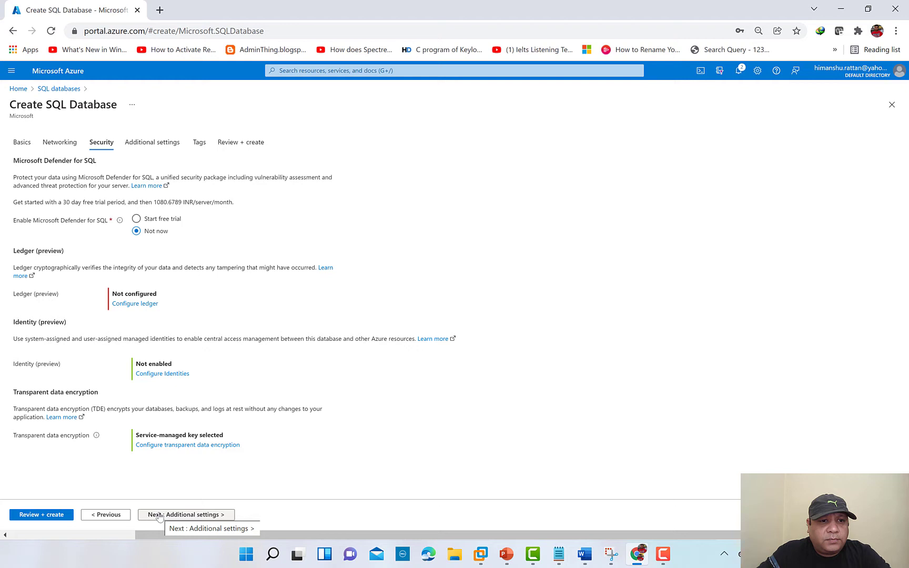
Step: Keep the default security, additional and tag settings, and create the JLRMAUTODATABASE_MOTORS SQL database
{"action": "left_click", "coordinate": [160, 516]}
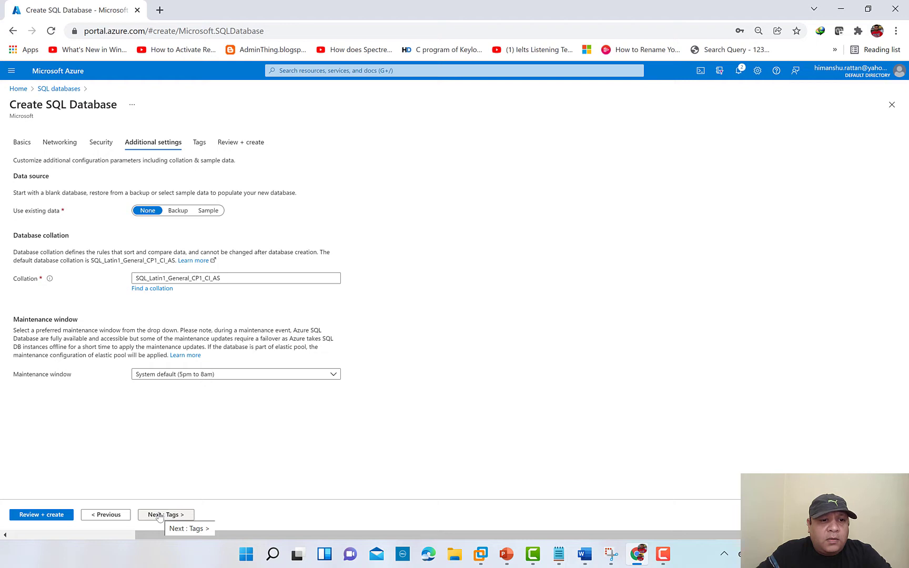
{"action": "left_click", "coordinate": [160, 516]}
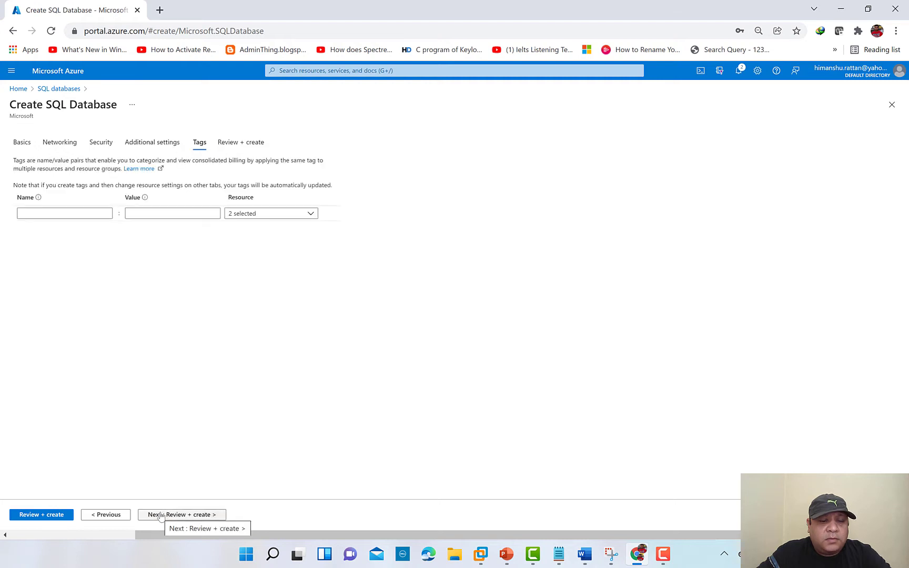
{"action": "left_click", "coordinate": [161, 515]}
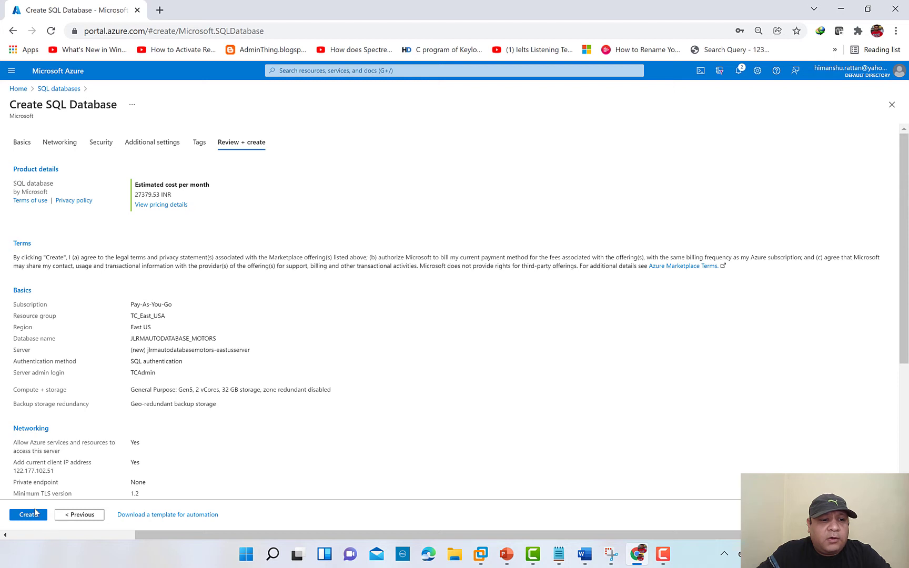
{"action": "left_click", "coordinate": [29, 514]}
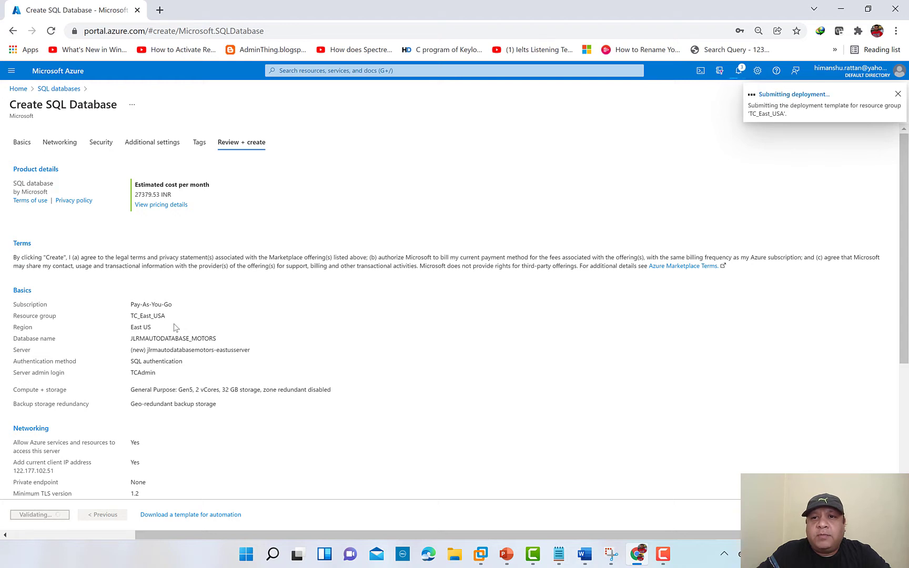
Step: Go back to the Azure home page and start creating a new virtual machine
{"action": "left_click", "coordinate": [11, 92]}
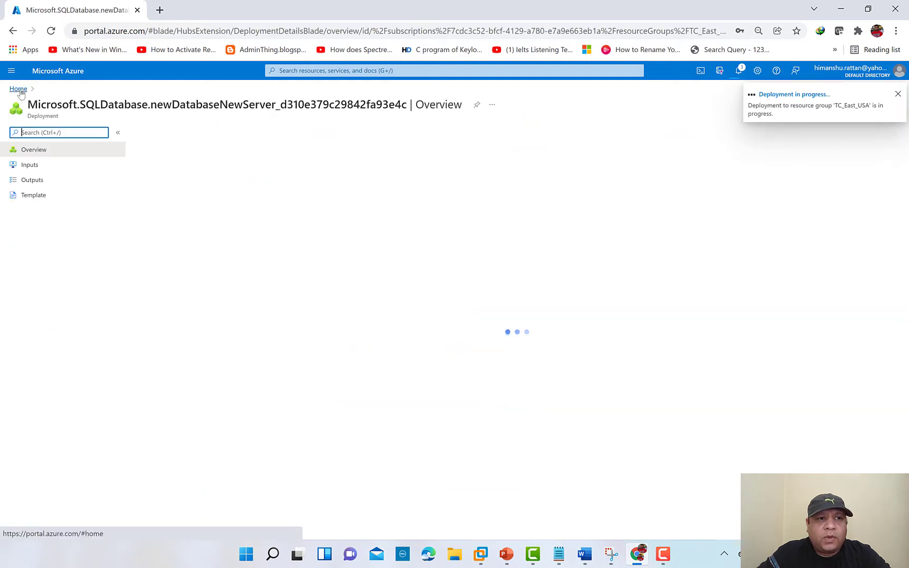
{"action": "left_click", "coordinate": [20, 92]}
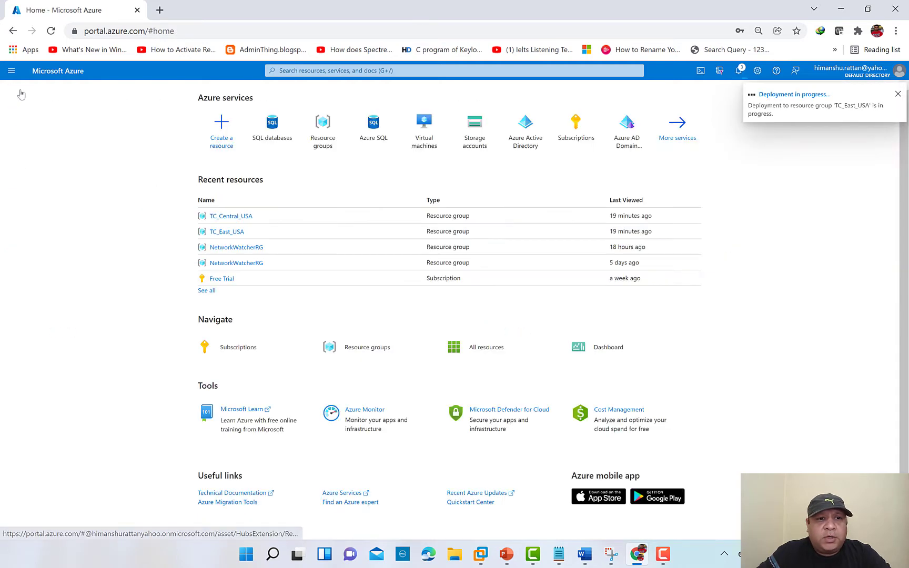
{"action": "left_click", "coordinate": [415, 140]}
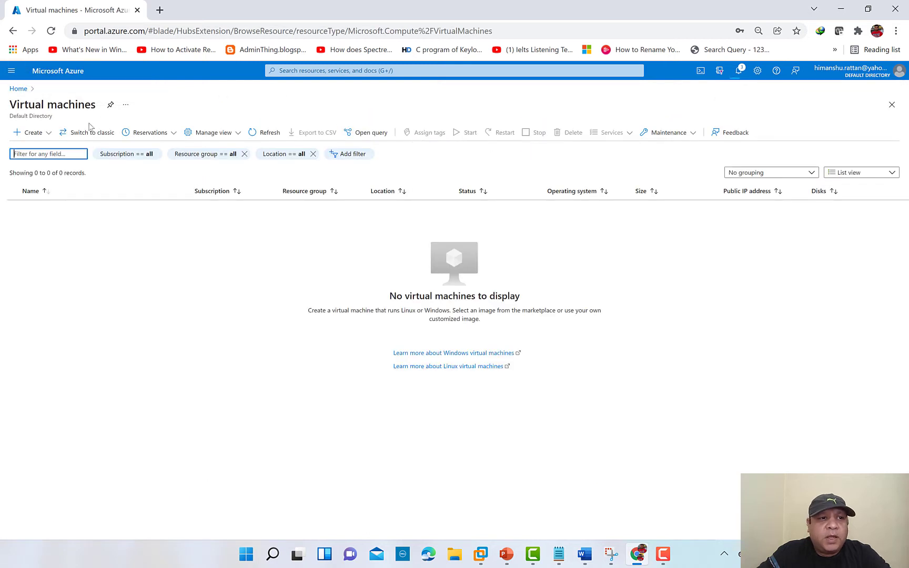
{"action": "left_click", "coordinate": [33, 132]}
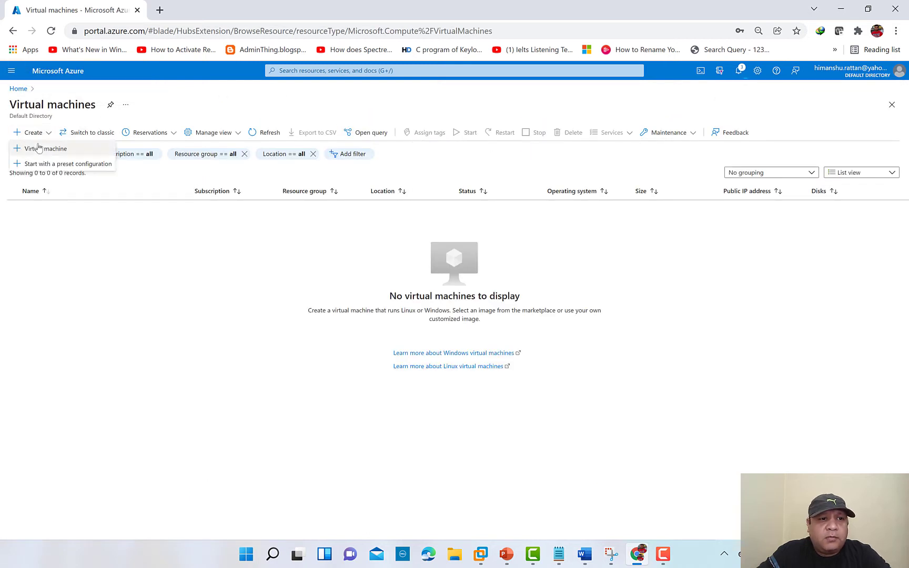
{"action": "left_click", "coordinate": [38, 148]}
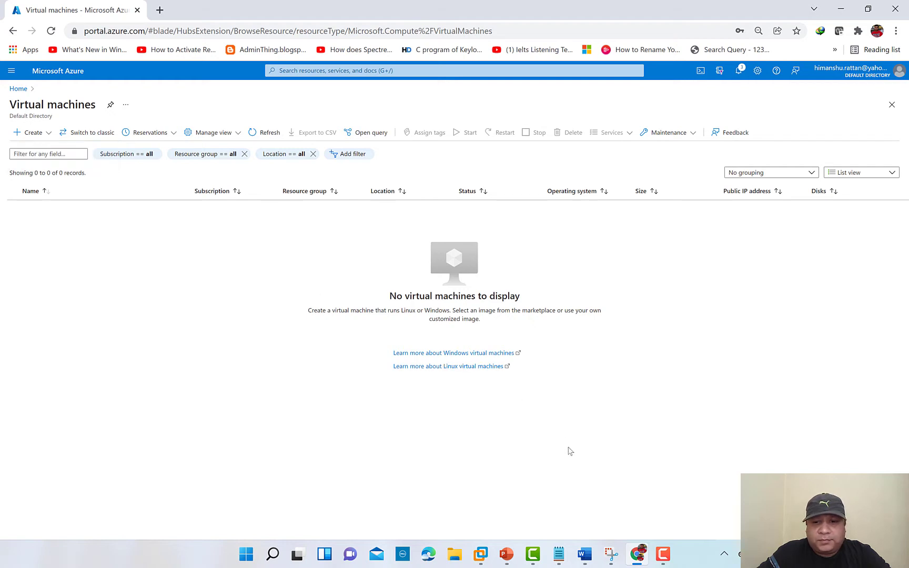
Step: Switch to PowerPoint and copy the VM name JLRMAUTOSQLSVR from the Azure SQL Database slide
{"action": "left_click", "coordinate": [507, 553]}
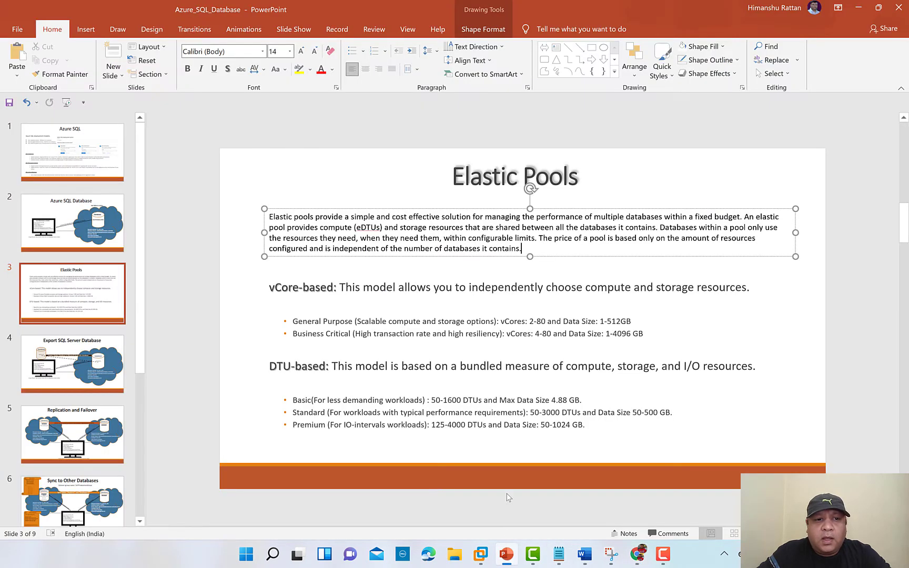
{"action": "left_click", "coordinate": [87, 213]}
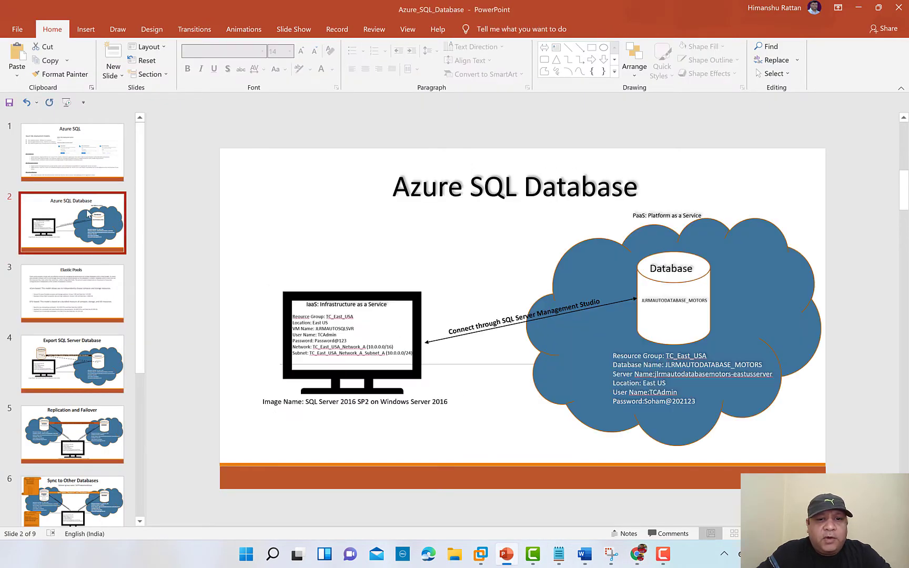
{"action": "double_click", "coordinate": [351, 328]}
{"action": "key", "text": "ctrl+c"}
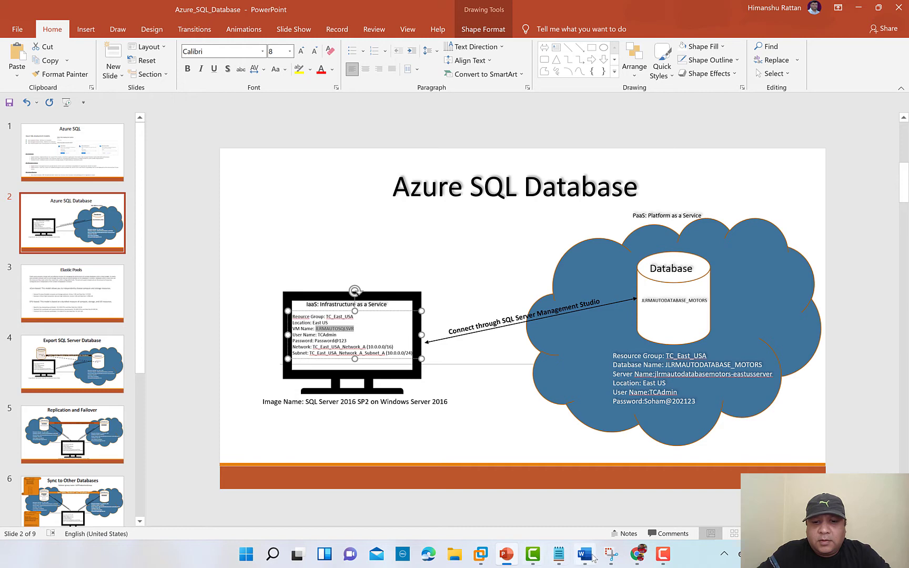
Step: Back in the Azure portal, set subscription Pay-As-You-Go and resource group TC_East_USA, and name the virtual machine JLRMAUTOSQLSVR
{"action": "left_click", "coordinate": [636, 555]}
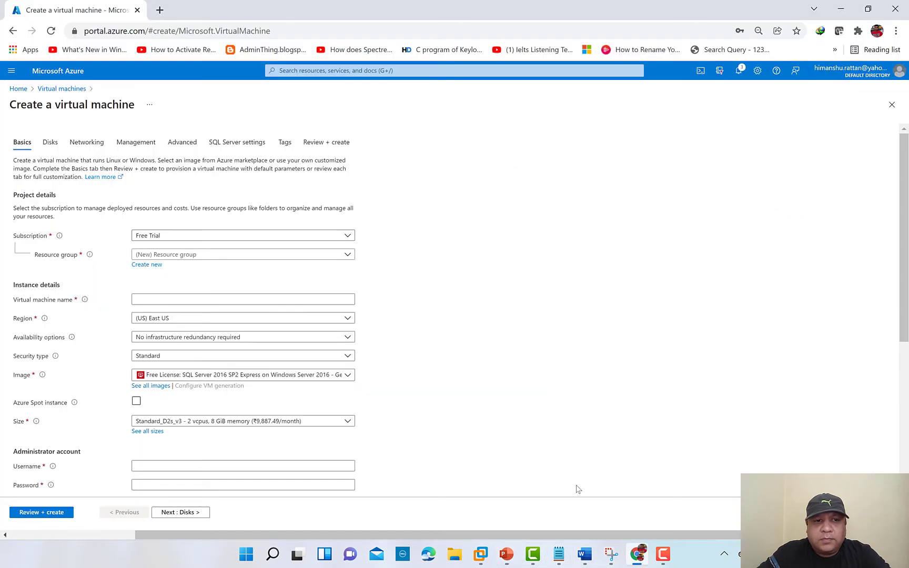
{"action": "left_click", "coordinate": [192, 255]}
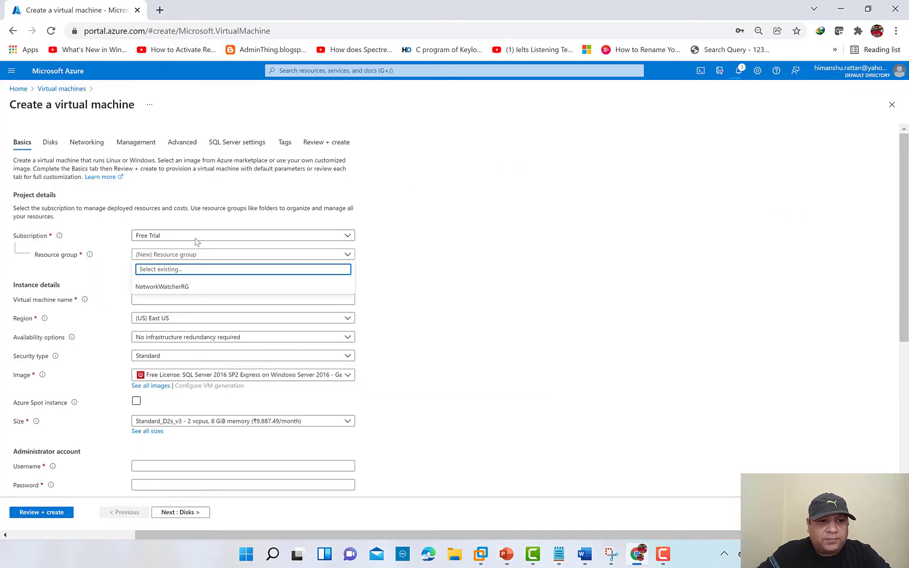
{"action": "left_click", "coordinate": [197, 237]}
{"action": "left_click", "coordinate": [167, 284]}
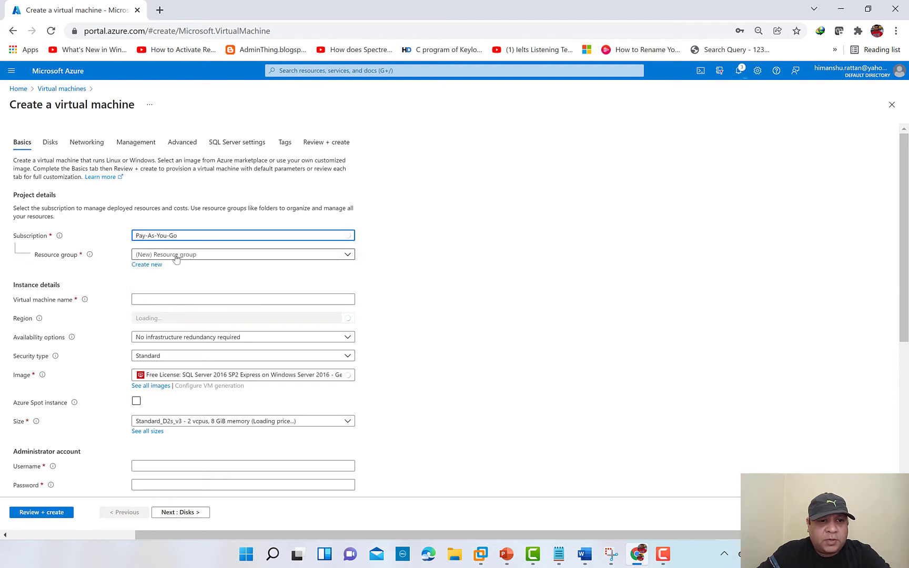
{"action": "left_click", "coordinate": [177, 256]}
{"action": "left_click", "coordinate": [158, 317]}
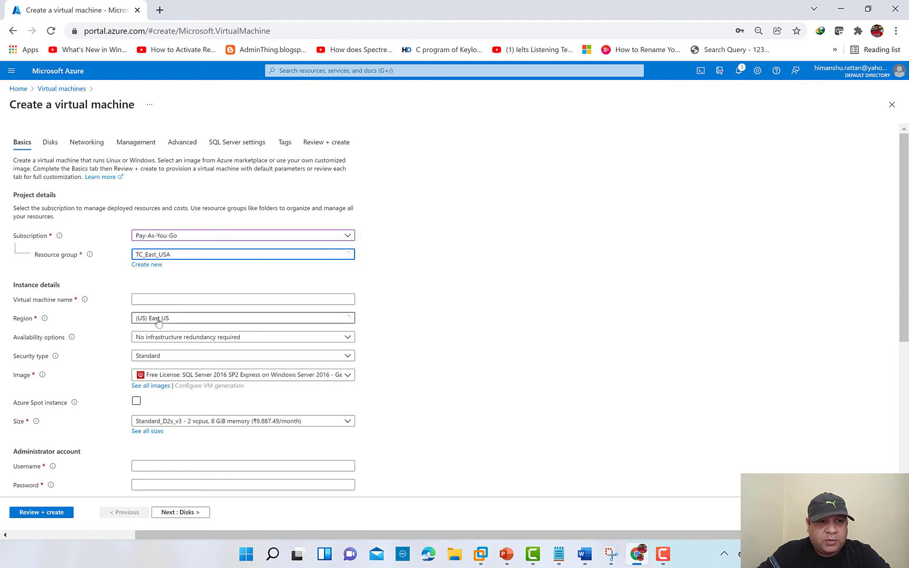
{"action": "left_click", "coordinate": [162, 298]}
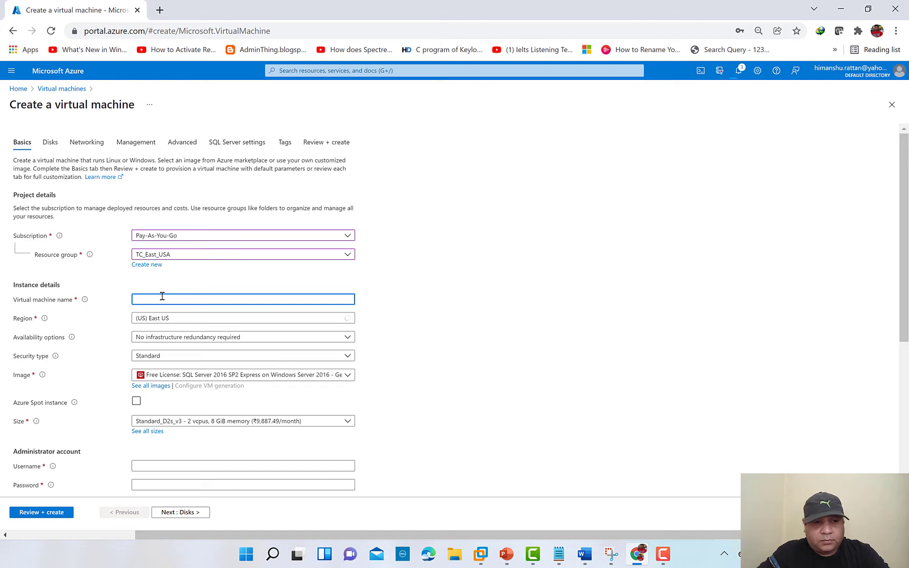
{"action": "key", "text": "ctrl+v"}
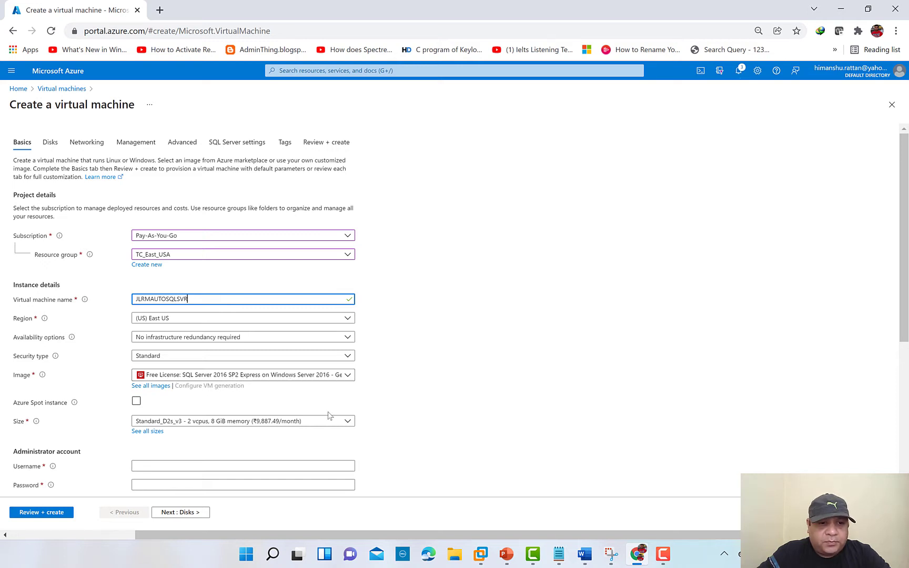
Step: Switch to the PowerPoint slide that lists the virtual machine's administrator credentials
{"action": "scroll", "coordinate": [905, 400], "scroll_direction": "down", "scroll_amount": 3}
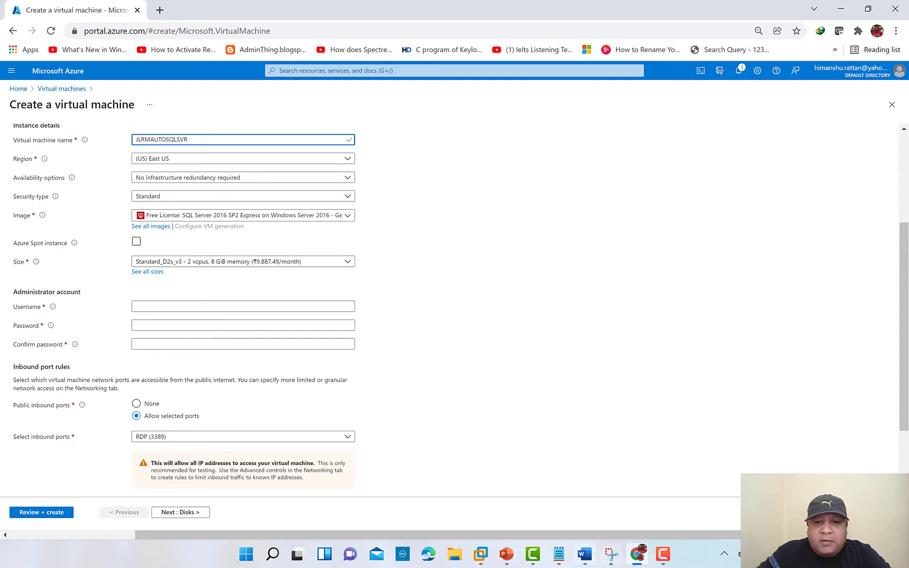
{"action": "left_click", "coordinate": [506, 555]}
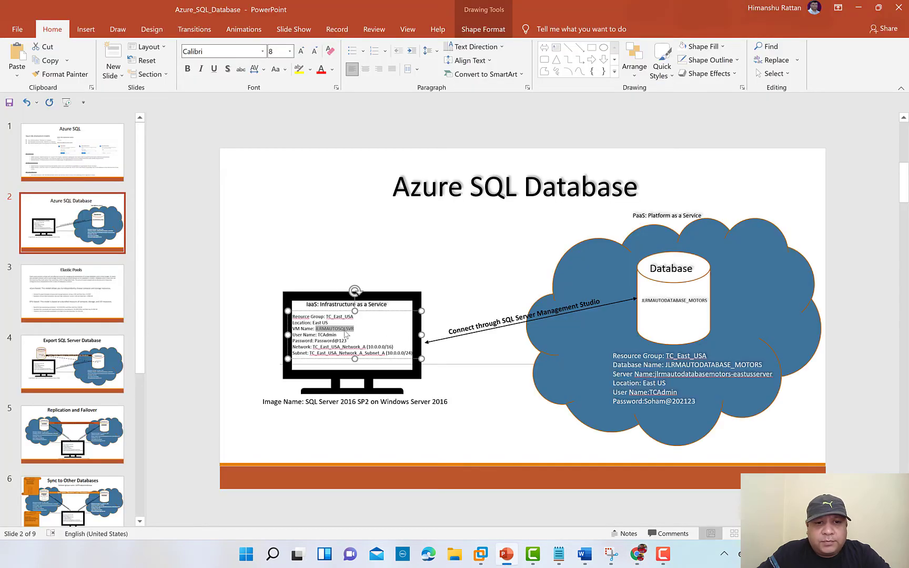
{"action": "left_click_drag", "start_coordinate": [346, 334], "coordinate": [323, 339]}
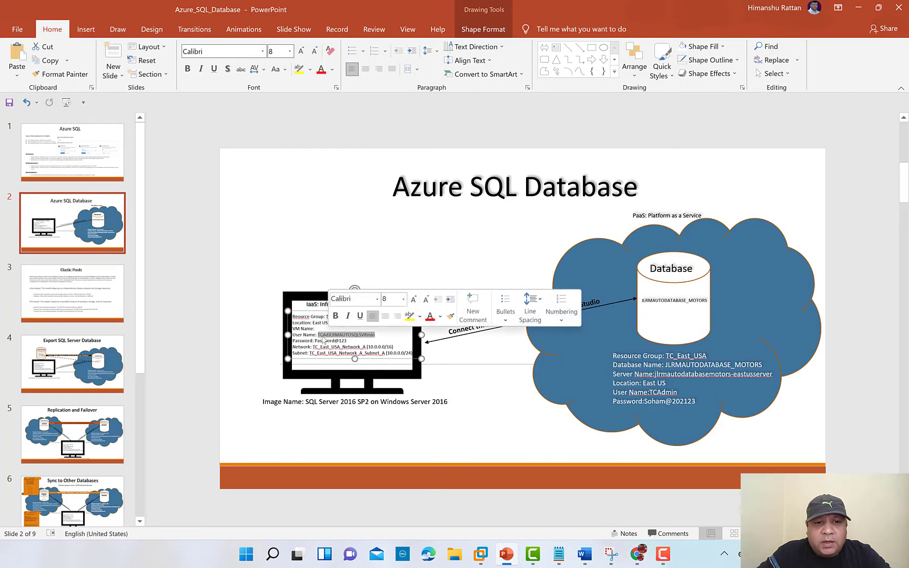
{"action": "left_click", "coordinate": [371, 342]}
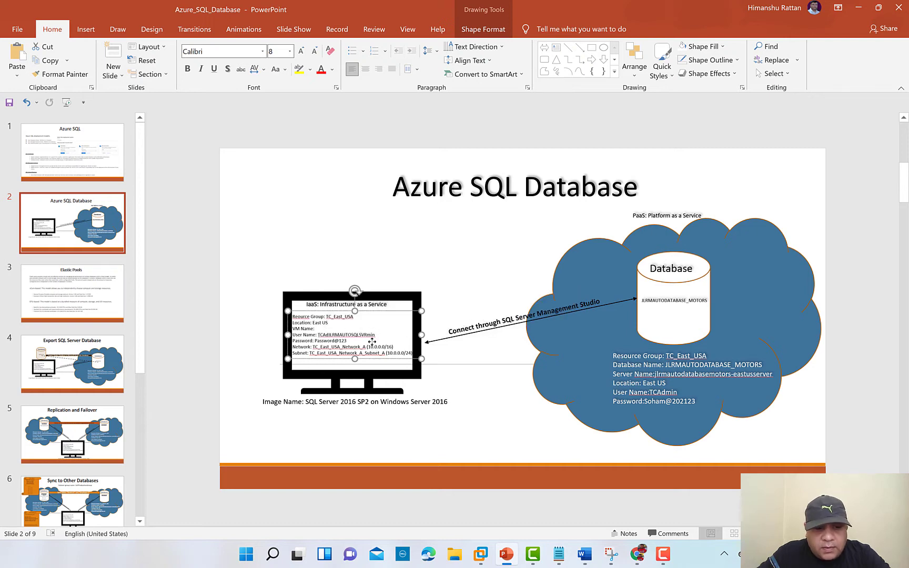
{"action": "key", "text": "ctrl+z"}
Step: Copy the user name TCAdmin from the slide and enter it as the virtual machine's administrator username in the Azure portal
{"action": "double_click", "coordinate": [326, 336]}
{"action": "key", "text": "ctrl+c"}
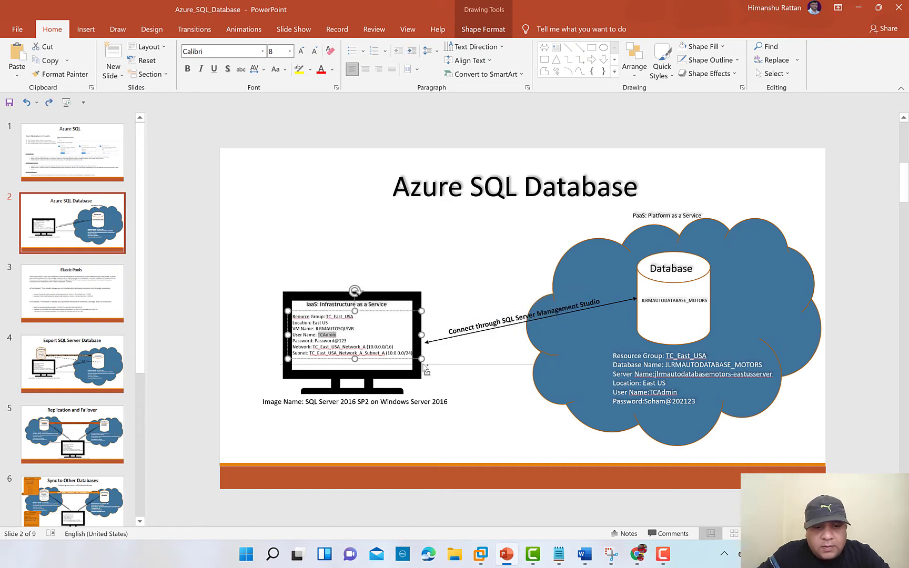
{"action": "left_click", "coordinate": [637, 554]}
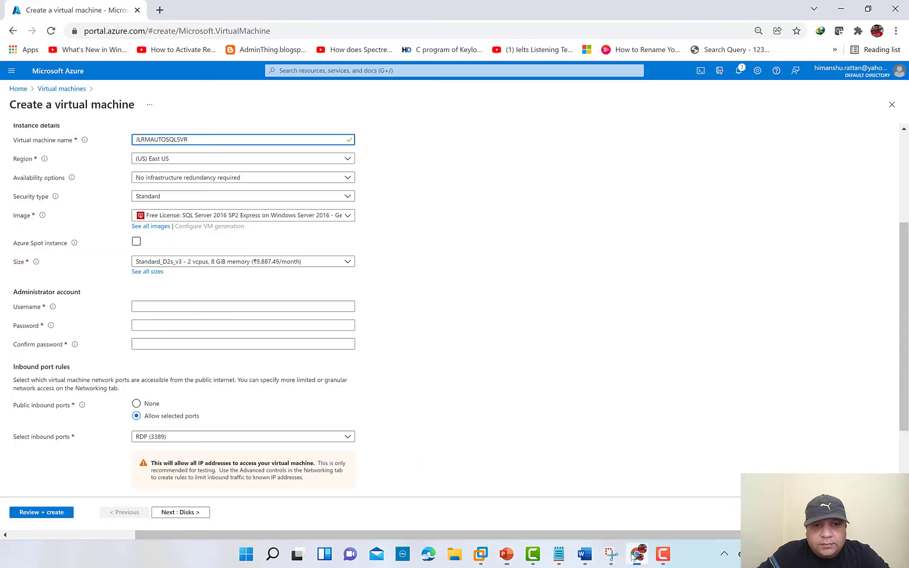
{"action": "left_click", "coordinate": [217, 306]}
{"action": "key", "text": "ctrl+v"}
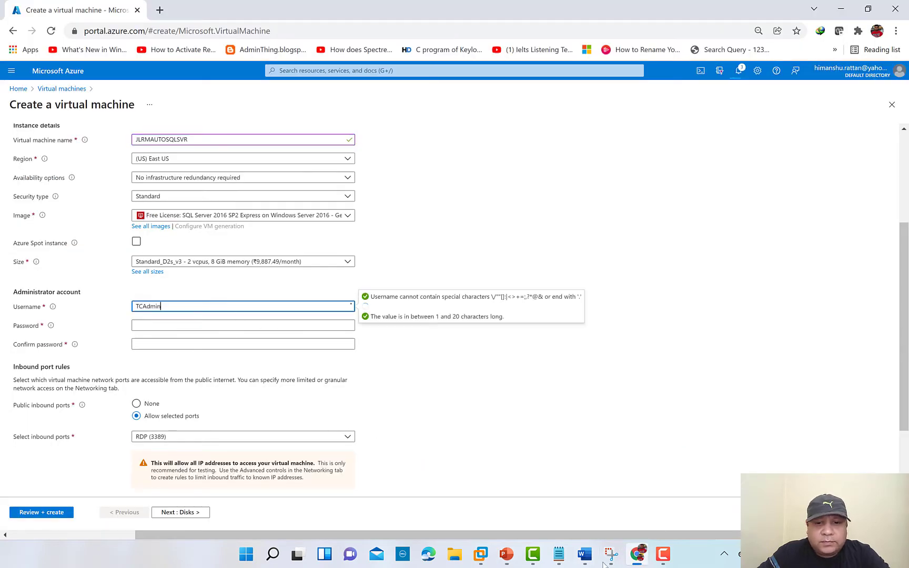
Step: Copy the virtual machine's password from the PowerPoint slide and enter it in the administrator password and confirm password fields in Azure
{"action": "left_click", "coordinate": [506, 554]}
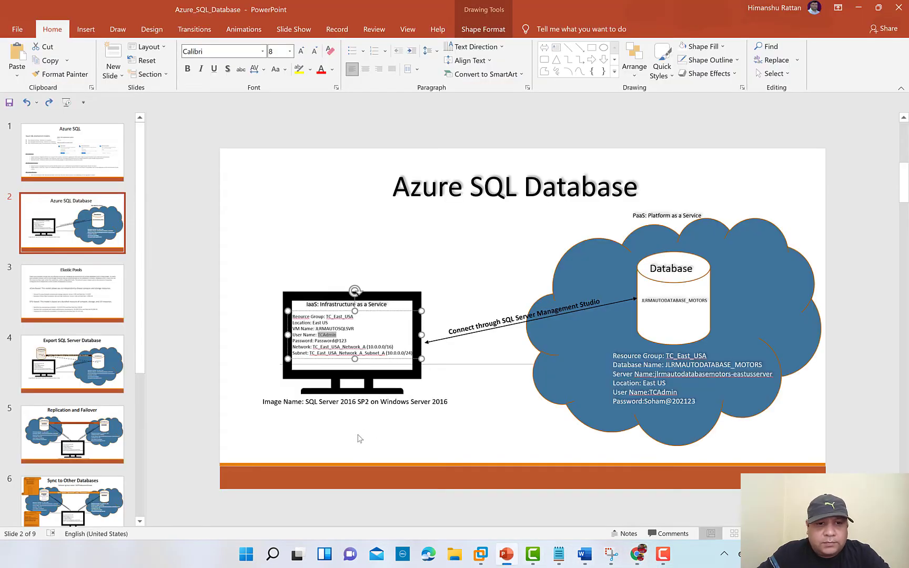
{"action": "left_click", "coordinate": [346, 341]}
{"action": "left_click_drag", "start_coordinate": [348, 341], "coordinate": [315, 341]}
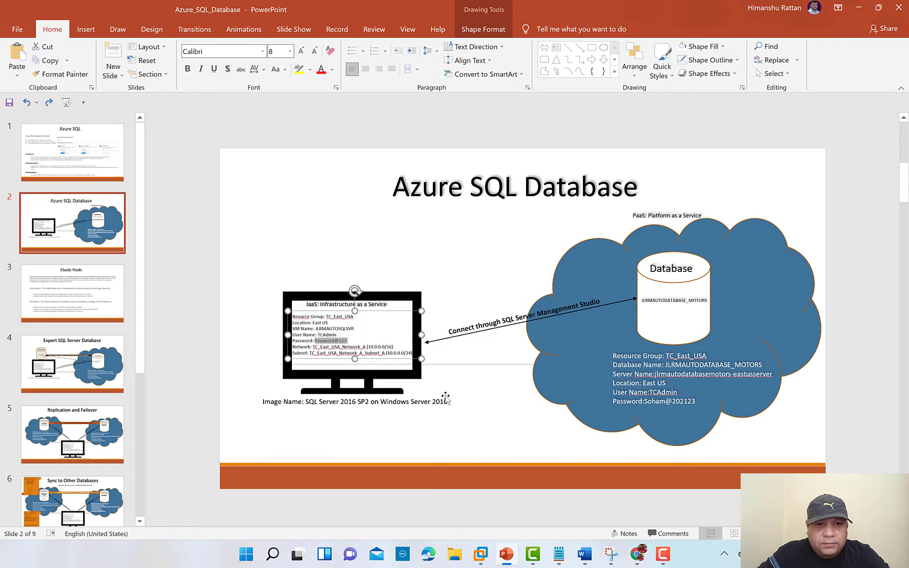
{"action": "left_click", "coordinate": [637, 554]}
{"action": "left_click", "coordinate": [208, 322]}
{"action": "key", "text": "ctrl+v"}
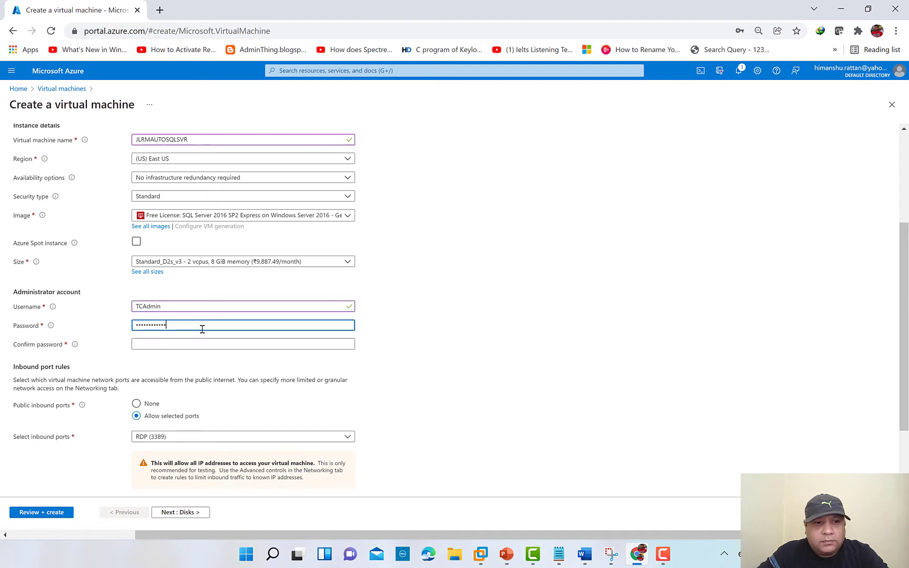
{"action": "left_click", "coordinate": [194, 342]}
{"action": "key", "text": "ctrl+v"}
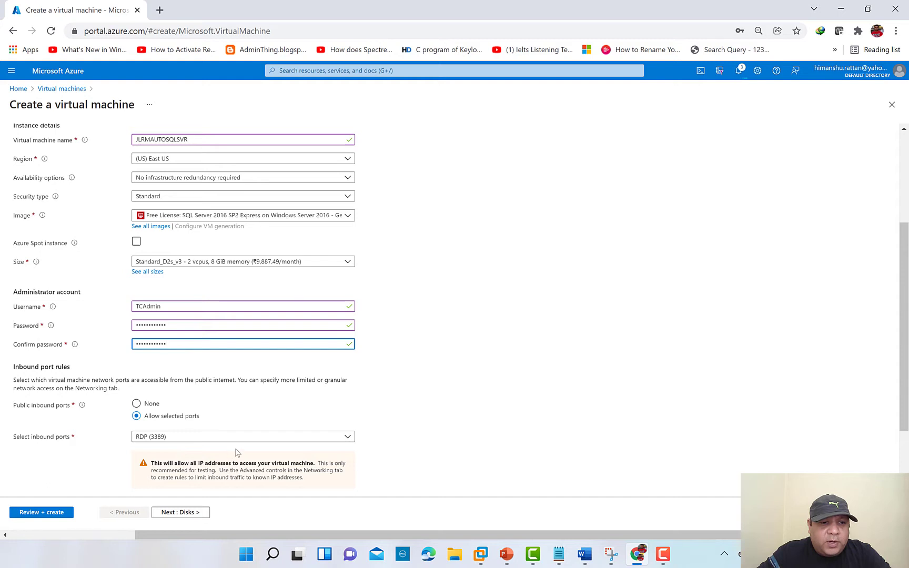
Step: Set the virtual machine's OS disk type to Standard HDD in the disk options
{"action": "left_click", "coordinate": [188, 517]}
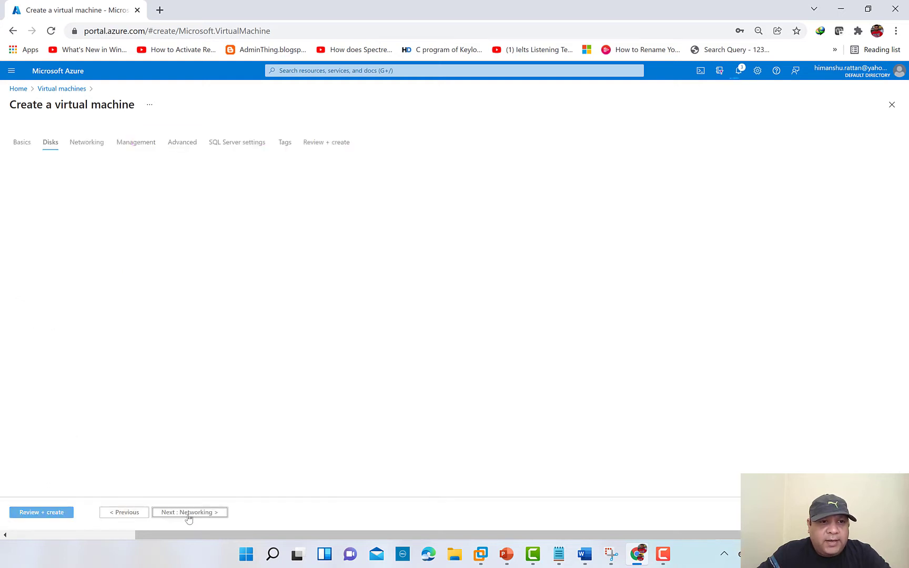
{"action": "left_click", "coordinate": [234, 197]}
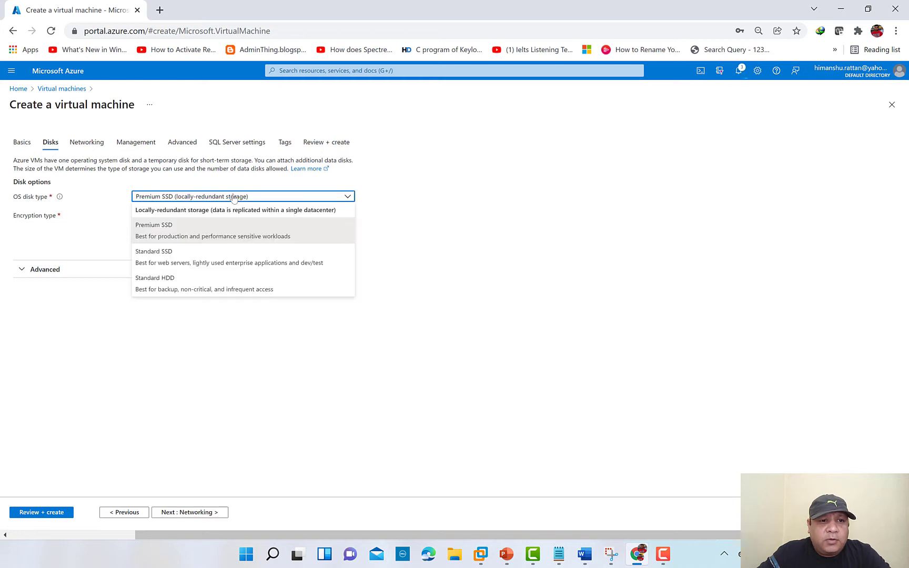
{"action": "left_click", "coordinate": [196, 292]}
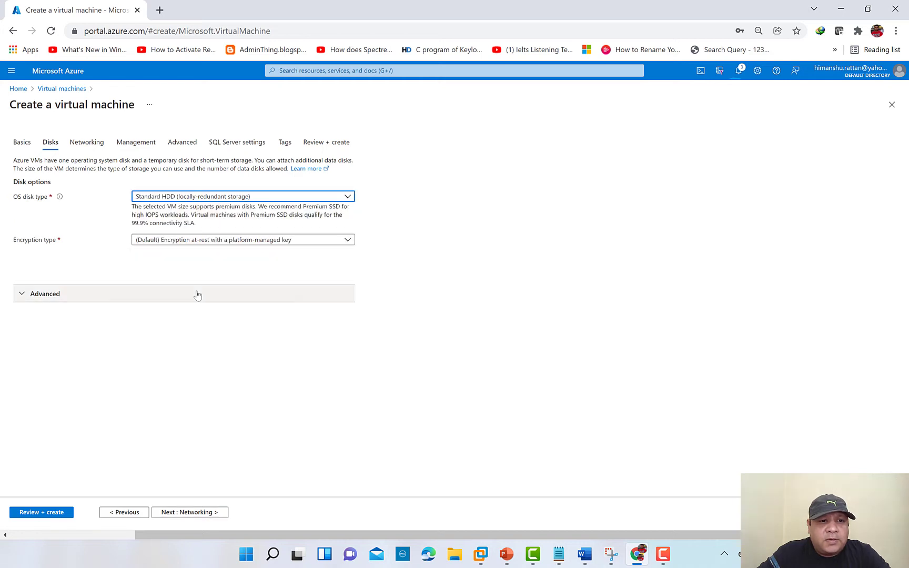
Step: Start creating a new virtual network in the virtual machine's networking settings and switch to the PowerPoint slide with the network names
{"action": "left_click", "coordinate": [191, 517]}
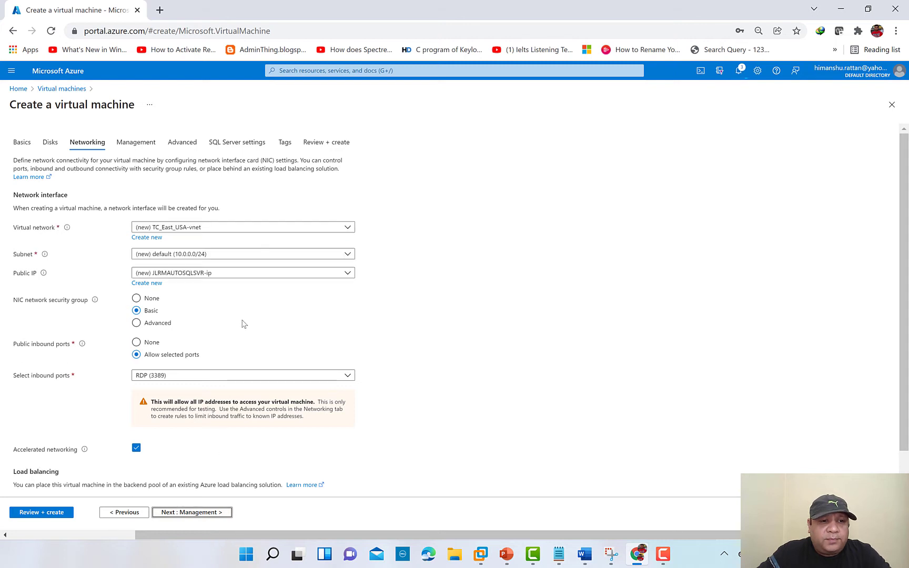
{"action": "left_click", "coordinate": [151, 238]}
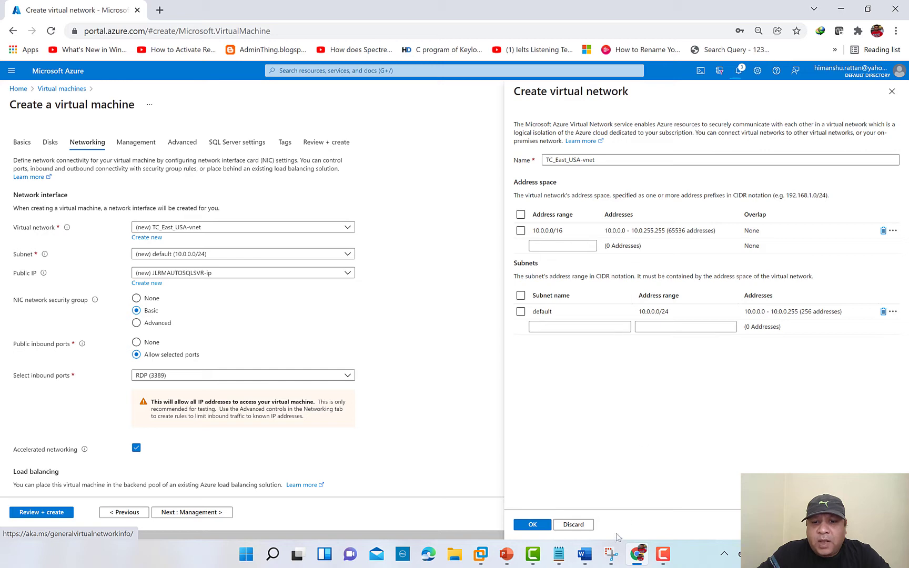
{"action": "left_click", "coordinate": [513, 558]}
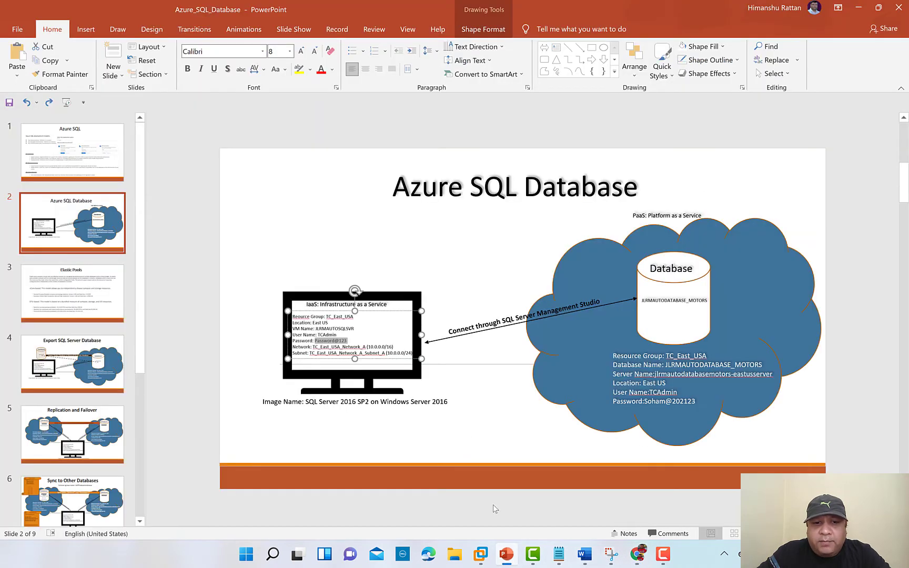
{"action": "left_click_drag", "start_coordinate": [370, 354], "coordinate": [371, 354]}
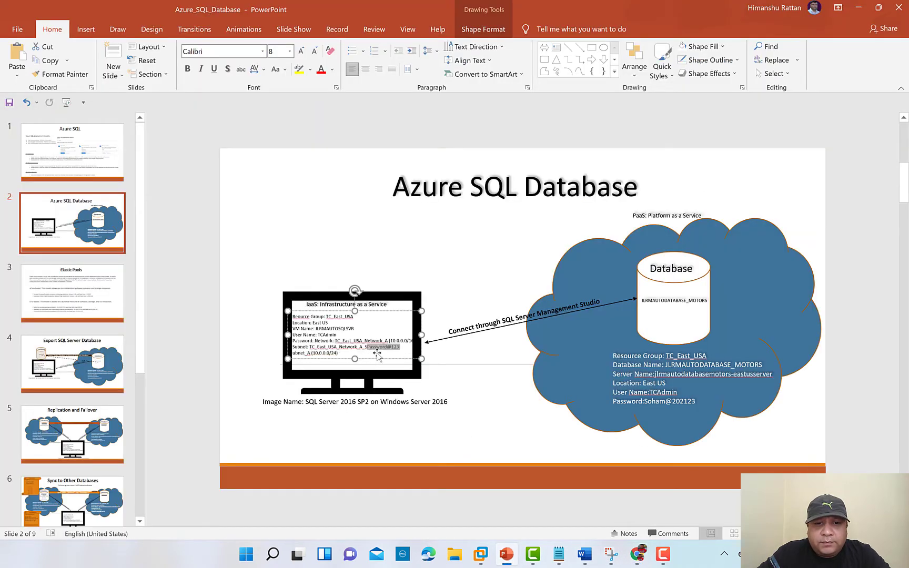
{"action": "key", "text": "ctrl+z"}
{"action": "key", "text": "ctrl+z"}
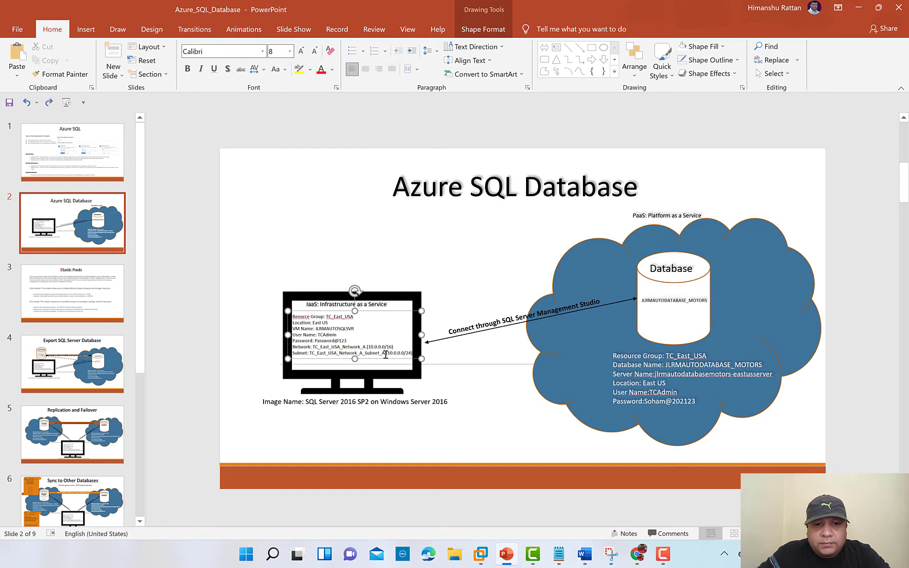
Step: Copy the subnet name from the slide into the Azure virtual network's name and shorten it to TC_East_USA_Network_A
{"action": "left_click_drag", "start_coordinate": [386, 355], "coordinate": [309, 354]}
{"action": "key", "text": "ctrl+c"}
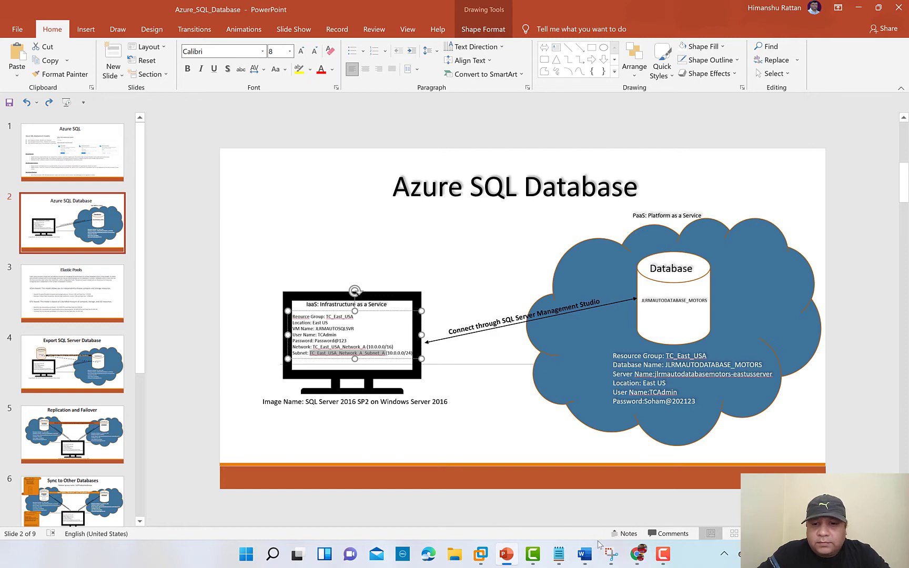
{"action": "left_click", "coordinate": [638, 554]}
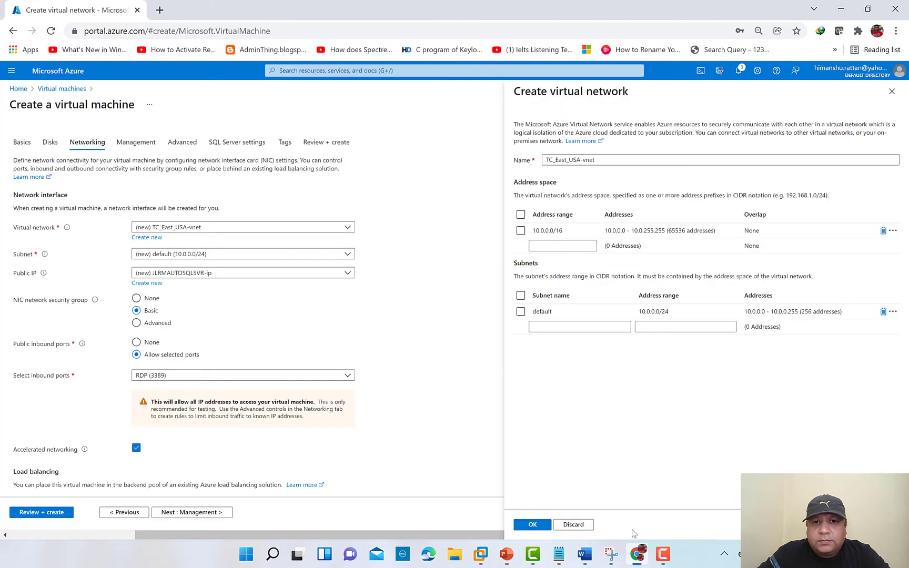
{"action": "triple_click", "coordinate": [600, 159]}
{"action": "key", "text": "ctrl+v"}
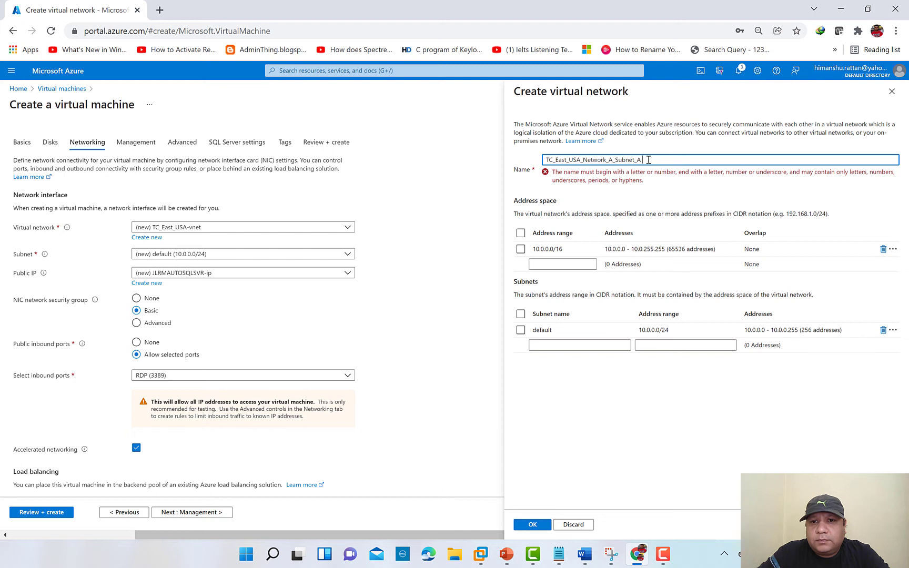
{"action": "left_click_drag", "start_coordinate": [648, 160], "coordinate": [618, 161]}
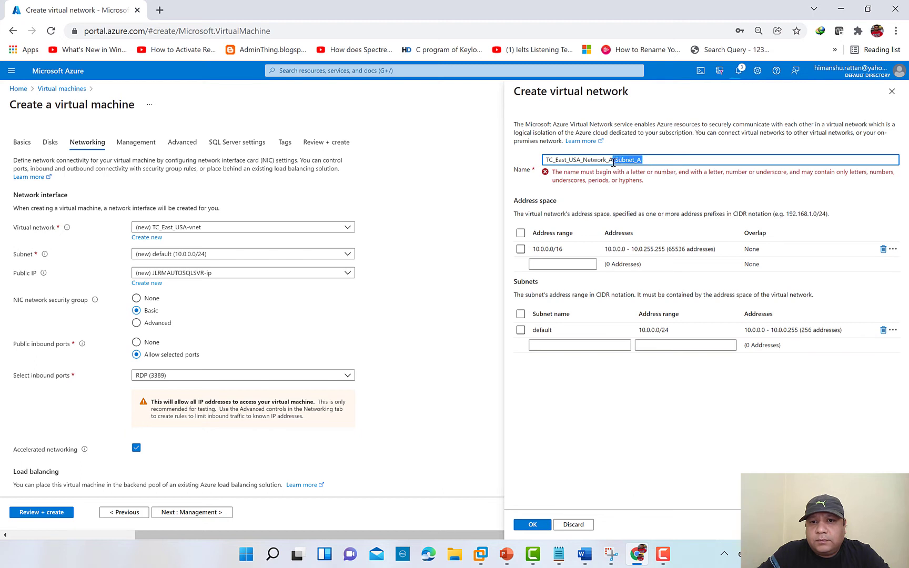
{"action": "key", "text": "BackSpace"}
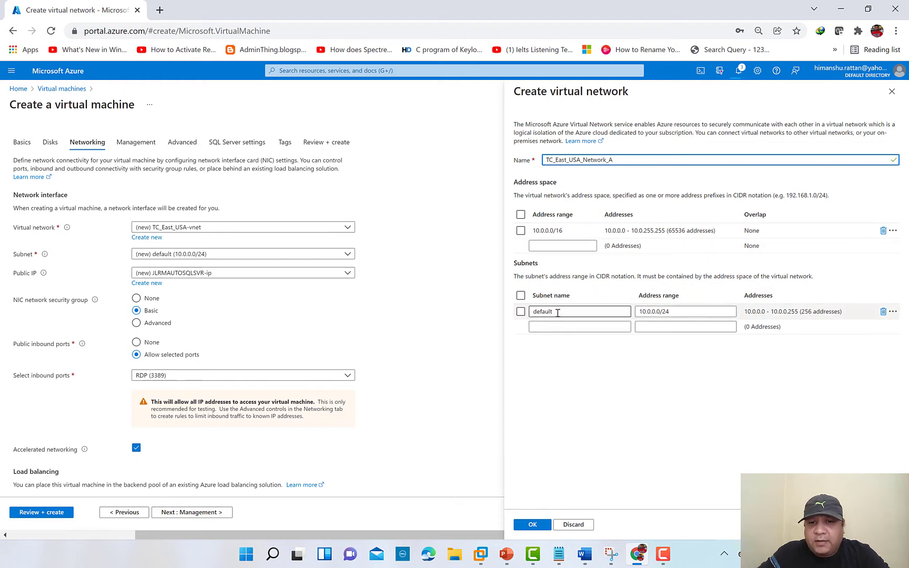
Step: Rename the default subnet to TC_East_USA_Network_A_Subnet_A and accept the new virtual network
{"action": "left_click_drag", "start_coordinate": [560, 311], "coordinate": [514, 314]}
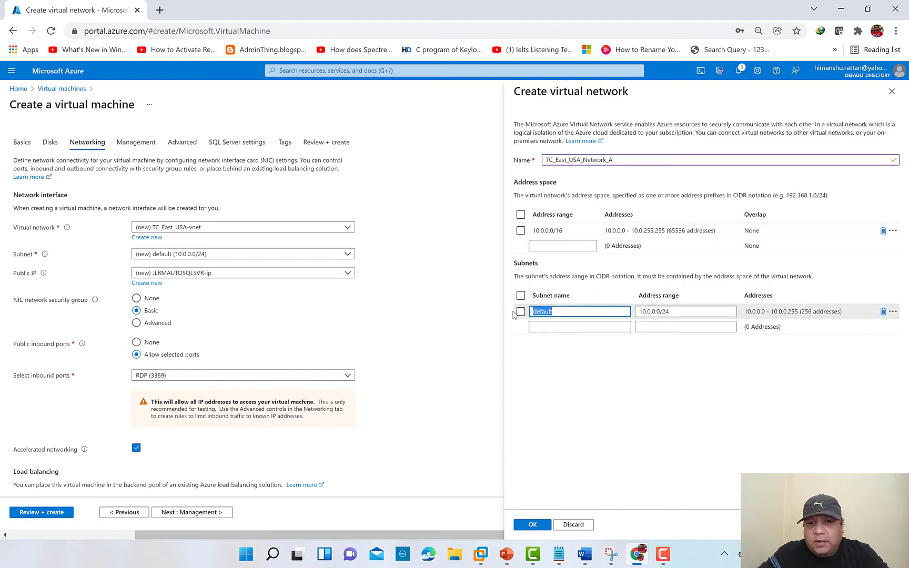
{"action": "key", "text": "ctrl+v"}
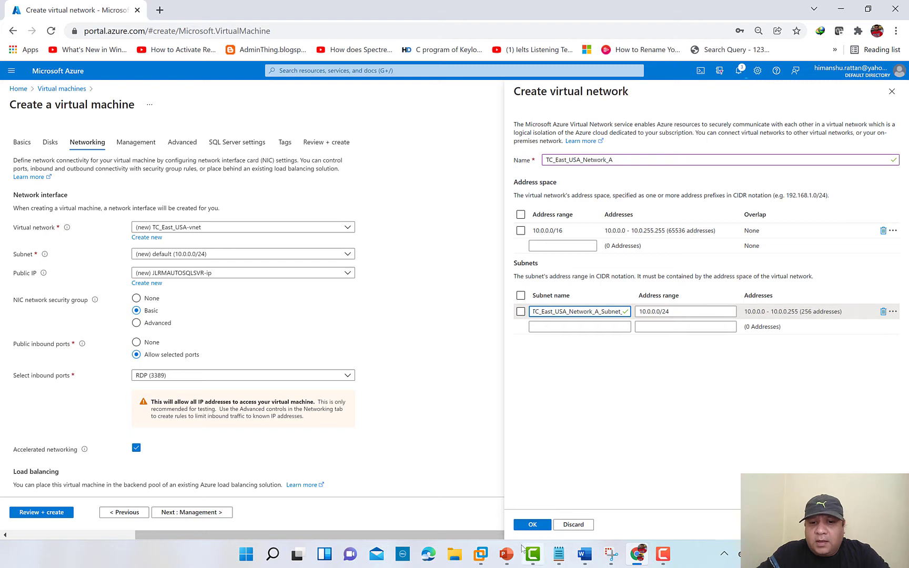
{"action": "left_click", "coordinate": [532, 526]}
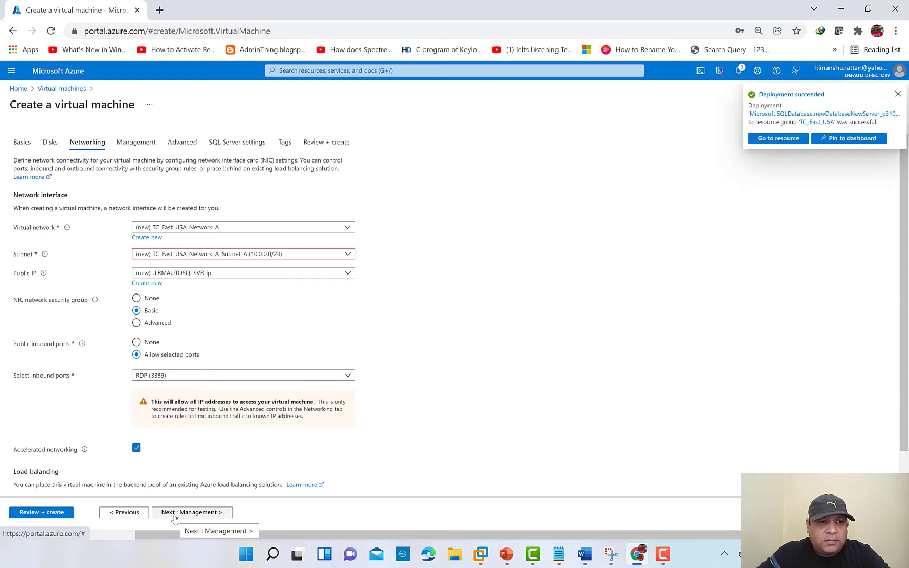
Step: Keep the default management and advanced options and set the virtual machine's SQL connectivity to Public (Internet)
{"action": "left_click", "coordinate": [175, 512]}
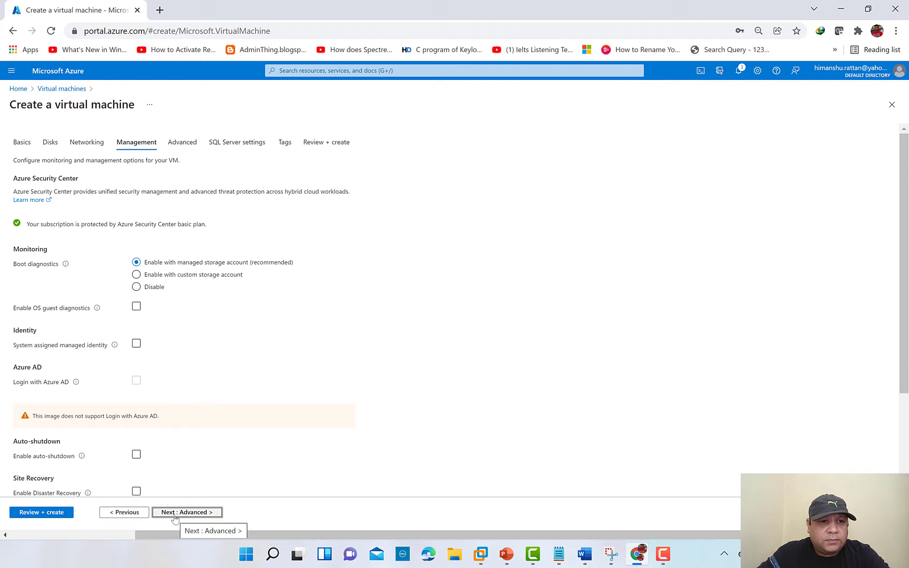
{"action": "left_click", "coordinate": [175, 512]}
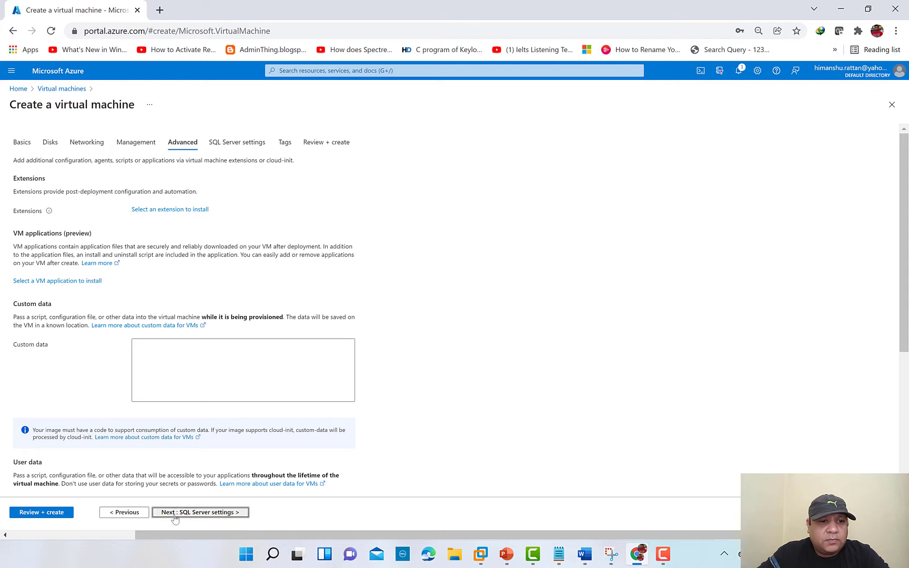
{"action": "left_click", "coordinate": [175, 512]}
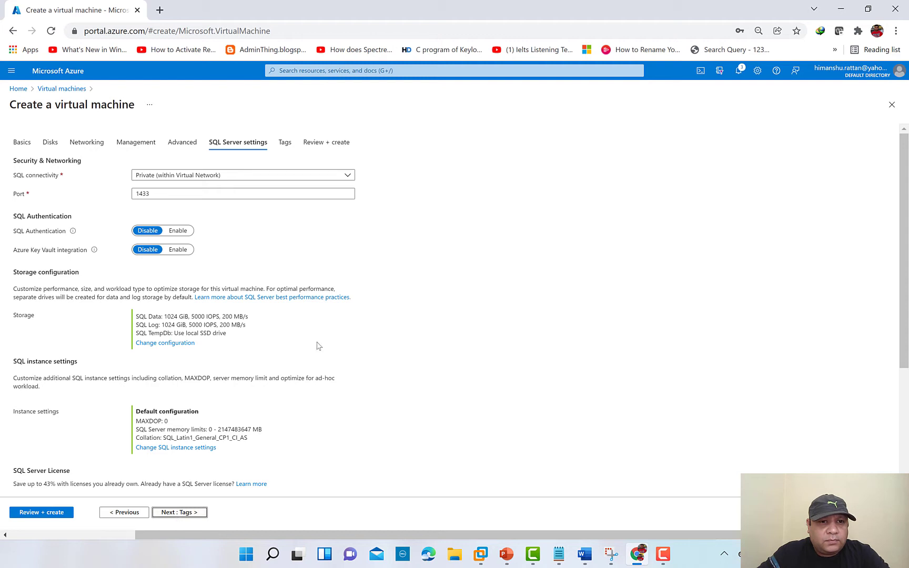
{"action": "left_click", "coordinate": [348, 179]}
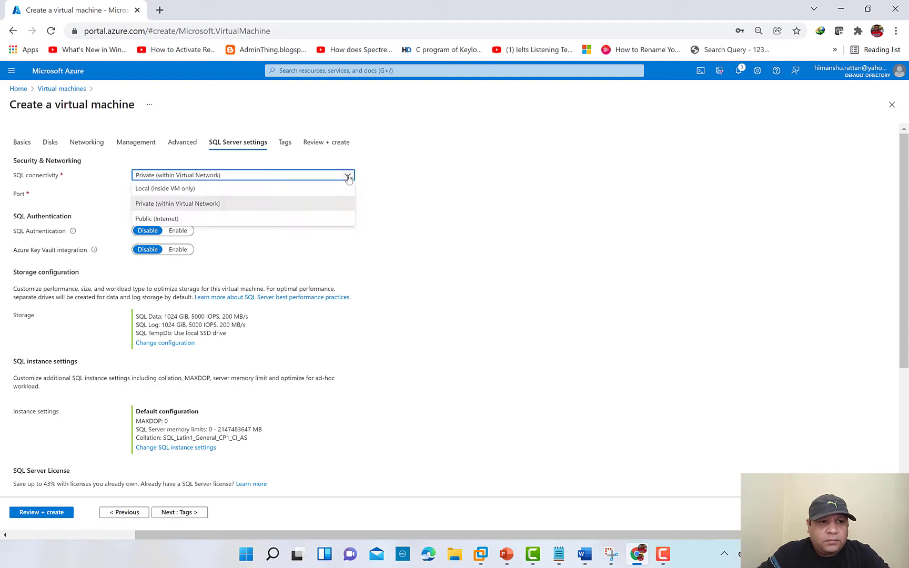
{"action": "left_click", "coordinate": [231, 219]}
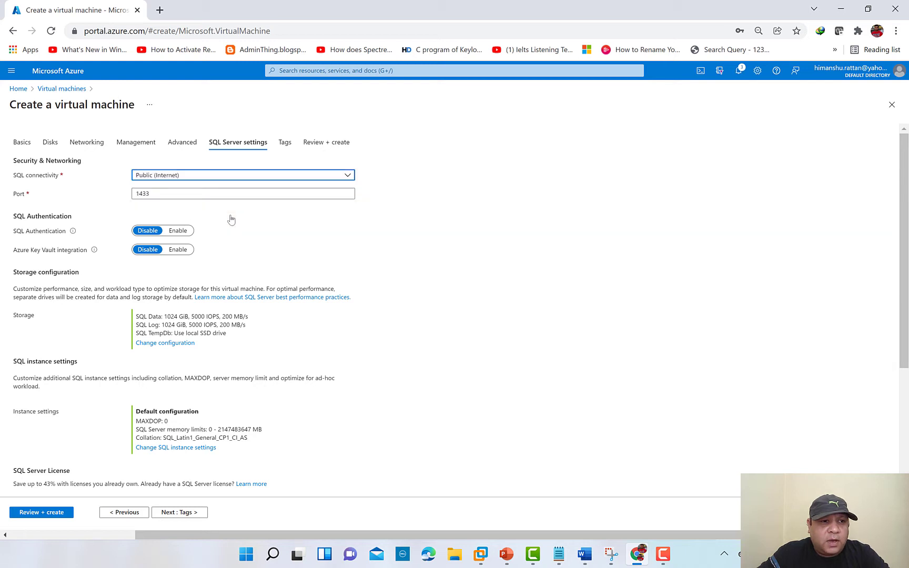
Step: Proceed without tags to the final review and create the virtual machine
{"action": "left_click", "coordinate": [170, 512]}
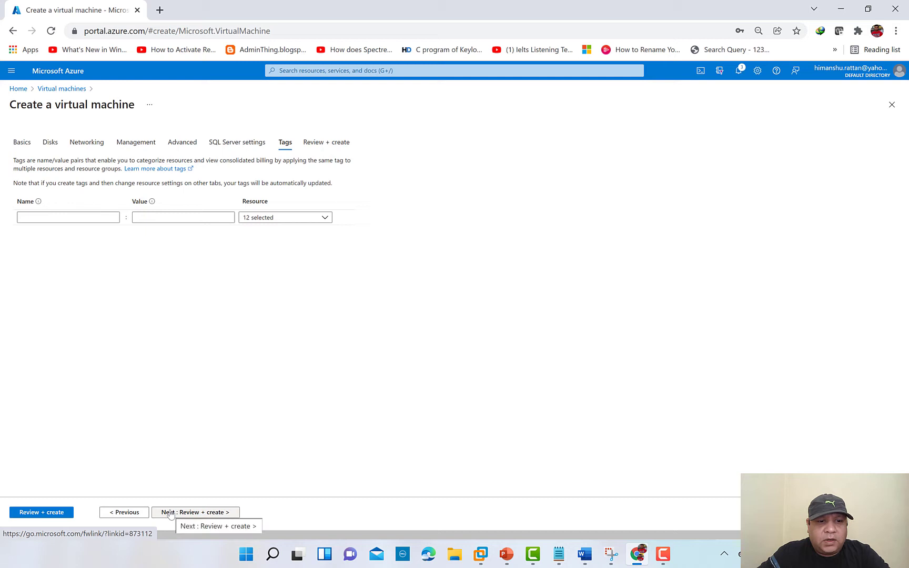
{"action": "left_click", "coordinate": [170, 512]}
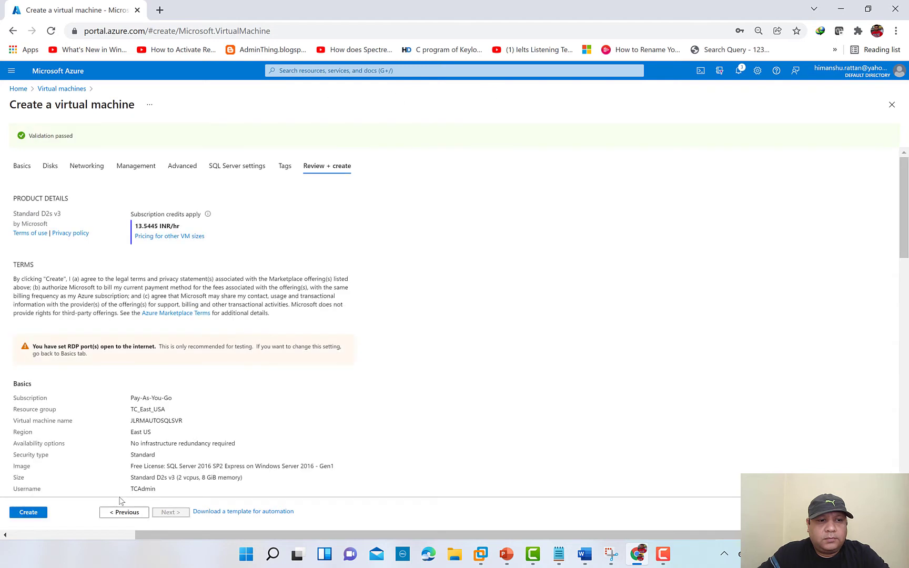
{"action": "left_click", "coordinate": [28, 513]}
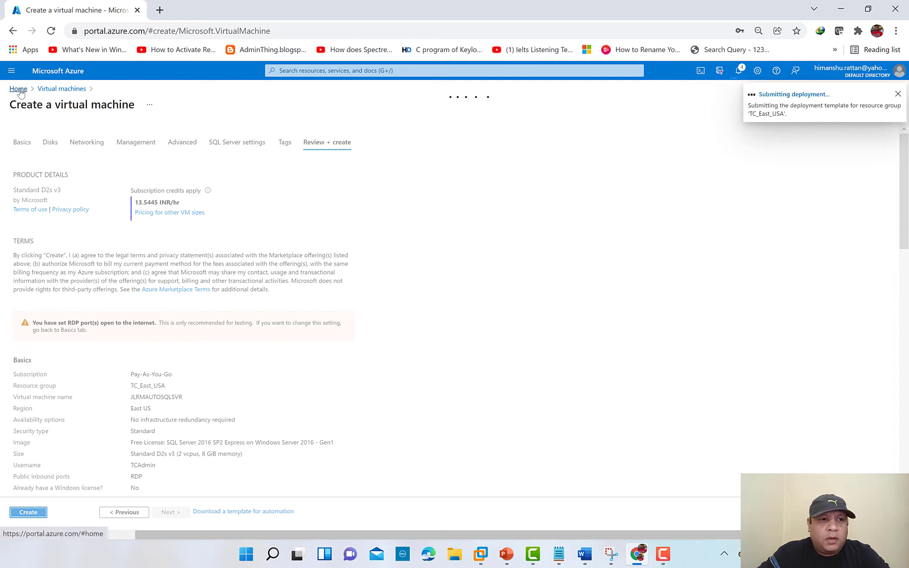
Step: Leave the creation form and open the running TC_East_USA deployment from the notifications to check its progress
{"action": "left_click", "coordinate": [19, 91]}
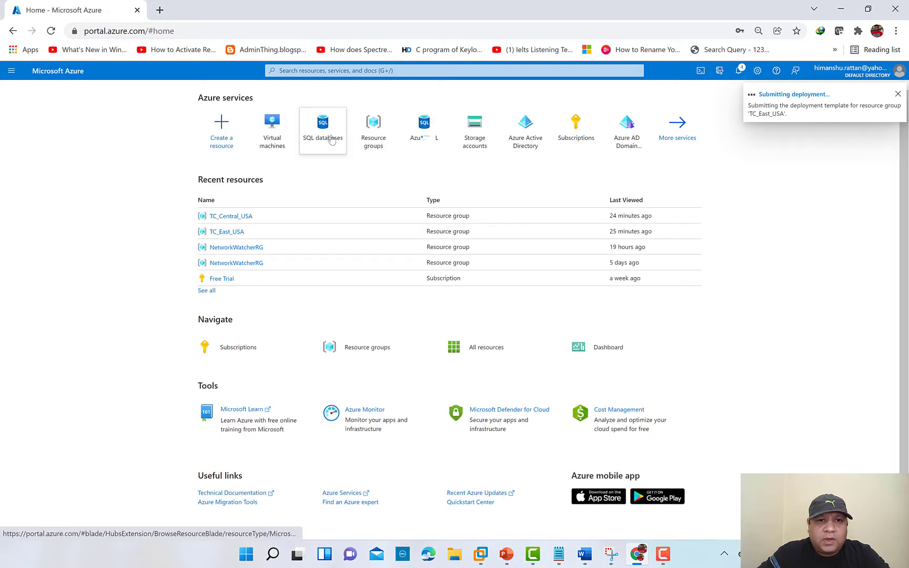
{"action": "left_click", "coordinate": [331, 139]}
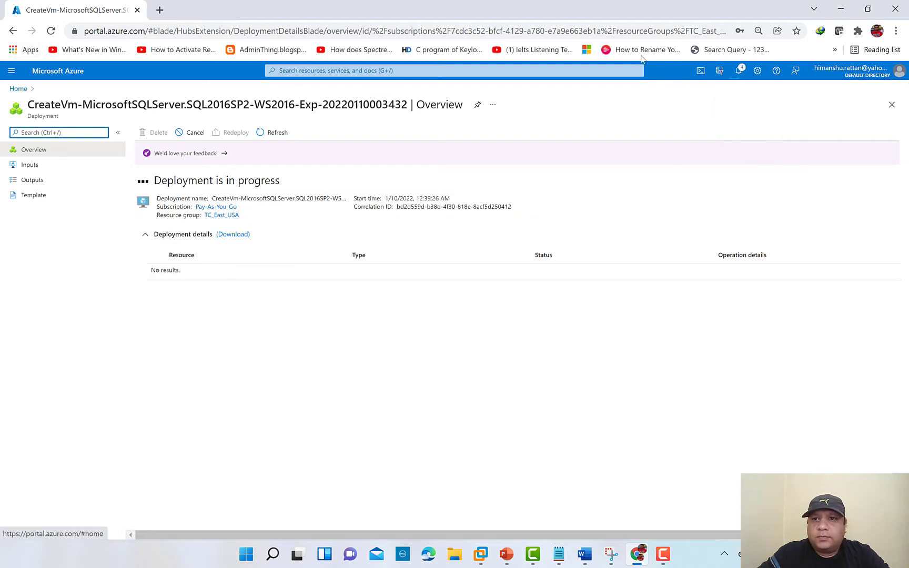
{"action": "left_click", "coordinate": [739, 72]}
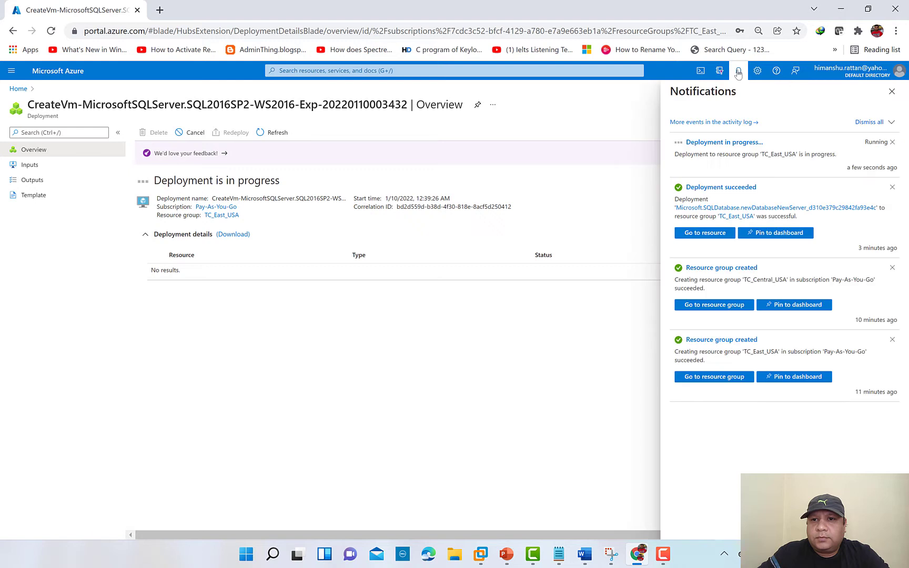
{"action": "left_click", "coordinate": [730, 149]}
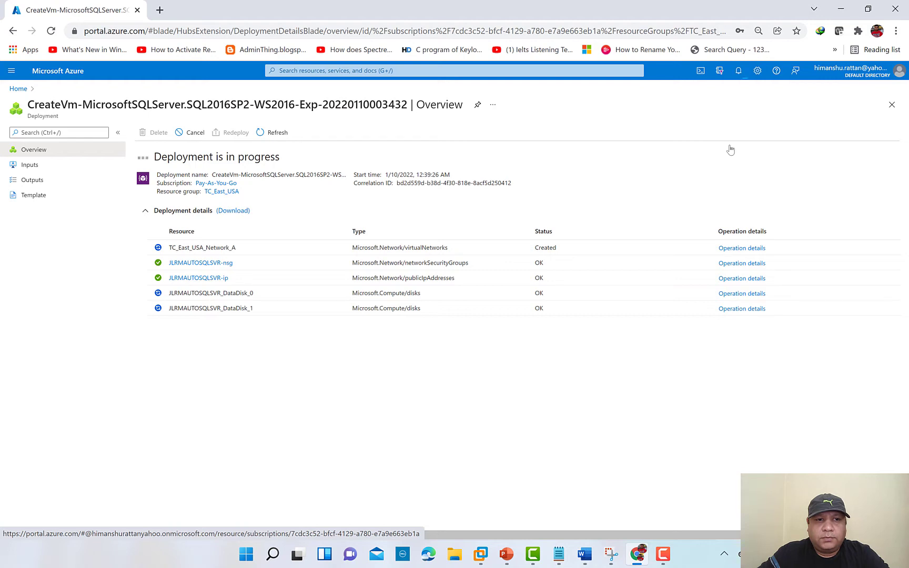
Step: Switch to PowerPoint to review the Azure SQL Database slide, and return to the Azure portal
{"action": "left_click", "coordinate": [513, 553]}
{"action": "left_click", "coordinate": [299, 258]}
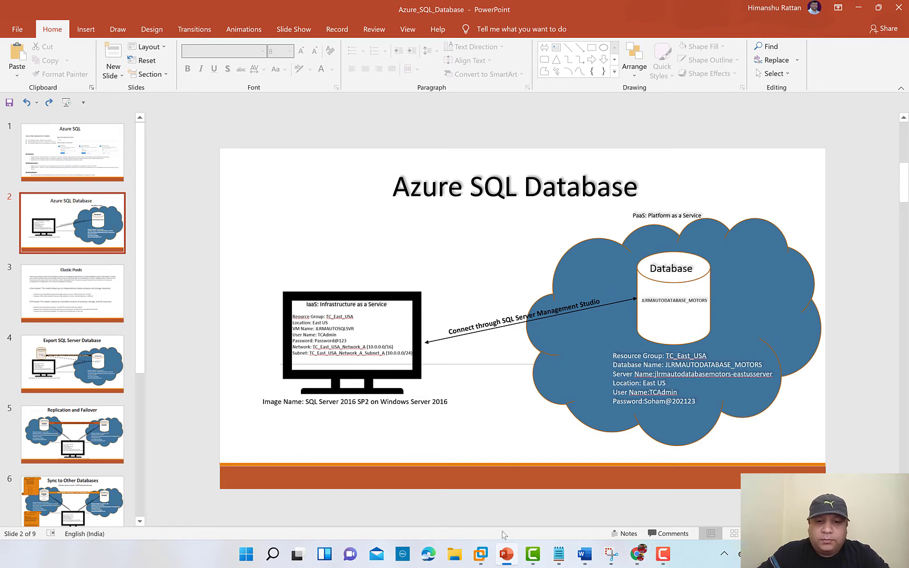
{"action": "left_click", "coordinate": [638, 553]}
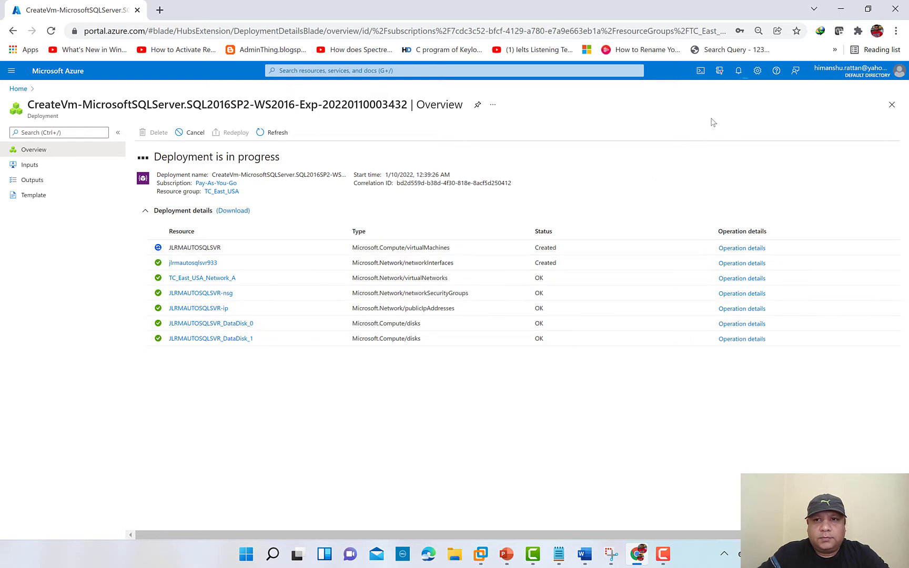
Step: View the deployed JLRMAUTODATABASE_MOTORS database's overview from the notifications and return to the running virtual machine deployment
{"action": "left_click", "coordinate": [739, 71]}
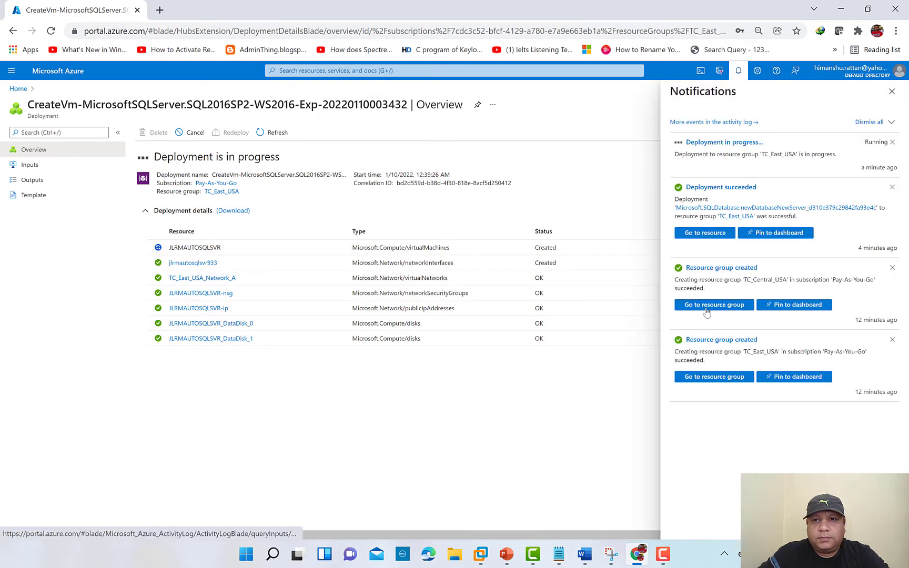
{"action": "left_click", "coordinate": [705, 233]}
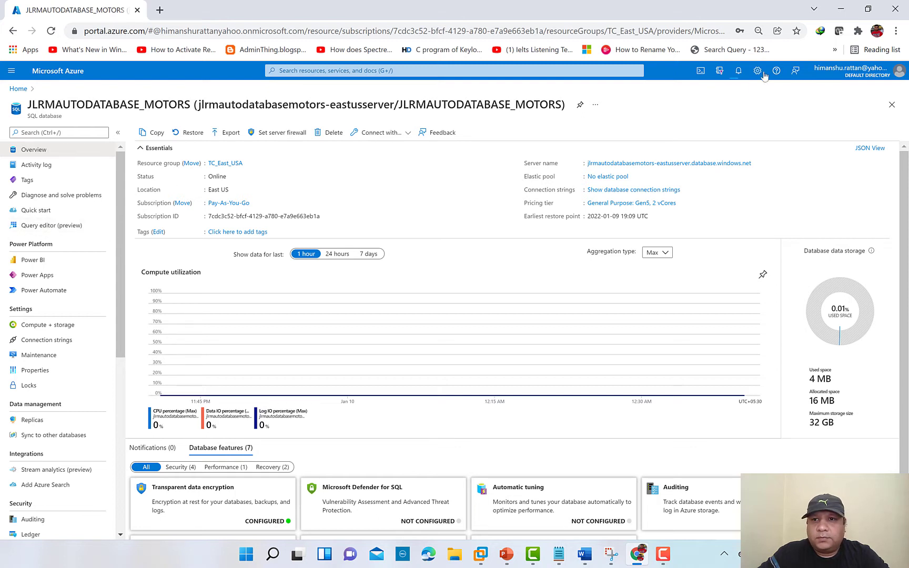
{"action": "left_click", "coordinate": [739, 72]}
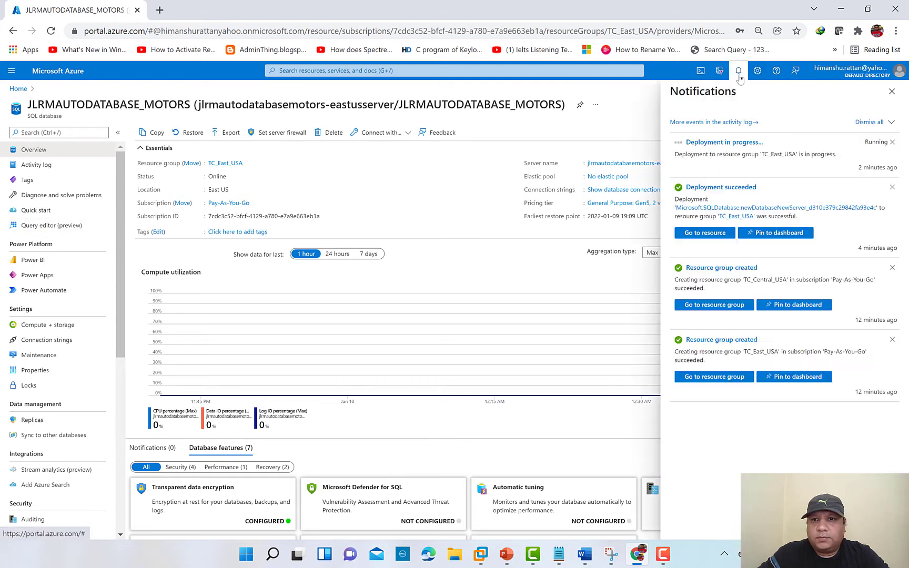
{"action": "left_click", "coordinate": [725, 143]}
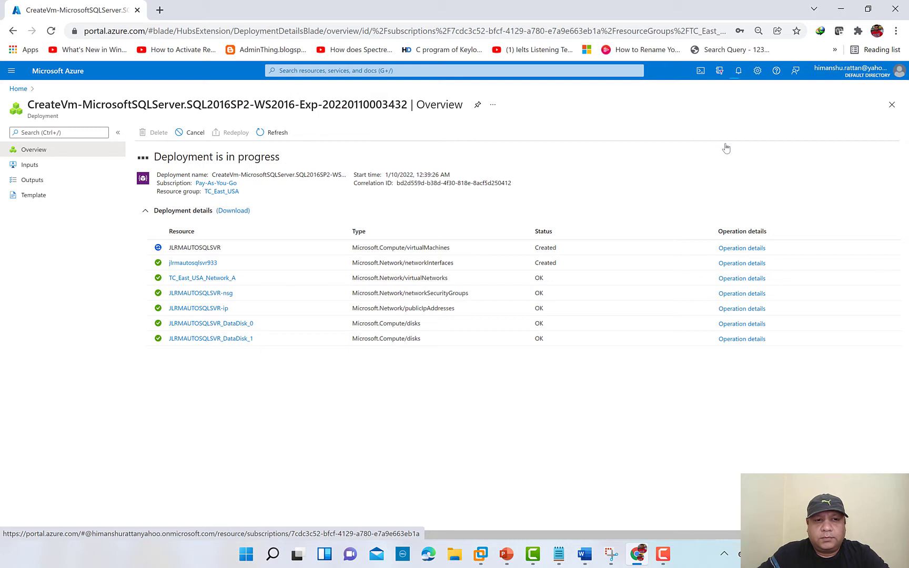
Step: Switch to File Explorer and delete the remote desktop file JLRMAUTOSQLSVR (1) from the Downloads folder
{"action": "left_click", "coordinate": [455, 554]}
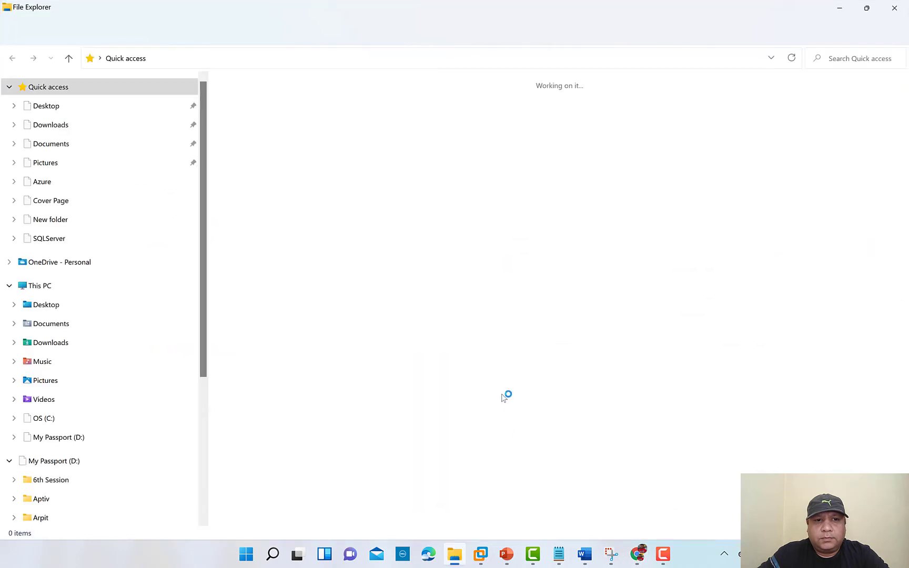
{"action": "left_click", "coordinate": [46, 130]}
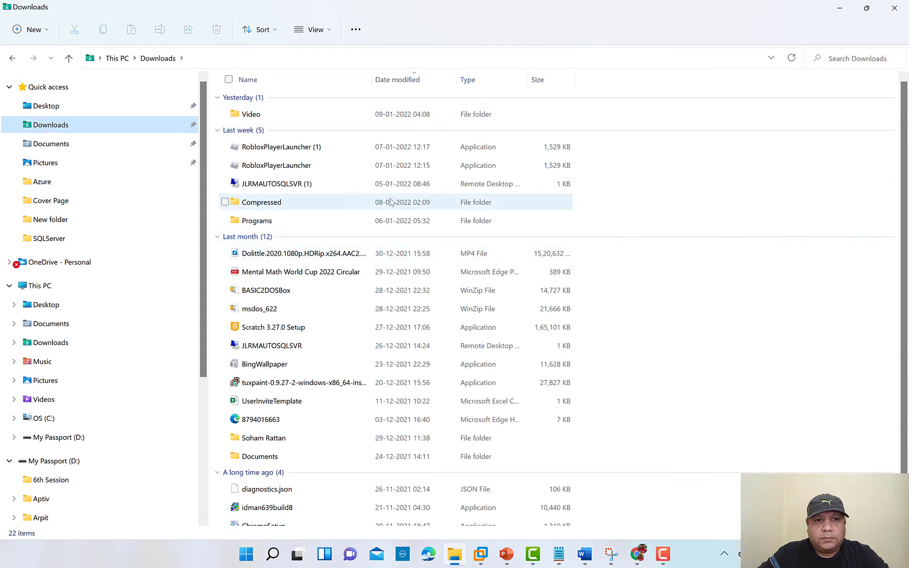
{"action": "left_click", "coordinate": [309, 189]}
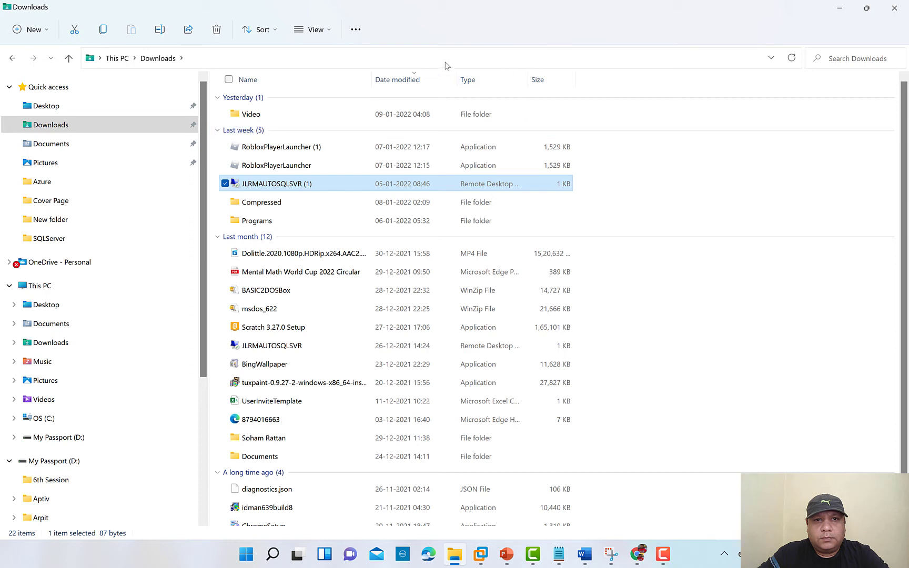
{"action": "left_click", "coordinate": [212, 30]}
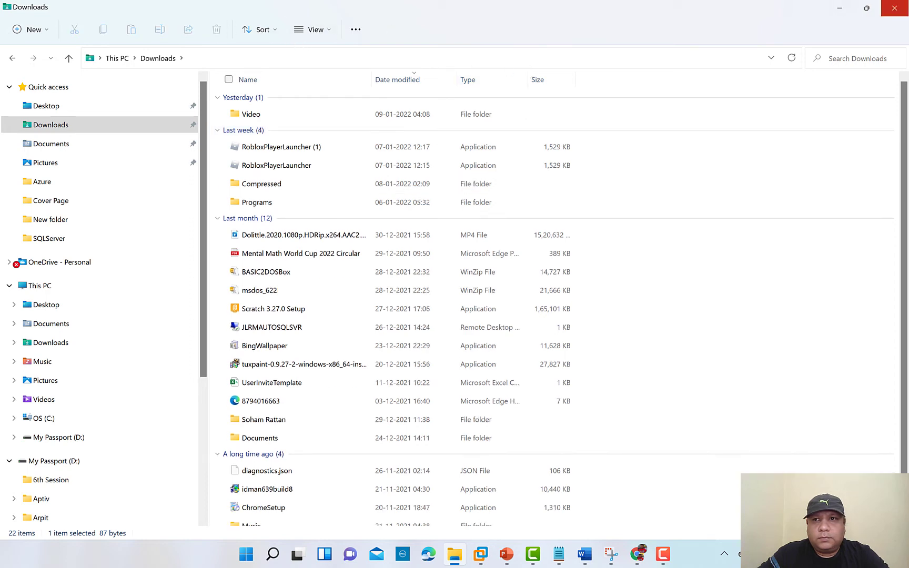
Step: Close the Downloads folder, open the deployed JLRMAUTOSQLSVR virtual machine in the Azure portal and download its RDP file
{"action": "left_click", "coordinate": [905, 7]}
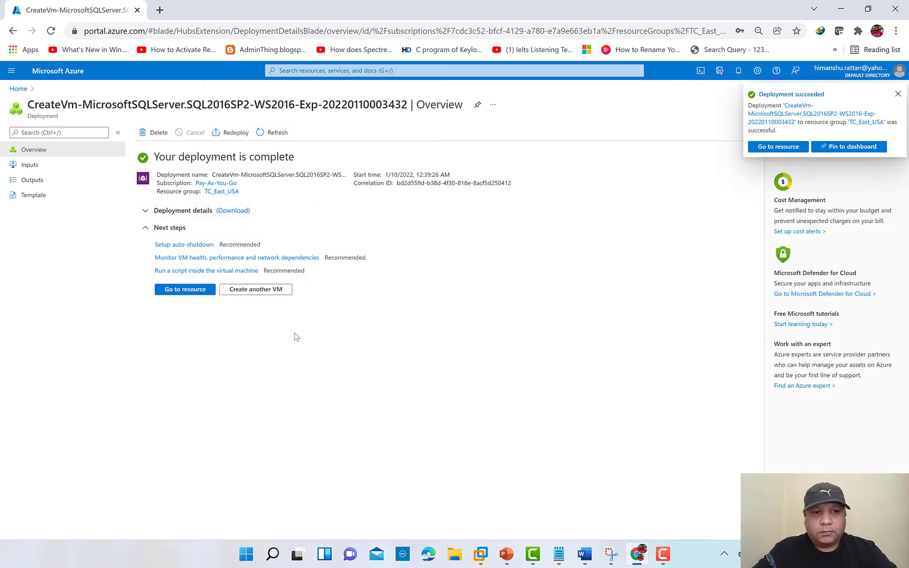
{"action": "left_click", "coordinate": [184, 296]}
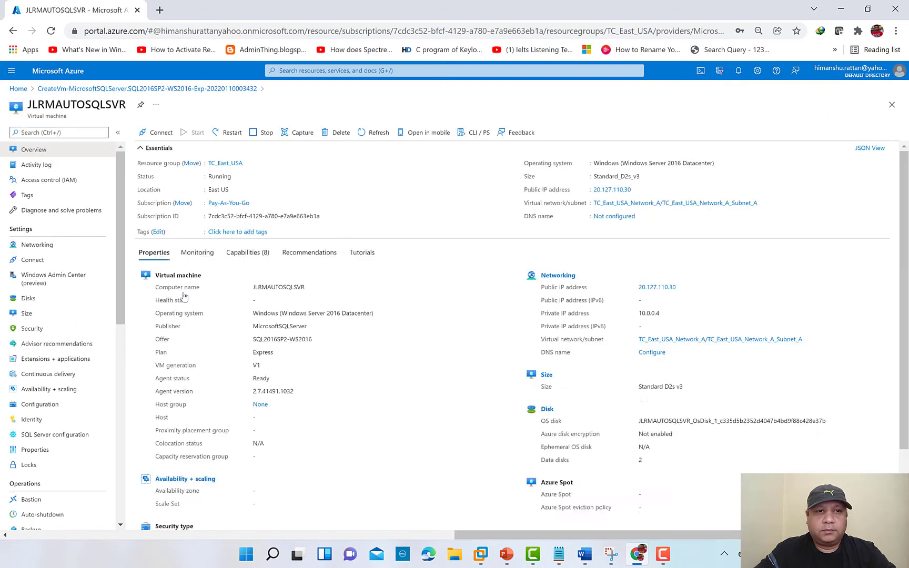
{"action": "left_click", "coordinate": [161, 132]}
{"action": "left_click", "coordinate": [157, 150]}
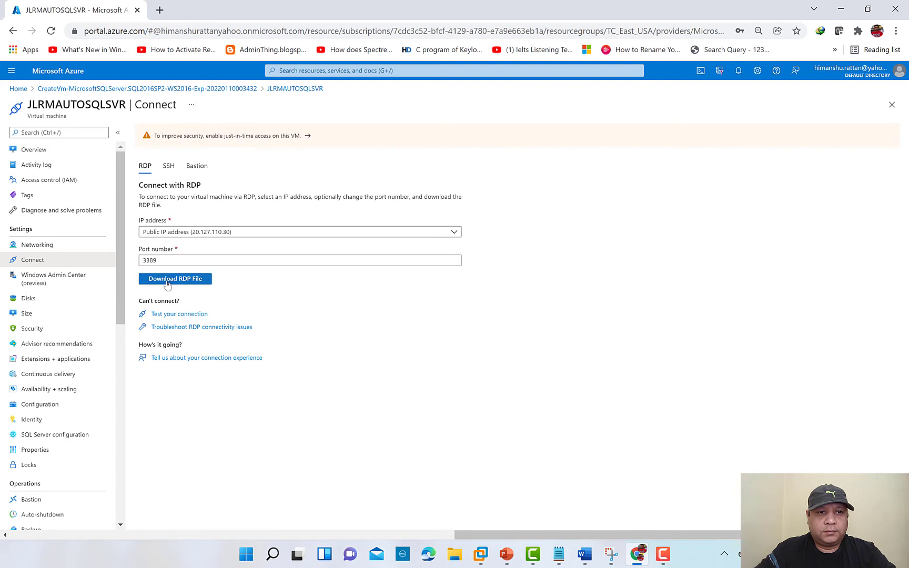
{"action": "left_click", "coordinate": [174, 279]}
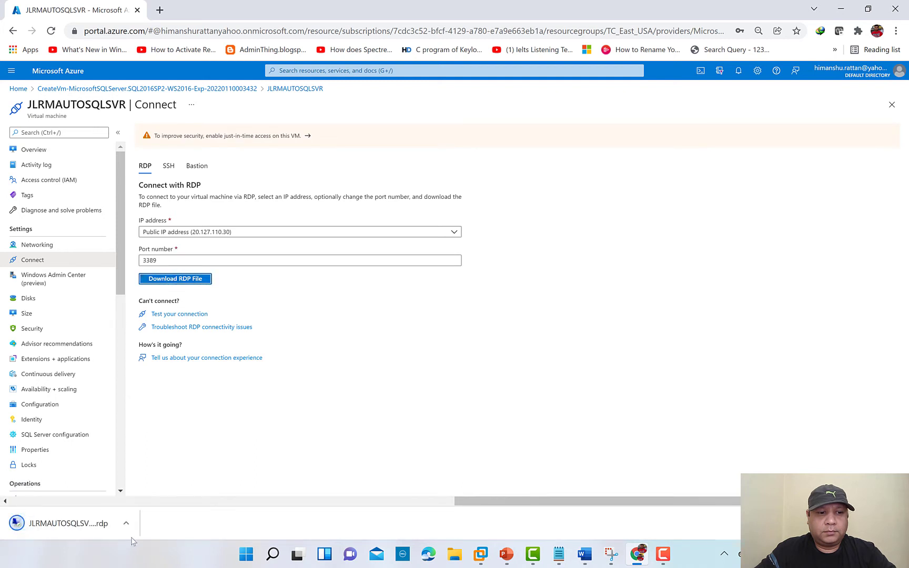
Step: Open the downloaded JLRMAUTOSQLSVR remote desktop file and agree to connect despite the unknown publisher
{"action": "left_click", "coordinate": [127, 531]}
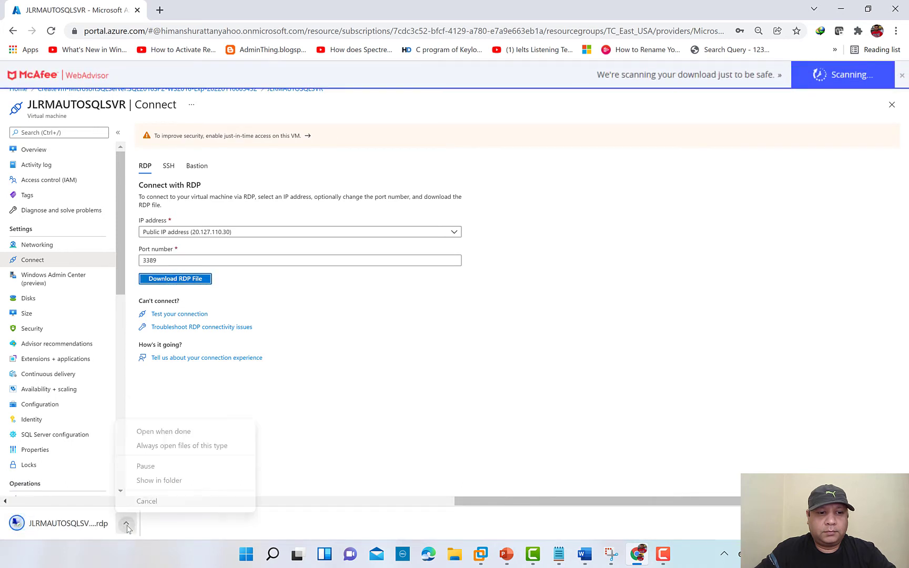
{"action": "left_click", "coordinate": [157, 436]}
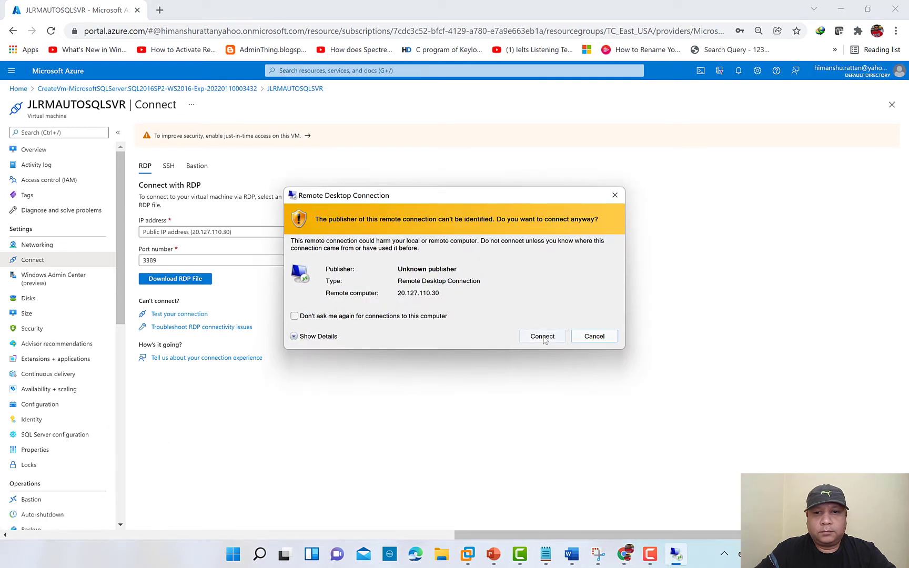
{"action": "left_click", "coordinate": [543, 337]}
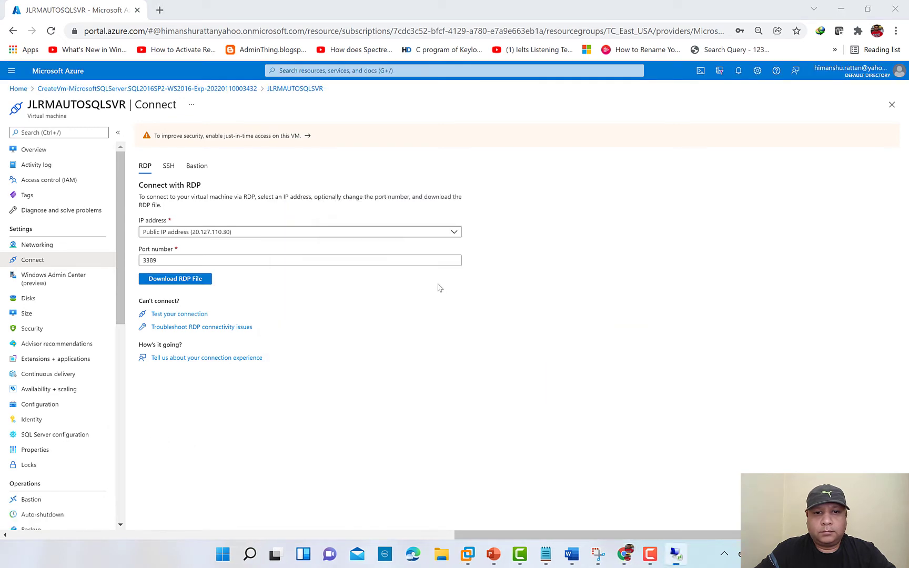
Step: Sign in to the remote virtual machine as TCAdmin with the account password and accept its untrusted certificate
{"action": "type", "text": "TCAdmin"}
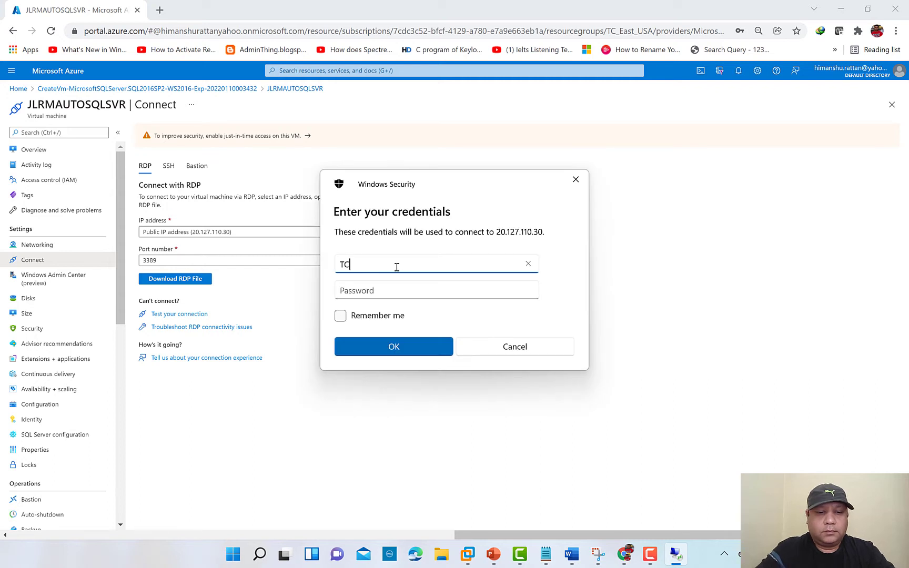
{"action": "key", "text": "Tab"}
{"action": "type", "text": "•••••••"}
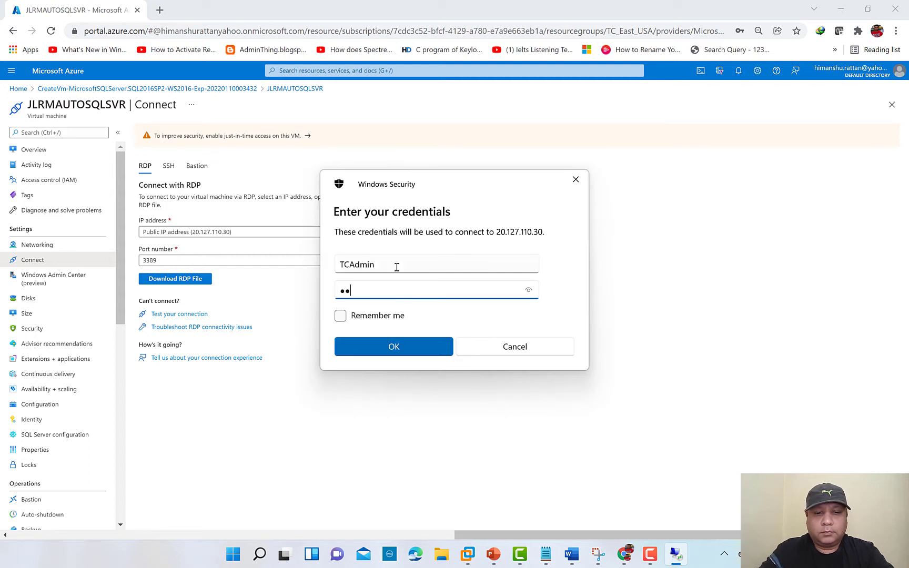
{"action": "type", "text": "•••••"}
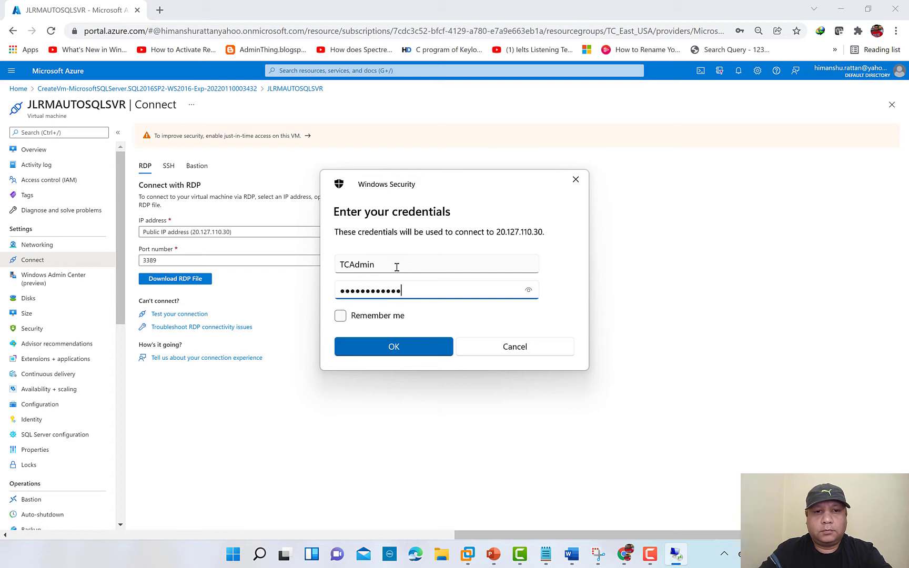
{"action": "key", "text": "Return"}
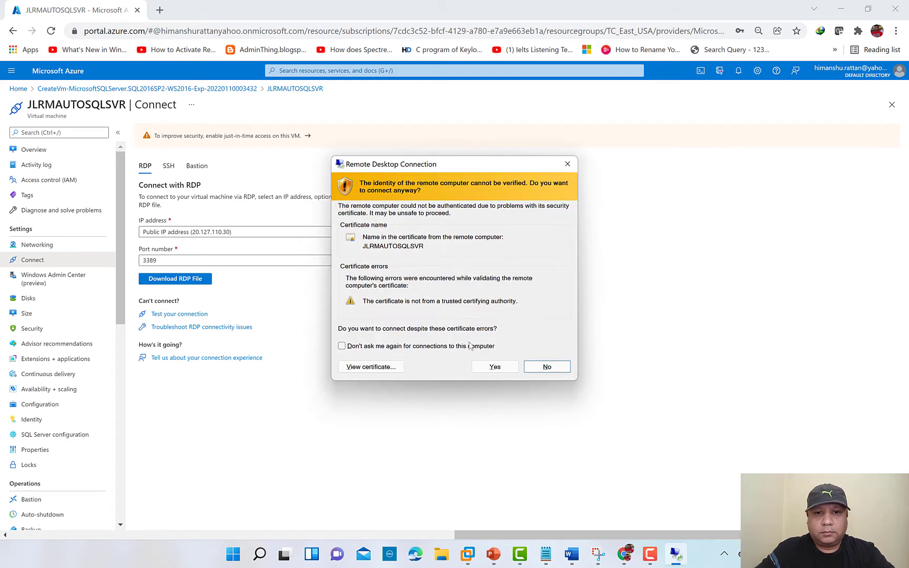
{"action": "left_click", "coordinate": [486, 366]}
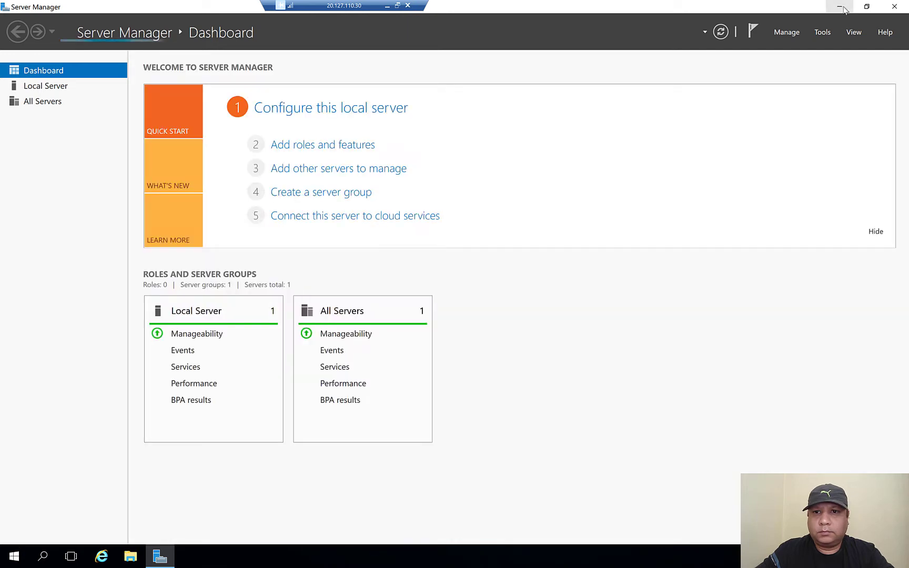
Step: Minimize Server Manager, launch SQL Server Management Studio and connect to JLRMAUTOSQLSVR with Windows Authentication
{"action": "left_click", "coordinate": [840, 7]}
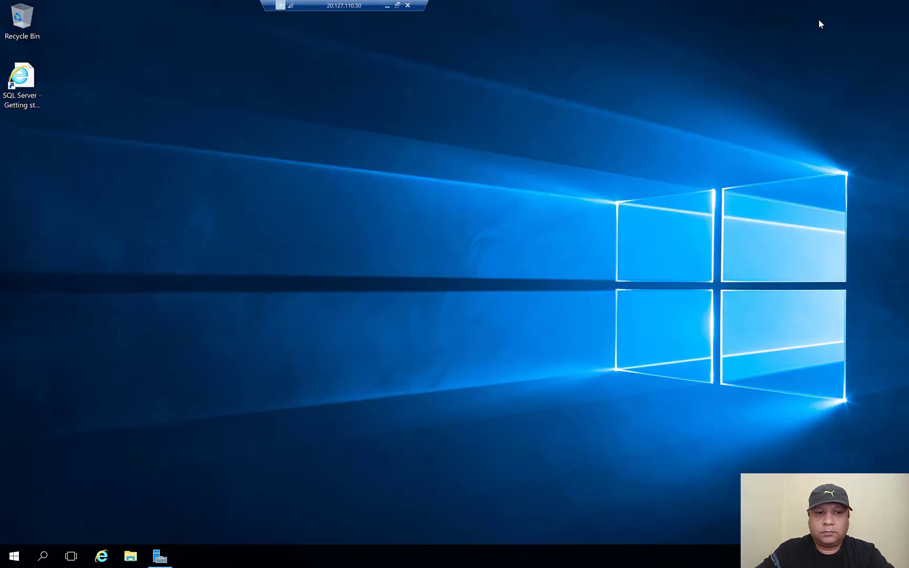
{"action": "left_click", "coordinate": [15, 559]}
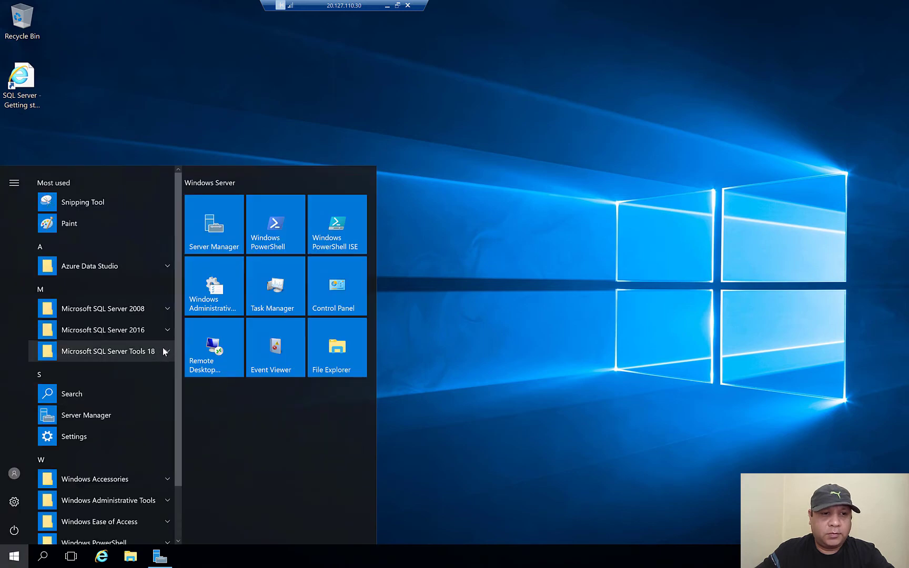
{"action": "left_click", "coordinate": [164, 351]}
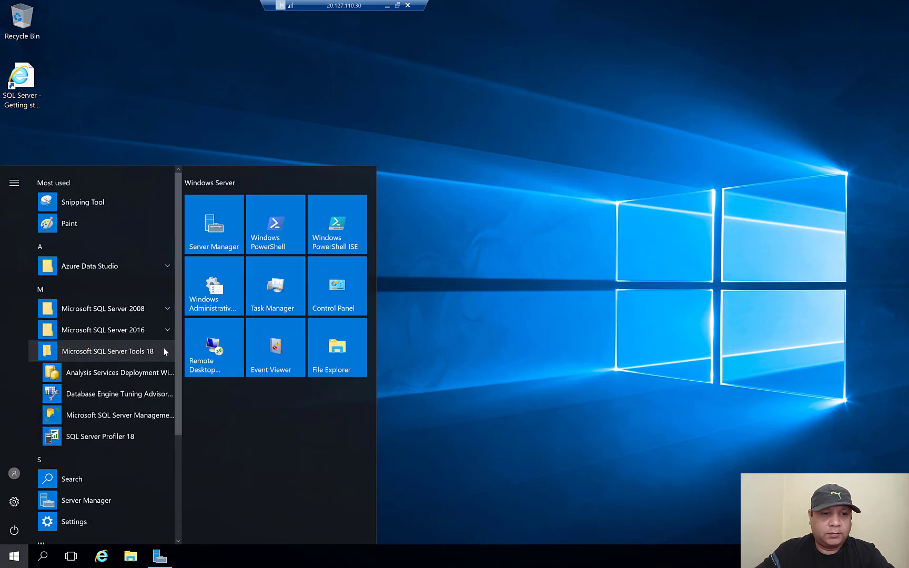
{"action": "left_click", "coordinate": [113, 416]}
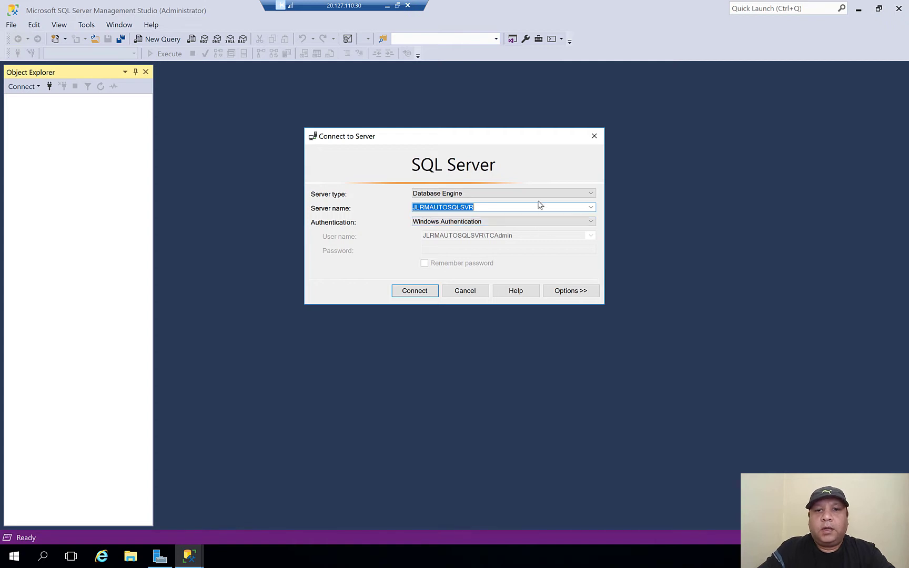
{"action": "left_click", "coordinate": [414, 296]}
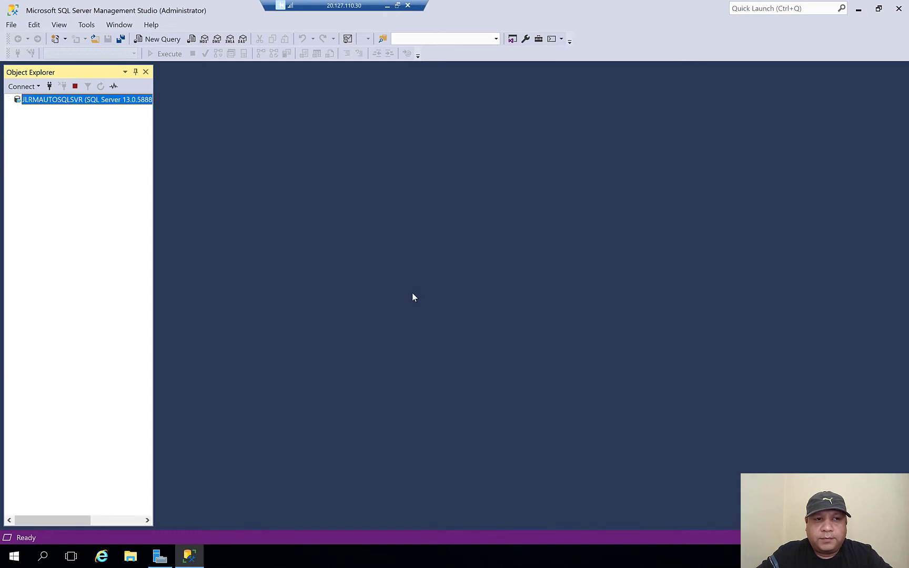
Step: Start a new Database Engine connection, then copy the server name of the JLRMAUTODATABASE_MOTORS database from the Azure portal
{"action": "left_click", "coordinate": [40, 88]}
{"action": "left_click", "coordinate": [38, 100]}
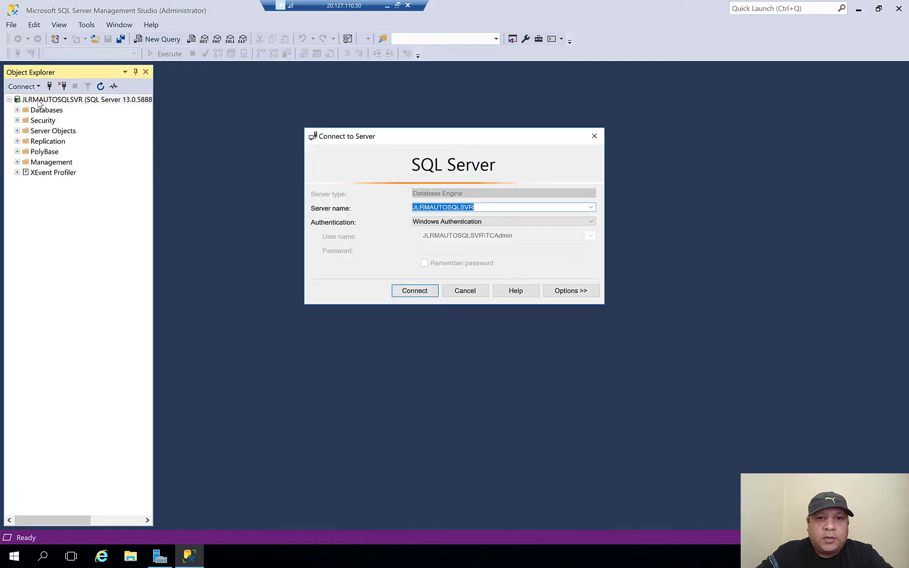
{"action": "left_click", "coordinate": [386, 6]}
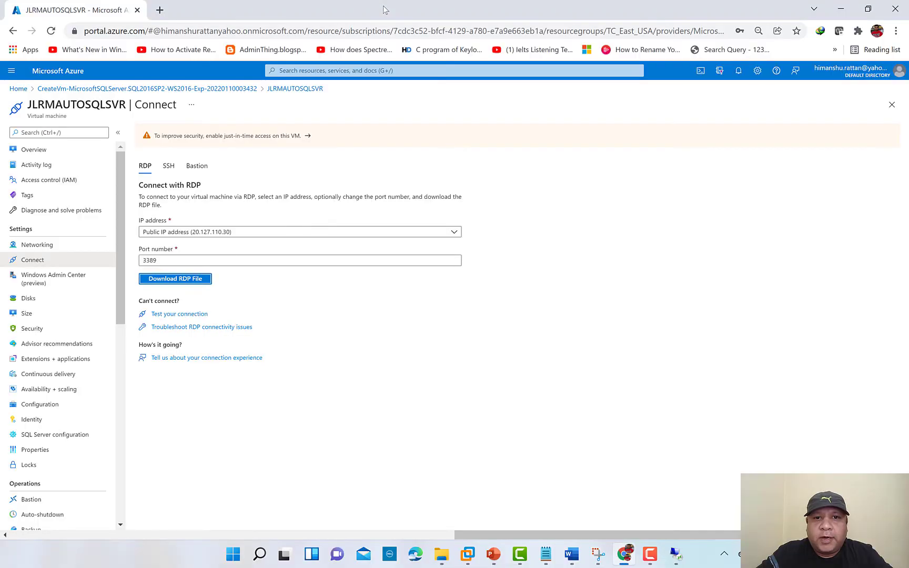
{"action": "left_click", "coordinate": [17, 90]}
{"action": "left_click", "coordinate": [272, 136]}
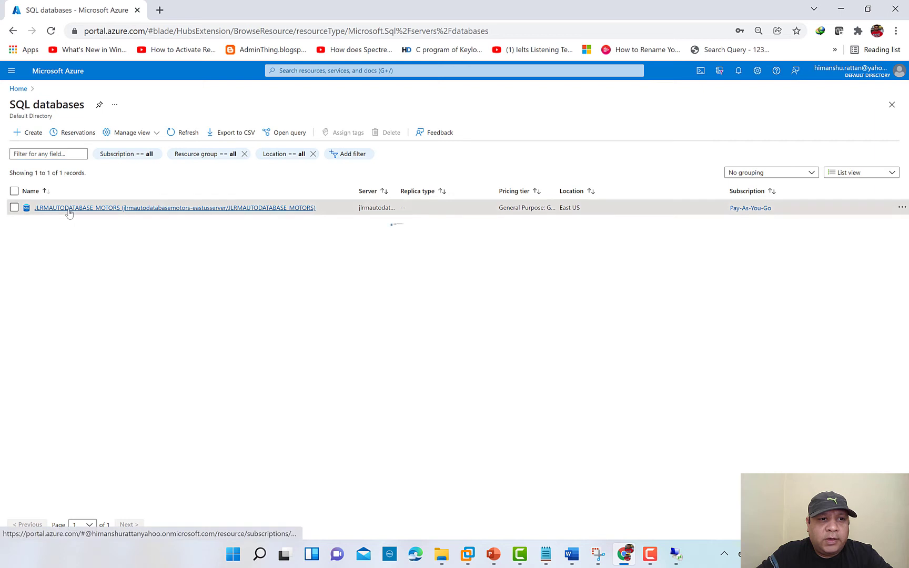
{"action": "left_click", "coordinate": [68, 211]}
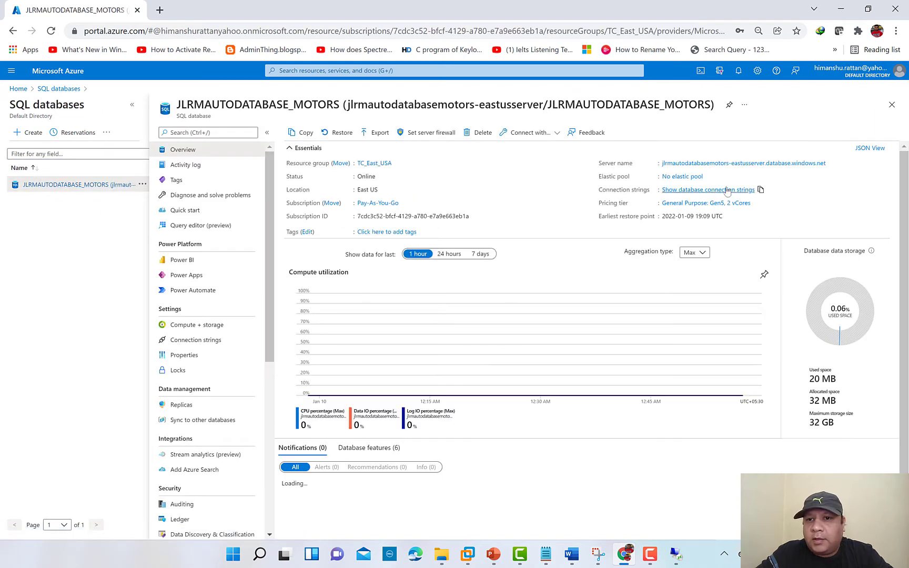
{"action": "left_click", "coordinate": [830, 164]}
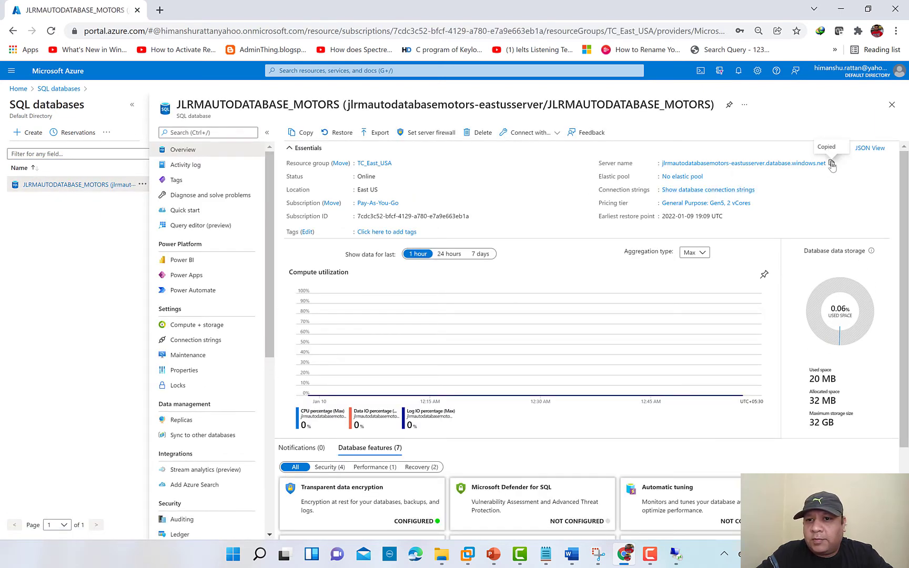
Step: Back in the remote session, set the server name to jlrmautodatabasemotors-eastusserver.database.windows.net and the authentication to SQL Server Authentication
{"action": "left_click", "coordinate": [676, 554]}
{"action": "left_click", "coordinate": [482, 210]}
{"action": "left_click_drag", "start_coordinate": [482, 209], "coordinate": [336, 194]}
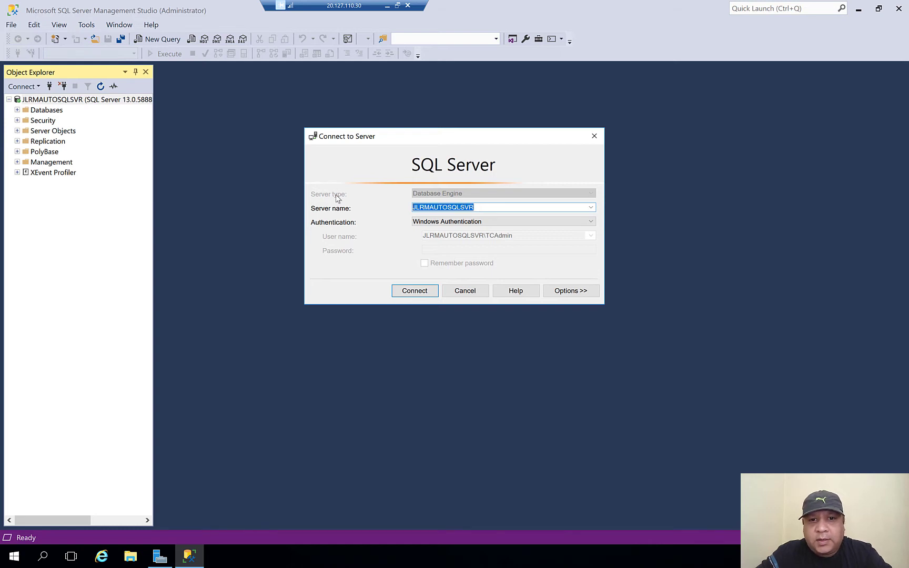
{"action": "key", "text": "ctrl+v"}
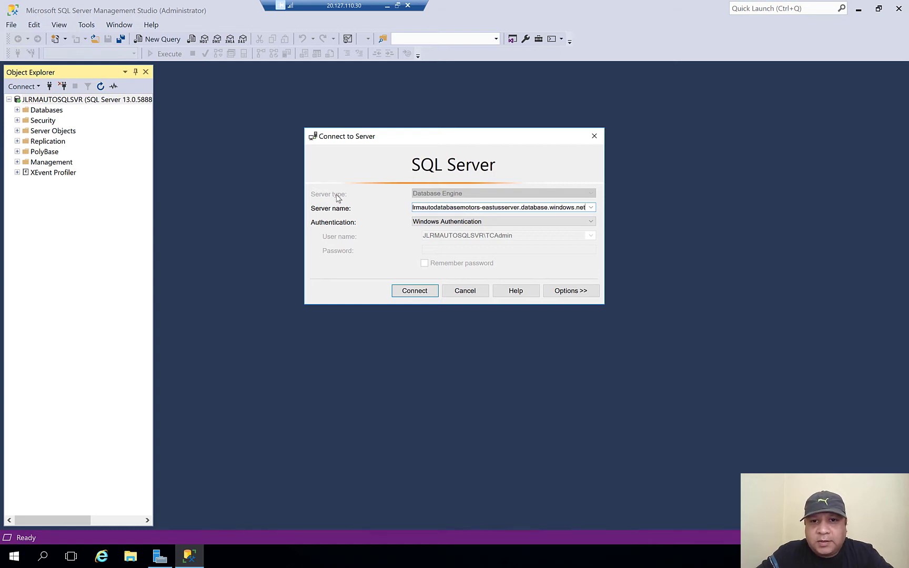
{"action": "left_click", "coordinate": [444, 222]}
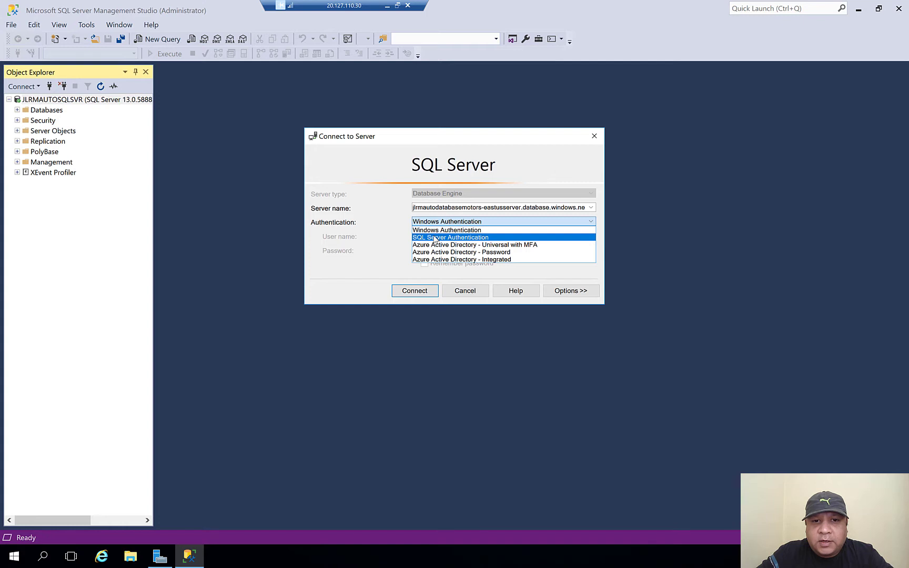
{"action": "left_click", "coordinate": [436, 239]}
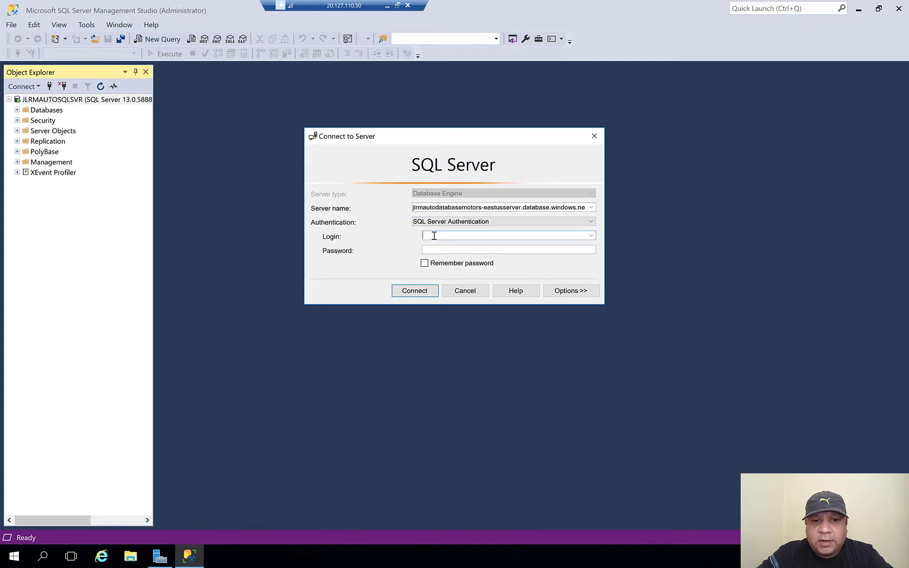
Step: Enter TCAdmin as the login with the account password and connect to the Azure SQL server
{"action": "type", "text": "TCA"}
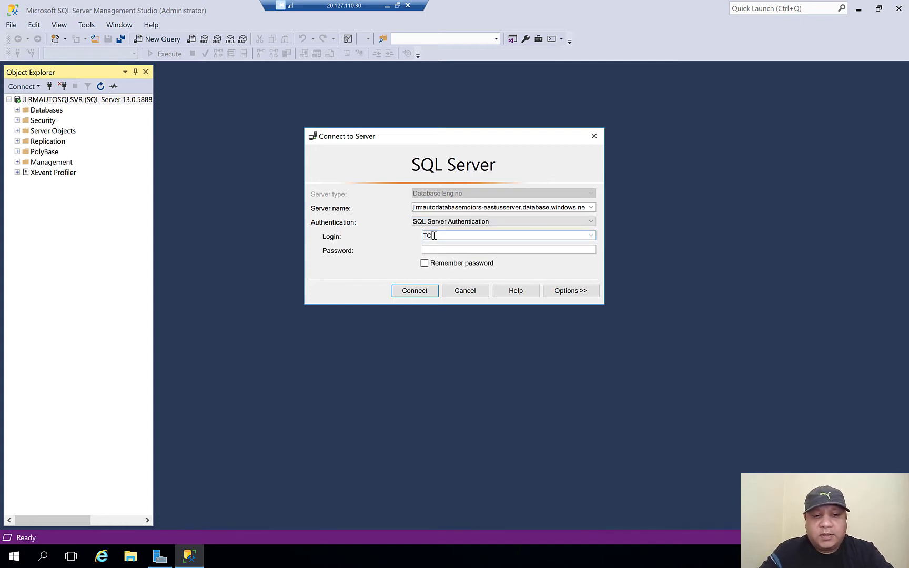
{"action": "type", "text": "dmi"}
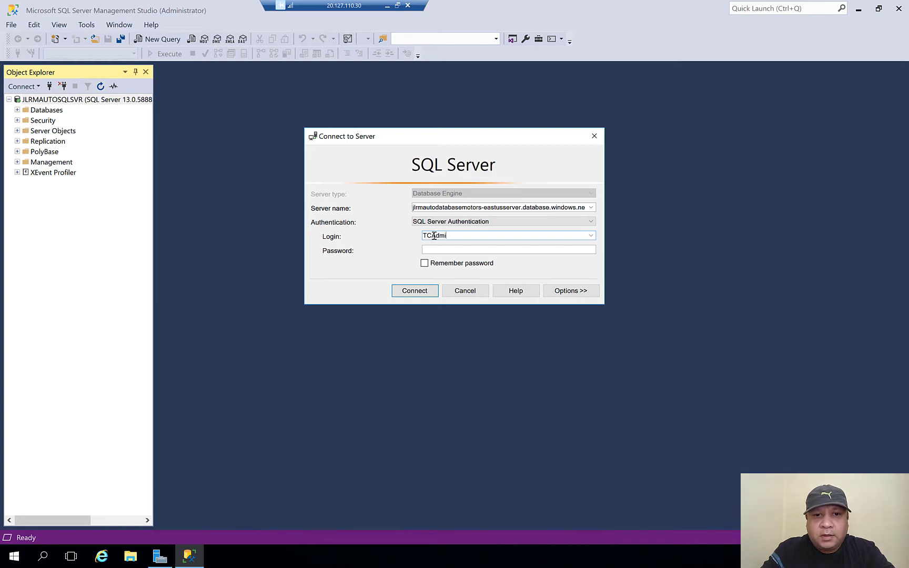
{"action": "type", "text": "n"}
{"action": "key", "text": "Tab"}
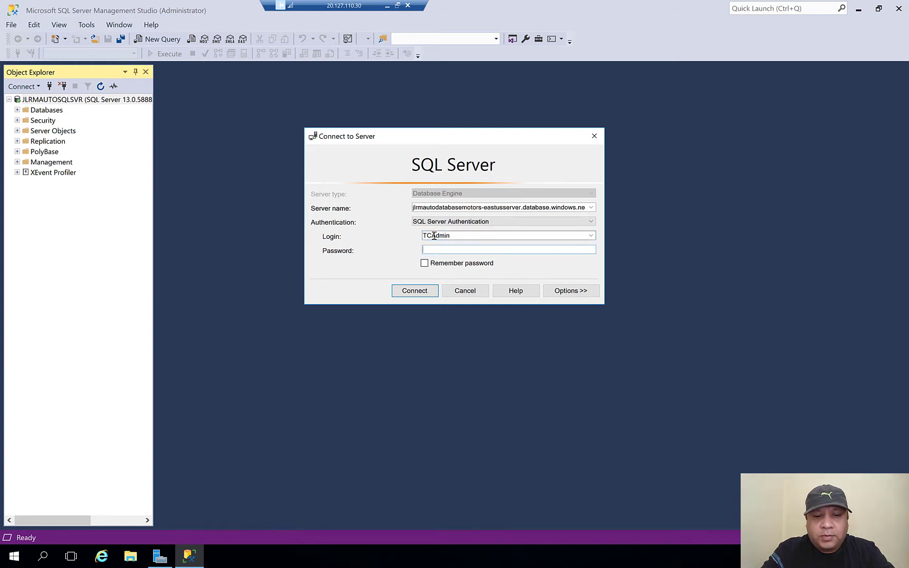
{"action": "type", "text": "***"}
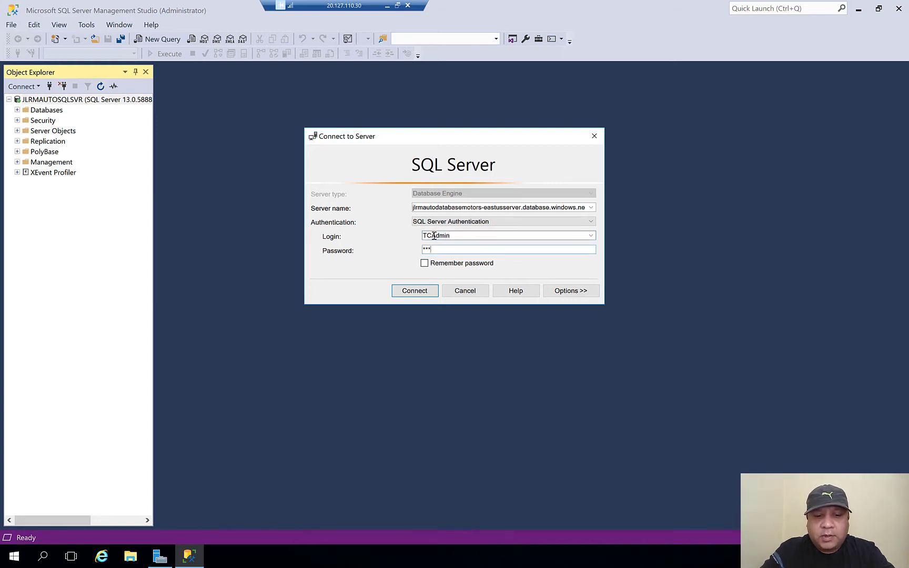
{"action": "type", "text": "*********"}
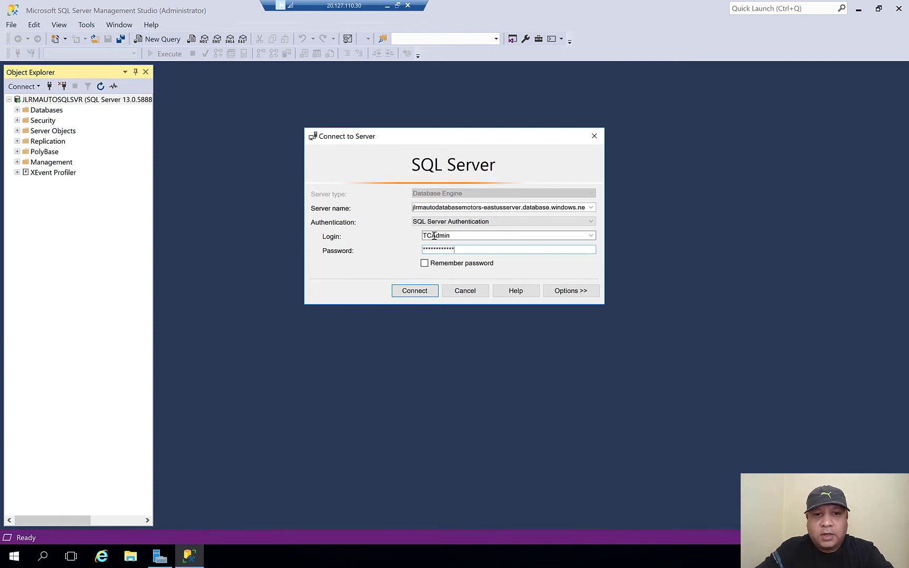
{"action": "left_click", "coordinate": [409, 295]}
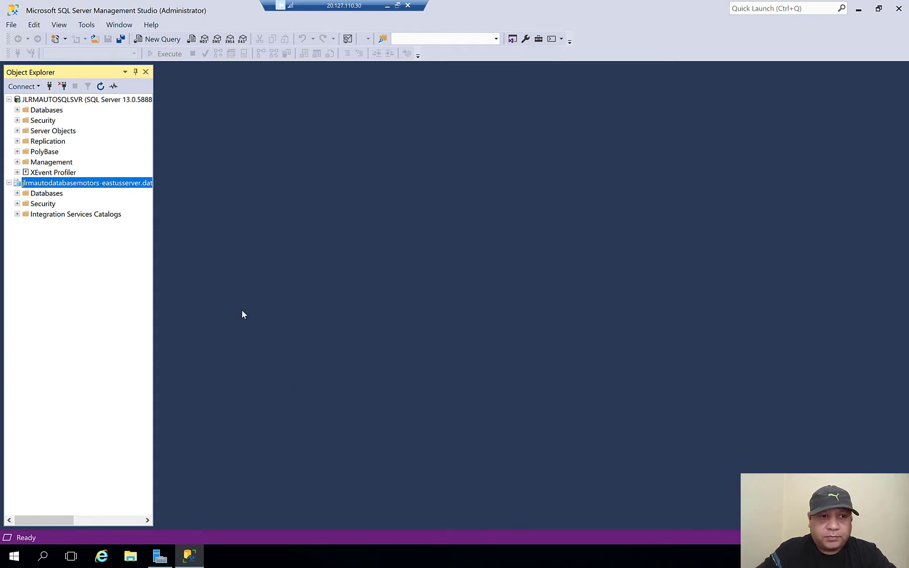
Step: Expand the Azure server's databases, select JLRMAUTODATABASE_MOTORS and return to the Azure portal
{"action": "left_click", "coordinate": [18, 194]}
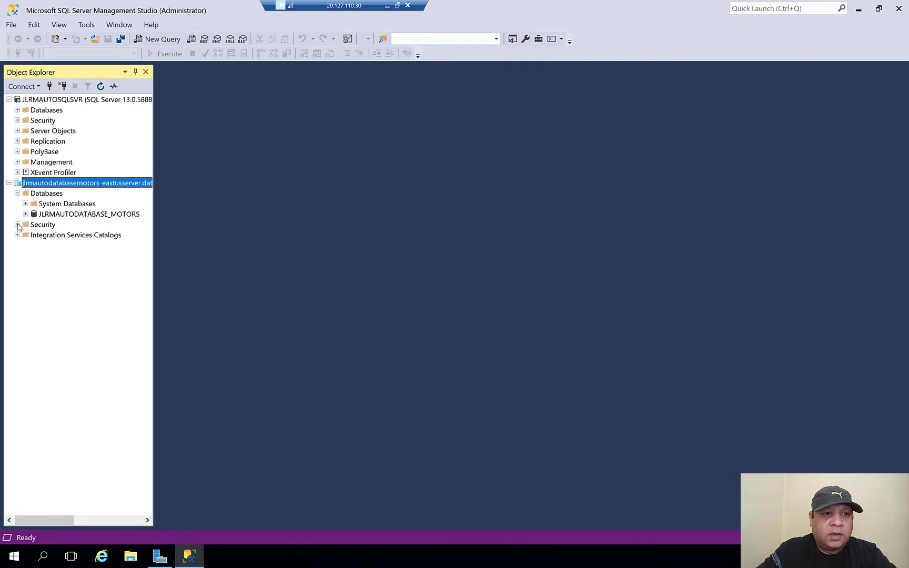
{"action": "key", "text": "Down"}
{"action": "key", "text": "Down"}
{"action": "key", "text": "Down"}
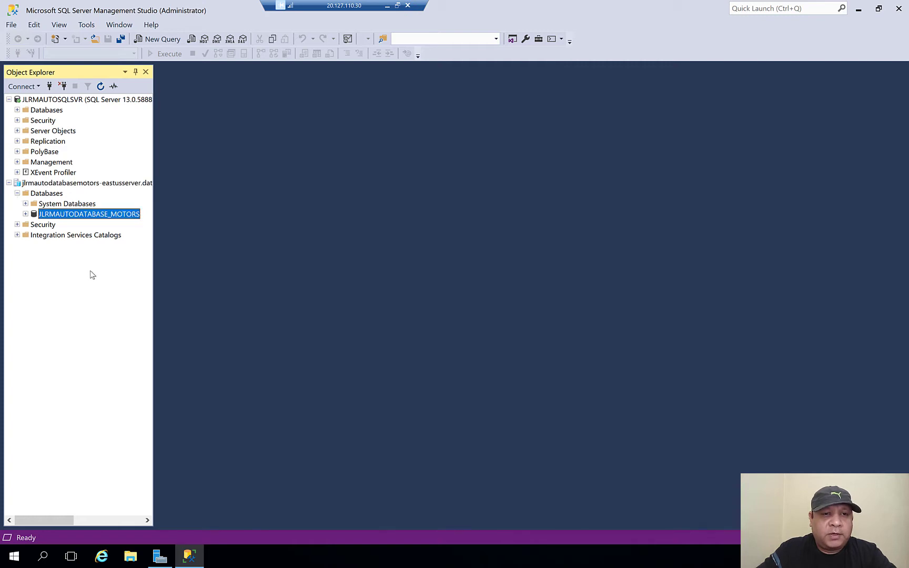
{"action": "left_click", "coordinate": [386, 6]}
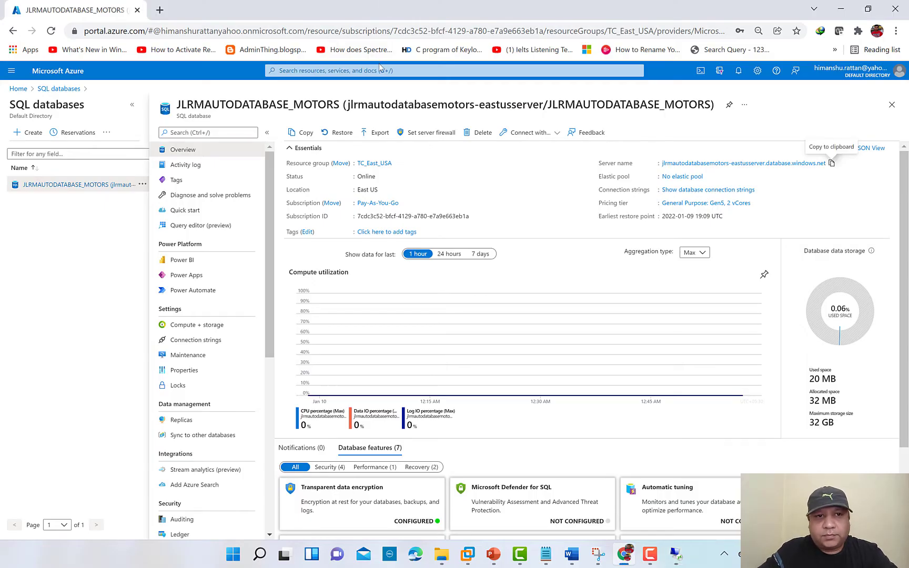
Step: Switch to PowerPoint, open the Export SQL Server Database slide and copy the source database's name, SAPProduction
{"action": "left_click", "coordinate": [493, 554]}
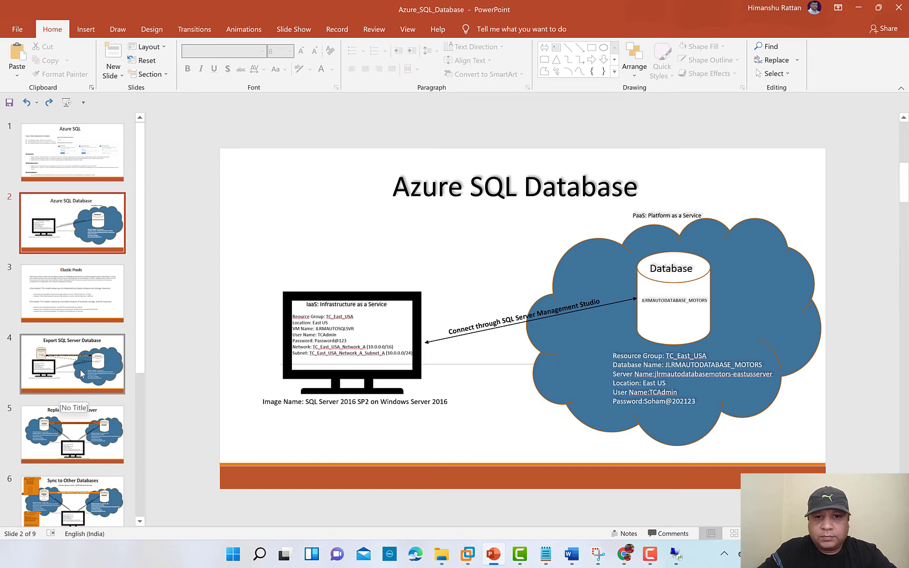
{"action": "left_click", "coordinate": [81, 369]}
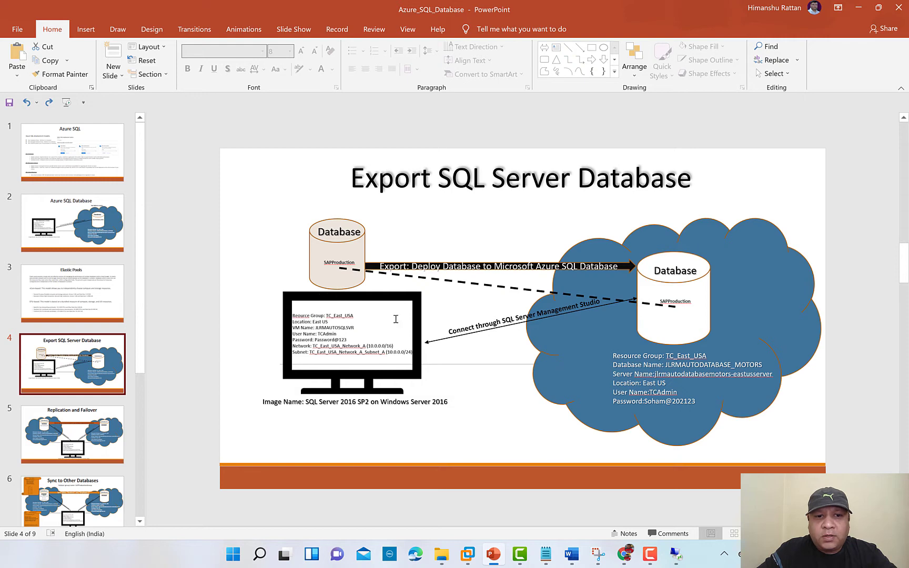
{"action": "double_click", "coordinate": [338, 263]}
{"action": "key", "text": "ctrl+c"}
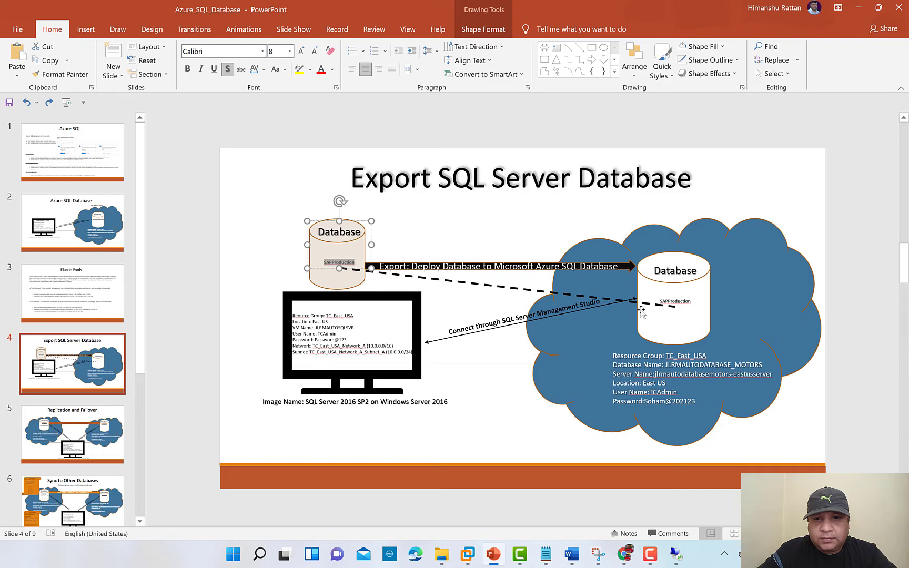
Step: Back in the remote session, start a new database on the JLRMAUTOSQLSVR server and name it SAPProduction
{"action": "left_click", "coordinate": [671, 561]}
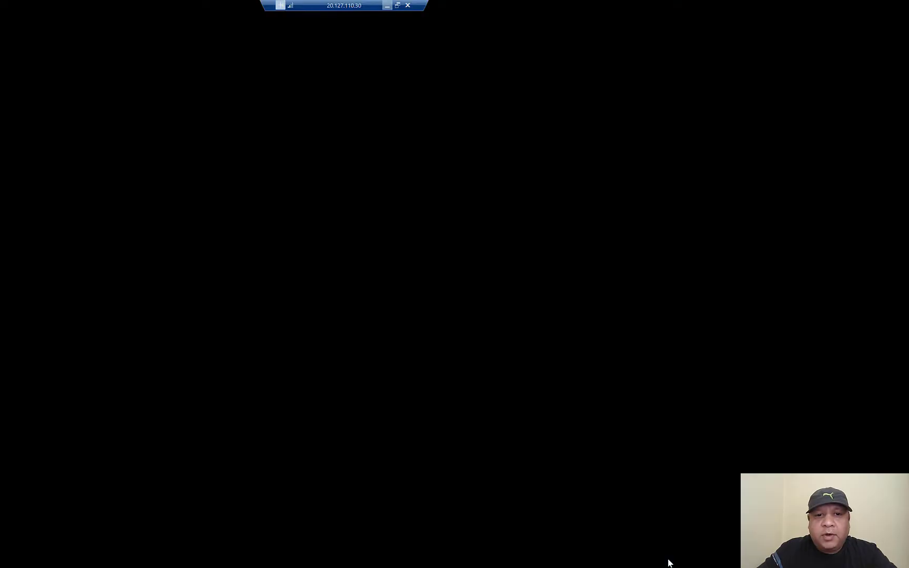
{"action": "right_click", "coordinate": [46, 112]}
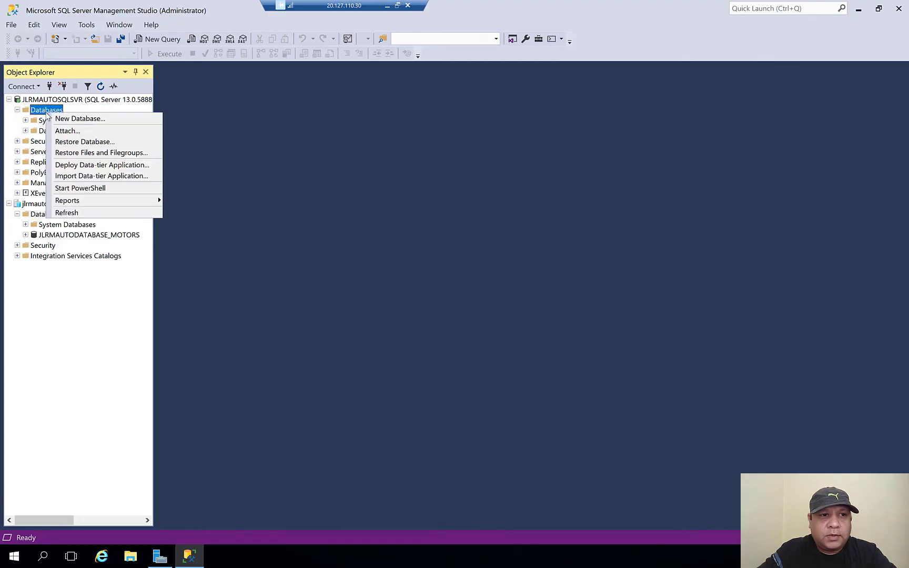
{"action": "left_click", "coordinate": [61, 119]}
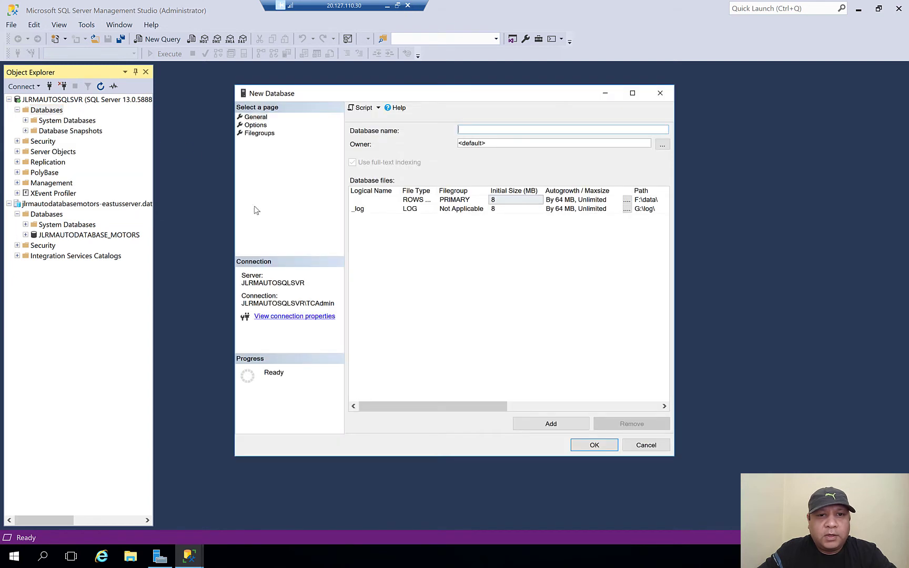
{"action": "key", "text": "ctrl+v"}
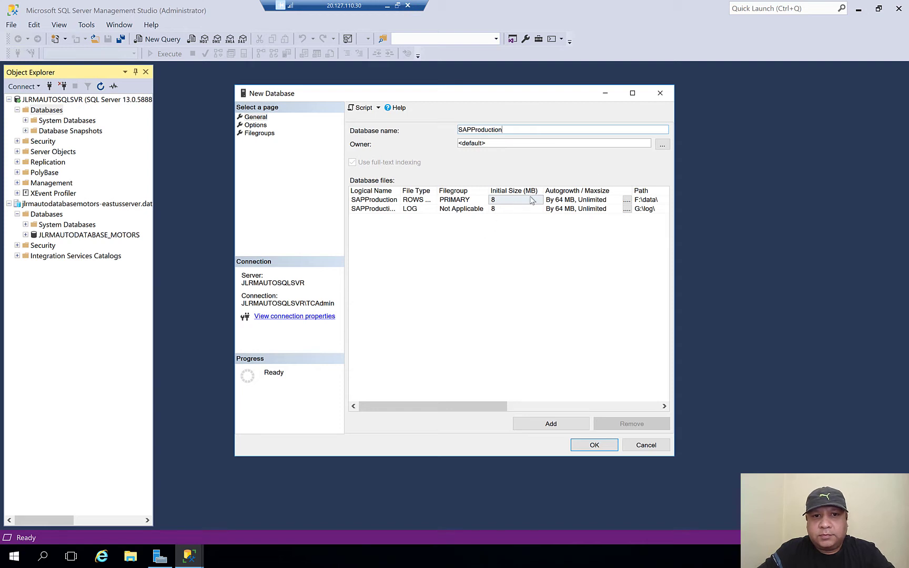
Step: Choose the logins JLRMAUTOSQLSVR\TCAdmin and sa for the database owner, check the names and create the database
{"action": "left_click", "coordinate": [663, 147]}
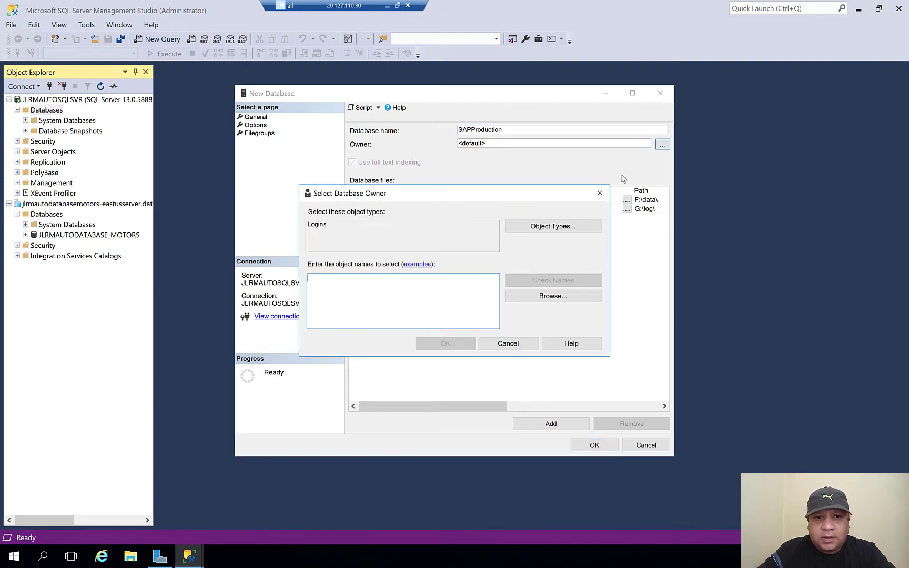
{"action": "left_click", "coordinate": [546, 298]}
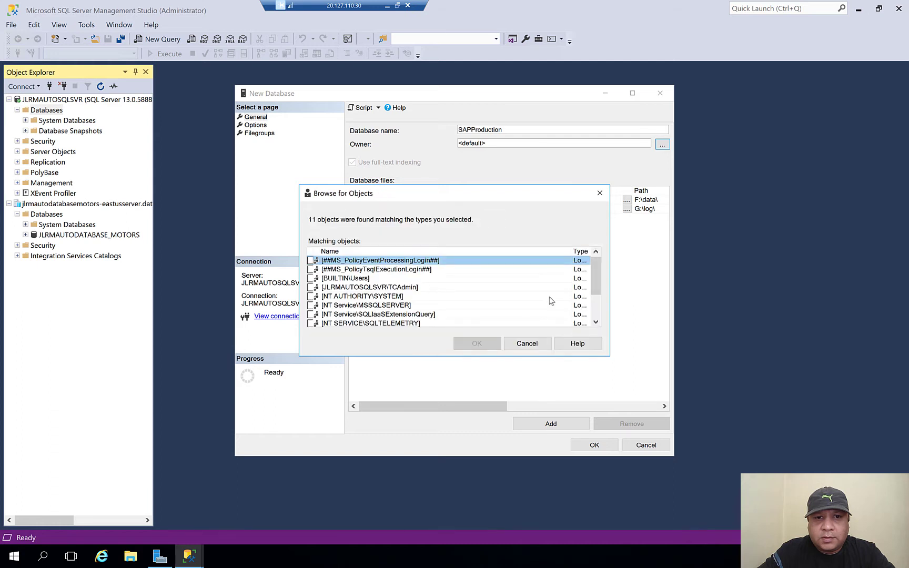
{"action": "left_click", "coordinate": [311, 287]}
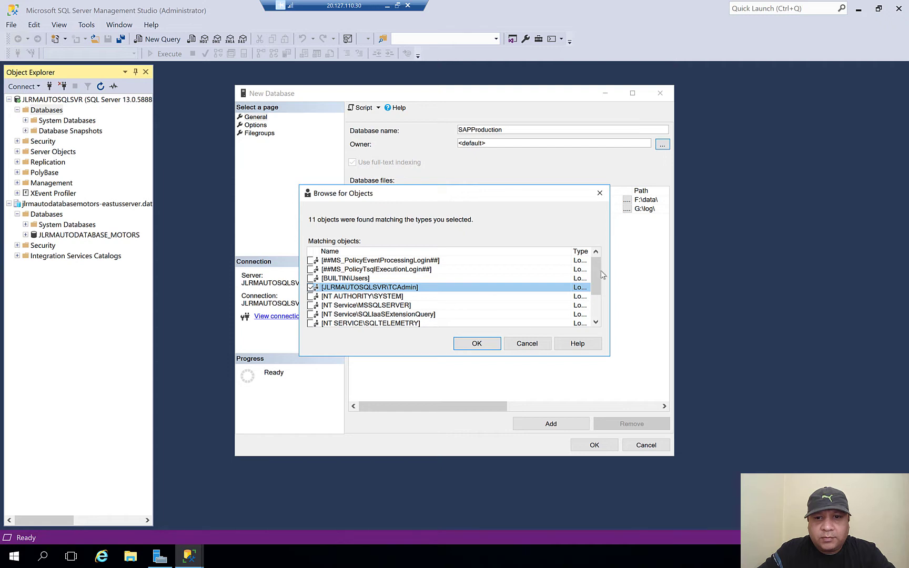
{"action": "left_click_drag", "start_coordinate": [599, 272], "coordinate": [333, 317]}
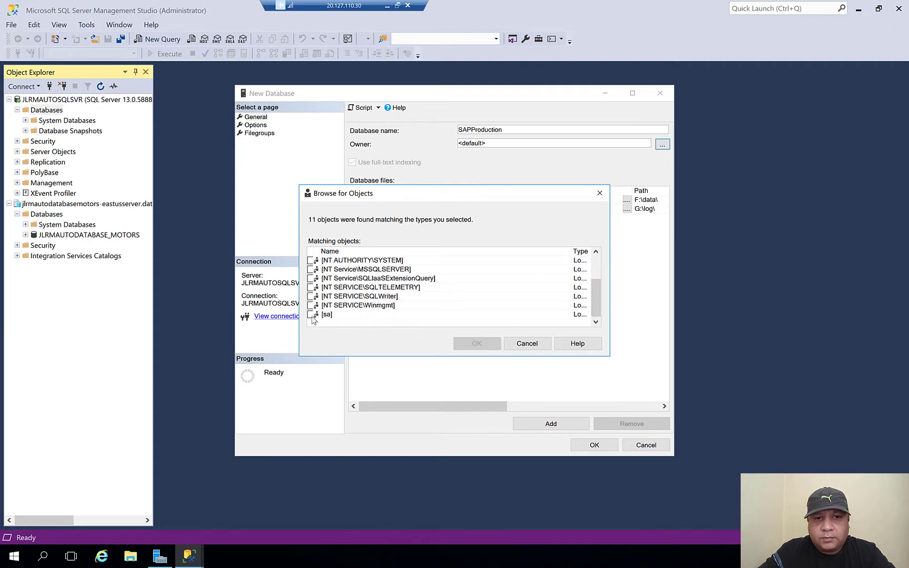
{"action": "left_click", "coordinate": [311, 315]}
{"action": "left_click", "coordinate": [474, 344]}
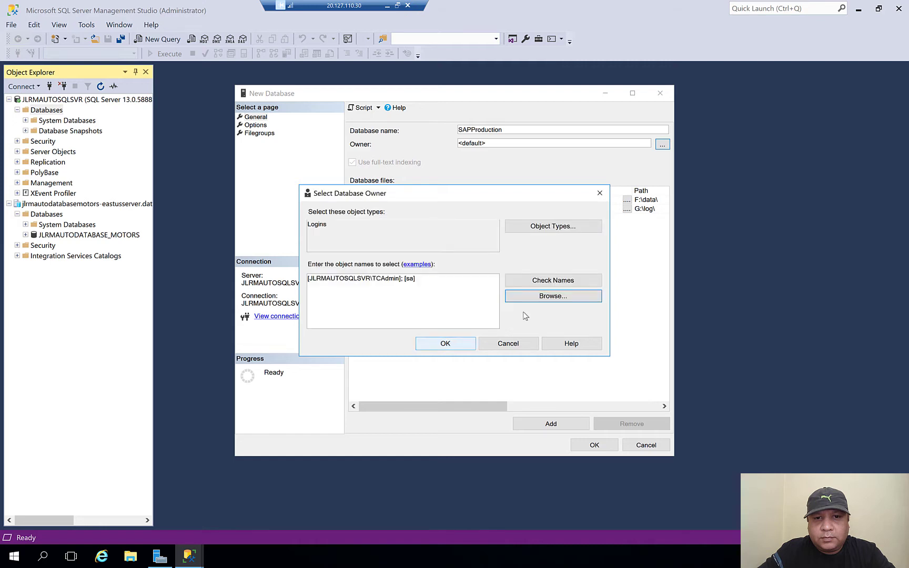
{"action": "left_click", "coordinate": [558, 280]}
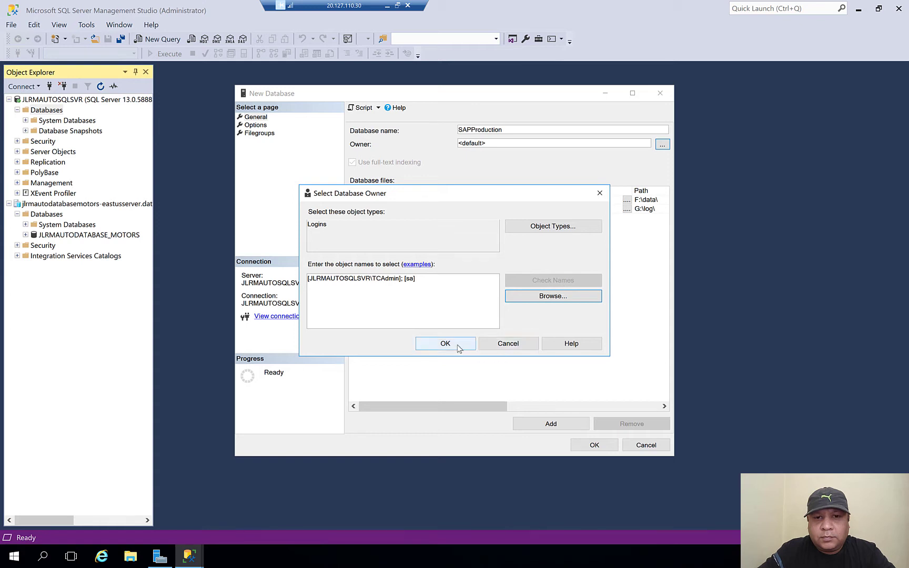
{"action": "left_click", "coordinate": [459, 349]}
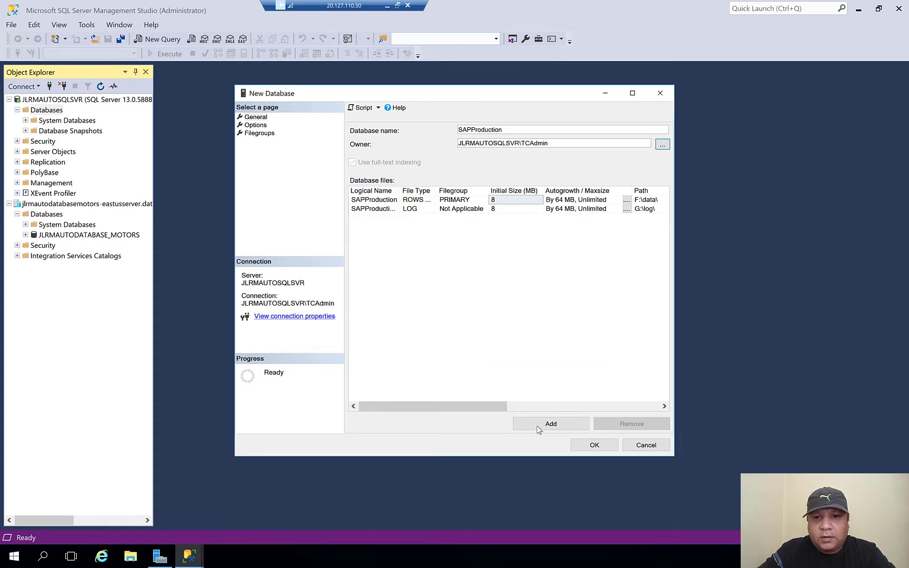
{"action": "left_click", "coordinate": [588, 448]}
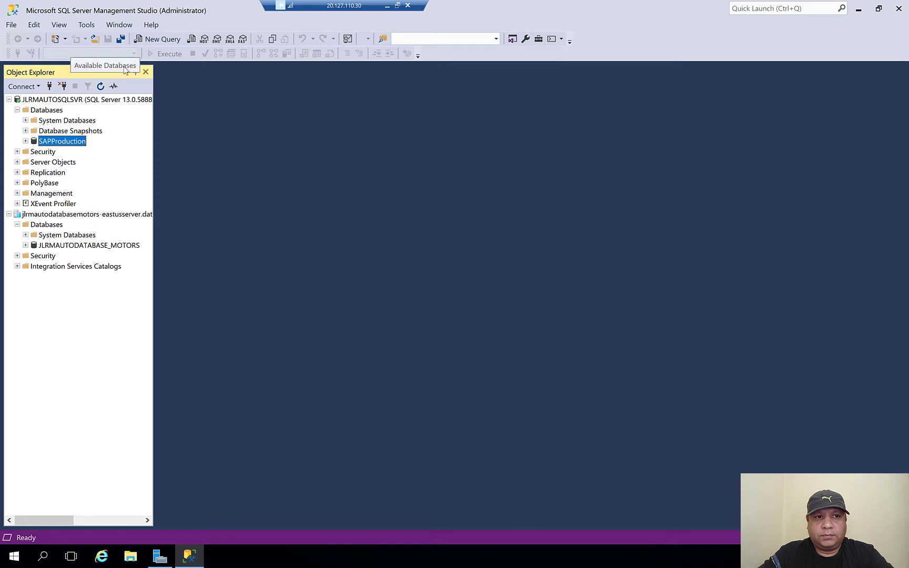
Step: Start Deploy Database to Microsoft Azure SQL Database for the local SAPProduction database and proceed to the deployment settings
{"action": "right_click", "coordinate": [77, 145]}
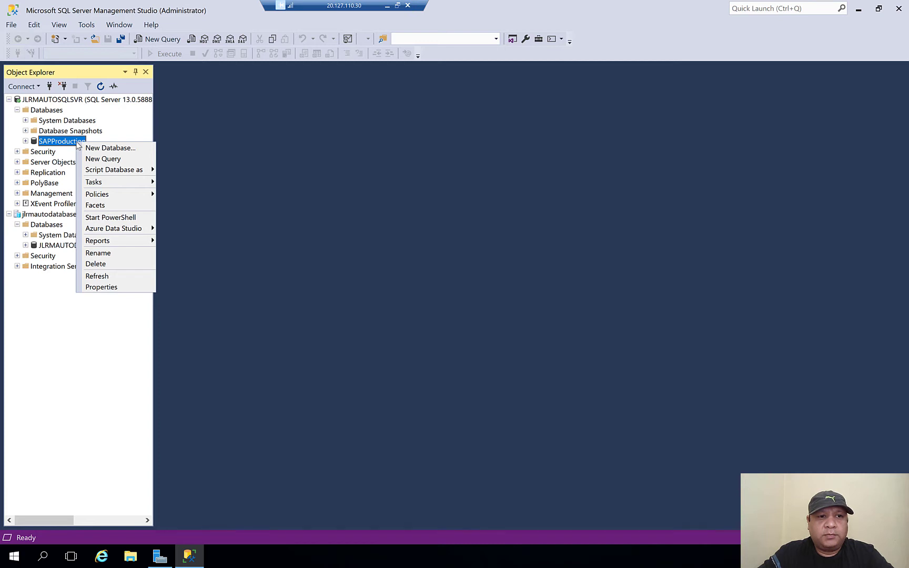
{"action": "mouse_move", "coordinate": [116, 182]}
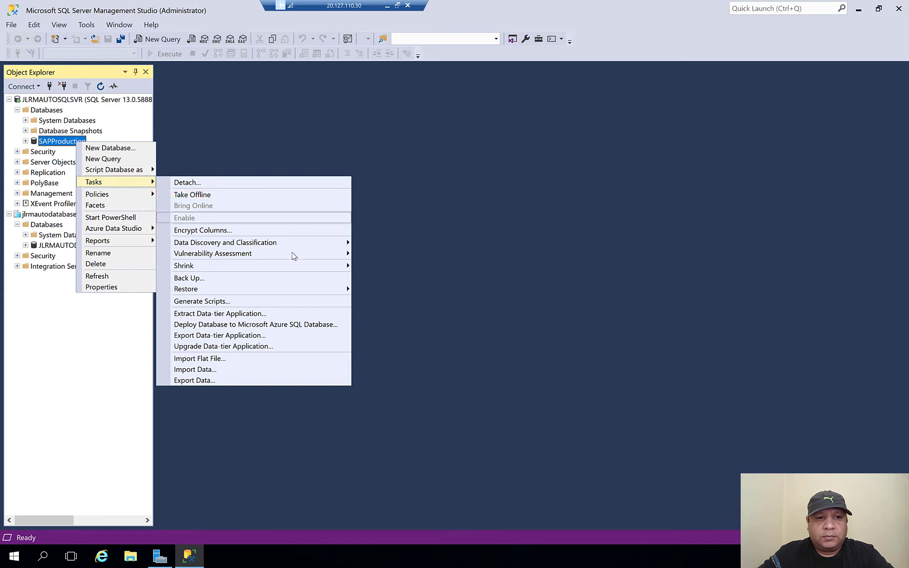
{"action": "left_click", "coordinate": [302, 329]}
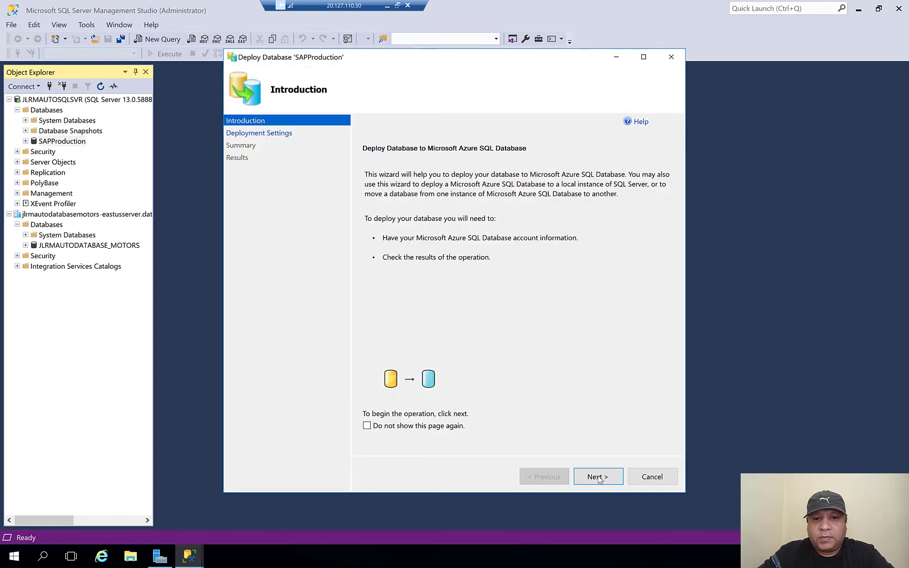
{"action": "left_click", "coordinate": [598, 477]}
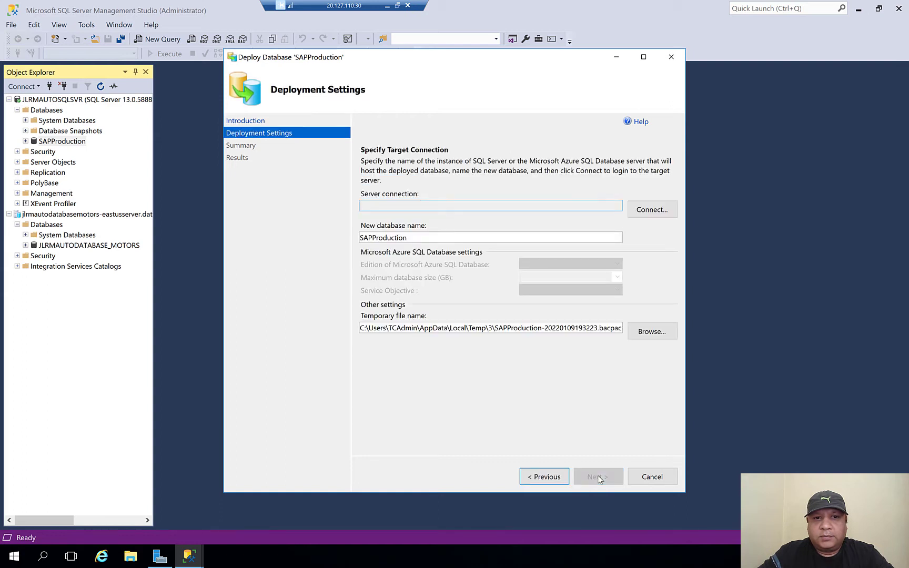
Step: Connect the deployment target to jlrmautodatabasemotors-eastusserver.database.windows.net as TCAdmin, entering the account password
{"action": "left_click", "coordinate": [646, 211]}
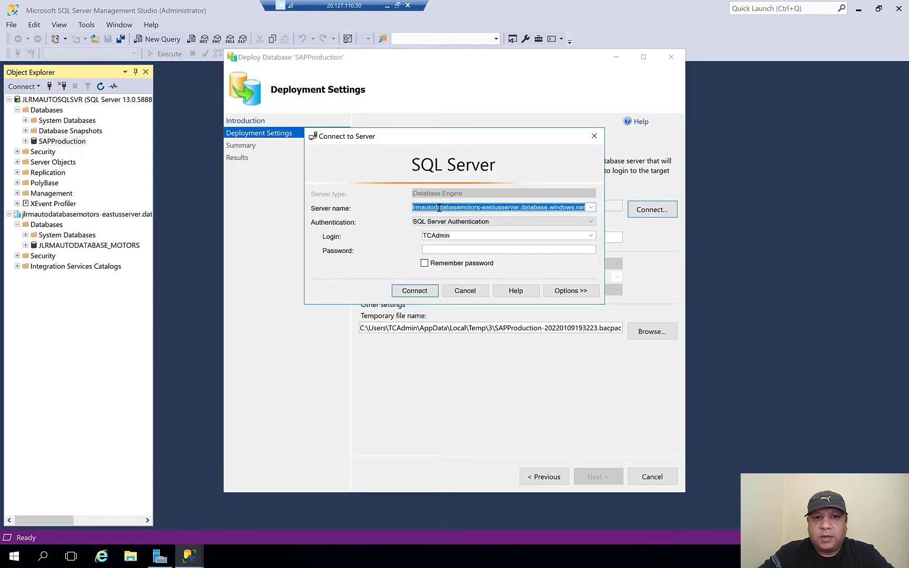
{"action": "left_click", "coordinate": [431, 250]}
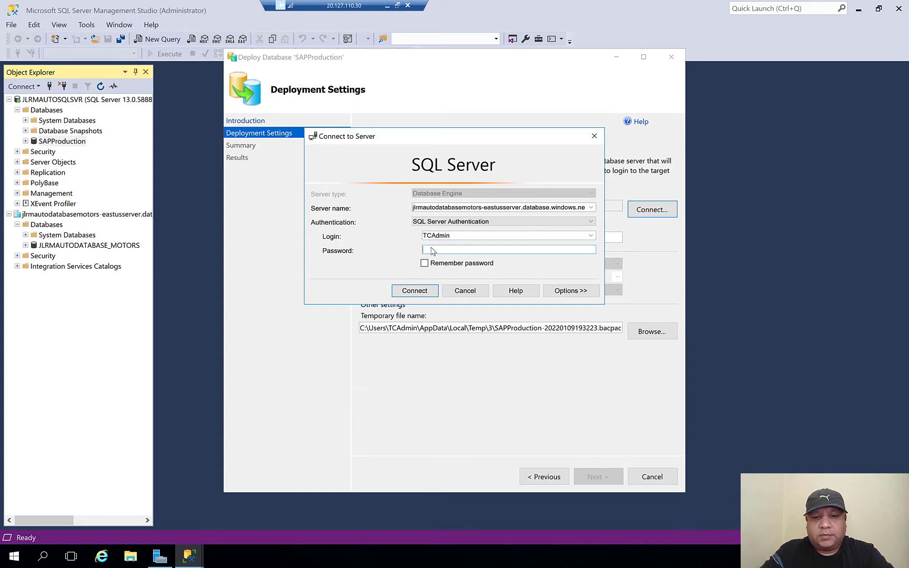
{"action": "type", "text": "************"}
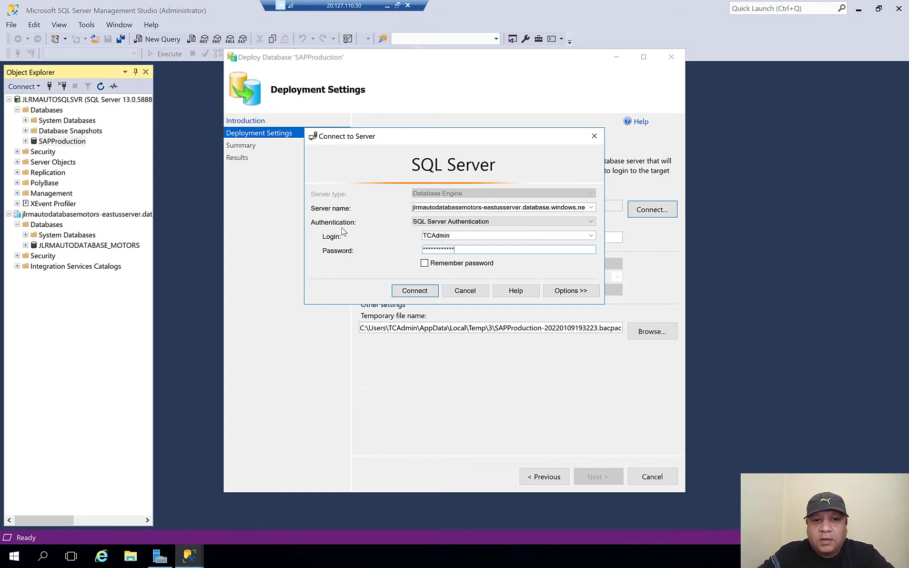
{"action": "left_click", "coordinate": [399, 292]}
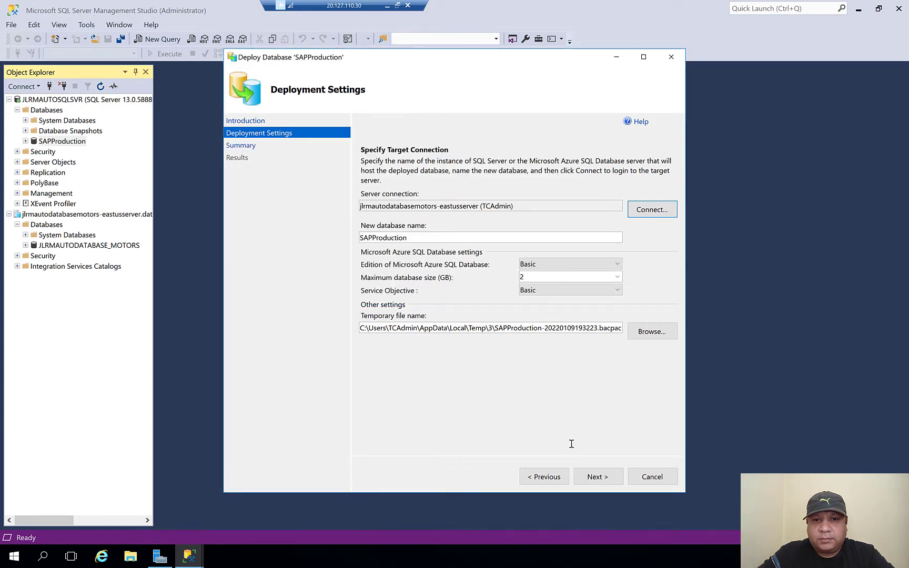
Step: Accept the target settings, run the SAPProduction deployment to the Azure server and close the wizard
{"action": "left_click", "coordinate": [586, 477]}
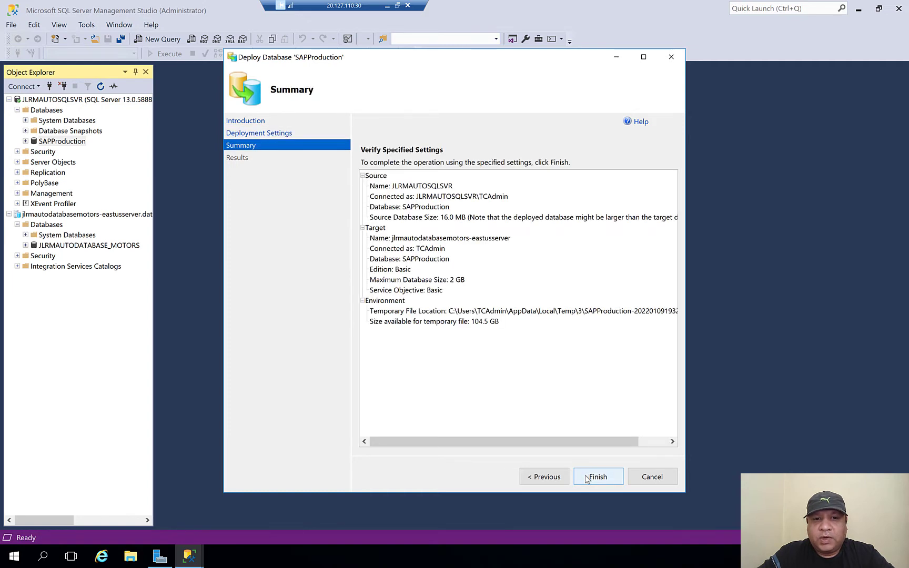
{"action": "left_click", "coordinate": [586, 476]}
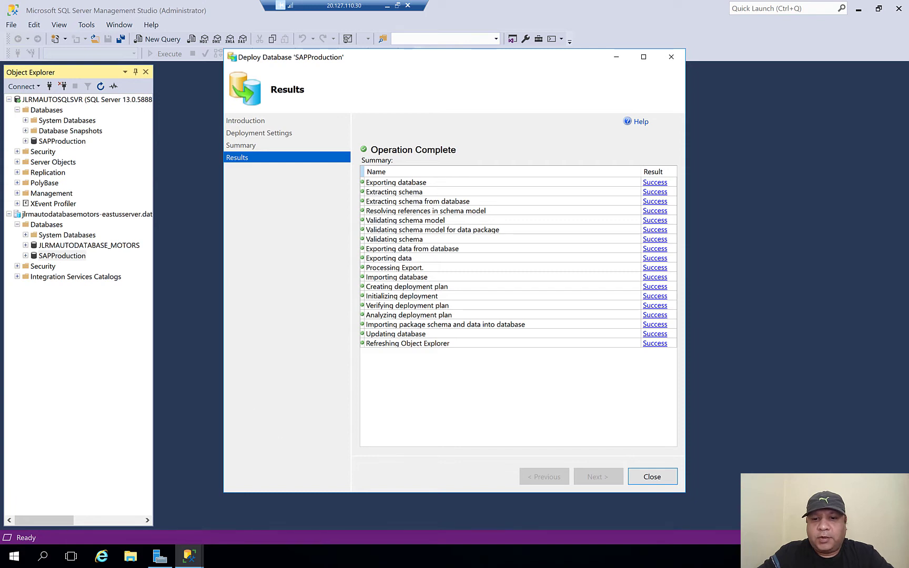
{"action": "left_click", "coordinate": [660, 481]}
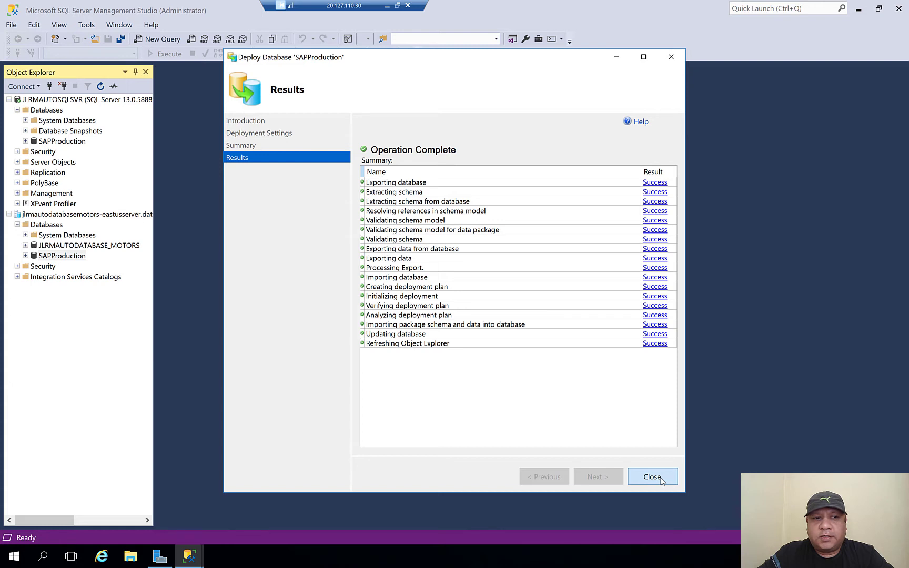
{"action": "left_click", "coordinate": [661, 480]}
Step: Check the SAPProduction database on both the local and Azure servers, and switch to PowerPoint's Replication and Failover slide
{"action": "left_click", "coordinate": [58, 142]}
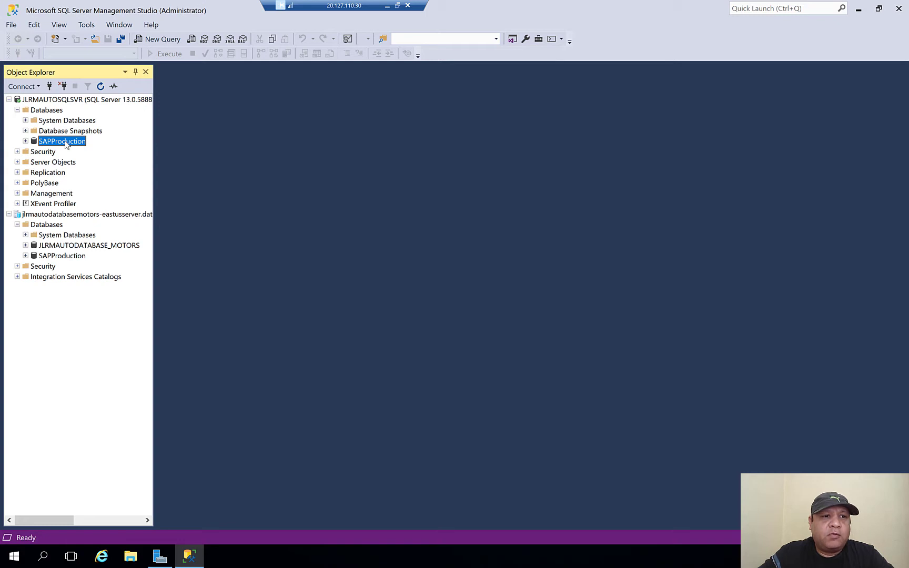
{"action": "left_click", "coordinate": [53, 258]}
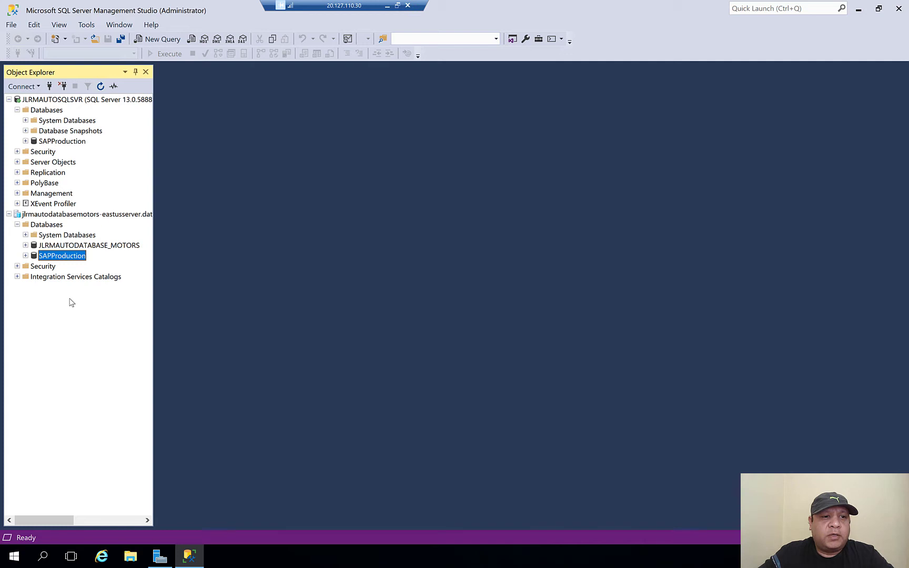
{"action": "left_click", "coordinate": [387, 6]}
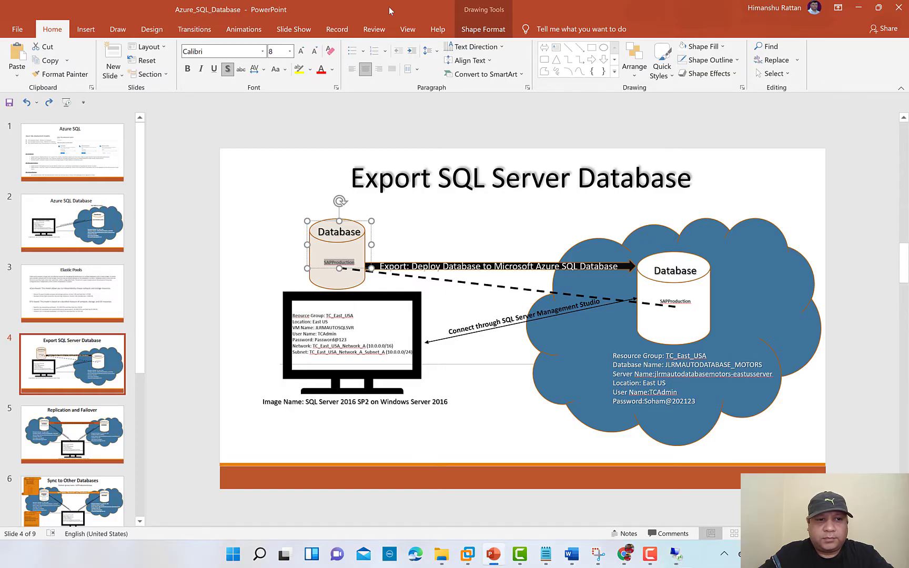
{"action": "left_click", "coordinate": [88, 423]}
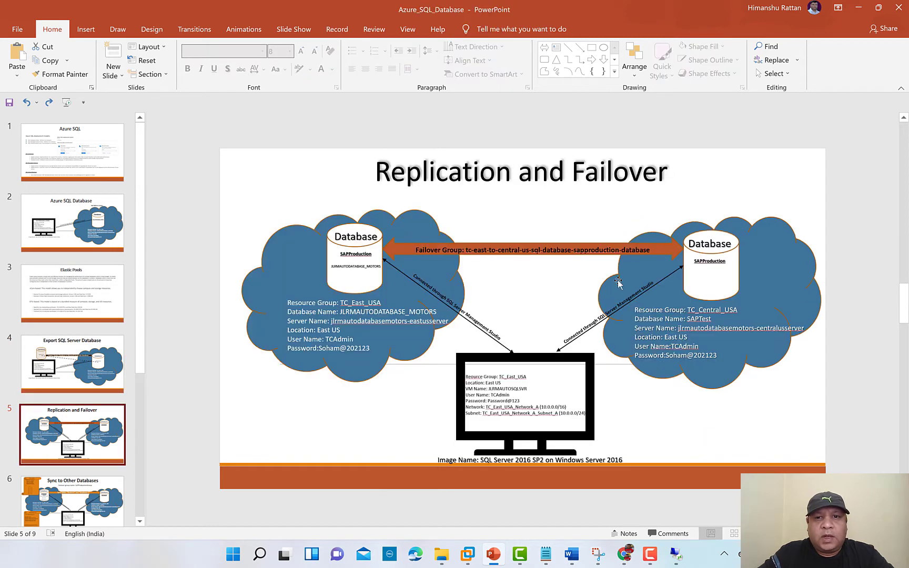
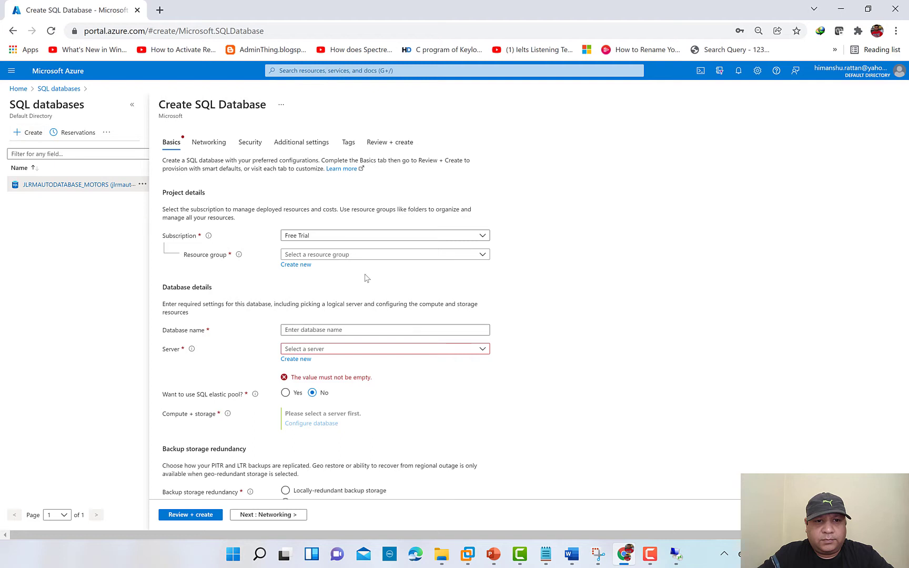
Step: Set the new SQL database's subscription to Pay-As-You-Go and its resource group to TC_Central_USA
{"action": "left_click", "coordinate": [316, 236]}
{"action": "left_click", "coordinate": [297, 283]}
{"action": "left_click", "coordinate": [319, 258]}
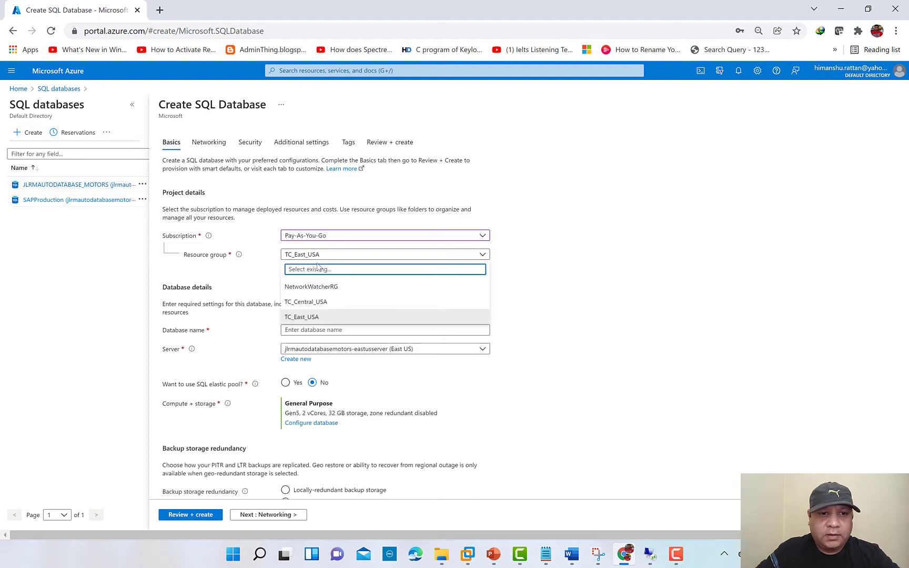
{"action": "left_click", "coordinate": [312, 302]}
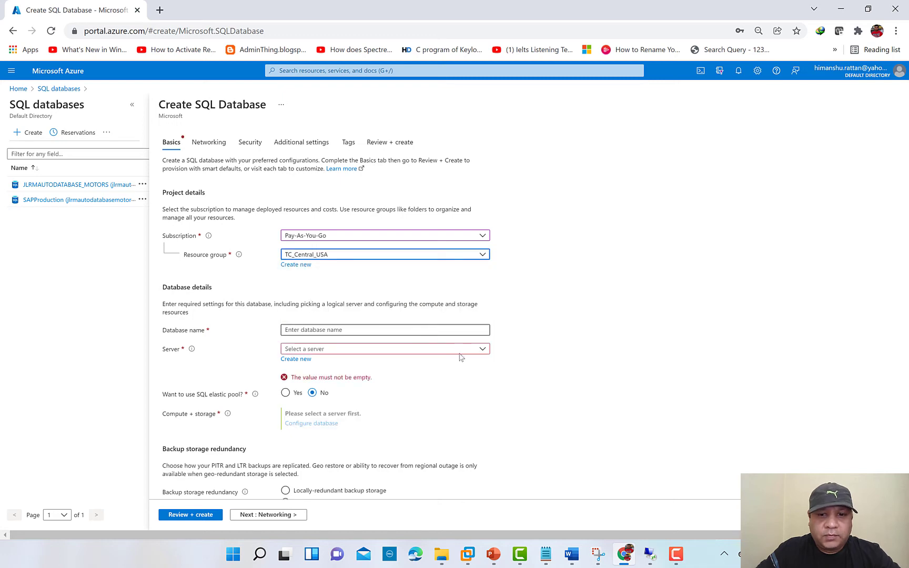
Step: Copy the database name SAPTest from the PowerPoint Replication and Failover slide and enter it for the new database in the Azure portal
{"action": "left_click", "coordinate": [496, 556]}
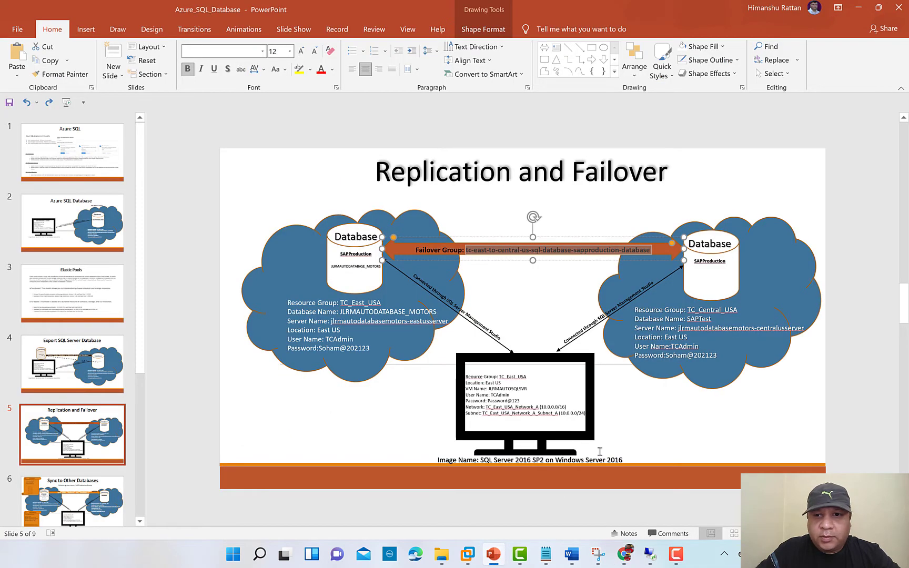
{"action": "double_click", "coordinate": [704, 320]}
{"action": "key", "text": "ctrl+c"}
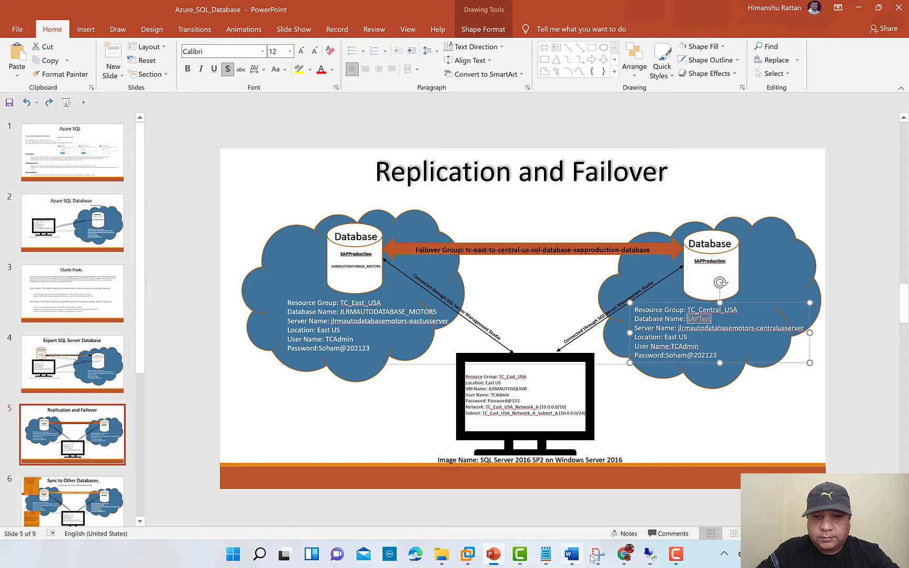
{"action": "left_click", "coordinate": [625, 554]}
{"action": "left_click", "coordinate": [389, 332]}
{"action": "key", "text": "ctrl+v"}
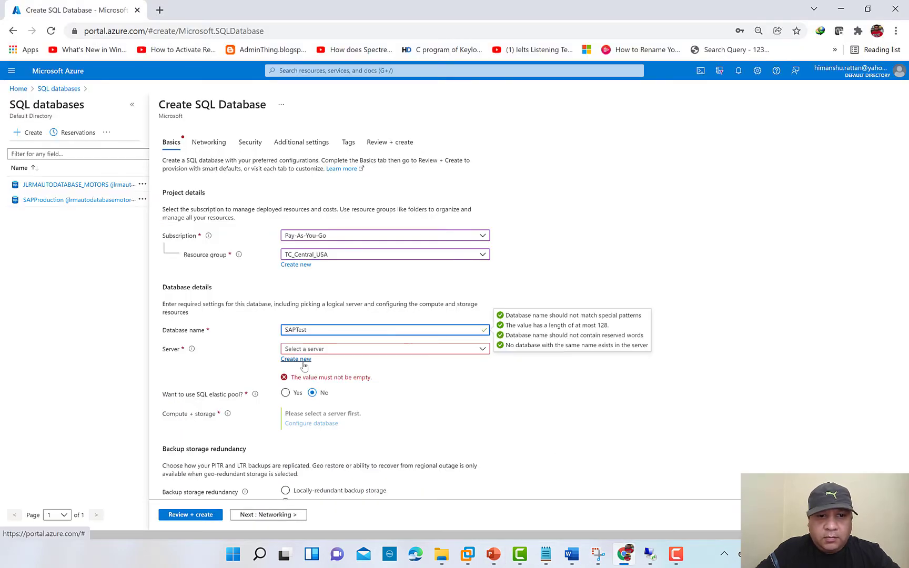
Step: Start a new database server named jlrmautodatabasemotors-centralusserver, copying the name from the PowerPoint slide, and set its location to (US) Central US
{"action": "left_click", "coordinate": [304, 363]}
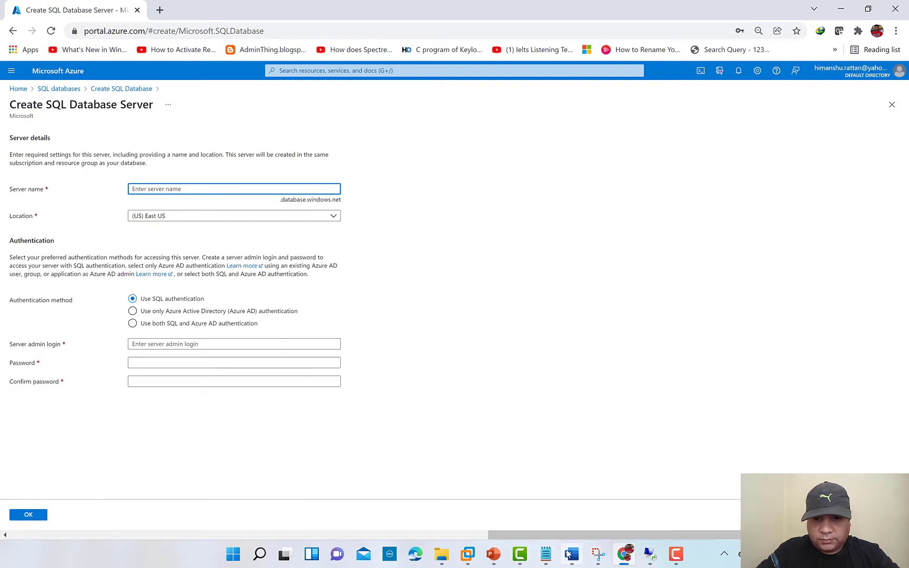
{"action": "left_click", "coordinate": [494, 557]}
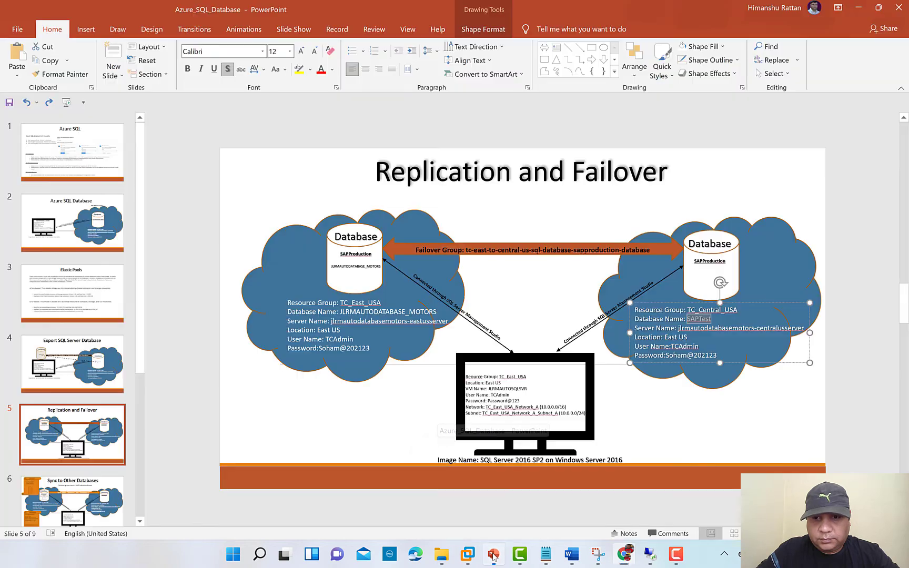
{"action": "double_click", "coordinate": [796, 331]}
{"action": "key", "text": "ctrl+c"}
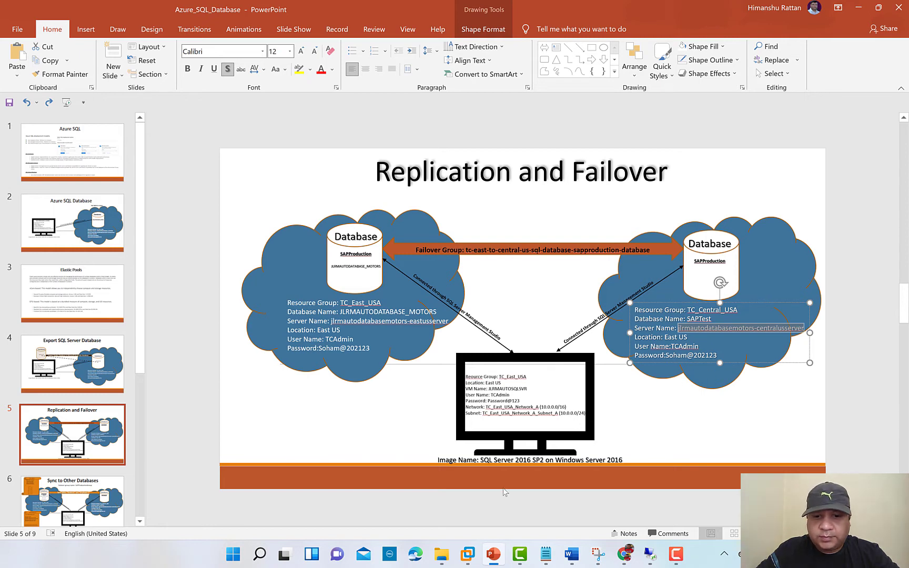
{"action": "left_click", "coordinate": [626, 554]}
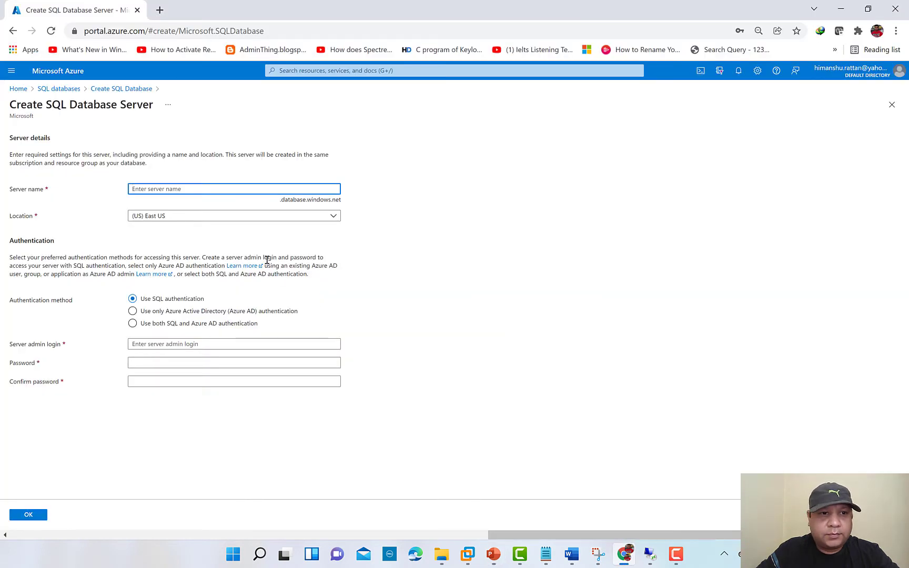
{"action": "key", "text": "ctrl+v"}
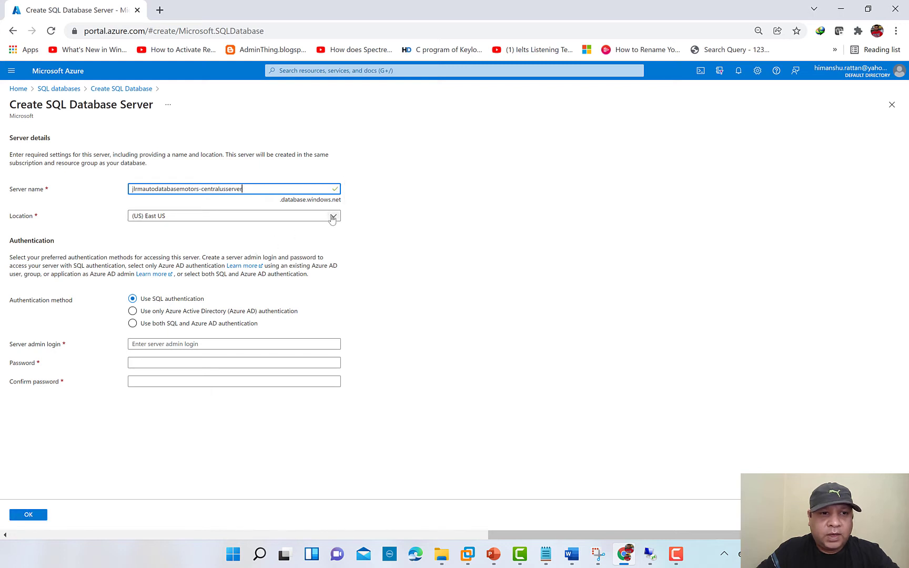
{"action": "left_click", "coordinate": [333, 216]}
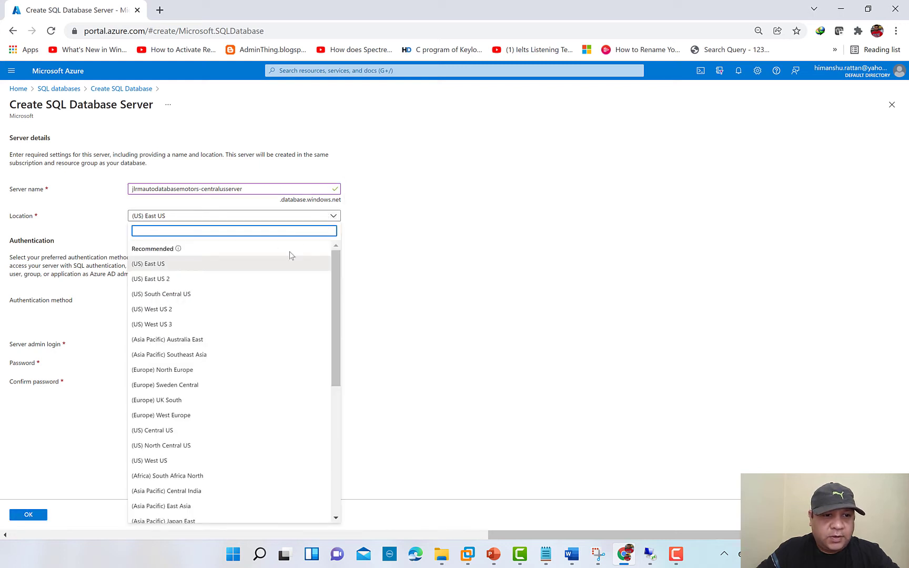
{"action": "left_click", "coordinate": [172, 431]}
Step: Set the server admin login to TCAdmin, enter and confirm the account password copied from the PowerPoint slide, and accept the new server
{"action": "left_click", "coordinate": [164, 341]}
{"action": "type", "text": "TCAdmin"}
{"action": "key", "text": "Tab"}
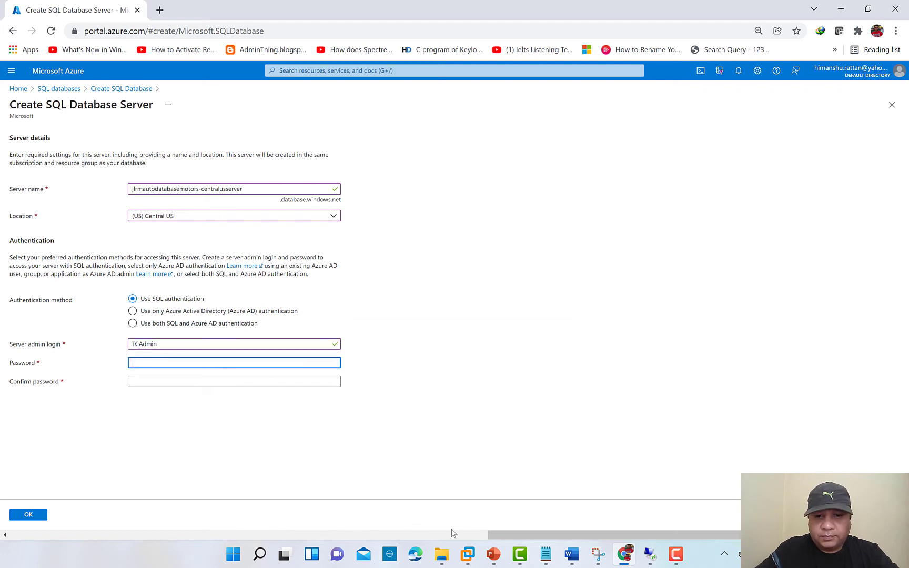
{"action": "left_click", "coordinate": [493, 554]}
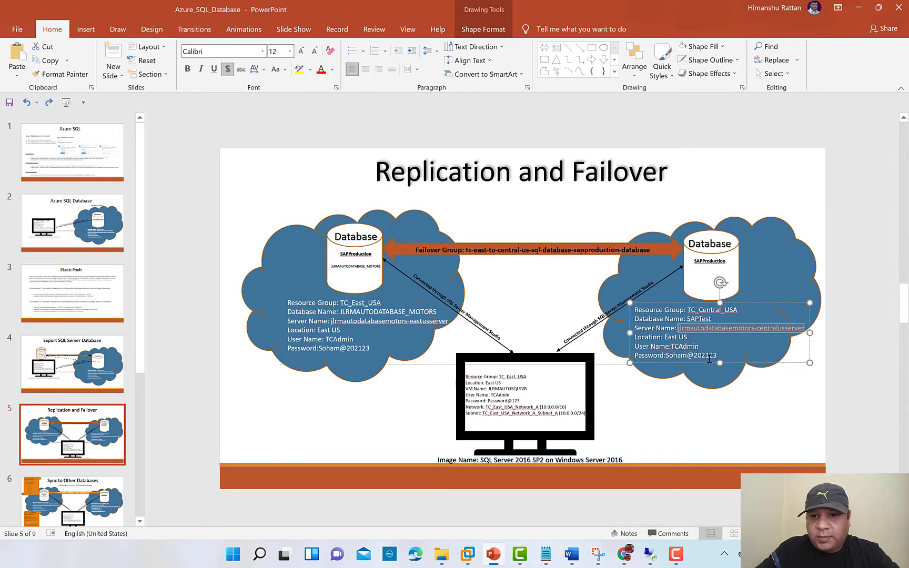
{"action": "left_click_drag", "start_coordinate": [716, 356], "coordinate": [666, 357]}
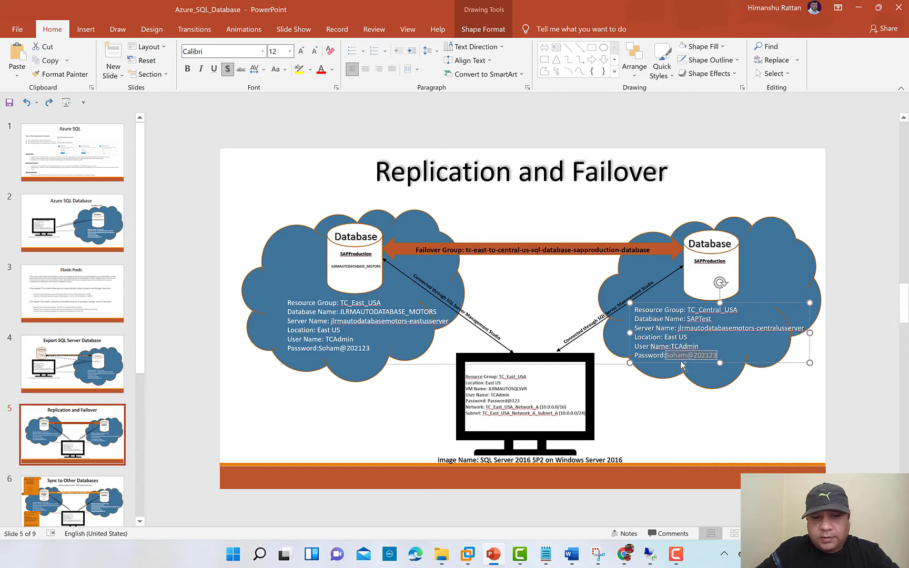
{"action": "left_click", "coordinate": [622, 554]}
{"action": "key", "text": "ctrl+v"}
{"action": "left_click", "coordinate": [167, 380]}
{"action": "key", "text": "ctrl+v"}
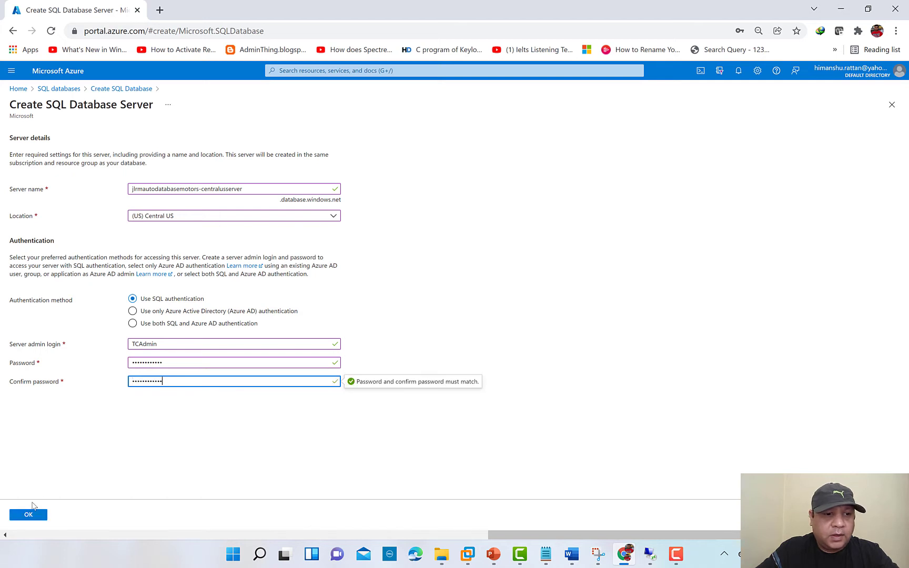
{"action": "left_click", "coordinate": [28, 514]}
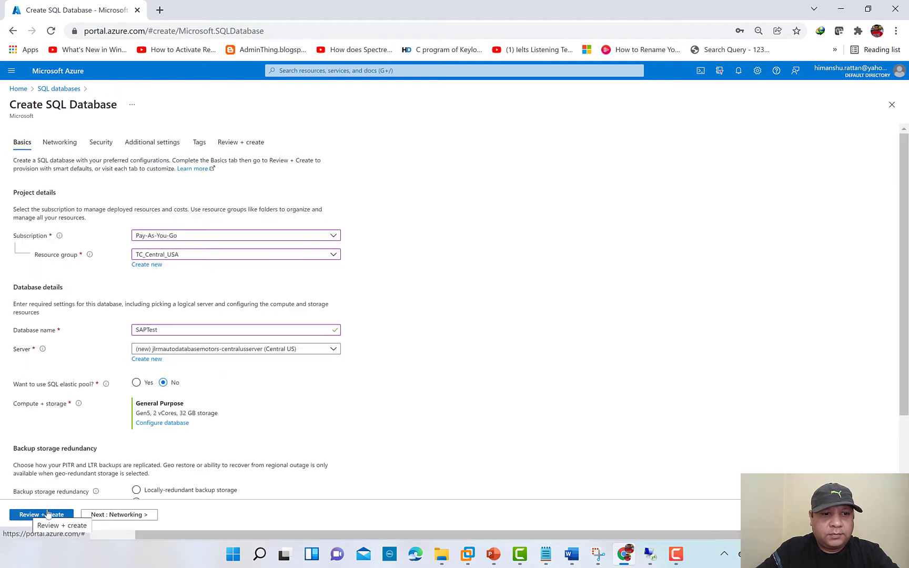
Step: Set networking to a public endpoint, allow Azure services and the current client IP address, and proceed to the security settings
{"action": "left_click", "coordinate": [118, 516]}
{"action": "left_click", "coordinate": [146, 241]}
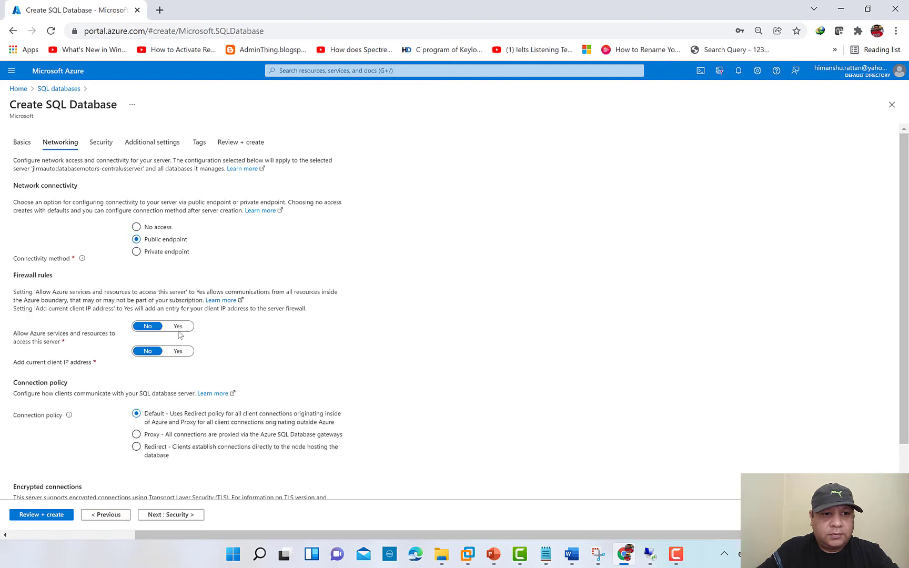
{"action": "left_click", "coordinate": [178, 327]}
{"action": "left_click", "coordinate": [180, 351]}
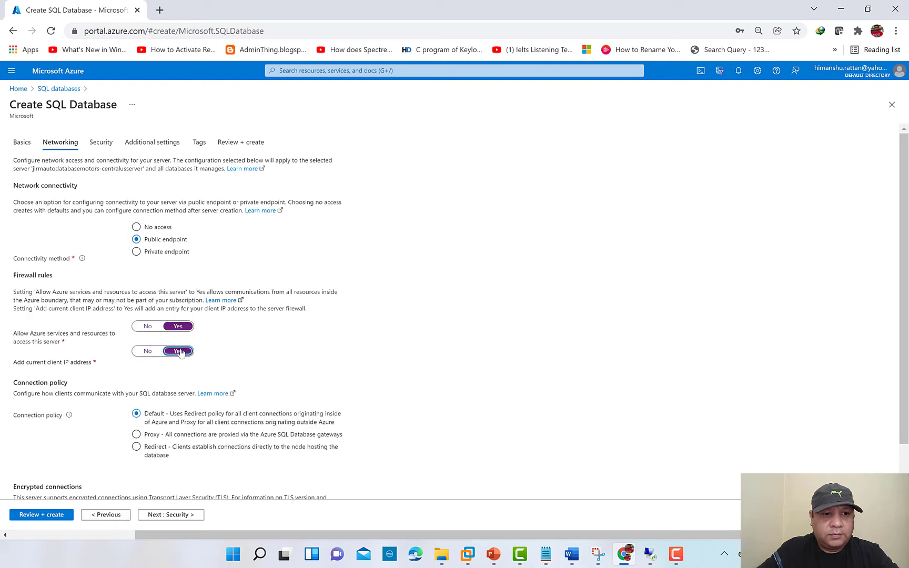
{"action": "left_click", "coordinate": [174, 515]}
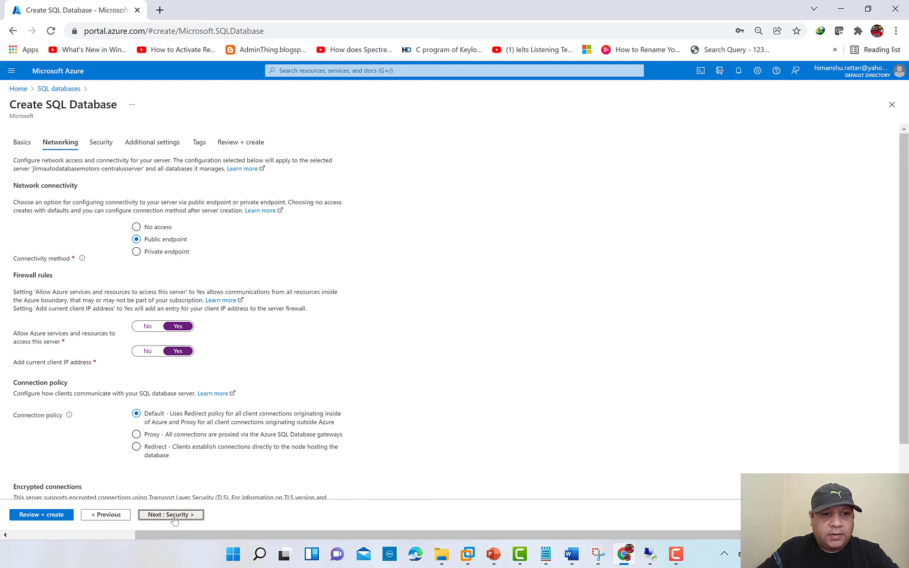
{"action": "left_click", "coordinate": [173, 516]}
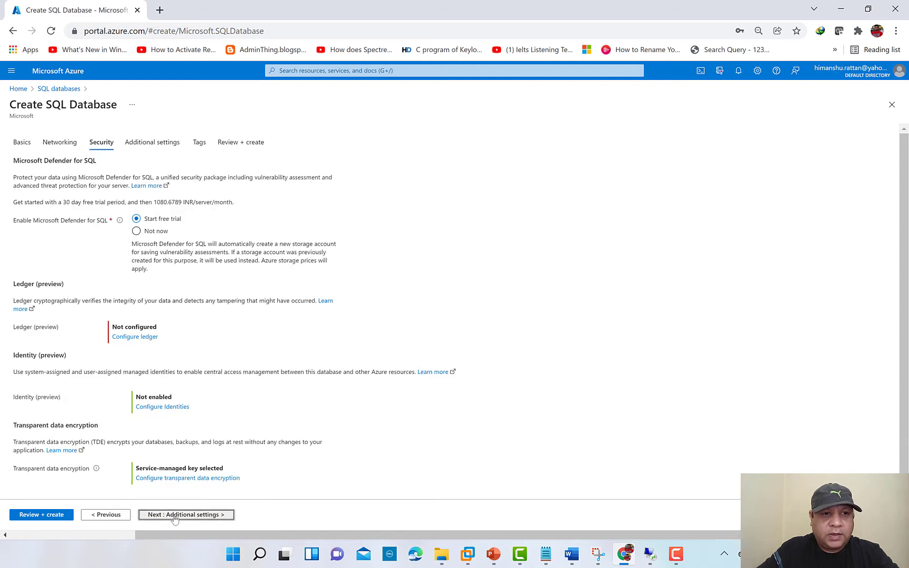
Step: Choose Not now for Microsoft Defender for SQL, keep the default additional settings and tags, and create the SAPTest database
{"action": "left_click", "coordinate": [156, 235]}
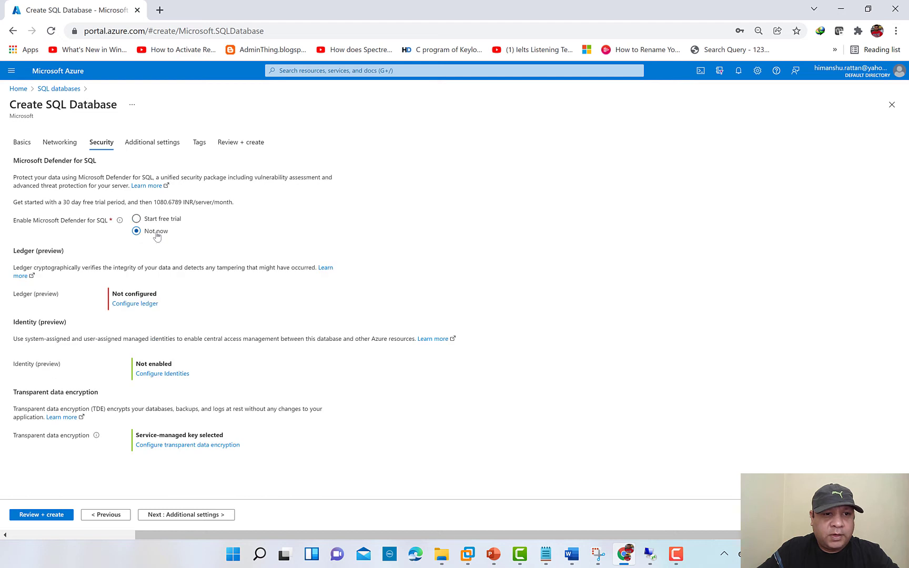
{"action": "left_click", "coordinate": [202, 516]}
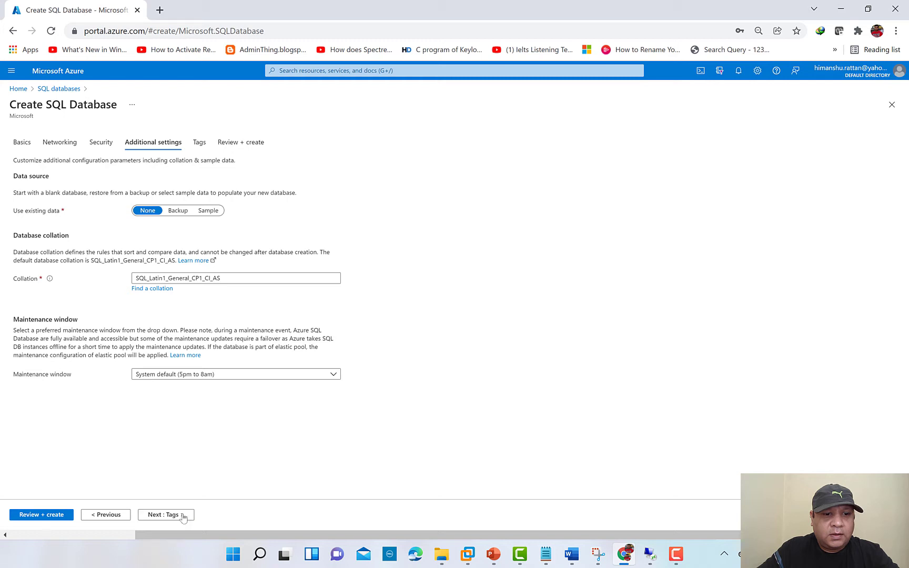
{"action": "left_click", "coordinate": [166, 516]}
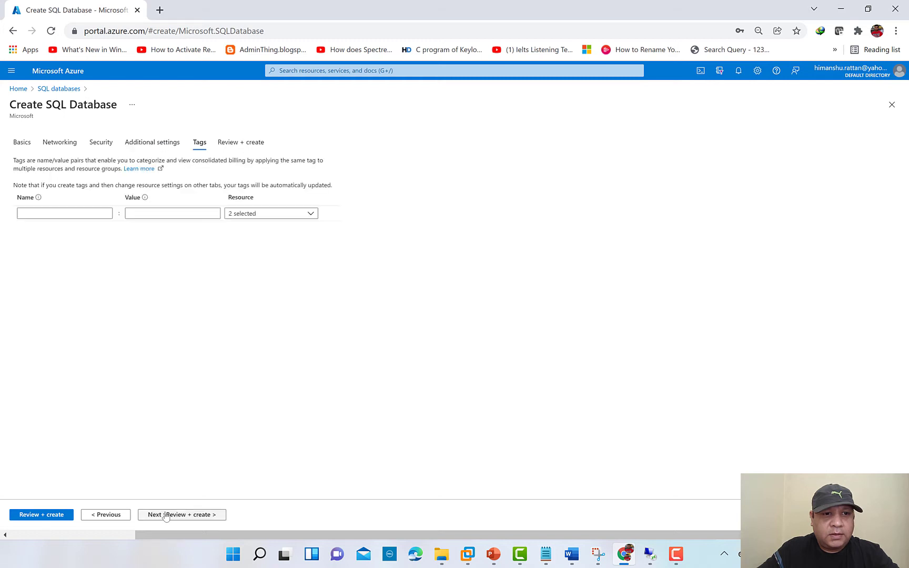
{"action": "left_click", "coordinate": [166, 516]}
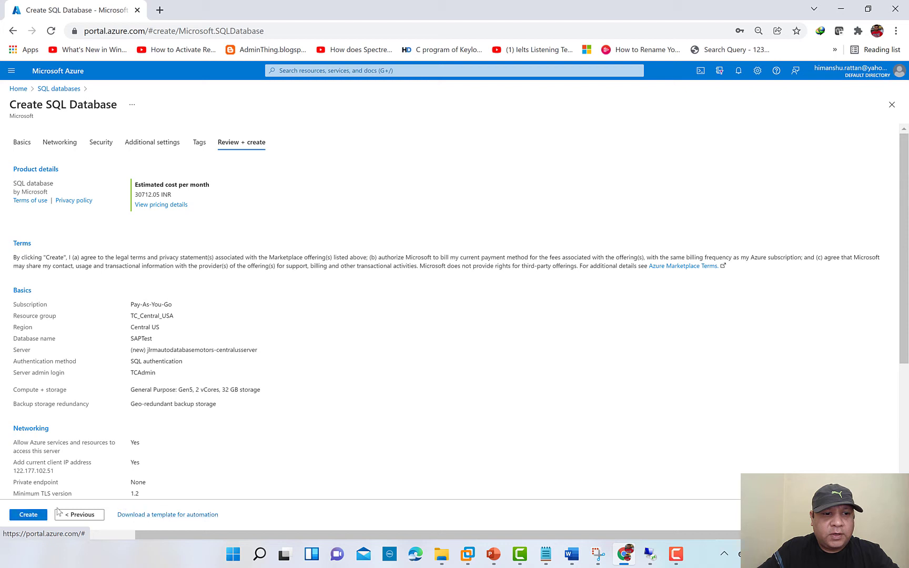
{"action": "left_click", "coordinate": [30, 518]}
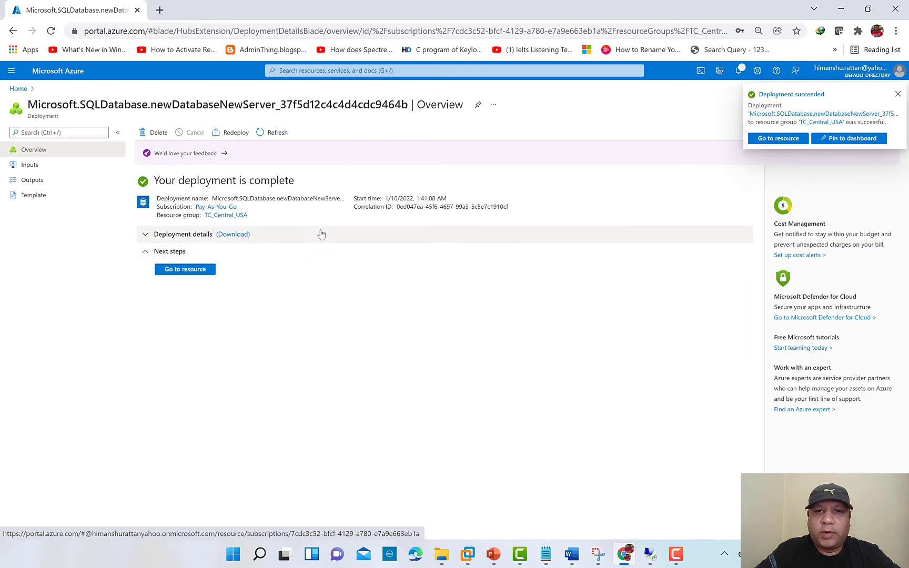
Step: Open the deployed SAPTest resource and check its database name and server name
{"action": "left_click", "coordinate": [202, 277]}
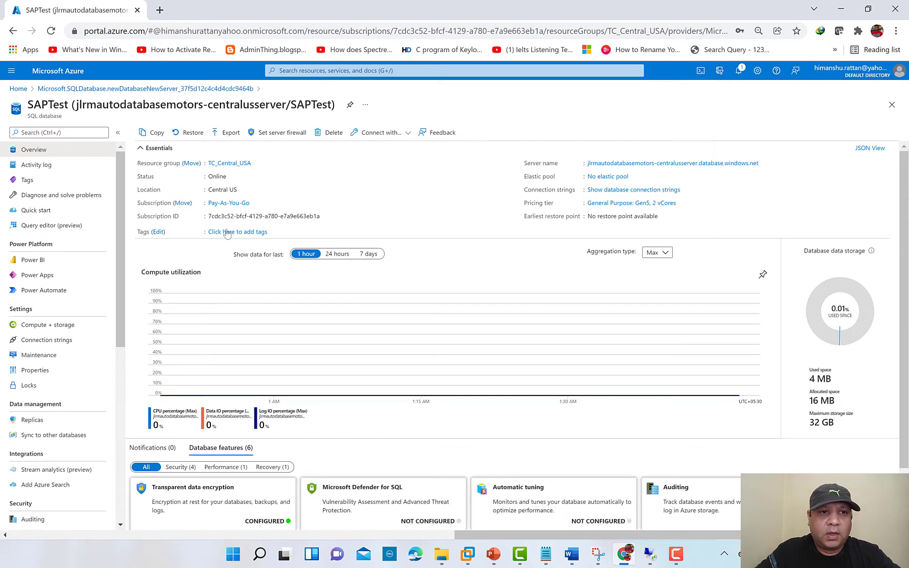
{"action": "double_click", "coordinate": [313, 105]}
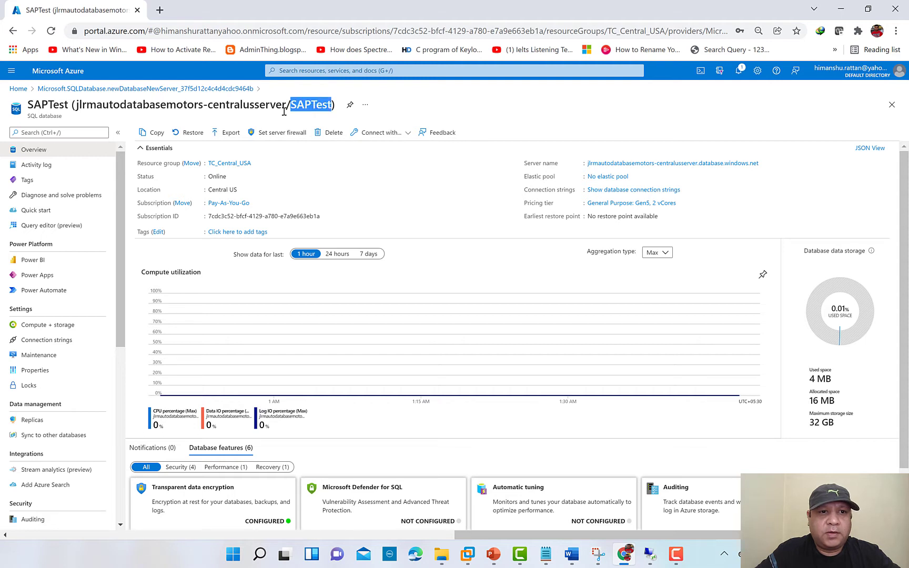
{"action": "left_click_drag", "start_coordinate": [75, 108], "coordinate": [284, 108]}
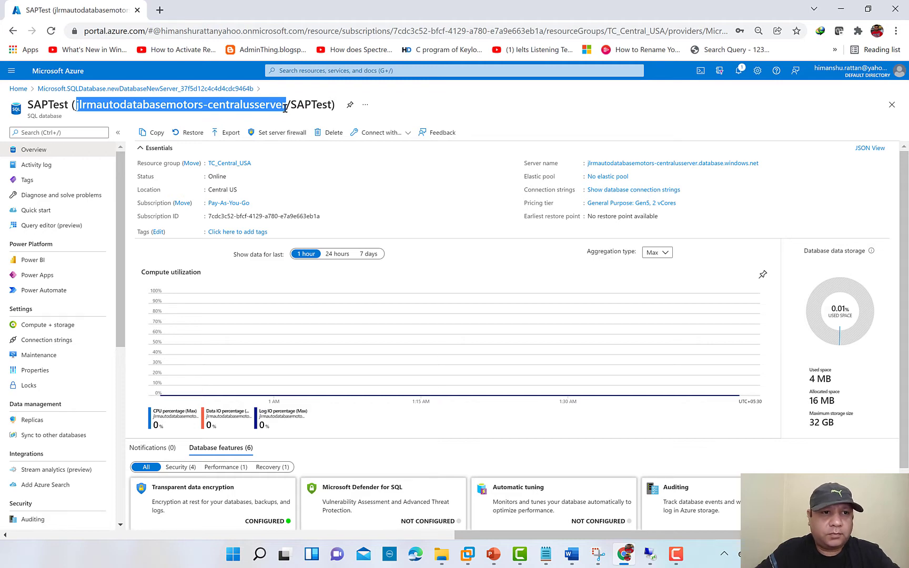
Step: Return to the SQL databases list and open the replicas of the SAPProduction database on the East US server
{"action": "left_click", "coordinate": [18, 89]}
{"action": "left_click", "coordinate": [269, 123]}
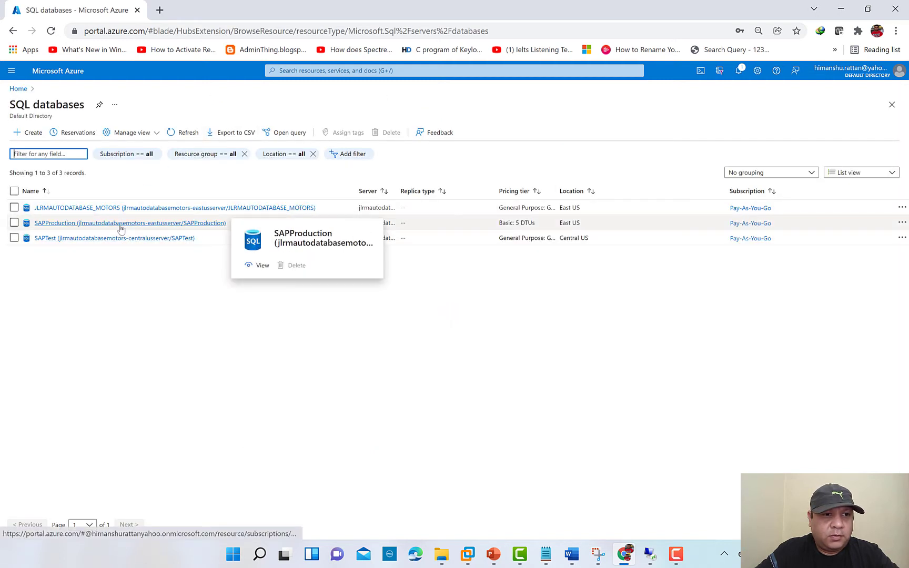
{"action": "left_click", "coordinate": [120, 227]}
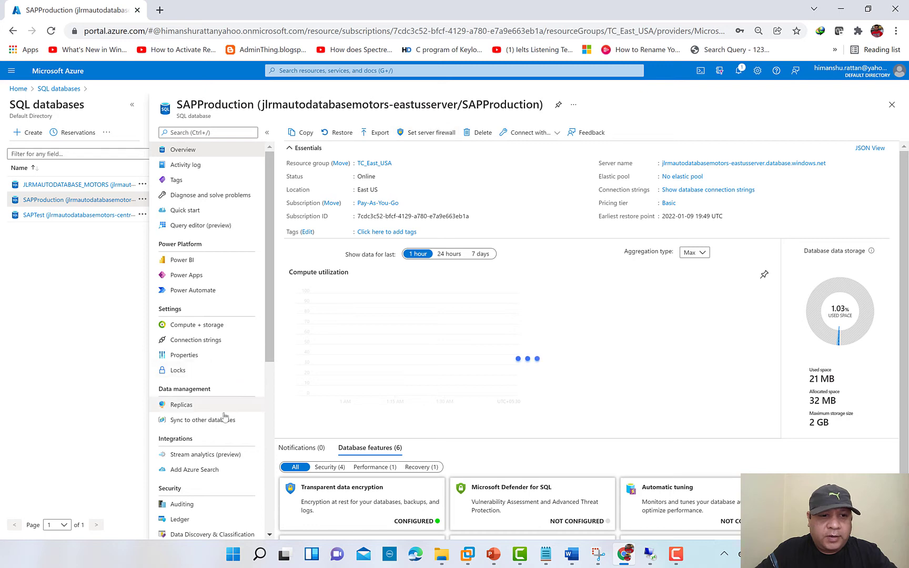
{"action": "left_click", "coordinate": [197, 409]}
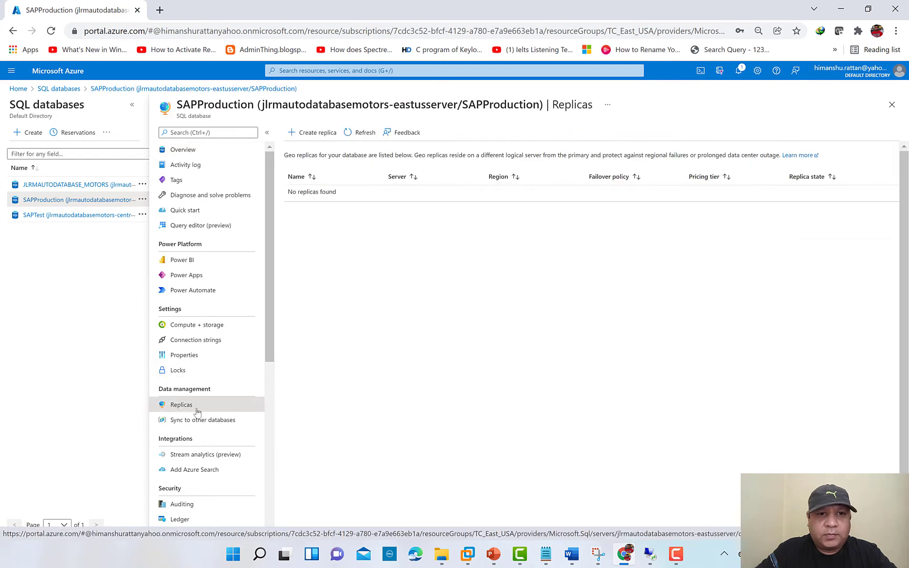
Step: Create a geo replica of the SAPProduction database on the jlrmautodatabasemotors-centralusserver (Central US) server, keeping the Basic compute and storage defaults
{"action": "left_click", "coordinate": [316, 133]}
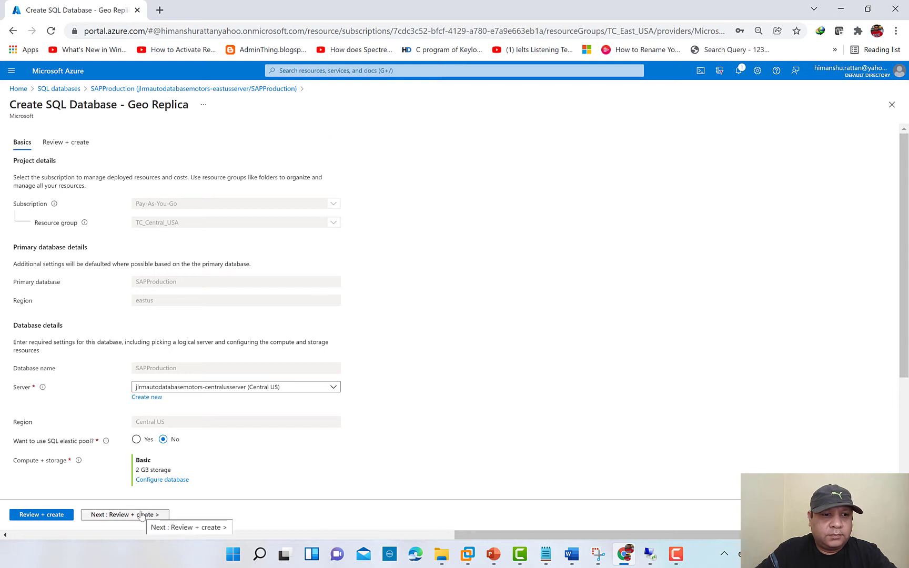
{"action": "left_click", "coordinate": [305, 391]}
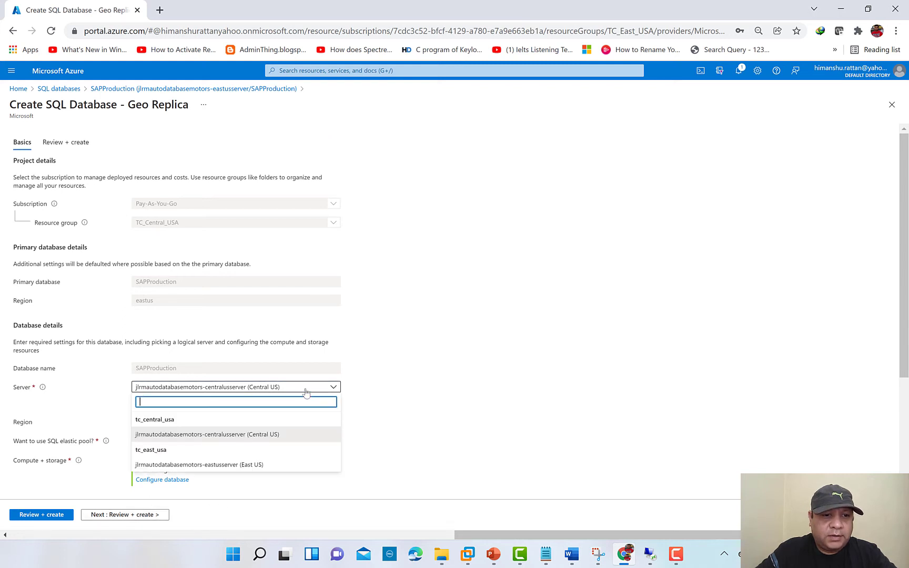
{"action": "left_click", "coordinate": [268, 436]}
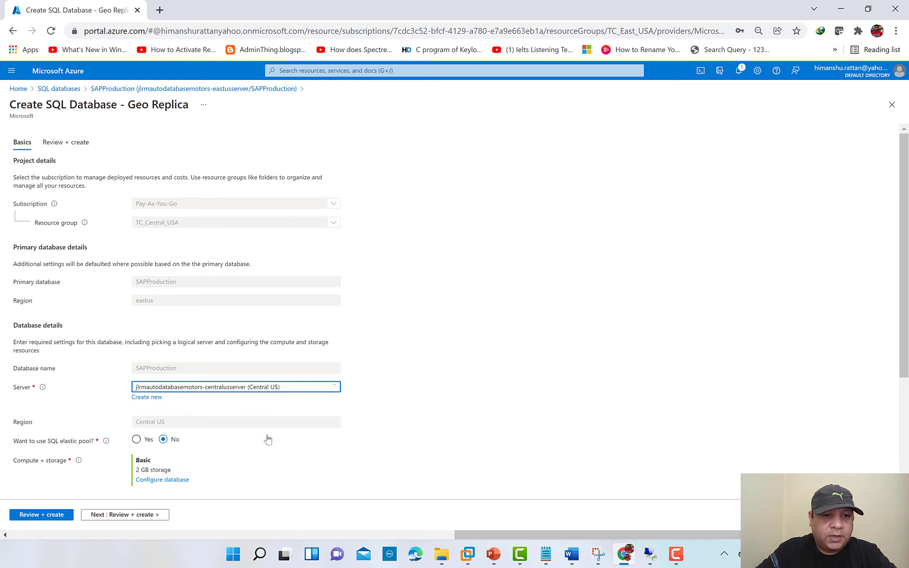
{"action": "left_click", "coordinate": [132, 515]}
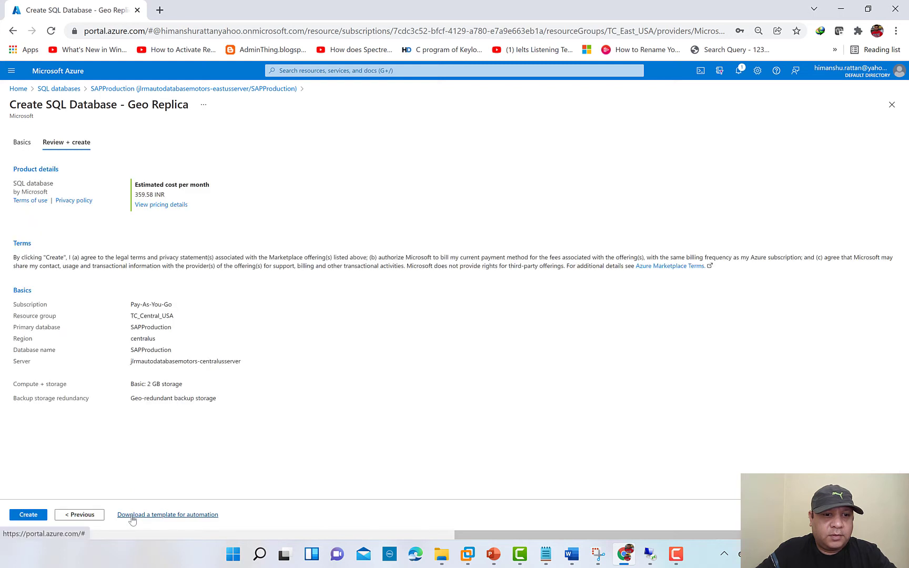
{"action": "left_click", "coordinate": [36, 515]}
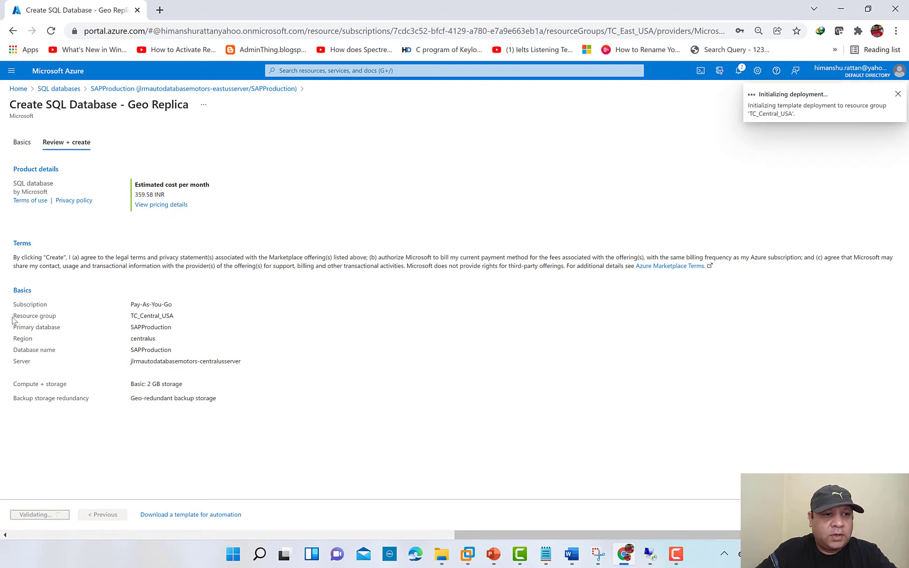
{"action": "left_click_drag", "start_coordinate": [13, 315], "coordinate": [185, 330]}
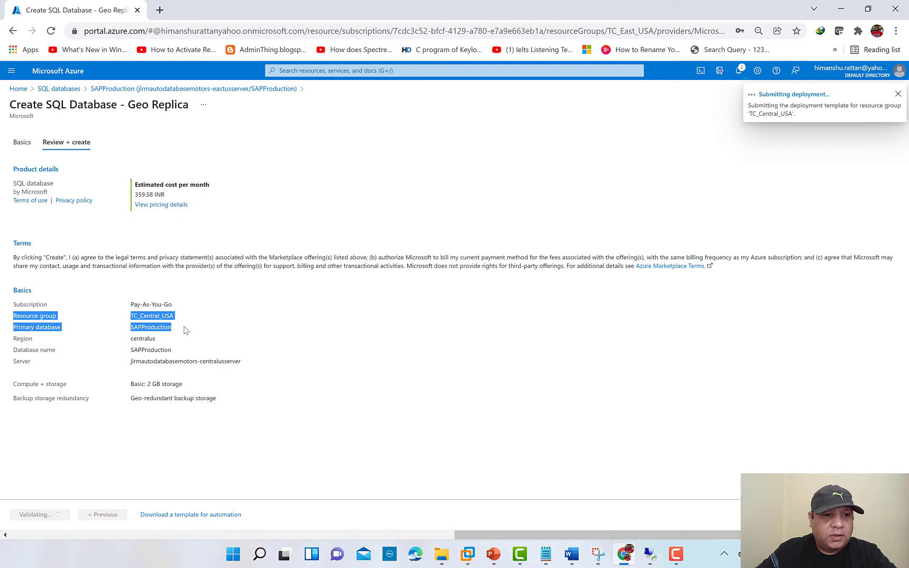
{"action": "double_click", "coordinate": [161, 330]}
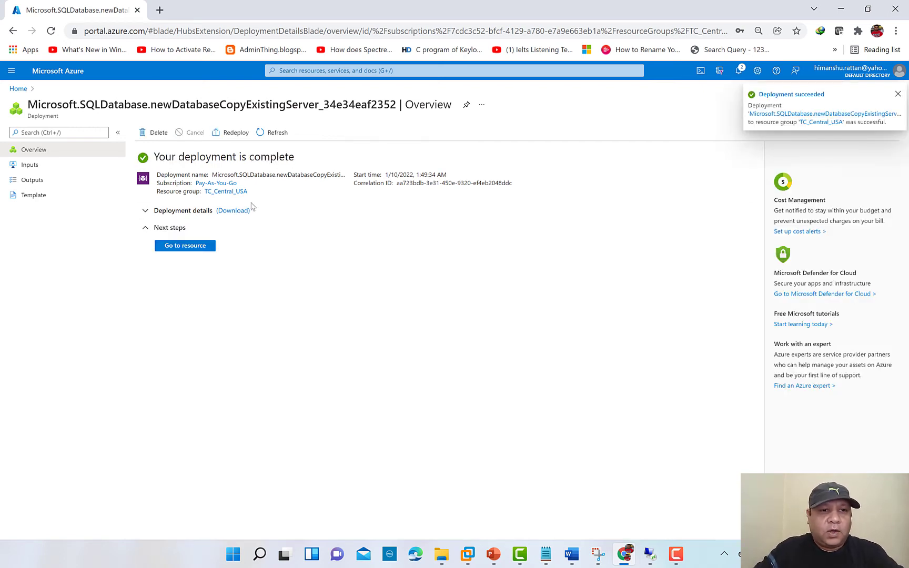
Step: Open the deployed SAPProduction replica, check its replica list and go to the primary server jlrmautodatabasemotors-eastusserver
{"action": "left_click", "coordinate": [200, 246]}
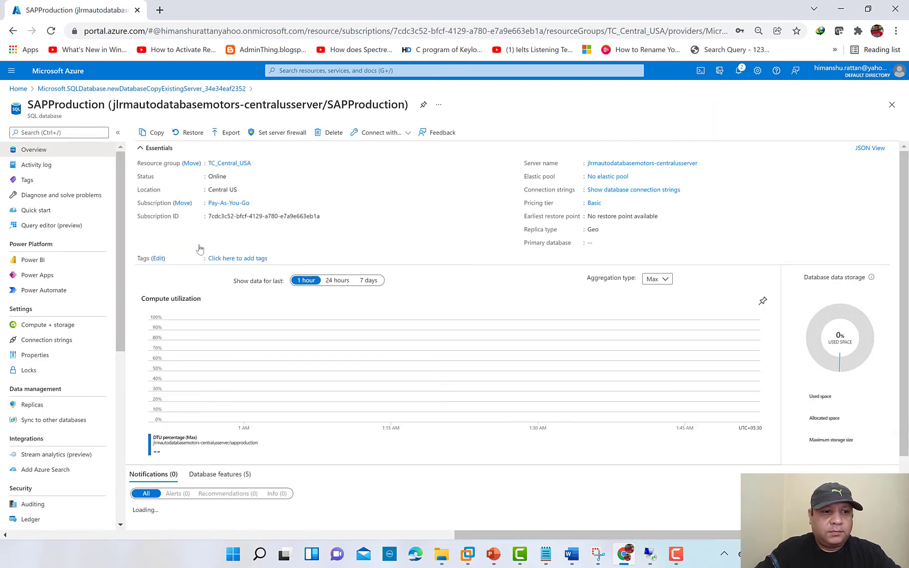
{"action": "left_click", "coordinate": [32, 405]}
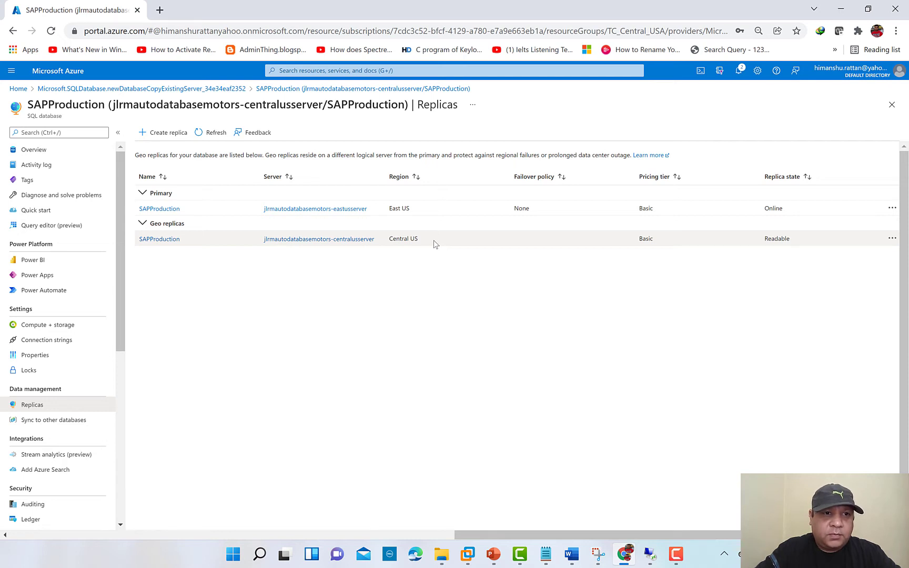
{"action": "left_click", "coordinate": [287, 209]}
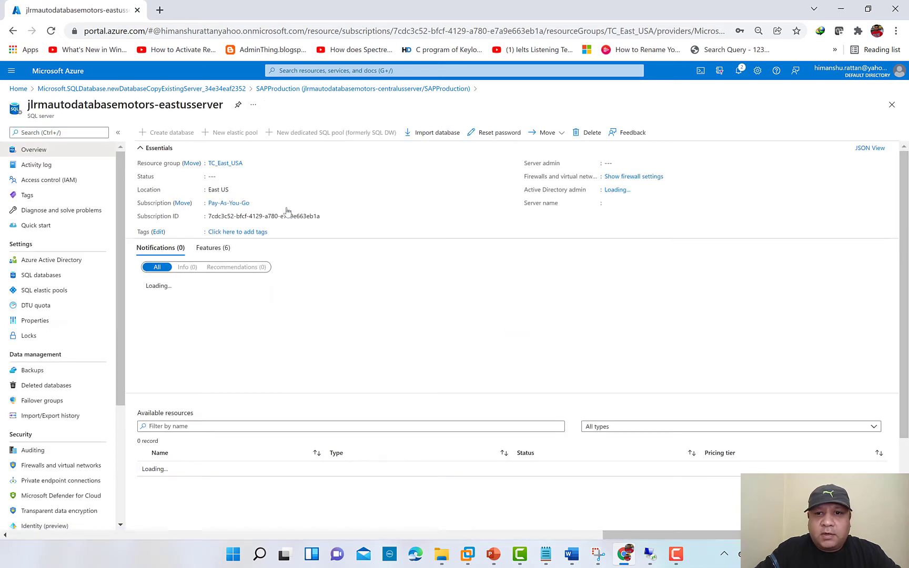
Step: Start a failover group on the East US server, copying its name tc-east-to-central-us-sql-database-sapproduction-database from the Replication and Failover slide in PowerPoint
{"action": "left_click", "coordinate": [54, 404]}
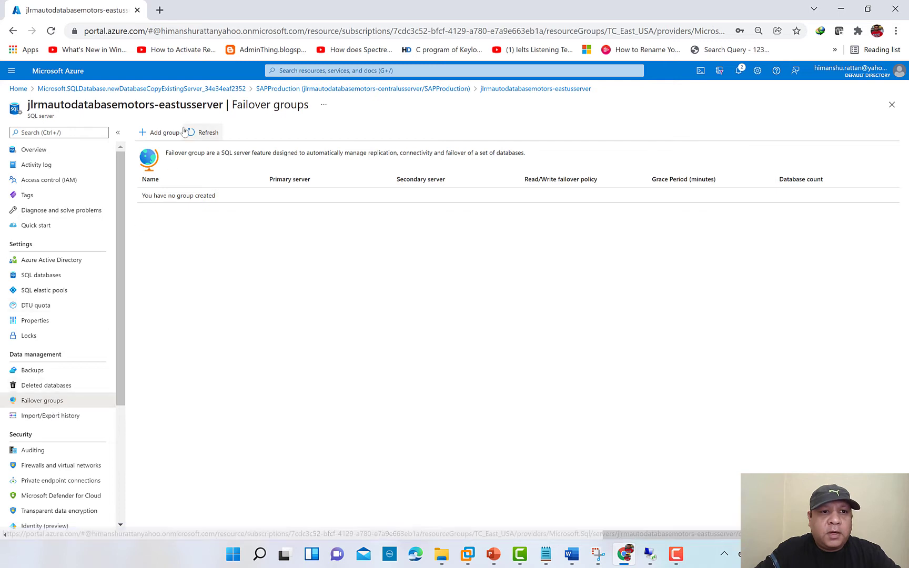
{"action": "left_click", "coordinate": [164, 132]}
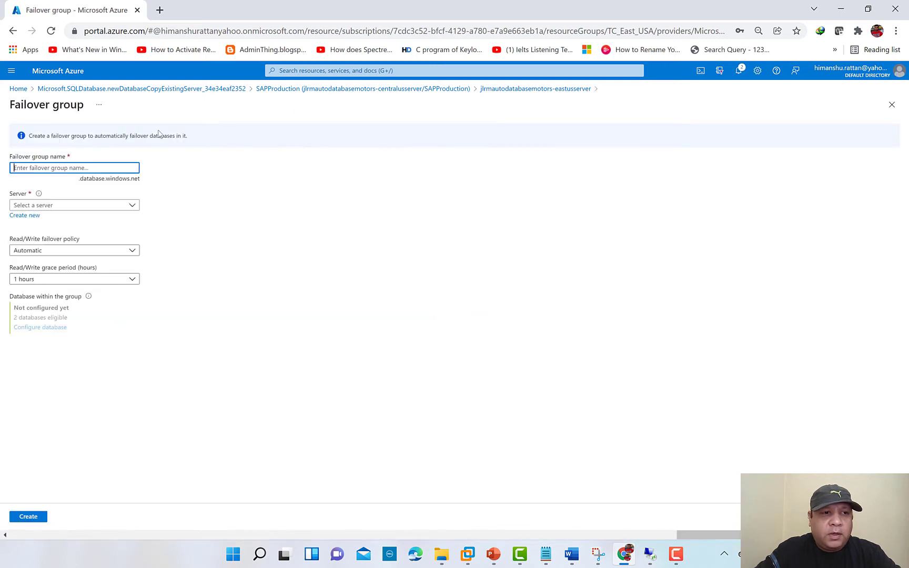
{"action": "left_click", "coordinate": [494, 555]}
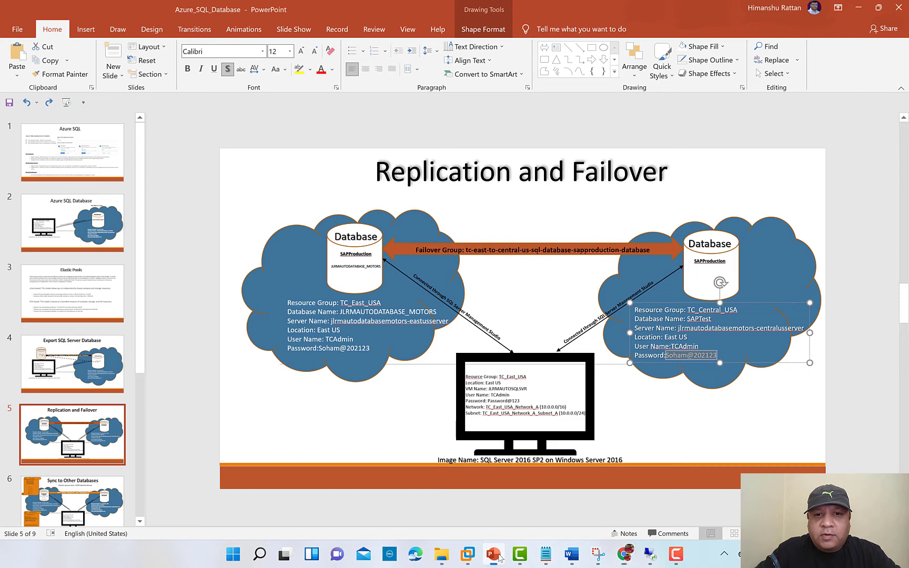
{"action": "double_click", "coordinate": [651, 249]}
{"action": "key", "text": "ctrl+c"}
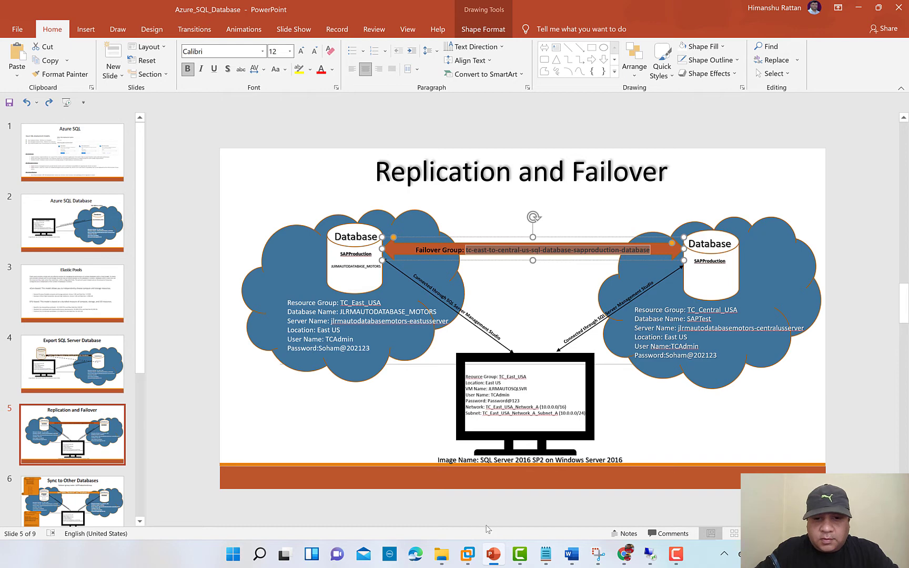
{"action": "left_click", "coordinate": [625, 552]}
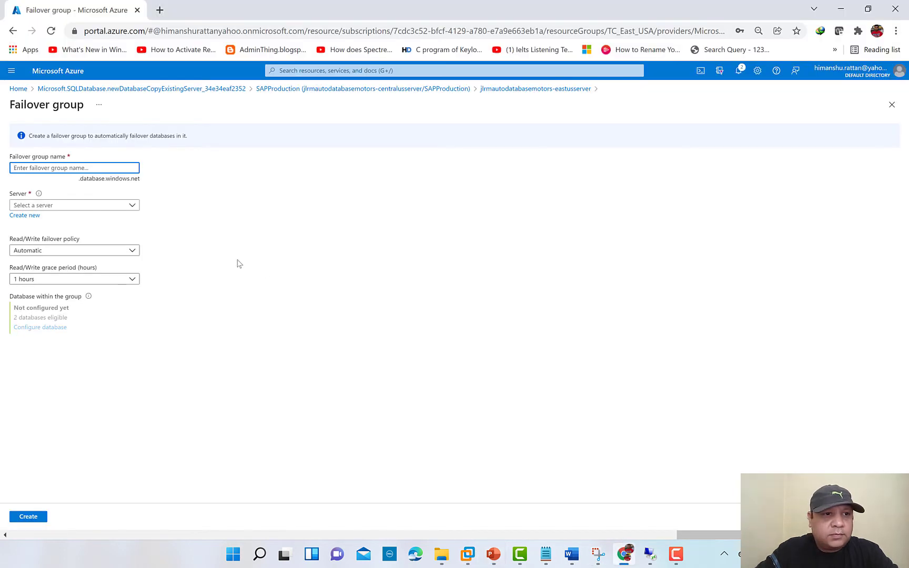
{"action": "key", "text": "ctrl+v"}
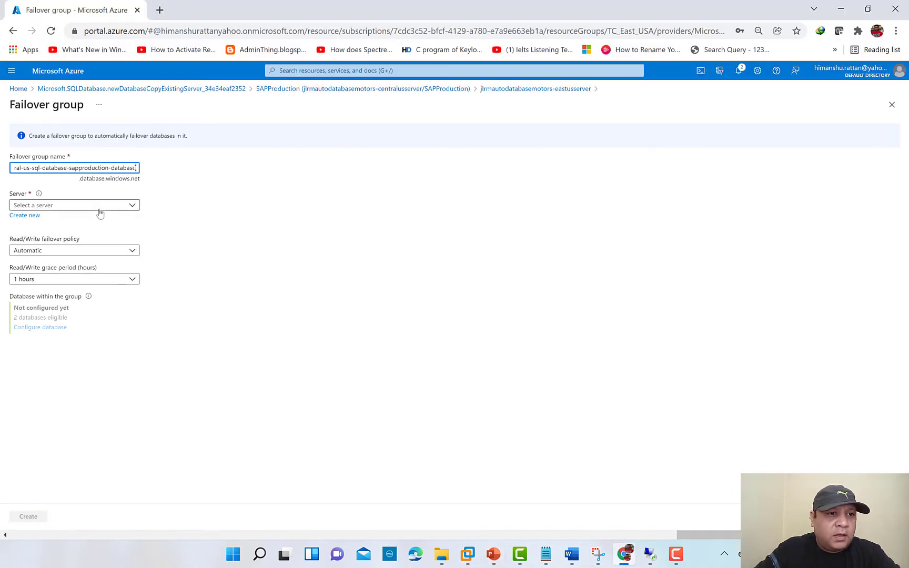
{"action": "left_click", "coordinate": [494, 553]}
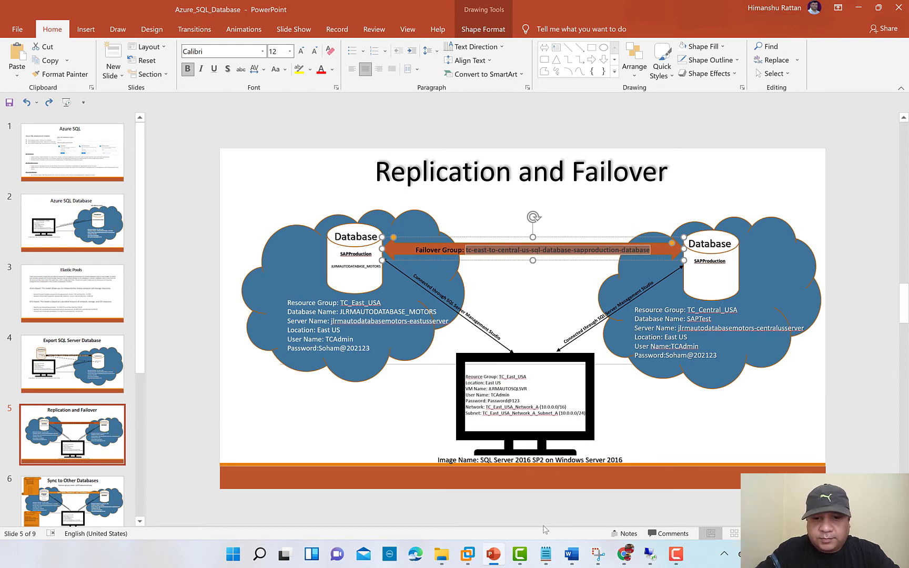
{"action": "left_click", "coordinate": [623, 552]}
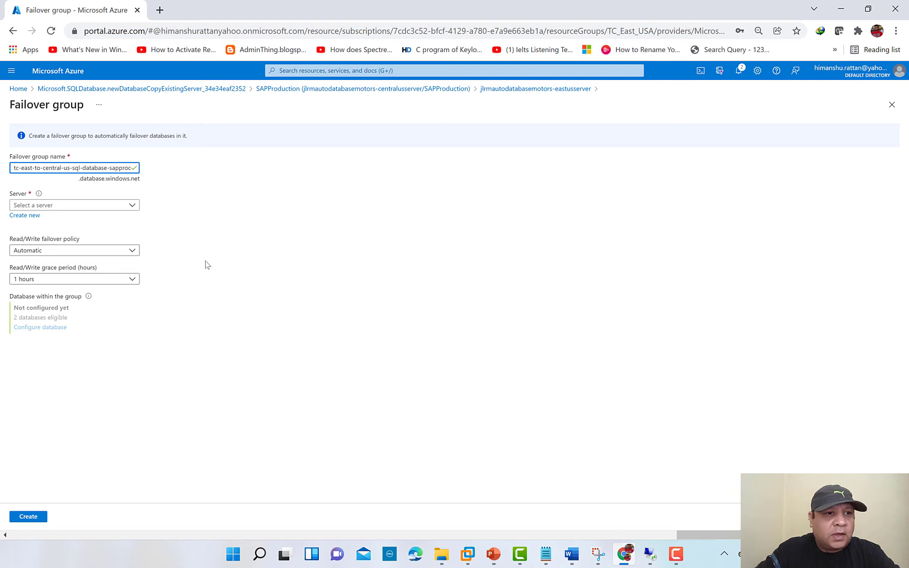
Step: Set the failover group's secondary server to jlrmautodatabasemotors-centralusserver and its read/write failover policy to Manual
{"action": "left_click", "coordinate": [133, 206]}
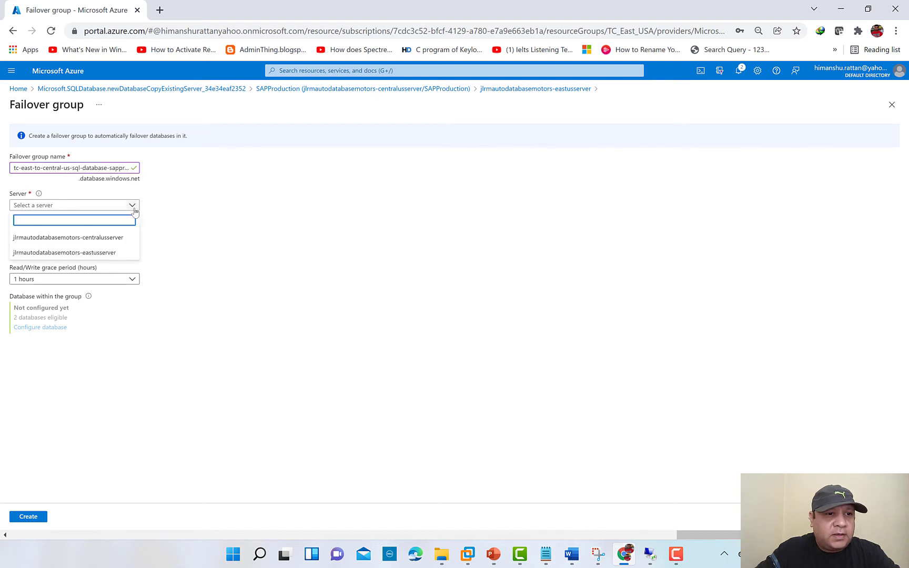
{"action": "left_click", "coordinate": [111, 238]}
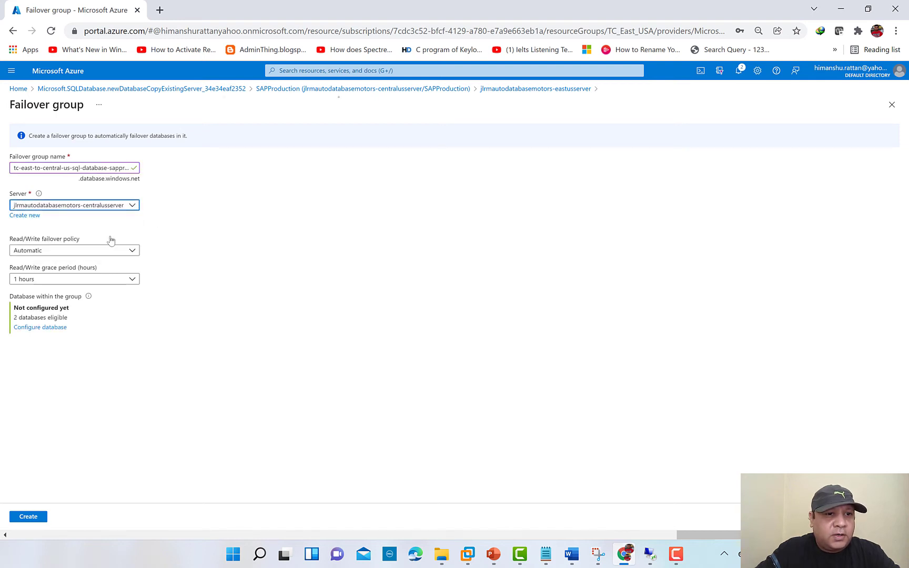
{"action": "left_click", "coordinate": [53, 256]}
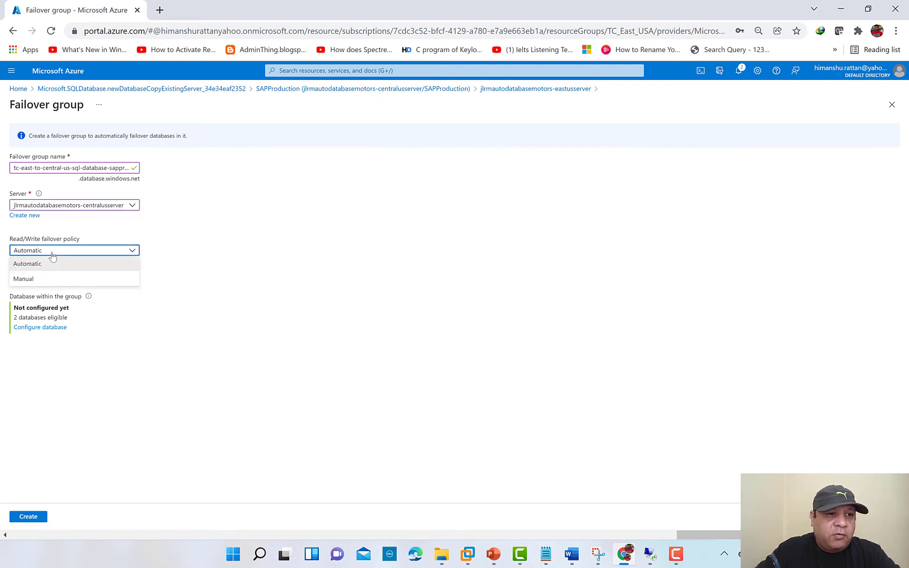
{"action": "left_click", "coordinate": [33, 279]}
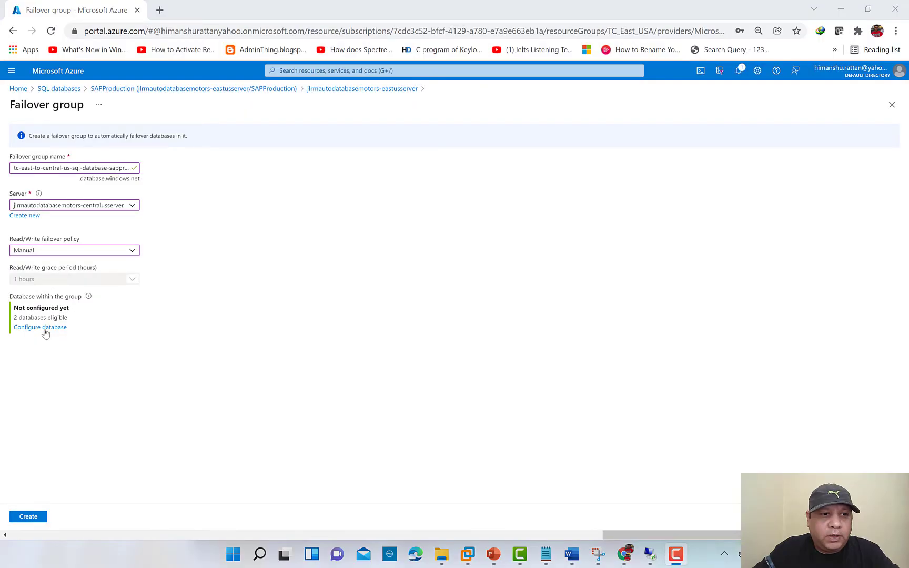
Step: Add only the SAPProduction database to the failover group and create the group
{"action": "left_click", "coordinate": [45, 328]}
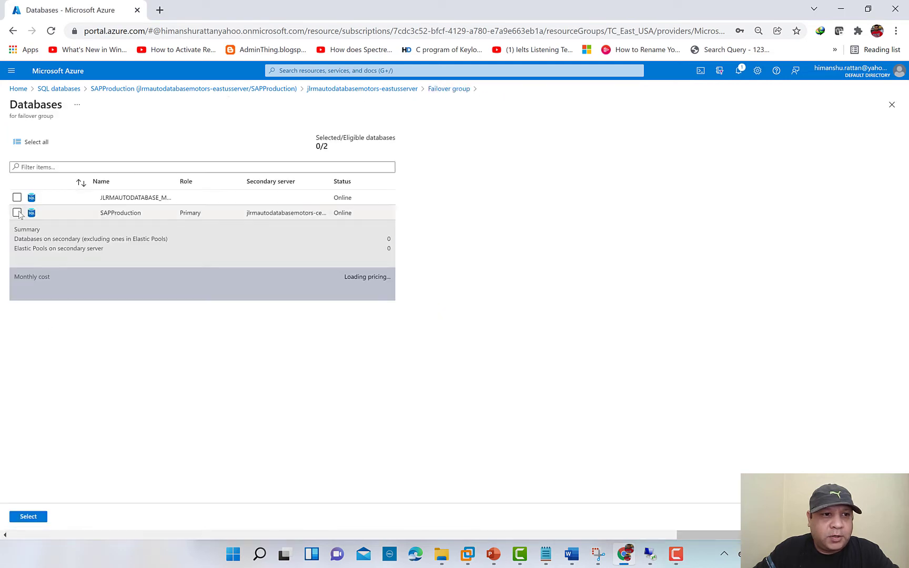
{"action": "left_click", "coordinate": [17, 213]}
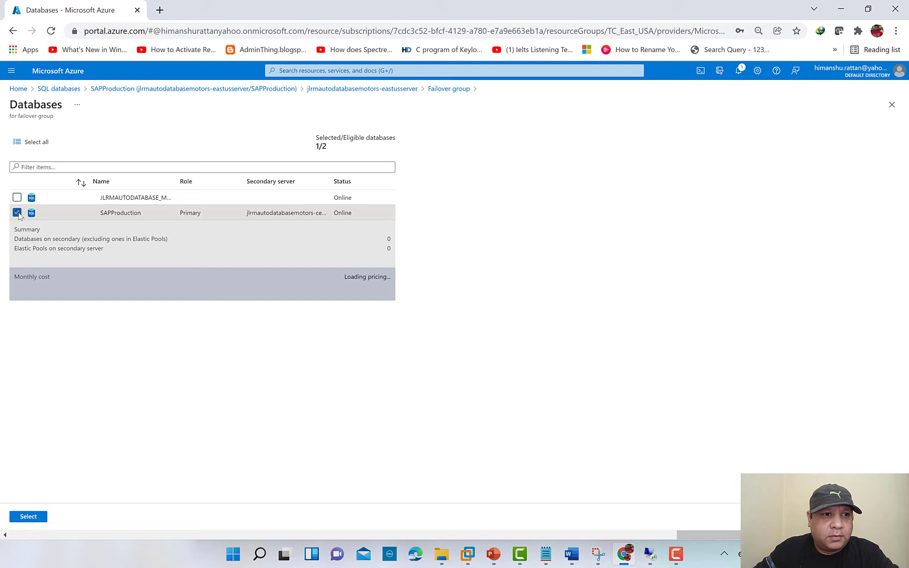
{"action": "left_click", "coordinate": [30, 519]}
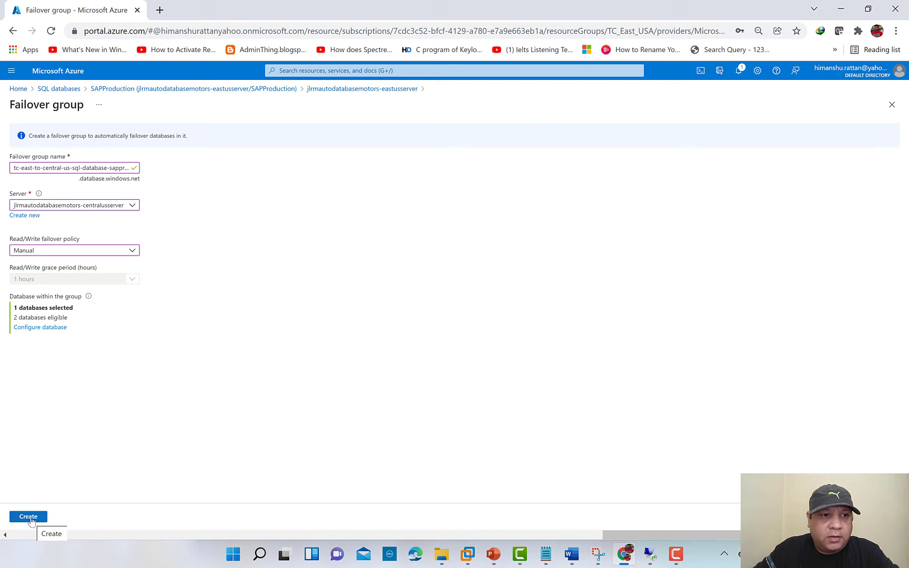
{"action": "left_click", "coordinate": [29, 518]}
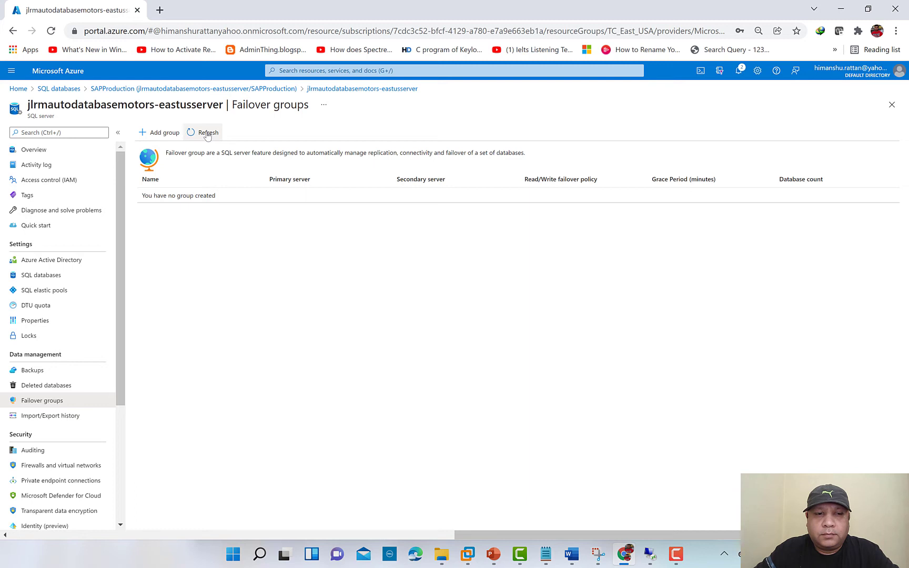
Step: Refresh the failover groups list, open the new group and fail it over to the Central US server
{"action": "left_click", "coordinate": [208, 133]}
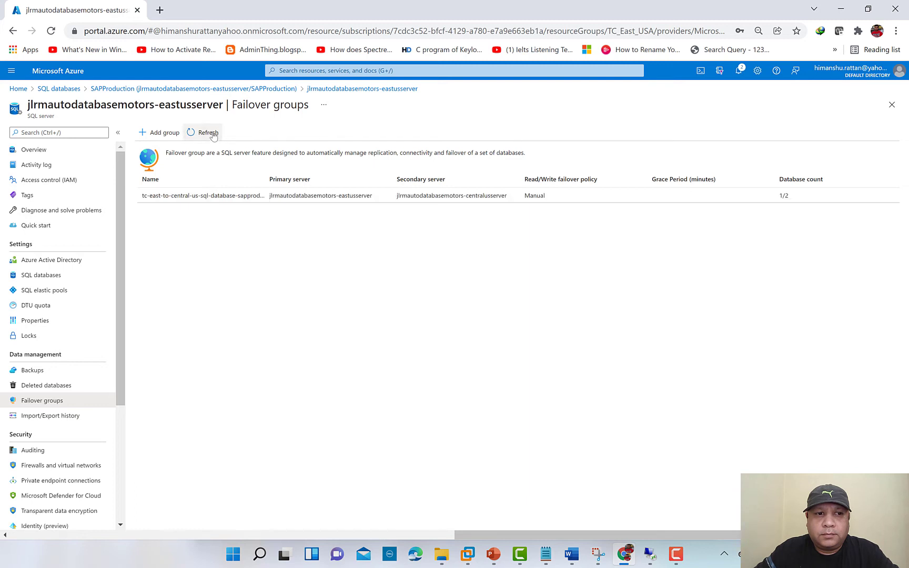
{"action": "left_click", "coordinate": [241, 198]}
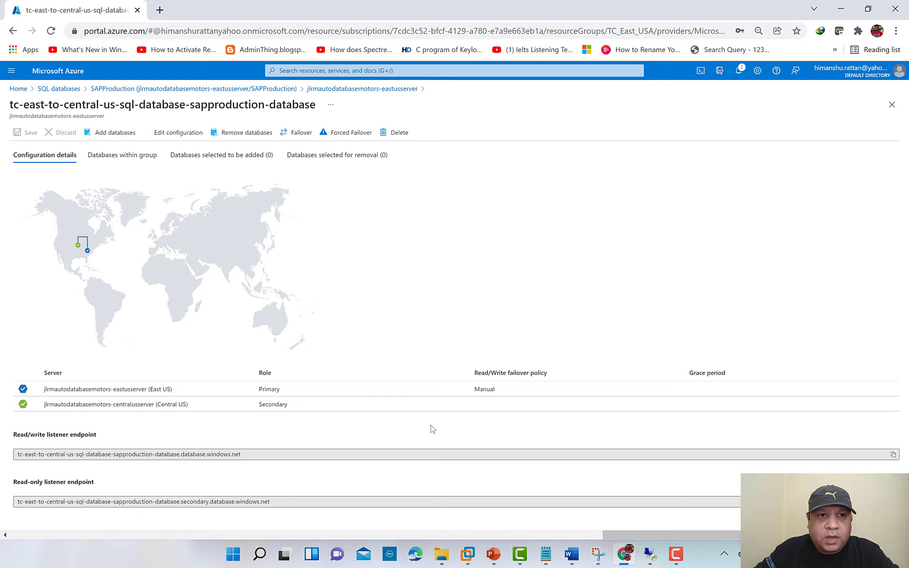
{"action": "left_click", "coordinate": [295, 135]}
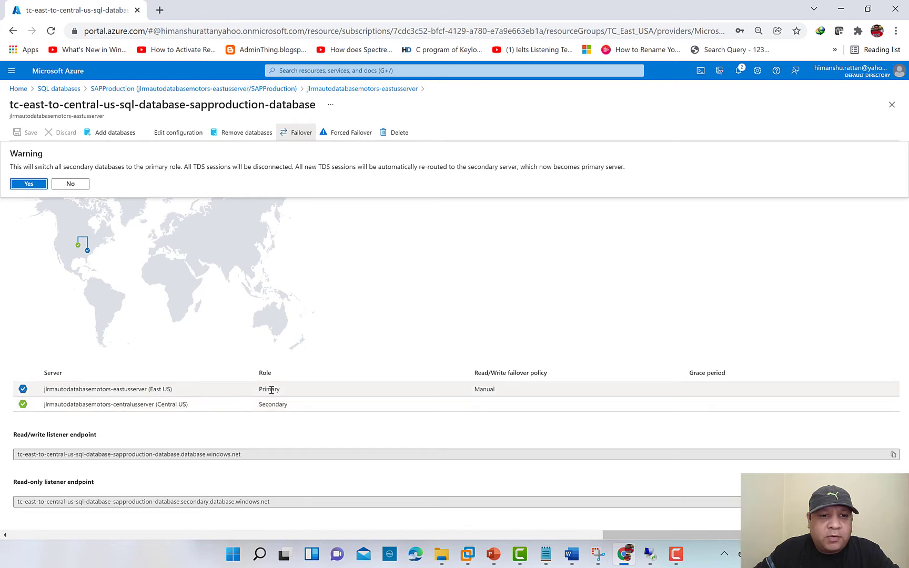
{"action": "left_click", "coordinate": [29, 183]}
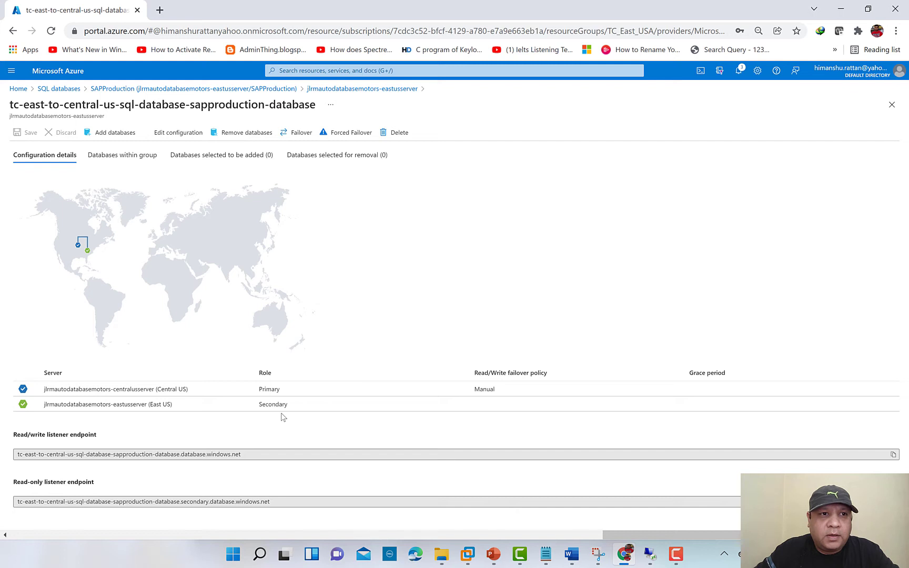
Step: Refresh the SQL databases list and check the replica roles of SAPProduction on the East US server
{"action": "left_click", "coordinate": [99, 91]}
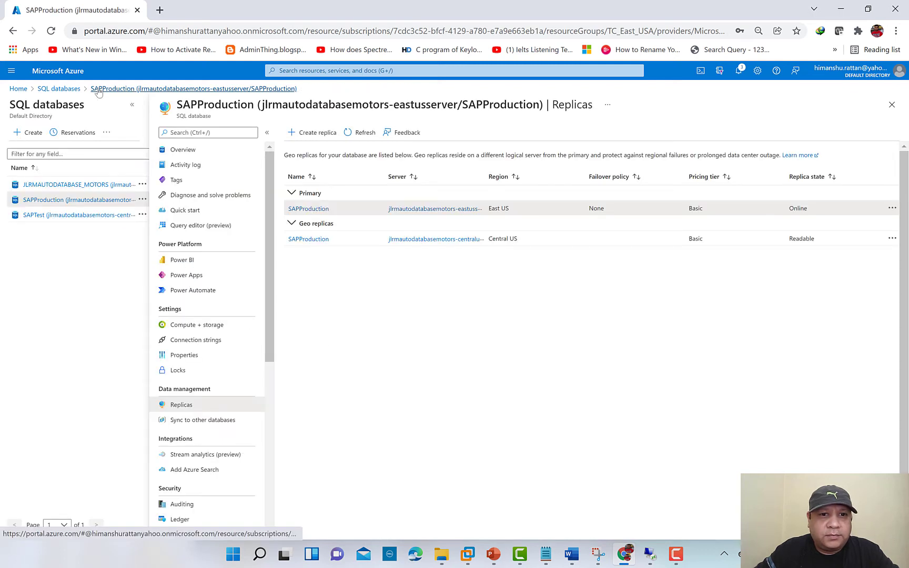
{"action": "left_click", "coordinate": [61, 89]}
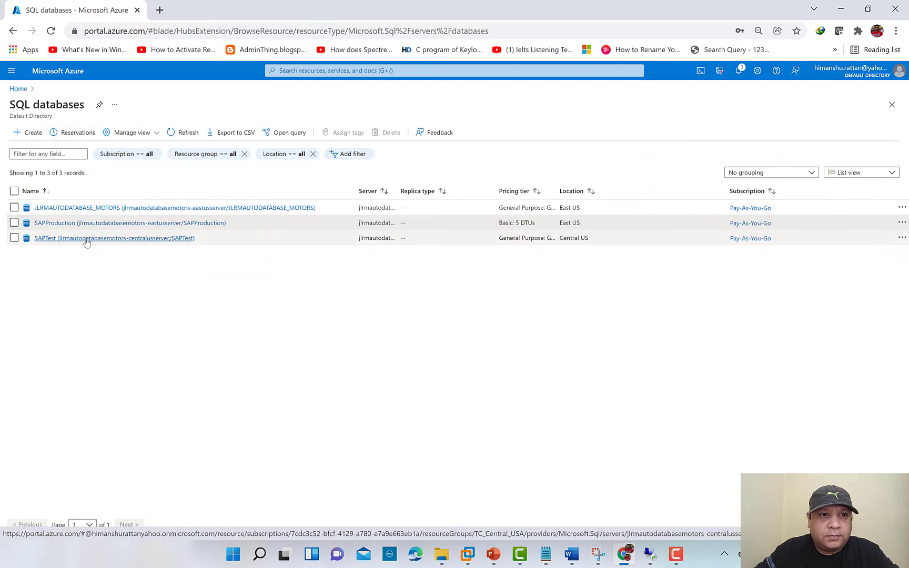
{"action": "left_click", "coordinate": [184, 134]}
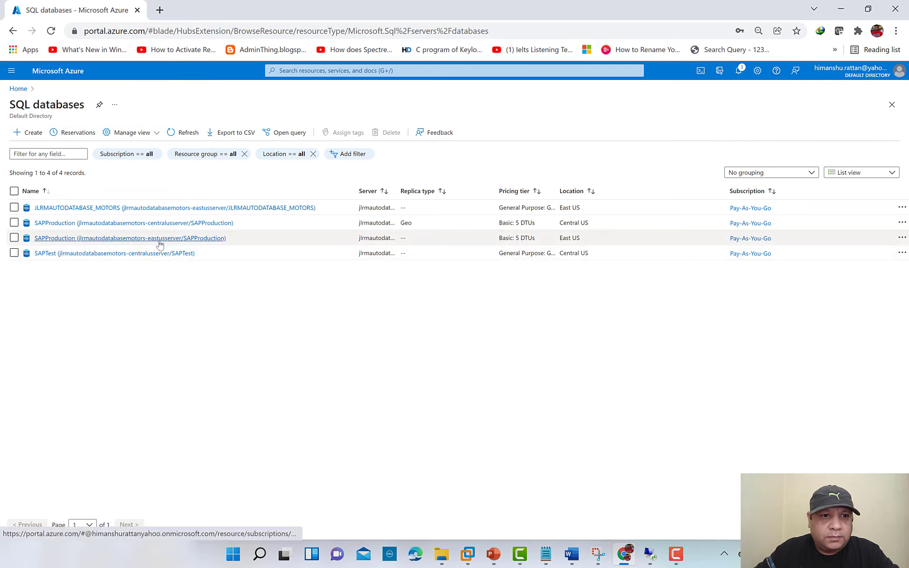
{"action": "left_click", "coordinate": [158, 243]}
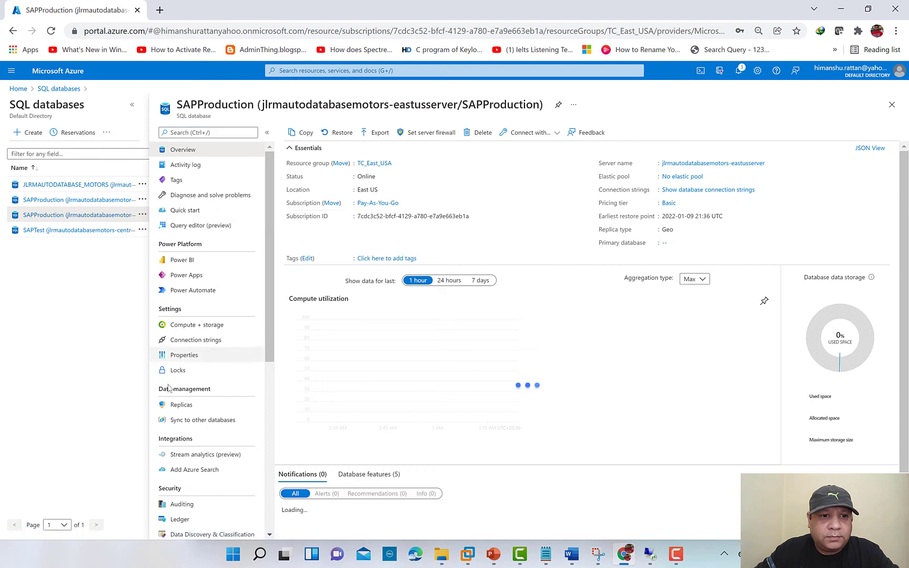
{"action": "left_click", "coordinate": [182, 406]}
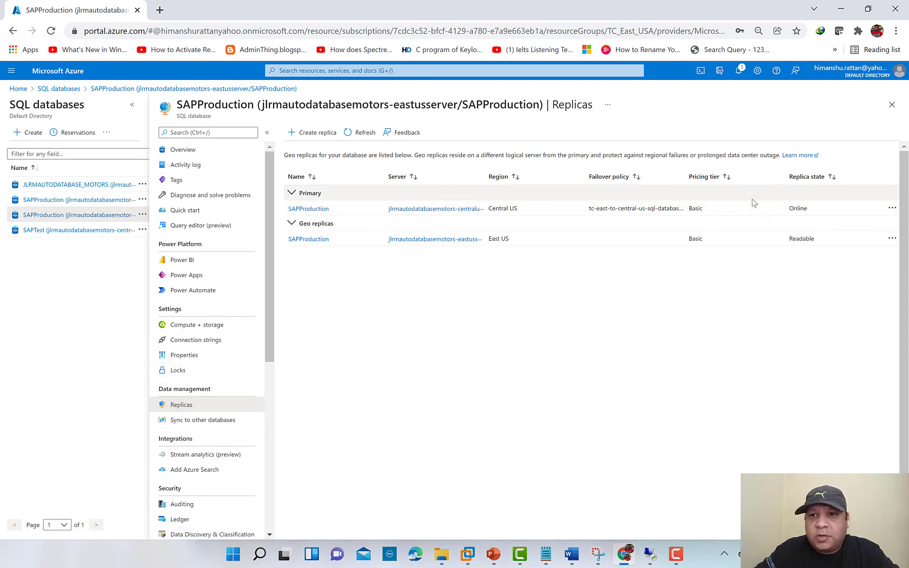
Step: Check the replica states of the primary SAPProduction database and its geo-replica
{"action": "left_click", "coordinate": [800, 210]}
{"action": "double_click", "coordinate": [800, 209]}
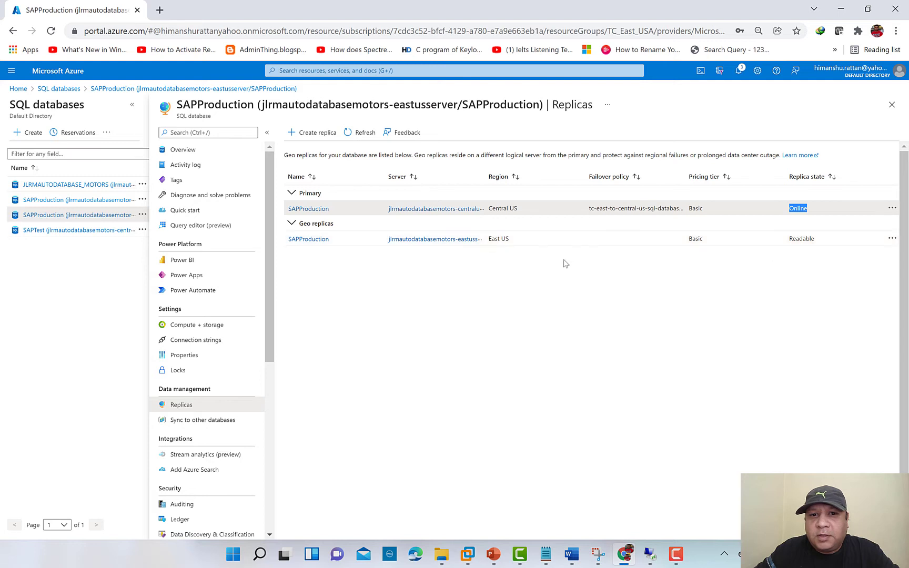
{"action": "double_click", "coordinate": [813, 239]}
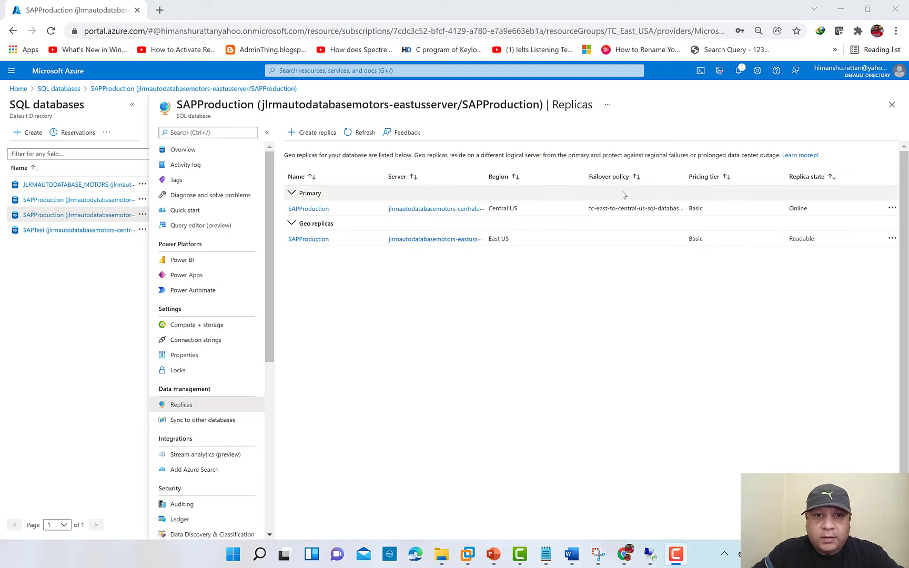
Step: Open the failover group tc-east-to-central-us-sql-database-sapproduction-database from the Central US server and fail it back over to the East US server
{"action": "left_click", "coordinate": [454, 209]}
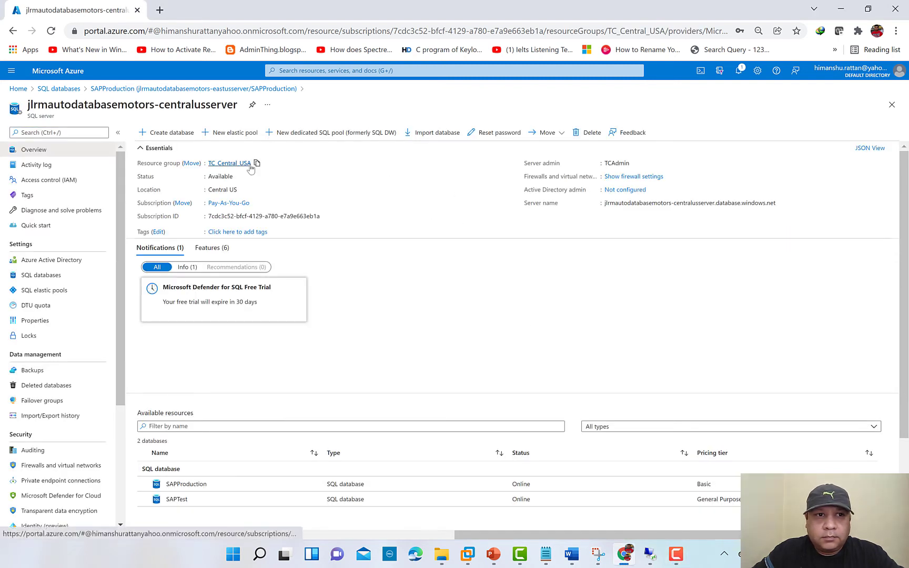
{"action": "left_click", "coordinate": [56, 404]}
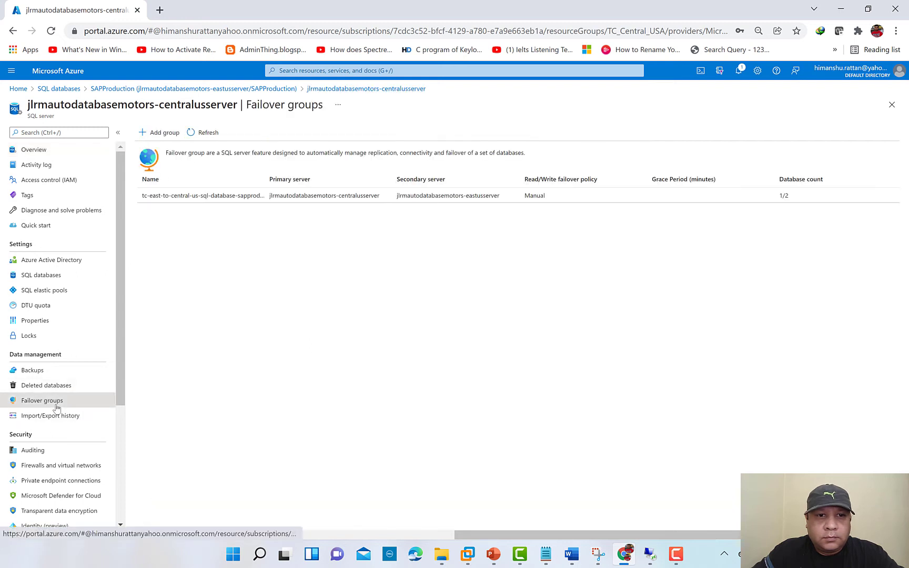
{"action": "left_click", "coordinate": [388, 200]}
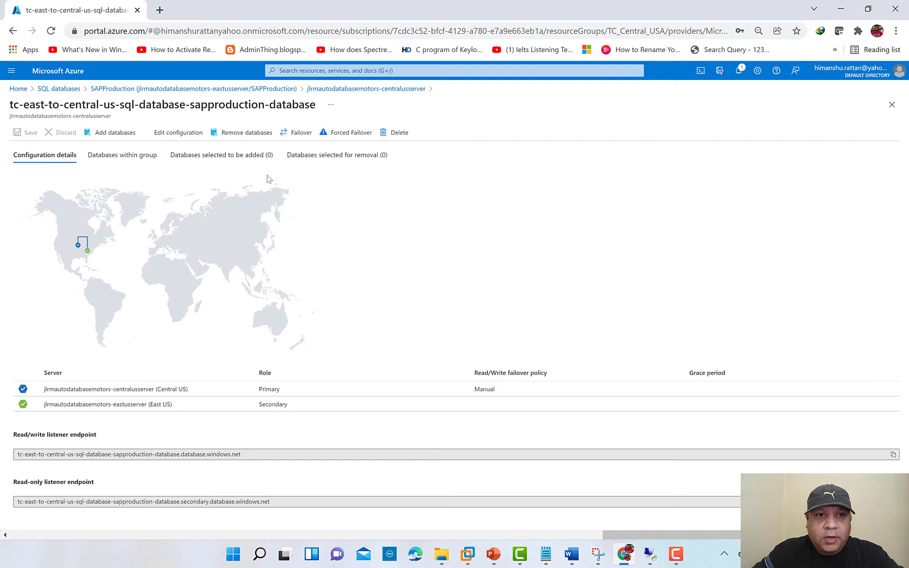
{"action": "left_click", "coordinate": [298, 135]}
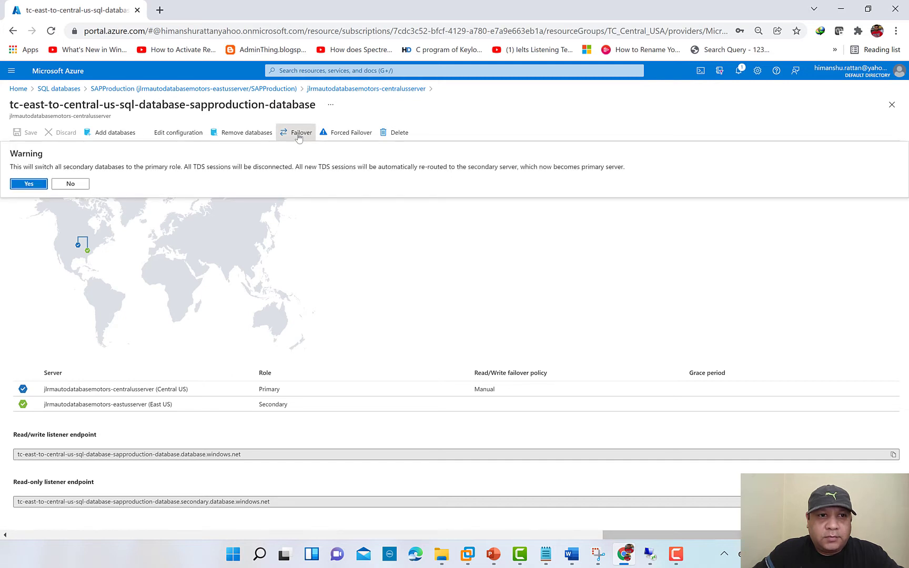
{"action": "left_click", "coordinate": [27, 185]}
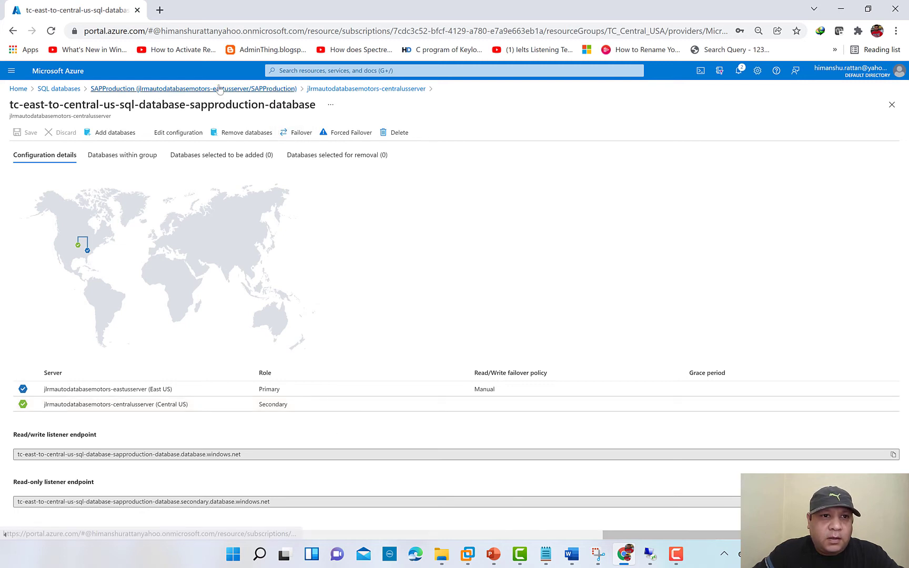
Step: View the overview of the Central US SAPProduction database and of the server that hosts it
{"action": "left_click", "coordinate": [113, 89]}
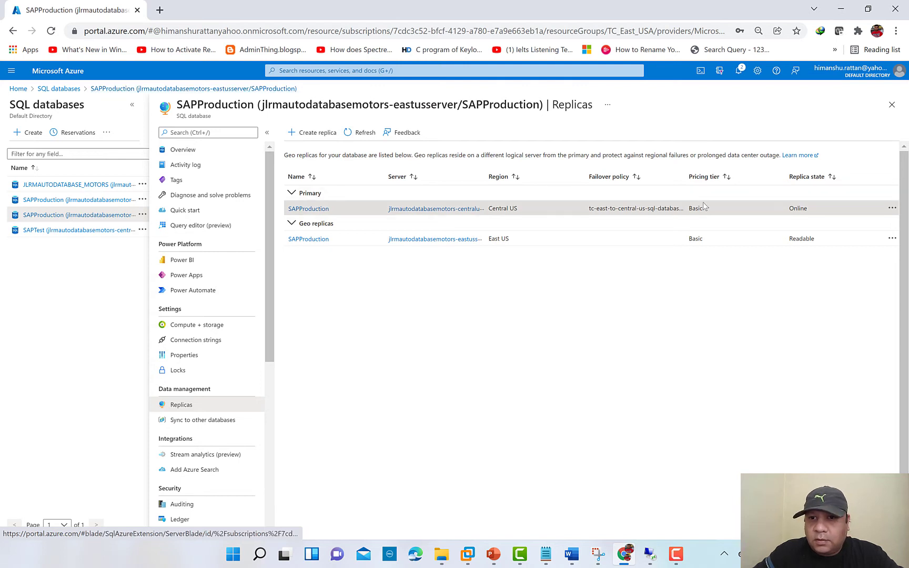
{"action": "left_click", "coordinate": [319, 209]}
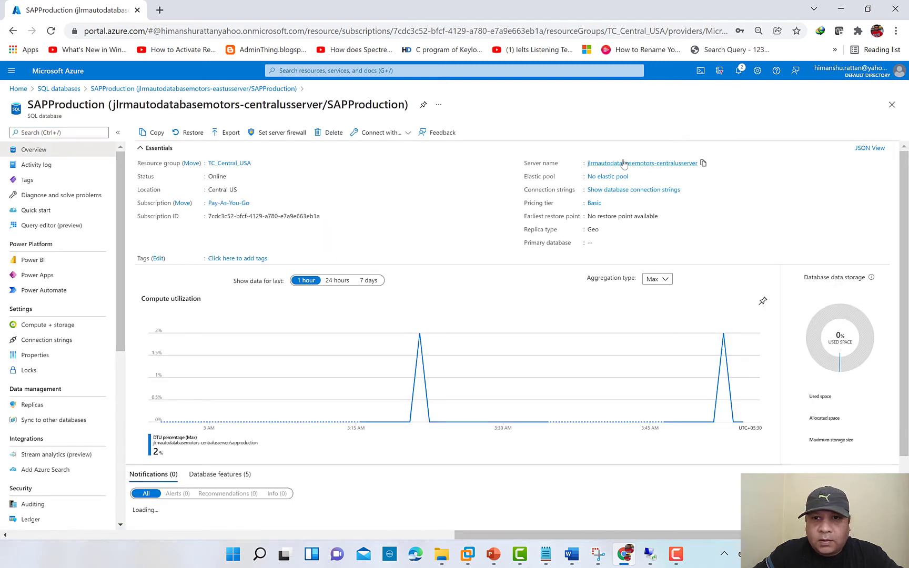
{"action": "left_click", "coordinate": [610, 164]}
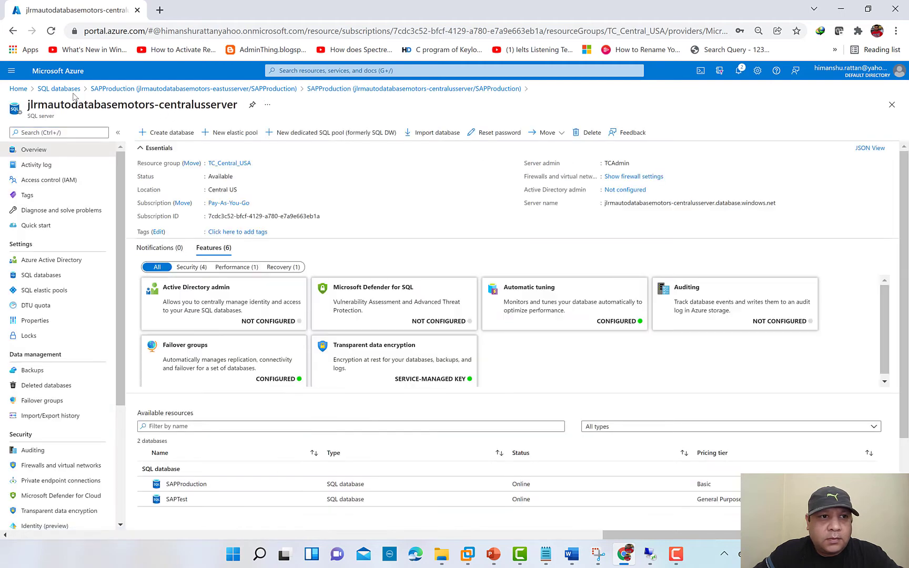
Step: Open the failover group on jlrmautodatabasemotors-eastusserver and delete it, confirming the removal
{"action": "left_click", "coordinate": [58, 88]}
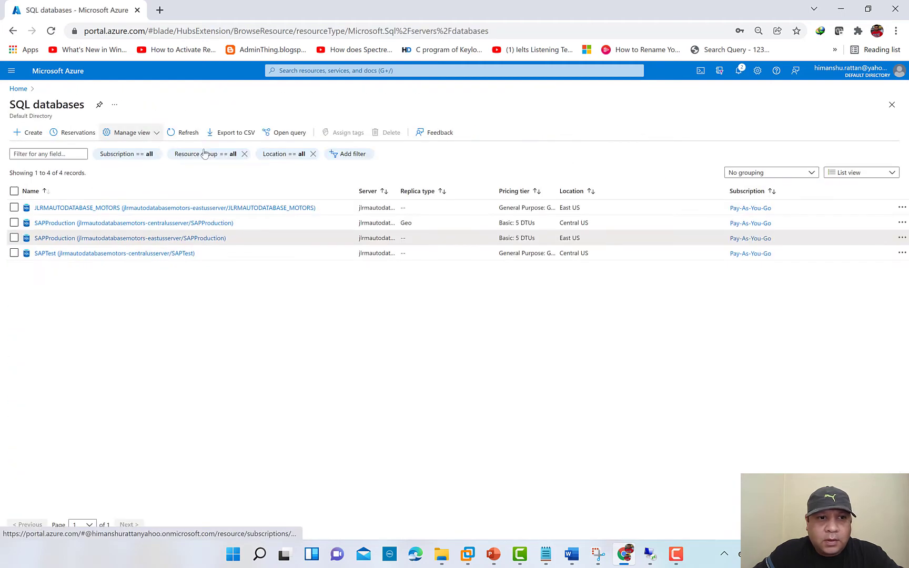
{"action": "left_click", "coordinate": [146, 240]}
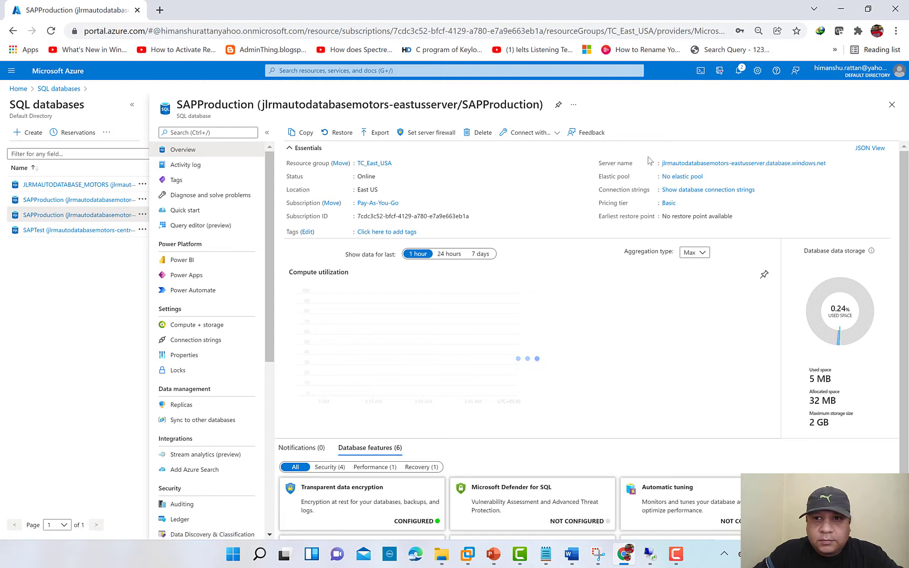
{"action": "left_click", "coordinate": [702, 163]}
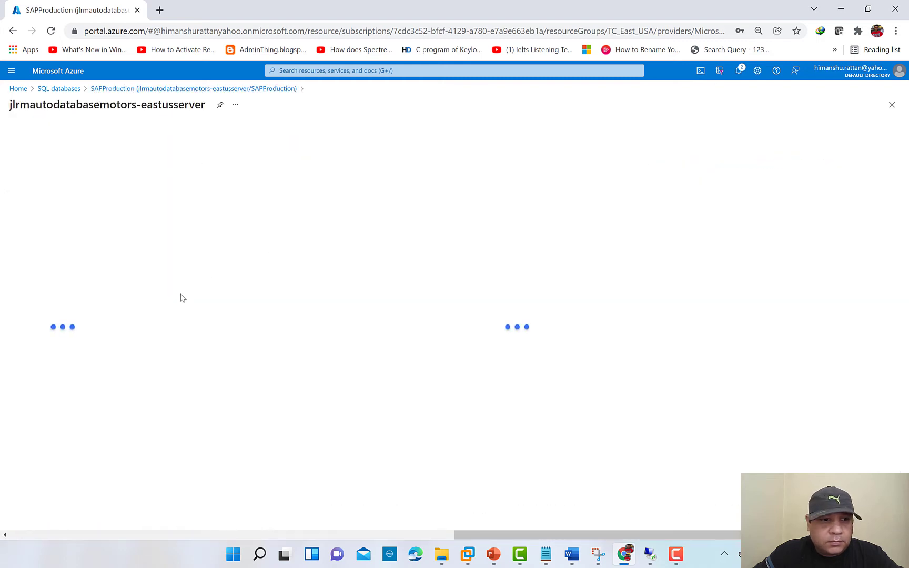
{"action": "left_click", "coordinate": [53, 401]}
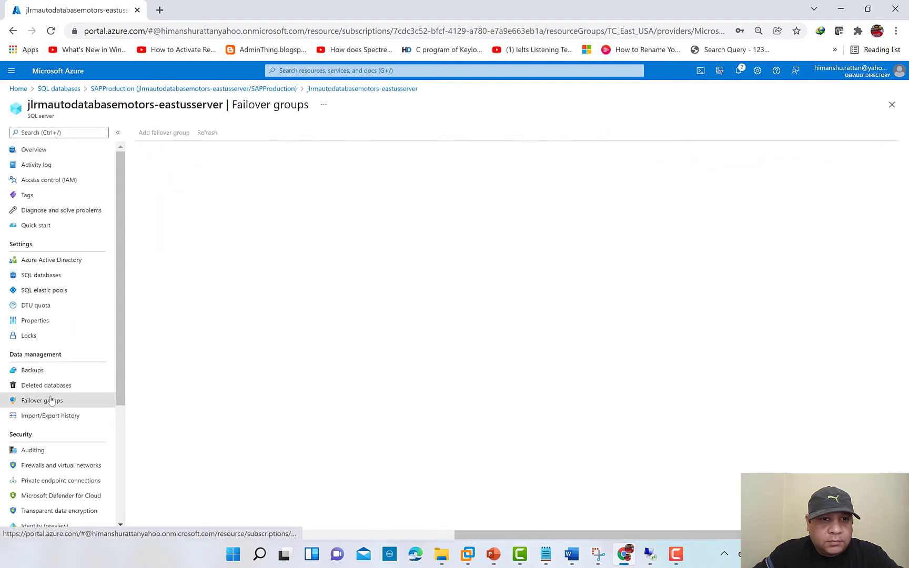
{"action": "left_click", "coordinate": [252, 195]}
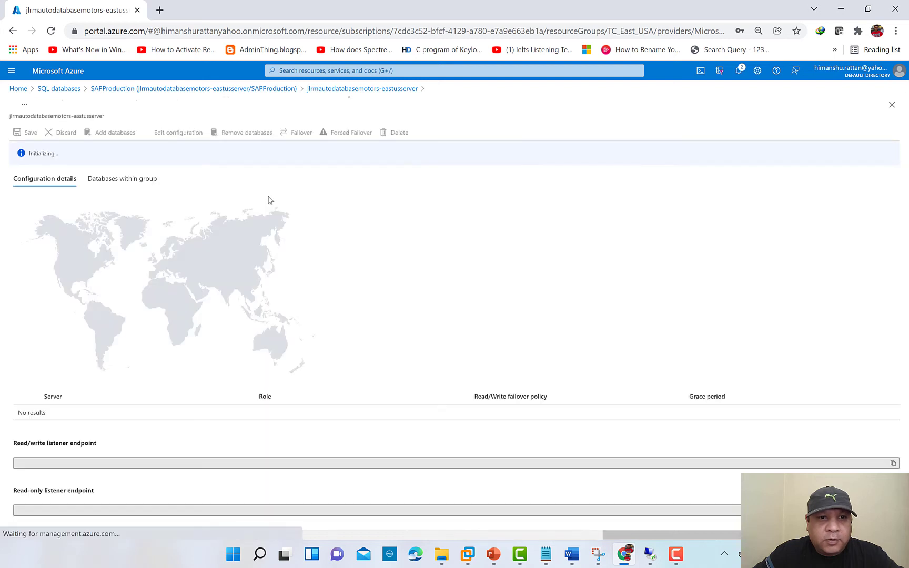
{"action": "left_click", "coordinate": [397, 135]}
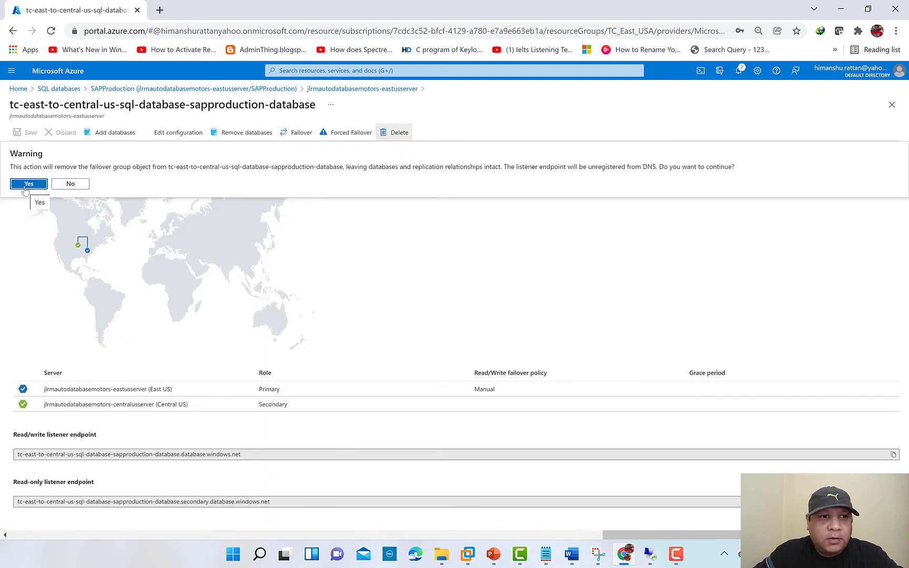
{"action": "left_click", "coordinate": [28, 184]}
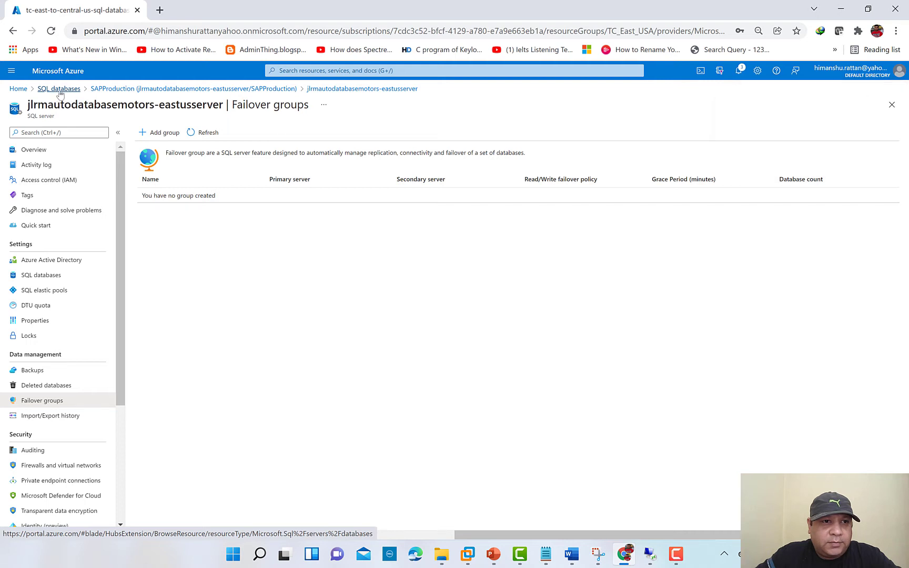
Step: Stop replication to the Central US geo-replica of the East US SAPProduction database and confirm making it stand-alone
{"action": "left_click", "coordinate": [63, 93]}
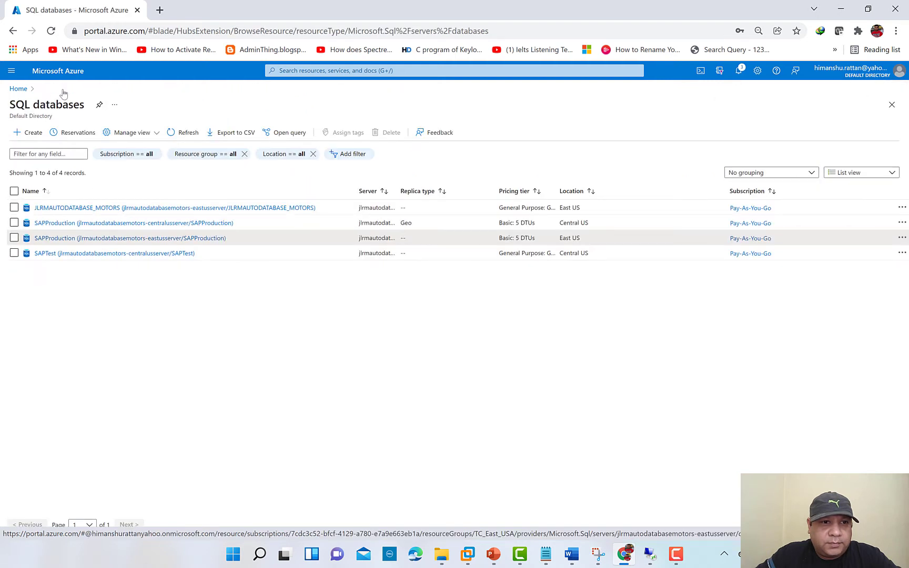
{"action": "left_click", "coordinate": [114, 238]}
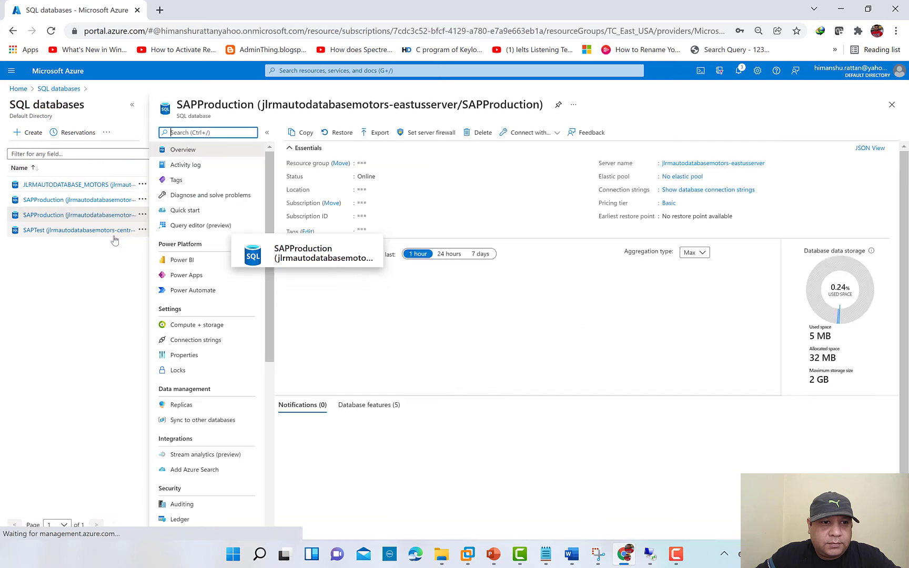
{"action": "left_click", "coordinate": [188, 410]}
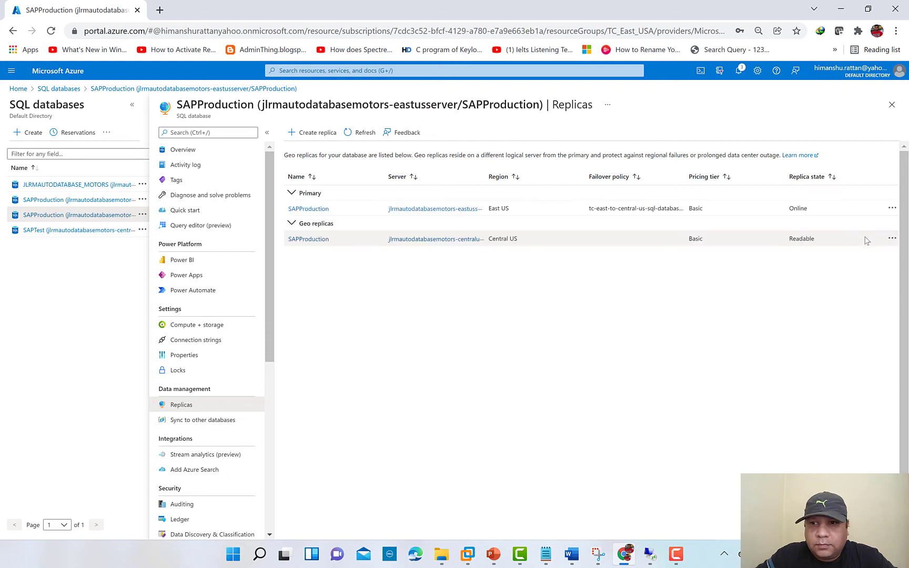
{"action": "left_click", "coordinate": [891, 239]}
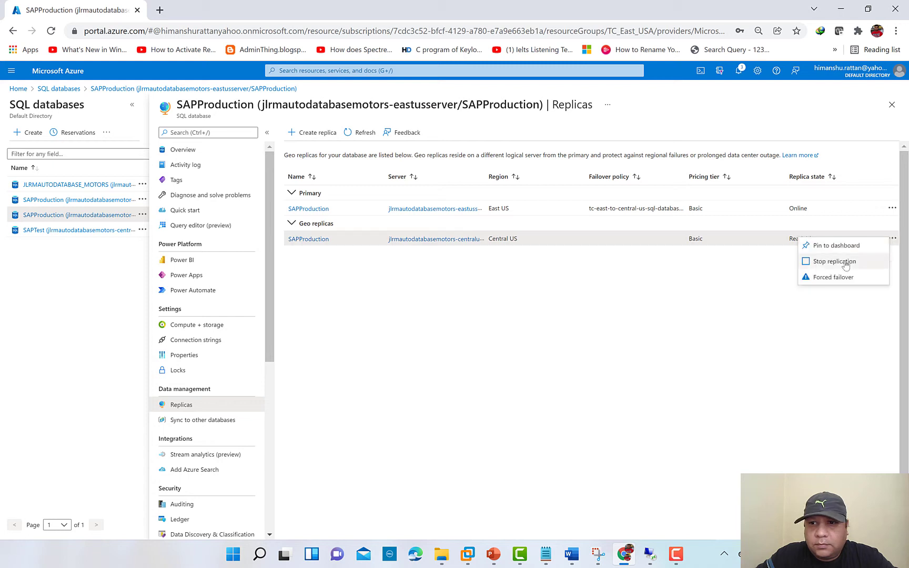
{"action": "left_click", "coordinate": [845, 264]}
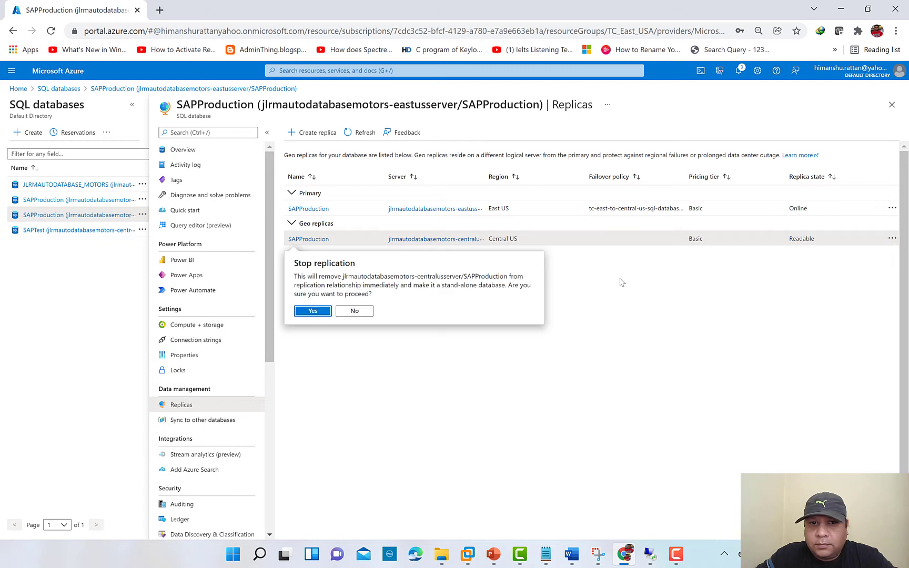
{"action": "left_click", "coordinate": [312, 311]}
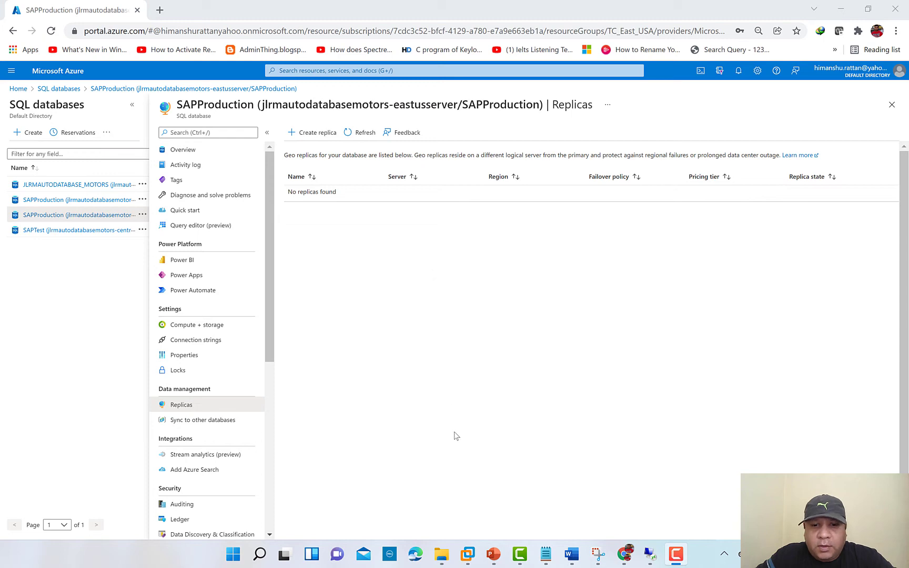
Step: Switch to the Azure_SQL_Database presentation in PowerPoint to view the Replication and Failover slide
{"action": "left_click", "coordinate": [493, 554]}
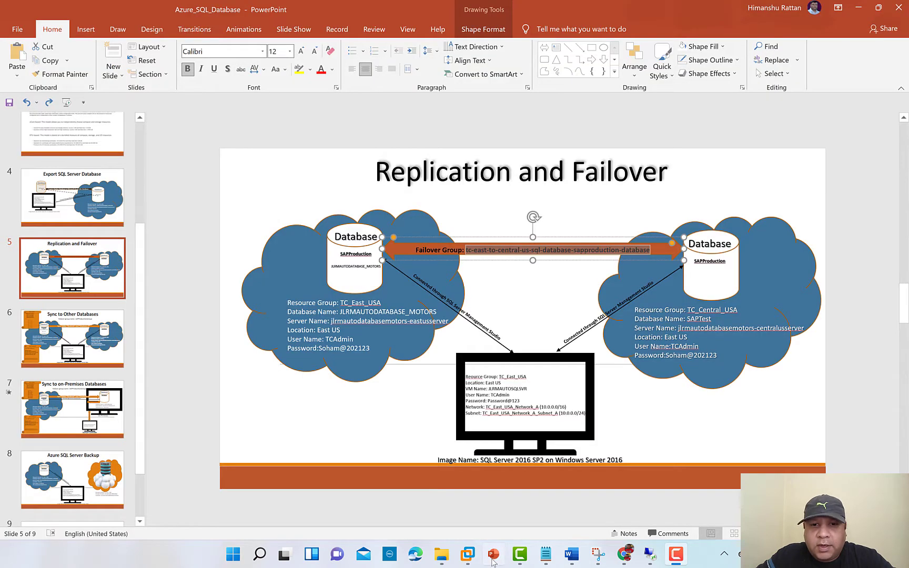
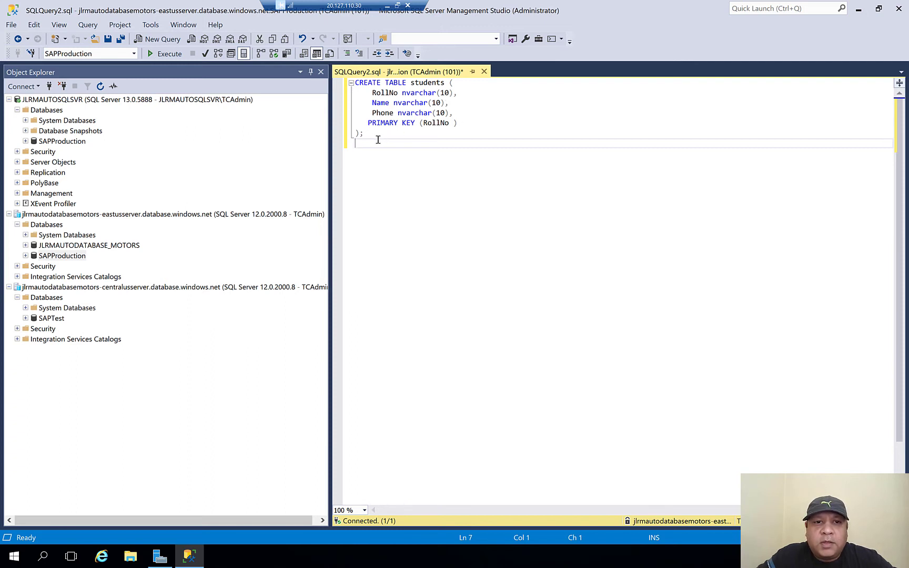
Step: Execute the CREATE TABLE students statement on the East US SAPProduction database
{"action": "left_click_drag", "start_coordinate": [378, 140], "coordinate": [332, 65]}
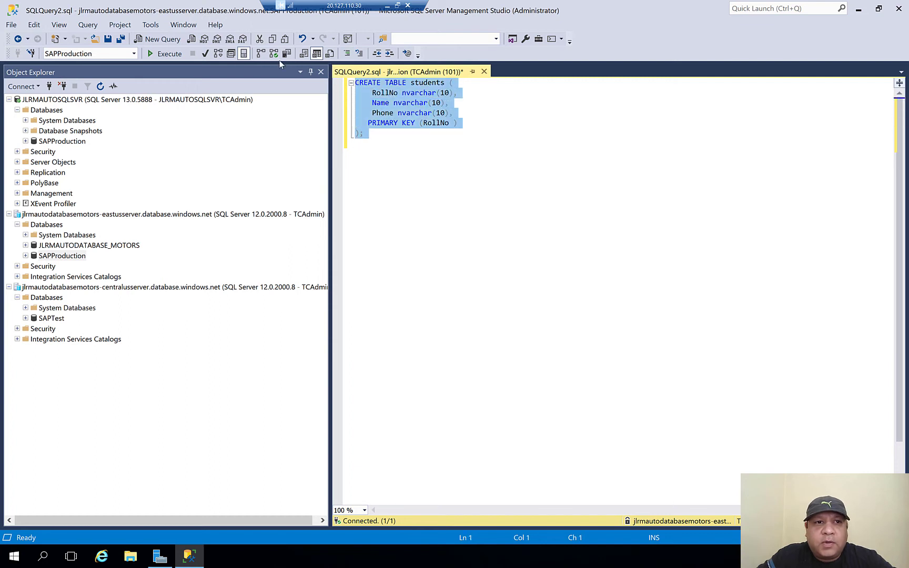
{"action": "left_click", "coordinate": [167, 54]}
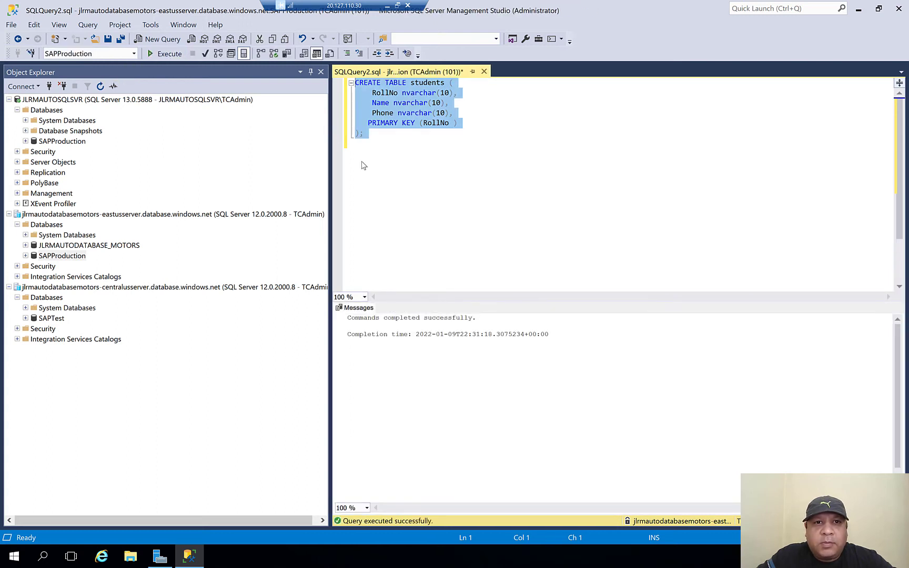
Step: Copy the students SELECT and INSERT statements from PowerPoint's Sync to Other Databases slide and paste them below the CREATE TABLE statement in SQLQuery2.sql
{"action": "left_click", "coordinate": [388, 6]}
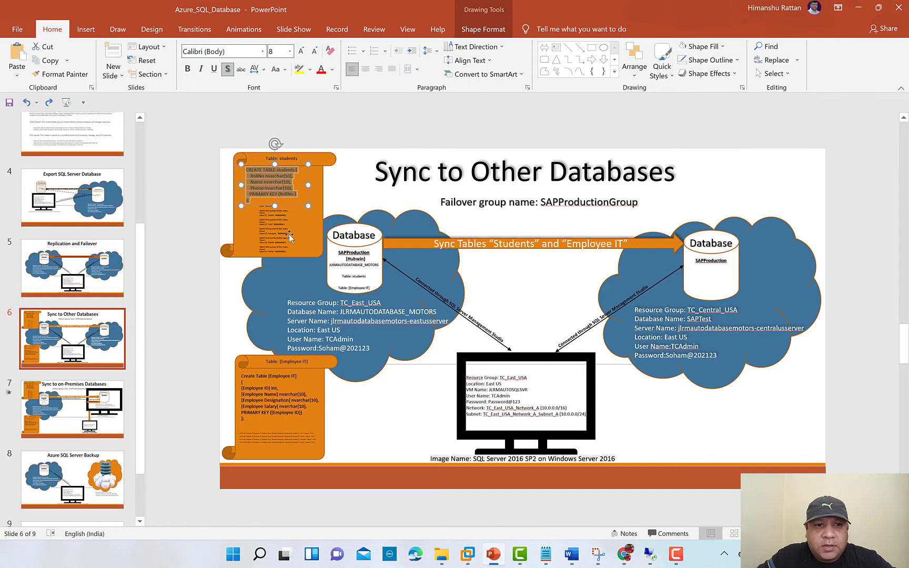
{"action": "left_click", "coordinate": [261, 216]}
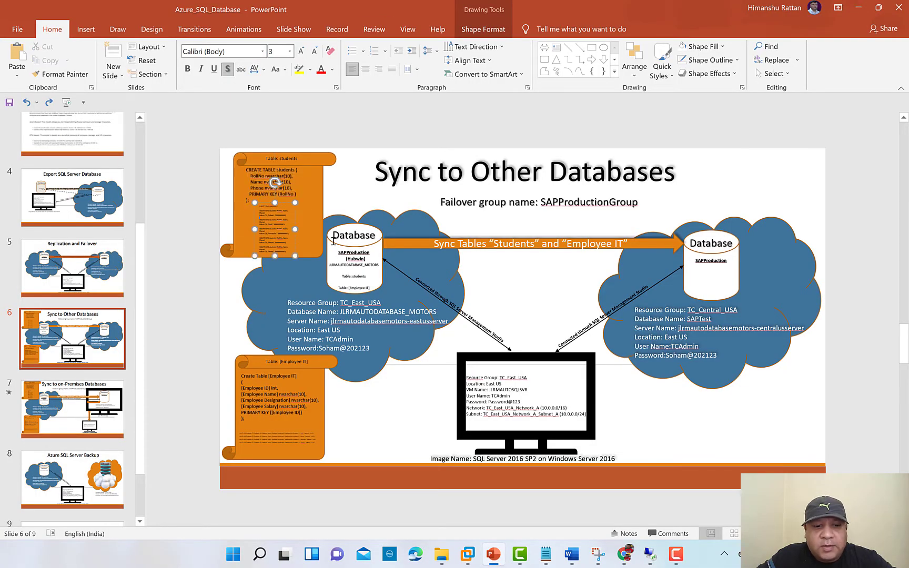
{"action": "key", "text": "ctrl+a"}
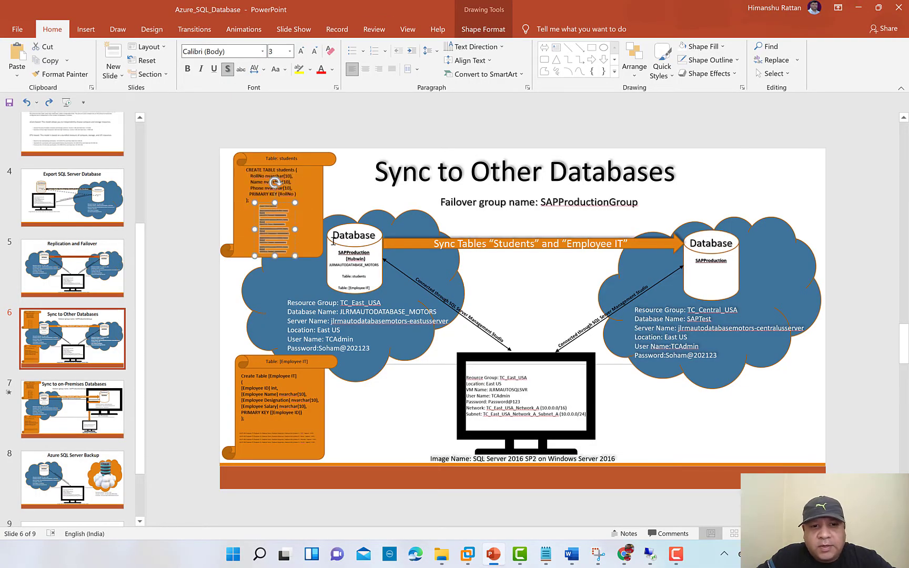
{"action": "left_click", "coordinate": [651, 555]}
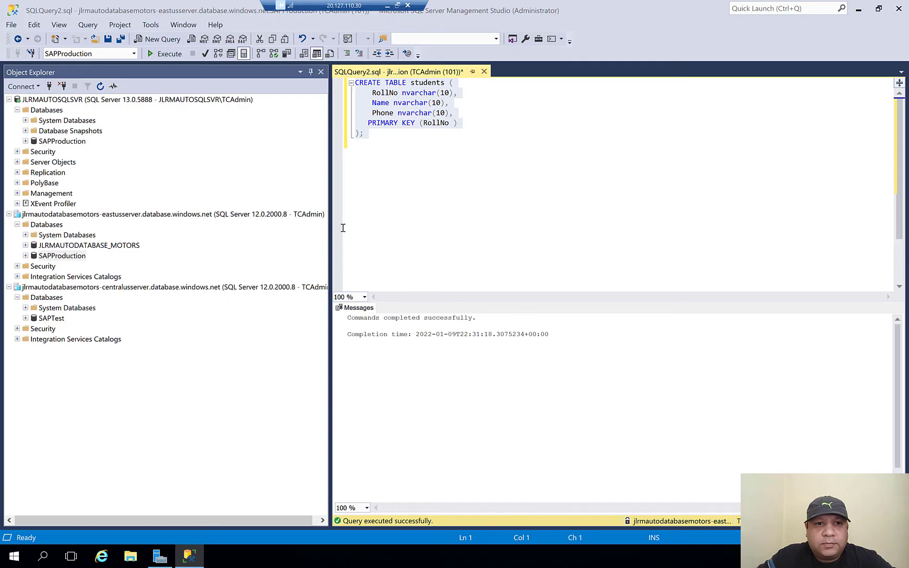
{"action": "left_click", "coordinate": [363, 162]}
{"action": "key", "text": "Return"}
{"action": "key", "text": "Return"}
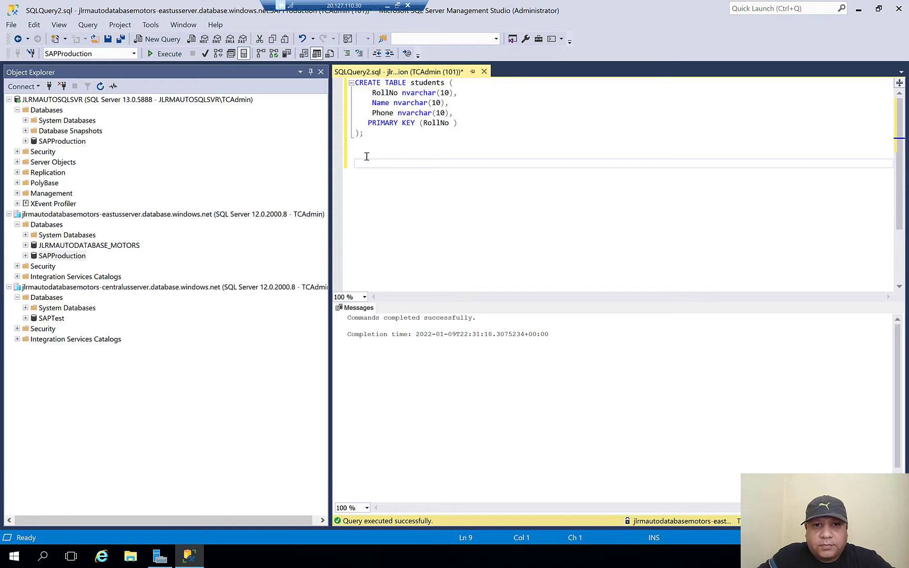
{"action": "key", "text": "ctrl+v"}
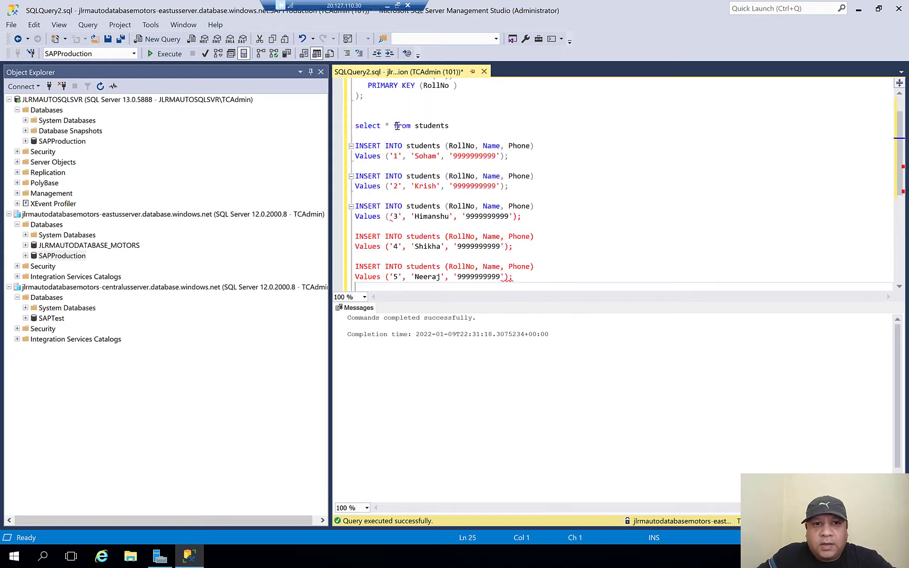
Step: Run only the select * from students query to check the new table
{"action": "left_click_drag", "start_coordinate": [450, 125], "coordinate": [347, 126]}
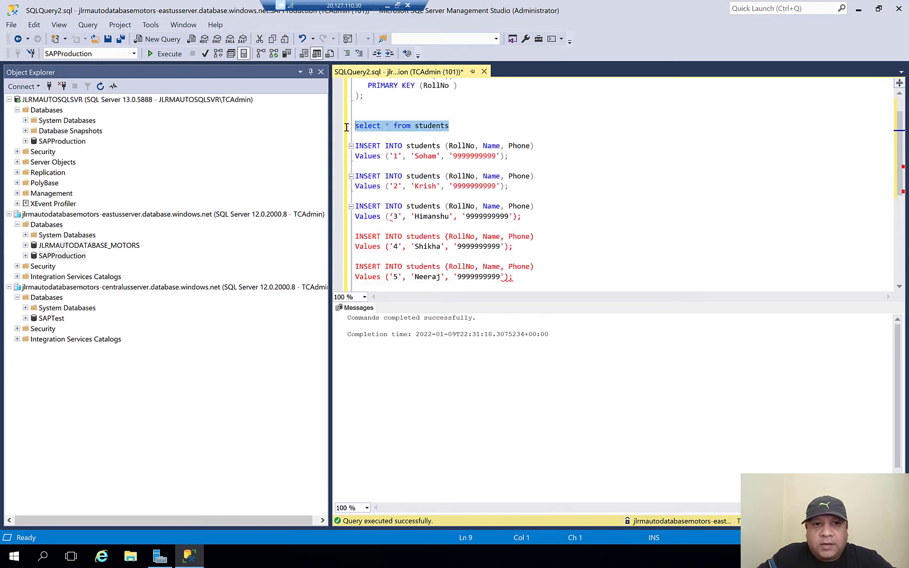
{"action": "left_click", "coordinate": [169, 54]}
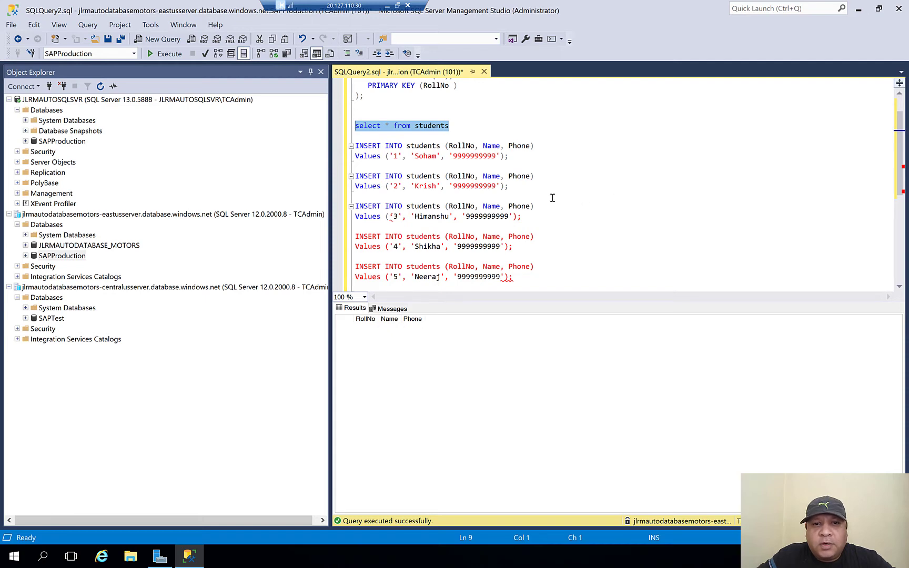
Step: Execute the INSERT statements for RollNo 1 to 3 and query the students table again
{"action": "left_click_drag", "start_coordinate": [530, 186], "coordinate": [500, 186]}
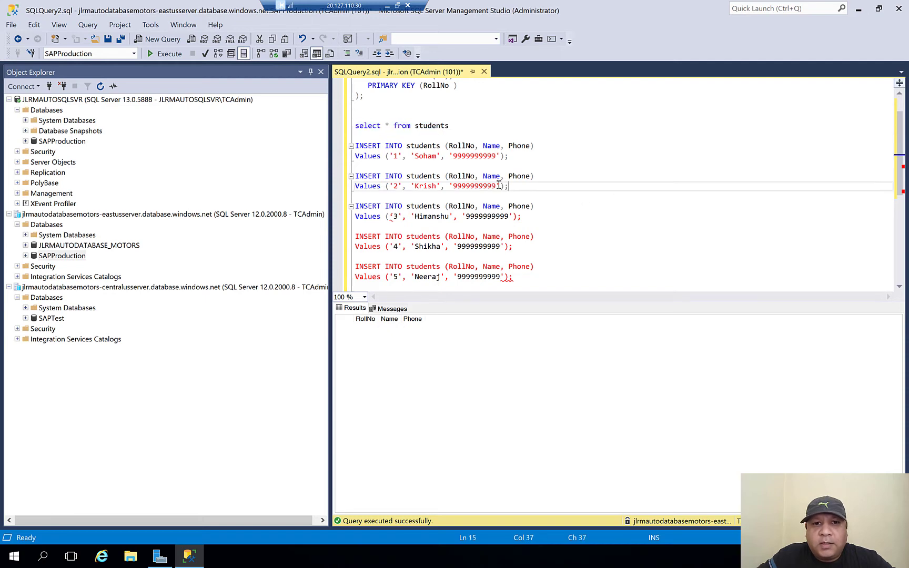
{"action": "left_click", "coordinate": [393, 216]}
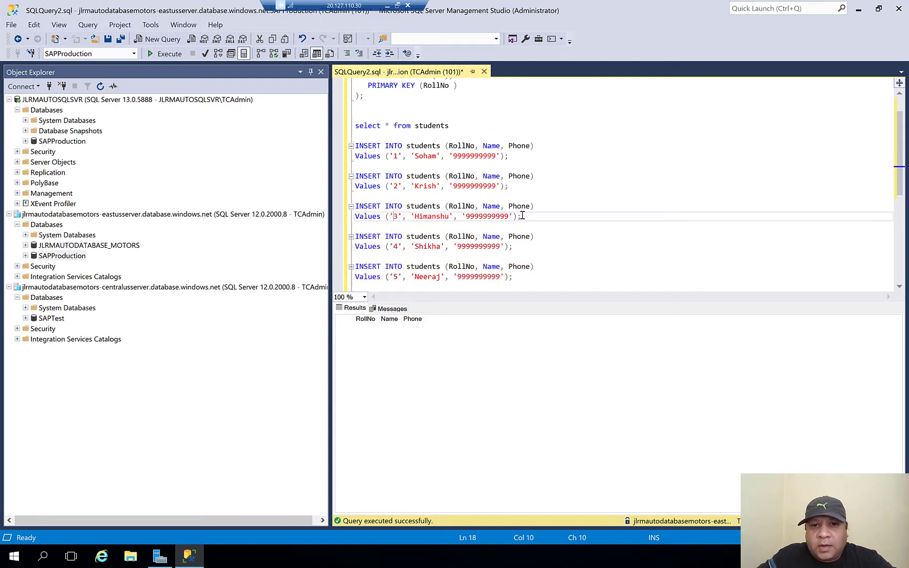
{"action": "left_click_drag", "start_coordinate": [522, 216], "coordinate": [324, 144]}
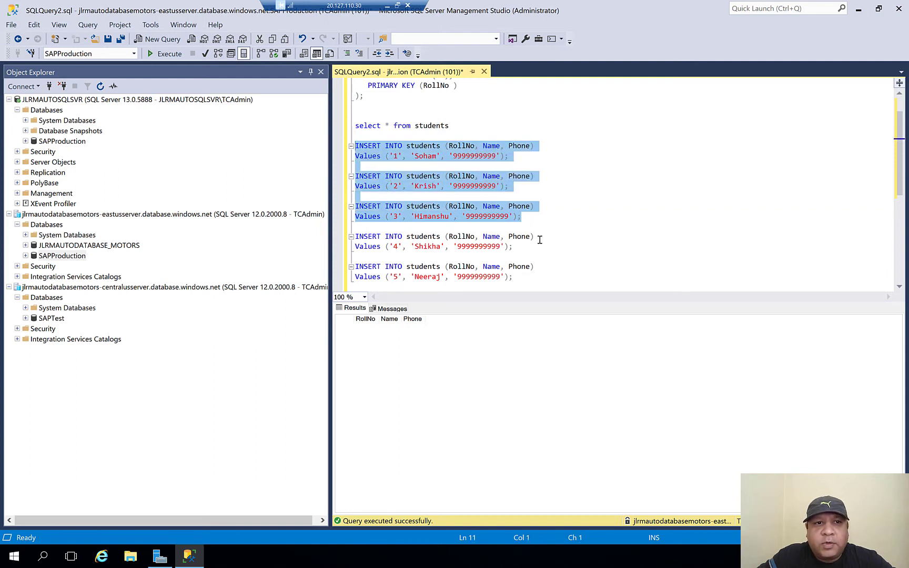
{"action": "left_click", "coordinate": [167, 56]}
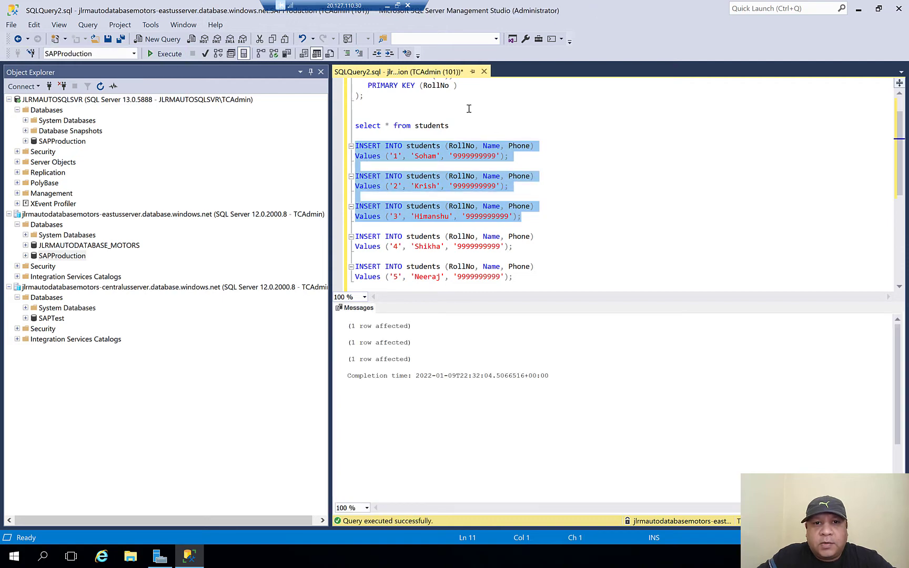
{"action": "left_click_drag", "start_coordinate": [462, 127], "coordinate": [355, 123]}
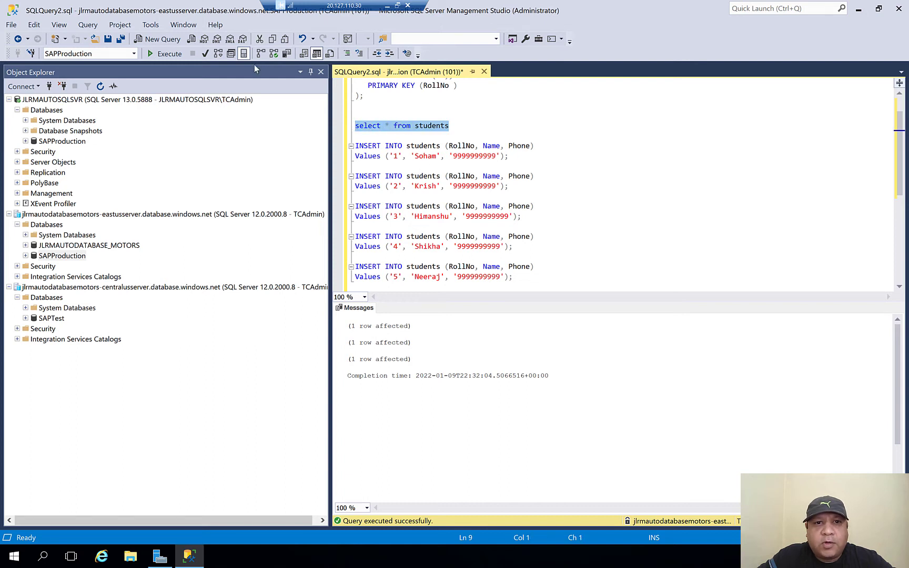
{"action": "left_click", "coordinate": [158, 54]}
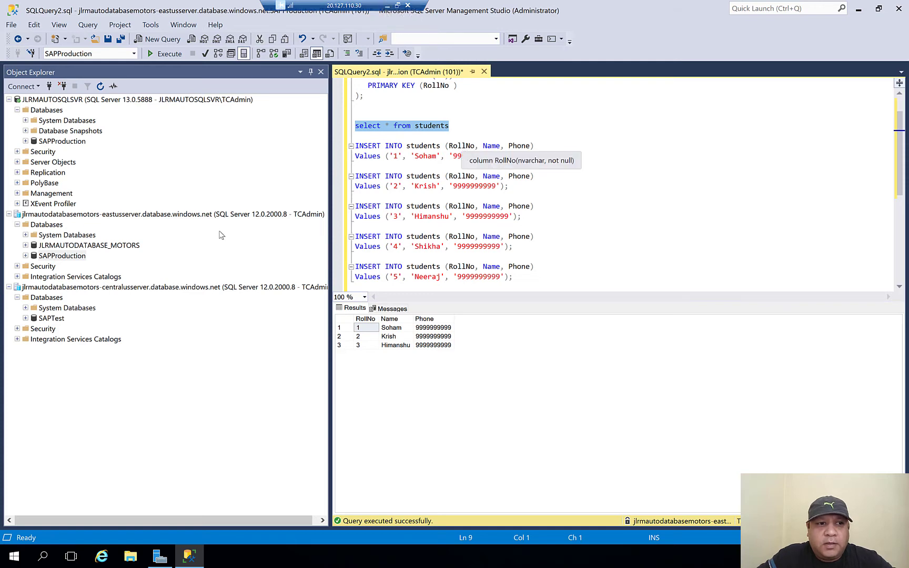
{"action": "right_click", "coordinate": [81, 256]}
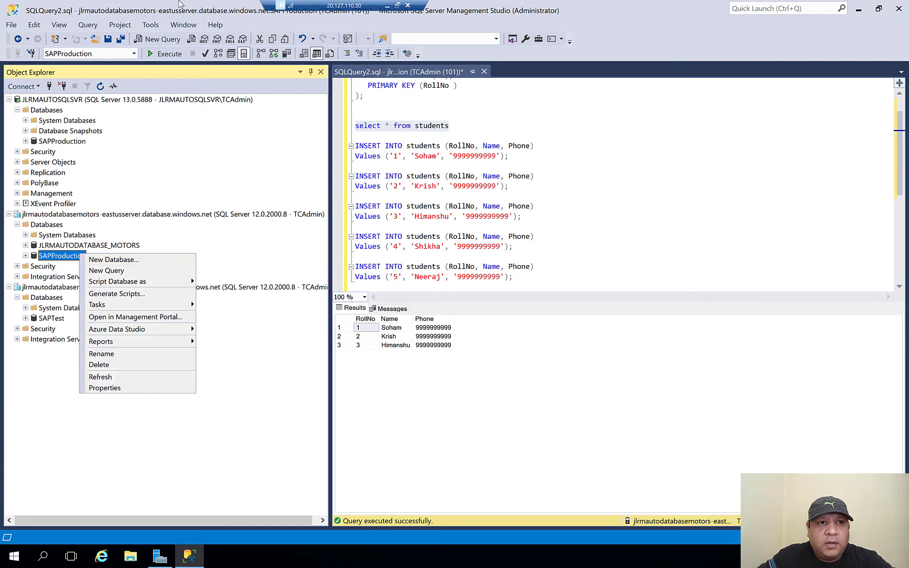
{"action": "left_click", "coordinate": [180, 5]}
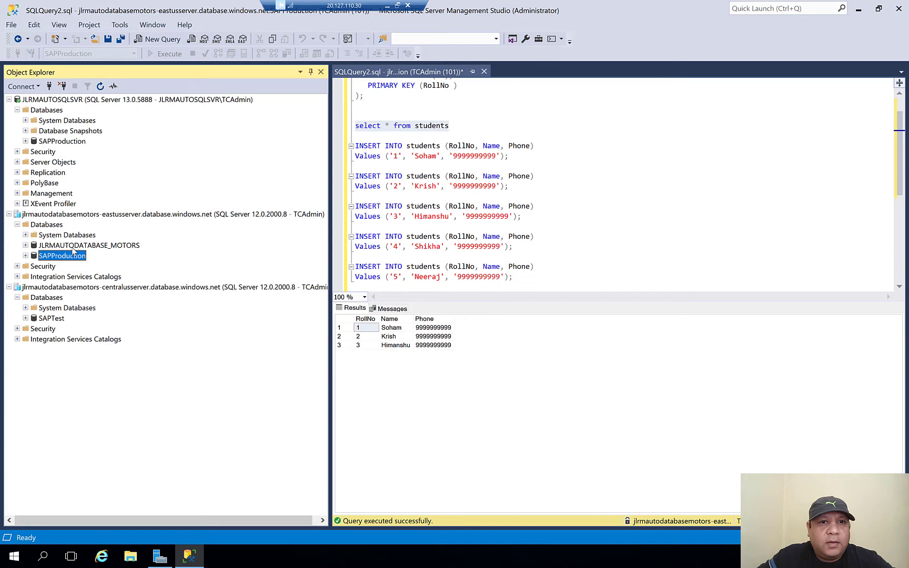
Step: Copy the Create Table [Employee IT] script from the PowerPoint slide to the end of SQLQuery2.sql and execute it on SAPProduction
{"action": "left_click", "coordinate": [559, 280]}
{"action": "key", "text": "Return"}
{"action": "key", "text": "Return"}
{"action": "key", "text": "Return"}
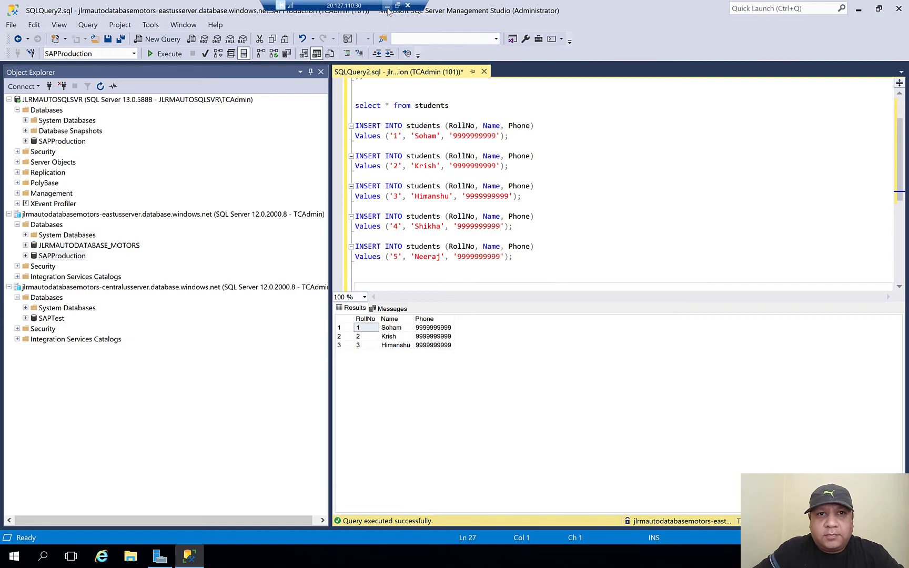
{"action": "left_click", "coordinate": [387, 5]}
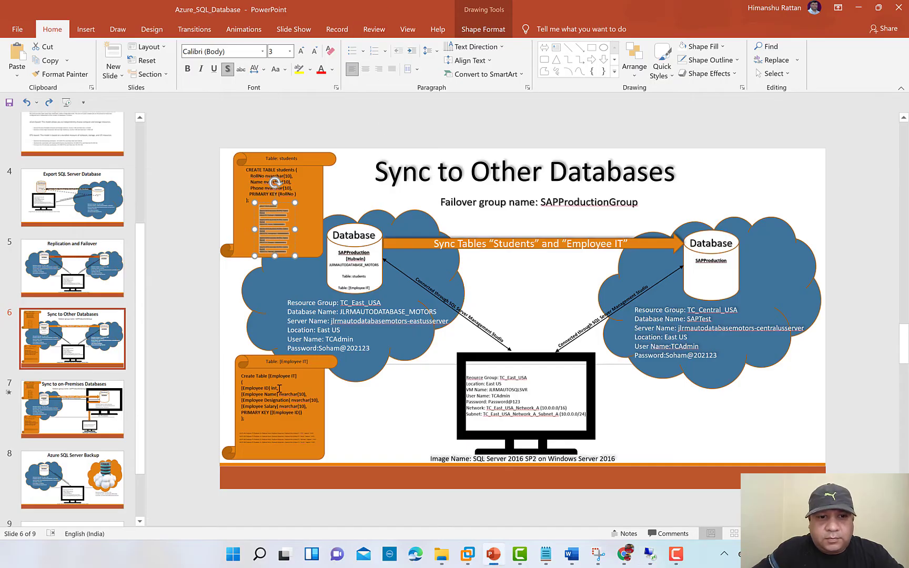
{"action": "left_click", "coordinate": [253, 416]}
{"action": "key", "text": "ctrl+a"}
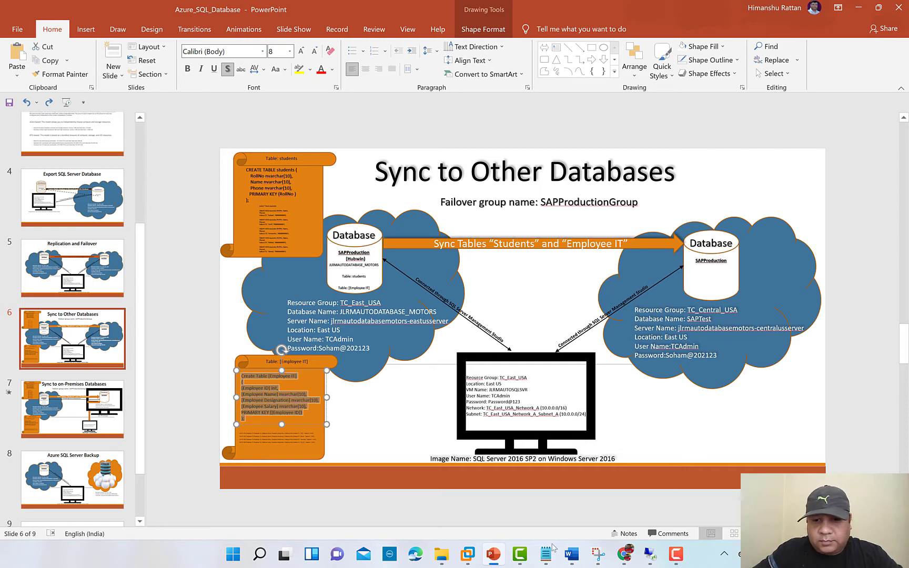
{"action": "left_click", "coordinate": [650, 553]}
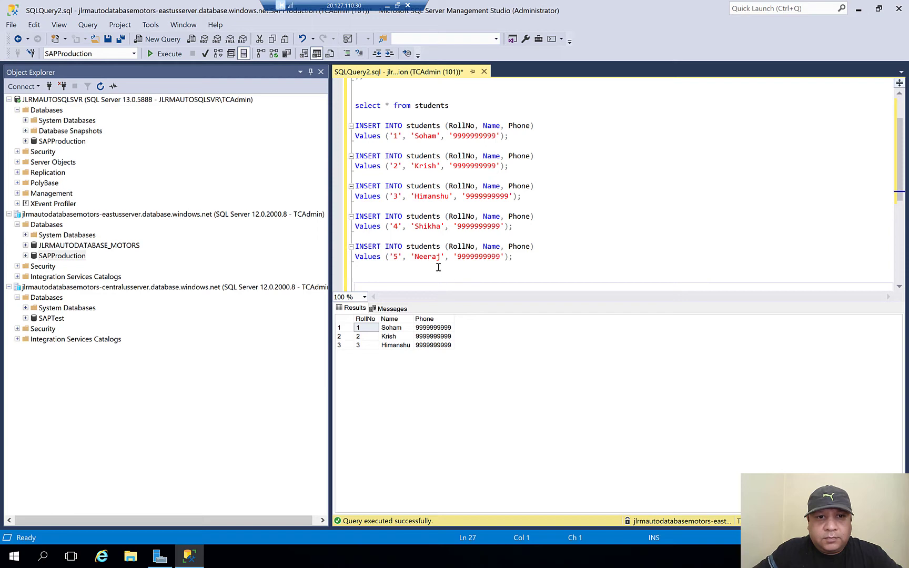
{"action": "type", "text": "Create Table [Employee IT] ( [Employee ID] int, [Employee Name] nvarchar(10), [Employee Designation] nvarchar(10), [Employee Salary] nvarchar(10), PRIMARY KEY ([Employee ID]) );"}
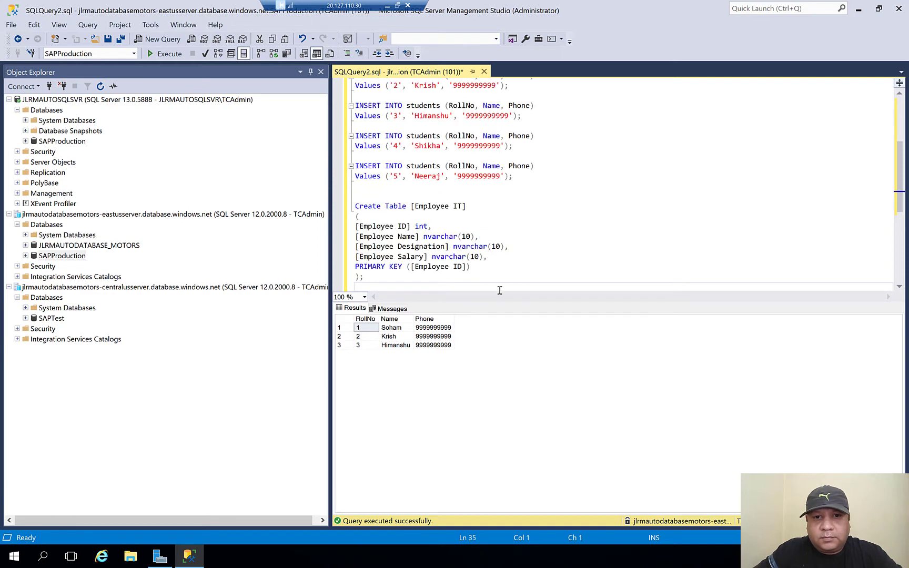
{"action": "left_click_drag", "start_coordinate": [373, 274], "coordinate": [347, 206]}
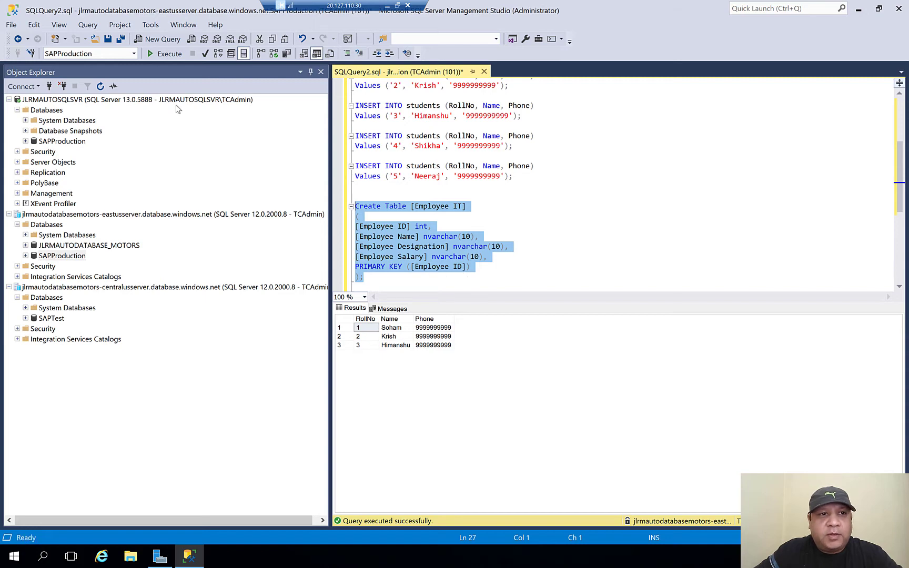
{"action": "left_click", "coordinate": [162, 58]}
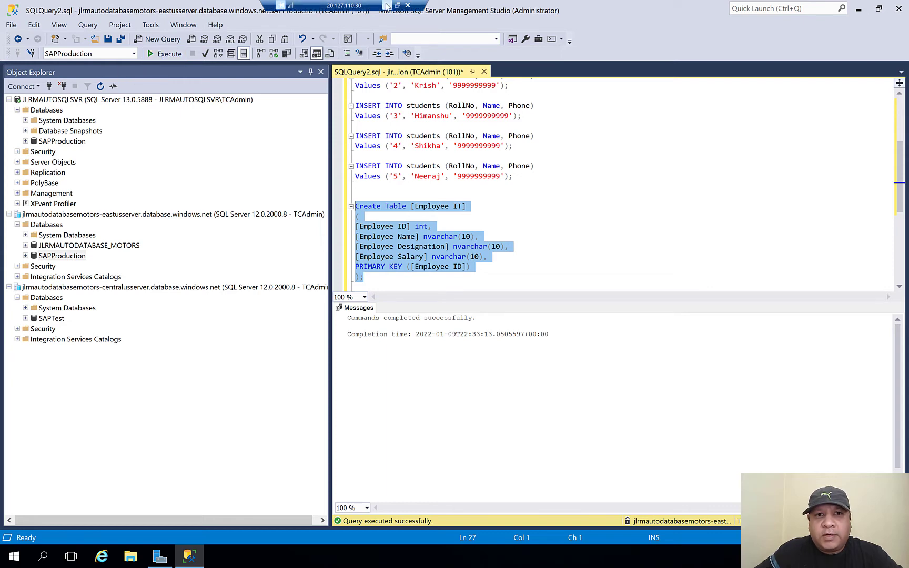
Step: Copy the [Employee IT] INSERT statements from the PowerPoint slide and paste them below the Create Table [Employee IT] script in SQLQuery2.sql
{"action": "left_click", "coordinate": [386, 5]}
{"action": "left_click", "coordinate": [281, 438]}
{"action": "key", "text": "ctrl+a"}
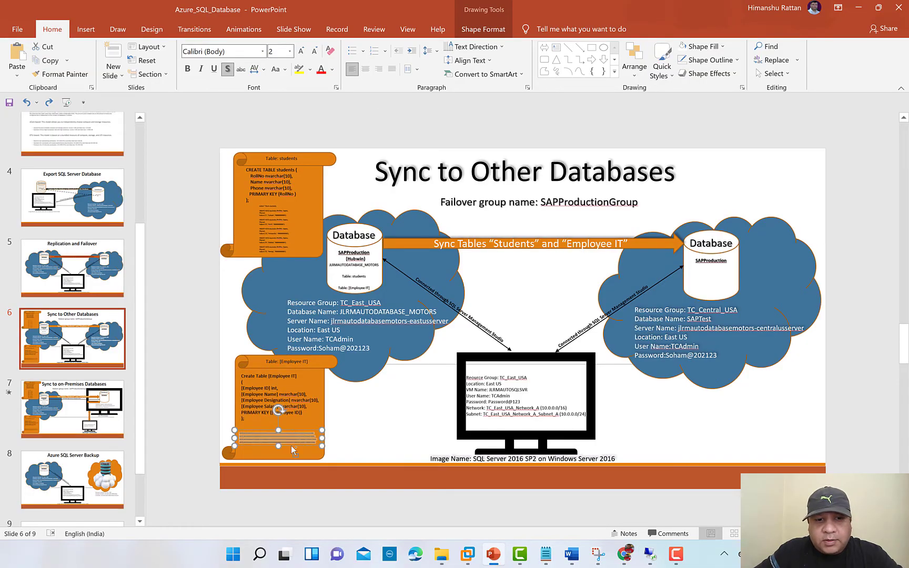
{"action": "left_click", "coordinate": [648, 554]}
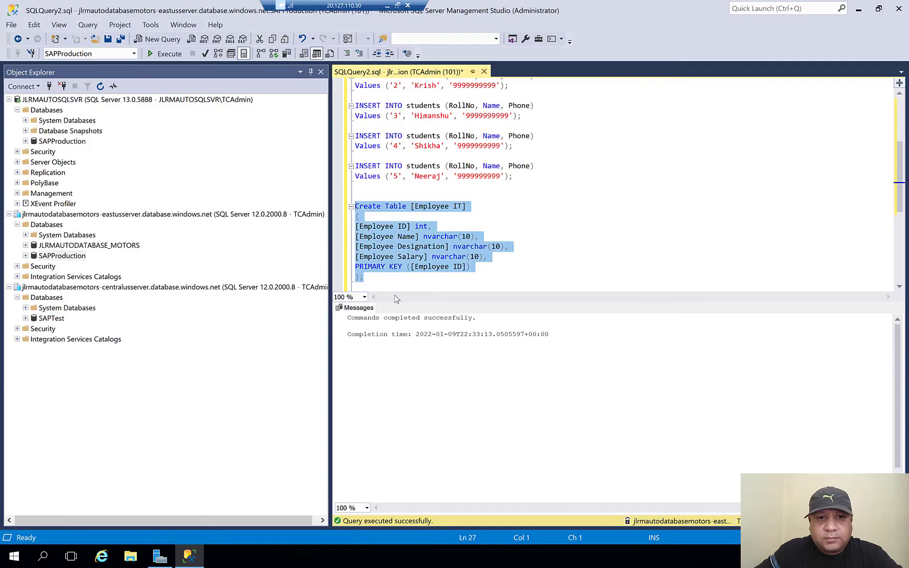
{"action": "left_click", "coordinate": [393, 284]}
{"action": "key", "text": "Return"}
{"action": "key", "text": "Return"}
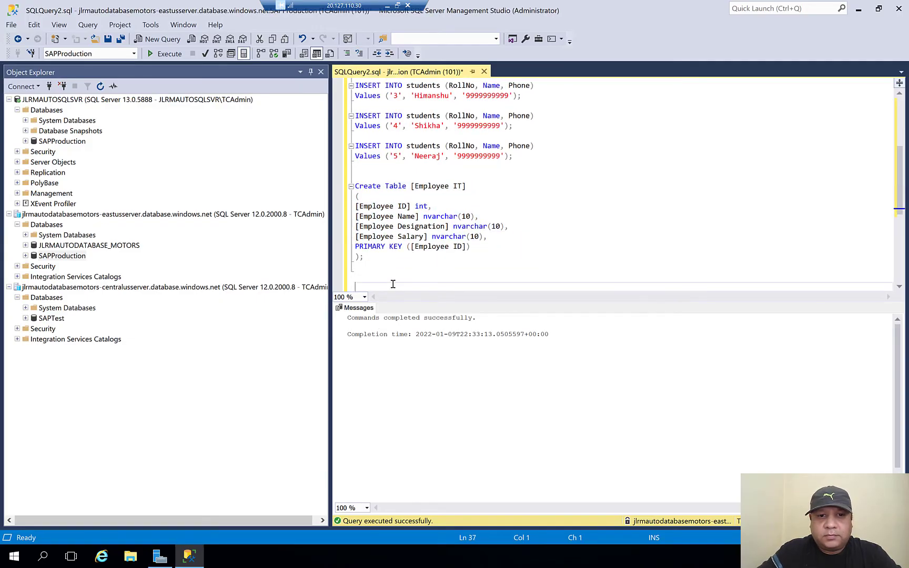
{"action": "key", "text": "ctrl+v"}
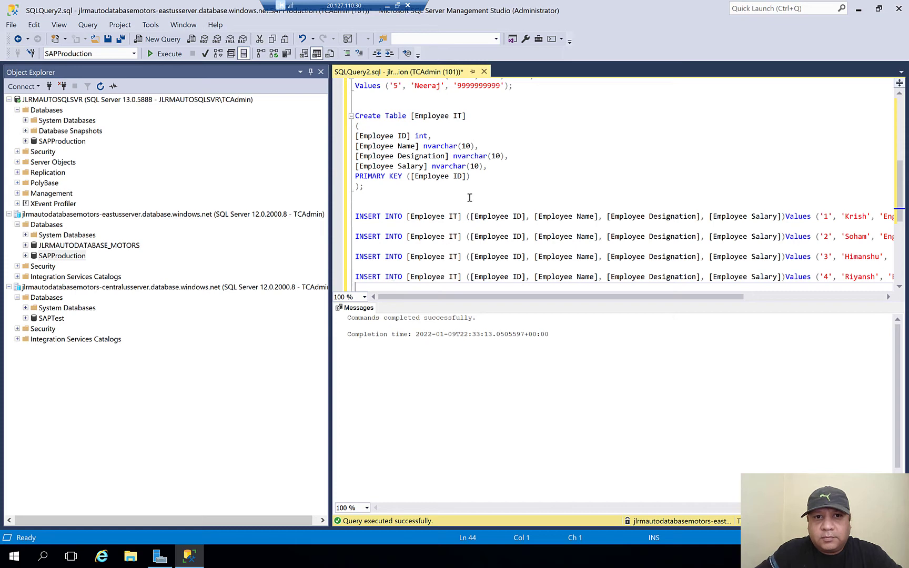
Step: Add Select * from [Employee IT] above the INSERT statements in SQLQuery2.sql and run only that query
{"action": "left_click", "coordinate": [387, 203]}
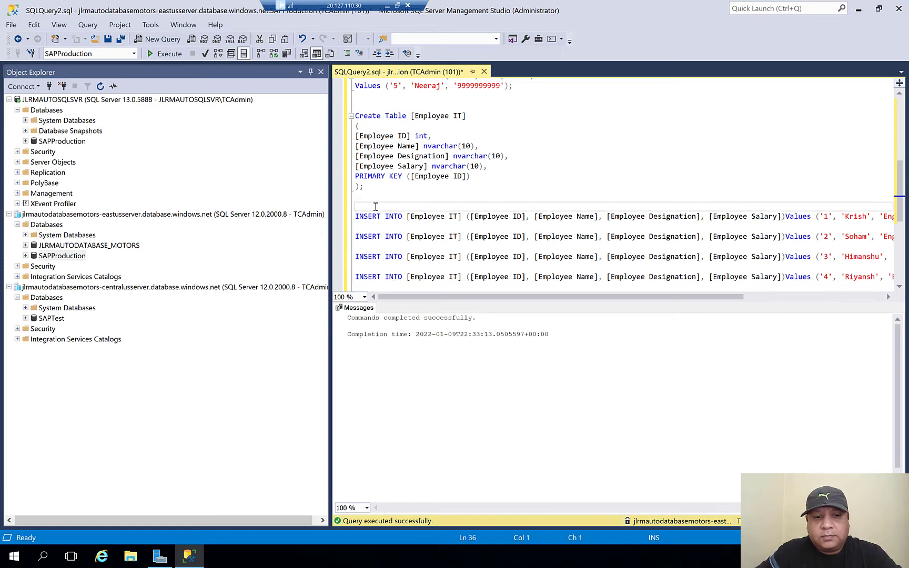
{"action": "type", "text": "Select "}
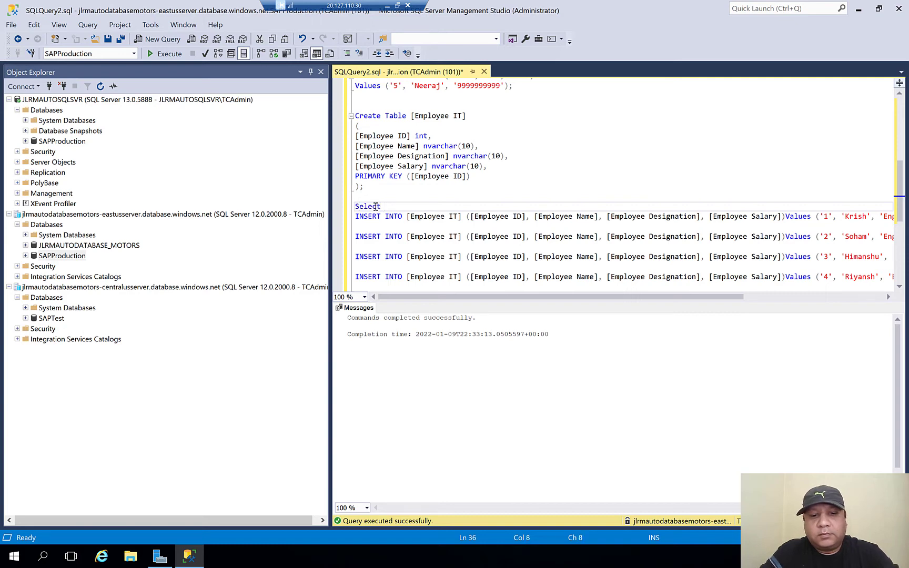
{"action": "type", "text": "* "}
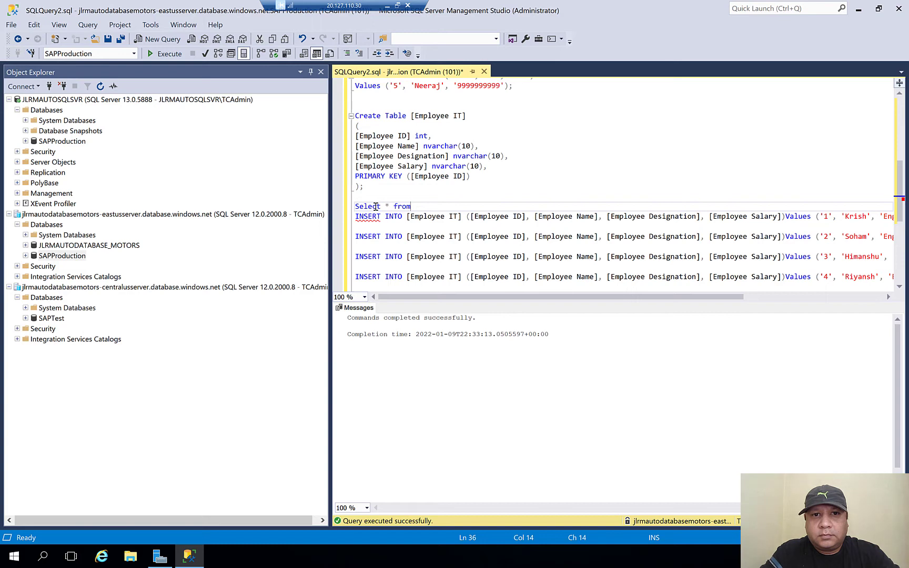
{"action": "type", "text": "from [Employe"}
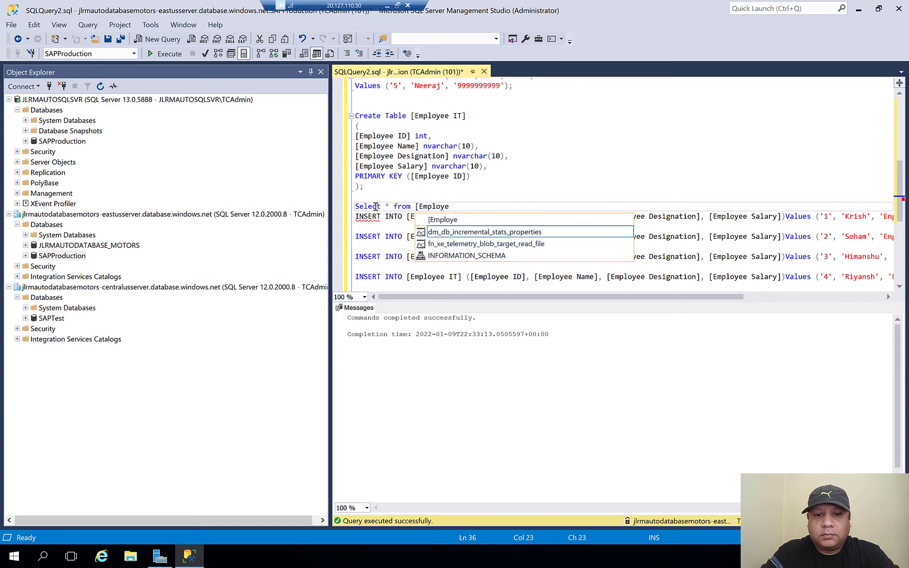
{"action": "type", "text": "e IT]"}
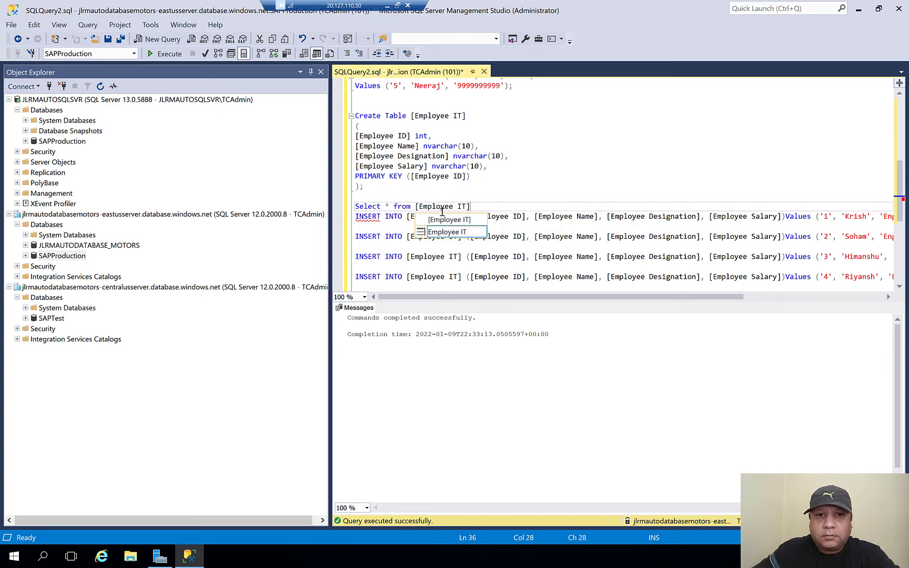
{"action": "left_click_drag", "start_coordinate": [481, 209], "coordinate": [347, 209]}
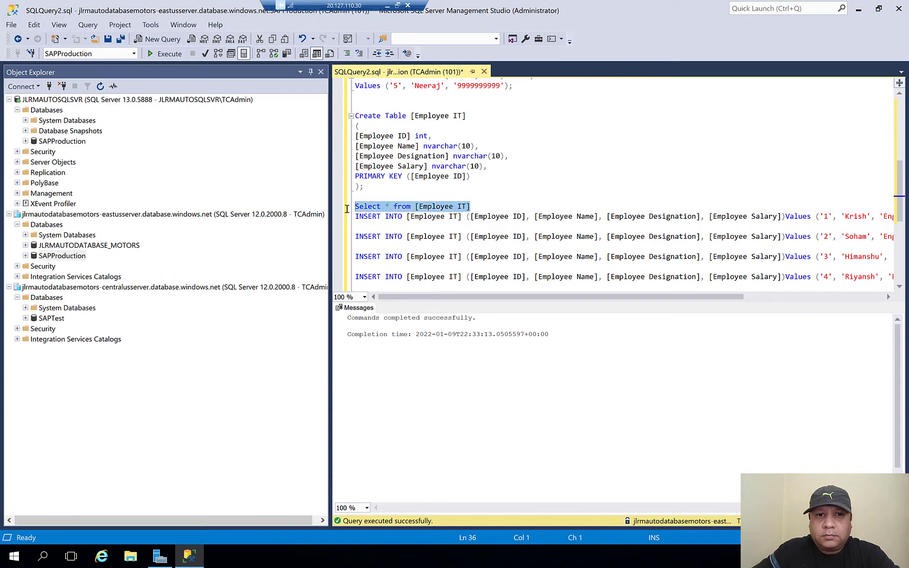
{"action": "left_click", "coordinate": [169, 57]}
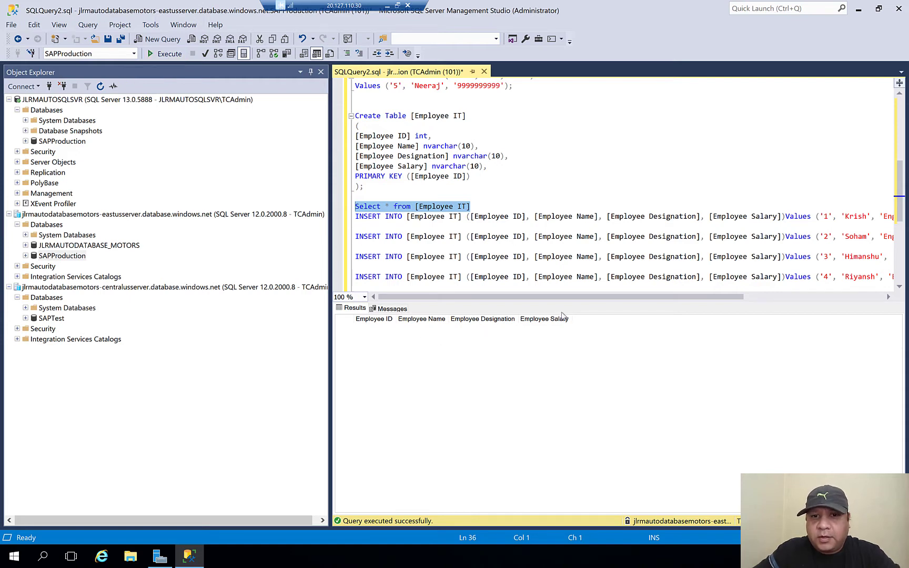
Step: Execute the INSERT statements for Employee ID 1 to 3 and query the [Employee IT] table again
{"action": "left_click_drag", "start_coordinate": [556, 295], "coordinate": [709, 270]}
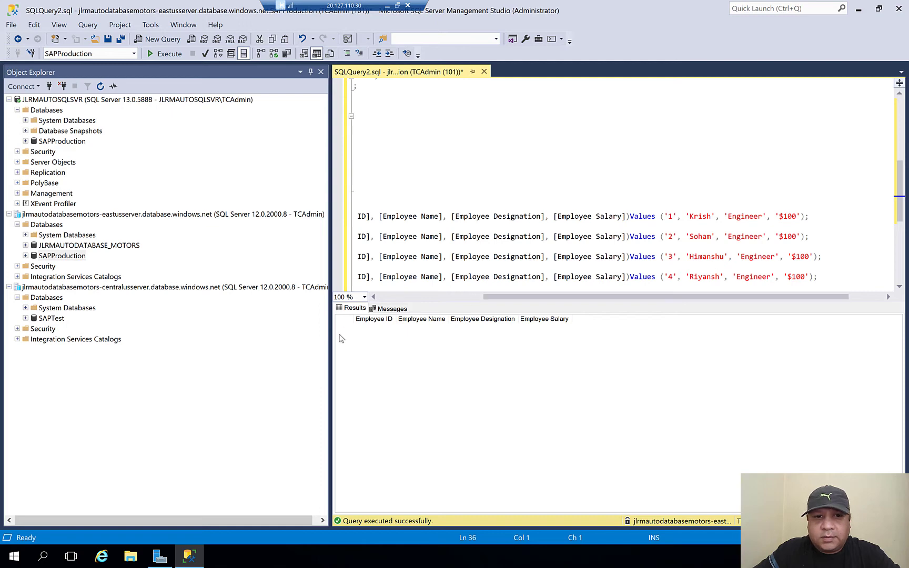
{"action": "left_click_drag", "start_coordinate": [331, 341], "coordinate": [198, 348]}
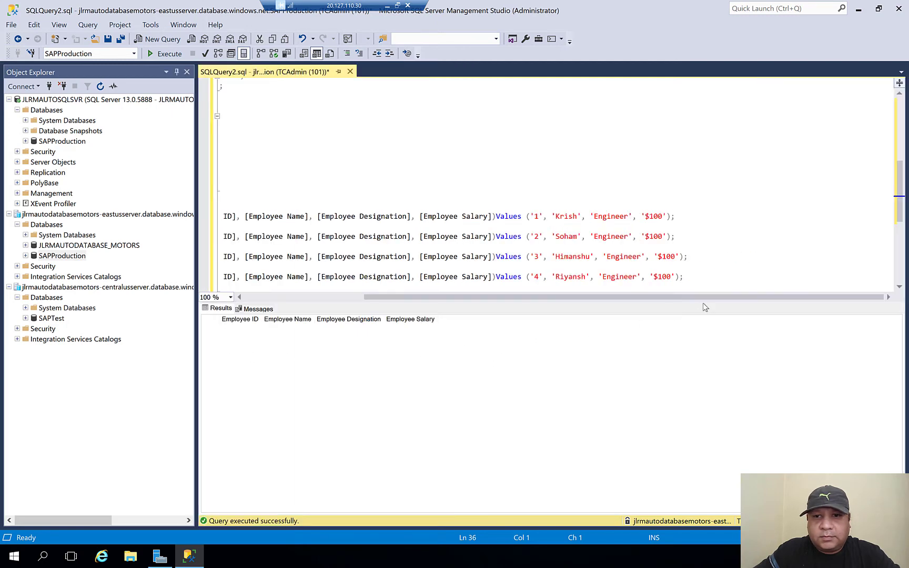
{"action": "left_click", "coordinate": [290, 297]}
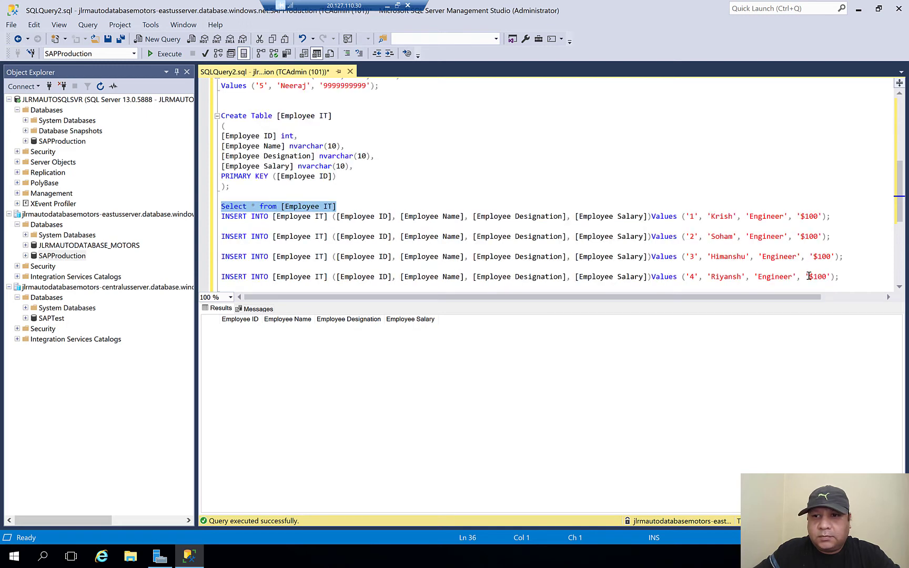
{"action": "left_click_drag", "start_coordinate": [844, 256], "coordinate": [221, 216]}
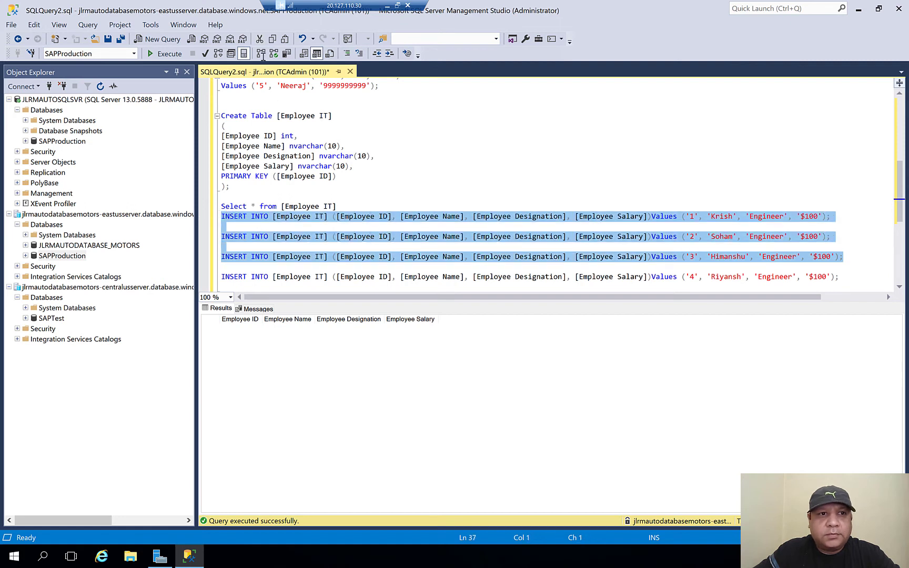
{"action": "left_click", "coordinate": [170, 54]}
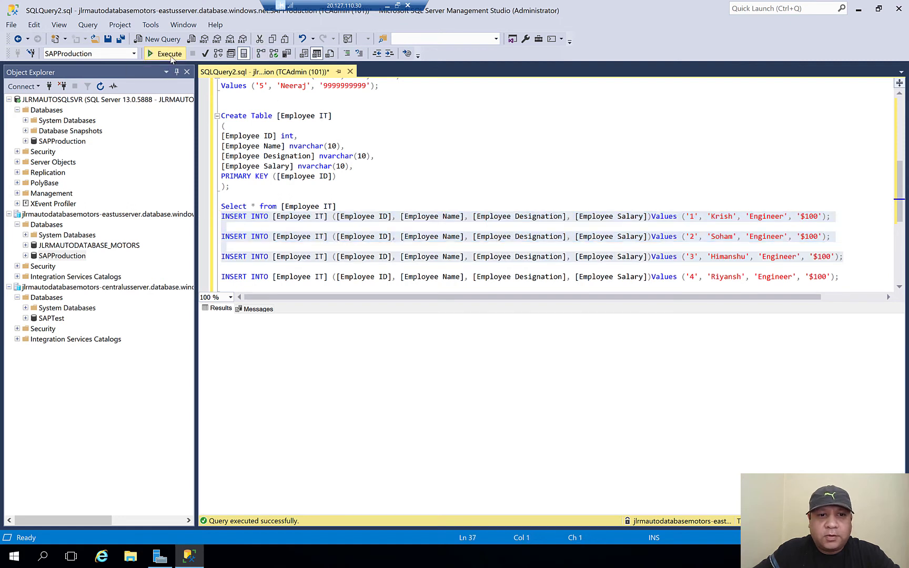
{"action": "left_click_drag", "start_coordinate": [348, 207], "coordinate": [226, 211]}
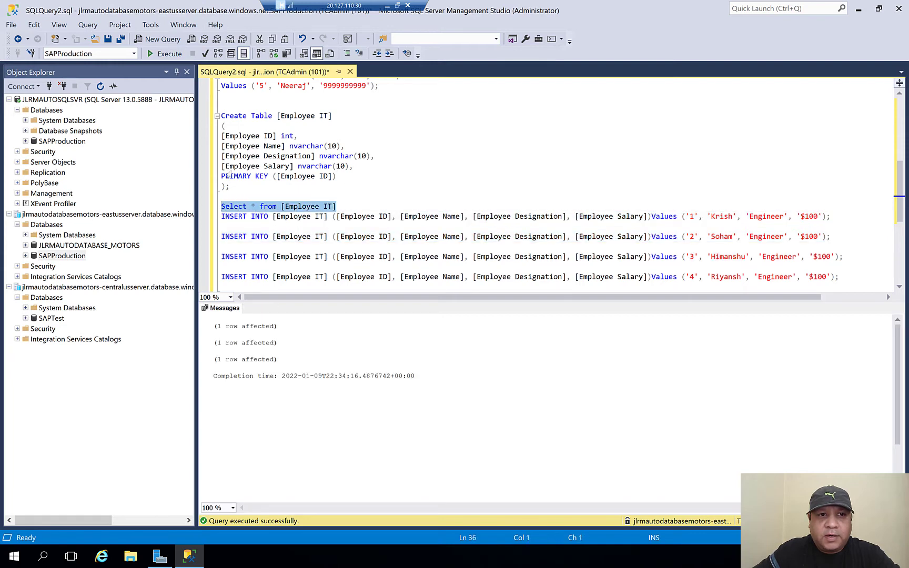
{"action": "left_click", "coordinate": [164, 57]}
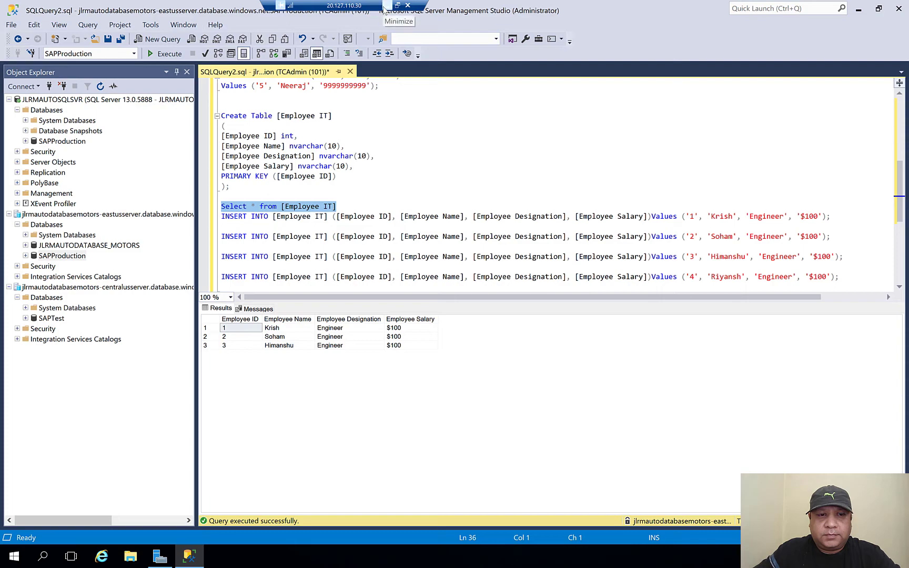
Step: Switch to the Azure portal and start a new sync group from SAPProduction's Sync to other databases page
{"action": "left_click", "coordinate": [385, 9]}
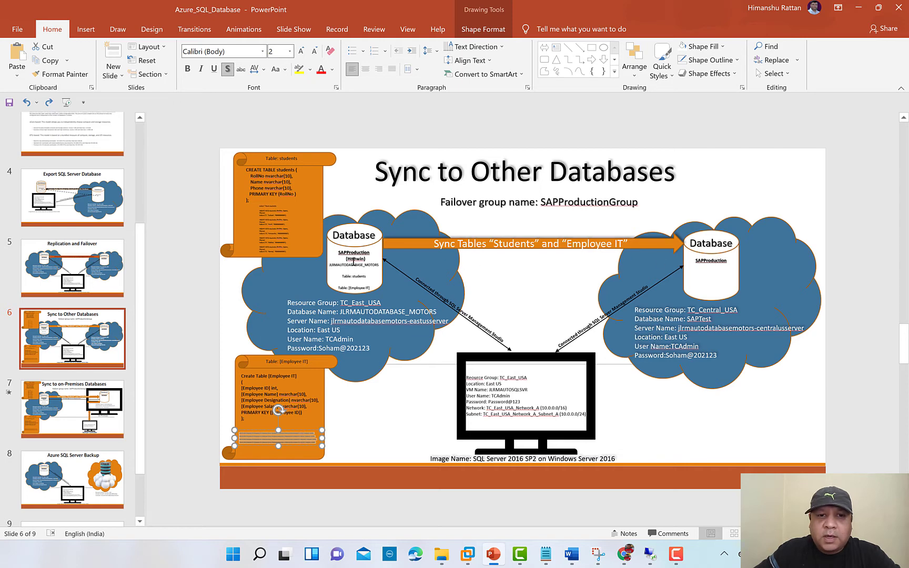
{"action": "left_click", "coordinate": [727, 249]}
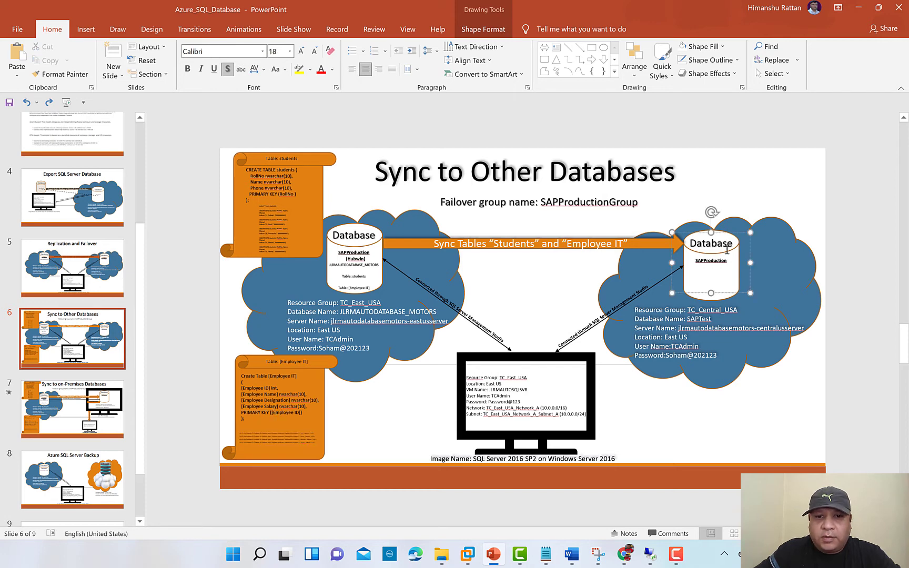
{"action": "left_click", "coordinate": [624, 554]}
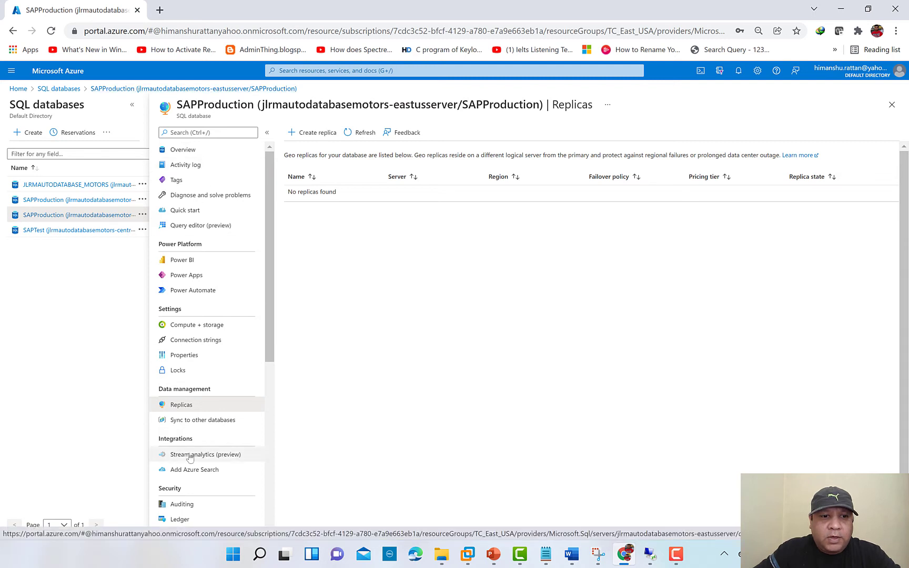
{"action": "left_click", "coordinate": [202, 421]}
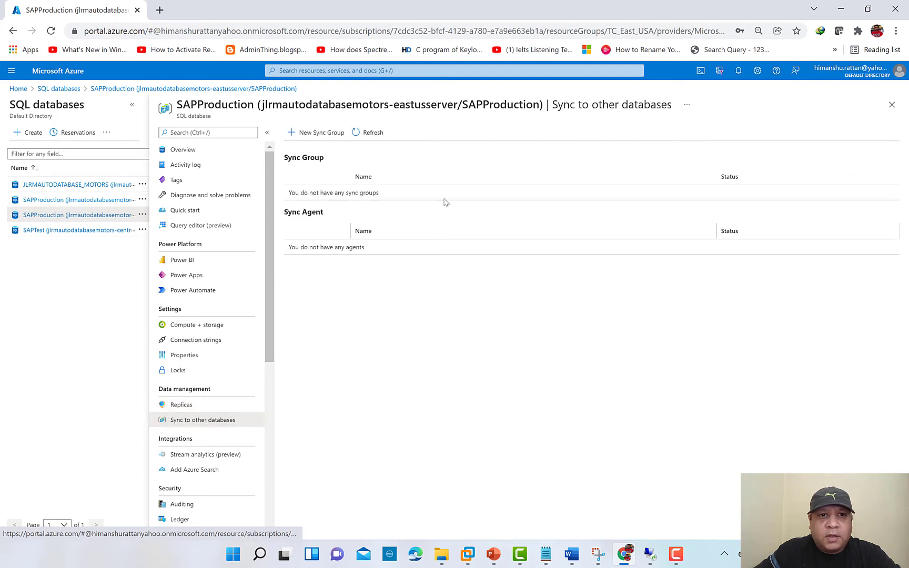
{"action": "left_click", "coordinate": [325, 134]}
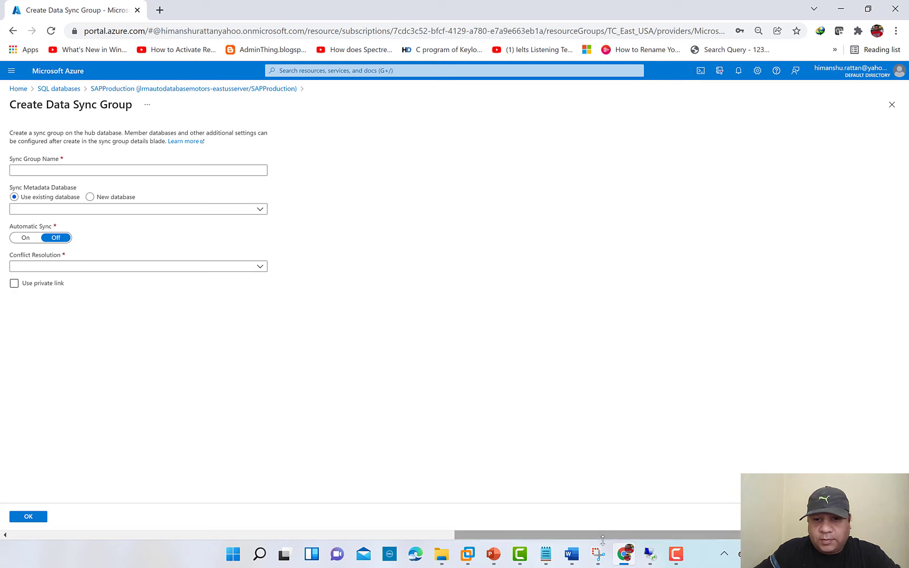
Step: Switch to PowerPoint and change "Failover group name" to "Sync group name" on the Sync to Other Databases slide
{"action": "left_click", "coordinate": [494, 554]}
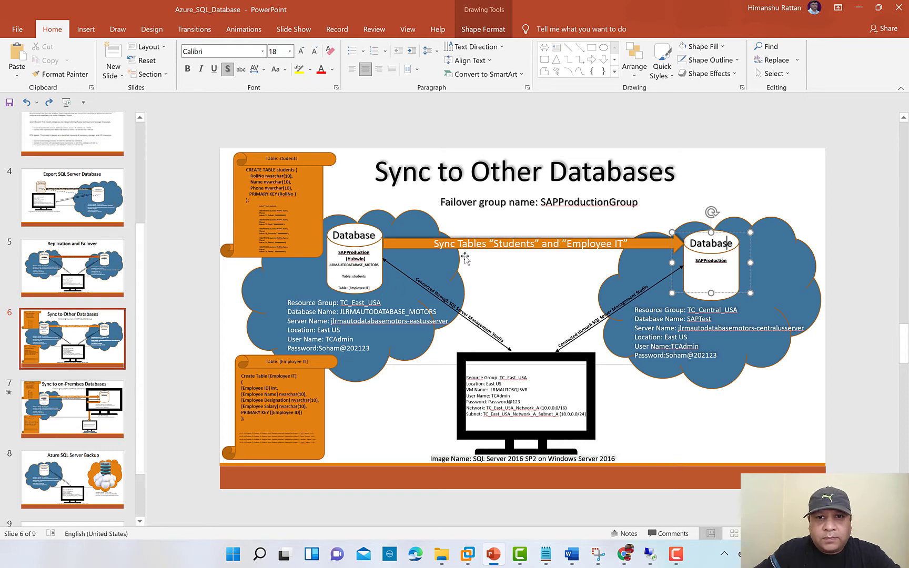
{"action": "double_click", "coordinate": [605, 203]}
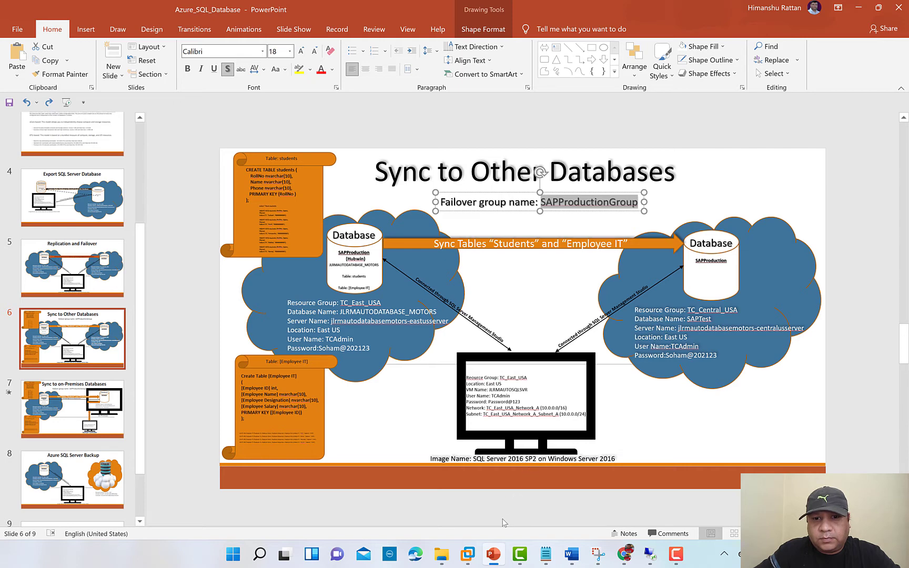
{"action": "left_click", "coordinate": [621, 555]}
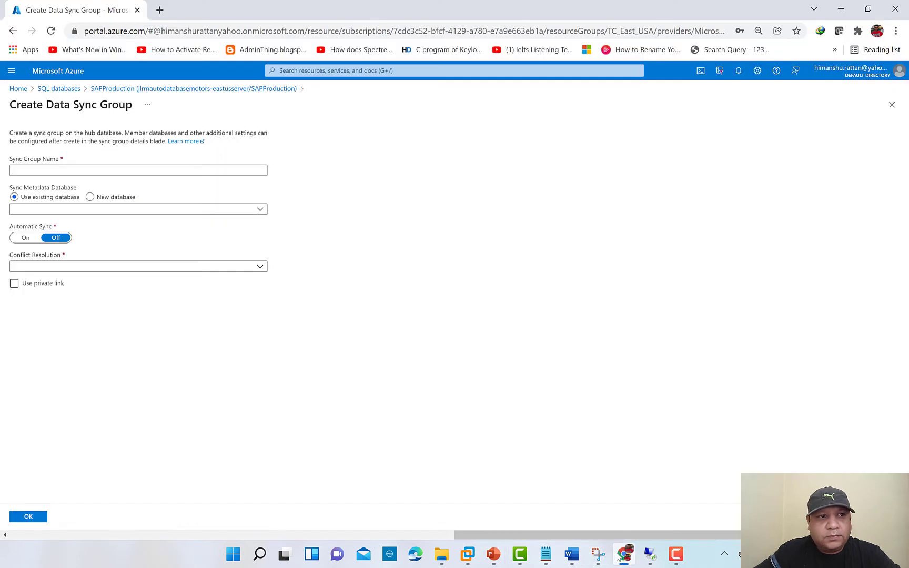
{"action": "left_click", "coordinate": [621, 555]}
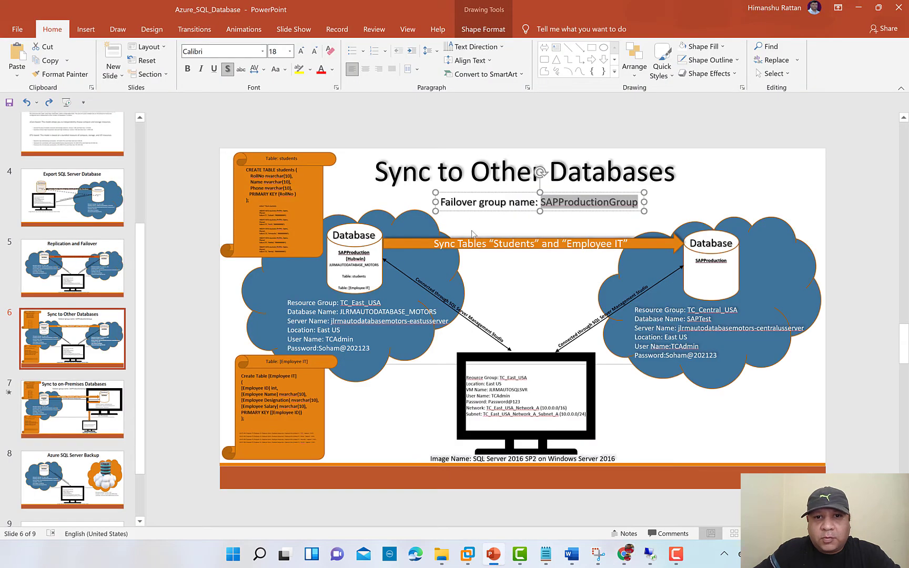
{"action": "double_click", "coordinate": [463, 207]}
{"action": "type", "text": "Sync"}
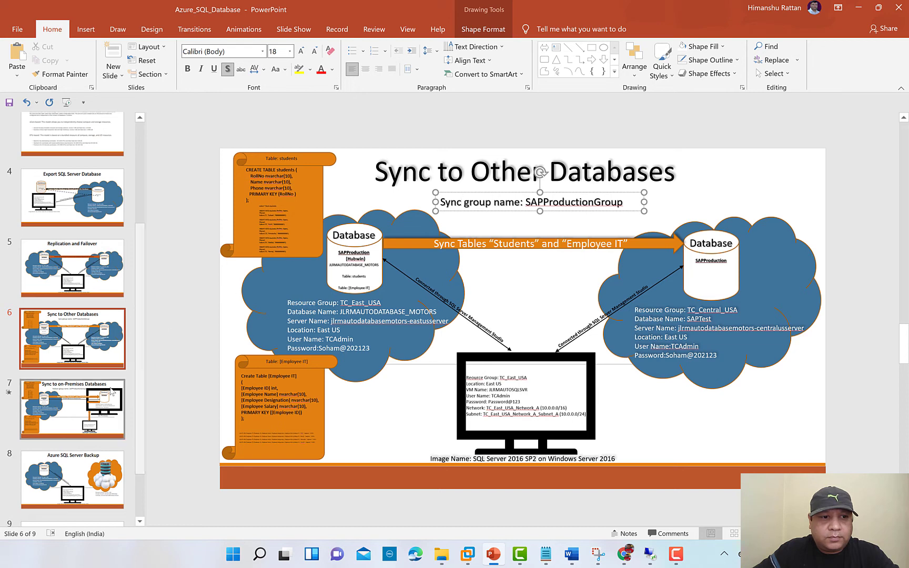
Step: Replace the word Failover with Sync in the group name label on the Sync to on-Premises Databases slide
{"action": "left_click", "coordinate": [67, 411]}
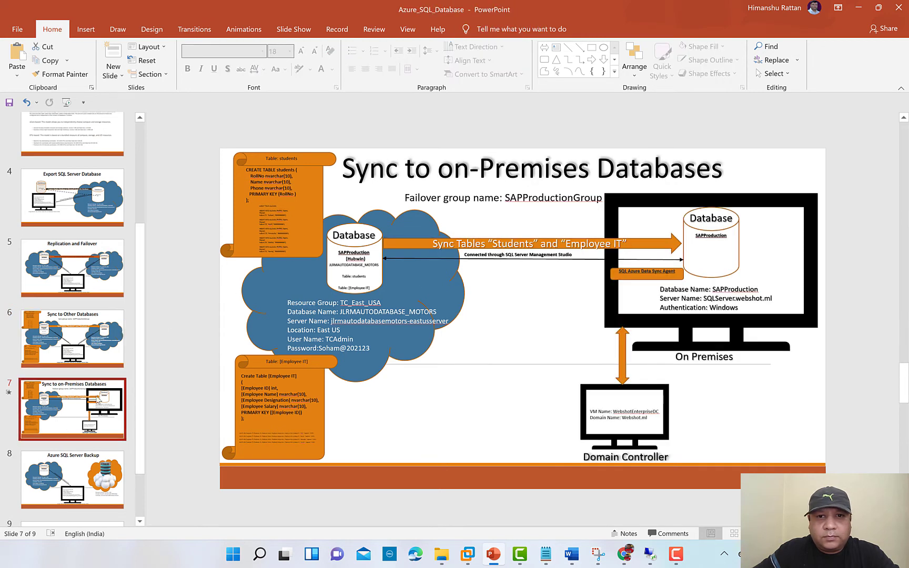
{"action": "double_click", "coordinate": [410, 200]}
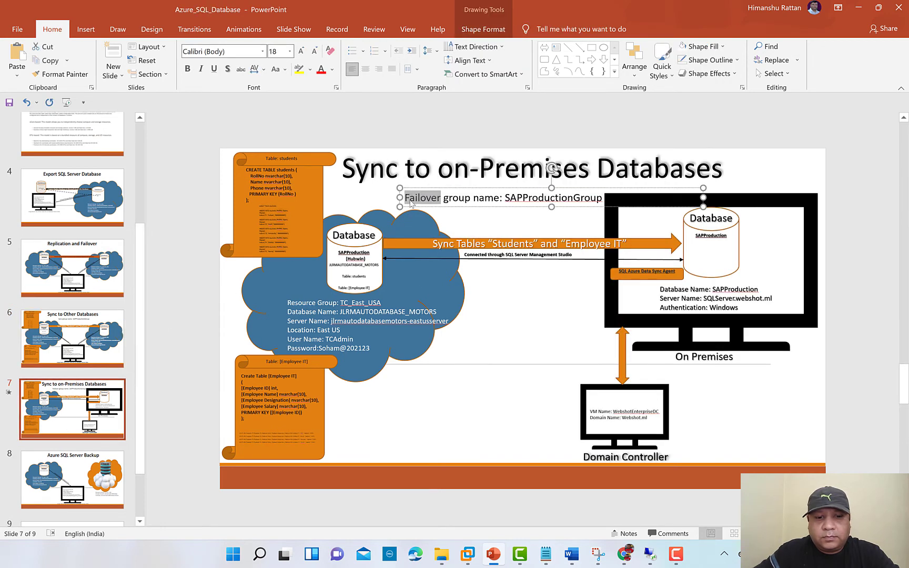
{"action": "type", "text": "Sync"}
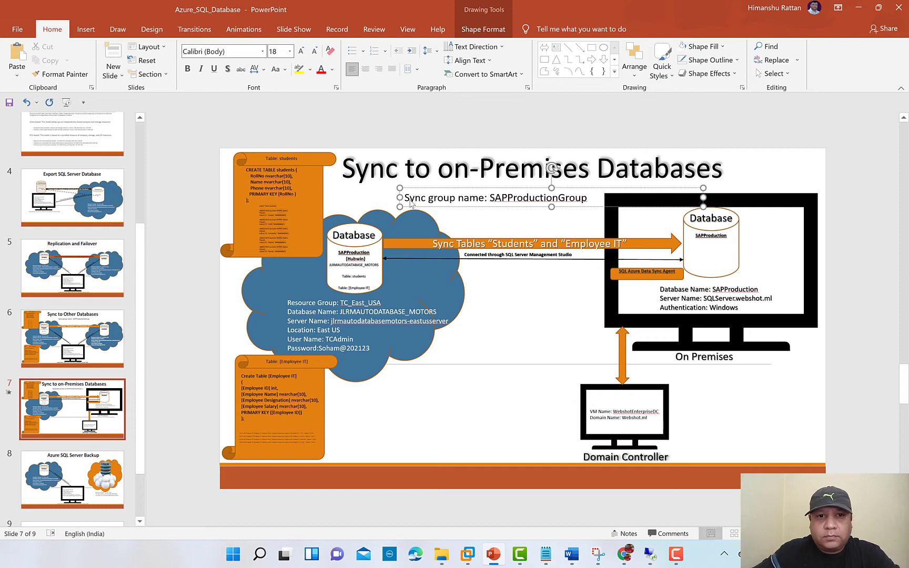
Step: Copy the group name SAPProductionGroup from the Sync to Other Databases slide and save the presentation
{"action": "left_click", "coordinate": [78, 310]}
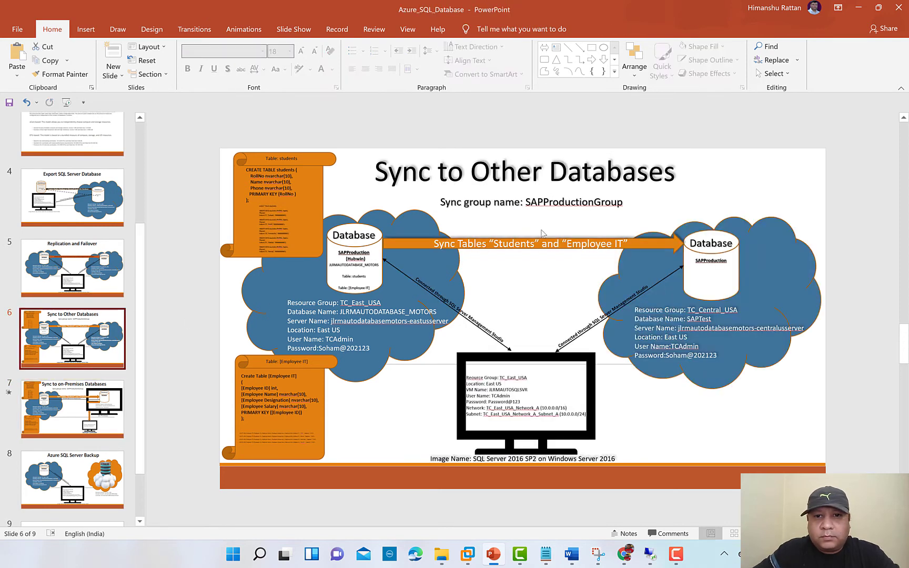
{"action": "double_click", "coordinate": [564, 203]}
{"action": "key", "text": "ctrl+c"}
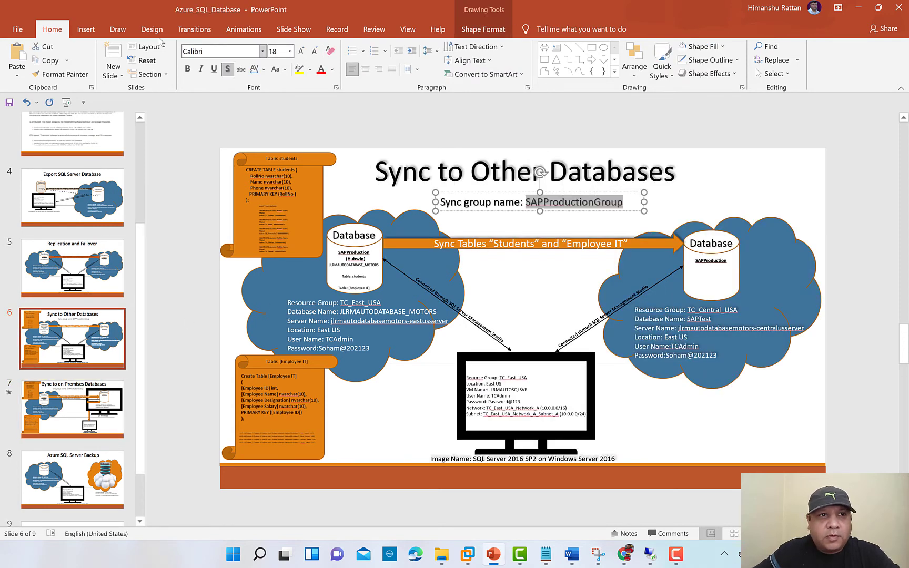
{"action": "left_click", "coordinate": [18, 32]}
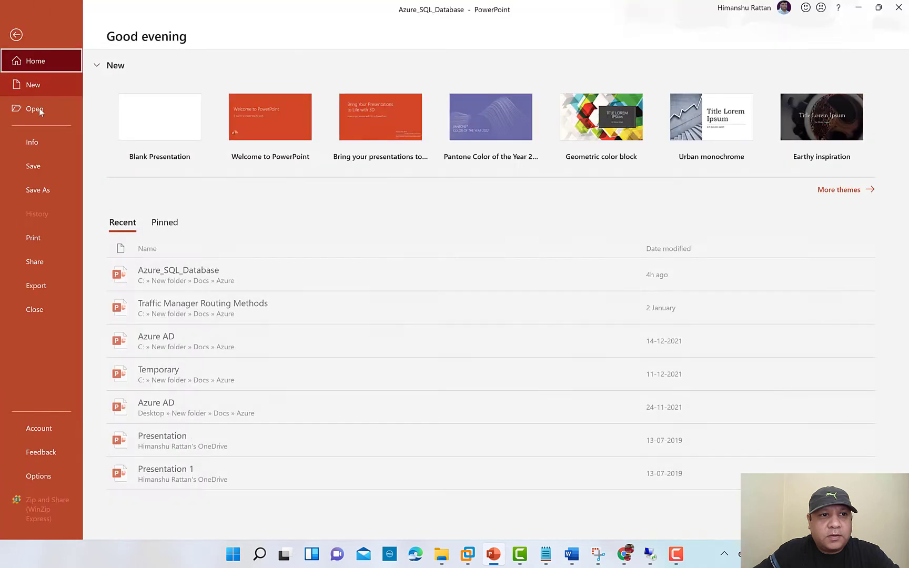
{"action": "left_click", "coordinate": [37, 163]}
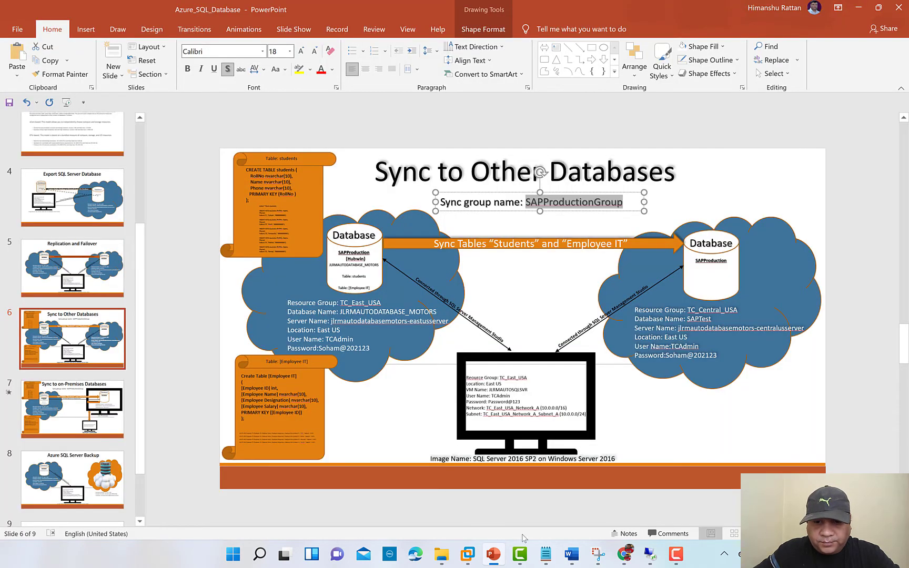
Step: Back in the Azure portal, name the sync group SAPProductionGroup and choose the existing SAPProduction database on jlrmautodatabasemotors-eastusserver for sync metadata
{"action": "left_click", "coordinate": [628, 550]}
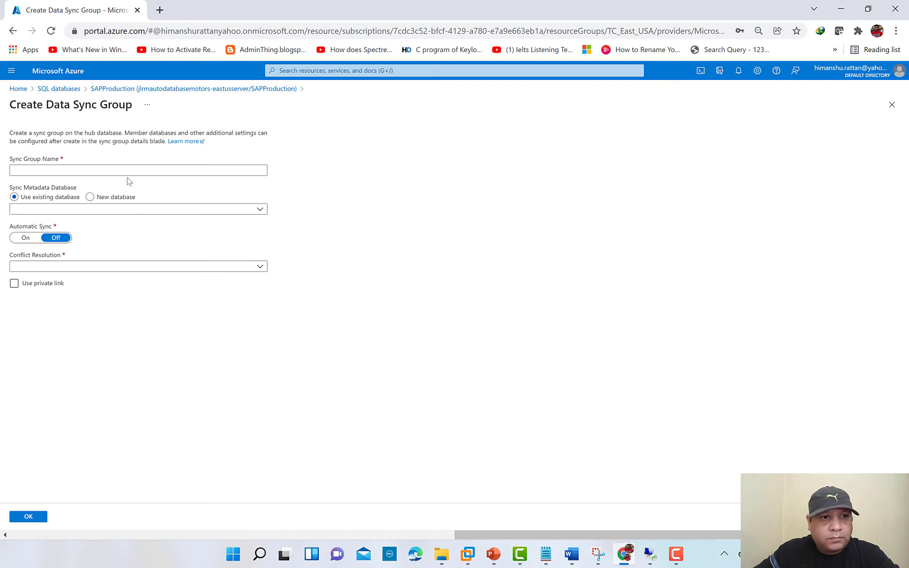
{"action": "left_click", "coordinate": [115, 167]}
{"action": "key", "text": "ctrl+v"}
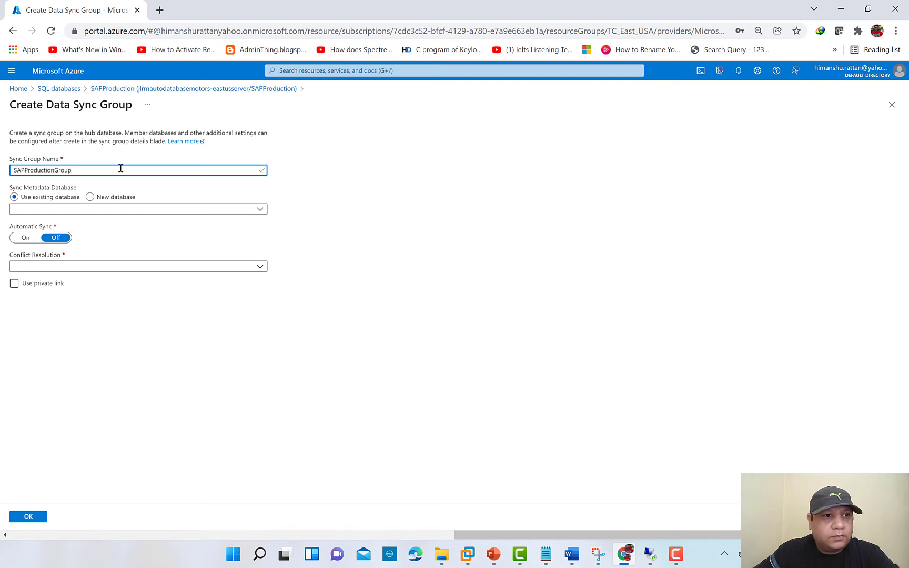
{"action": "left_click", "coordinate": [54, 210]}
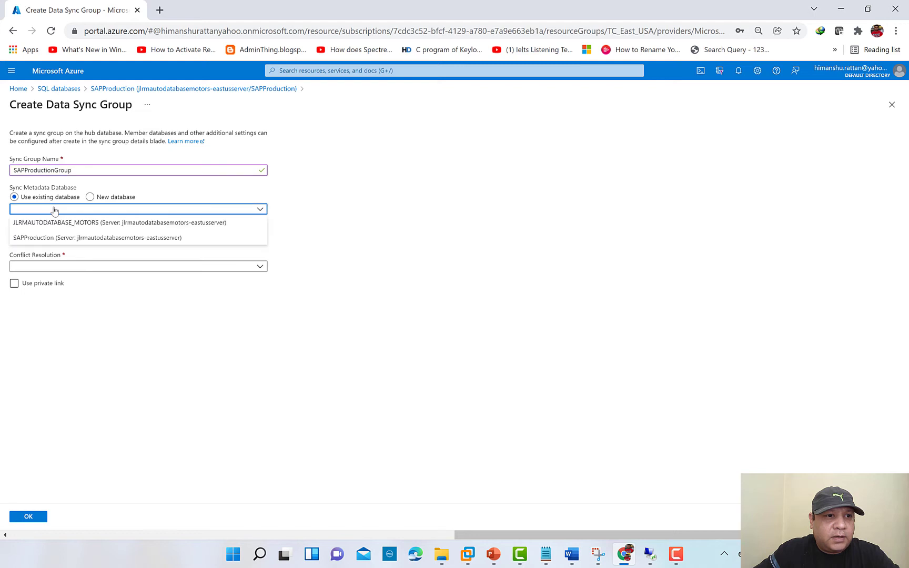
{"action": "left_click", "coordinate": [54, 239]}
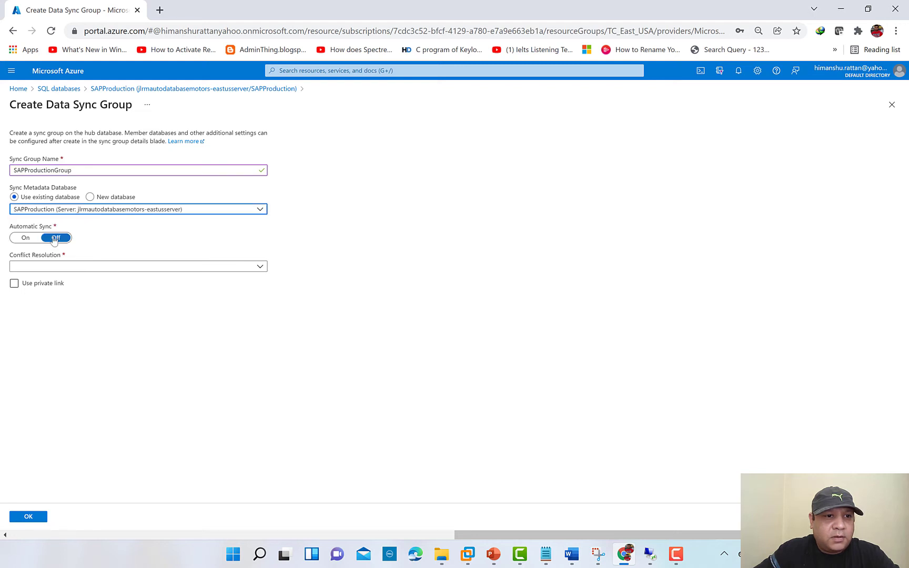
Step: Set the sync group's conflict resolution to Hub win and create the sync group
{"action": "left_click", "coordinate": [60, 268]}
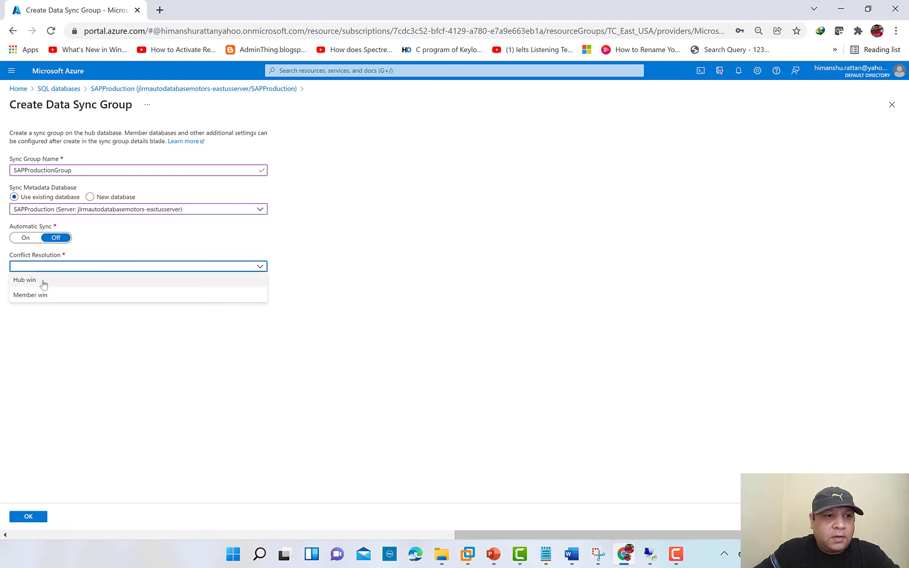
{"action": "left_click", "coordinate": [43, 284]}
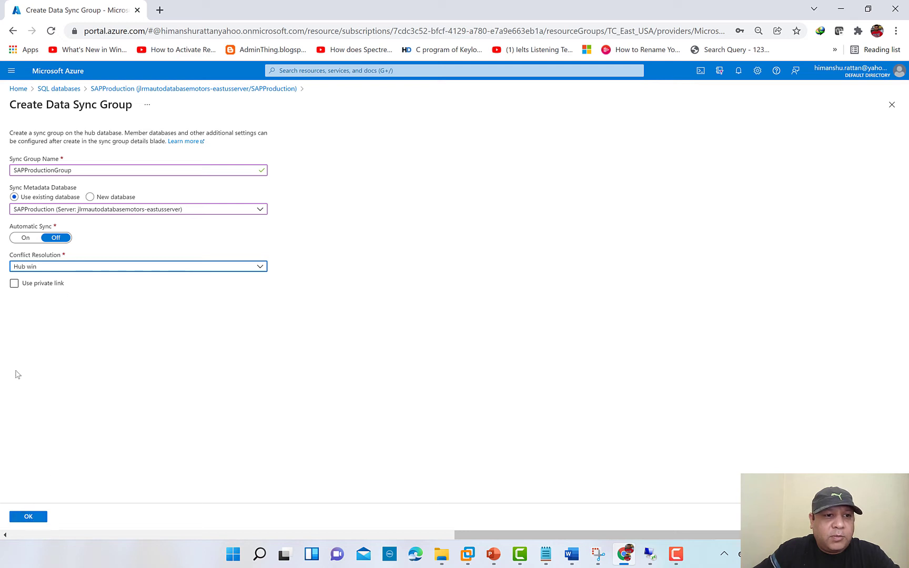
{"action": "left_click", "coordinate": [45, 284]}
{"action": "left_click", "coordinate": [35, 520]}
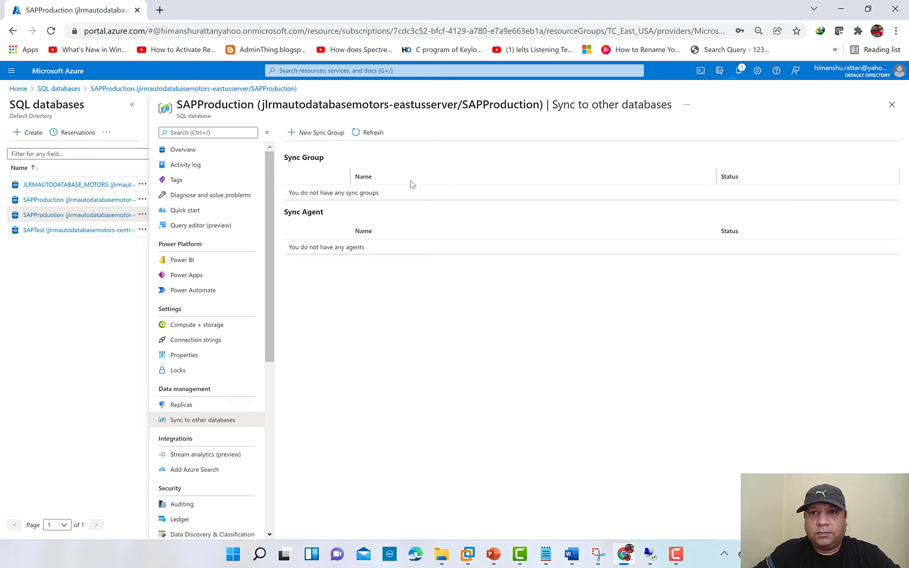
Step: Refresh the sync group list and open the member database selection of SAPProductionGroup
{"action": "left_click", "coordinate": [377, 141]}
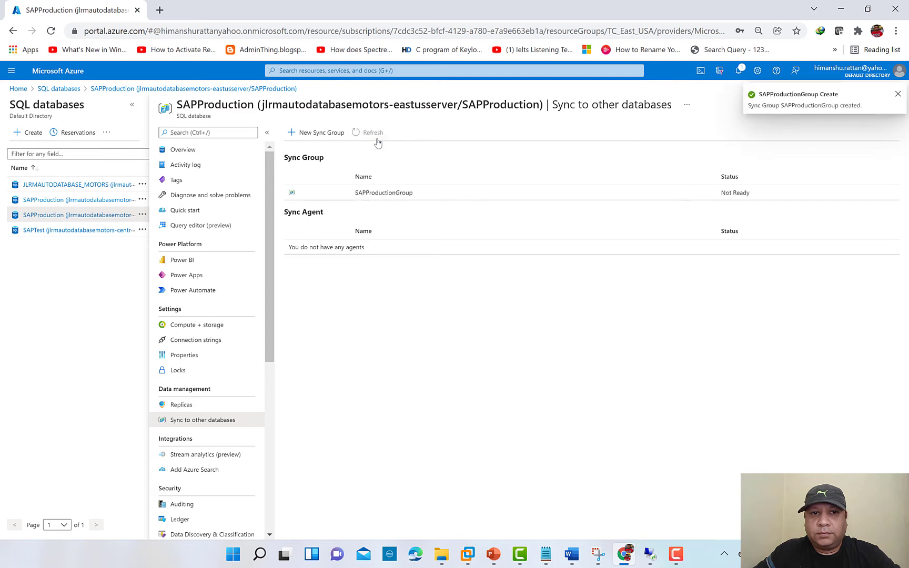
{"action": "left_click", "coordinate": [398, 199]}
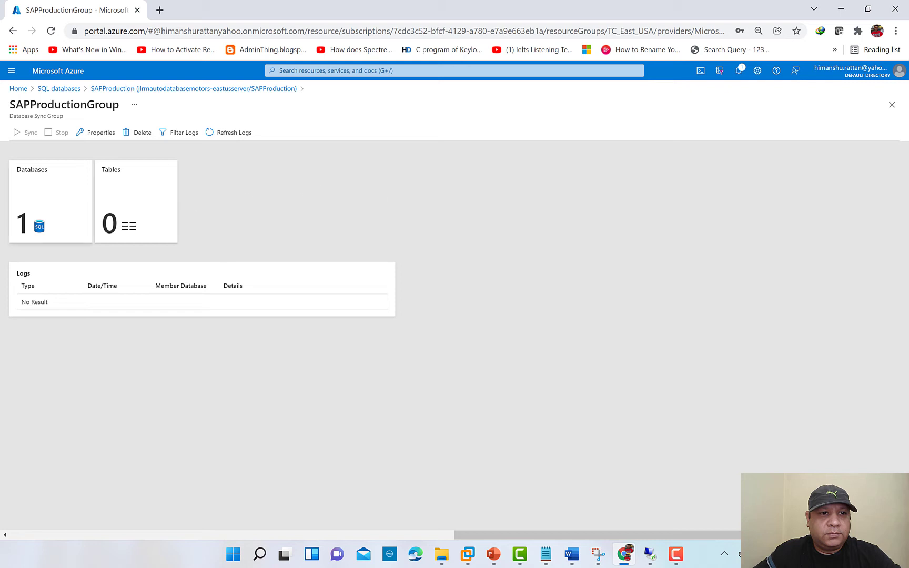
{"action": "left_click", "coordinate": [60, 197]}
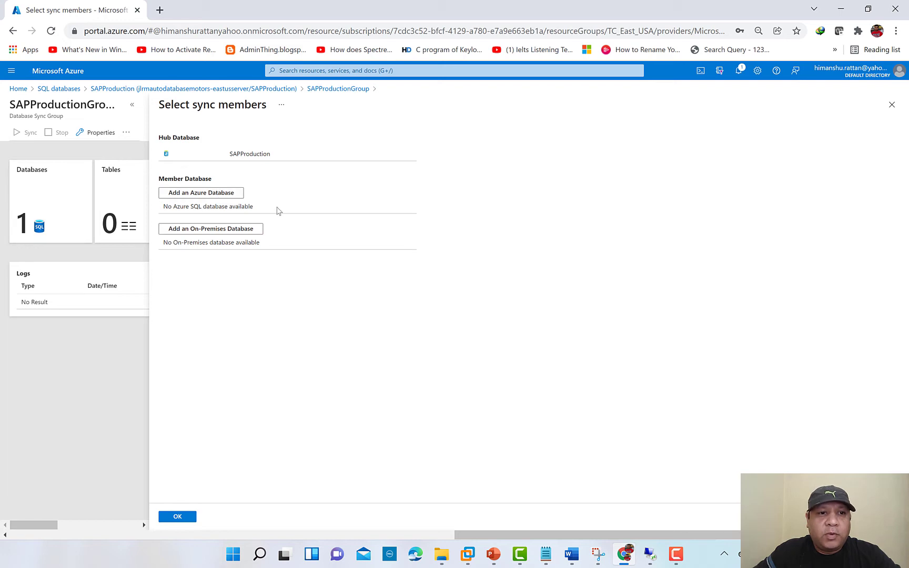
Step: Switch to PowerPoint and review the source and target databases on the Sync to Other Databases slide
{"action": "left_click", "coordinate": [494, 554]}
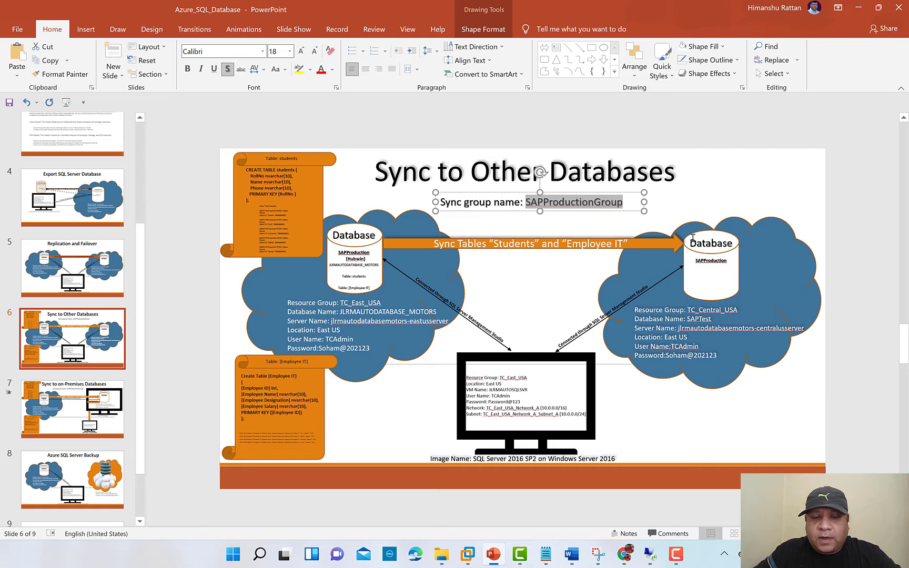
{"action": "left_click", "coordinate": [622, 554]}
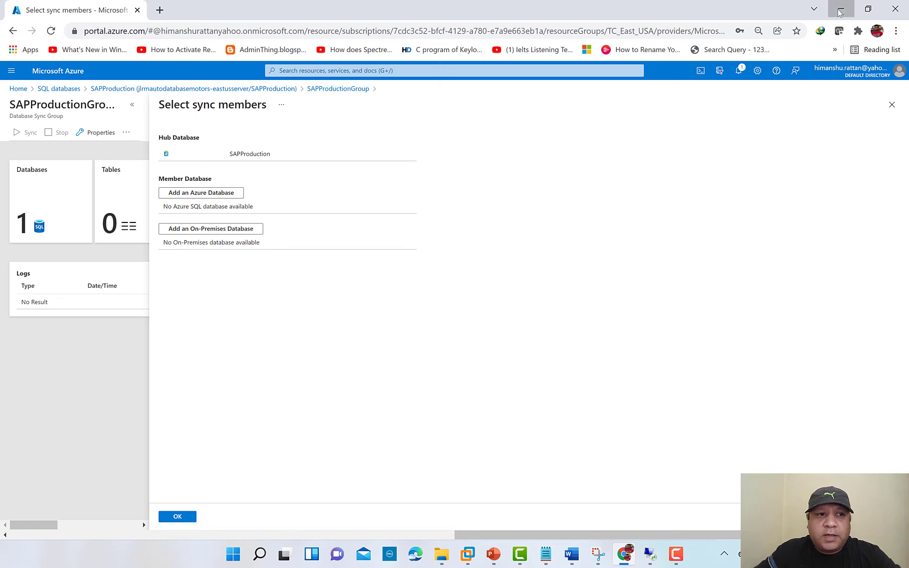
{"action": "left_click", "coordinate": [840, 10]}
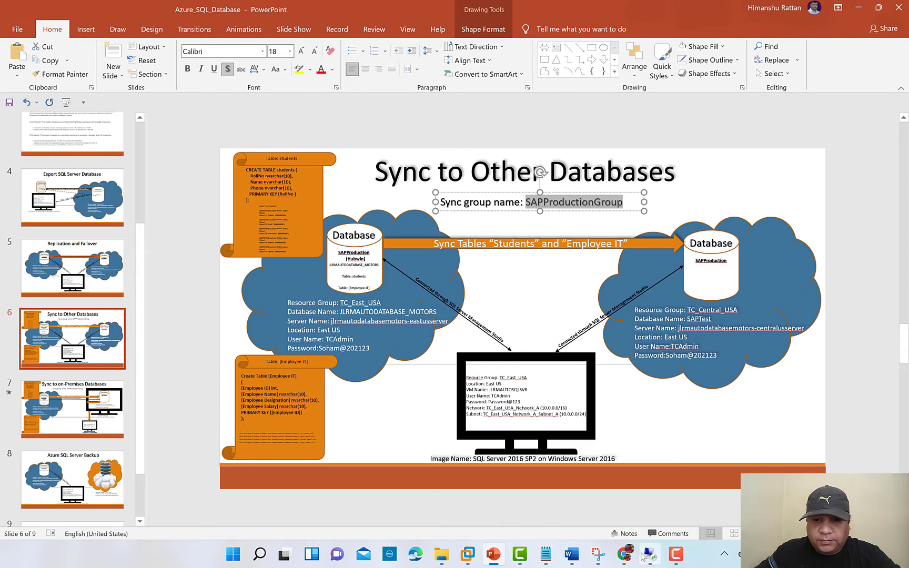
Step: Switch to Management Studio in the JLRMAUTOSQLSVR remote session and open a new query on SAPProduction of jlrmautodatabasemotors-centralusserver
{"action": "mouse_move", "coordinate": [644, 557]}
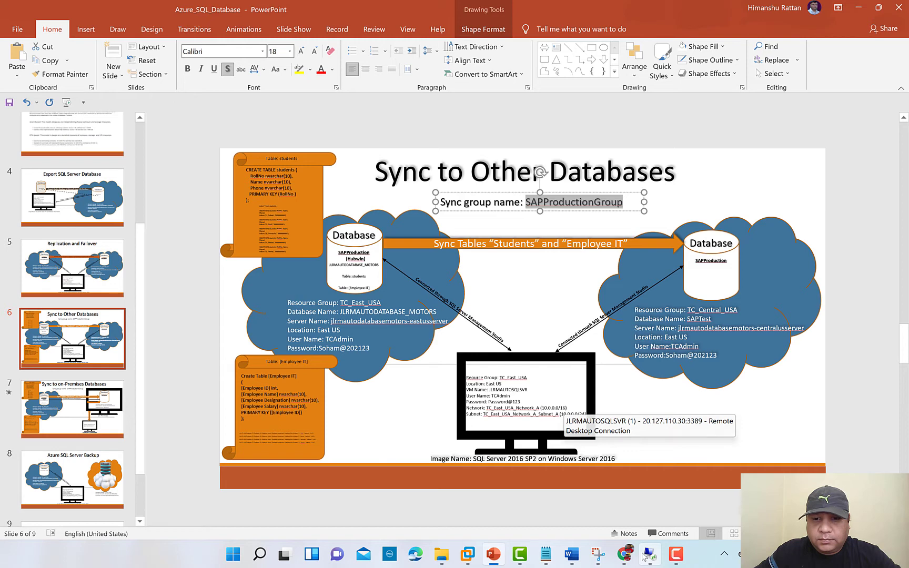
{"action": "left_click", "coordinate": [644, 556]}
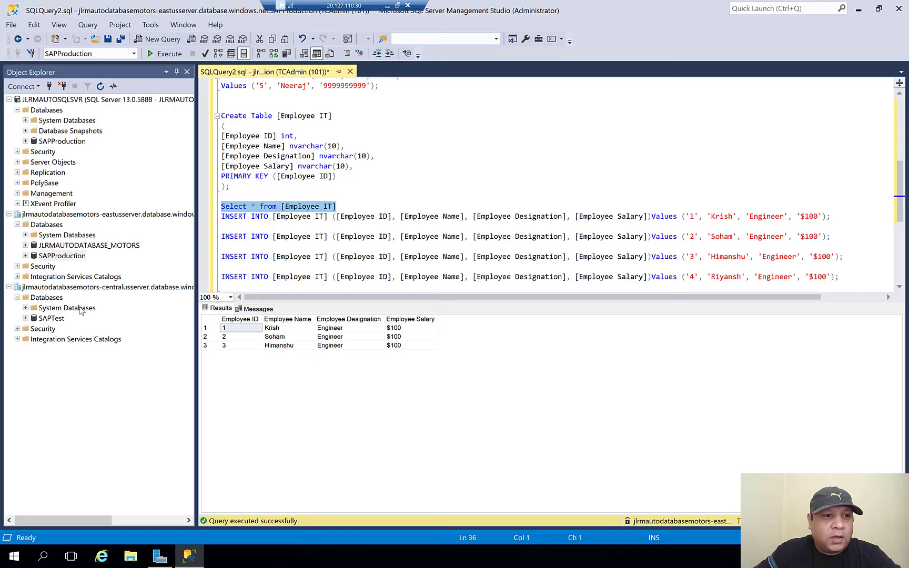
{"action": "left_click", "coordinate": [52, 319]}
{"action": "left_click", "coordinate": [163, 44]}
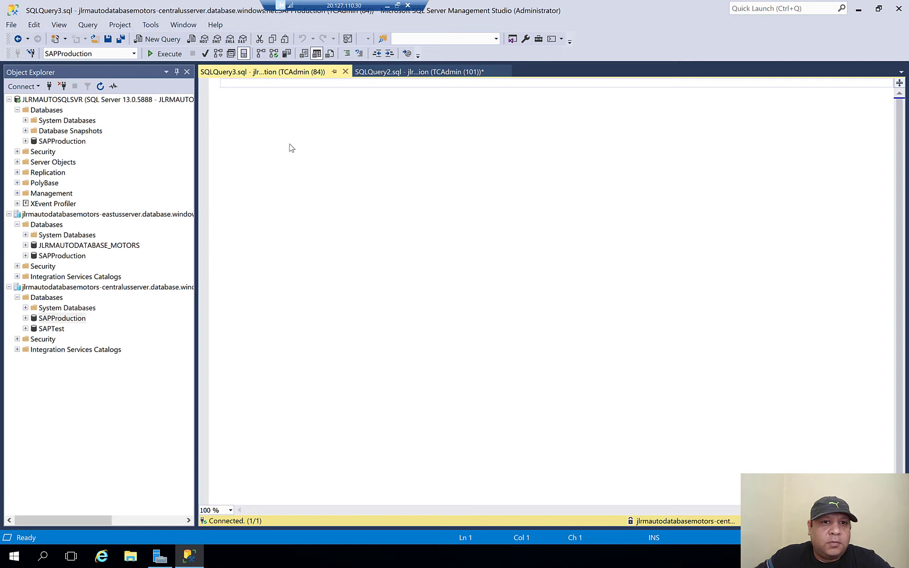
Step: Copy the students script, from CREATE TABLE through the third INSERT, from SQLQuery2 into the new SQLQuery3
{"action": "left_click", "coordinate": [392, 73]}
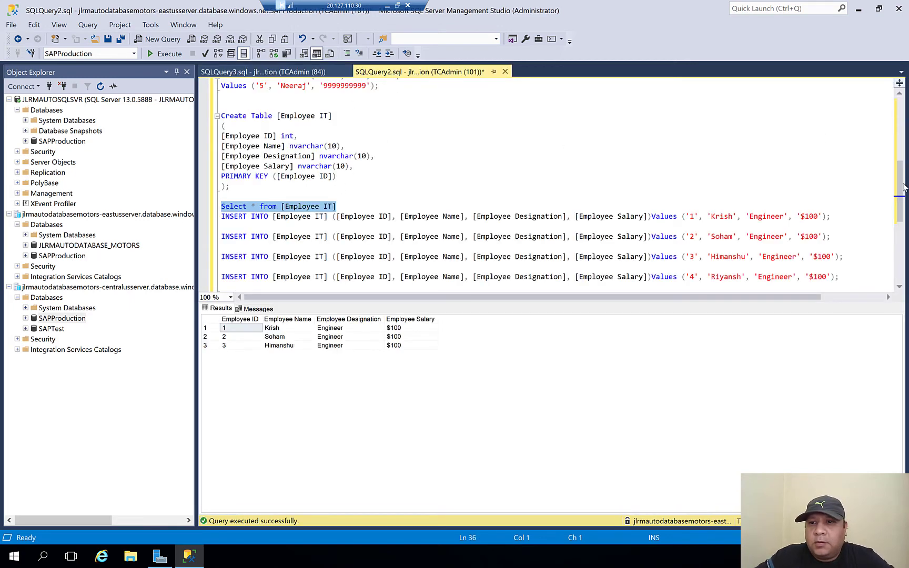
{"action": "scroll", "coordinate": [904, 186], "scroll_direction": "up", "scroll_amount": 8}
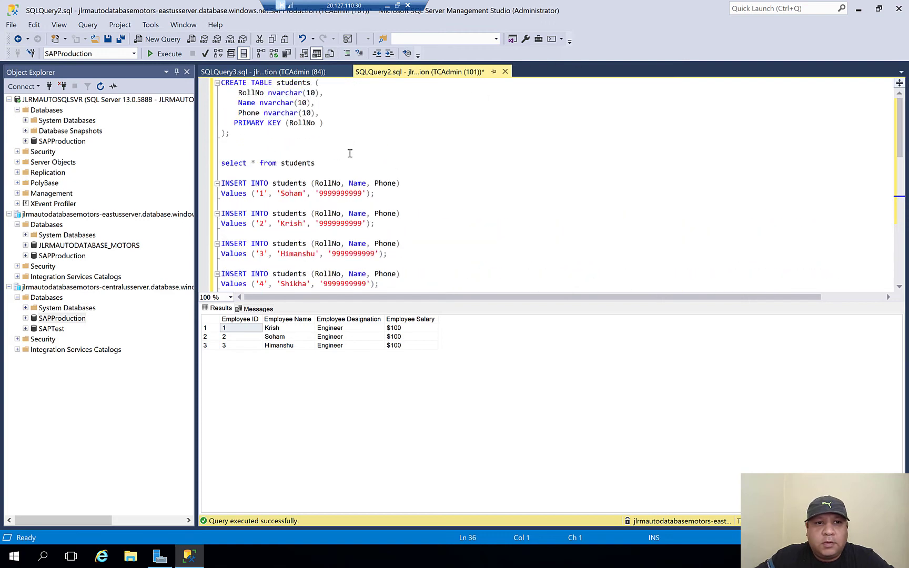
{"action": "left_click_drag", "start_coordinate": [389, 254], "coordinate": [220, 113]}
{"action": "left_click_drag", "start_coordinate": [193, 83], "coordinate": [193, 75]}
{"action": "key", "text": "ctrl+c"}
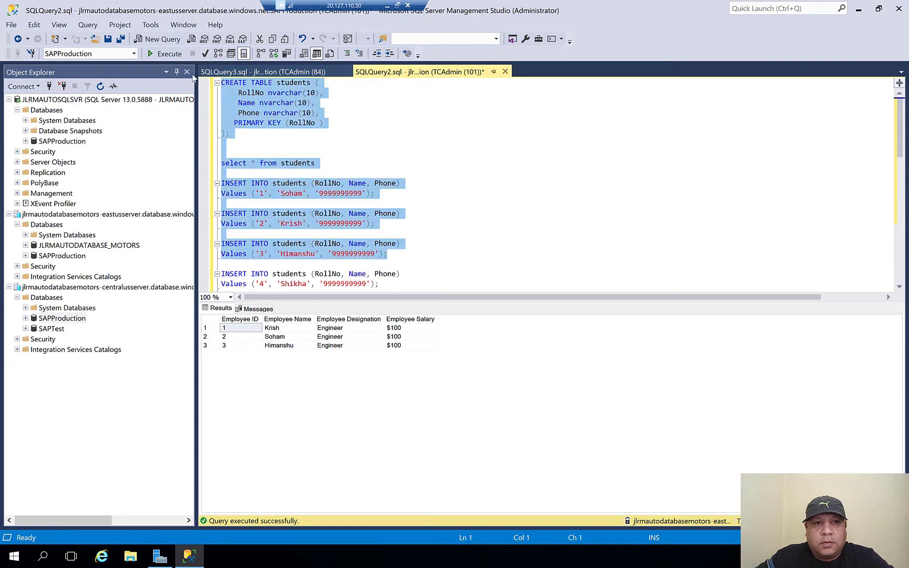
{"action": "left_click", "coordinate": [301, 72]}
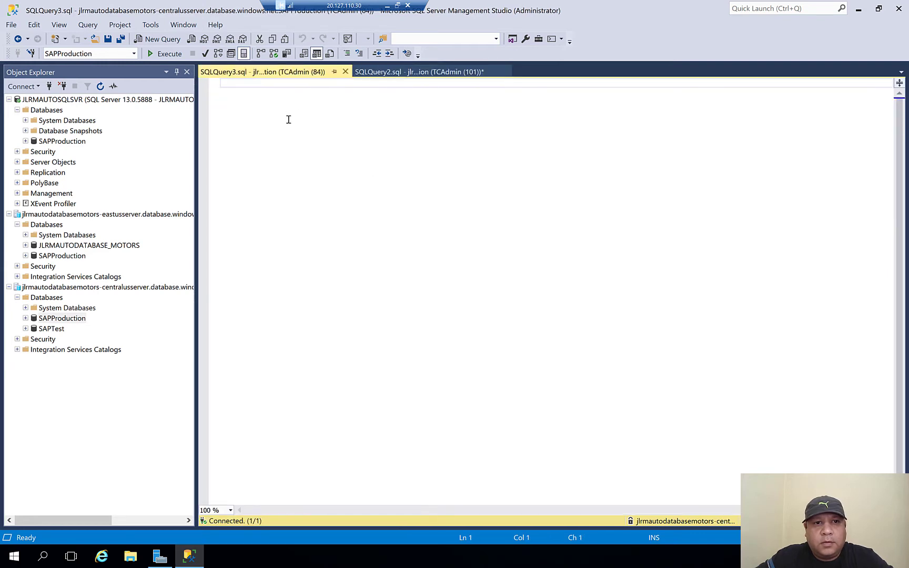
{"action": "key", "text": "ctrl+v"}
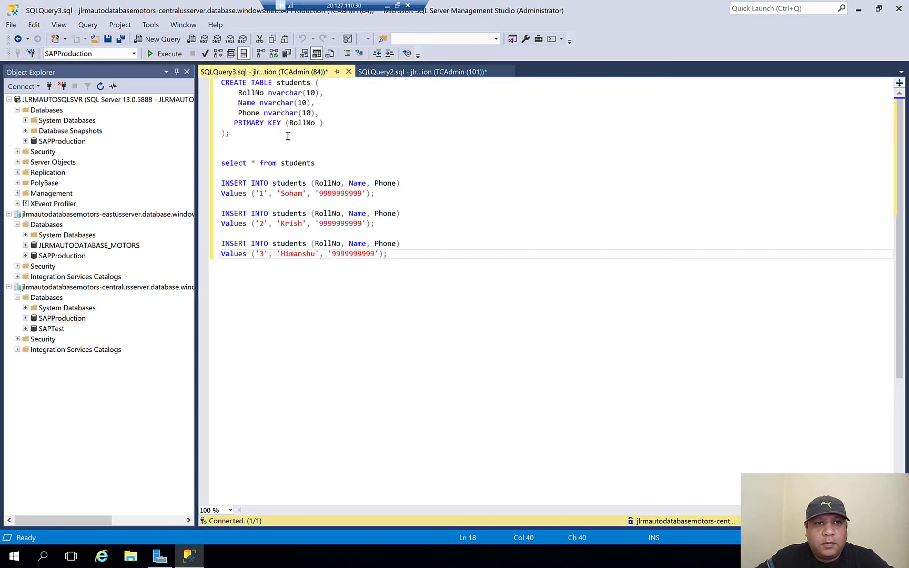
Step: Create the students table in the Central US SAPProduction database and query all its rows
{"action": "left_click_drag", "start_coordinate": [234, 133], "coordinate": [200, 74]}
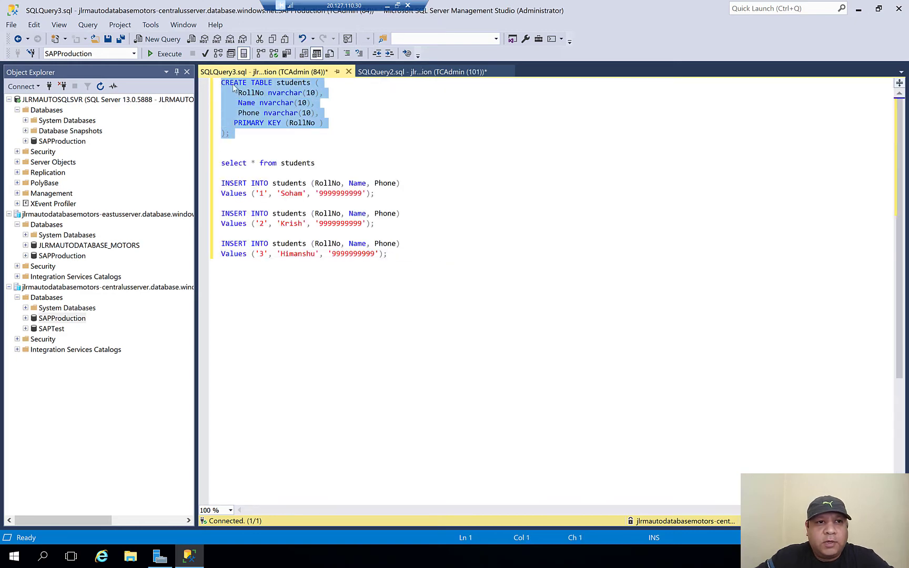
{"action": "left_click", "coordinate": [173, 59]}
{"action": "left_click_drag", "start_coordinate": [322, 162], "coordinate": [218, 164]}
{"action": "left_click", "coordinate": [169, 54]}
Step: Run the three INSERT statements for RollNo 1 to 3 and query the students table again
{"action": "left_click_drag", "start_coordinate": [408, 253], "coordinate": [207, 186]}
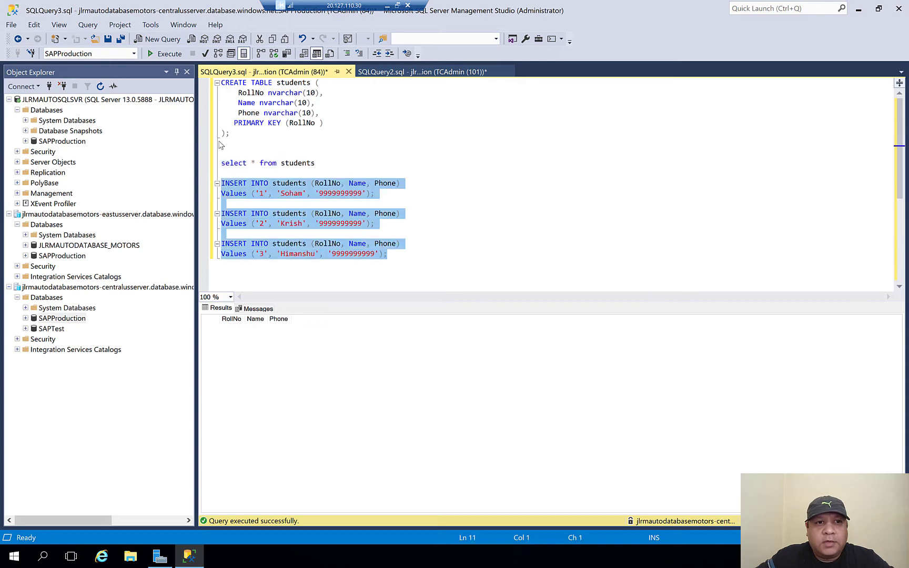
{"action": "left_click", "coordinate": [169, 53]}
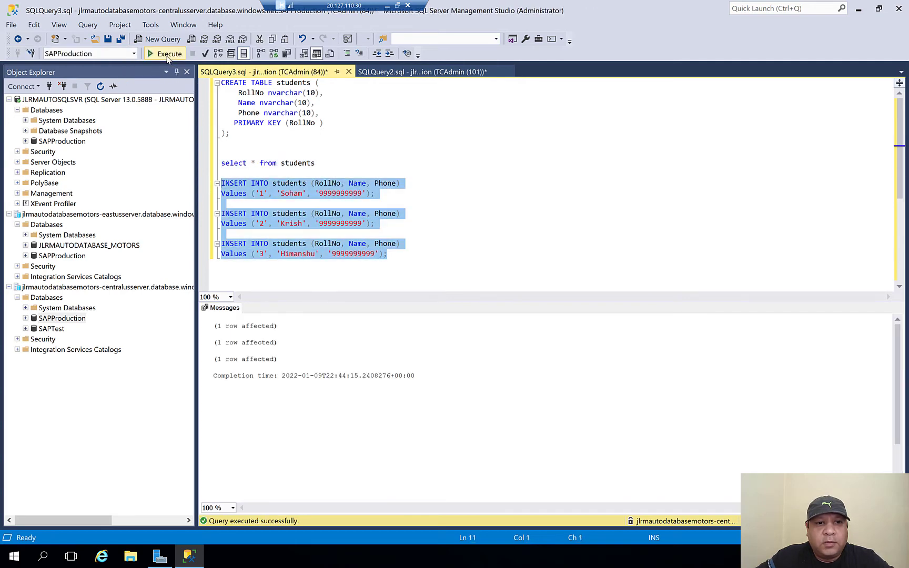
{"action": "left_click_drag", "start_coordinate": [318, 167], "coordinate": [214, 163]}
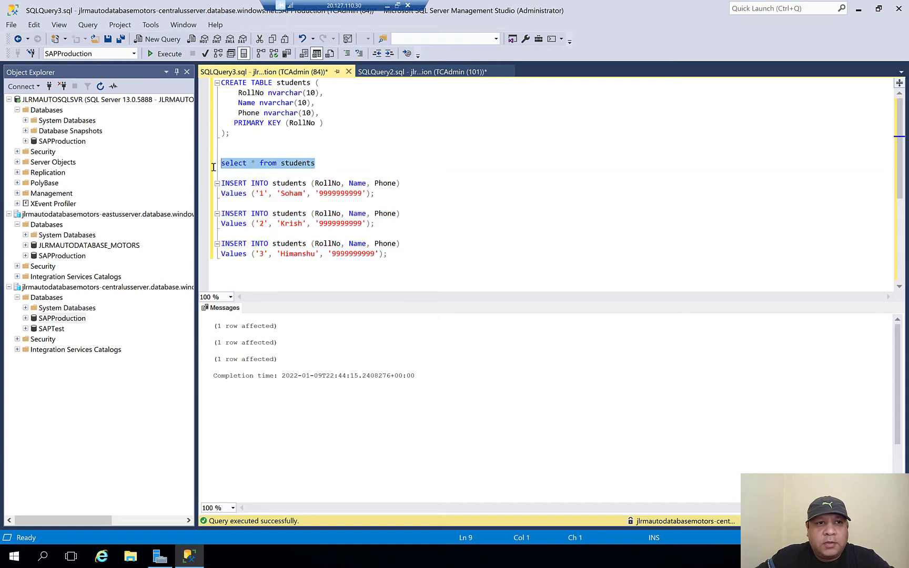
{"action": "left_click", "coordinate": [172, 56]}
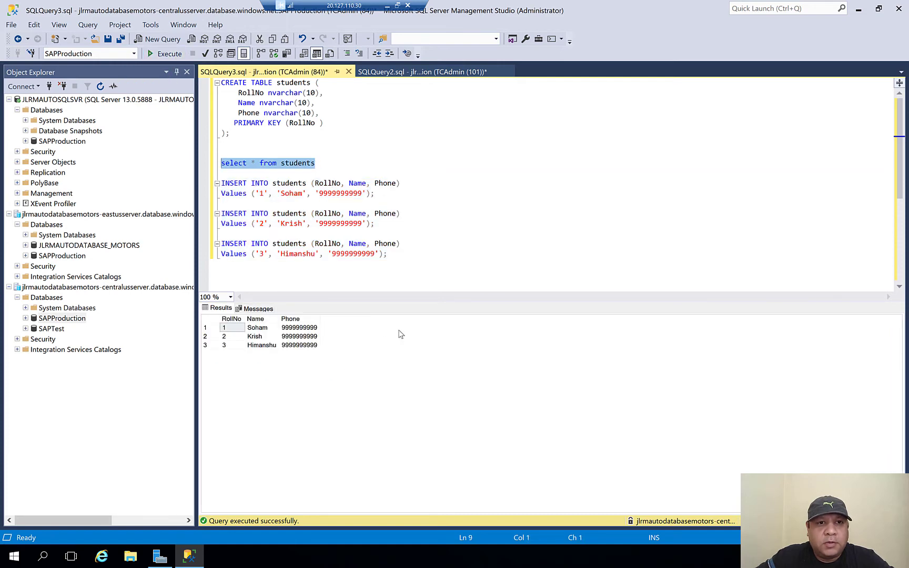
Step: Copy the whole Employee IT script from SQLQuery2 and paste it below the students statements in SQLQuery3
{"action": "left_click", "coordinate": [424, 71]}
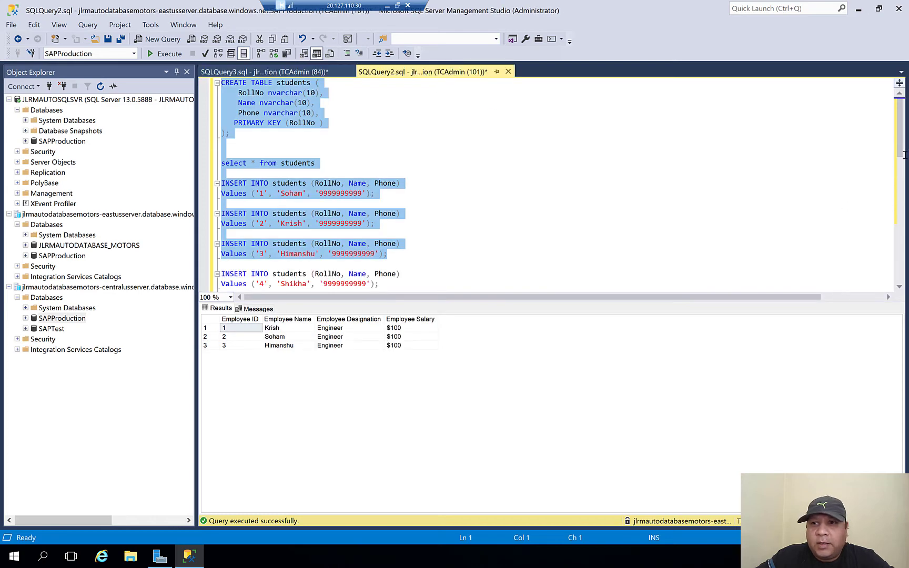
{"action": "left_click_drag", "start_coordinate": [903, 150], "coordinate": [907, 229]}
{"action": "left_click_drag", "start_coordinate": [852, 243], "coordinate": [215, 193]}
{"action": "left_click_drag", "start_coordinate": [211, 117], "coordinate": [220, 86]}
{"action": "key", "text": "ctrl+c"}
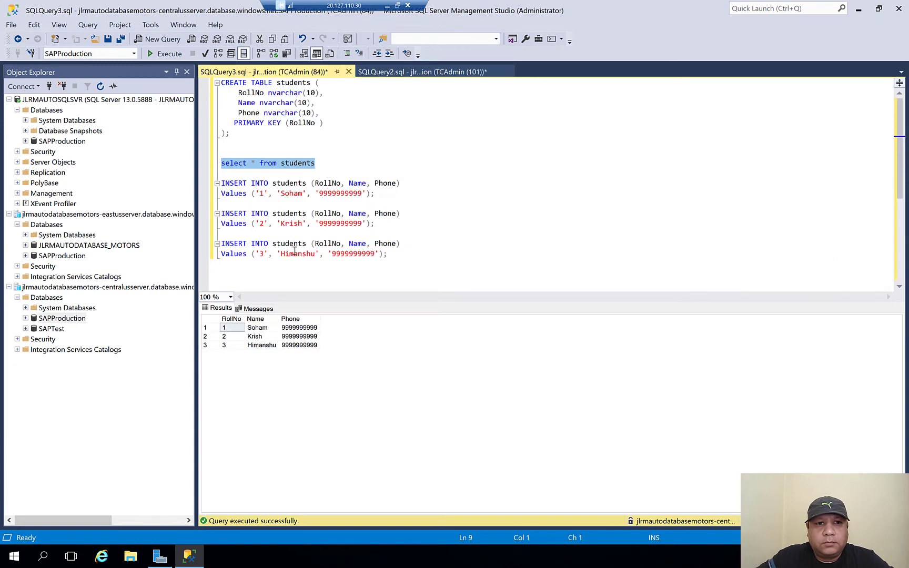
{"action": "left_click", "coordinate": [268, 265]}
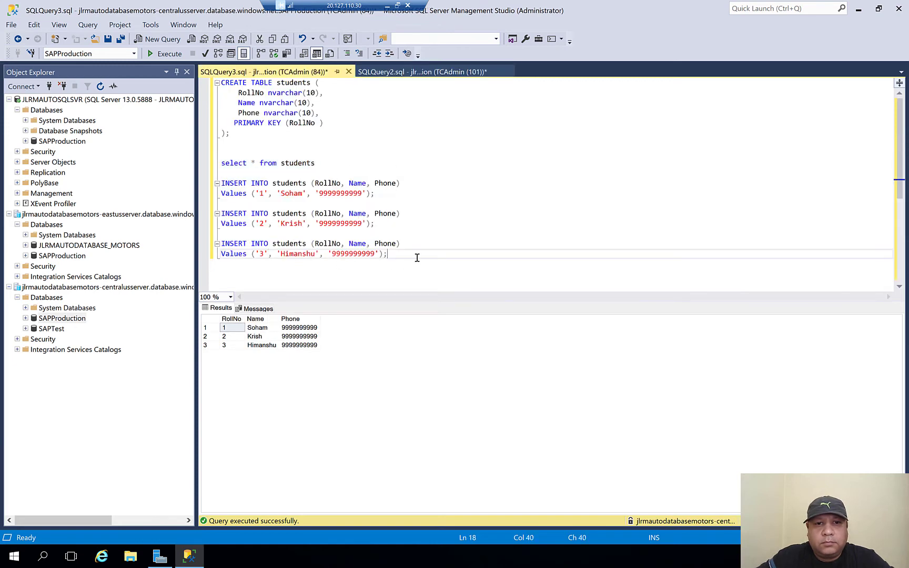
{"action": "key", "text": "Return"}
{"action": "key", "text": "Return"}
{"action": "key", "text": "Return"}
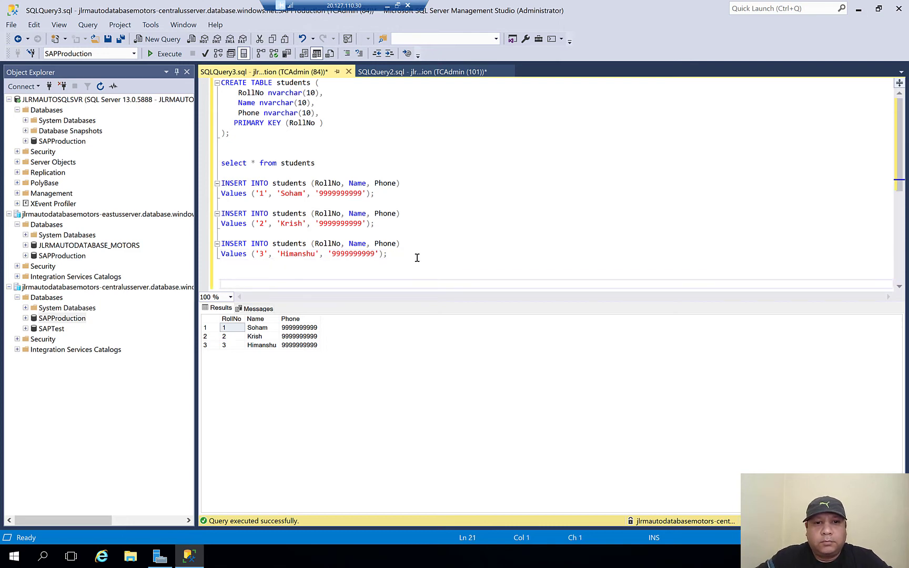
{"action": "key", "text": "ctrl+v"}
Step: Create the Employee IT table with Employee ID as primary key and query all its rows
{"action": "left_click", "coordinate": [230, 196]}
{"action": "left_click_drag", "start_coordinate": [230, 196], "coordinate": [220, 125]}
{"action": "left_click", "coordinate": [169, 54]}
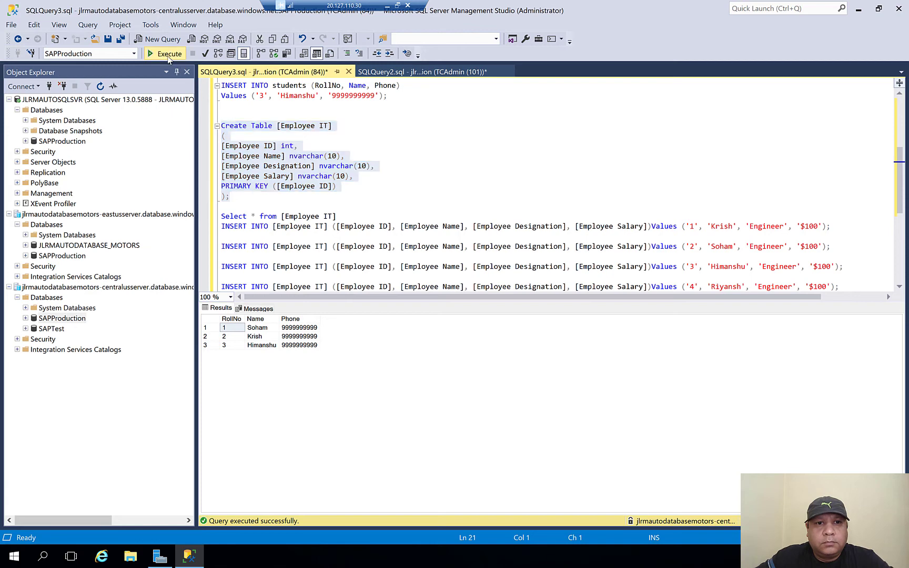
{"action": "left_click", "coordinate": [338, 216]}
{"action": "left_click_drag", "start_coordinate": [336, 216], "coordinate": [219, 221]}
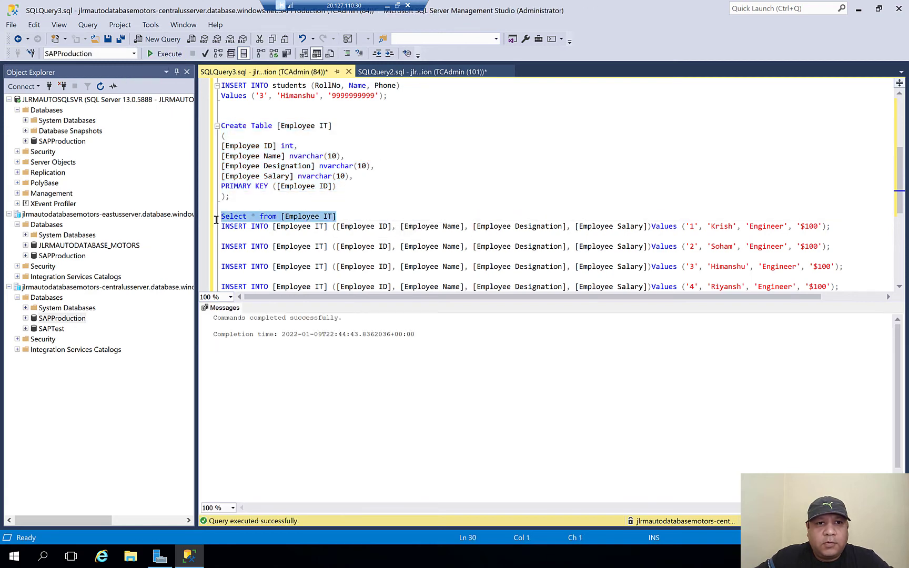
{"action": "left_click", "coordinate": [175, 55]}
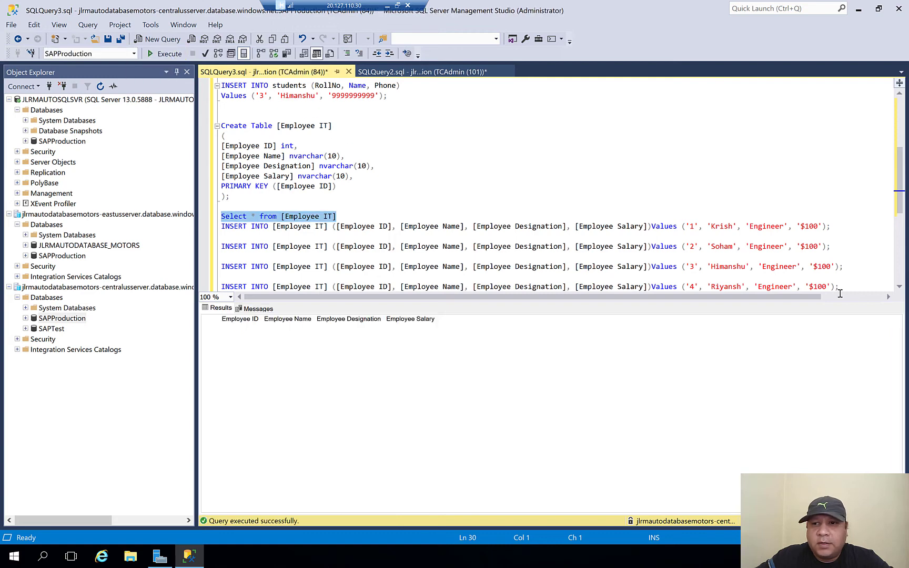
Step: Insert the Employee IT rows with IDs 1 to 3 at salary $100 and query the table again
{"action": "left_click_drag", "start_coordinate": [855, 267], "coordinate": [209, 231]}
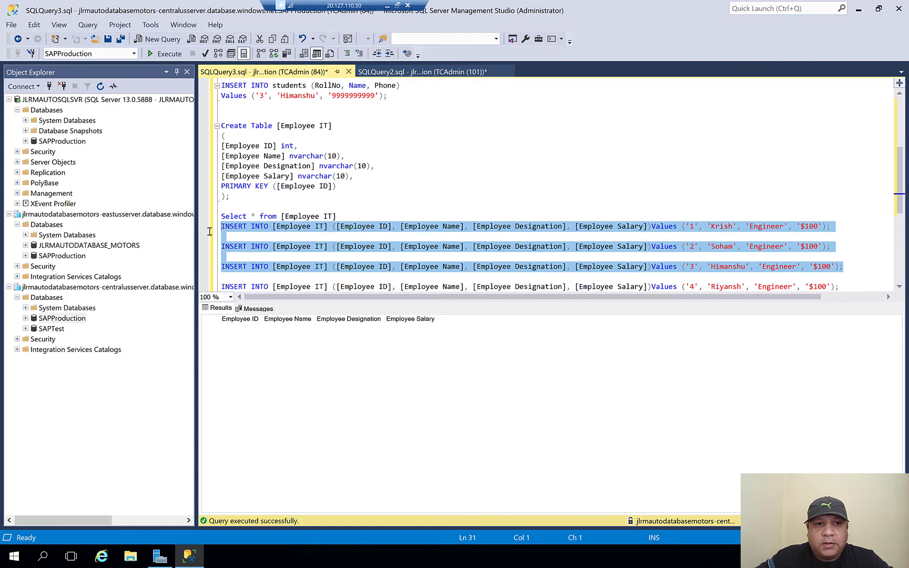
{"action": "left_click", "coordinate": [165, 54]}
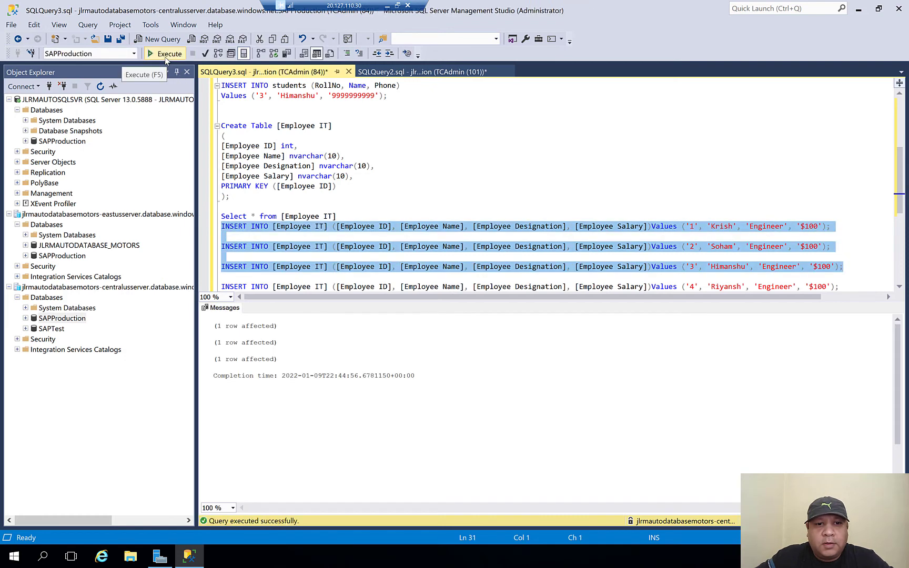
{"action": "left_click_drag", "start_coordinate": [360, 214], "coordinate": [216, 217]}
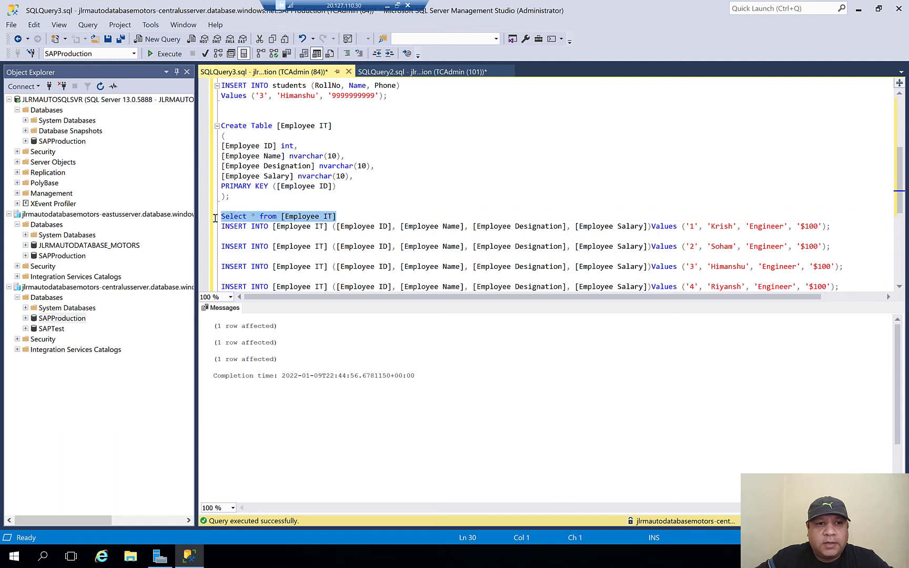
{"action": "left_click", "coordinate": [170, 54]}
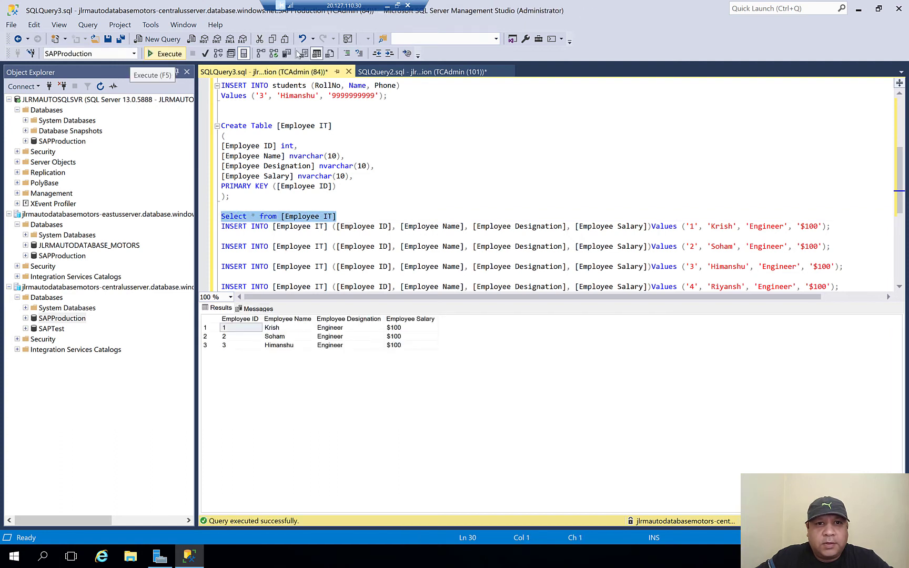
Step: Compare the Employee IT results of SQLQuery2 and SQLQuery3, and minimize the remote desktop session
{"action": "left_click", "coordinate": [386, 72]}
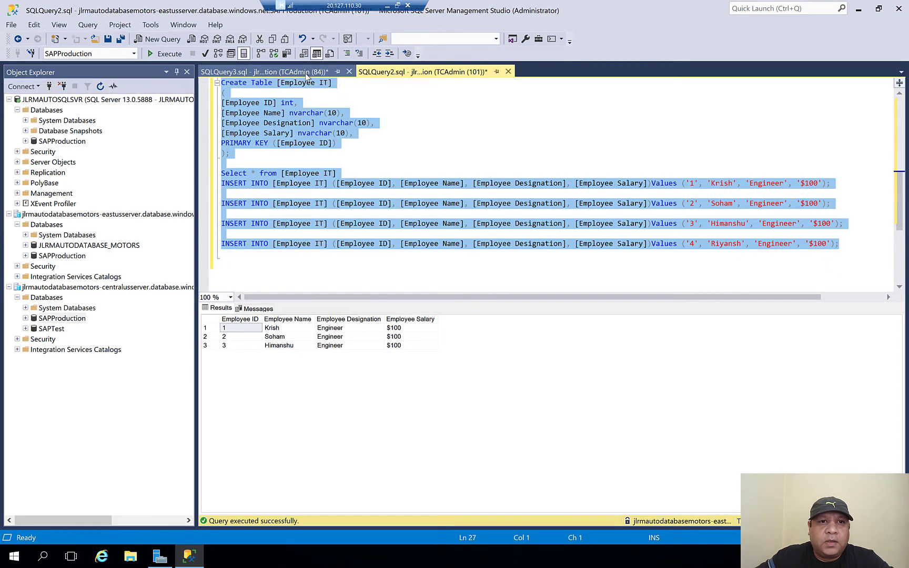
{"action": "left_click", "coordinate": [330, 68]}
{"action": "left_click", "coordinate": [387, 5]}
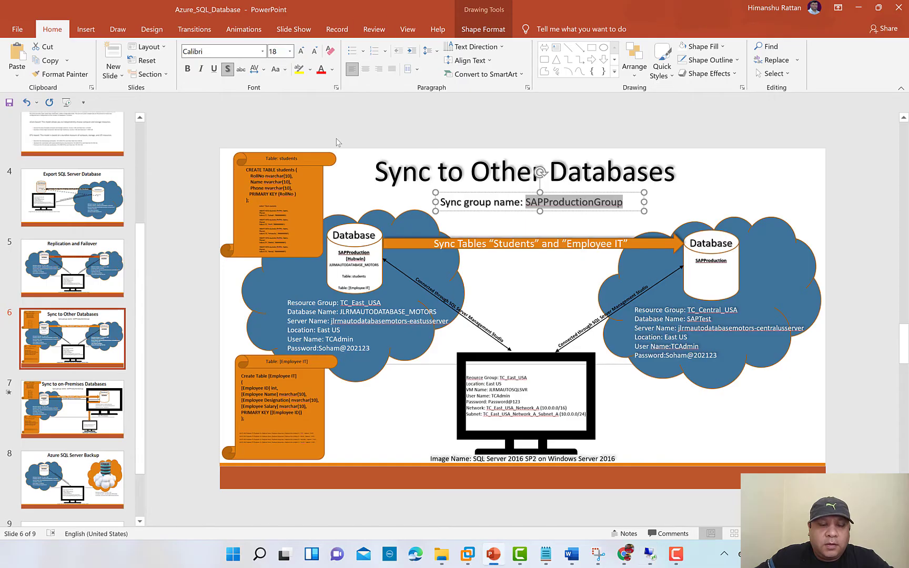
Step: Switch to the Azure portal in Chrome and start adding an Azure database sync member named SAPProductionGroup
{"action": "left_click", "coordinate": [621, 556]}
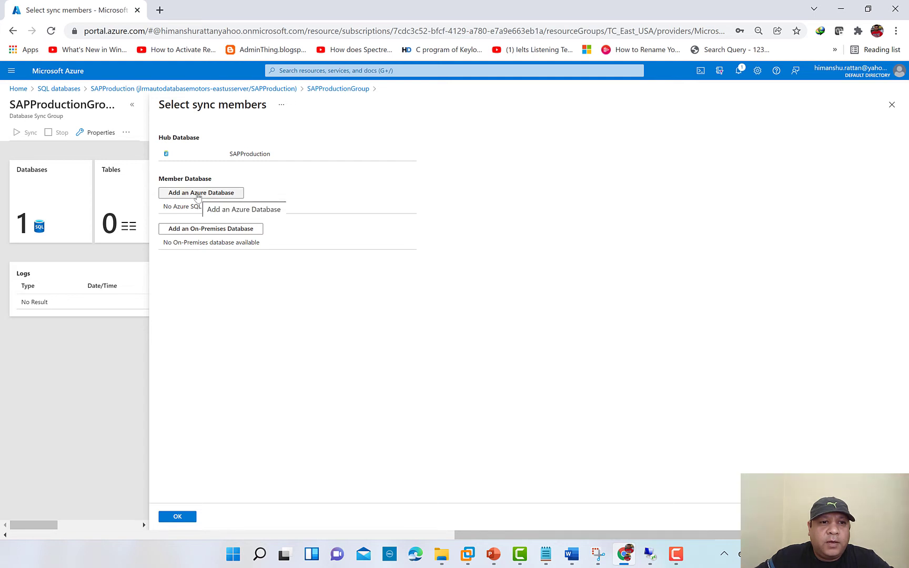
{"action": "left_click", "coordinate": [198, 195]}
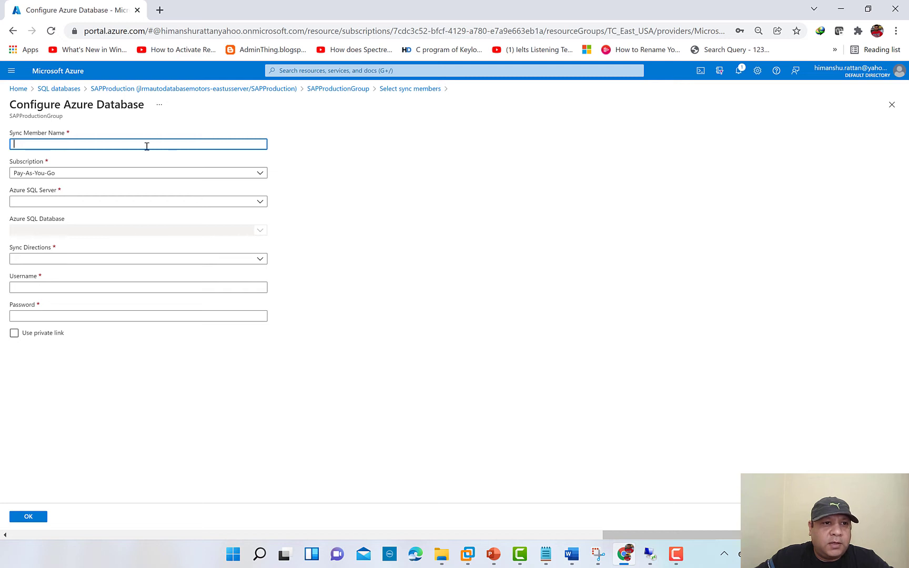
{"action": "double_click", "coordinate": [32, 115]}
{"action": "key", "text": "ctrl+c"}
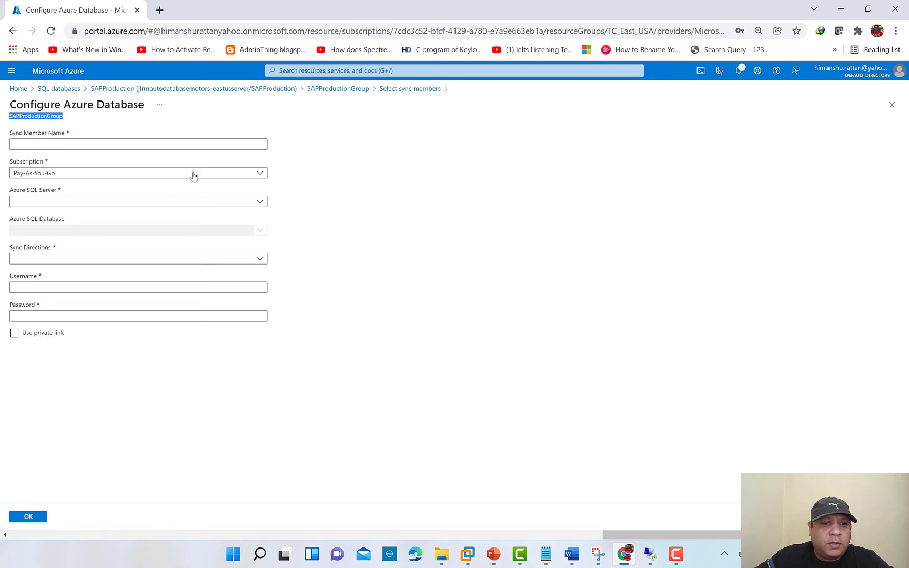
{"action": "left_click", "coordinate": [100, 146]}
{"action": "key", "text": "ctrl+v"}
Step: Set the member's server to jlrmautodatabasemotors-centralusserver, its database to SAPProduction and the sync direction to From the Hub
{"action": "left_click", "coordinate": [85, 201]}
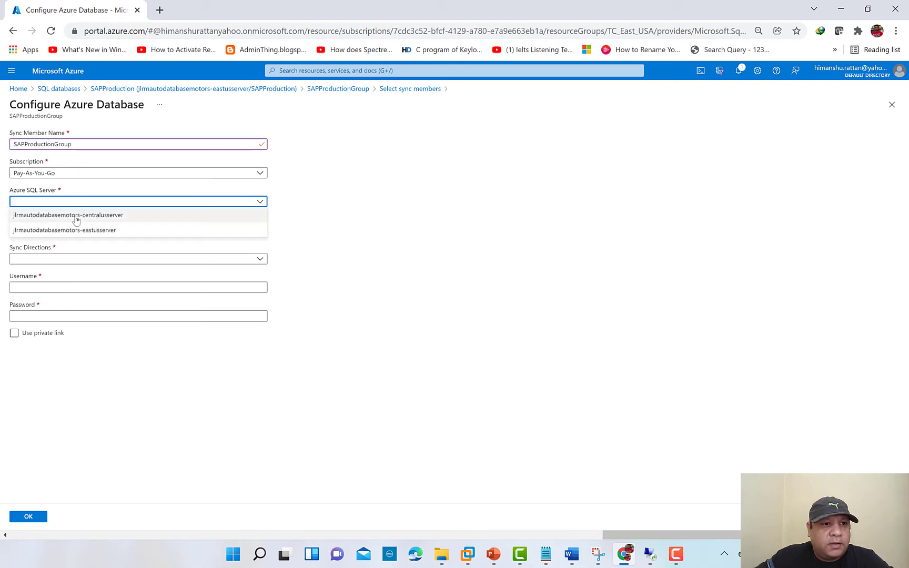
{"action": "left_click", "coordinate": [76, 220]}
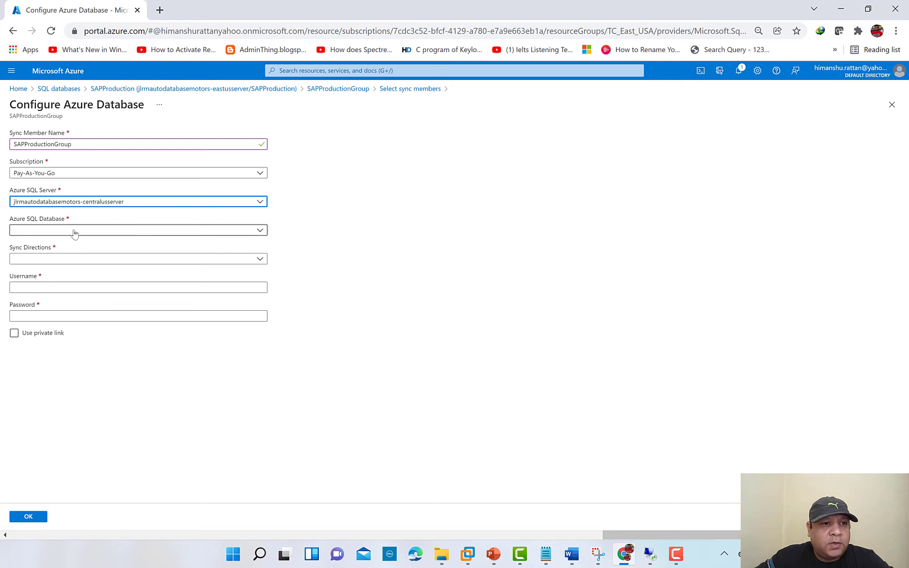
{"action": "left_click", "coordinate": [74, 234]}
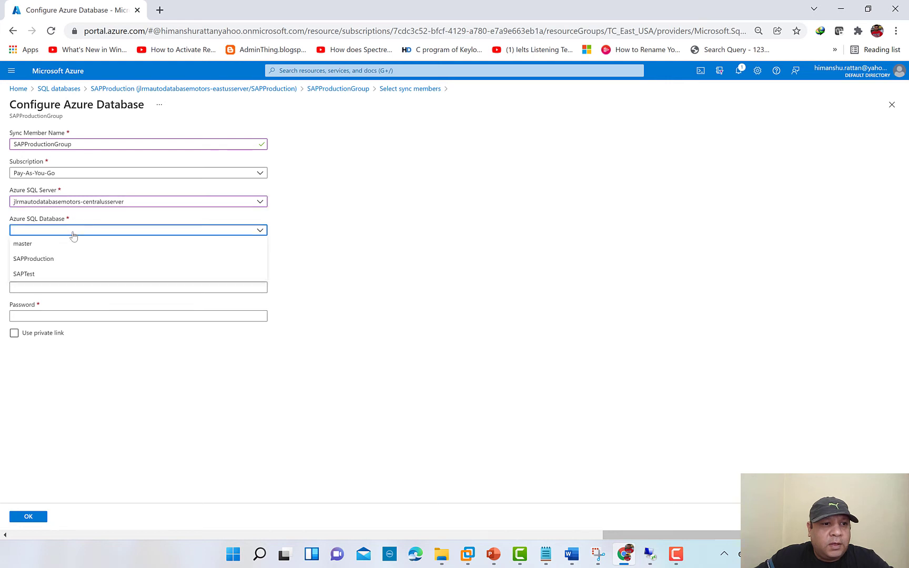
{"action": "left_click", "coordinate": [60, 264]}
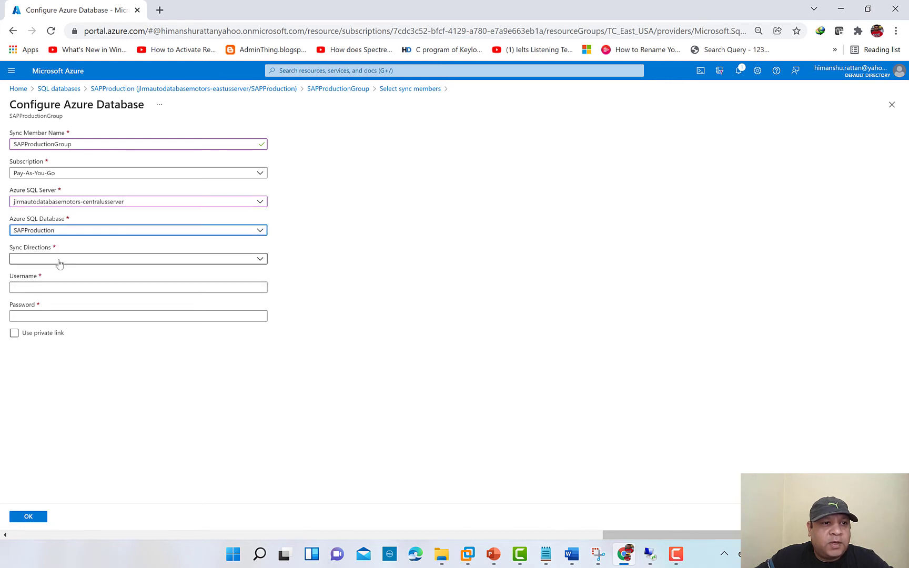
{"action": "left_click", "coordinate": [59, 260]}
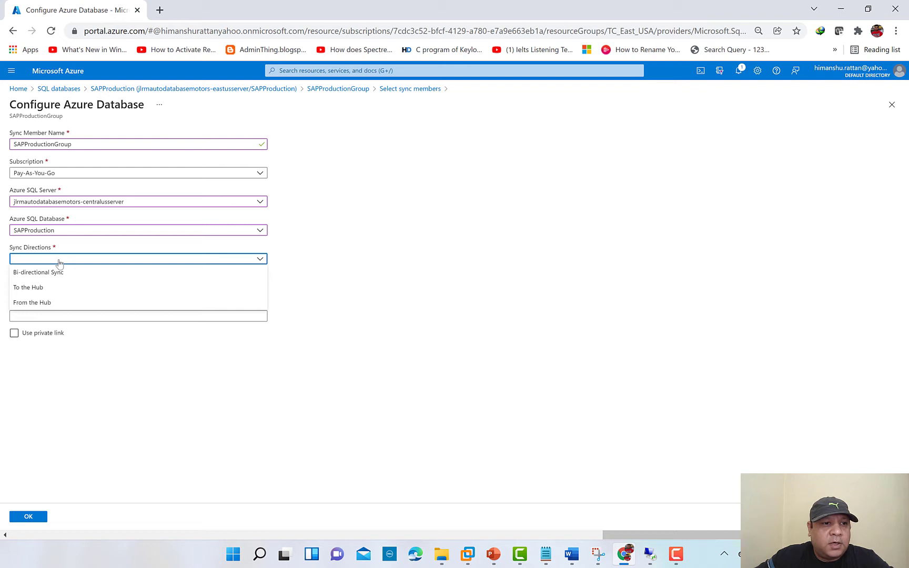
{"action": "left_click", "coordinate": [55, 303]}
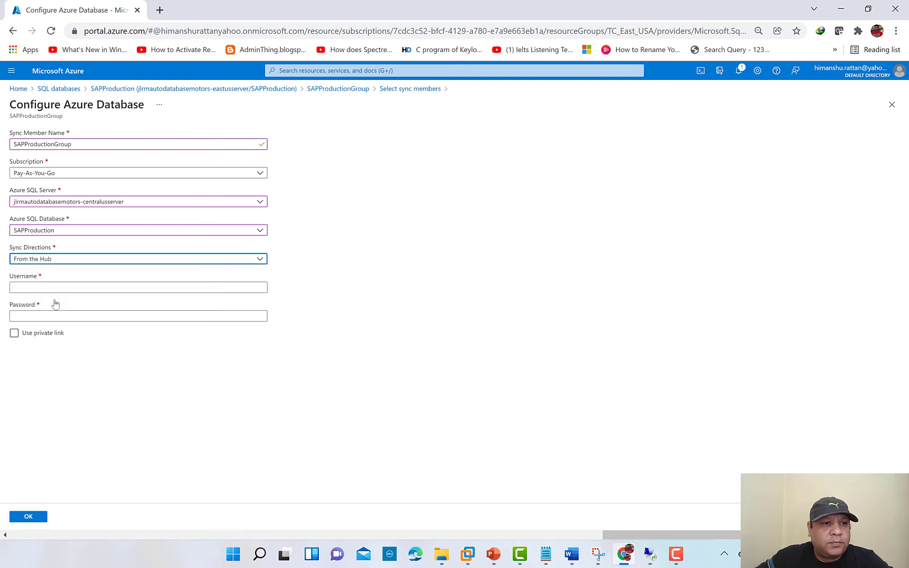
Step: Enter the username TCAdmin and the account password, add the member database, and confirm the sync members
{"action": "left_click", "coordinate": [68, 287]}
{"action": "type", "text": "TCAdmin"}
{"action": "key", "text": "Tab"}
{"action": "type", "text": "•••••••"}
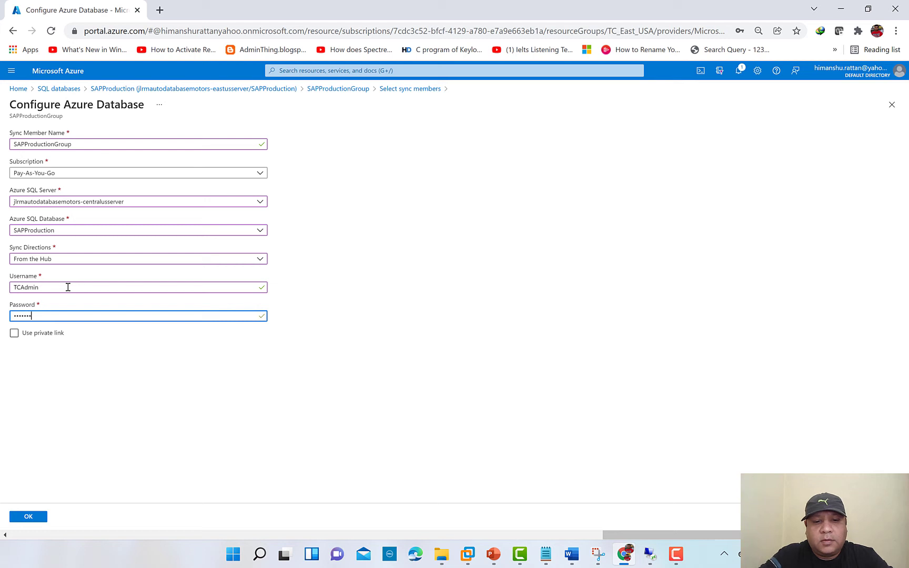
{"action": "type", "text": "••"}
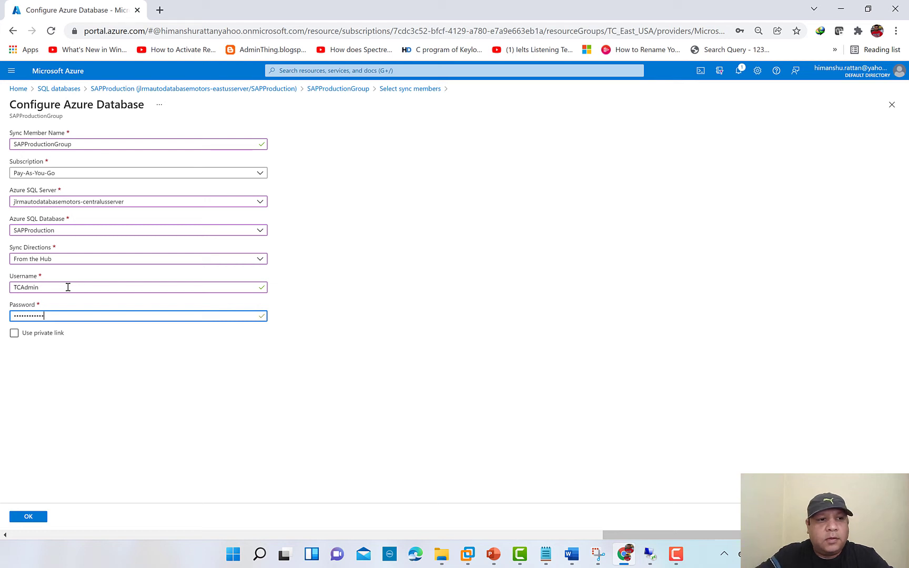
{"action": "left_click", "coordinate": [29, 517]}
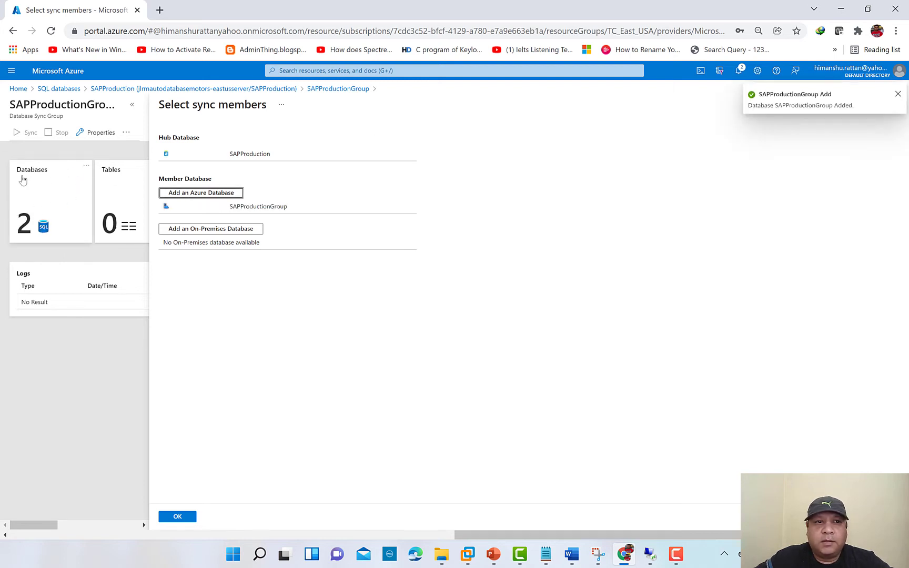
{"action": "left_click", "coordinate": [897, 96]}
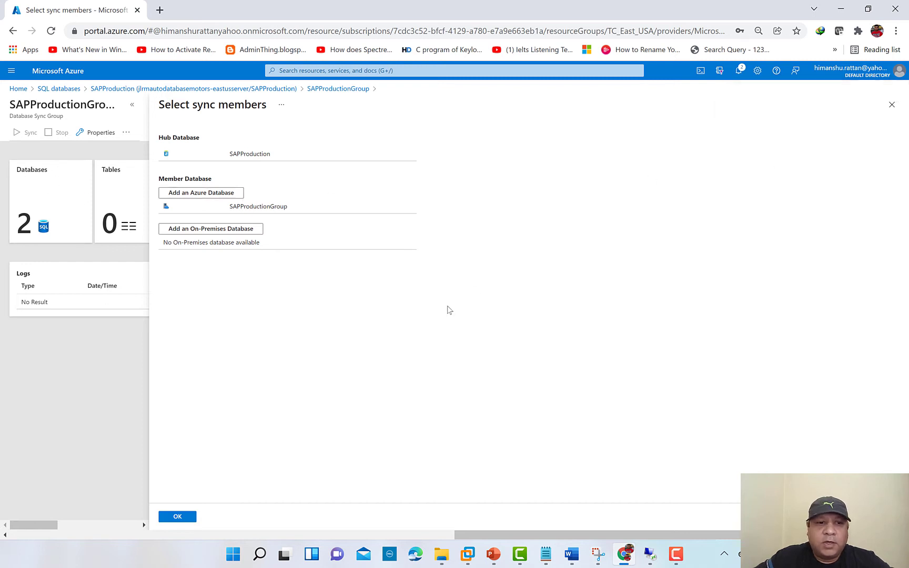
{"action": "left_click", "coordinate": [178, 518]}
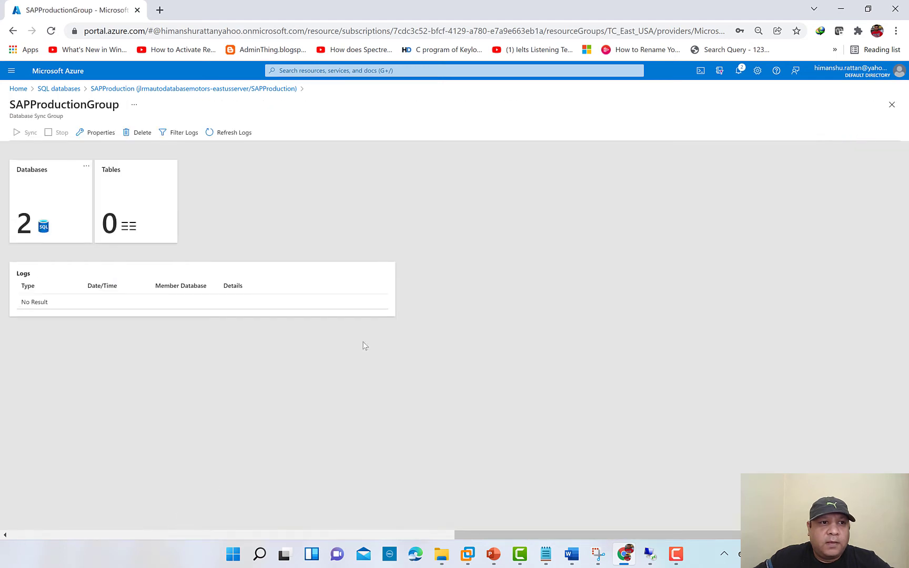
Step: Open the sync group's table selection, choose the SAPProductionGroup database and refresh its schema
{"action": "left_click", "coordinate": [143, 209]}
{"action": "left_click", "coordinate": [293, 145]}
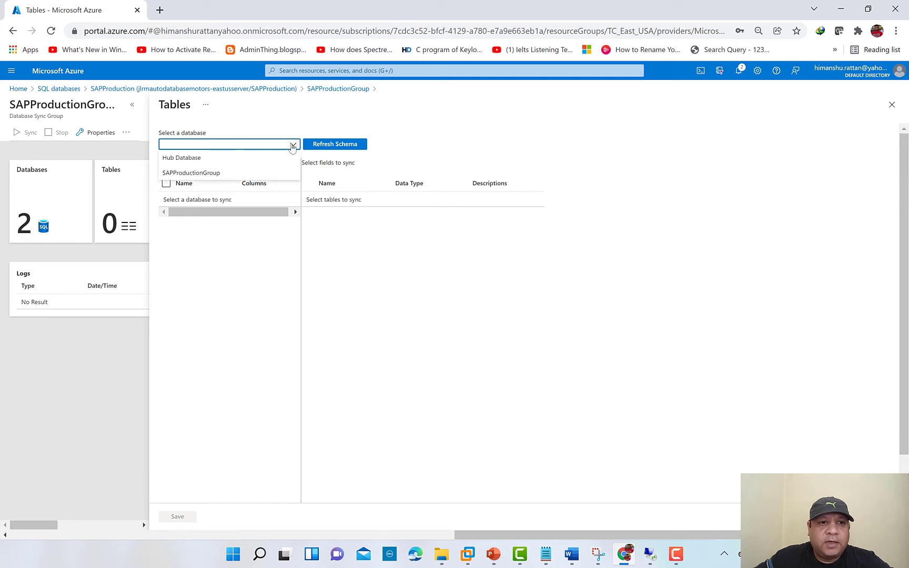
{"action": "left_click", "coordinate": [218, 174]}
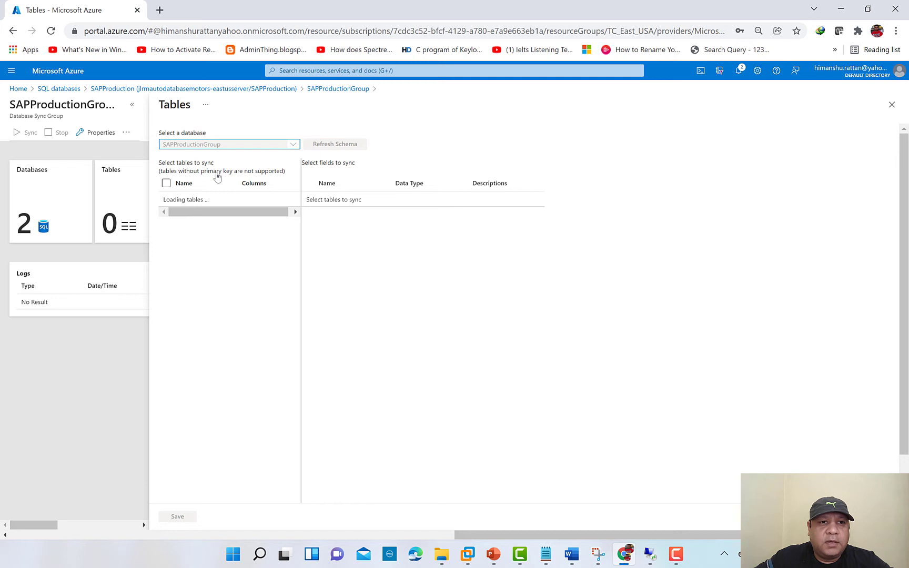
{"action": "left_click", "coordinate": [294, 147]}
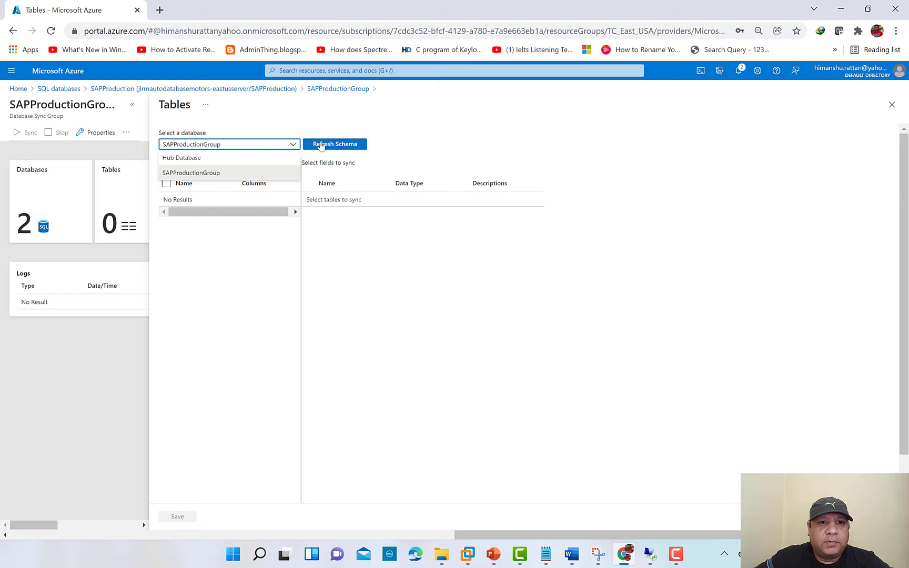
{"action": "left_click", "coordinate": [321, 146]}
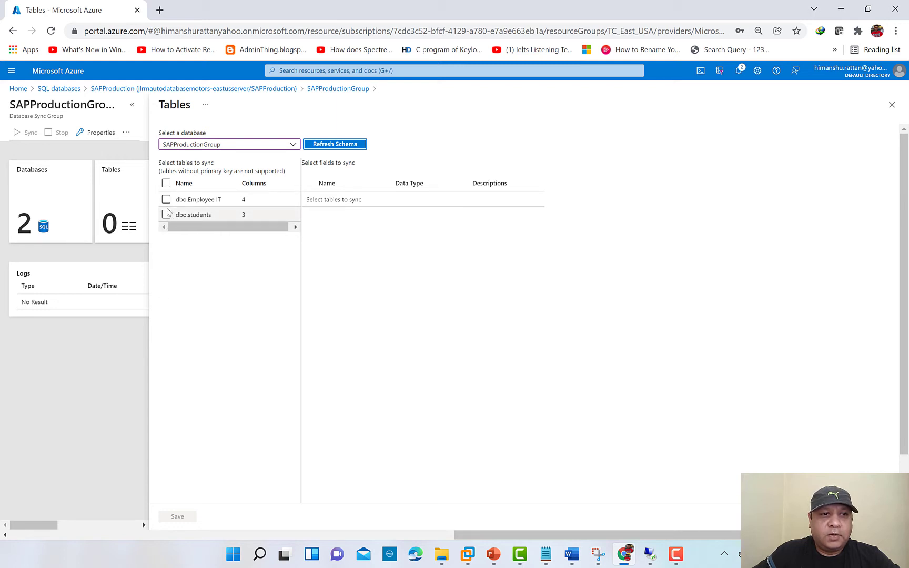
Step: Include dbo.Employee IT and dbo.students with all their fields in the sync, save, and refresh the sync logs
{"action": "left_click", "coordinate": [166, 183]}
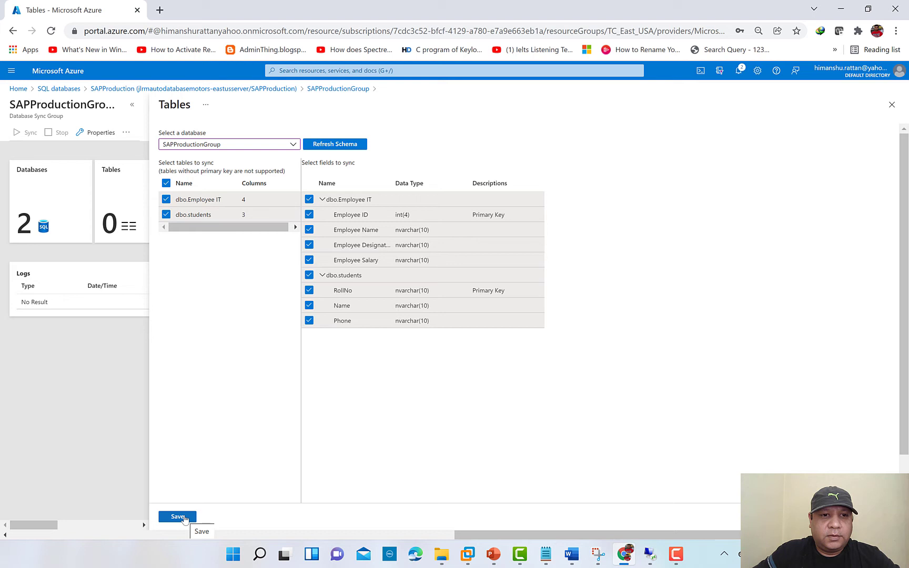
{"action": "left_click", "coordinate": [178, 516]}
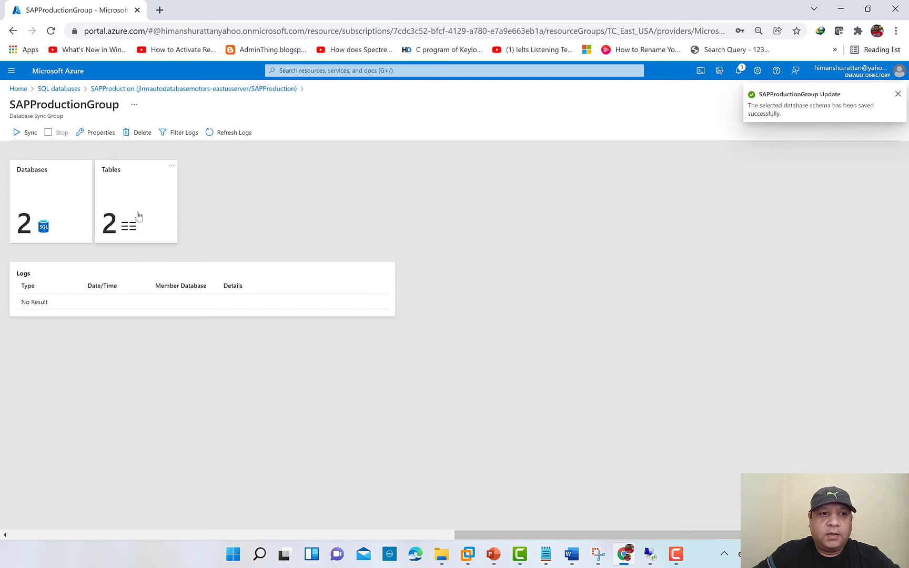
{"action": "left_click", "coordinate": [232, 134]}
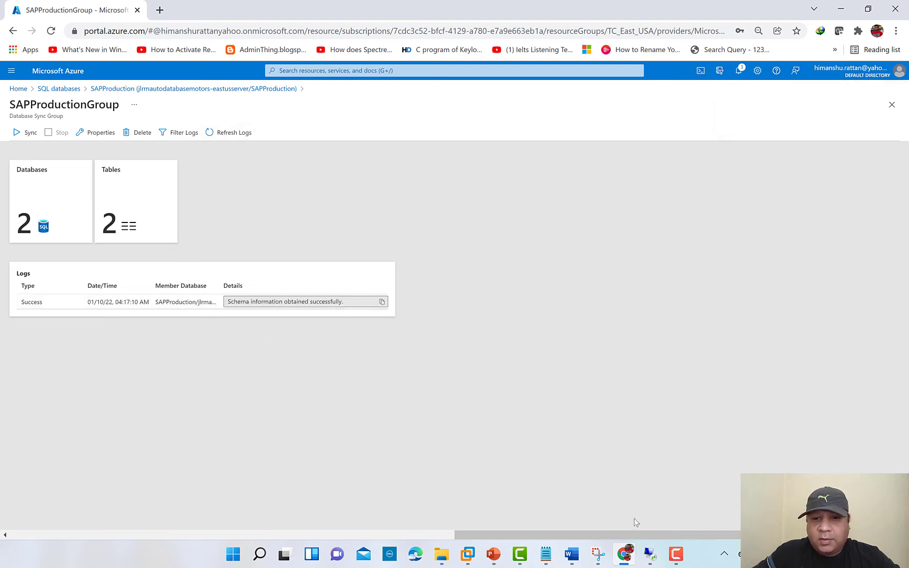
Step: Switch to the remote desktop session, insert the students row with RollNo 4 from SQLQuery2, and query the students table
{"action": "left_click", "coordinate": [643, 555]}
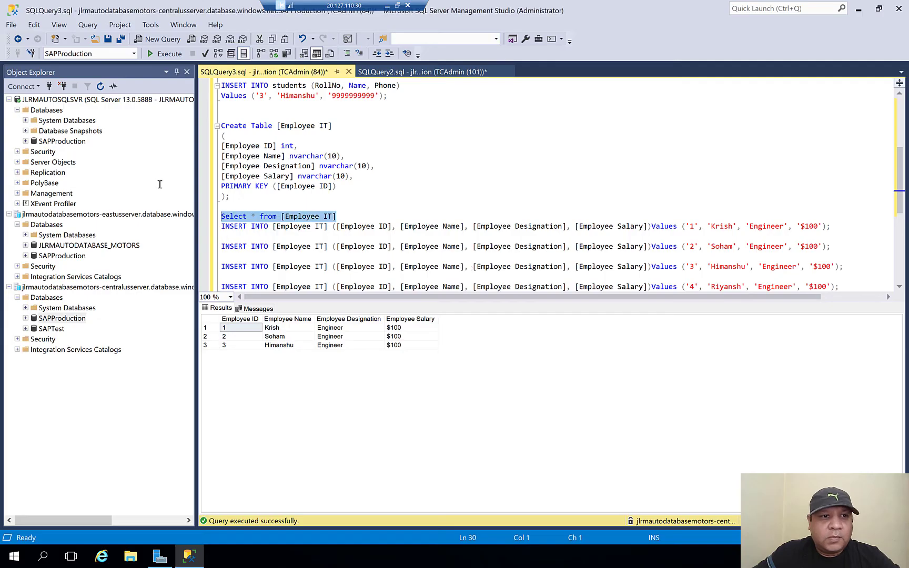
{"action": "left_click", "coordinate": [441, 75]}
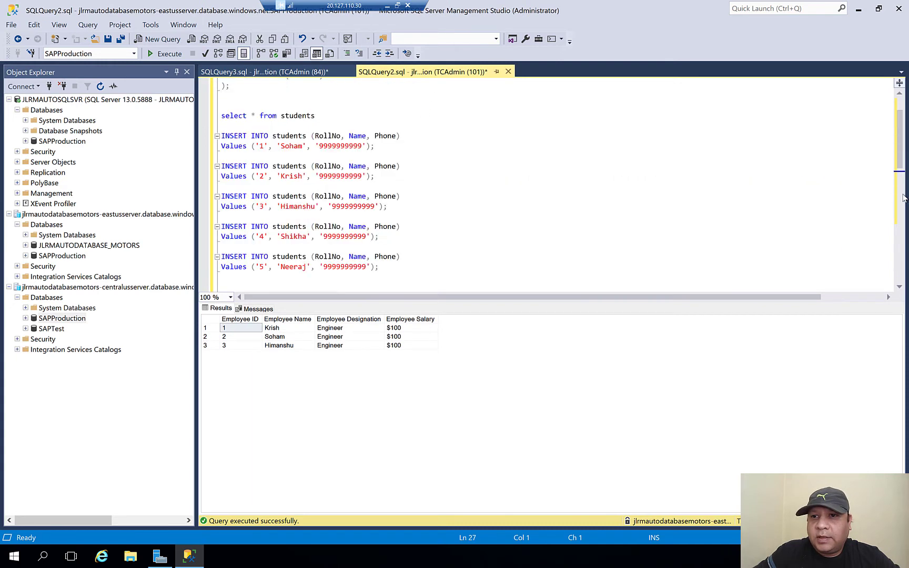
{"action": "left_click_drag", "start_coordinate": [393, 238], "coordinate": [206, 230]}
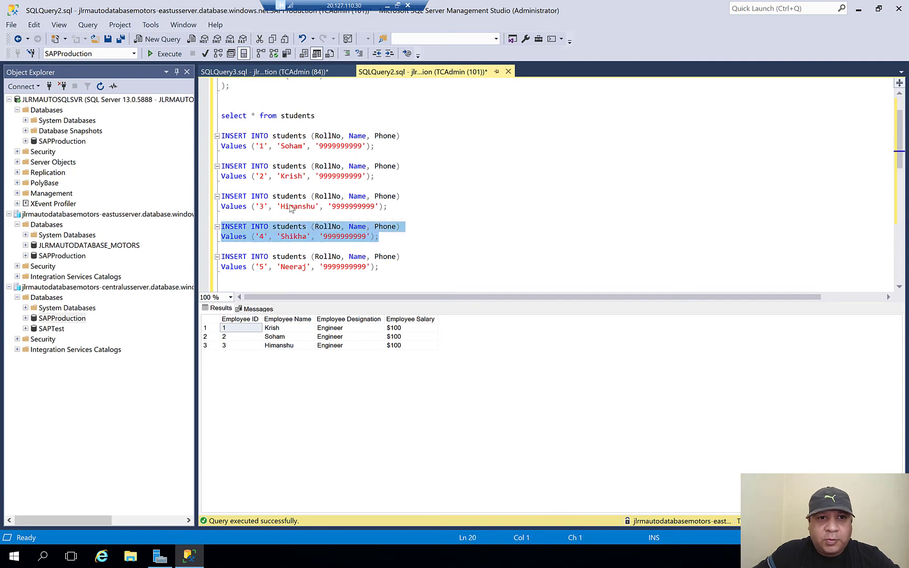
{"action": "left_click", "coordinate": [164, 56]}
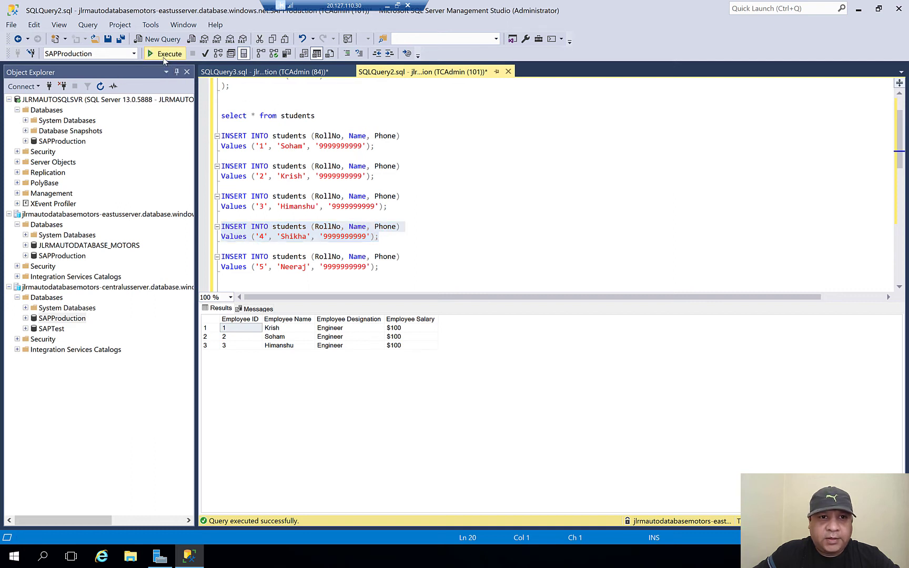
{"action": "left_click_drag", "start_coordinate": [316, 116], "coordinate": [221, 116]}
{"action": "left_click", "coordinate": [163, 54]}
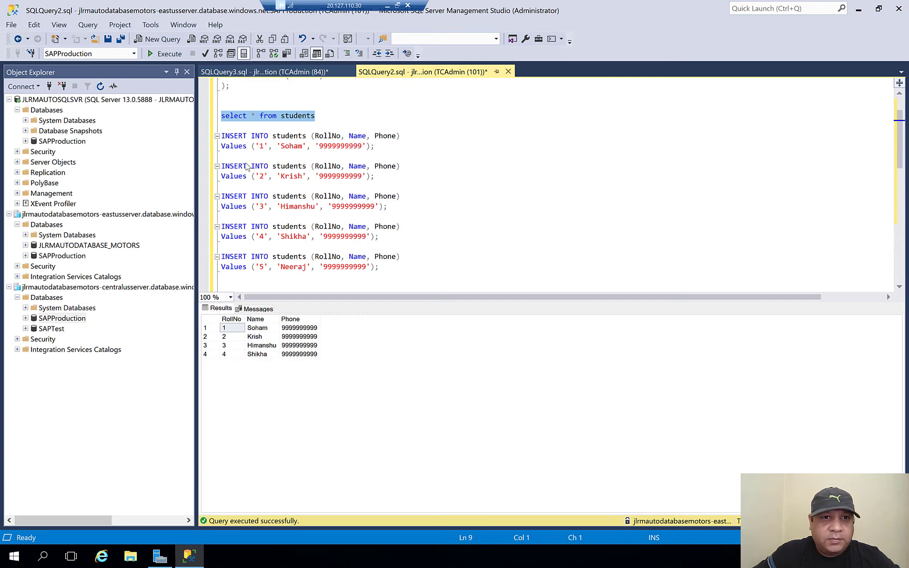
Step: Query all rows of the students table from SQLQuery3 on the Central US server
{"action": "left_click", "coordinate": [273, 73]}
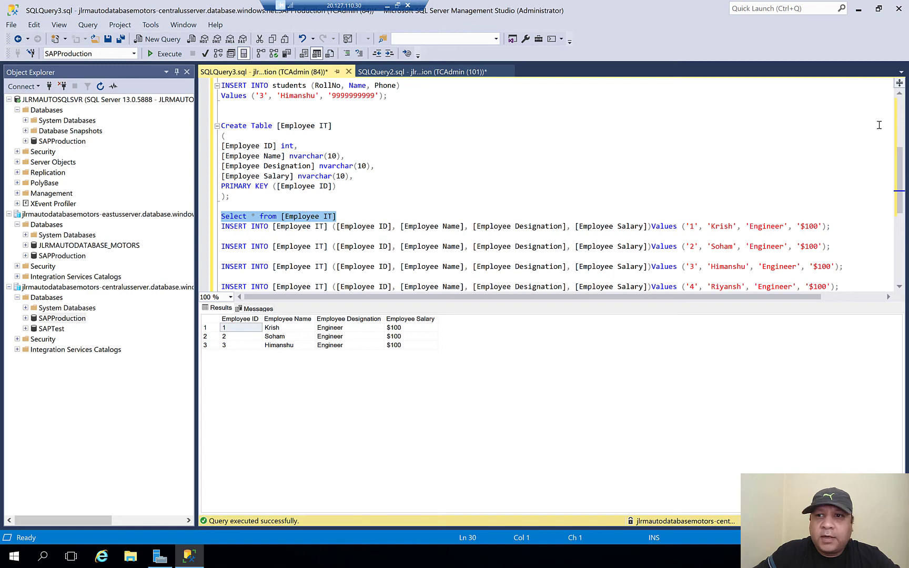
{"action": "left_click_drag", "start_coordinate": [901, 157], "coordinate": [901, 100]}
{"action": "left_click_drag", "start_coordinate": [315, 165], "coordinate": [213, 166]}
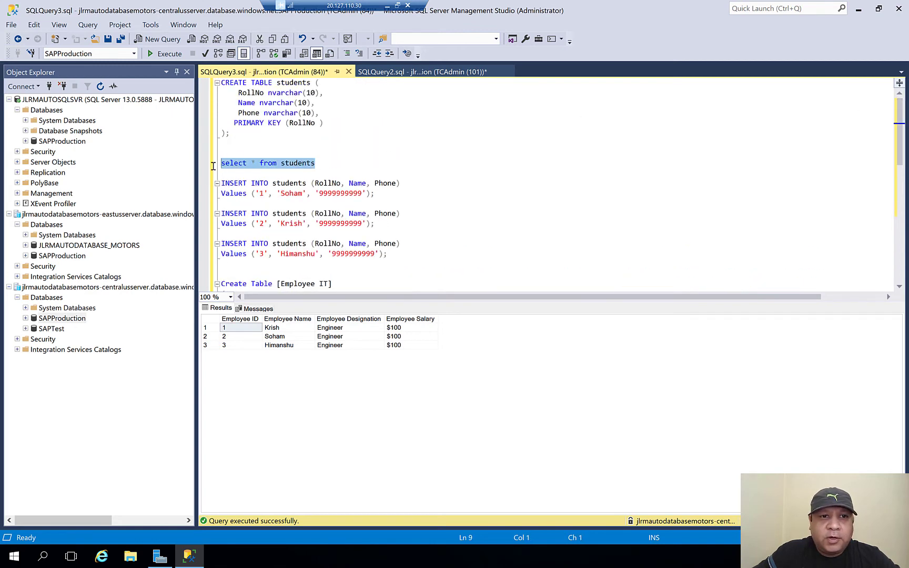
{"action": "left_click", "coordinate": [166, 53]}
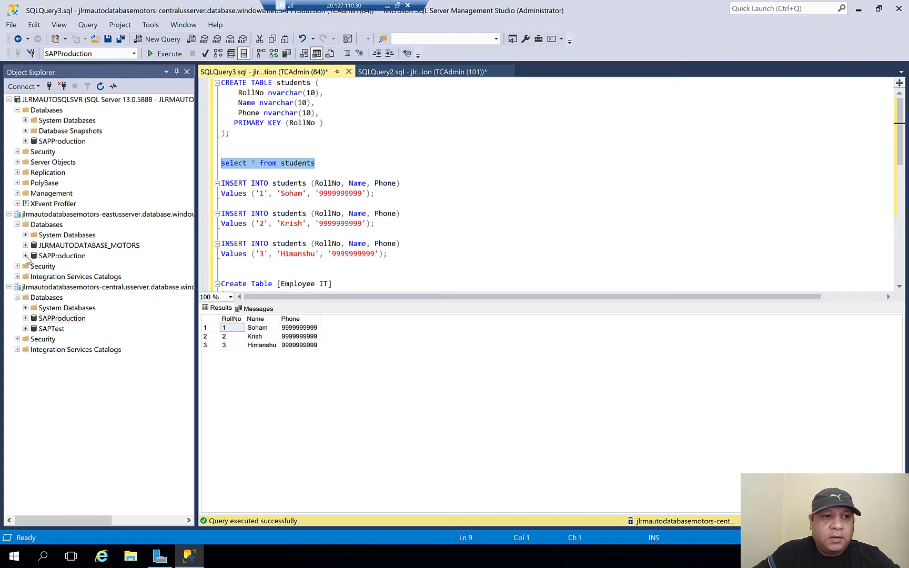
Step: Expand the SAPProduction tables on the East US and Central US servers and locate dbo.students in each
{"action": "left_click", "coordinate": [26, 256]}
{"action": "left_click", "coordinate": [34, 276]}
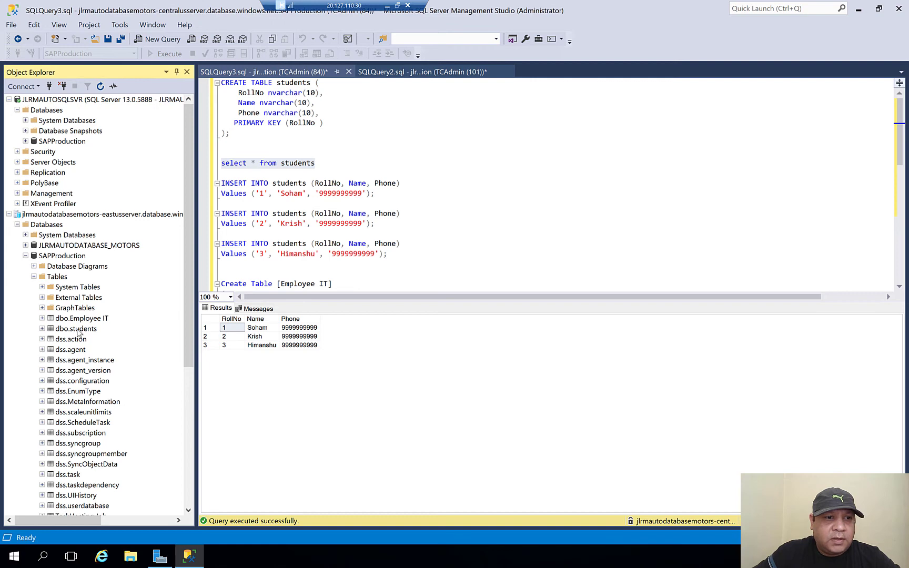
{"action": "left_click", "coordinate": [76, 330]}
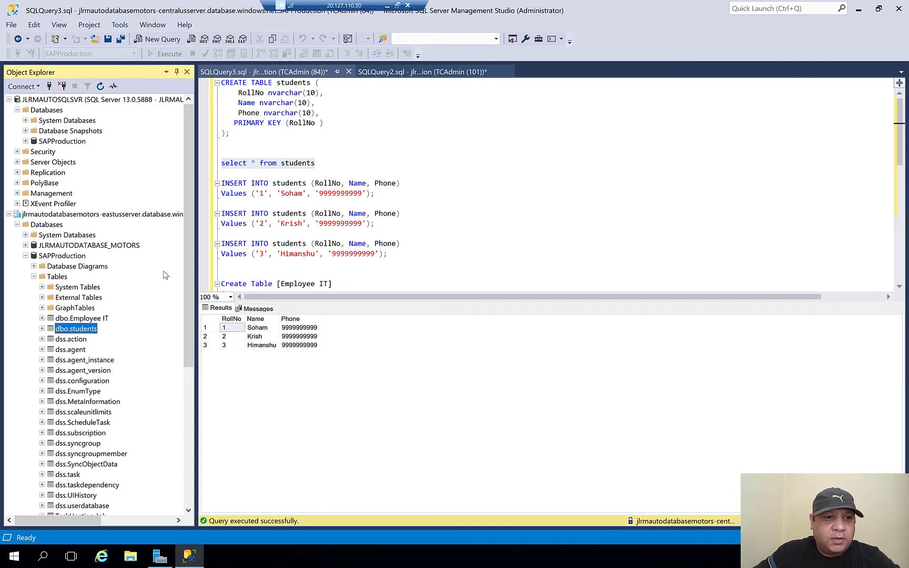
{"action": "left_click_drag", "start_coordinate": [184, 286], "coordinate": [175, 431]}
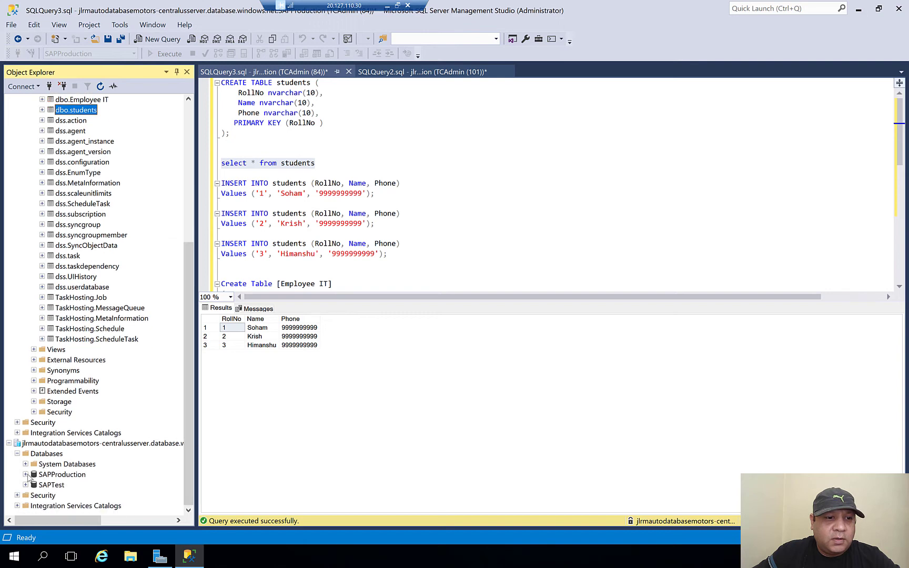
{"action": "left_click", "coordinate": [26, 474]}
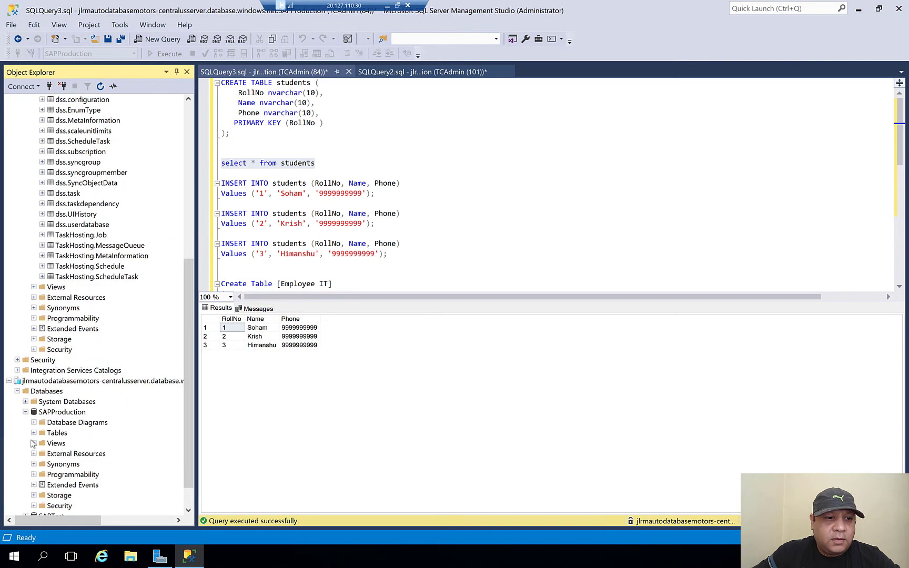
{"action": "left_click", "coordinate": [33, 433]}
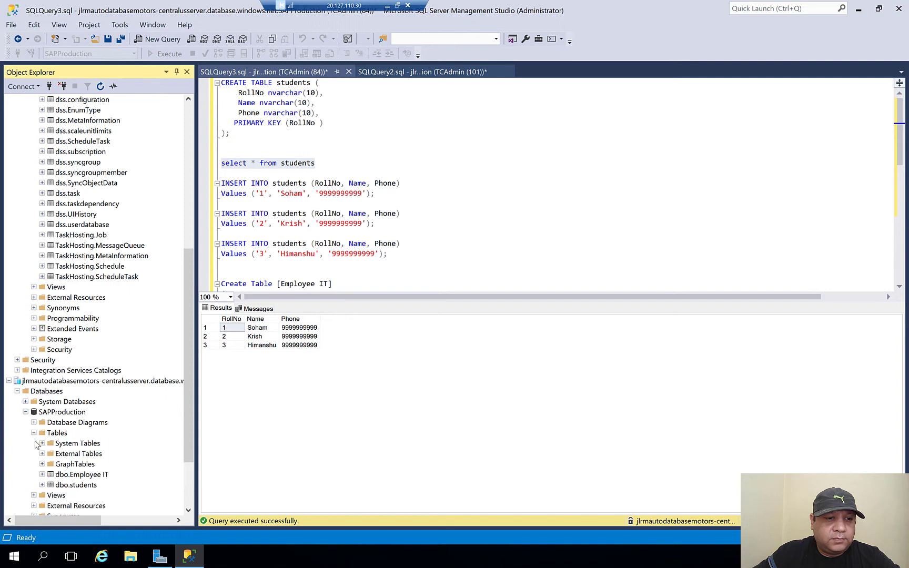
{"action": "left_click", "coordinate": [74, 485]}
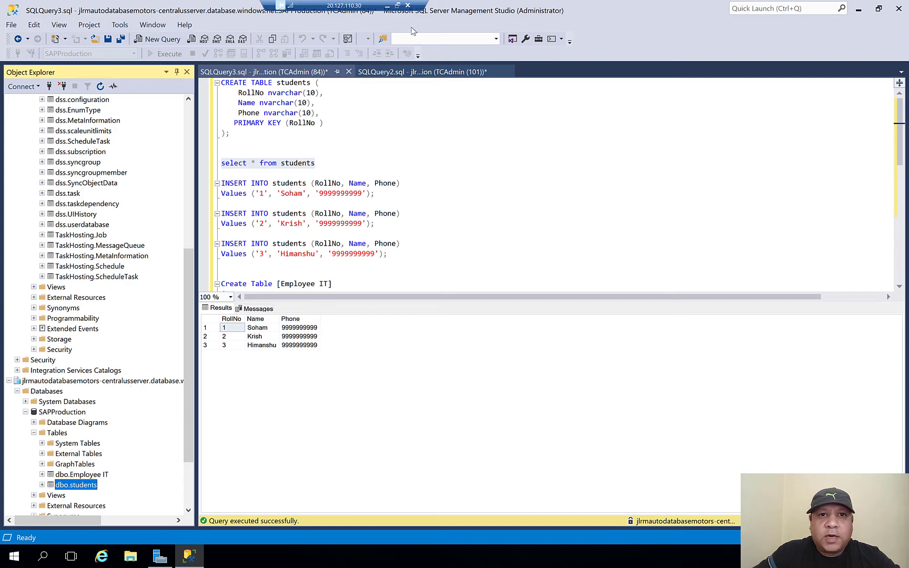
Step: Switch to the Azure portal, trigger a sync of SAPProductionGroup, and refresh its logs until new entries are listed
{"action": "left_click", "coordinate": [388, 5]}
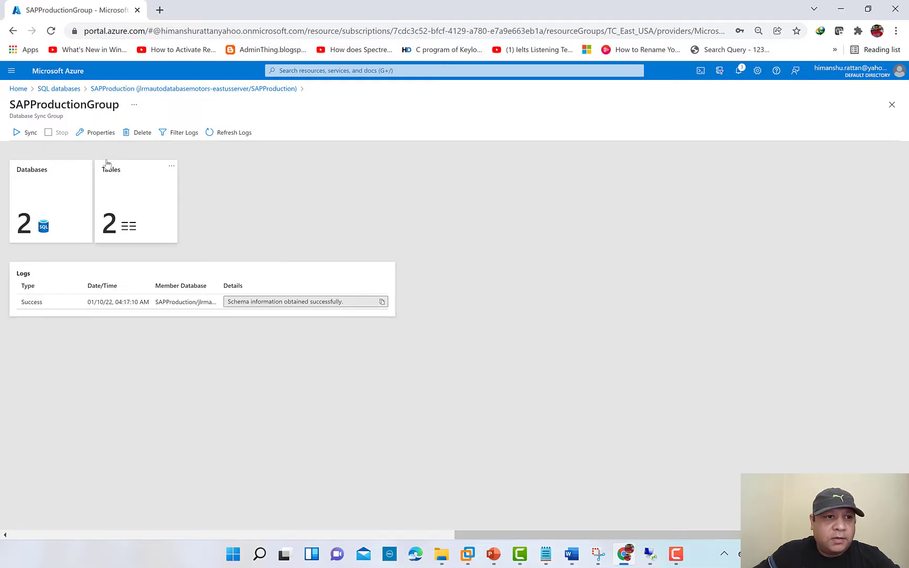
{"action": "left_click", "coordinate": [24, 137]}
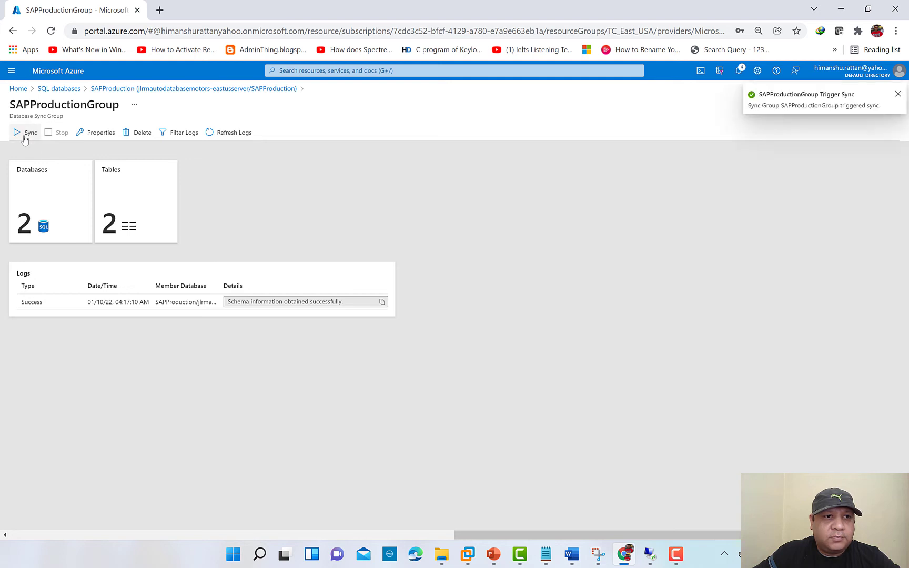
{"action": "left_click", "coordinate": [234, 133]}
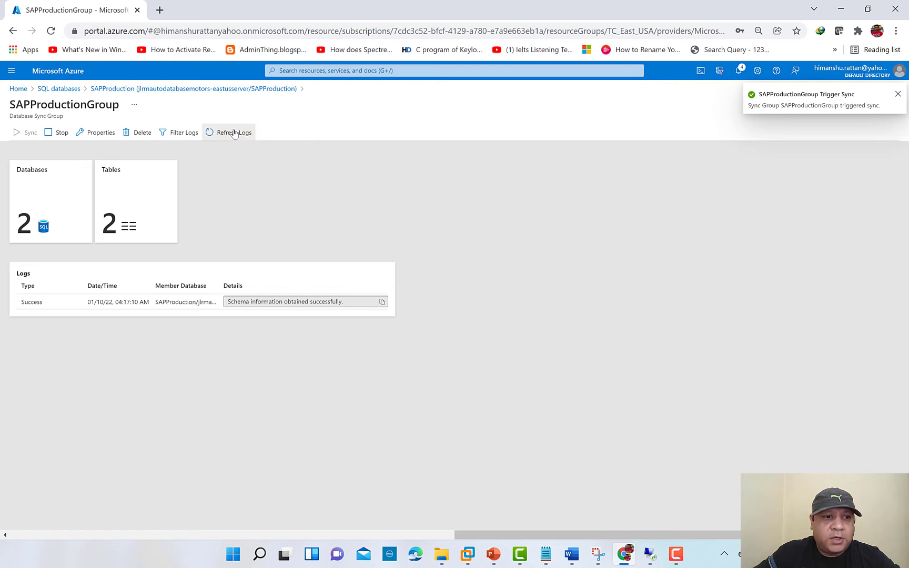
{"action": "left_click", "coordinate": [234, 133]}
{"action": "left_click", "coordinate": [235, 133]}
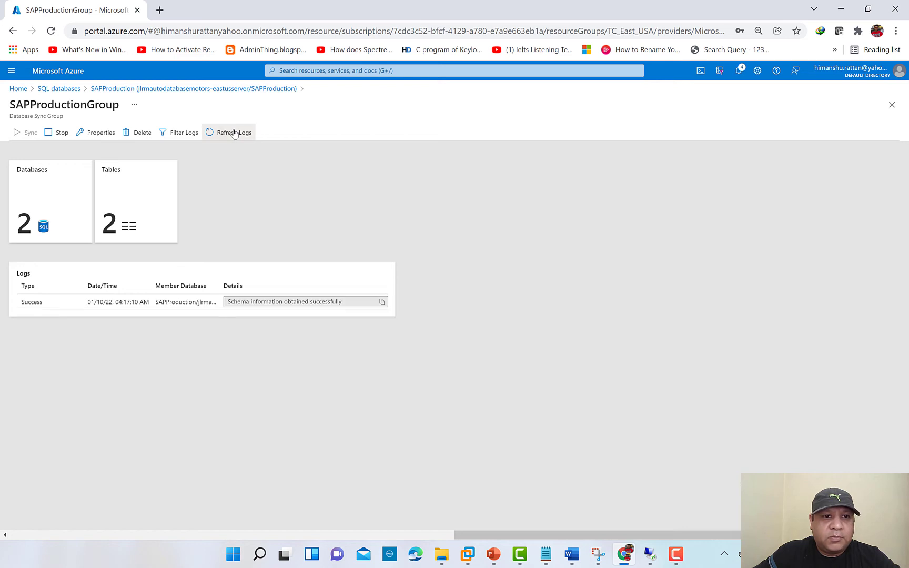
{"action": "left_click", "coordinate": [235, 133]}
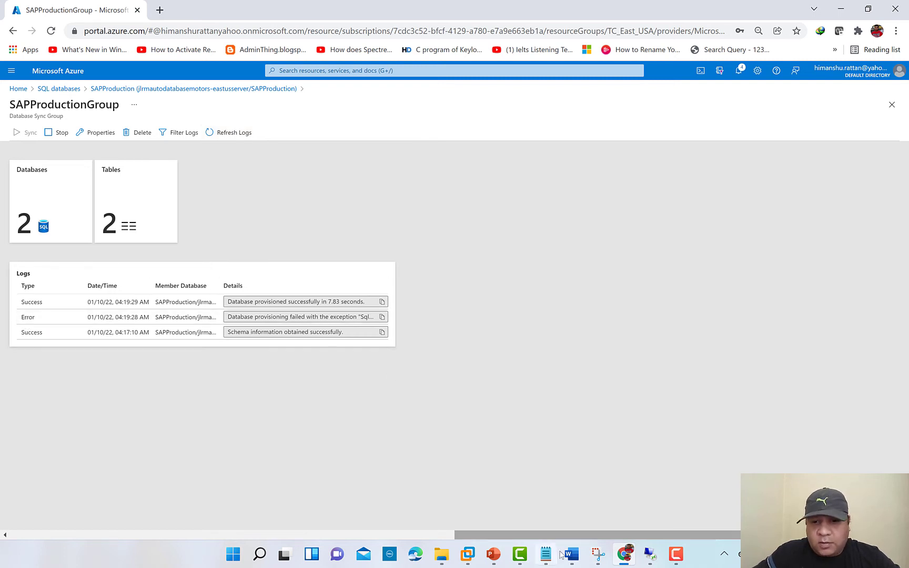
Step: Switch to the remote desktop session and rerun the students table query from SQLQuery3 on the Central US server
{"action": "left_click", "coordinate": [644, 555]}
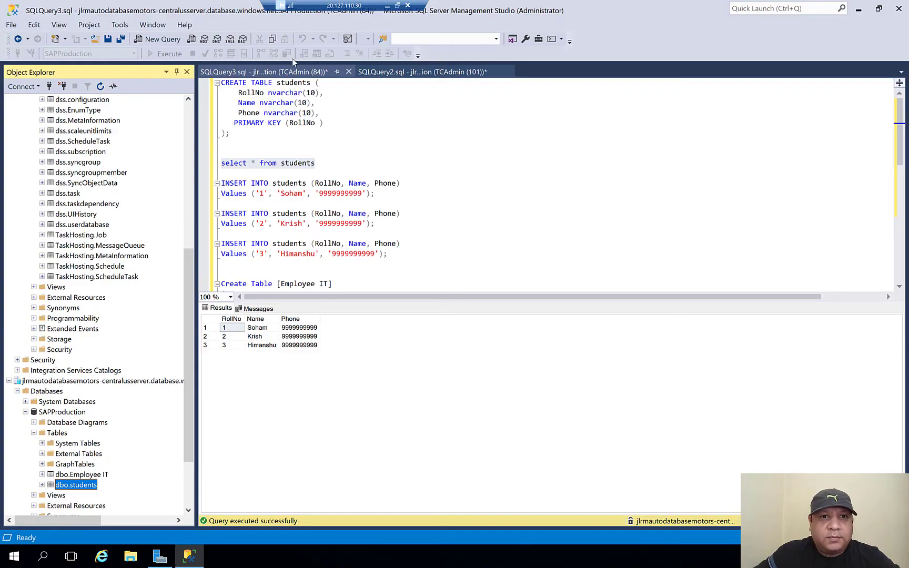
{"action": "left_click", "coordinate": [293, 74]}
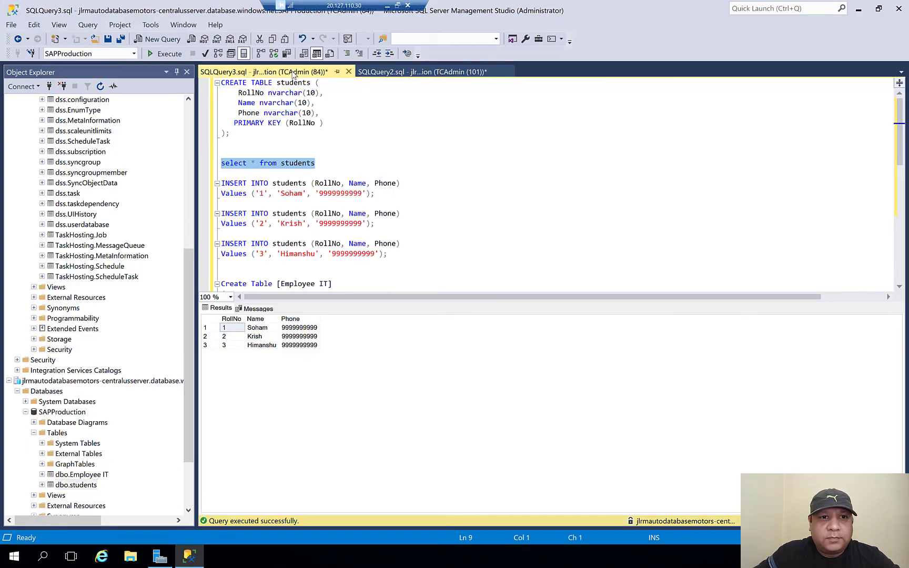
{"action": "left_click", "coordinate": [166, 55]}
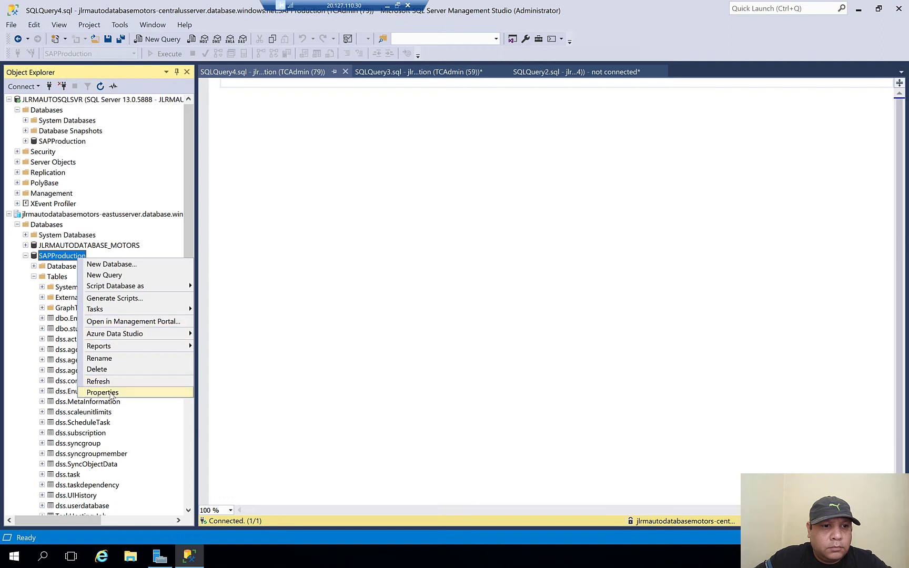
Step: Review the option properties of the East US server's SAPProduction database and set Allow Snapshot Isolation to True
{"action": "left_click", "coordinate": [103, 393]}
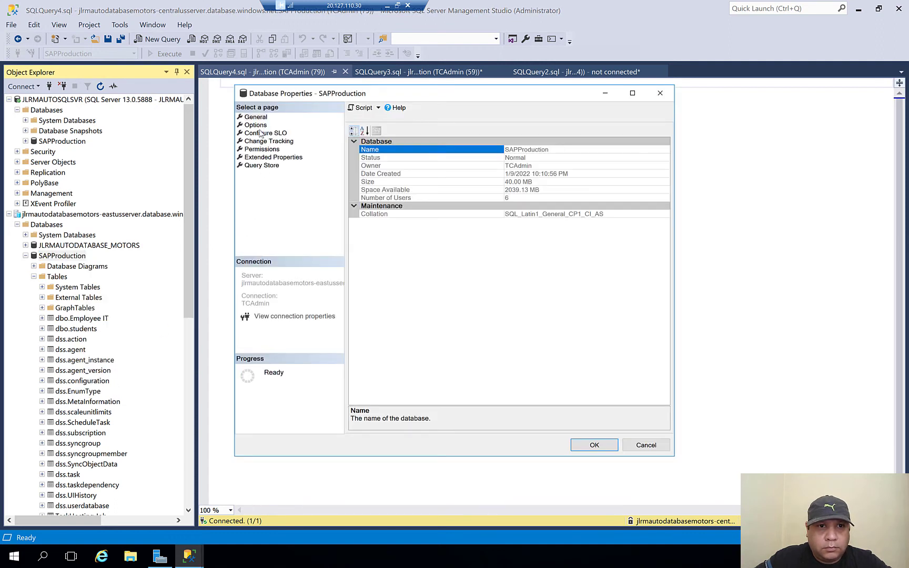
{"action": "left_click", "coordinate": [255, 126]}
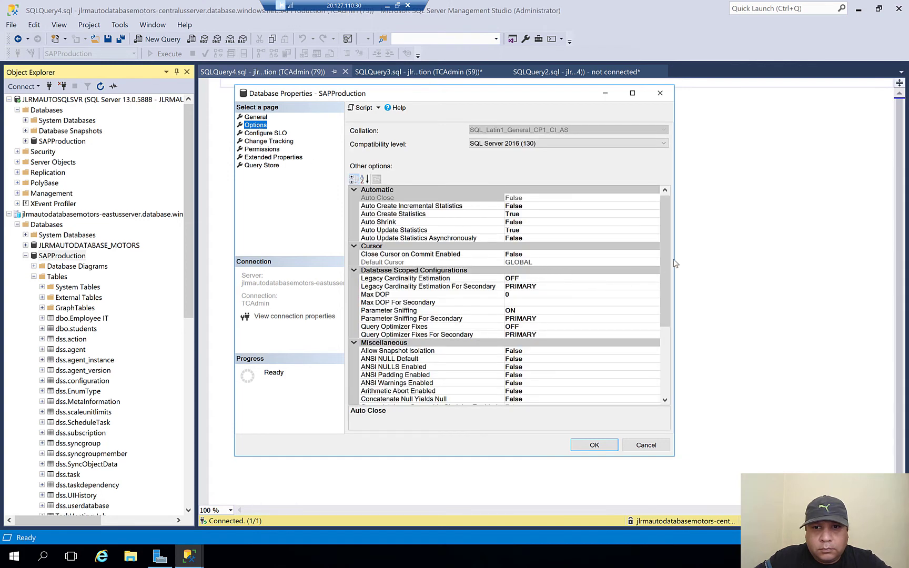
{"action": "left_click_drag", "start_coordinate": [666, 275], "coordinate": [664, 323]}
{"action": "scroll", "coordinate": [663, 334], "scroll_direction": "down", "scroll_amount": 2}
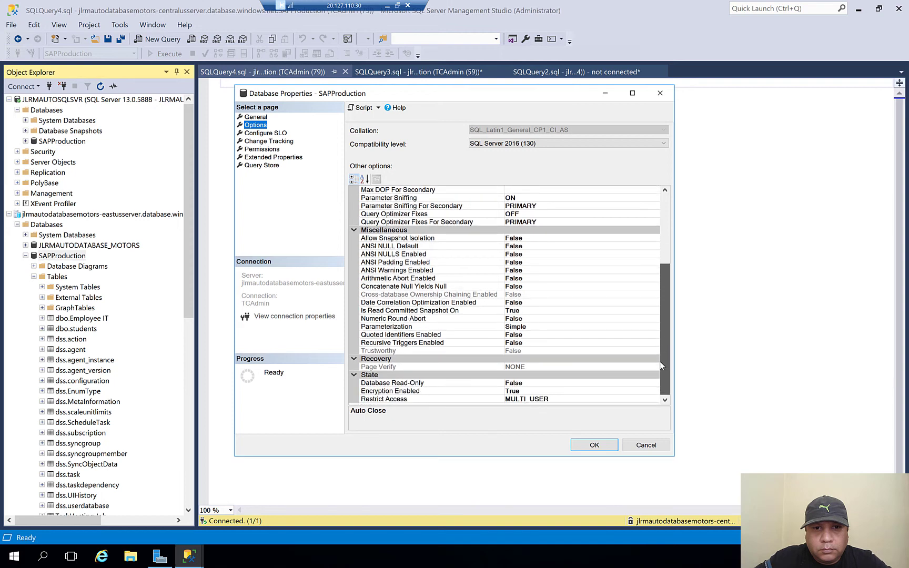
{"action": "left_click", "coordinate": [484, 311]}
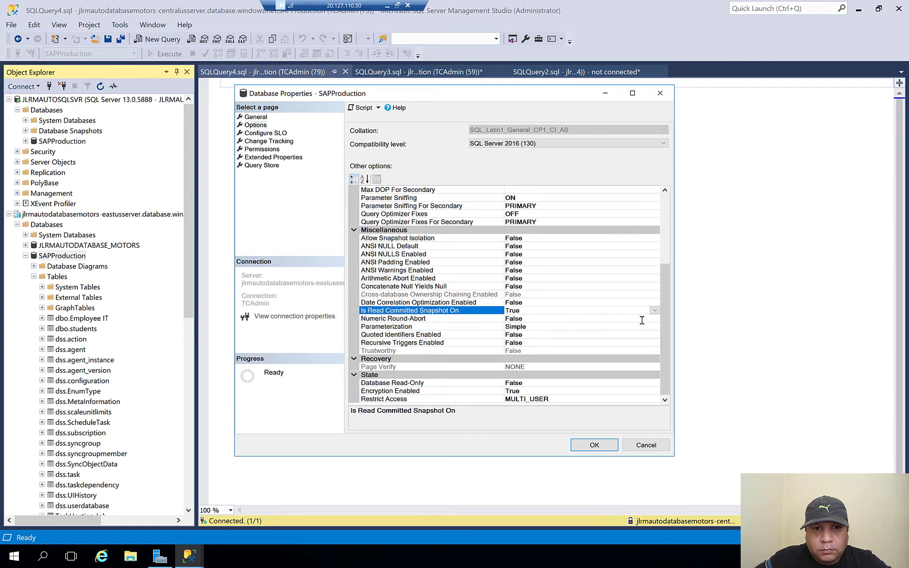
{"action": "left_click_drag", "start_coordinate": [663, 306], "coordinate": [664, 360]}
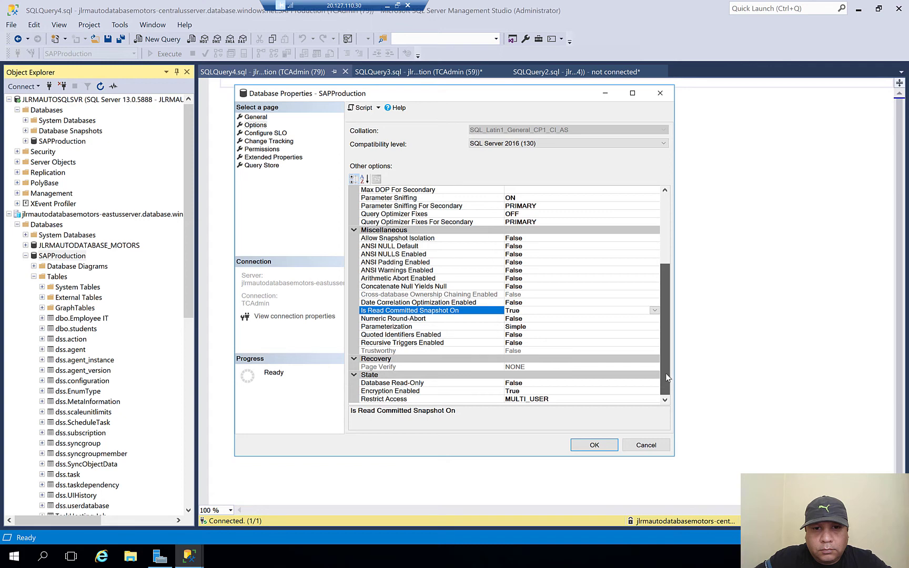
{"action": "scroll", "coordinate": [679, 296], "scroll_direction": "up", "scroll_amount": 5}
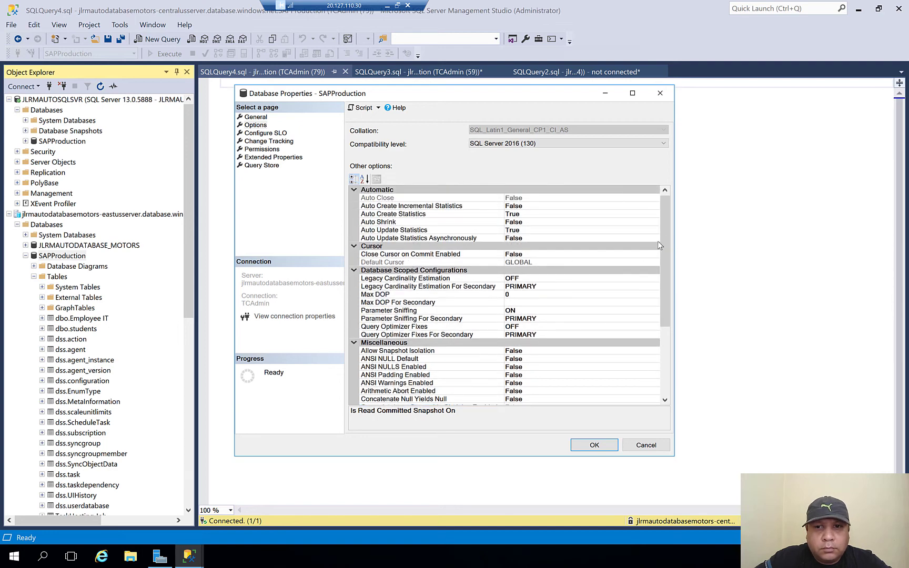
{"action": "left_click", "coordinate": [432, 358]}
{"action": "left_click", "coordinate": [495, 352]}
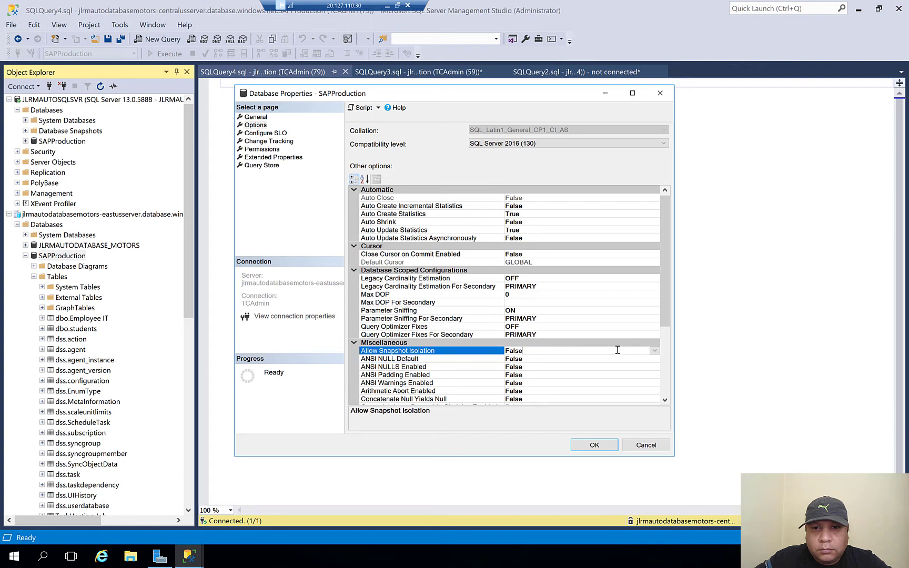
{"action": "left_click", "coordinate": [655, 350]}
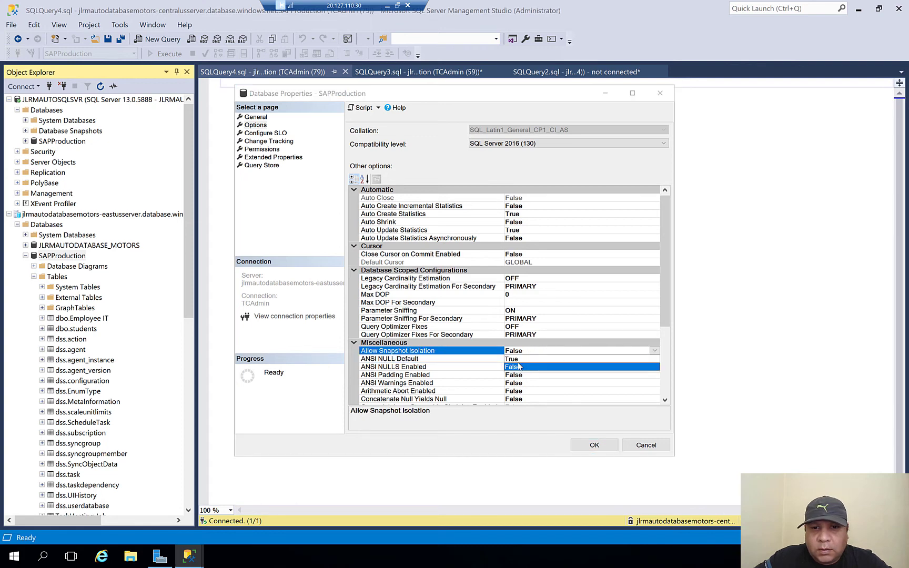
{"action": "left_click", "coordinate": [512, 358]}
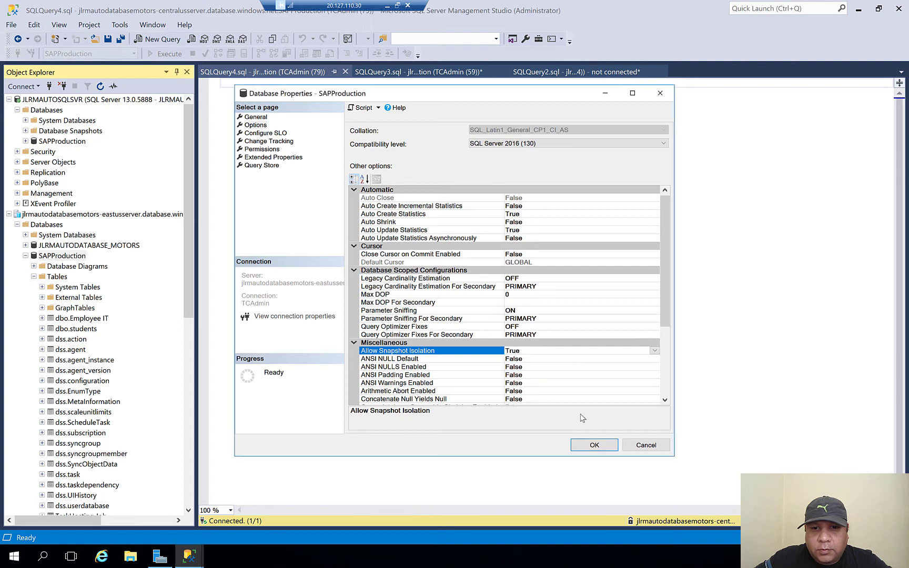
{"action": "left_click", "coordinate": [587, 446]}
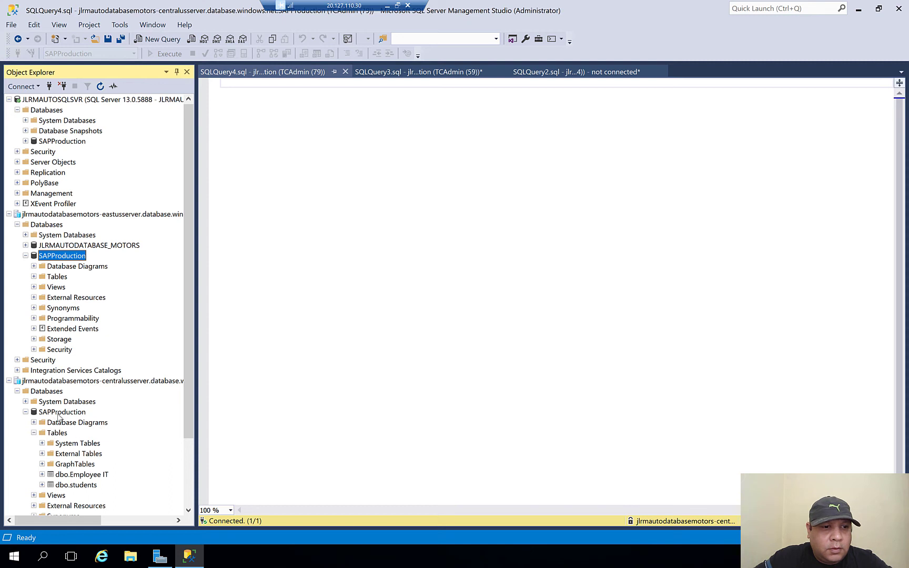
Step: Set Allow Snapshot Isolation to True for SAPProduction on the Central US server and check the Is Read Committed Snapshot On option
{"action": "left_click", "coordinate": [59, 413]}
{"action": "right_click", "coordinate": [60, 414]}
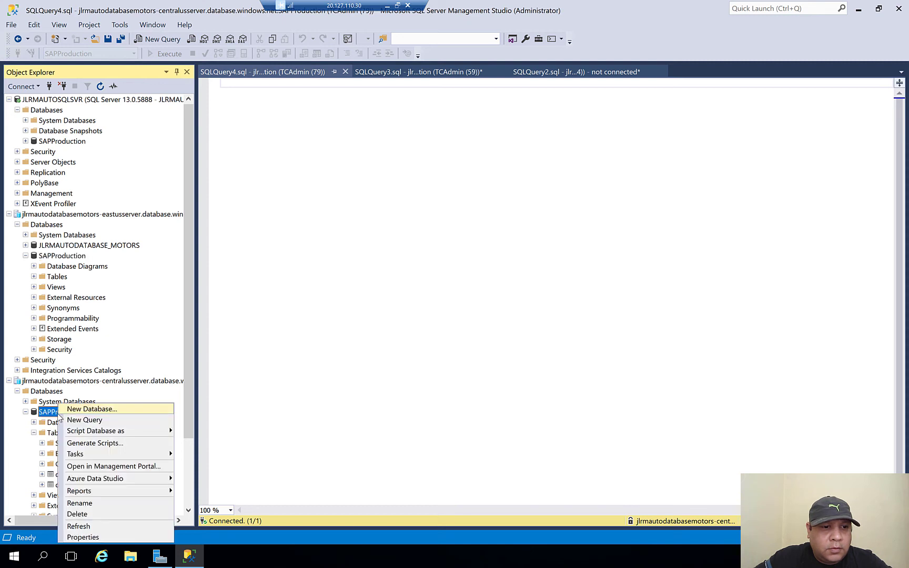
{"action": "left_click", "coordinate": [86, 537]}
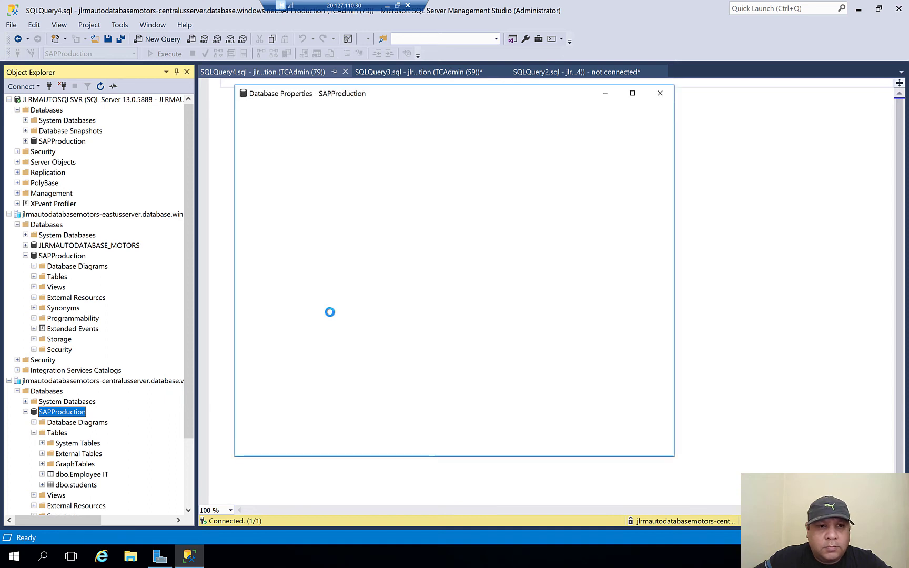
{"action": "left_click", "coordinate": [252, 126]}
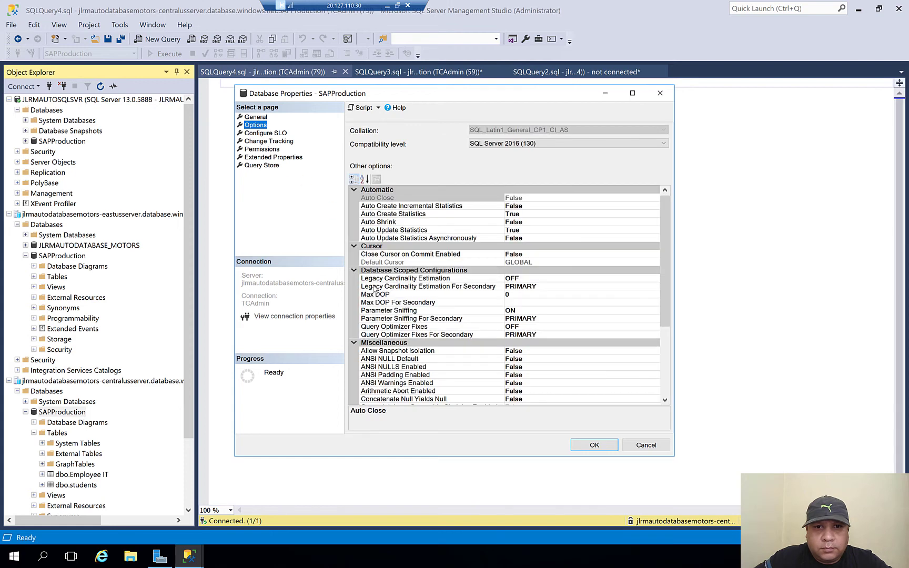
{"action": "left_click", "coordinate": [534, 352]}
{"action": "left_click", "coordinate": [655, 351]}
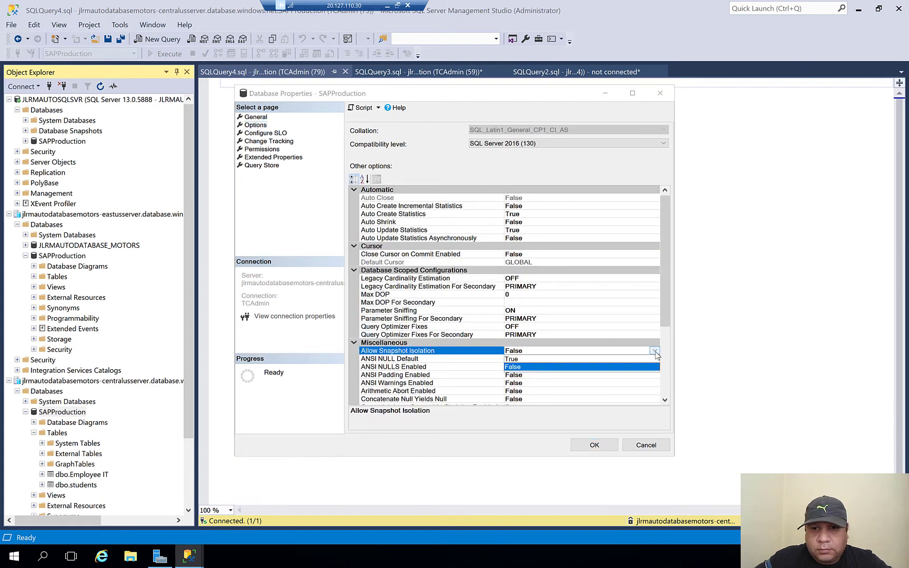
{"action": "left_click", "coordinate": [529, 360]}
{"action": "left_click_drag", "start_coordinate": [668, 307], "coordinate": [666, 379]}
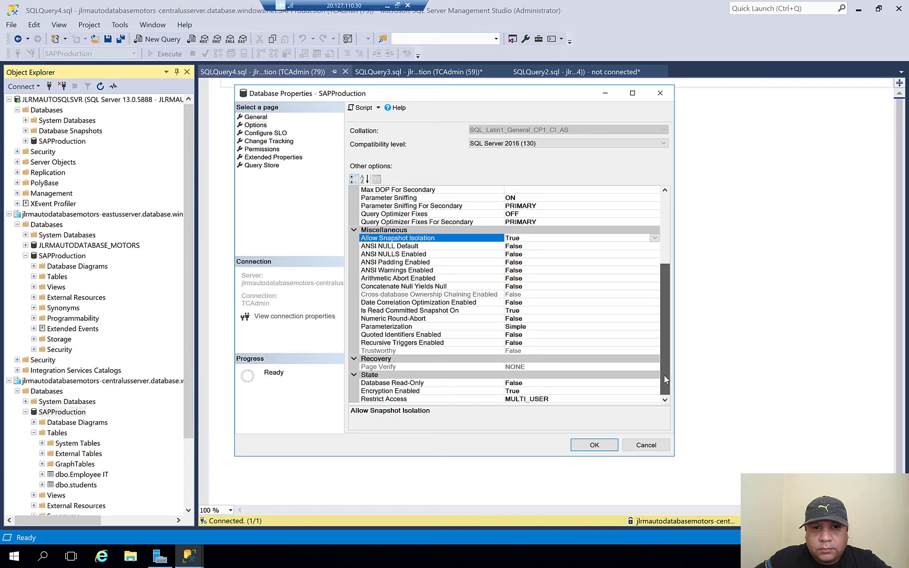
{"action": "left_click", "coordinate": [528, 312]}
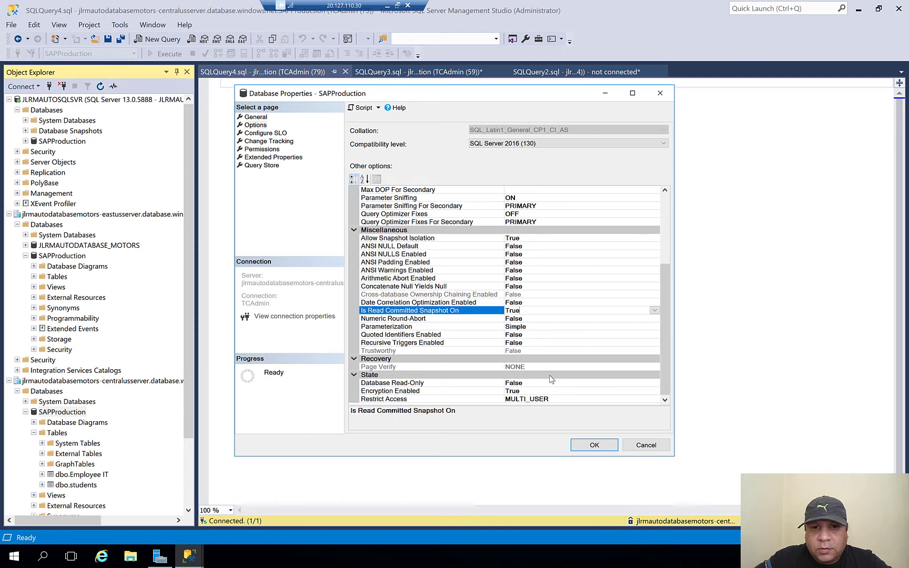
{"action": "left_click", "coordinate": [583, 446]}
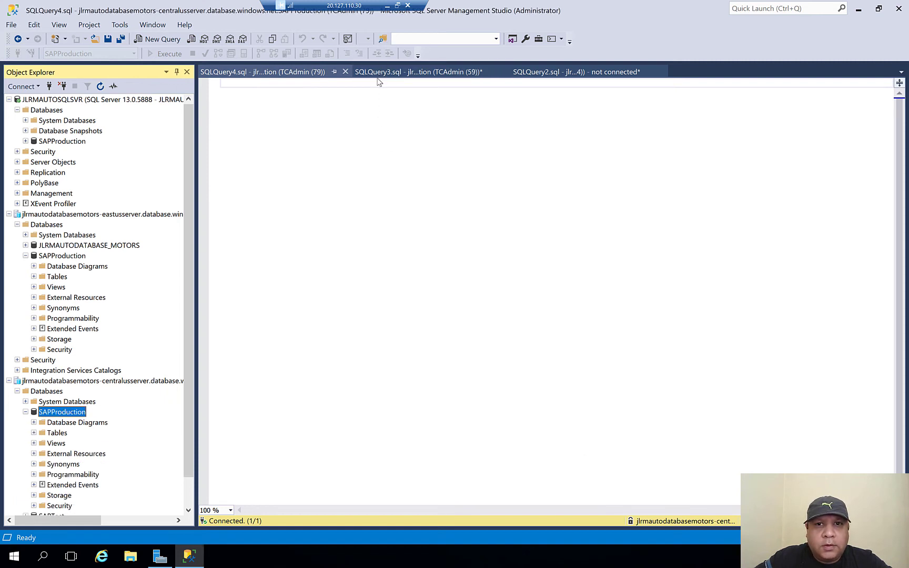
Step: Return to the Azure portal, trigger another SAPProductionGroup sync, and refresh the logs to check the latest result
{"action": "left_click", "coordinate": [393, 74]}
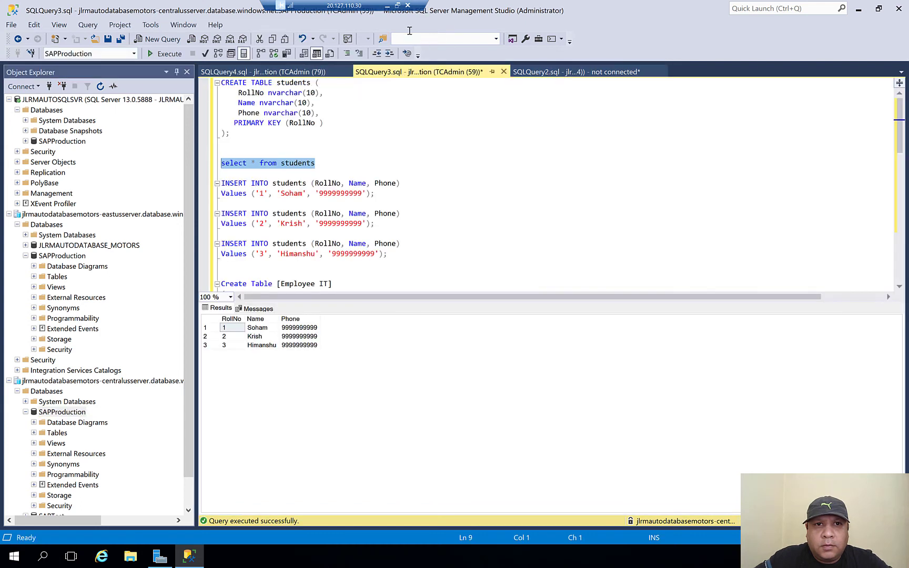
{"action": "left_click", "coordinate": [387, 5]}
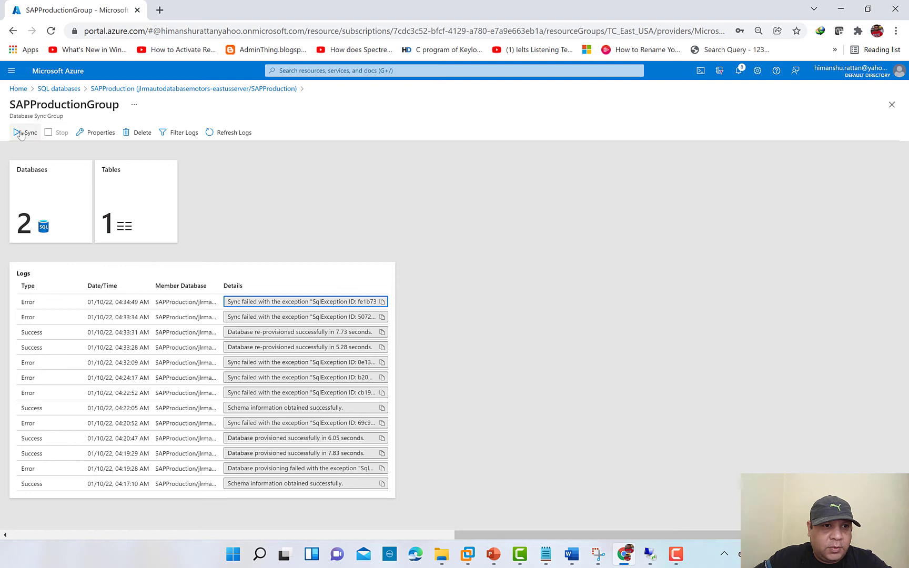
{"action": "left_click", "coordinate": [234, 133]}
{"action": "left_click", "coordinate": [234, 133]}
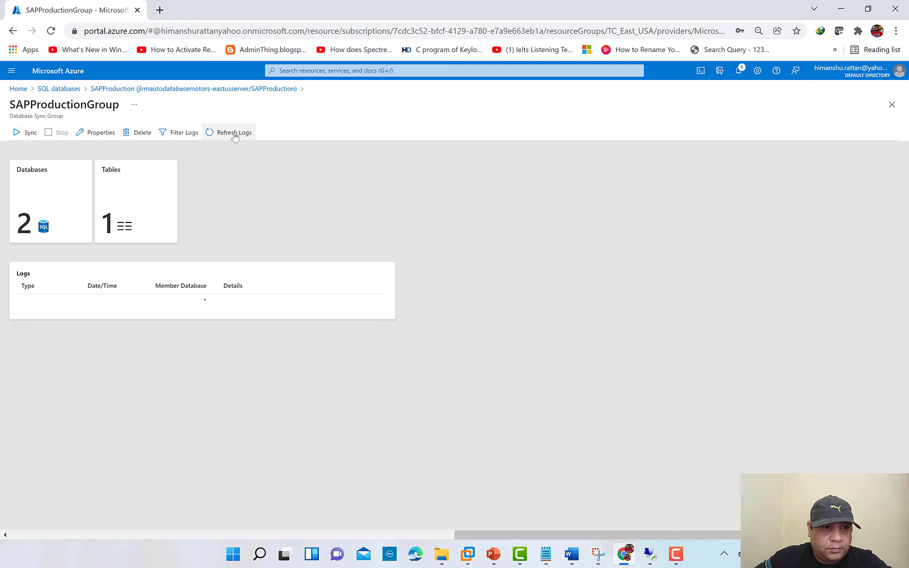
{"action": "left_click", "coordinate": [32, 136]}
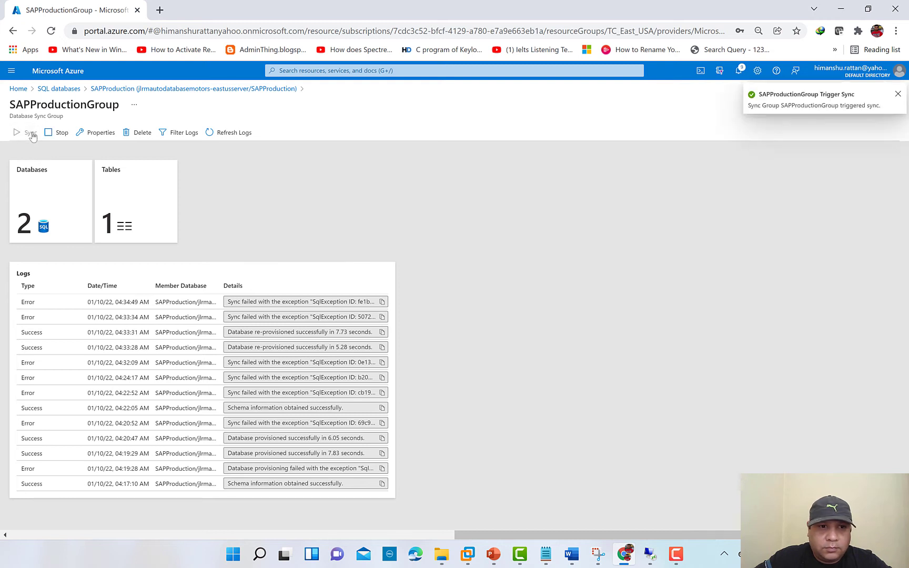
{"action": "left_click", "coordinate": [243, 133]}
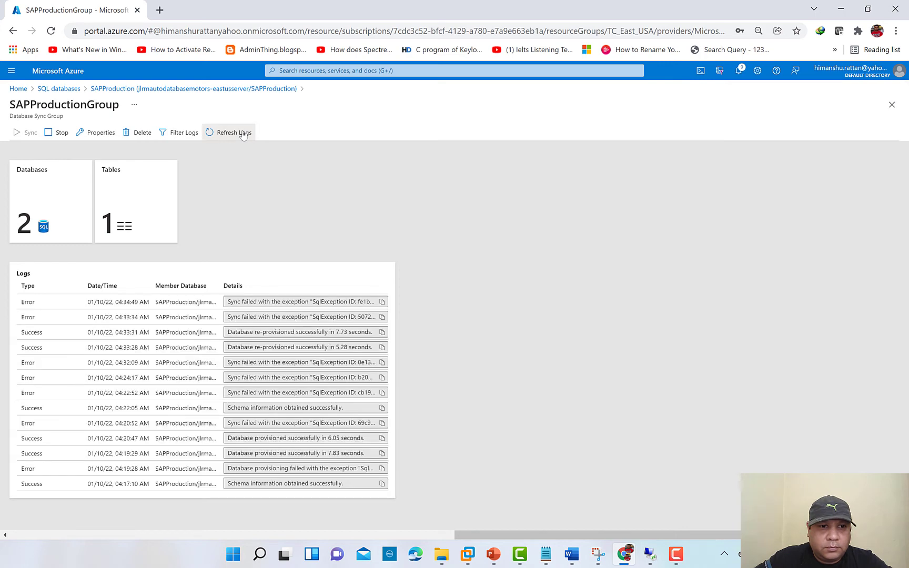
{"action": "left_click", "coordinate": [243, 133]}
{"action": "left_click", "coordinate": [242, 133]}
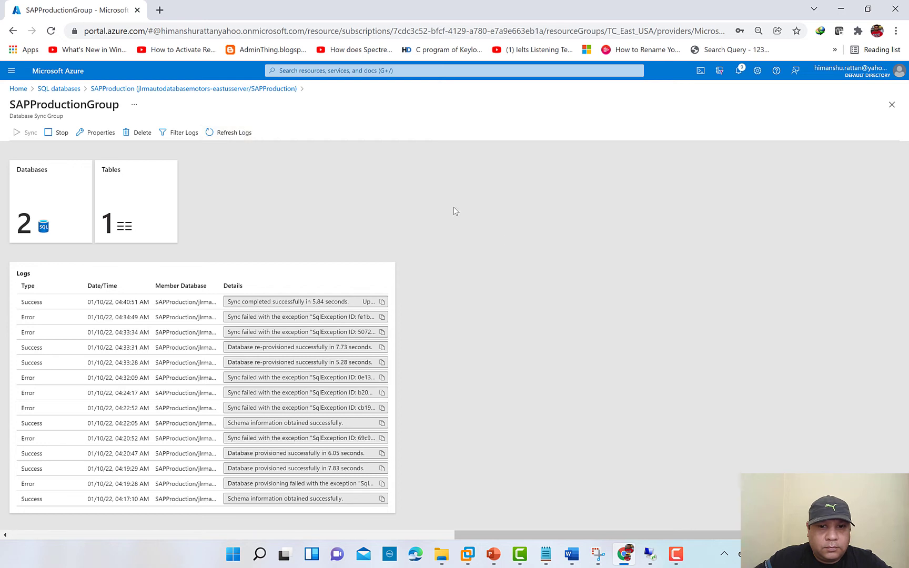
Step: Back in the remote desktop session, close SQLQuery4, rerun the students query from SQLQuery3, and bring up the SQLQuery2 script
{"action": "left_click", "coordinate": [648, 553]}
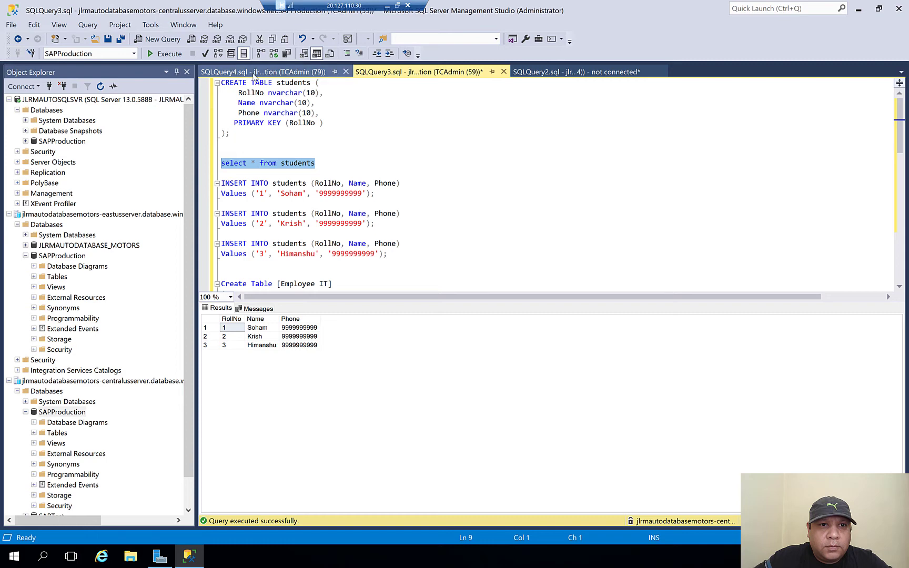
{"action": "left_click", "coordinate": [262, 73]}
{"action": "left_click", "coordinate": [345, 71]}
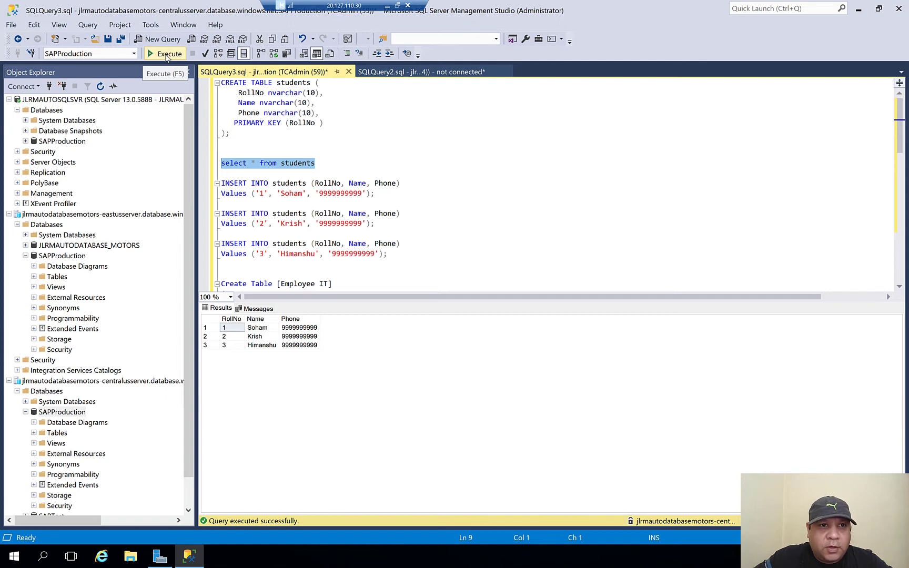
{"action": "left_click", "coordinate": [166, 55]}
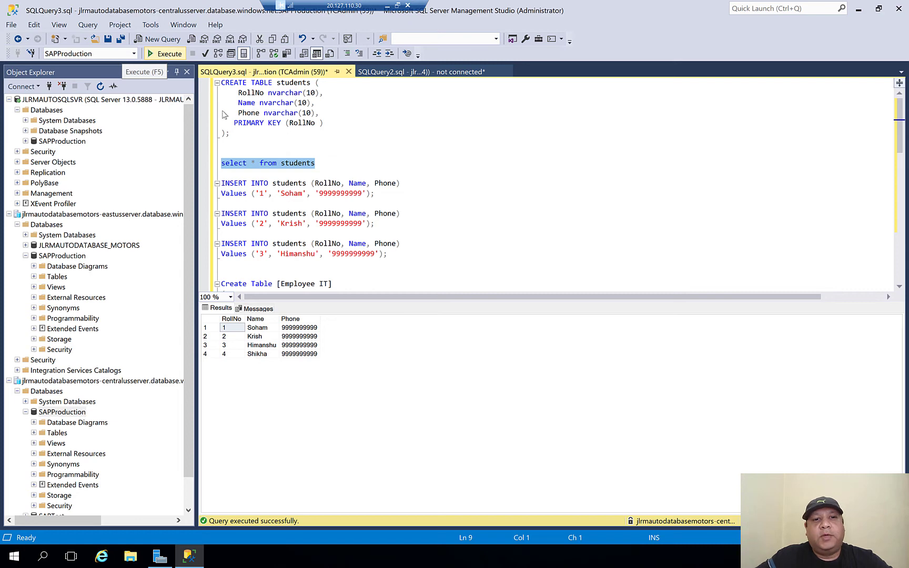
{"action": "left_click", "coordinate": [424, 72]}
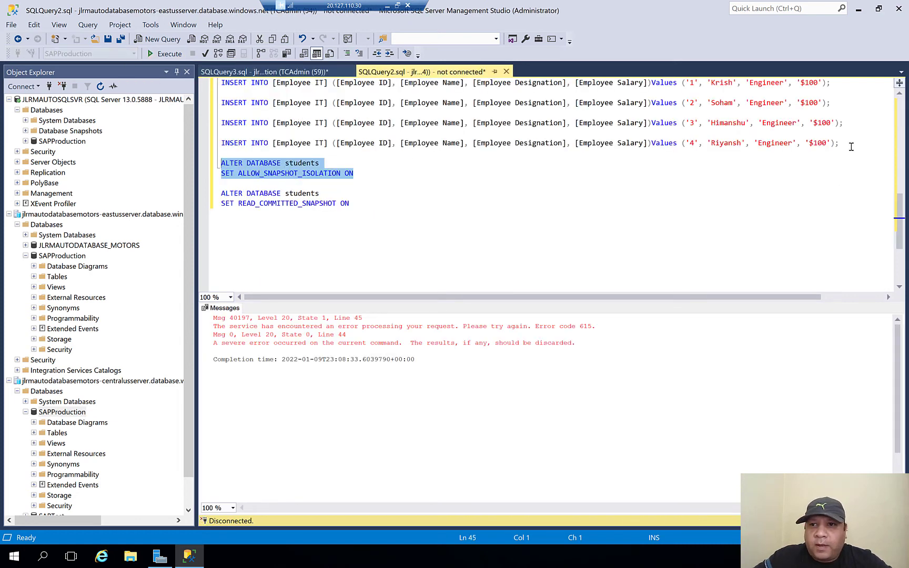
Step: Run the RollNo 5 insert statement from SQLQuery2 on the East US SAPProduction database, and query all students rows
{"action": "scroll", "coordinate": [904, 107], "scroll_direction": "up", "scroll_amount": 6}
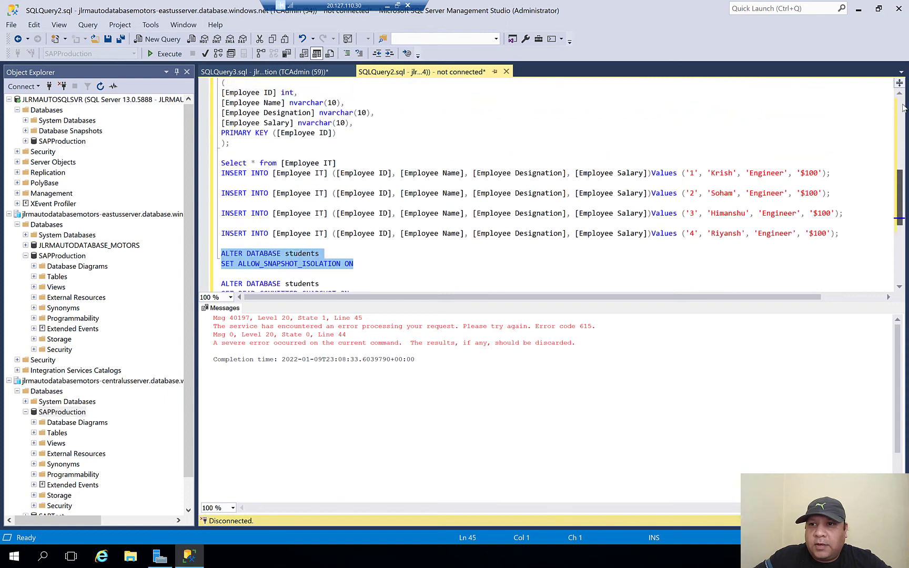
{"action": "scroll", "coordinate": [904, 106], "scroll_direction": "up", "scroll_amount": 6}
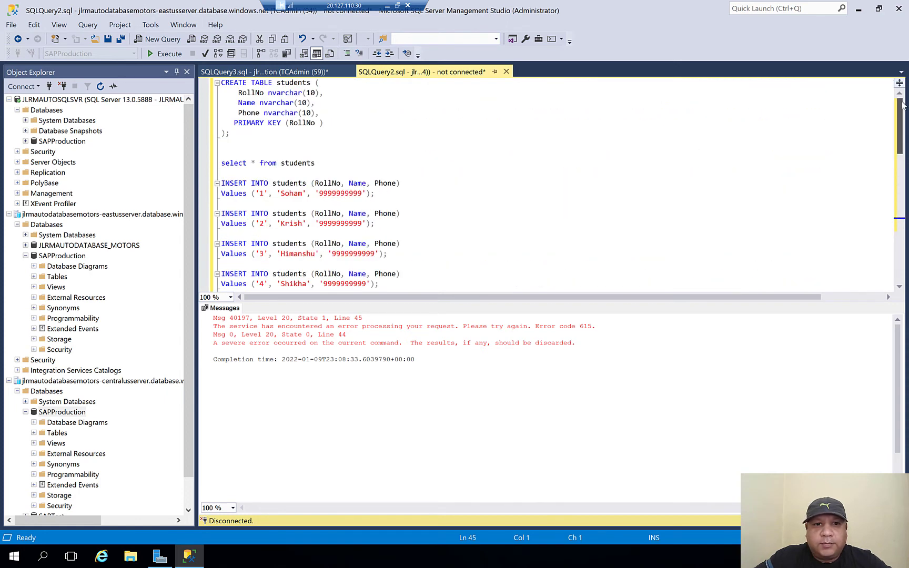
{"action": "scroll", "coordinate": [903, 127], "scroll_direction": "down", "scroll_amount": 2}
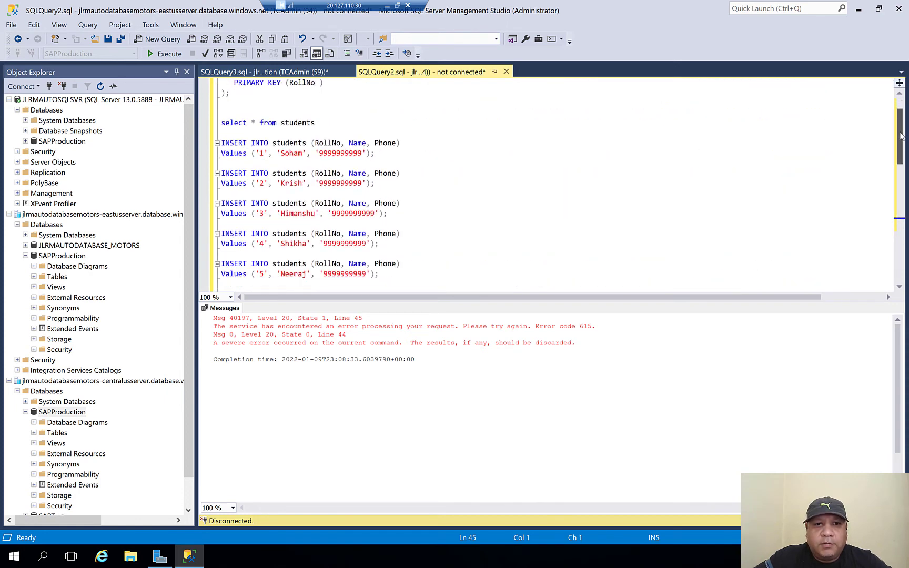
{"action": "scroll", "coordinate": [902, 136], "scroll_direction": "down", "scroll_amount": 1}
{"action": "left_click_drag", "start_coordinate": [402, 253], "coordinate": [217, 244]}
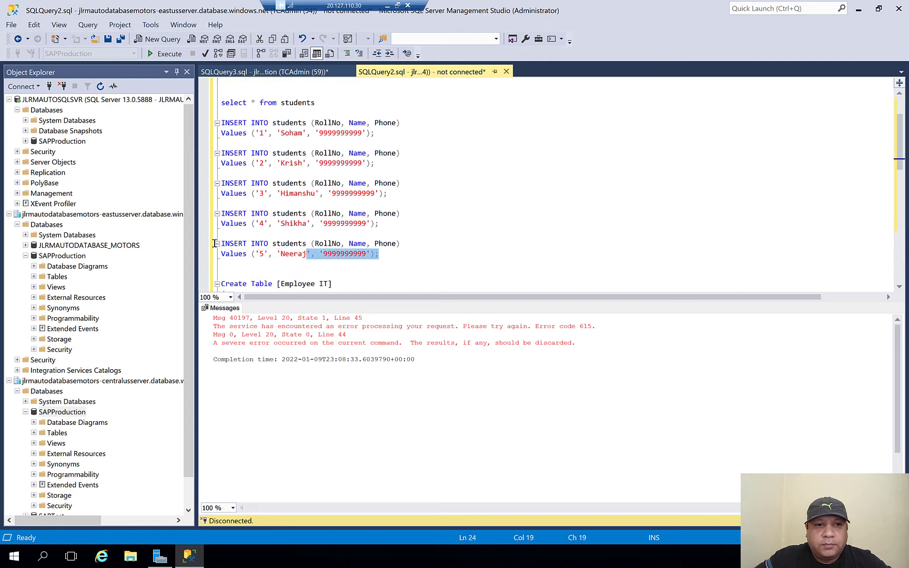
{"action": "left_click", "coordinate": [161, 57]}
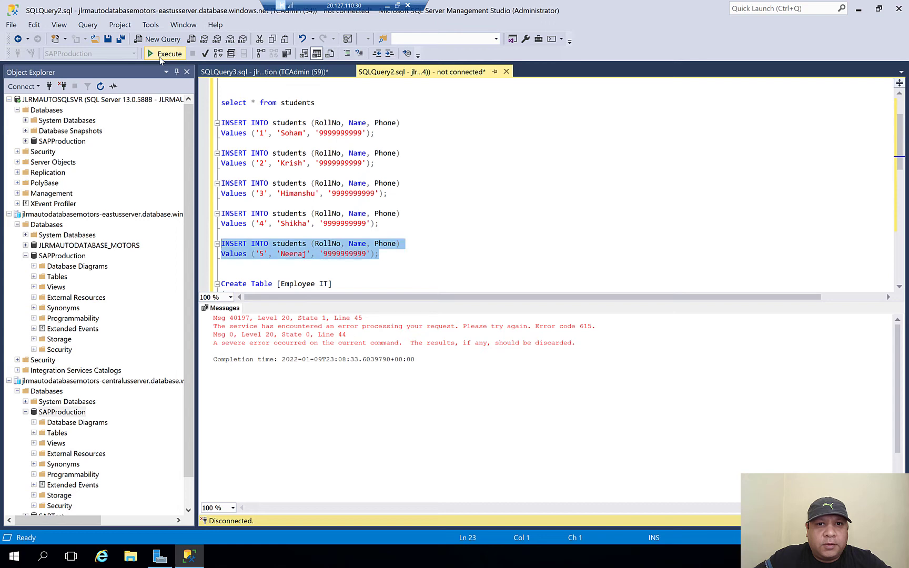
{"action": "left_click_drag", "start_coordinate": [349, 102], "coordinate": [205, 100]}
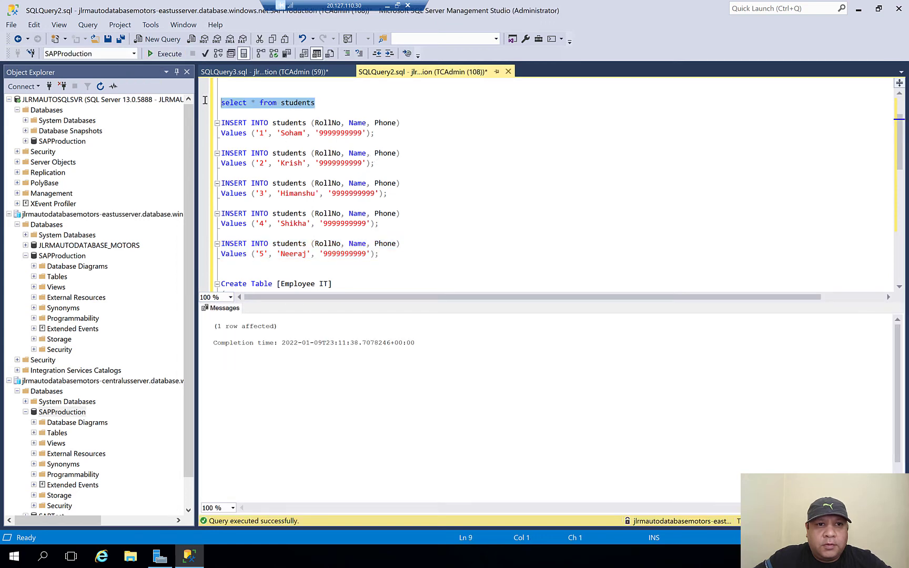
{"action": "left_click", "coordinate": [163, 55]}
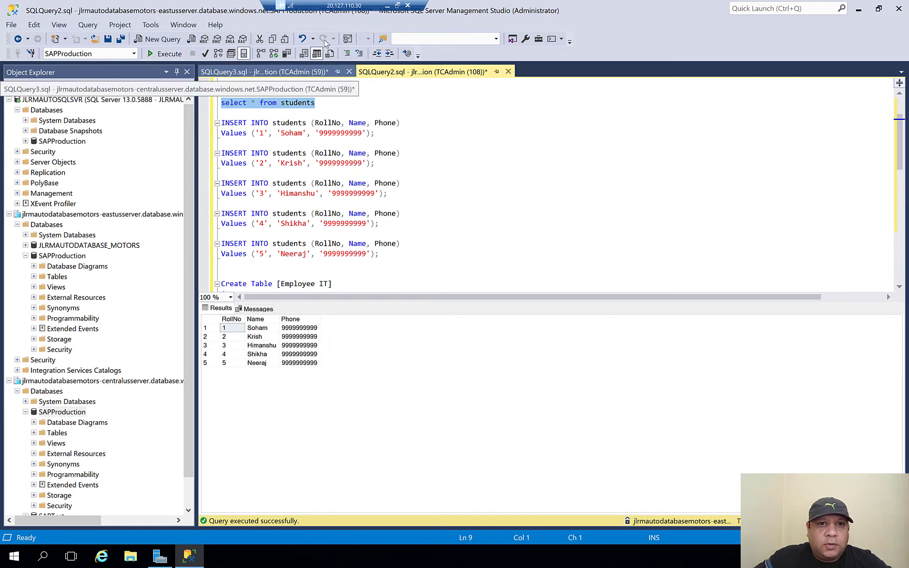
Step: Rerun the students query in SQLQuery3 on the Central US server and compare it with the RollNo 5 insert in SQLQuery2
{"action": "left_click", "coordinate": [282, 73]}
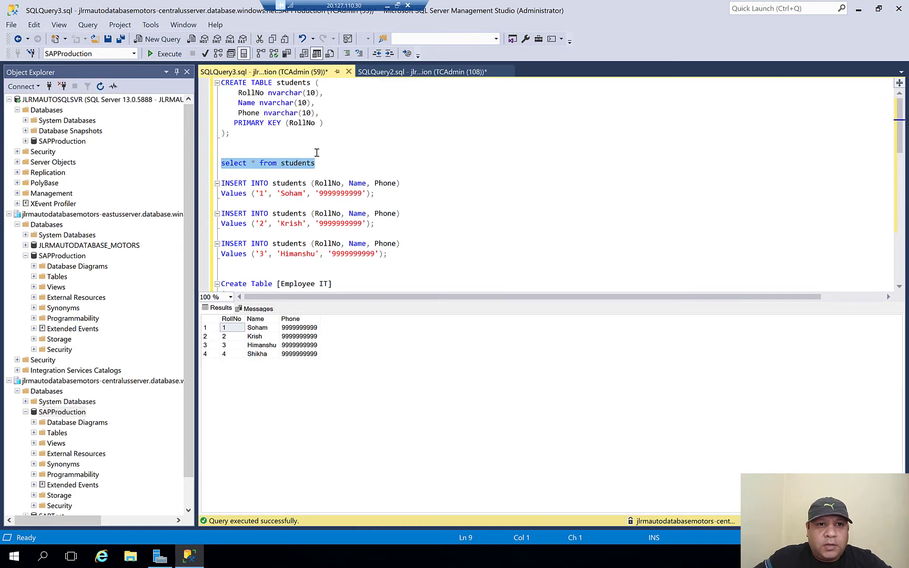
{"action": "left_click", "coordinate": [164, 54]}
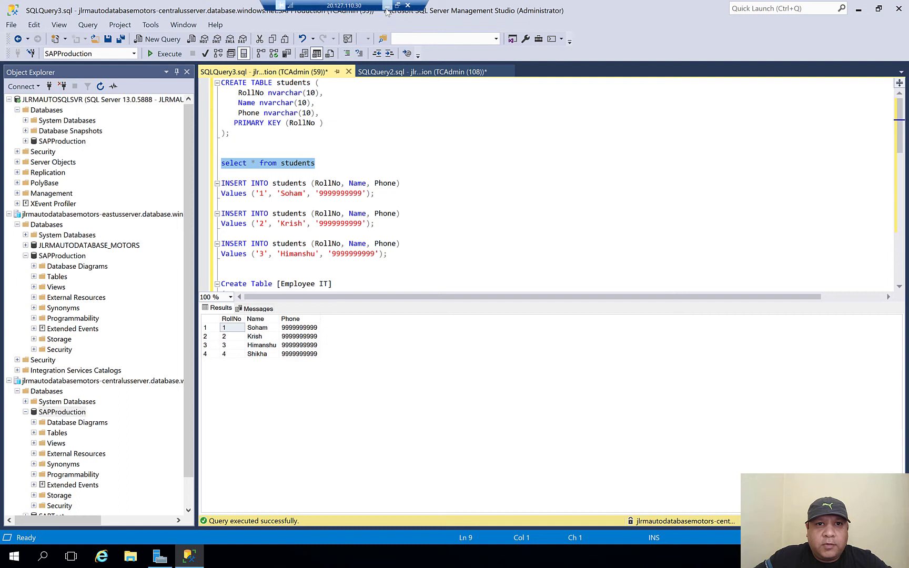
{"action": "left_click", "coordinate": [420, 74]}
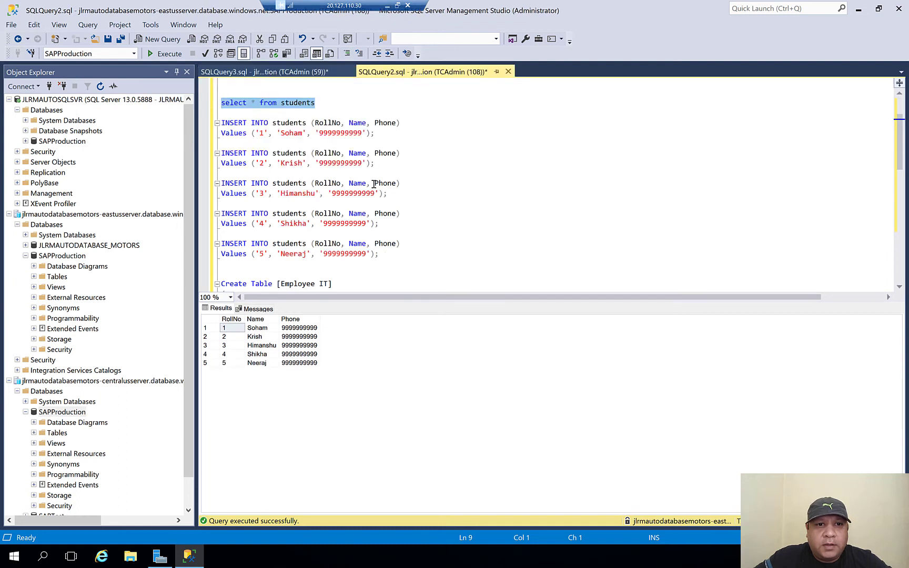
{"action": "left_click_drag", "start_coordinate": [379, 254], "coordinate": [221, 243]}
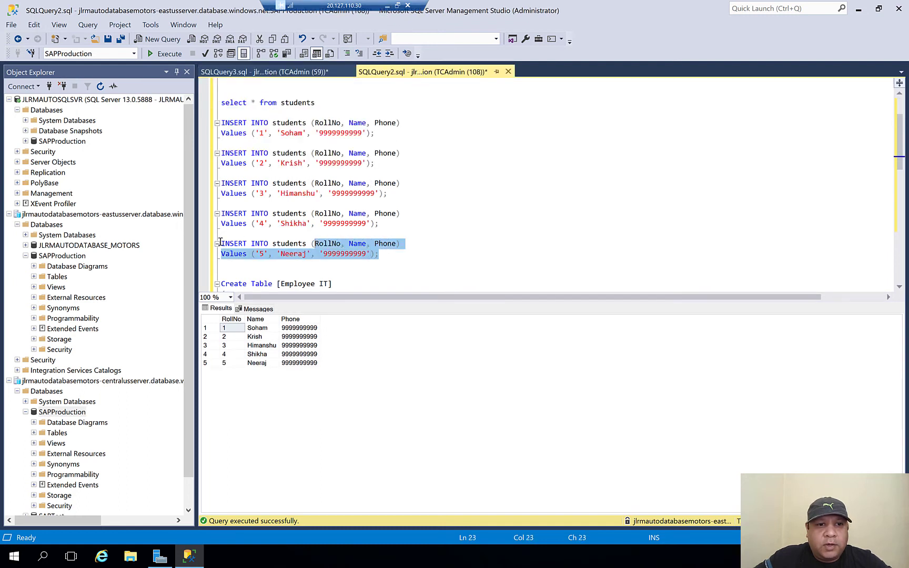
Step: Switch to the Azure portal, trigger a SAPProductionGroup sync for the new students row, and refresh the logs
{"action": "left_click", "coordinate": [388, 6]}
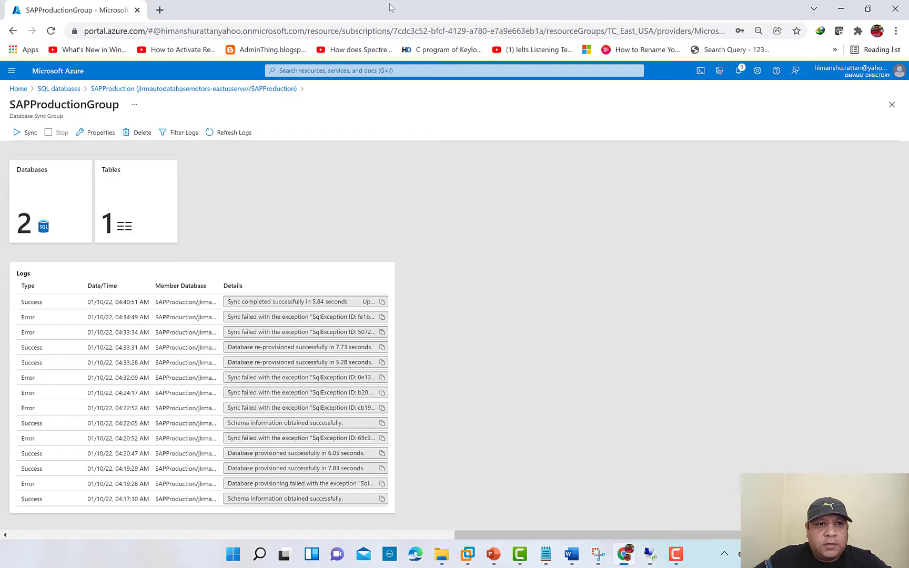
{"action": "left_click", "coordinate": [26, 134]}
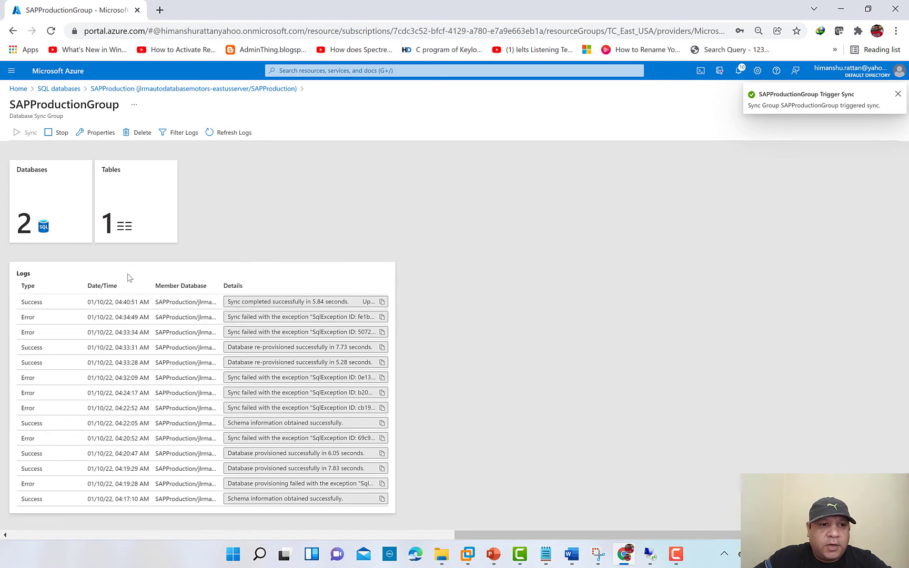
{"action": "left_click_drag", "start_coordinate": [149, 304], "coordinate": [84, 304]}
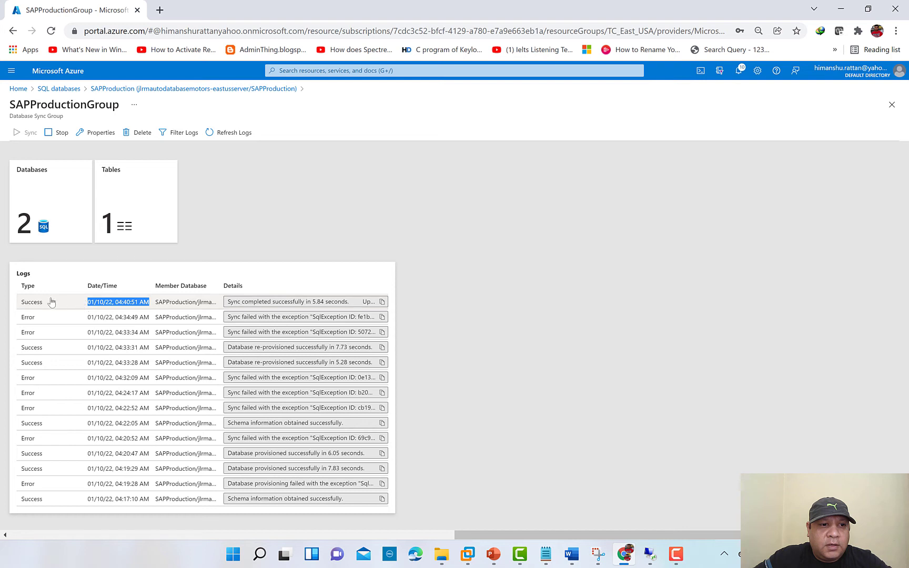
{"action": "left_click", "coordinate": [232, 133]}
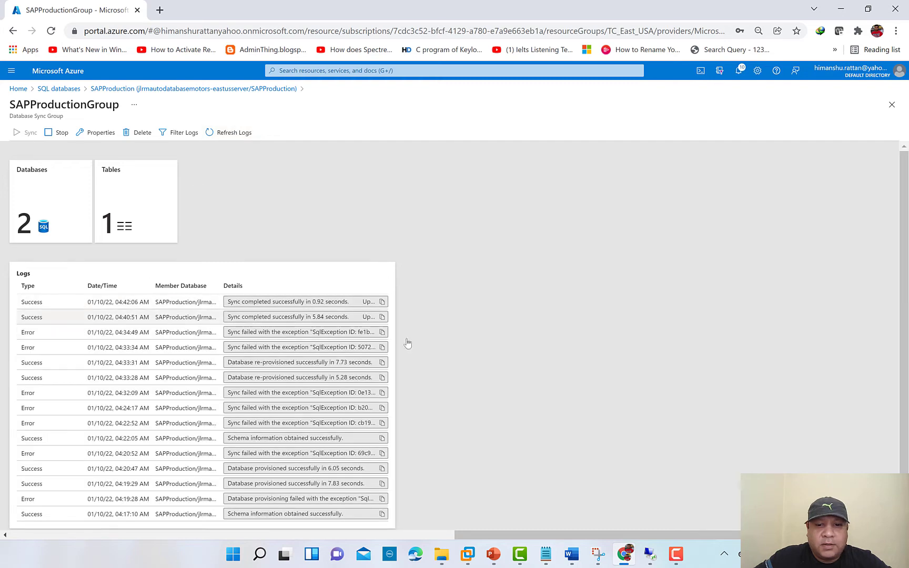
Step: Return to the remote desktop session and rerun the students query in SQLQuery3 to check the synced rows on Central US
{"action": "left_click", "coordinate": [650, 554]}
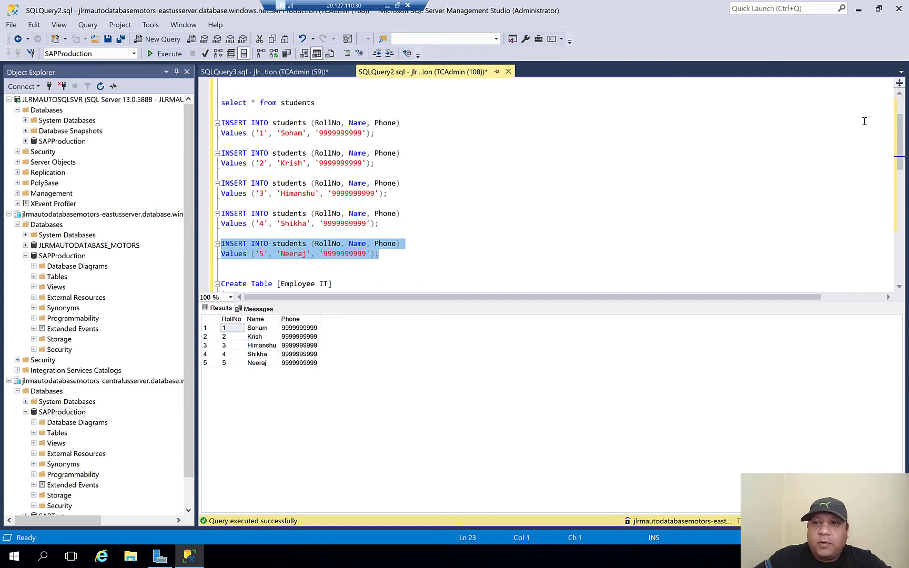
{"action": "left_click", "coordinate": [295, 73]}
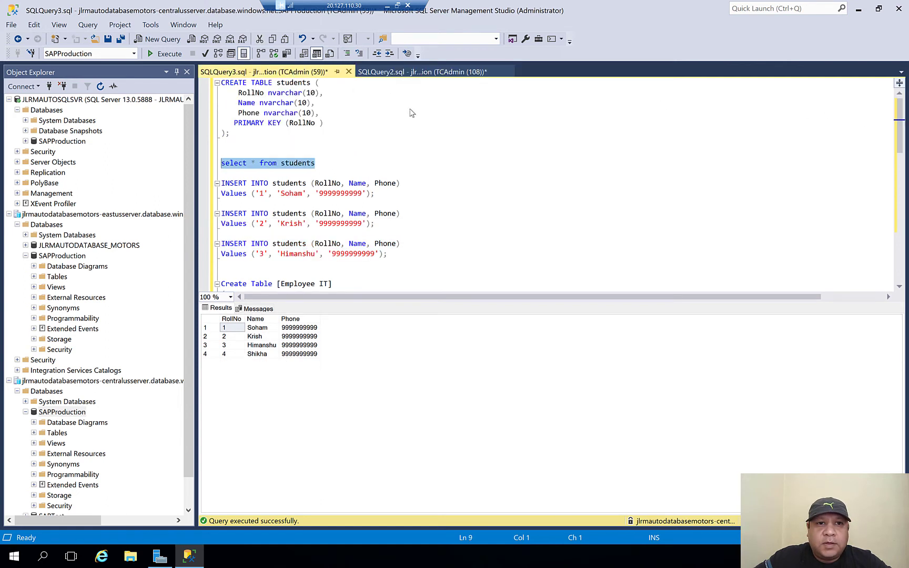
{"action": "left_click", "coordinate": [160, 58]}
{"action": "left_click", "coordinate": [167, 54]}
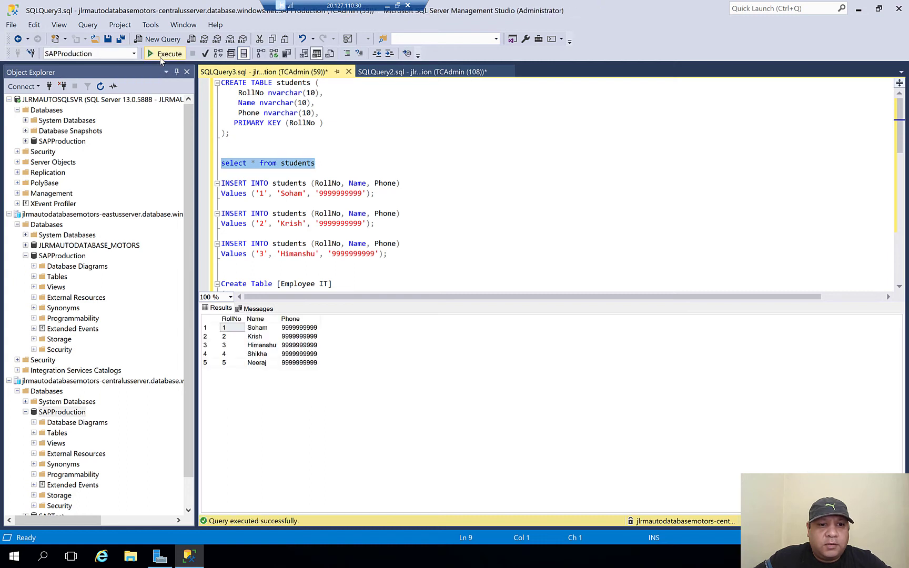
{"action": "left_click", "coordinate": [231, 327]}
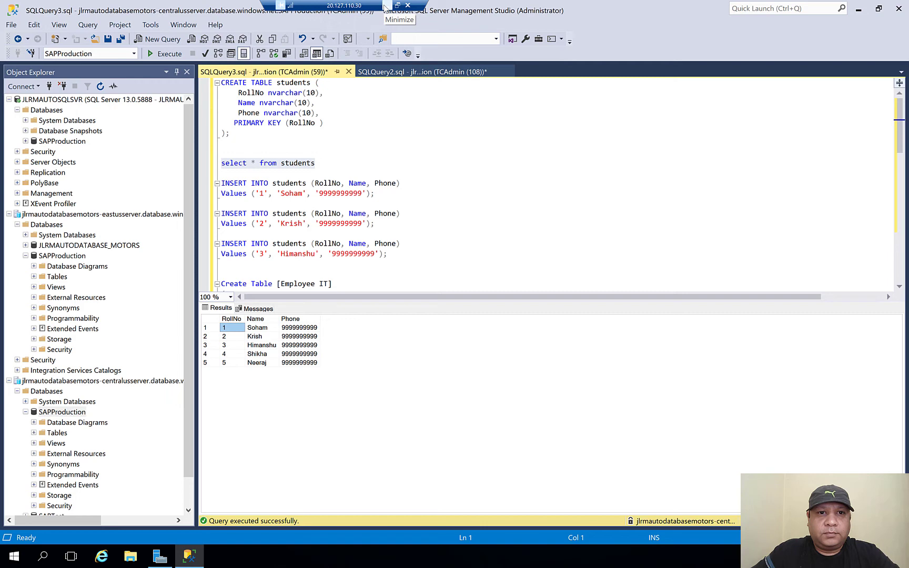
Step: Return to the Azure portal and delete the SAPProductionGroup sync group, confirming the deletion
{"action": "left_click", "coordinate": [384, 6]}
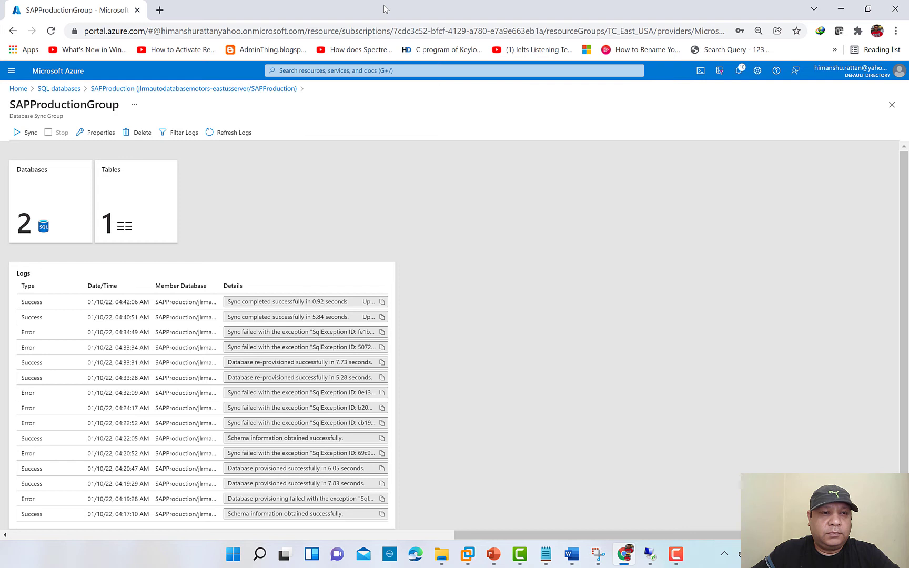
{"action": "left_click", "coordinate": [141, 134]}
{"action": "left_click", "coordinate": [38, 186]}
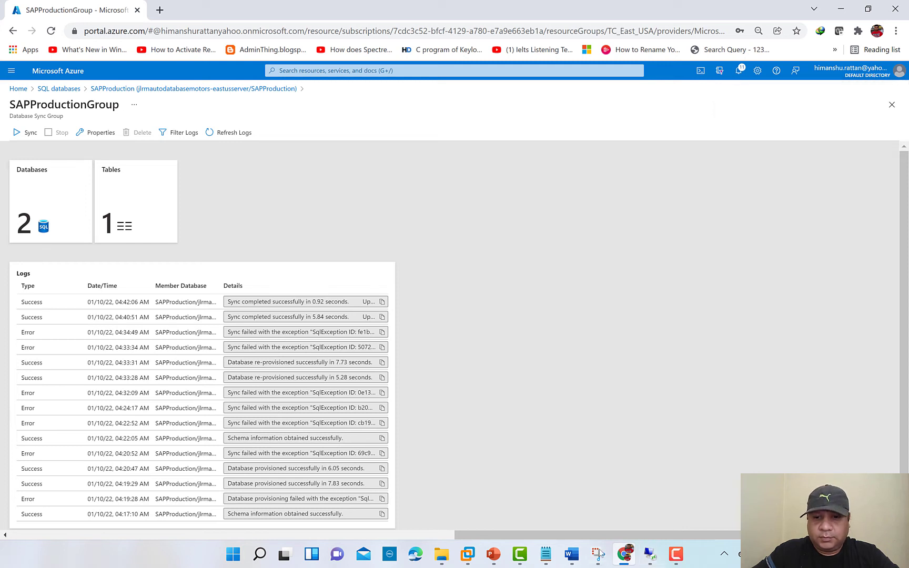
Step: Switch to the Azure_SQL_Database presentation in PowerPoint and show the "Sync to on-Premises Databases" slide
{"action": "left_click", "coordinate": [495, 554]}
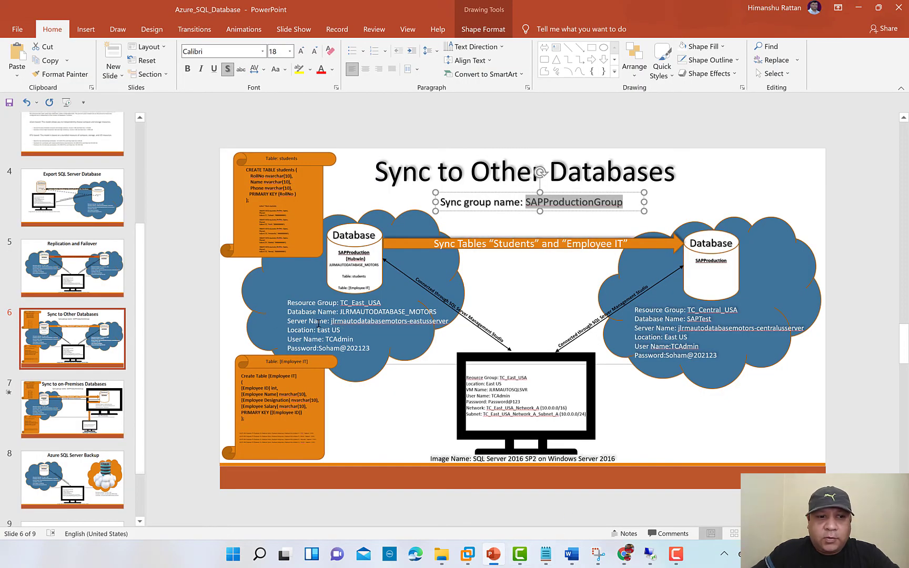
{"action": "left_click", "coordinate": [78, 419]}
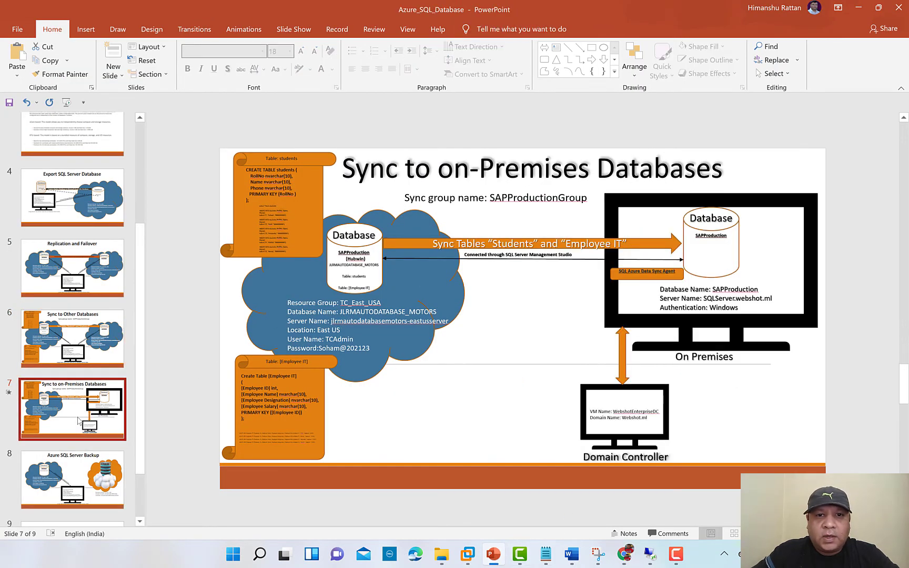
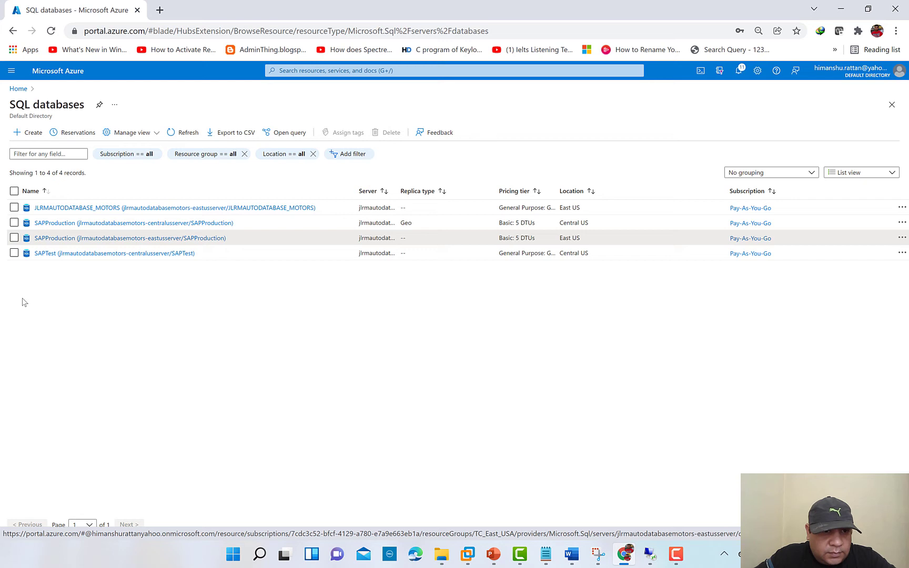
Step: Select the SAPTest and SAPProduction databases on the Central US server for deletion and enter yes as the confirmation
{"action": "left_click", "coordinate": [15, 254]}
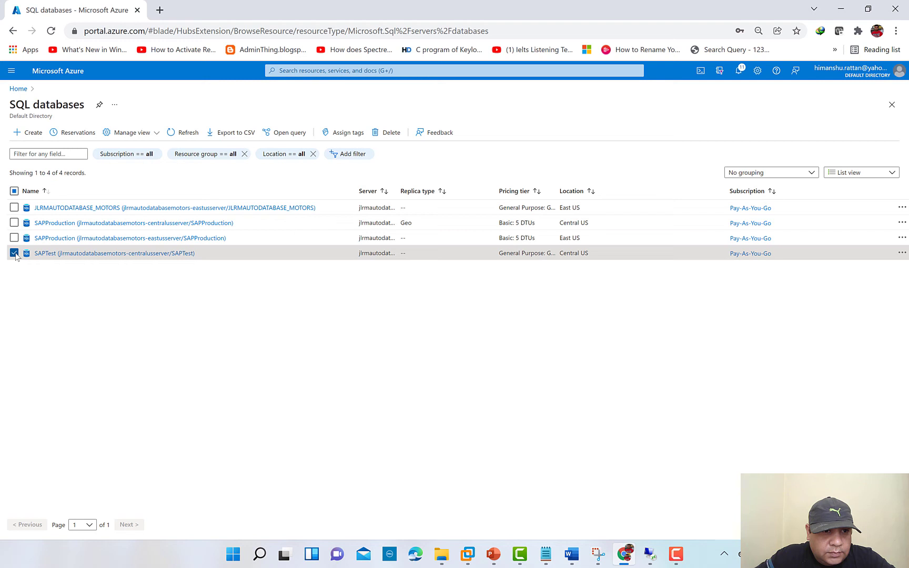
{"action": "left_click", "coordinate": [15, 223]}
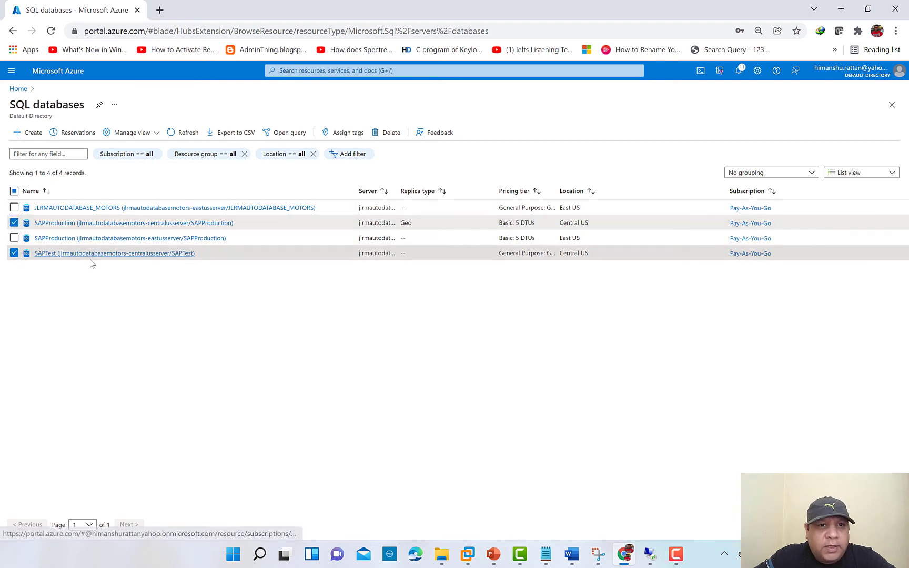
{"action": "left_click", "coordinate": [392, 132]}
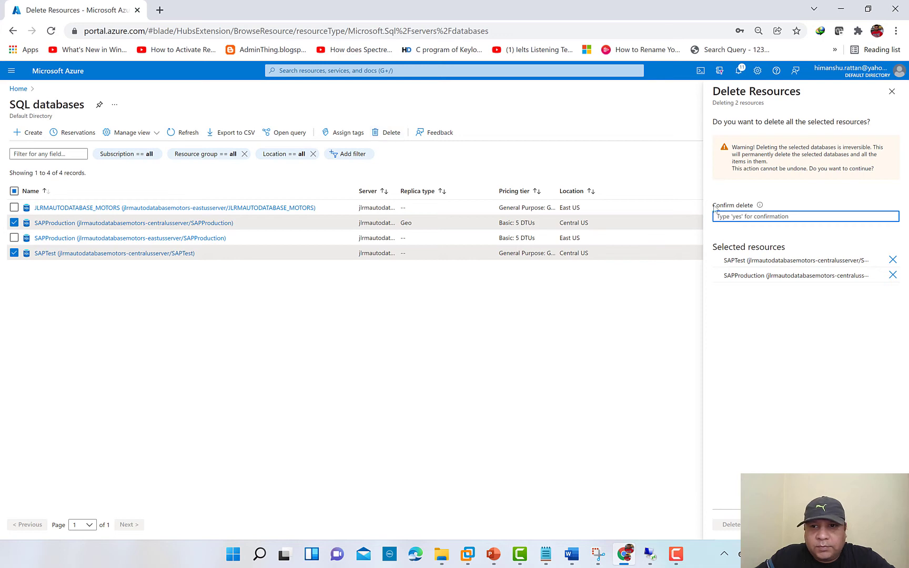
{"action": "type", "text": "yes"}
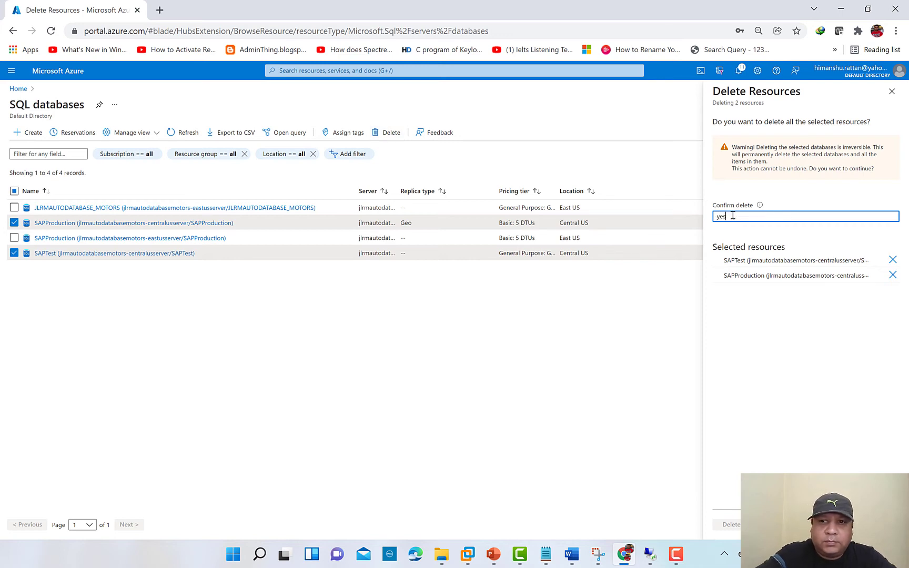
Step: Switch to the remote desktop session and disconnect the Central US server from Object Explorer
{"action": "left_click", "coordinate": [650, 553]}
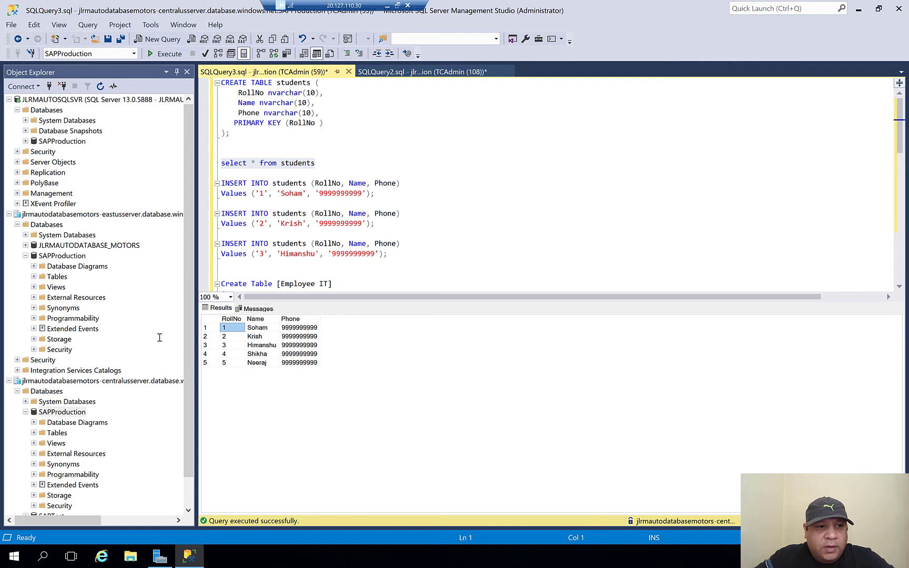
{"action": "right_click", "coordinate": [80, 381]}
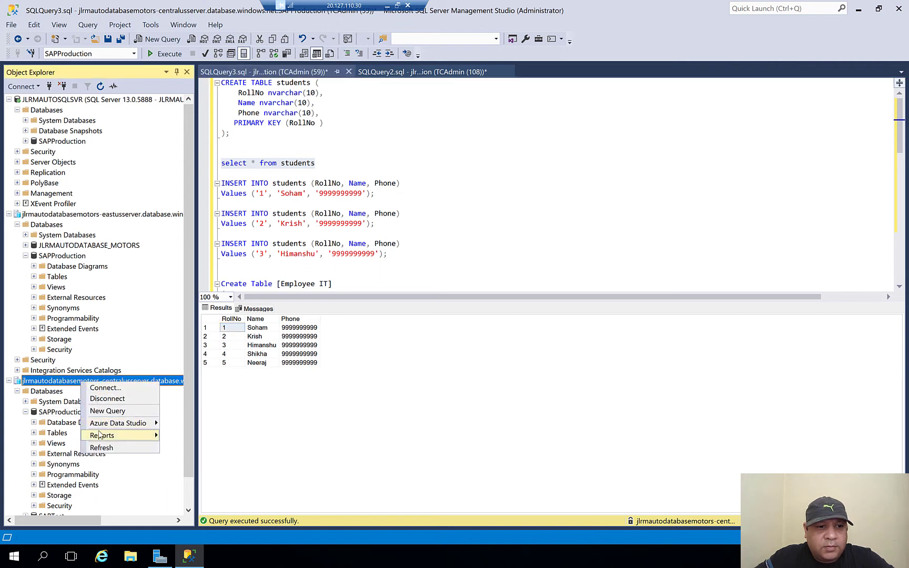
{"action": "mouse_move", "coordinate": [101, 436]}
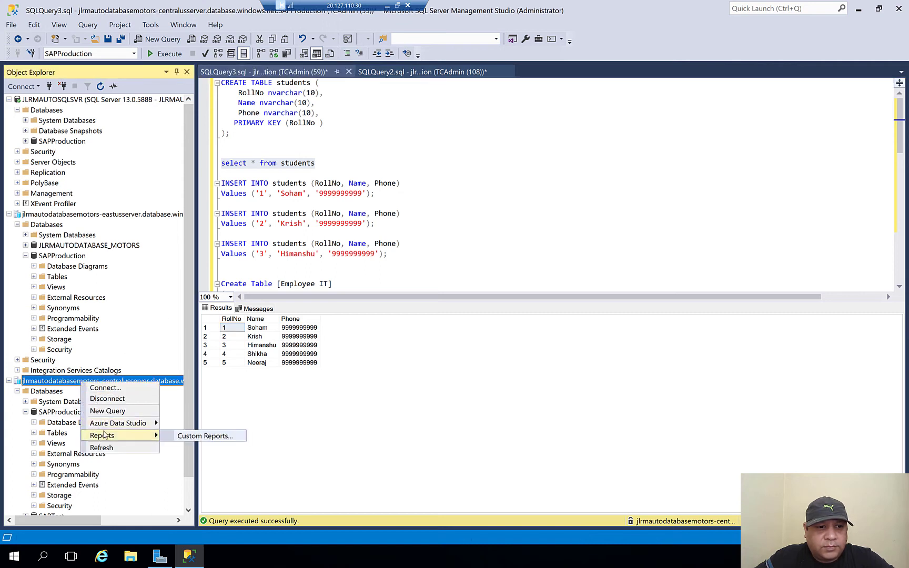
{"action": "left_click", "coordinate": [108, 399]}
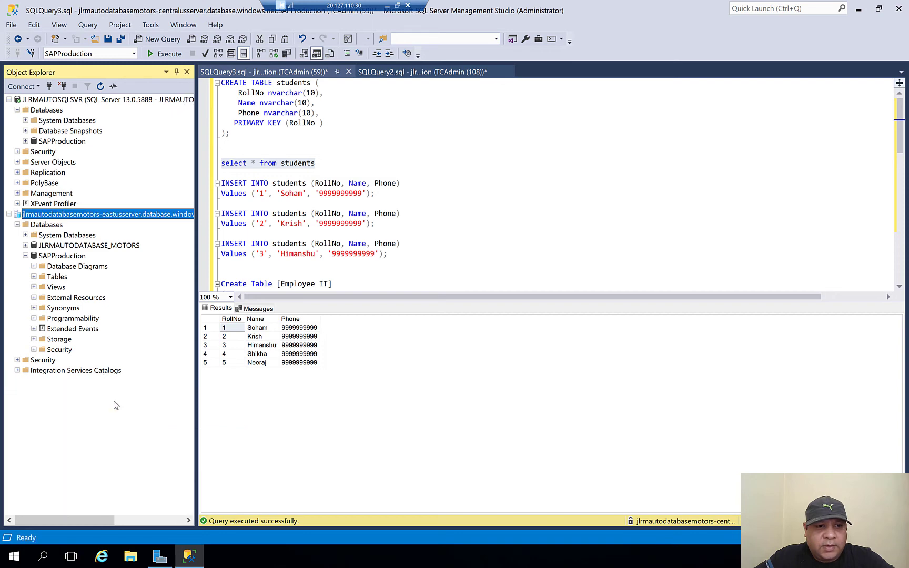
Step: Return to the Azure portal, delete the two selected Central US databases, and dismiss the notification
{"action": "left_click", "coordinate": [388, 7]}
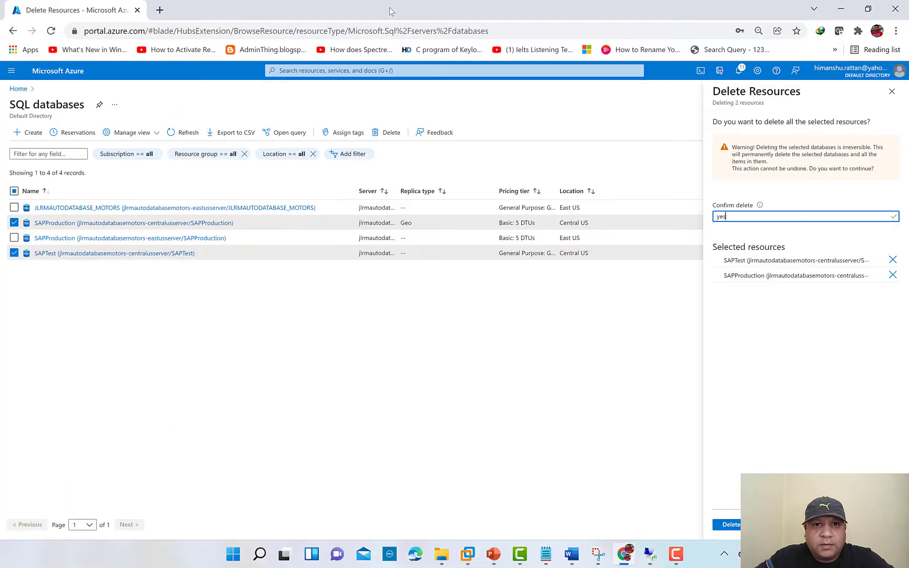
{"action": "left_click", "coordinate": [730, 524]}
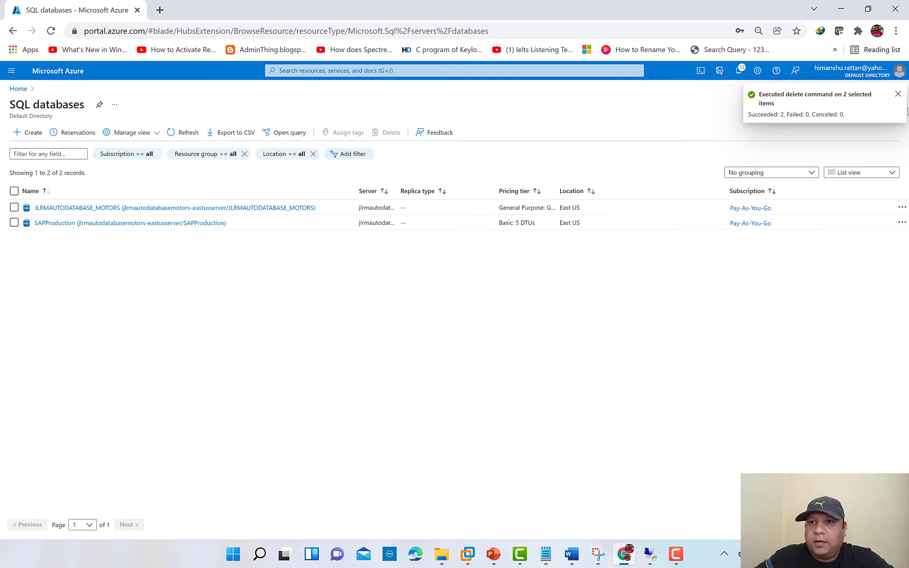
{"action": "left_click", "coordinate": [898, 95]}
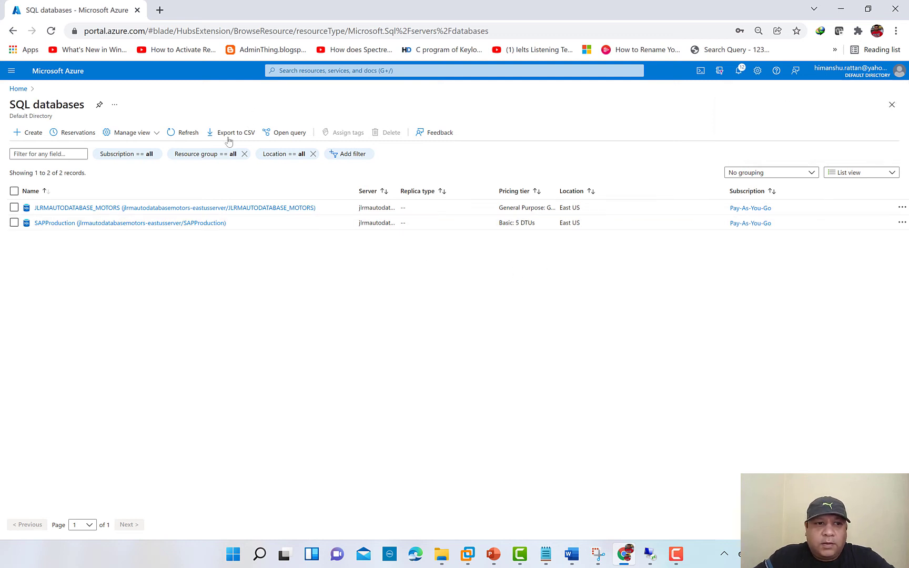
Step: Switch to the remote desktop session and delete the dbo.Employee IT table from SAPProduction on the East US server
{"action": "left_click", "coordinate": [648, 556]}
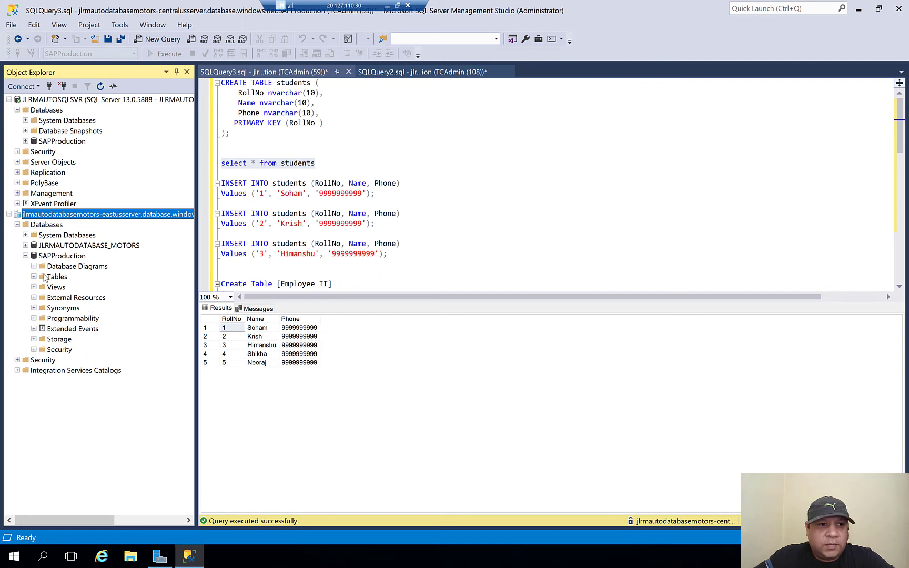
{"action": "left_click", "coordinate": [34, 276]}
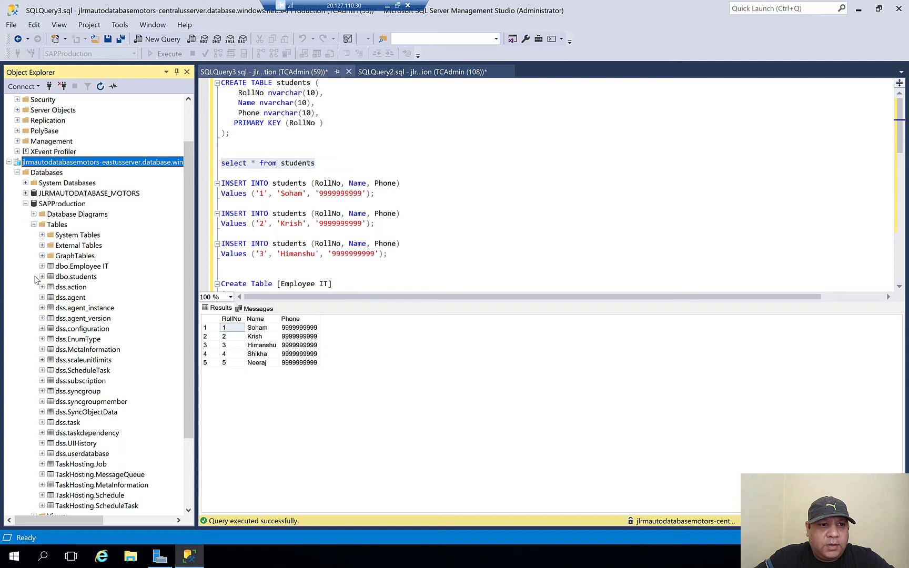
{"action": "left_click", "coordinate": [71, 279]}
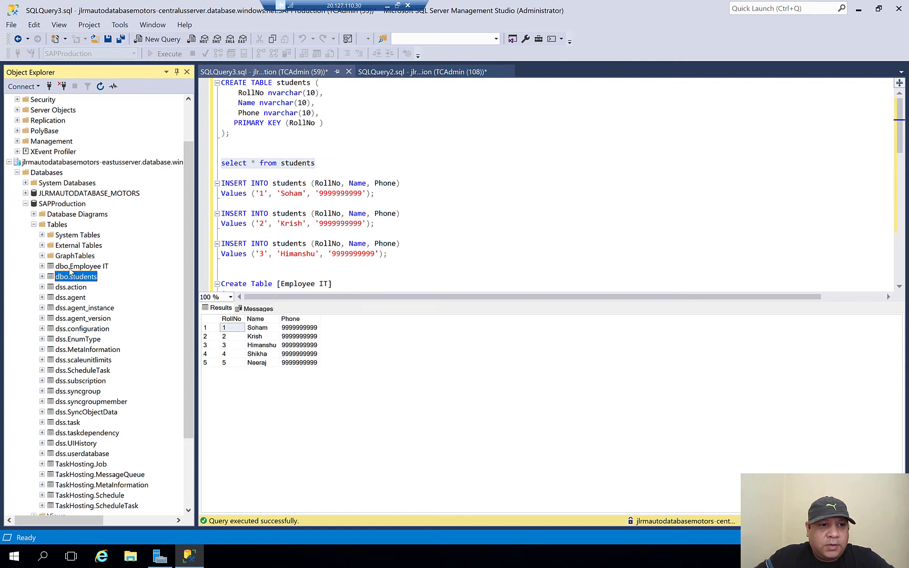
{"action": "left_click", "coordinate": [71, 268]}
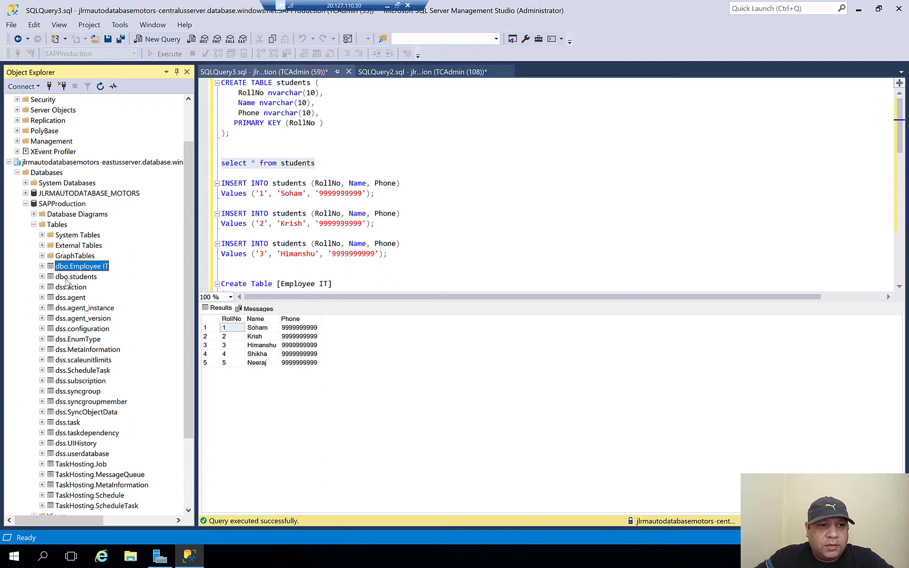
{"action": "left_click", "coordinate": [68, 279]}
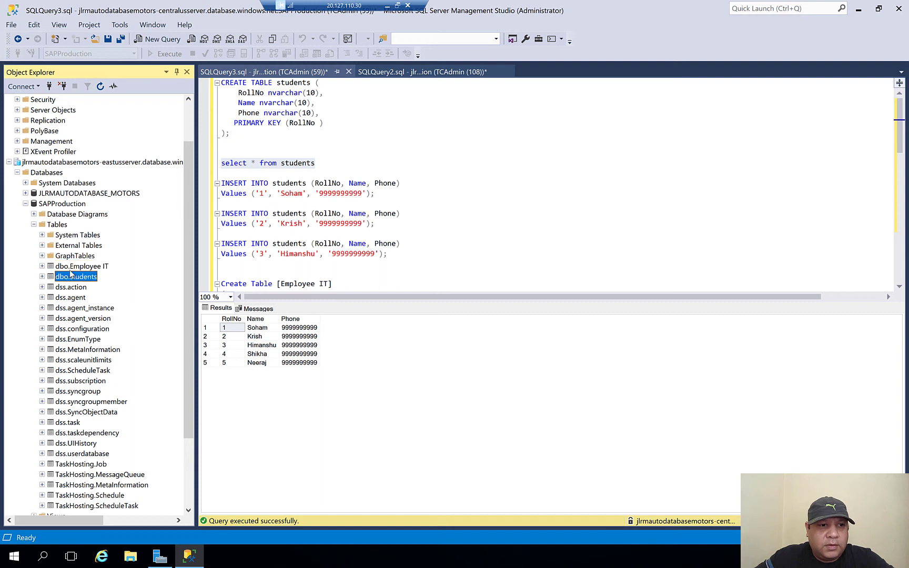
{"action": "left_click", "coordinate": [72, 268]}
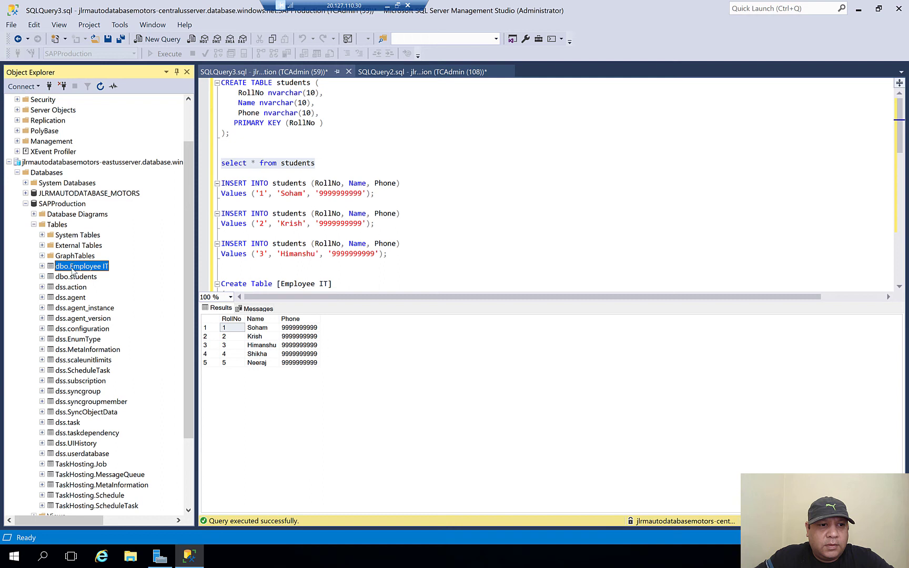
{"action": "right_click", "coordinate": [73, 270]}
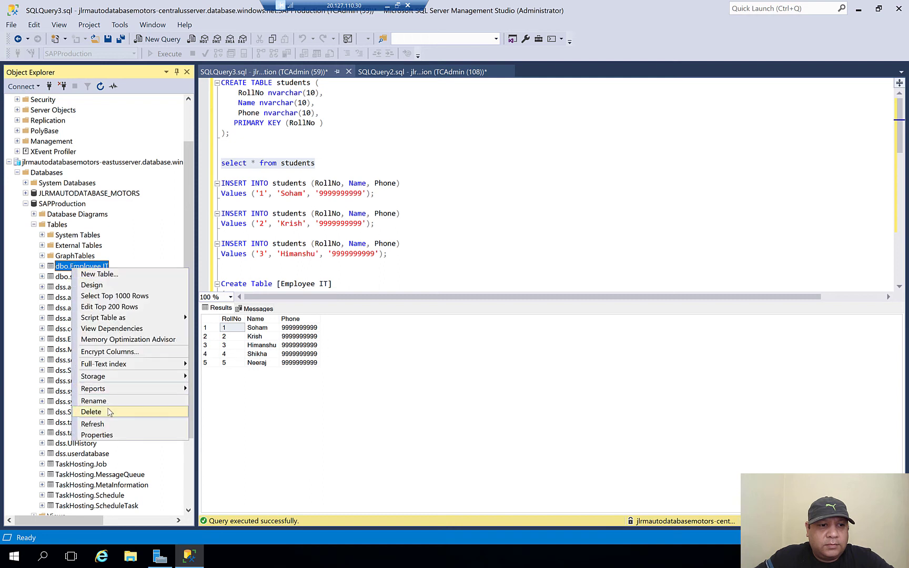
{"action": "left_click", "coordinate": [91, 412]}
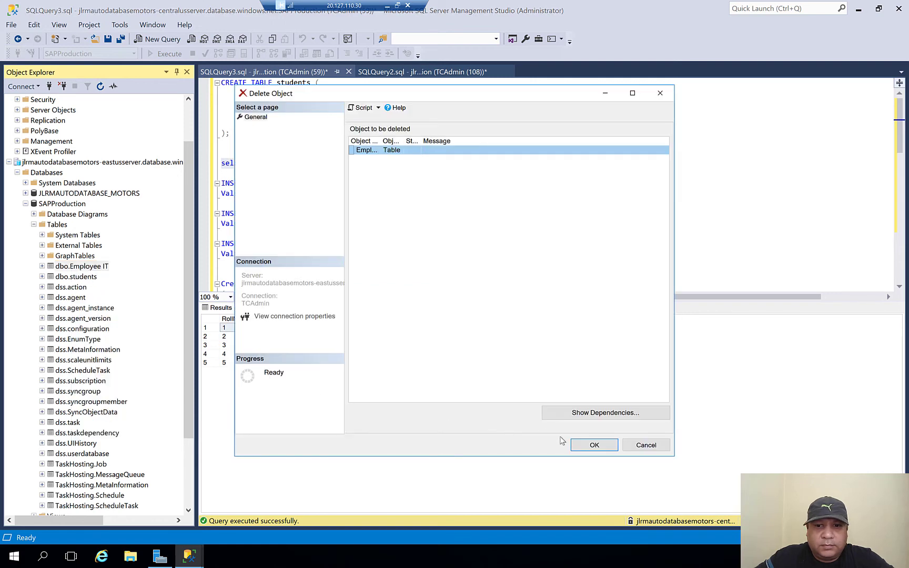
{"action": "left_click", "coordinate": [589, 447]}
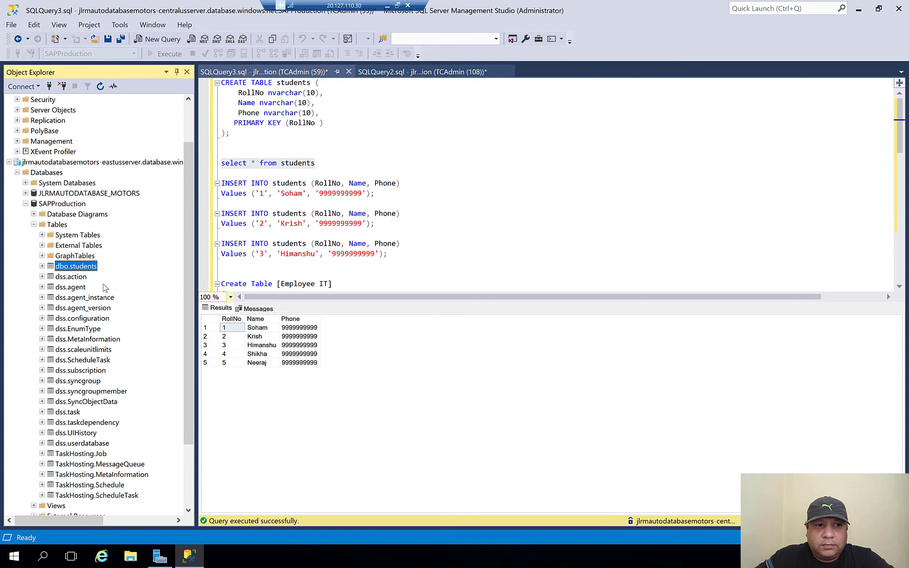
Step: Delete the dbo.students table from SAPProduction on the East US server
{"action": "right_click", "coordinate": [90, 270]}
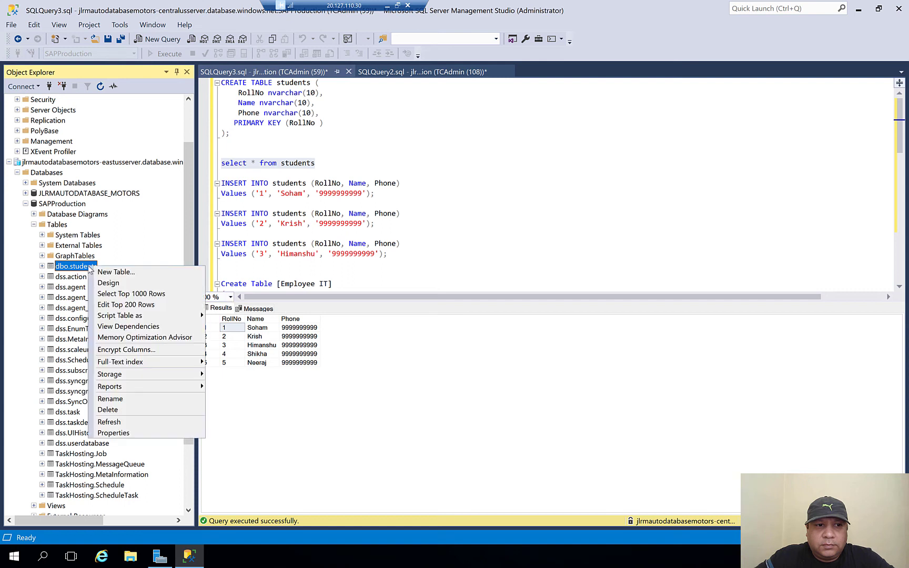
{"action": "left_click", "coordinate": [124, 412]}
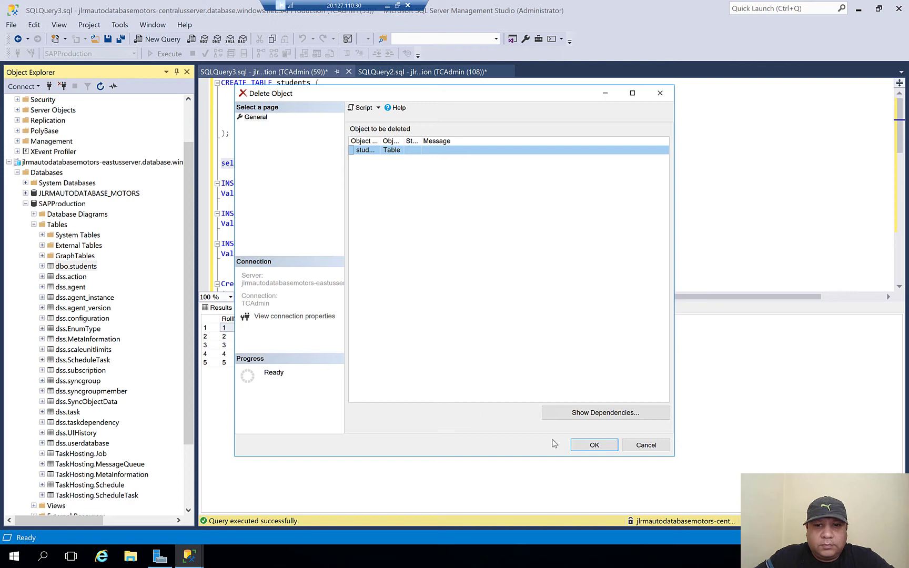
{"action": "left_click", "coordinate": [584, 446]}
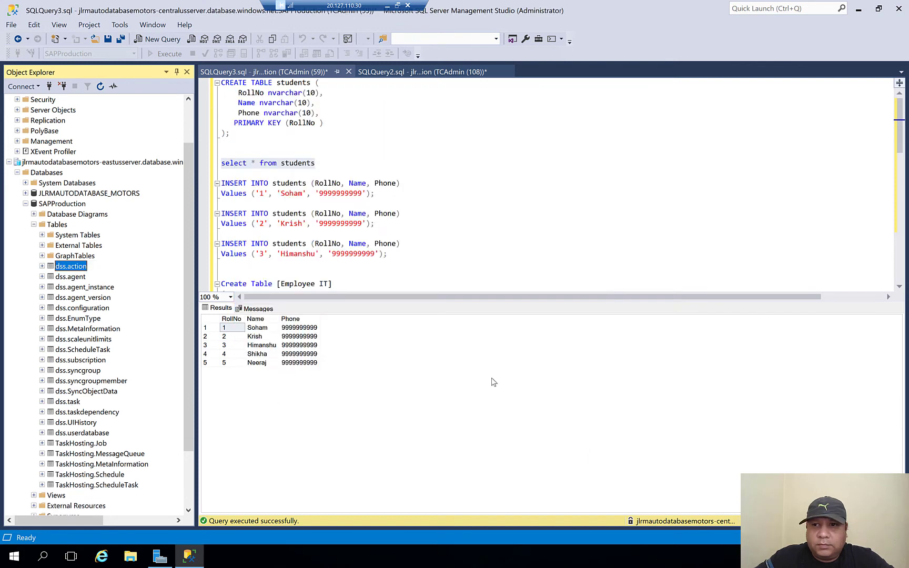
Step: Try to rerun the students query in SQLQuery3, and close that query without saving it
{"action": "left_click", "coordinate": [903, 136]}
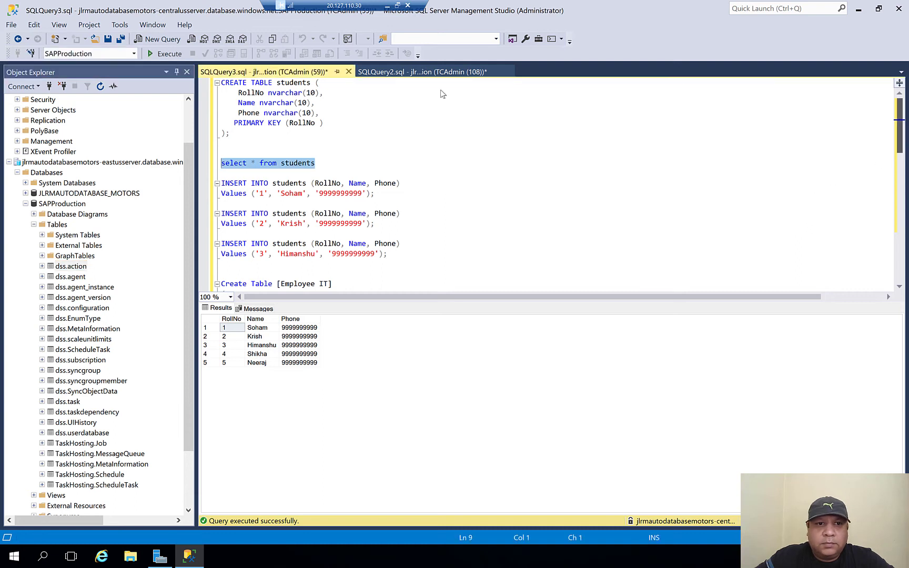
{"action": "left_click", "coordinate": [171, 57]}
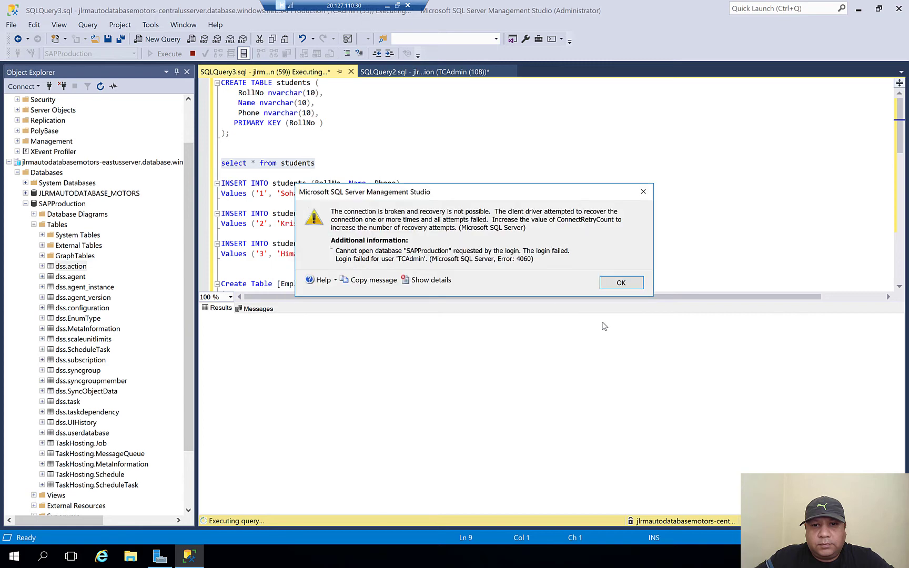
{"action": "left_click", "coordinate": [621, 283]}
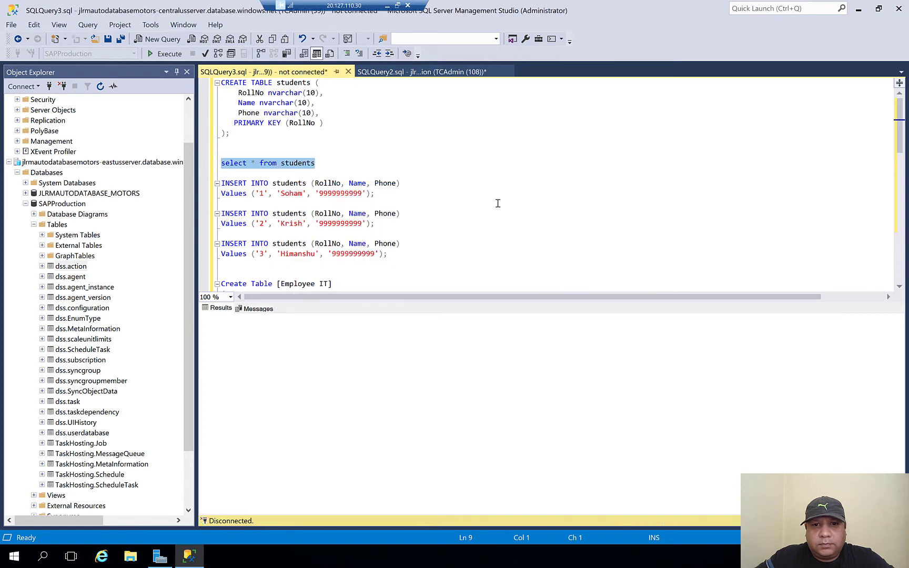
{"action": "left_click", "coordinate": [348, 71]}
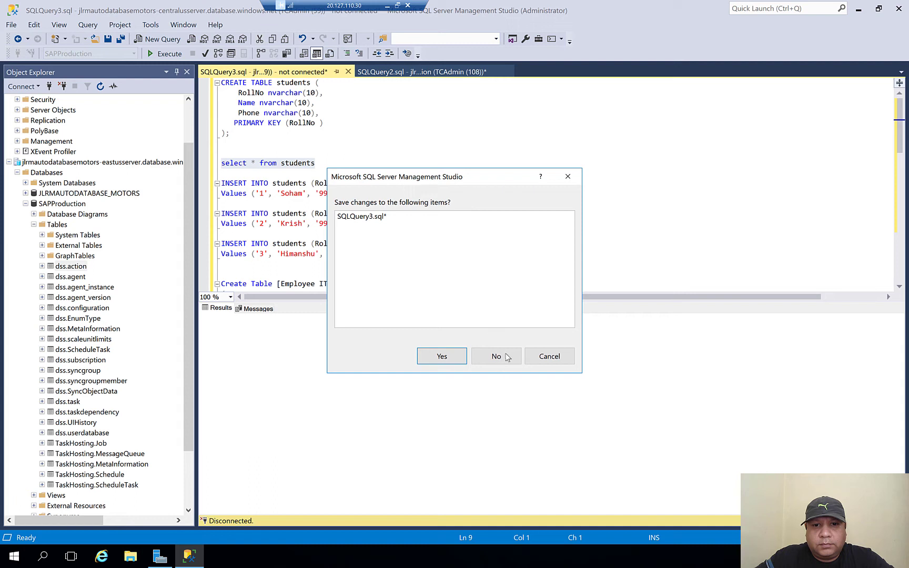
{"action": "left_click", "coordinate": [496, 356]}
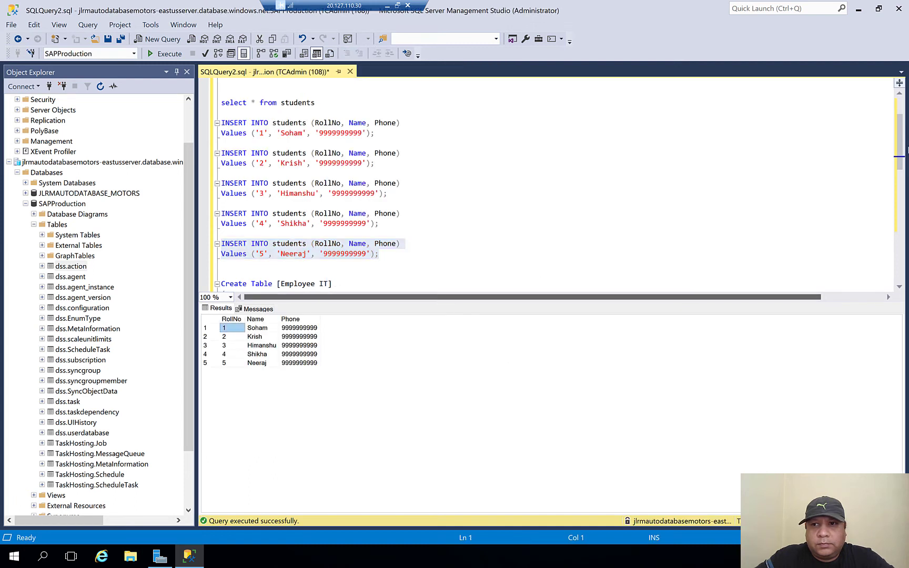
Step: Run only the "select * from students" statement in SQLQuery2 to check whether the table still exists on East US
{"action": "left_click_drag", "start_coordinate": [903, 146], "coordinate": [903, 131]}
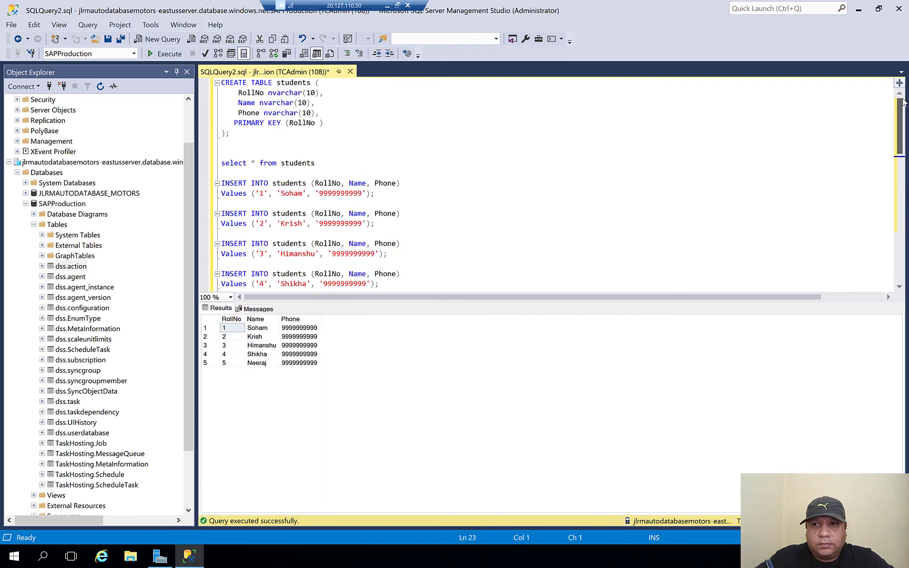
{"action": "left_click_drag", "start_coordinate": [324, 163], "coordinate": [221, 163]}
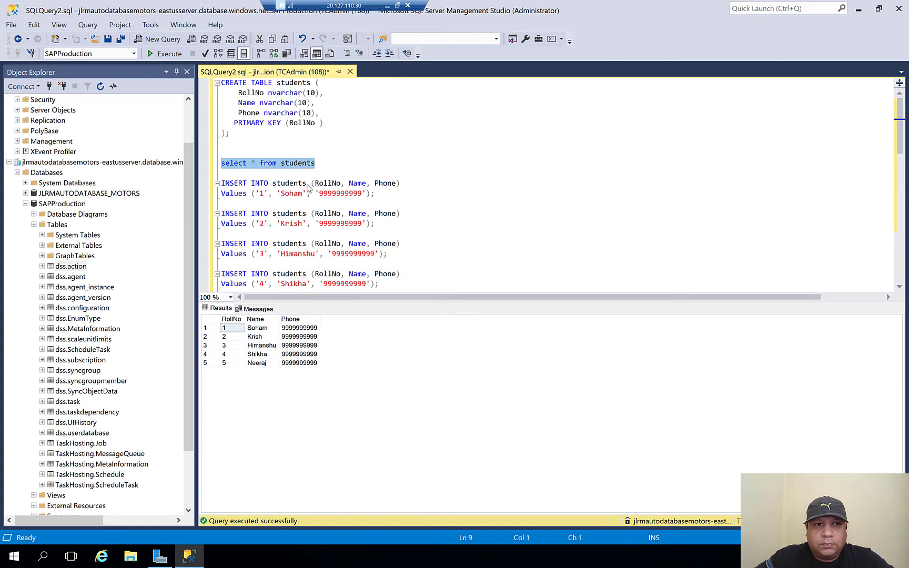
{"action": "left_click", "coordinate": [163, 54]}
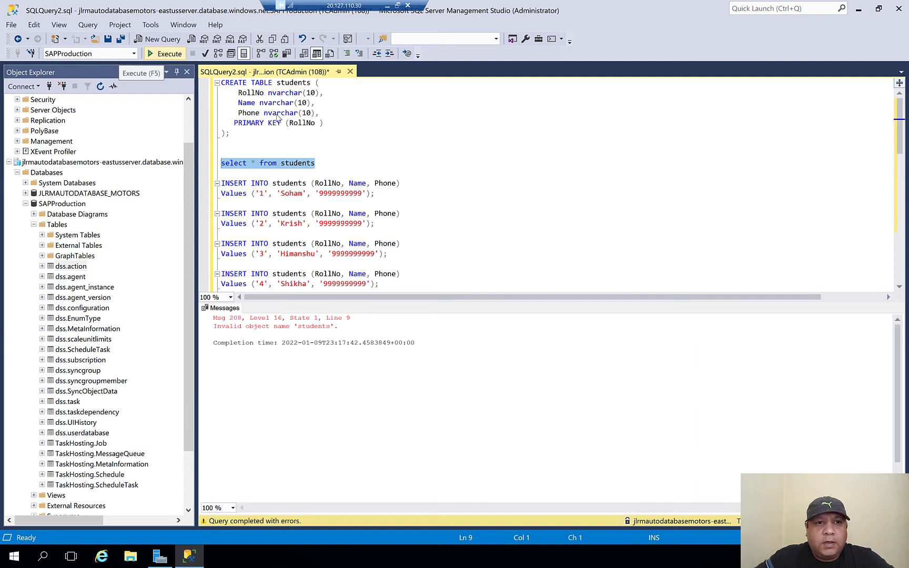
Step: Recreate the students table on East US with the CREATE TABLE statement in SQLQuery2 and query its contents
{"action": "left_click_drag", "start_coordinate": [236, 133], "coordinate": [208, 69]}
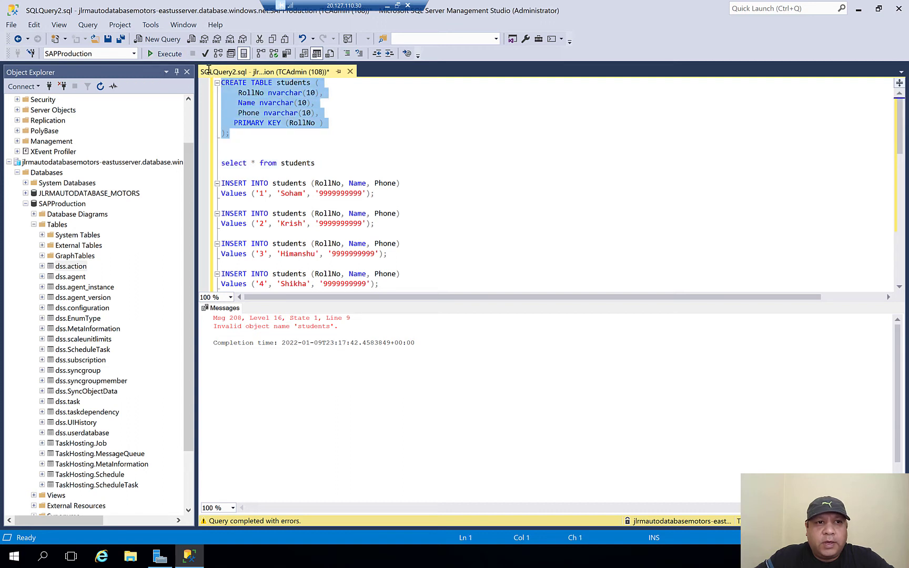
{"action": "left_click", "coordinate": [160, 59]}
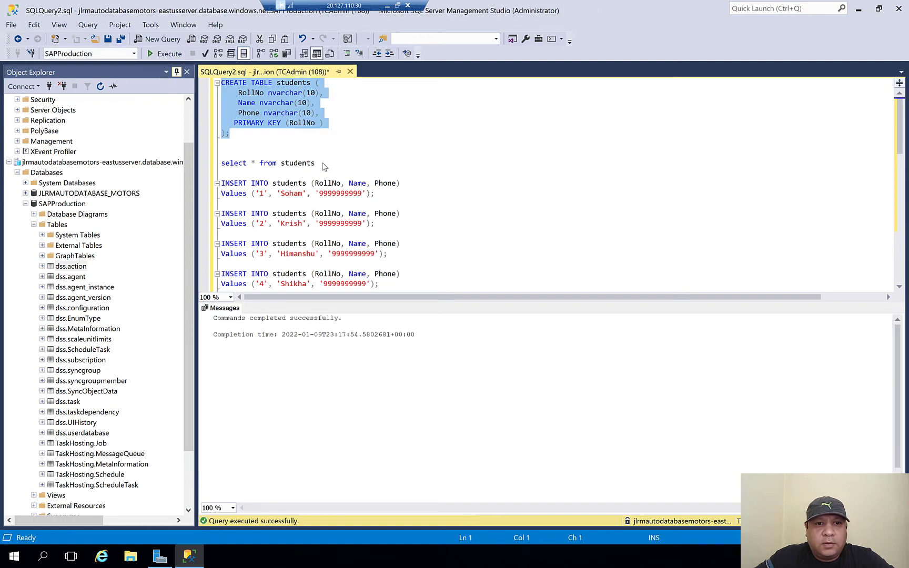
{"action": "left_click_drag", "start_coordinate": [318, 163], "coordinate": [211, 162]}
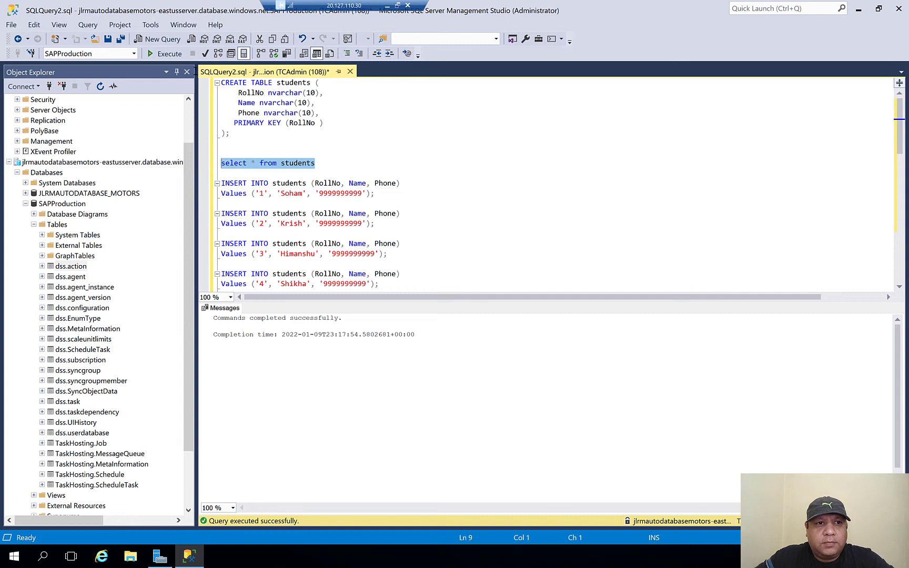
{"action": "left_click", "coordinate": [165, 54]}
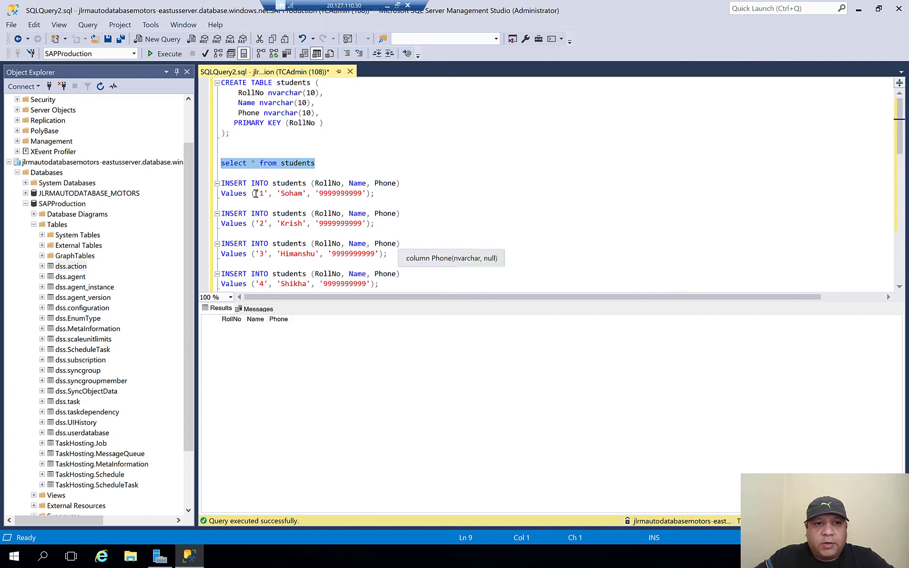
Step: Insert the student rows with RollNo 1 and 2 into the East US students table, and query the table again
{"action": "left_click_drag", "start_coordinate": [377, 224], "coordinate": [221, 183]}
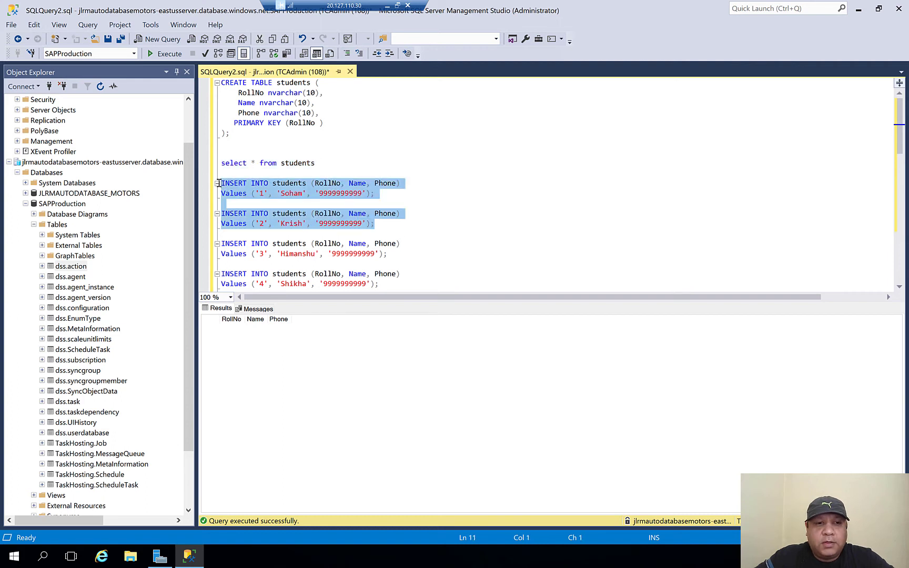
{"action": "left_click", "coordinate": [170, 56]}
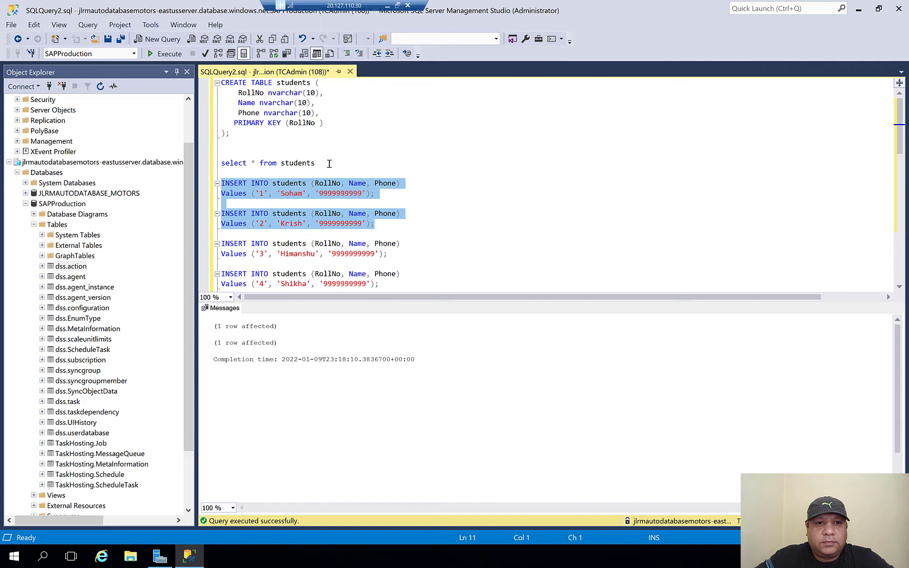
{"action": "left_click_drag", "start_coordinate": [315, 163], "coordinate": [206, 159]}
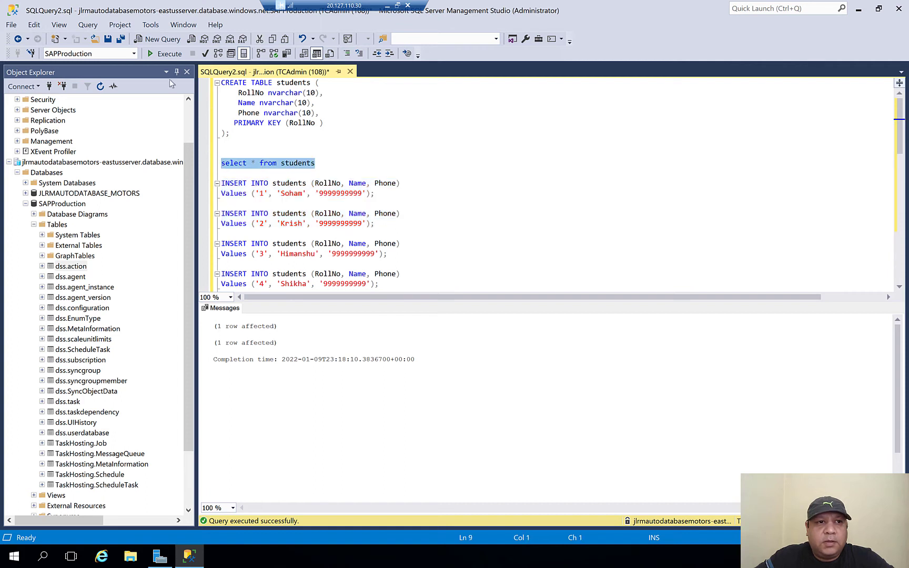
{"action": "left_click", "coordinate": [161, 56]}
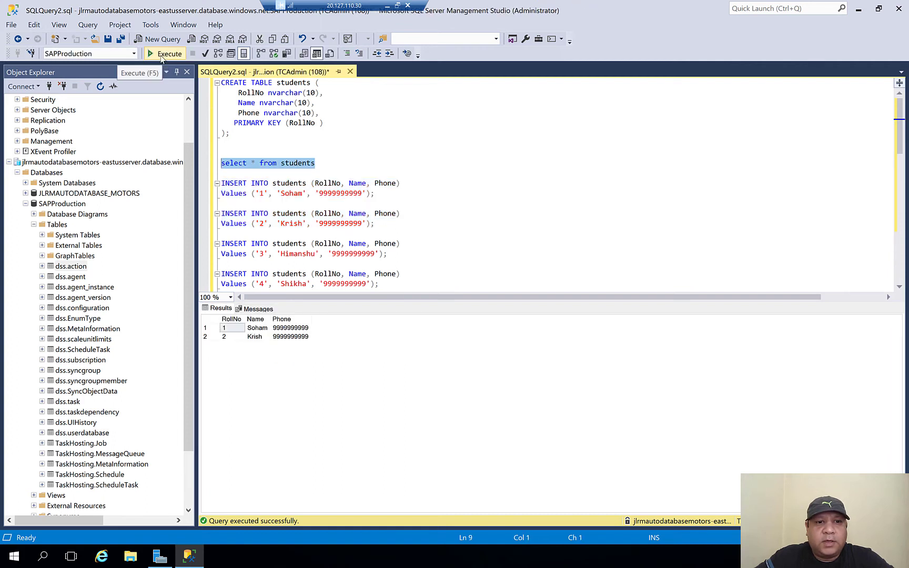
Step: Switch to VMware Workstation and unlock the WebshotEnterpriseDC virtual machine by entering the administrator account's password
{"action": "left_click", "coordinate": [387, 6]}
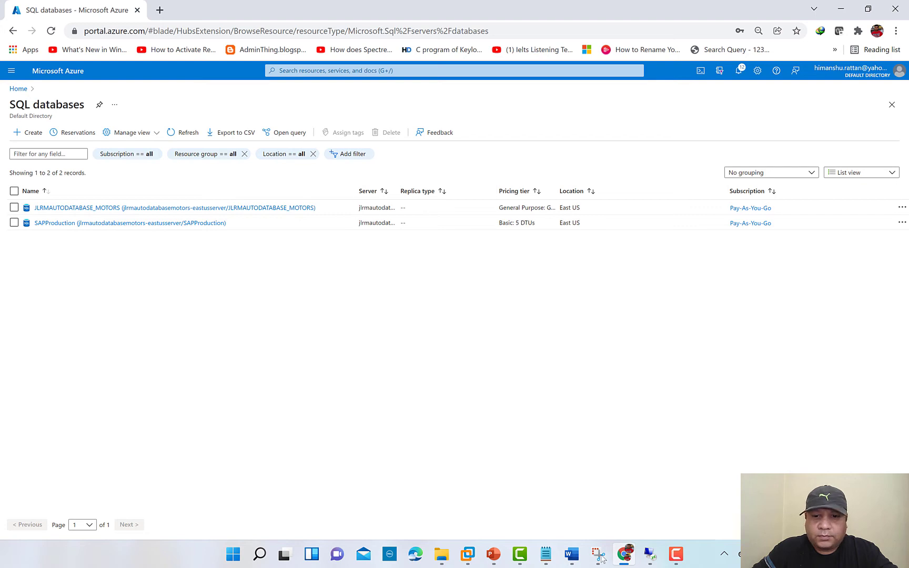
{"action": "left_click", "coordinate": [498, 556]}
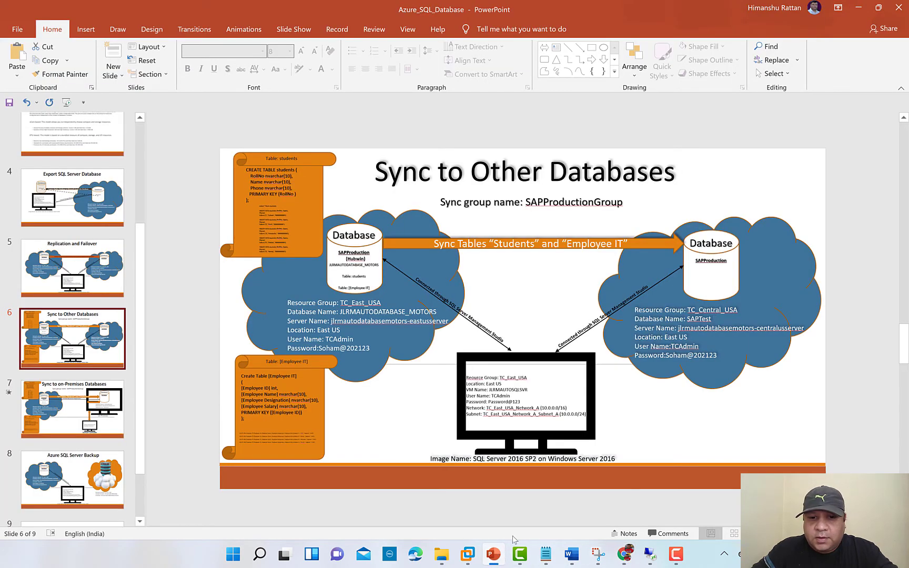
{"action": "mouse_move", "coordinate": [472, 555]}
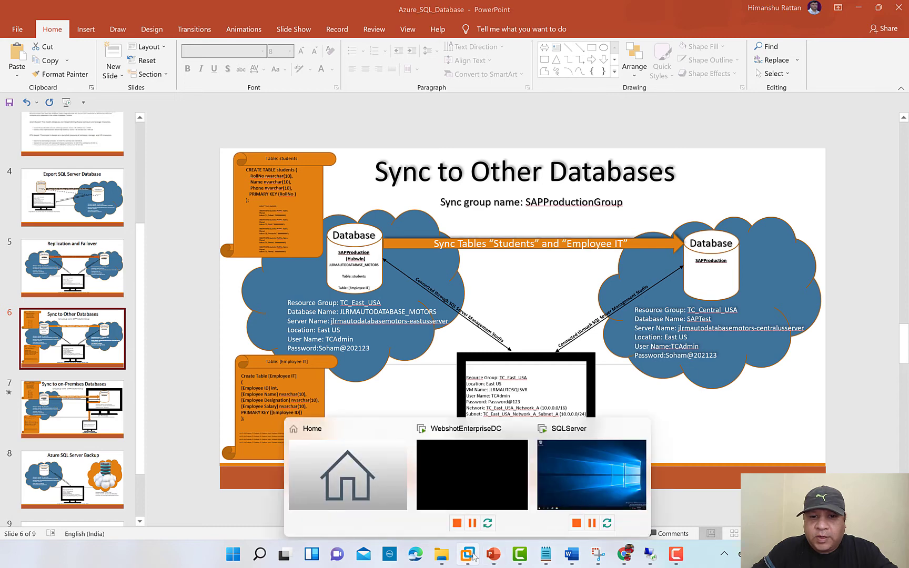
{"action": "left_click", "coordinate": [471, 475]}
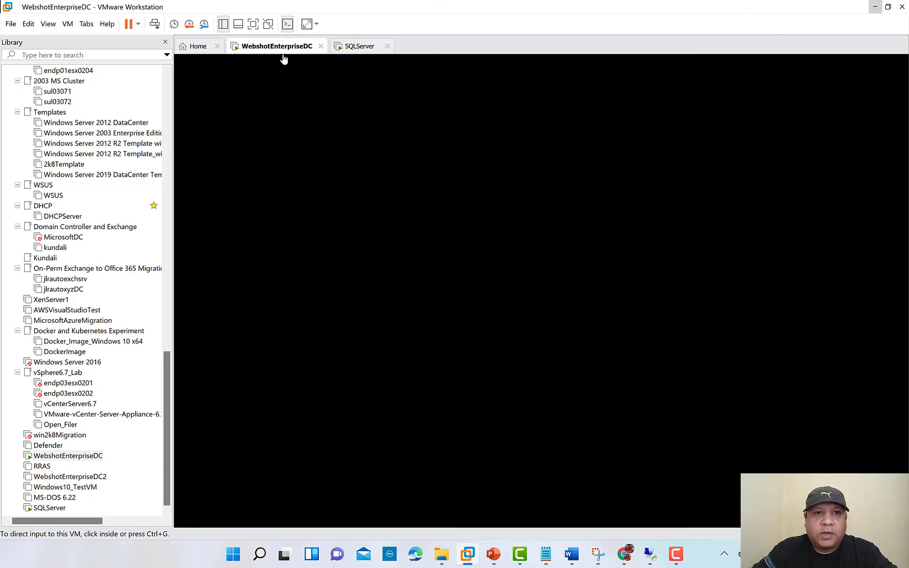
{"action": "left_click", "coordinate": [296, 130]}
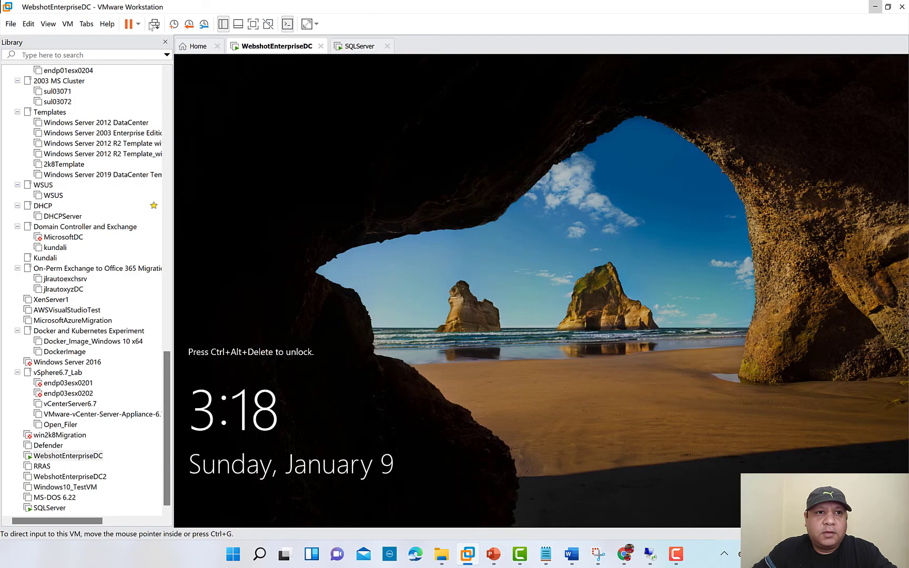
{"action": "left_click", "coordinate": [154, 25]}
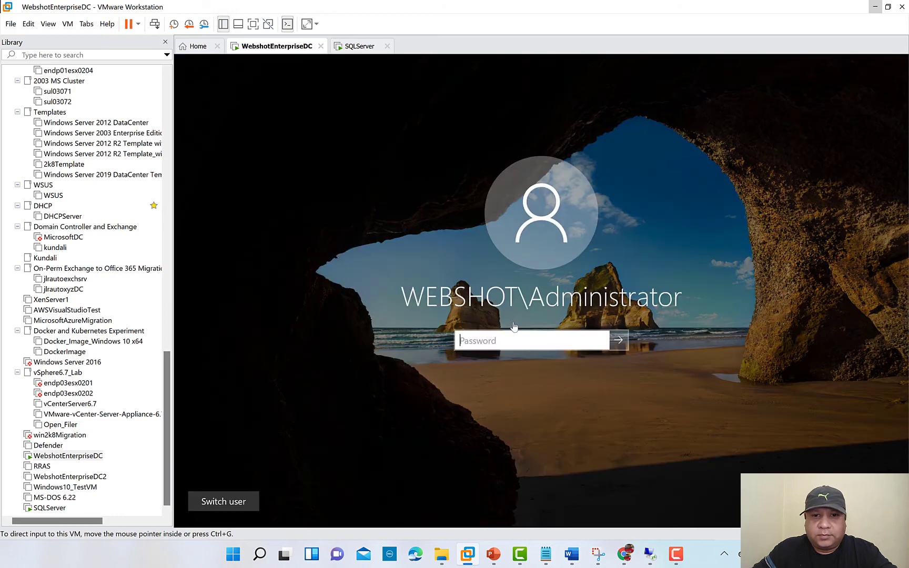
{"action": "left_click", "coordinate": [513, 332]}
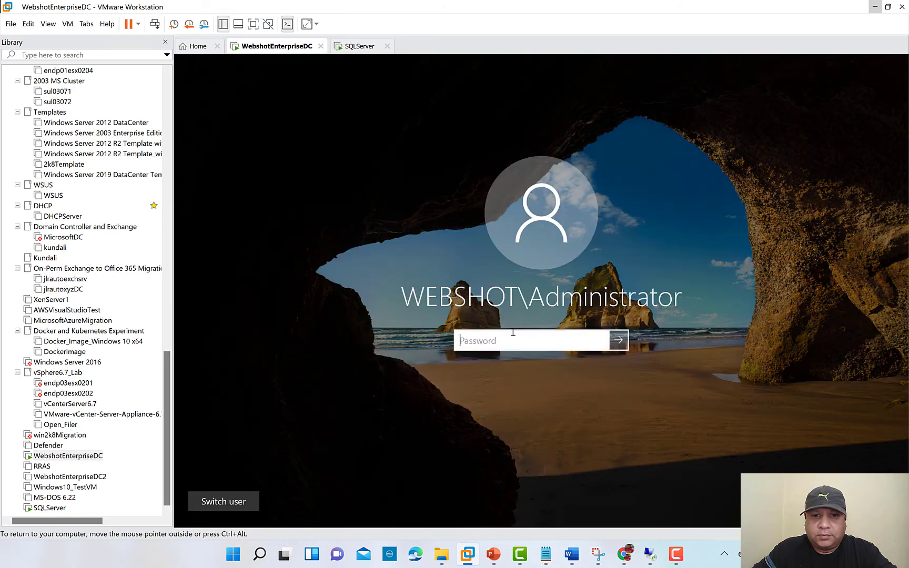
{"action": "type", "text": "••"}
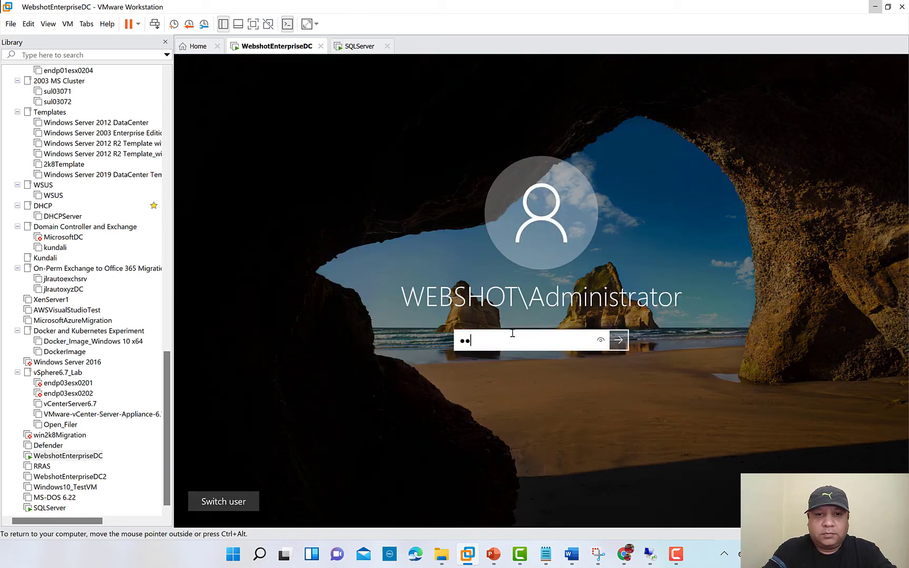
{"action": "type", "text": "•••••••••"}
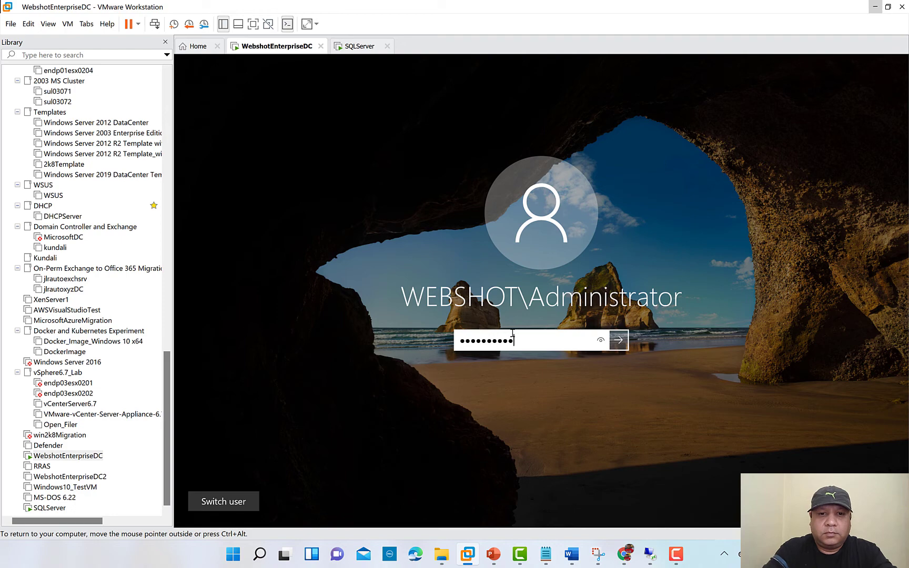
{"action": "key", "text": "Return"}
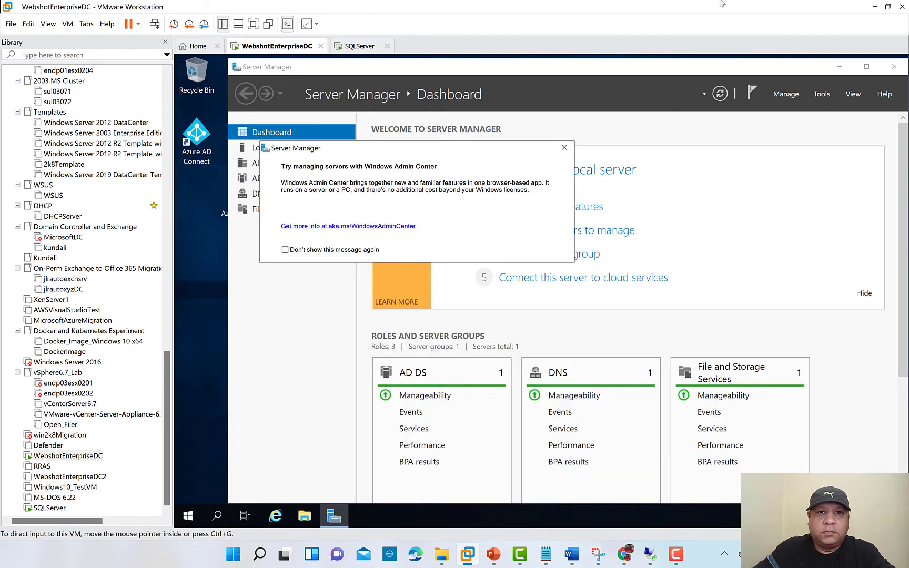
Step: Unlock the SQLServer virtual machine by entering the domain administrator's password
{"action": "left_click", "coordinate": [351, 47]}
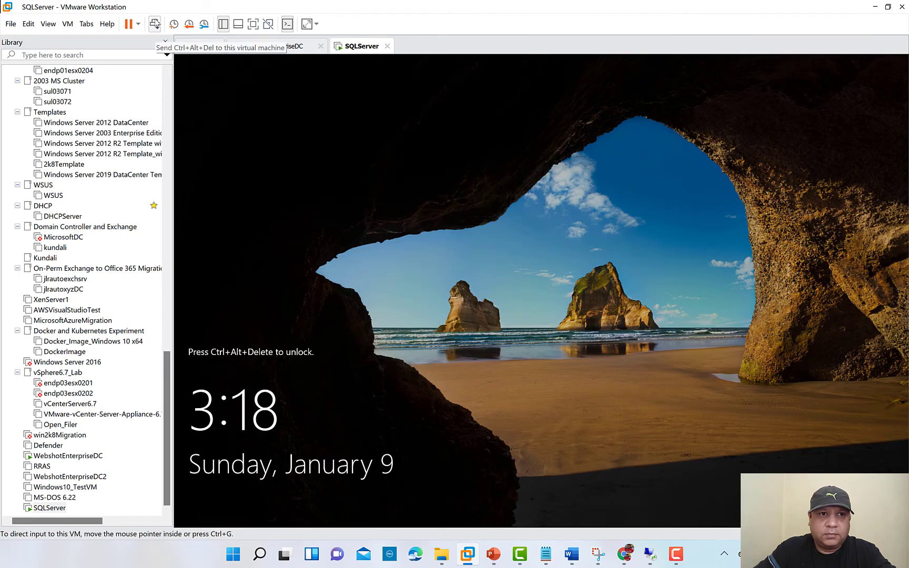
{"action": "left_click", "coordinate": [155, 24]}
{"action": "left_click", "coordinate": [490, 341]}
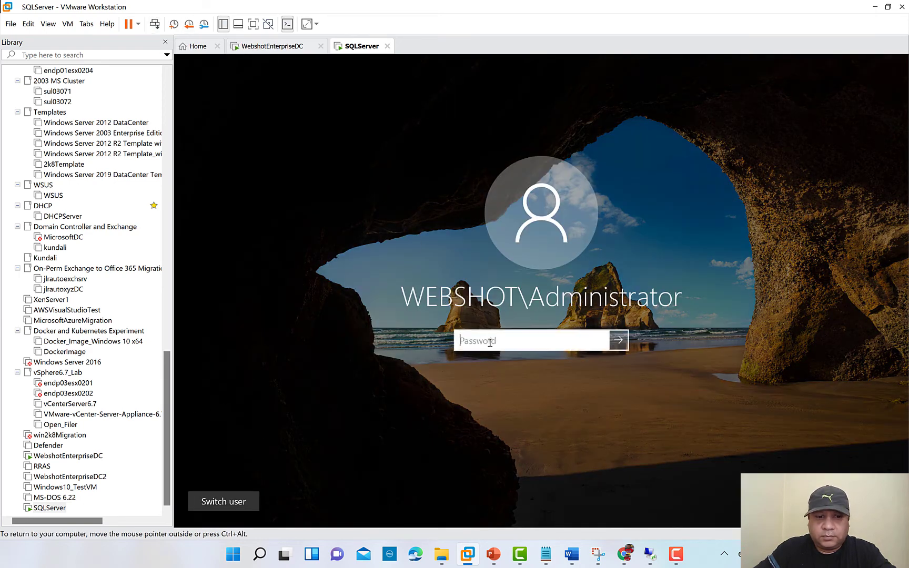
{"action": "type", "text": "*****"}
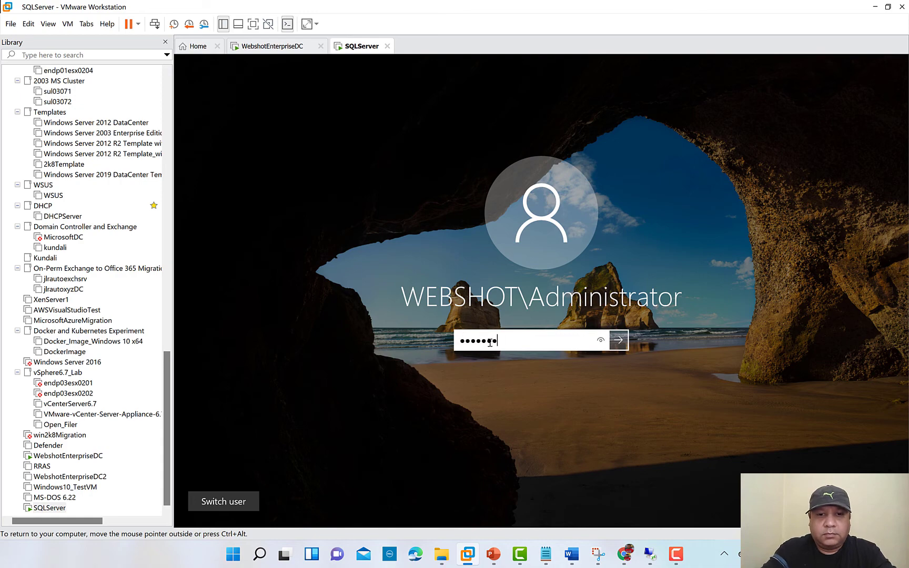
{"action": "type", "text": "**"}
{"action": "key", "text": "Return"}
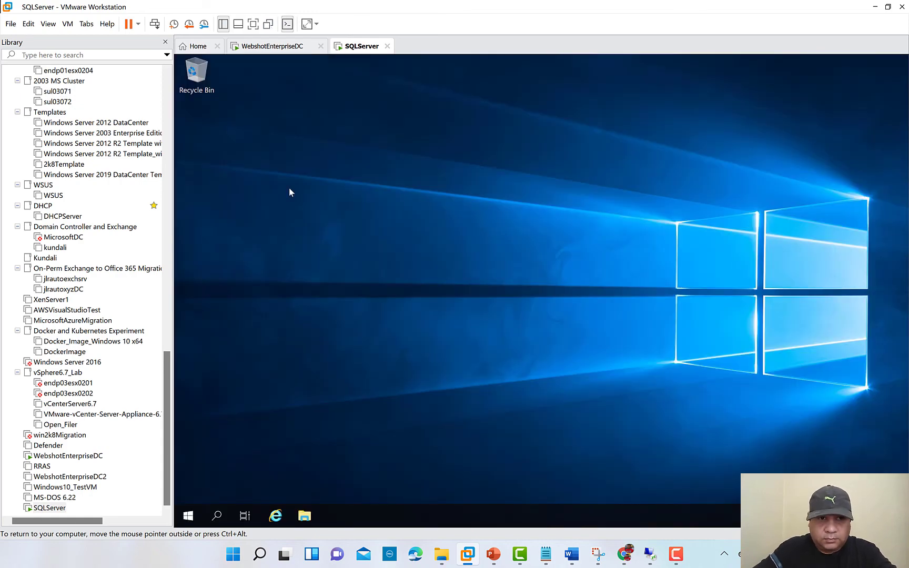
Step: Run setup from the SQLServer2014 folder under C on the shared Z: drive, allowing the unverified file to run
{"action": "left_click", "coordinate": [305, 516]}
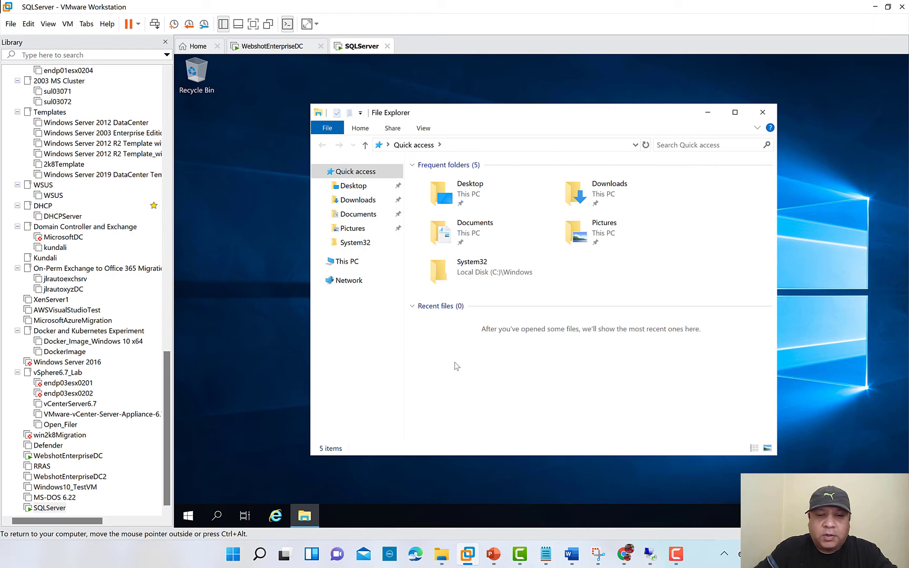
{"action": "left_click", "coordinate": [354, 263]}
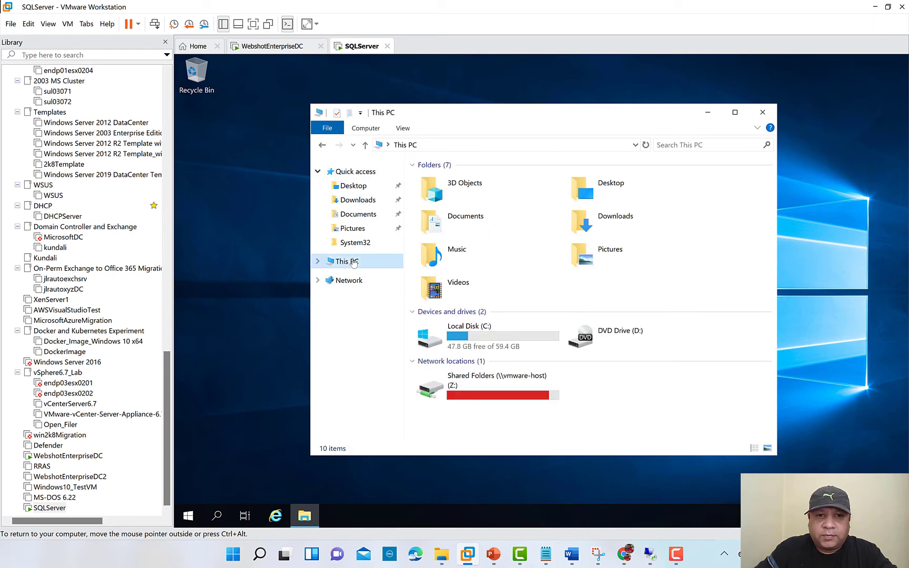
{"action": "double_click", "coordinate": [505, 340]}
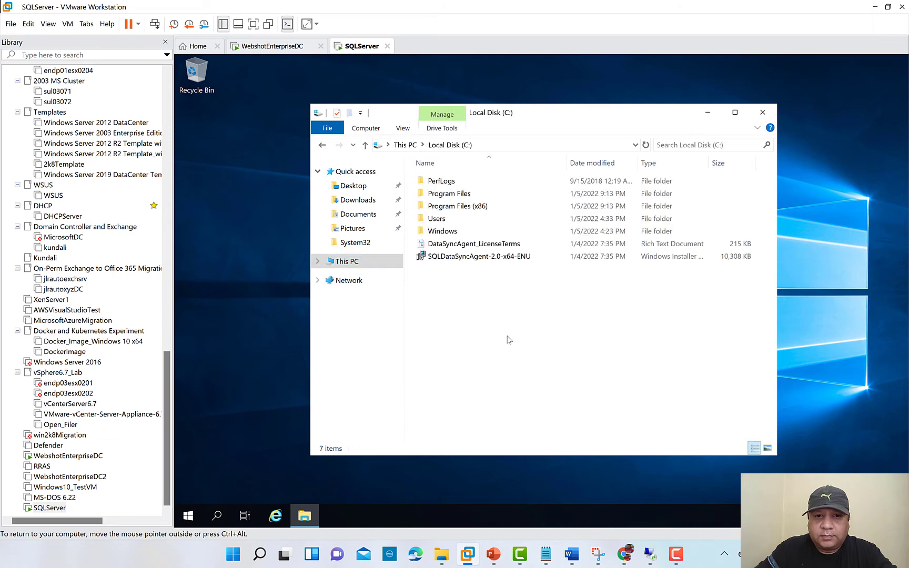
{"action": "left_click", "coordinate": [412, 147]}
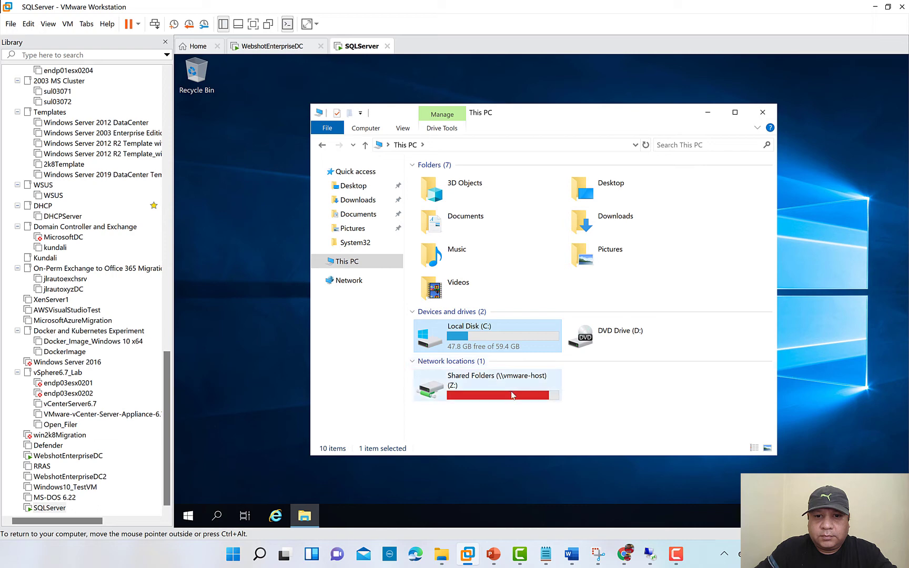
{"action": "double_click", "coordinate": [511, 390]}
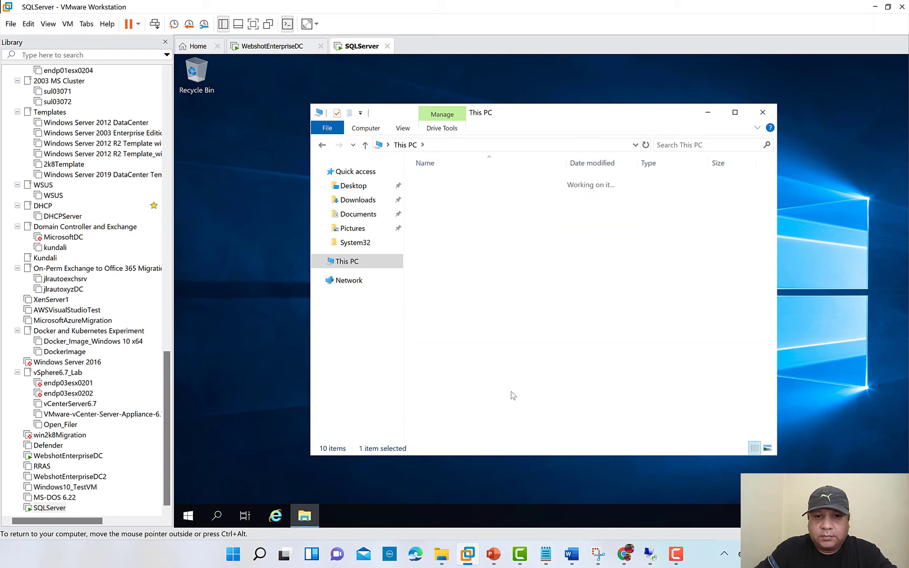
{"action": "double_click", "coordinate": [424, 181]}
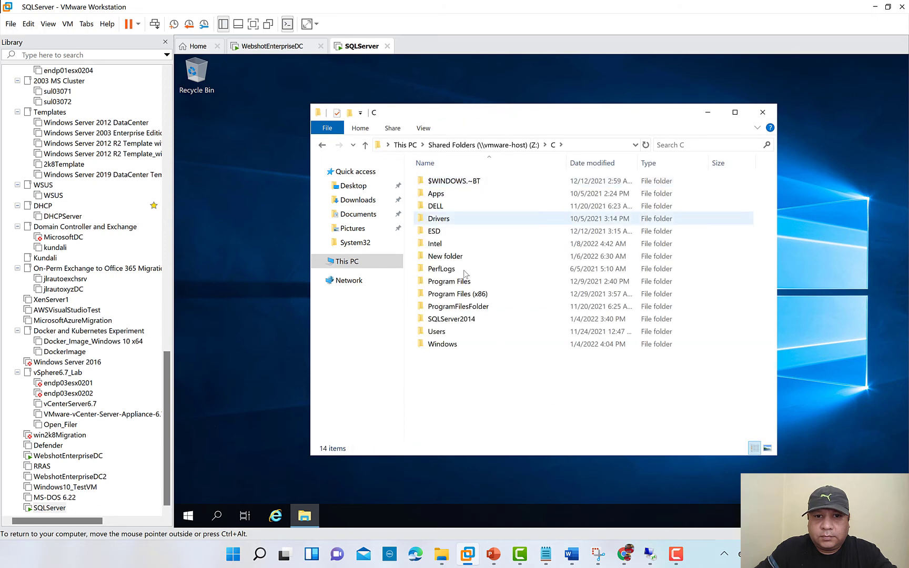
{"action": "double_click", "coordinate": [469, 319]}
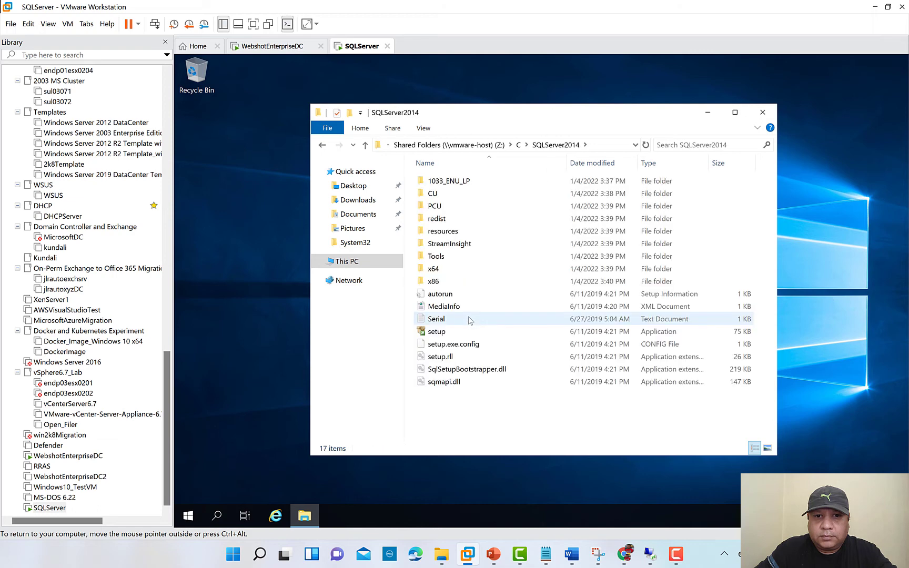
{"action": "double_click", "coordinate": [444, 332]}
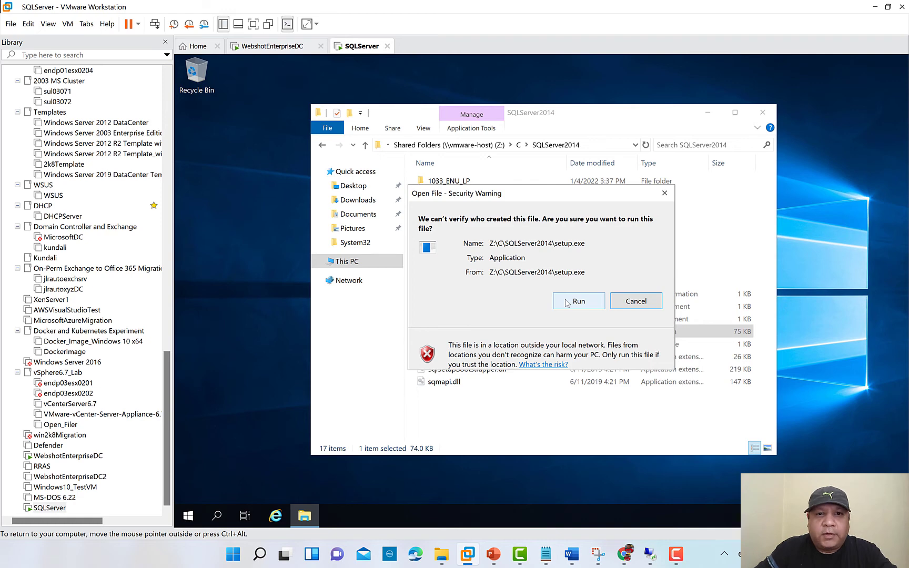
{"action": "left_click", "coordinate": [567, 303]}
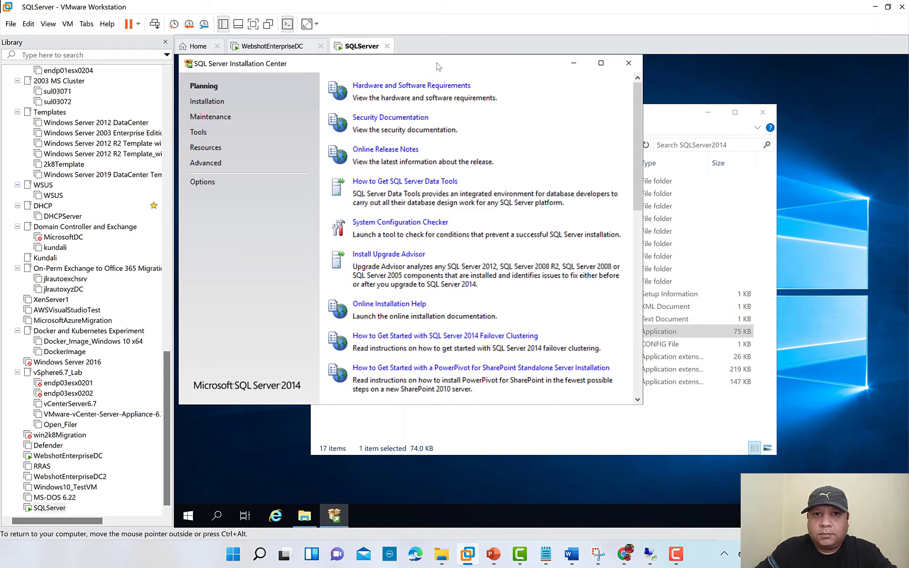
Step: Start a new SQL Server stand-alone installation from the SQL Server Installation Center, allowing setup.exe to run
{"action": "left_click_drag", "start_coordinate": [437, 66], "coordinate": [523, 97]}
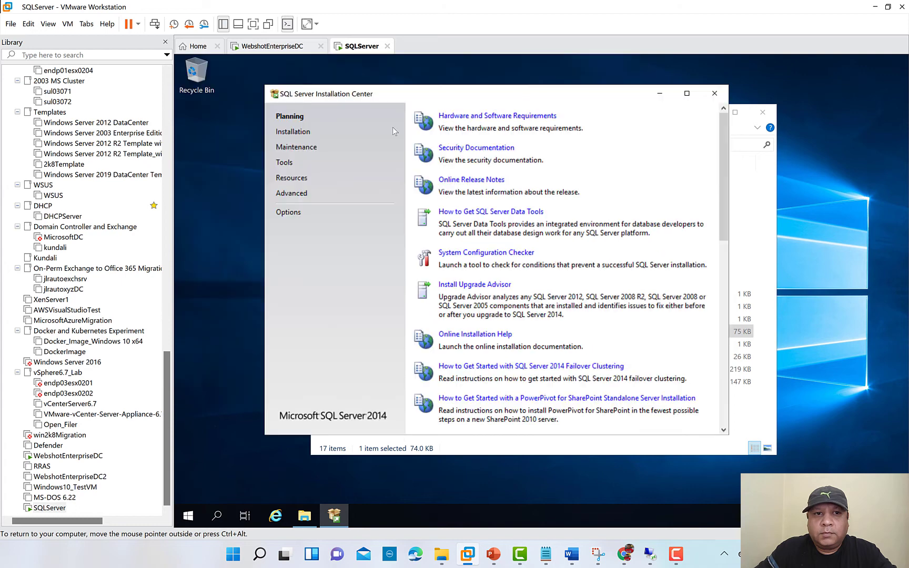
{"action": "left_click", "coordinate": [301, 138]}
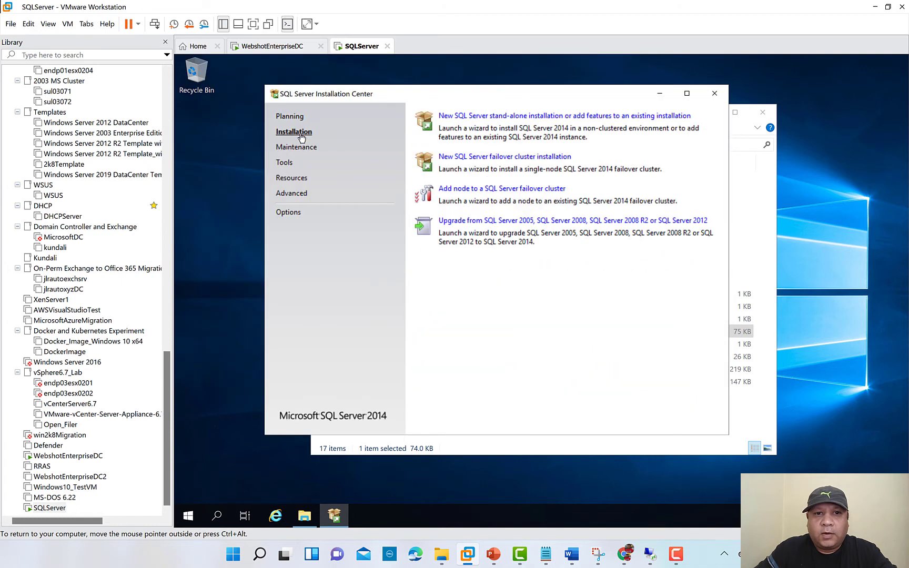
{"action": "left_click", "coordinate": [559, 115]}
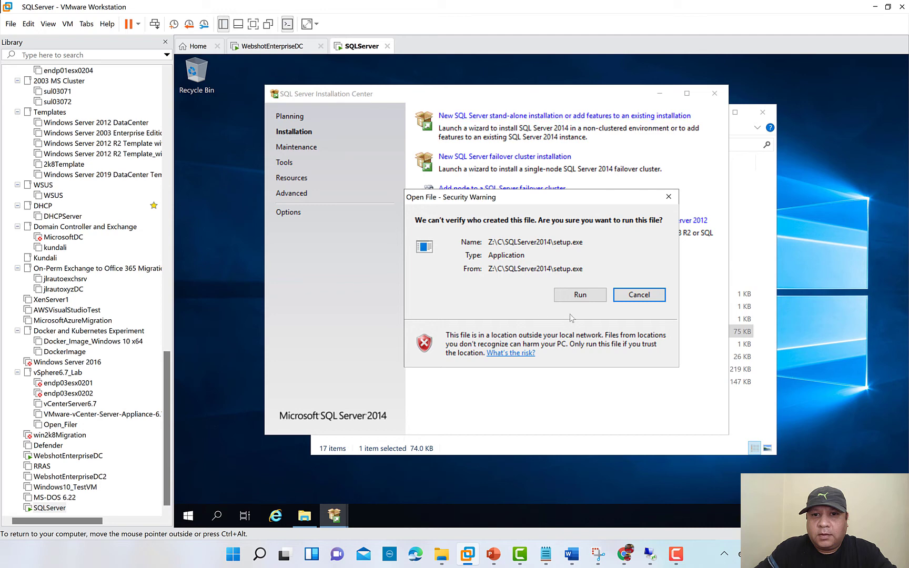
{"action": "left_click", "coordinate": [578, 293]}
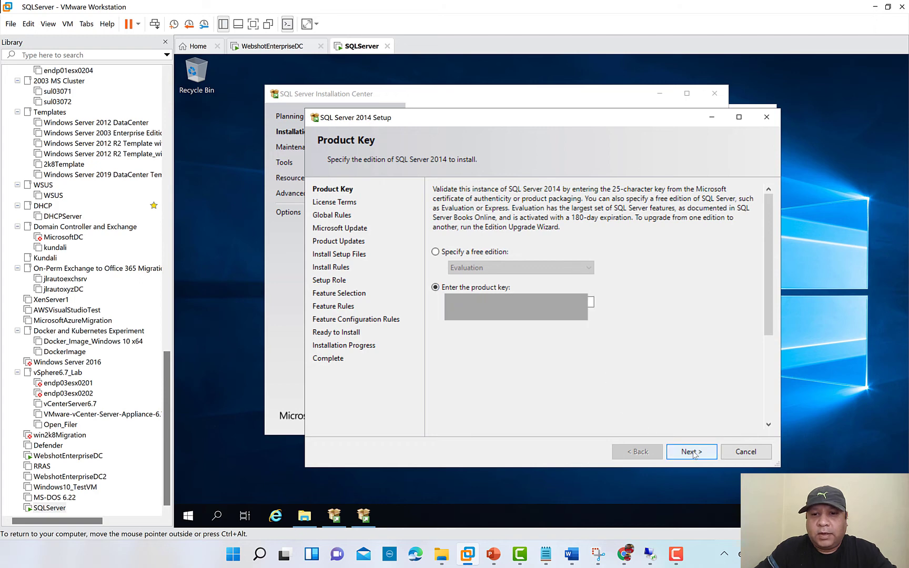
Step: Keep the prefilled product key, accept the license terms, leave Microsoft Update off, and continue past Product Updates to the Install Rules check
{"action": "left_click", "coordinate": [692, 453]}
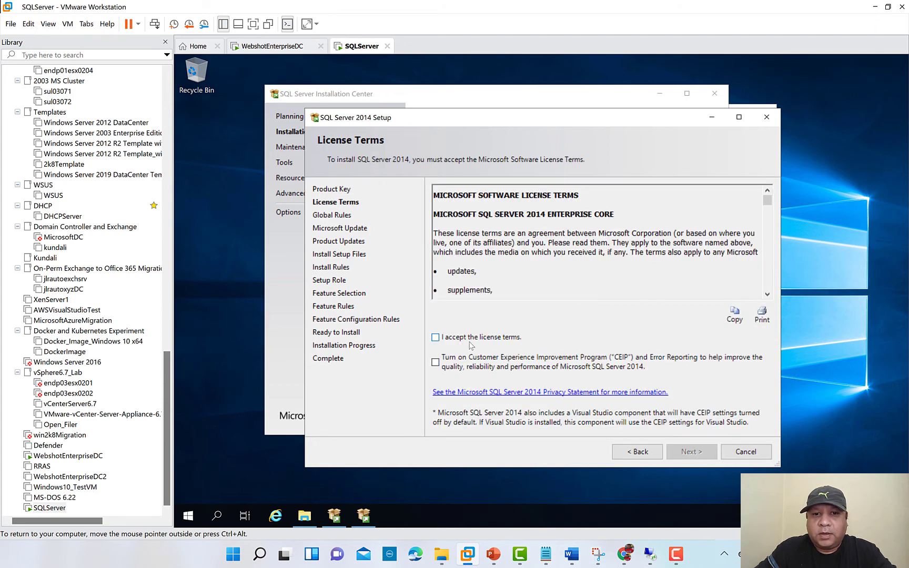
{"action": "left_click", "coordinate": [465, 339]}
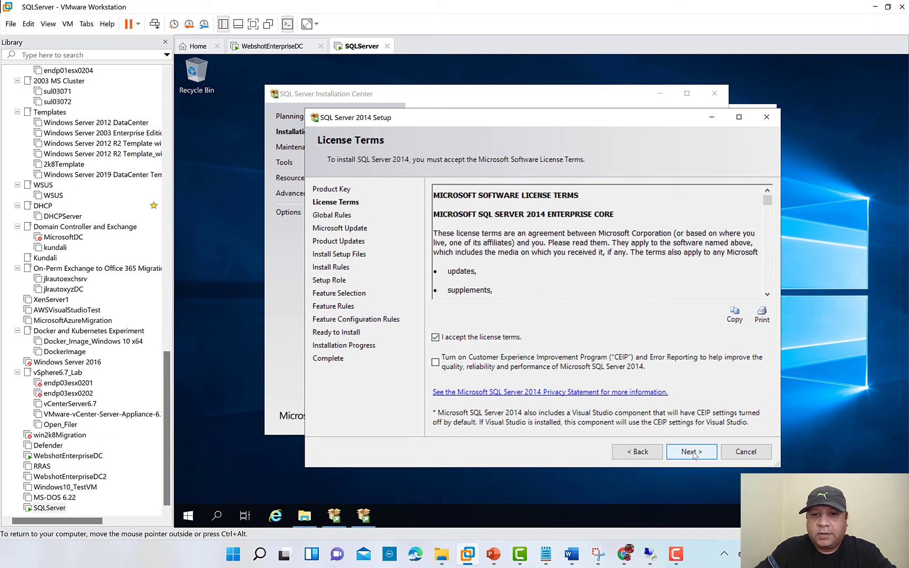
{"action": "left_click", "coordinate": [692, 452]}
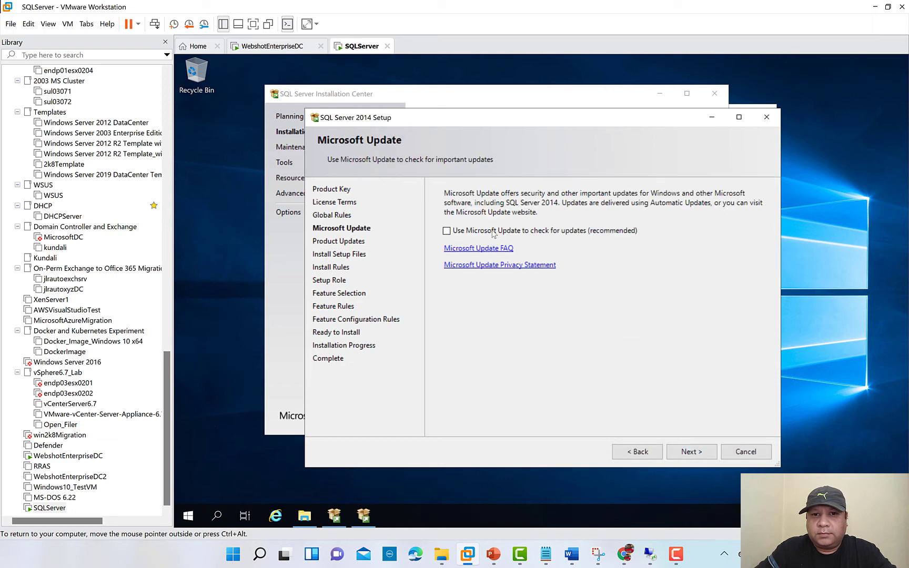
{"action": "left_click", "coordinate": [685, 453]}
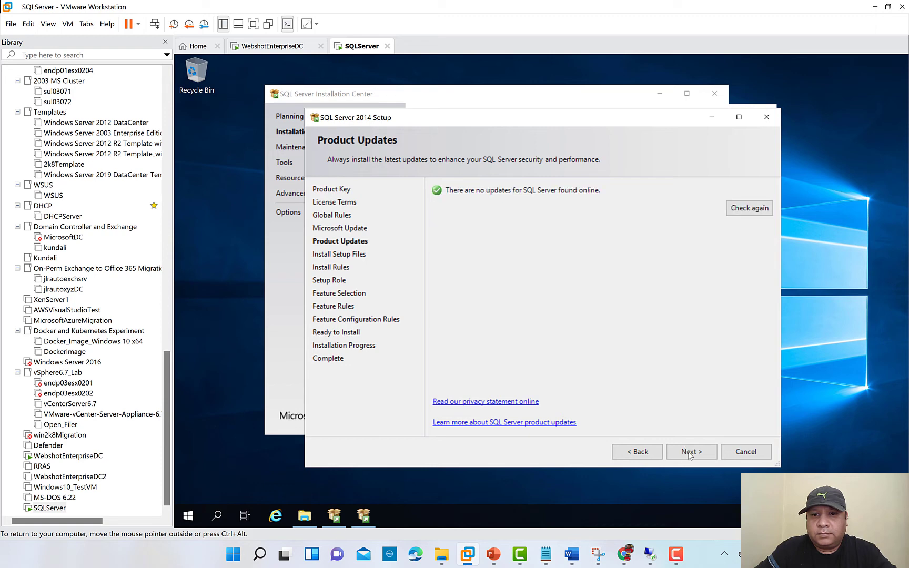
{"action": "left_click", "coordinate": [689, 452]}
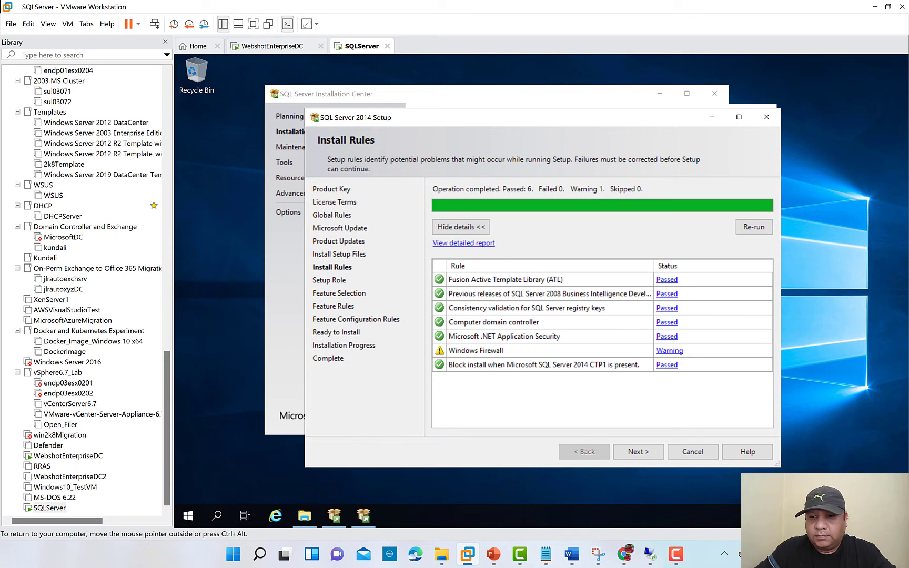
Step: Open the Windows Firewall settings from the Ethernet network settings and turn off Windows Defender Firewall for the domain network
{"action": "right_click", "coordinate": [822, 516]}
{"action": "left_click", "coordinate": [813, 503]}
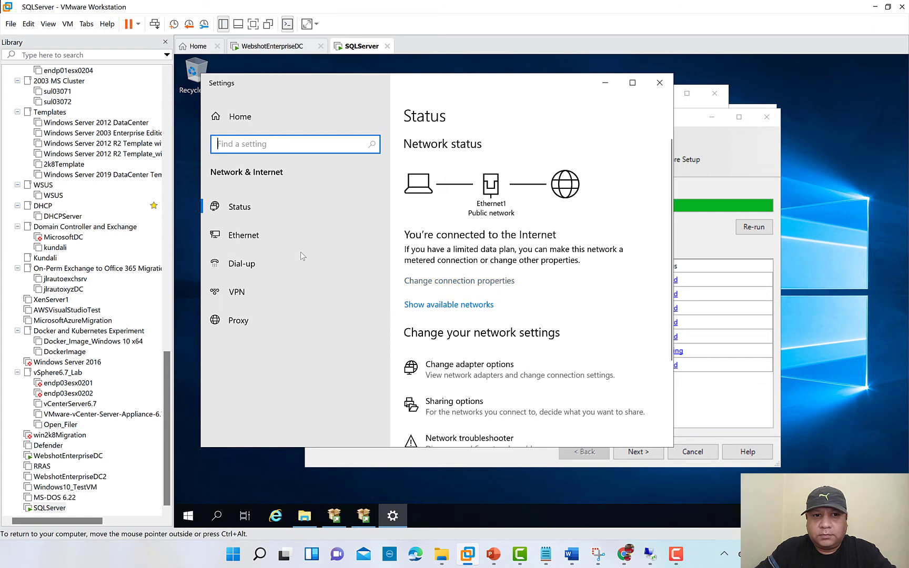
{"action": "left_click", "coordinate": [247, 236]}
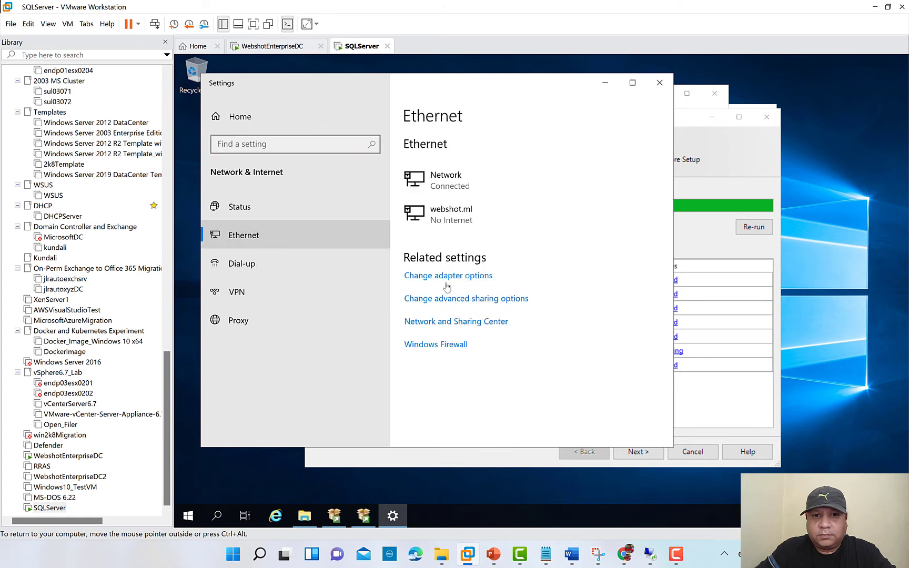
{"action": "left_click", "coordinate": [445, 345]}
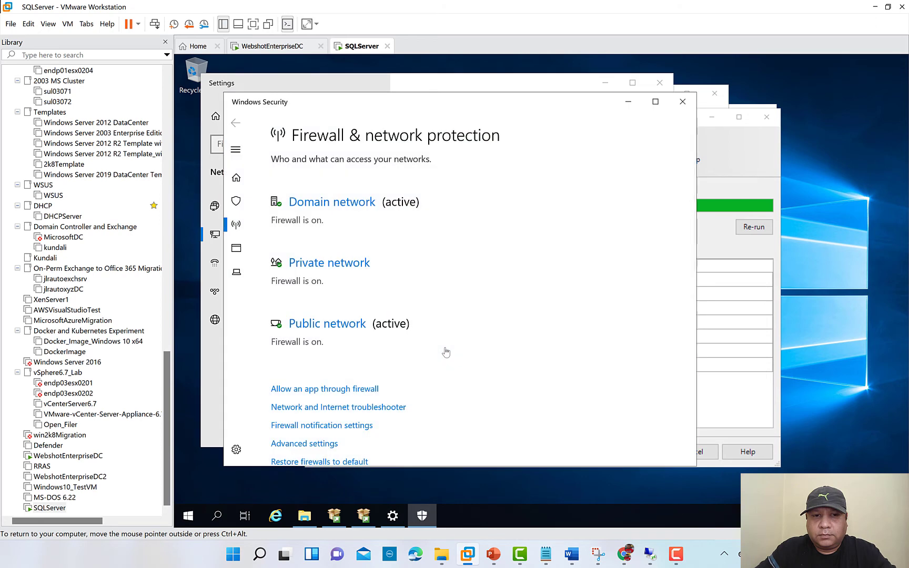
{"action": "left_click", "coordinate": [308, 207]}
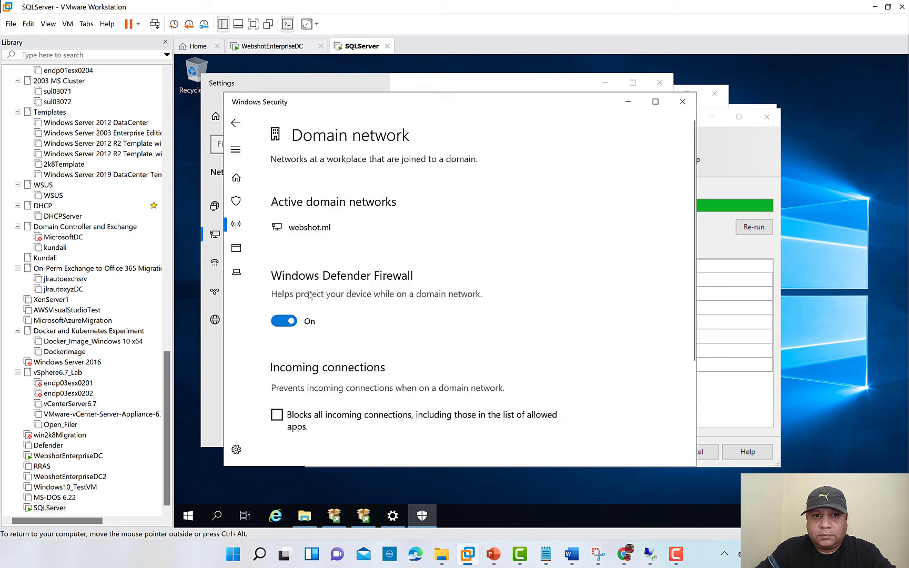
{"action": "left_click", "coordinate": [286, 322]}
{"action": "left_click", "coordinate": [236, 124]}
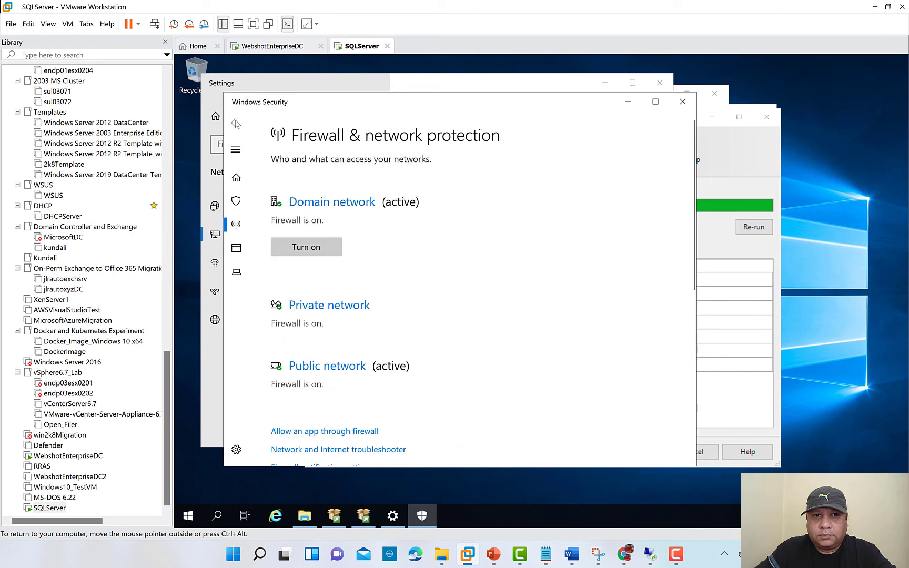
Step: Turn off Windows Defender Firewall for the private network, and close Windows Security and Settings
{"action": "left_click", "coordinate": [314, 308]}
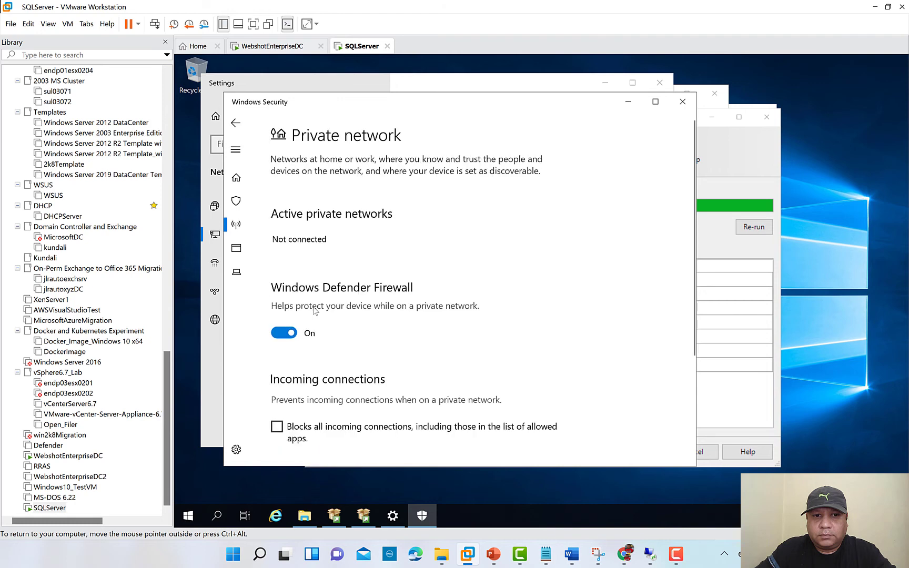
{"action": "left_click", "coordinate": [284, 333]}
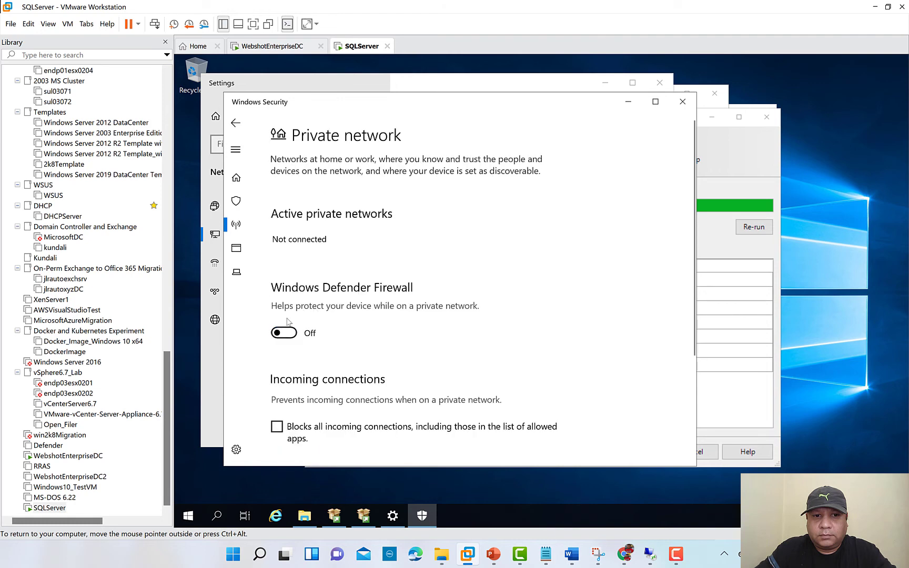
{"action": "left_click", "coordinate": [235, 122]}
{"action": "left_click", "coordinate": [305, 414]}
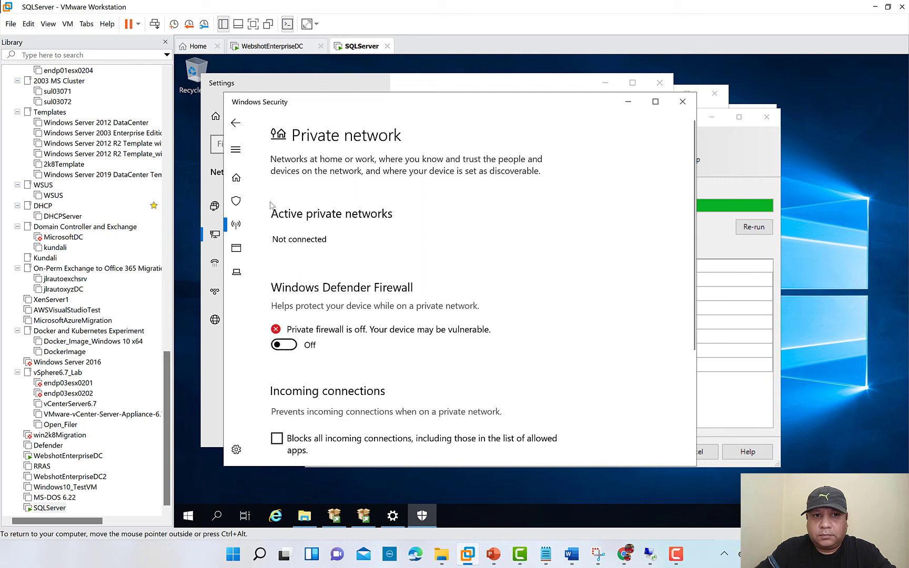
{"action": "left_click", "coordinate": [236, 124]}
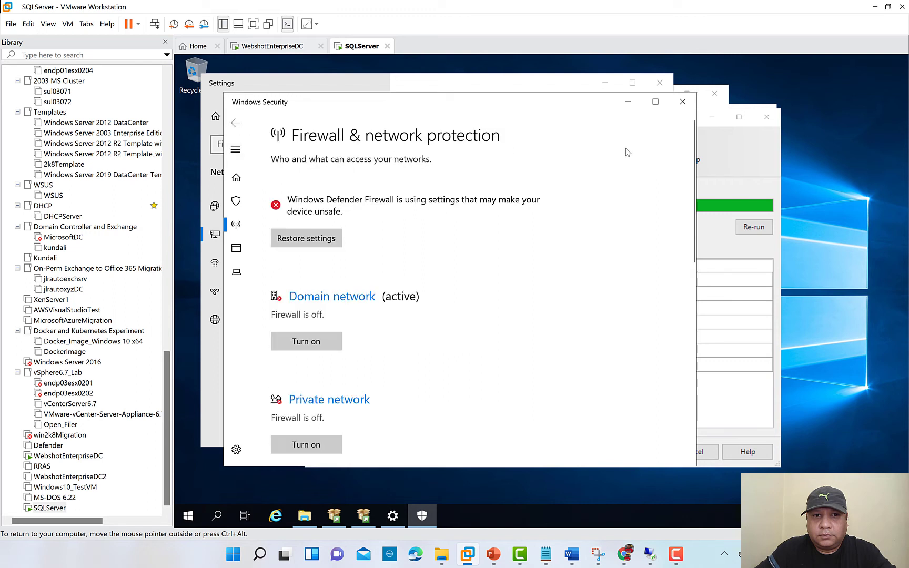
{"action": "left_click", "coordinate": [683, 102]}
{"action": "left_click", "coordinate": [660, 83]}
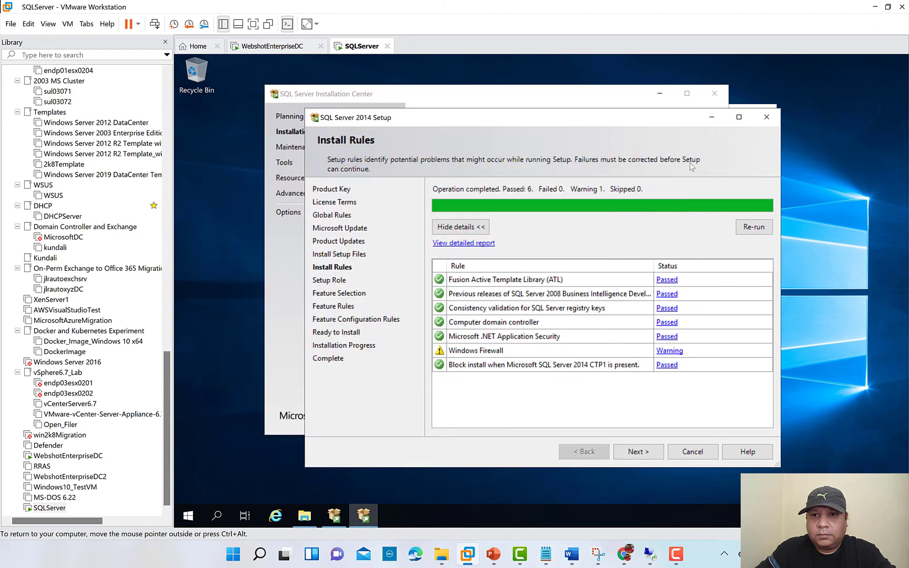
Step: Re-run the Install Rules check and read the details of the Windows Firewall rule's warning
{"action": "left_click", "coordinate": [765, 230]}
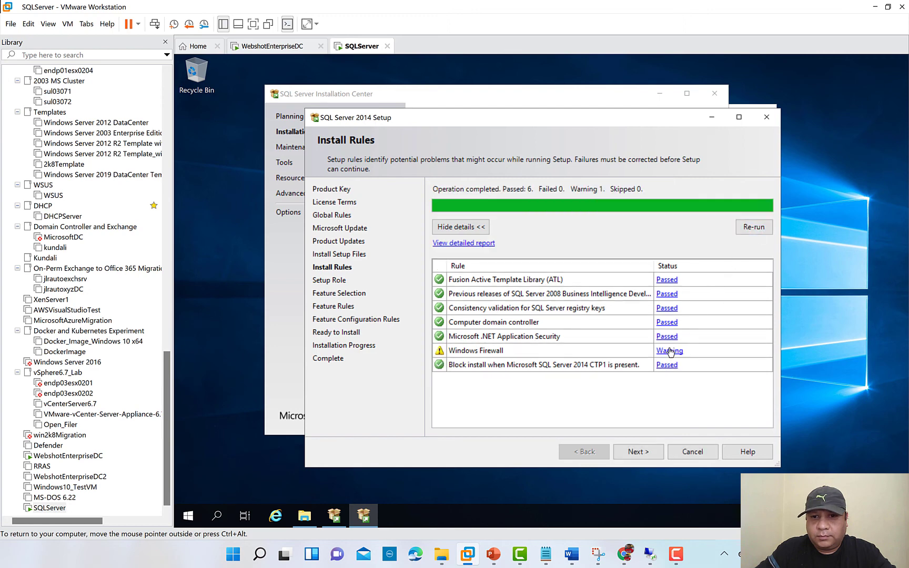
{"action": "left_click", "coordinate": [669, 351]}
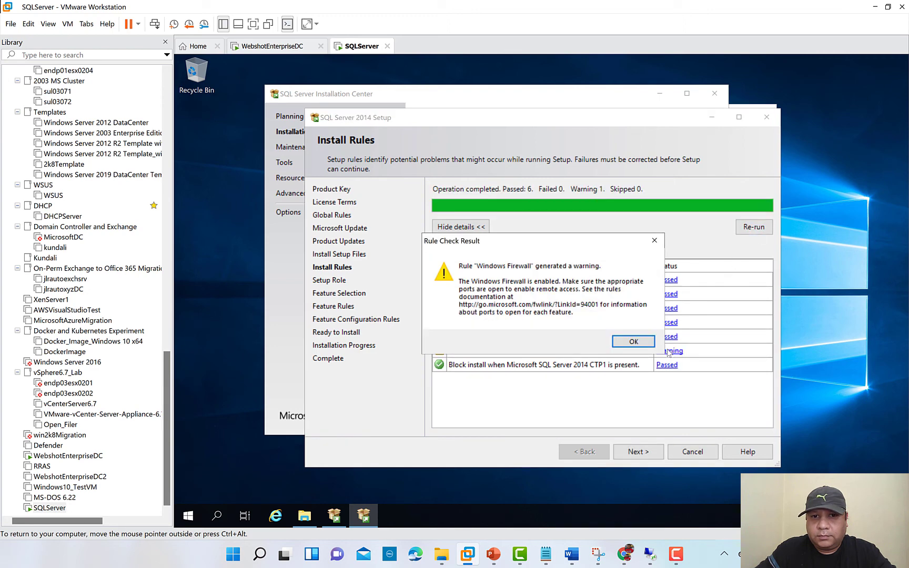
{"action": "left_click", "coordinate": [650, 344]}
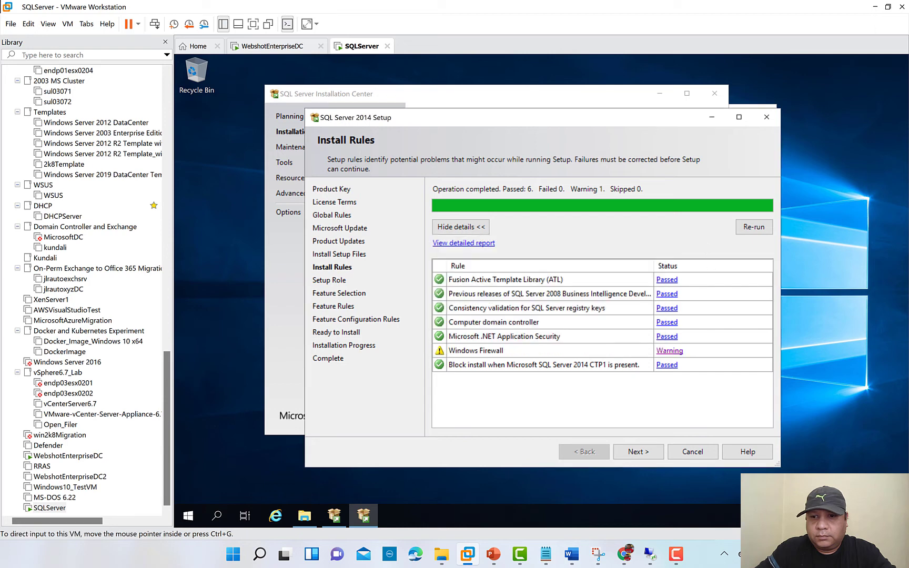
Step: Reopen the Windows Firewall settings, turn off Windows Defender Firewall for the public network, and close Windows Security and Settings
{"action": "right_click", "coordinate": [850, 516]}
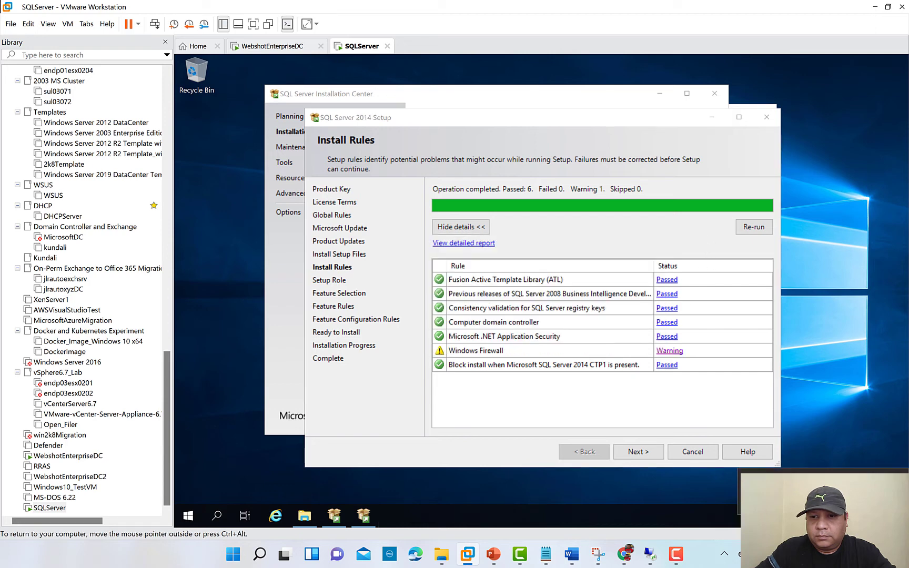
{"action": "left_click", "coordinate": [831, 501]}
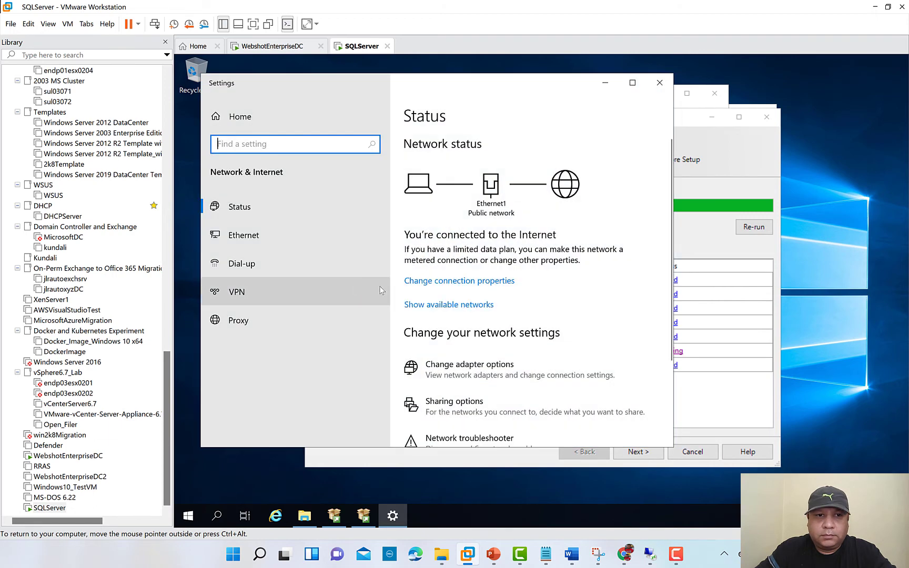
{"action": "left_click", "coordinate": [276, 229]}
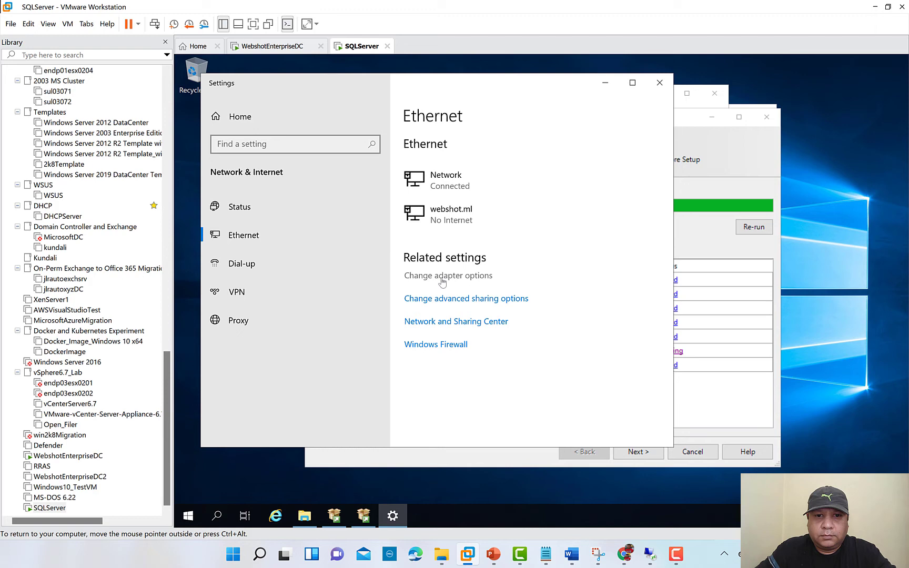
{"action": "left_click", "coordinate": [432, 345]}
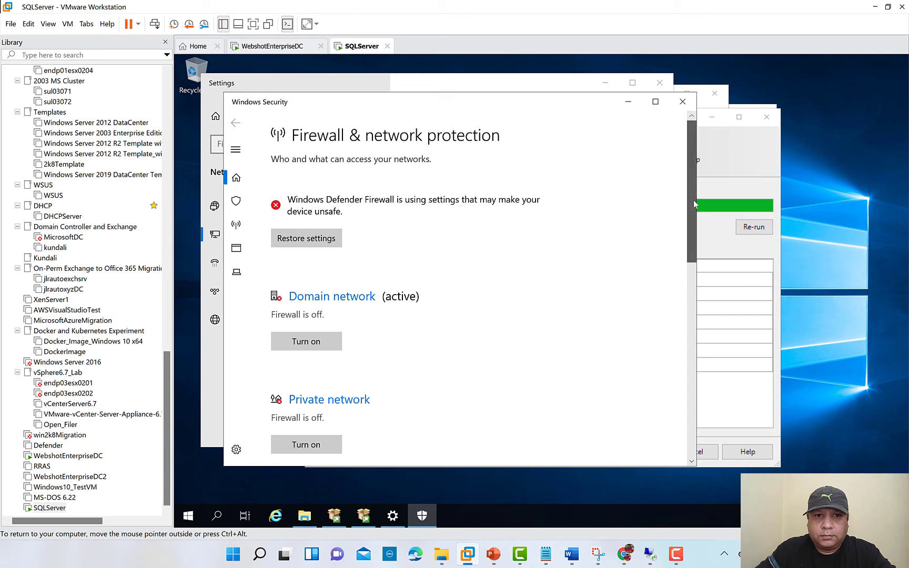
{"action": "left_click_drag", "start_coordinate": [694, 204], "coordinate": [687, 229]}
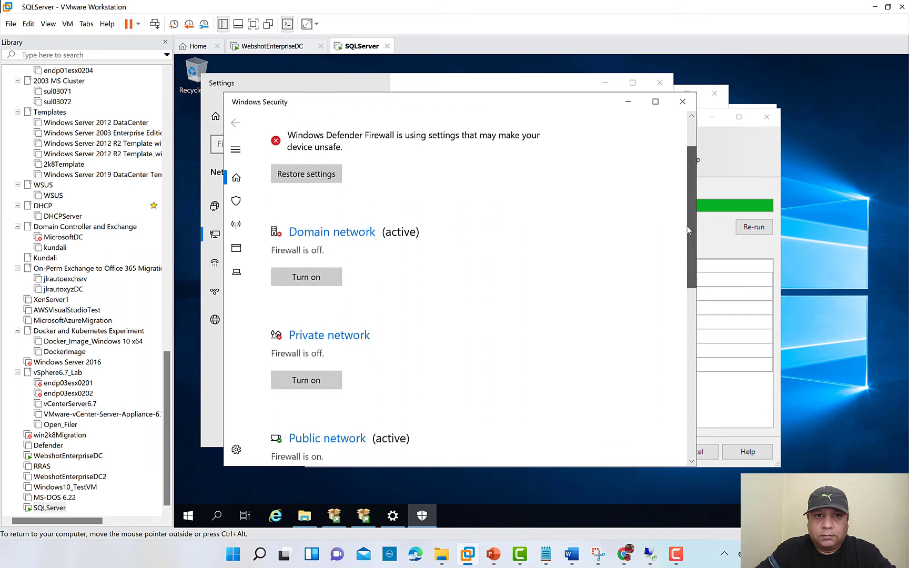
{"action": "scroll", "coordinate": [350, 338], "scroll_direction": "down", "scroll_amount": 4}
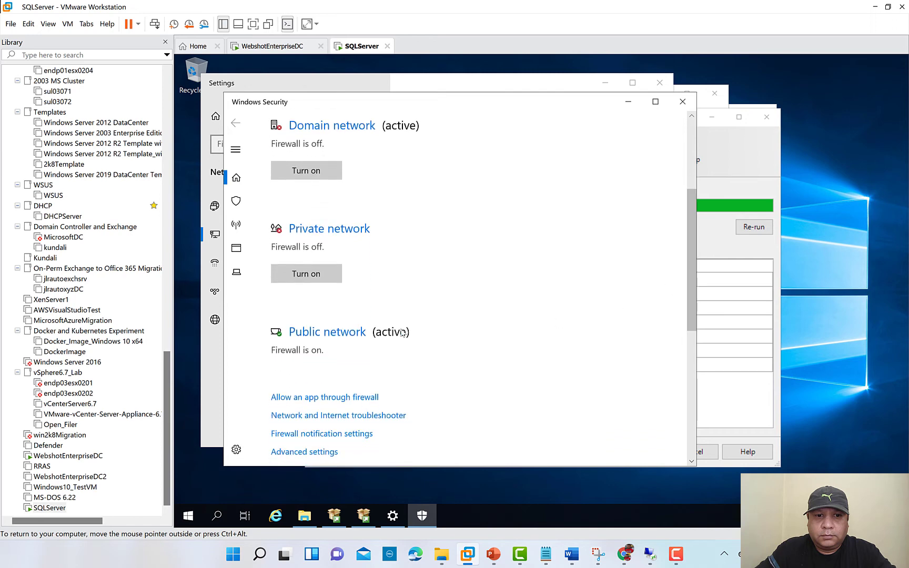
{"action": "left_click", "coordinate": [350, 337]}
{"action": "left_click", "coordinate": [287, 334]}
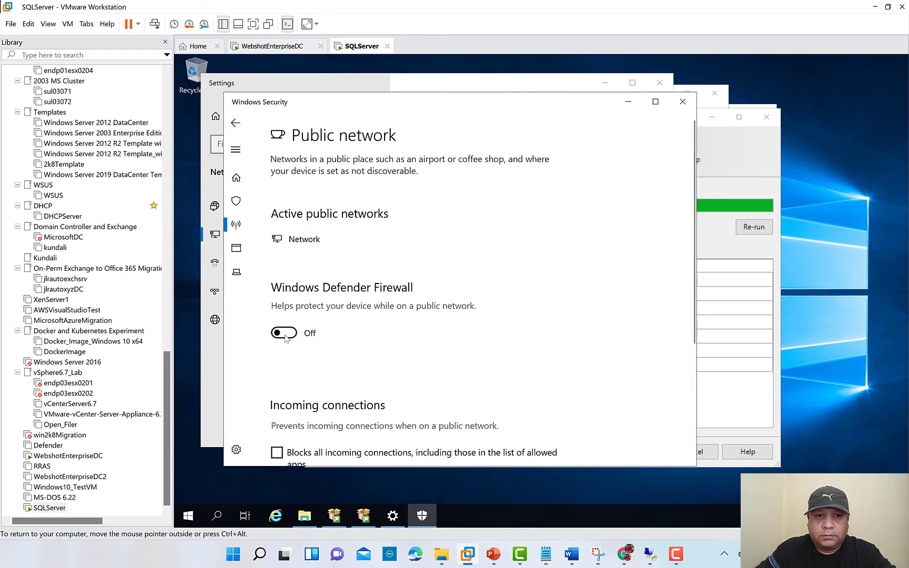
{"action": "left_click", "coordinate": [235, 123]}
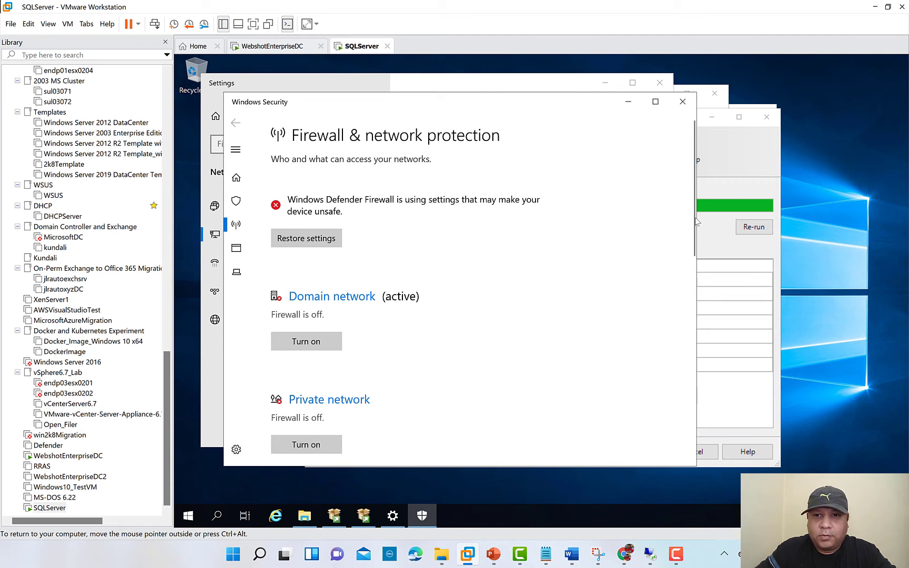
{"action": "left_click_drag", "start_coordinate": [694, 225], "coordinate": [696, 272]}
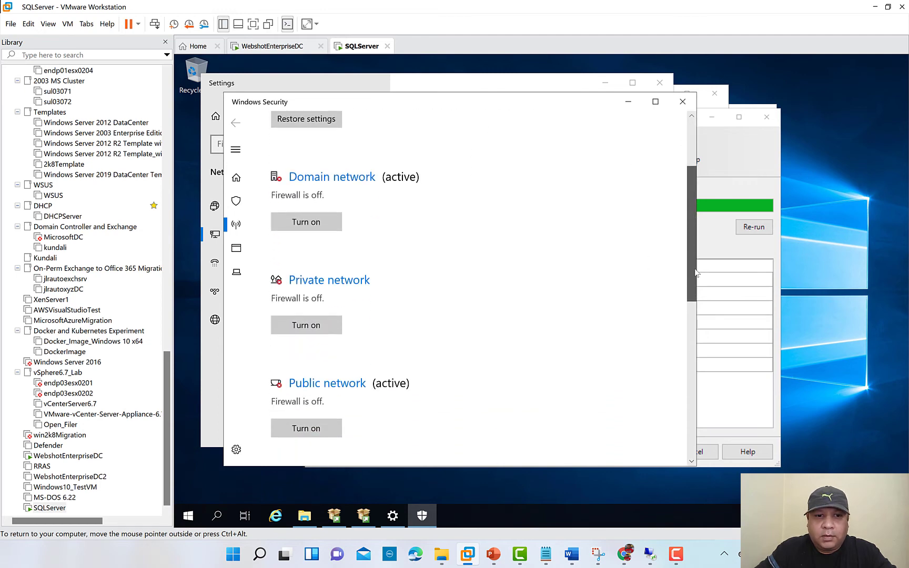
{"action": "left_click", "coordinate": [679, 108]}
{"action": "left_click", "coordinate": [659, 82]}
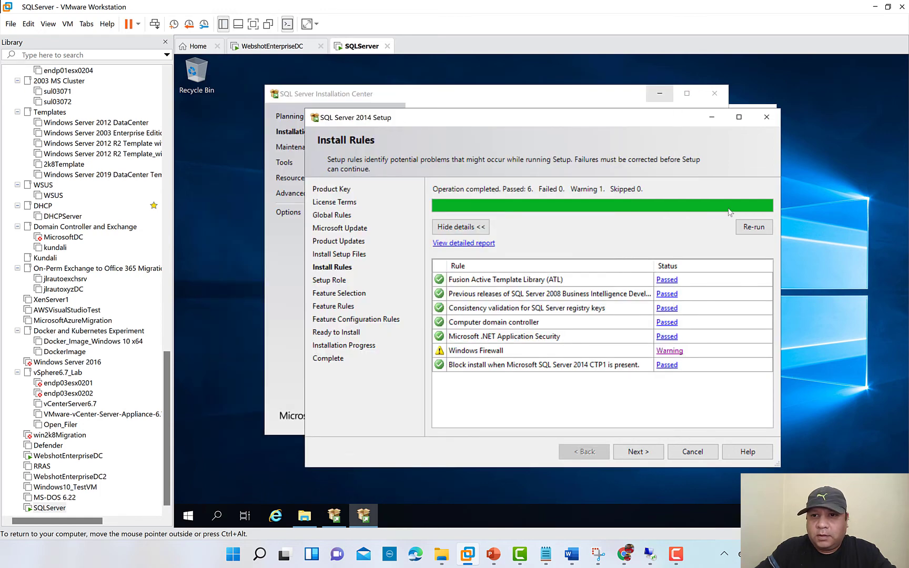
Step: Re-run the Install Rules check and continue to Feature Selection with the SQL Server Feature Installation role
{"action": "left_click", "coordinate": [751, 229]}
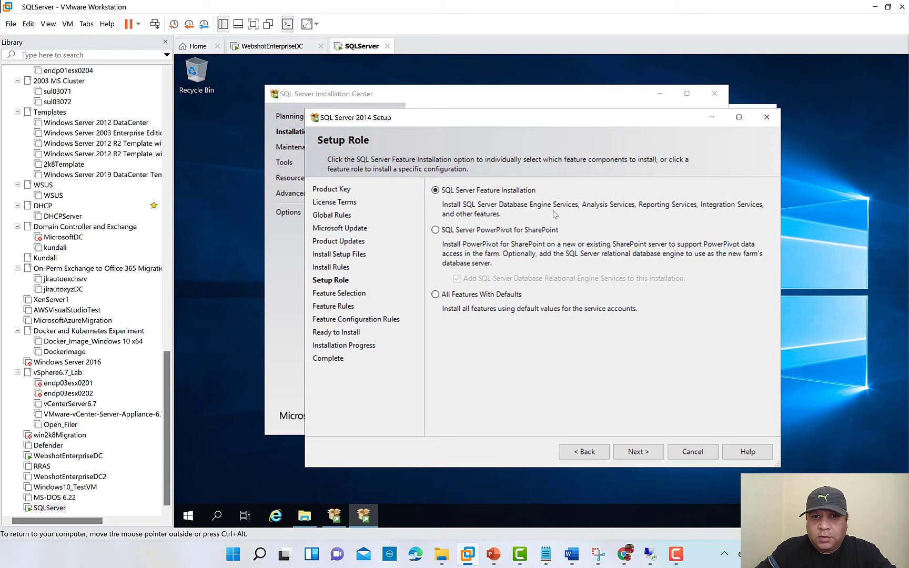
{"action": "left_click", "coordinate": [631, 450]}
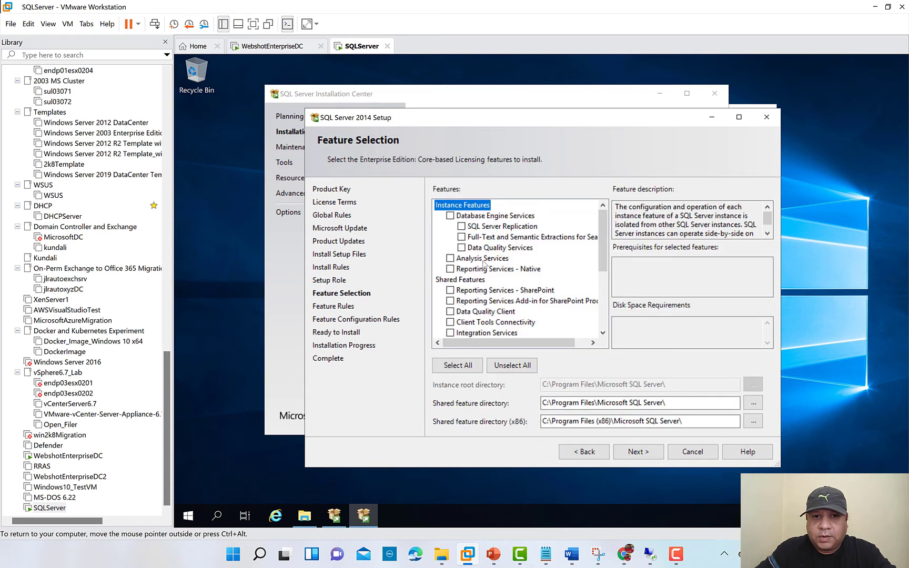
Step: Select all instance features: Database Engine Services with Replication, Full-Text and Data Quality Services, plus Analysis Services and Reporting Services - Native
{"action": "left_click", "coordinate": [450, 216]}
{"action": "left_click", "coordinate": [461, 226]}
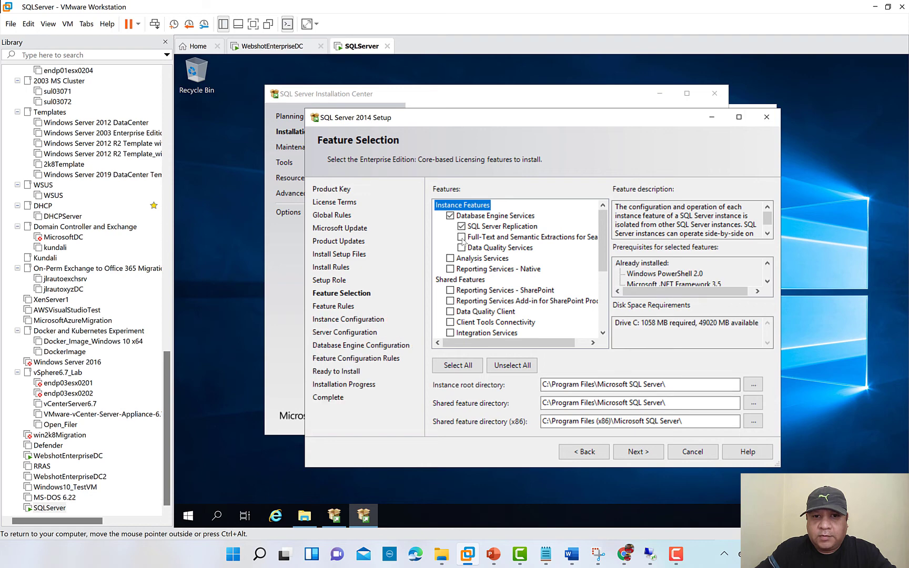
{"action": "left_click", "coordinate": [462, 237]}
{"action": "left_click", "coordinate": [461, 247]}
{"action": "left_click", "coordinate": [450, 258]}
{"action": "left_click", "coordinate": [451, 269]}
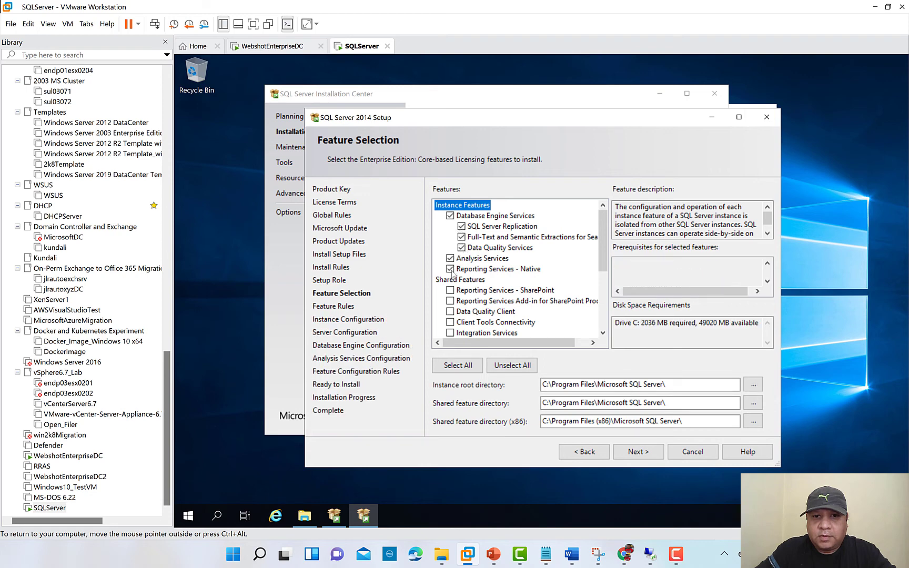
Step: Add the shared features Client Tools Connectivity, Management Tools - Basic and Complete, and SQL Client Connectivity SDK, leaving Integration Services unselected
{"action": "left_click_drag", "start_coordinate": [605, 242], "coordinate": [602, 261]}
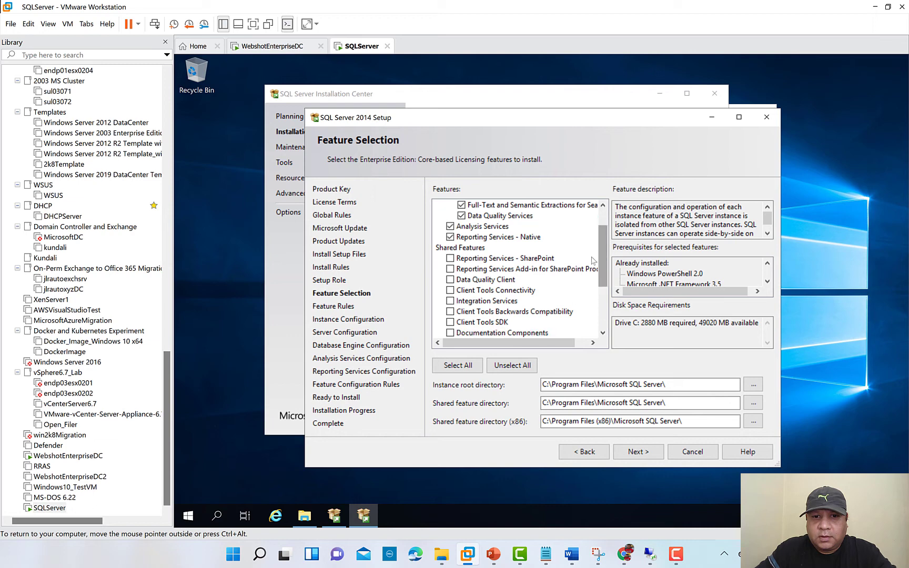
{"action": "left_click", "coordinate": [476, 290]}
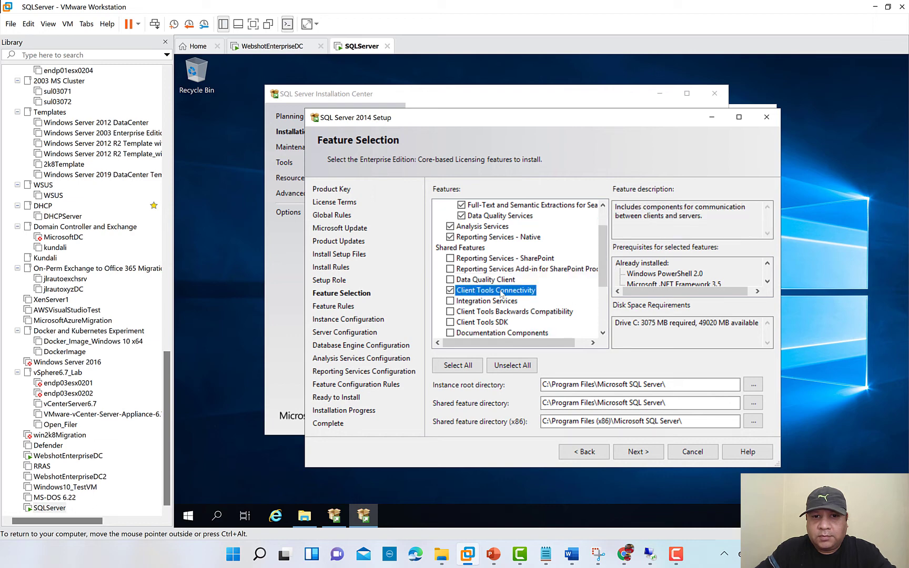
{"action": "left_click_drag", "start_coordinate": [603, 255], "coordinate": [599, 270]}
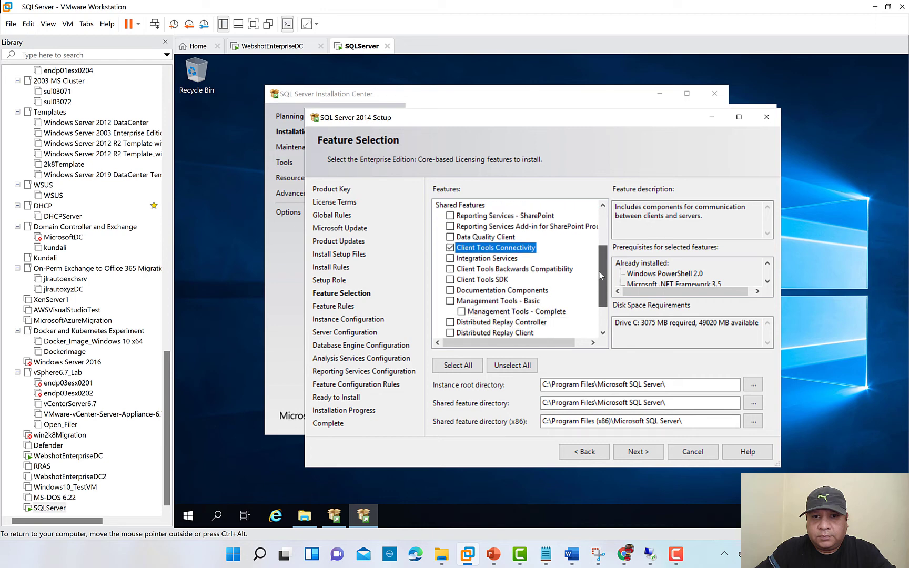
{"action": "left_click", "coordinate": [461, 312]}
{"action": "left_click_drag", "start_coordinate": [601, 266], "coordinate": [601, 282]}
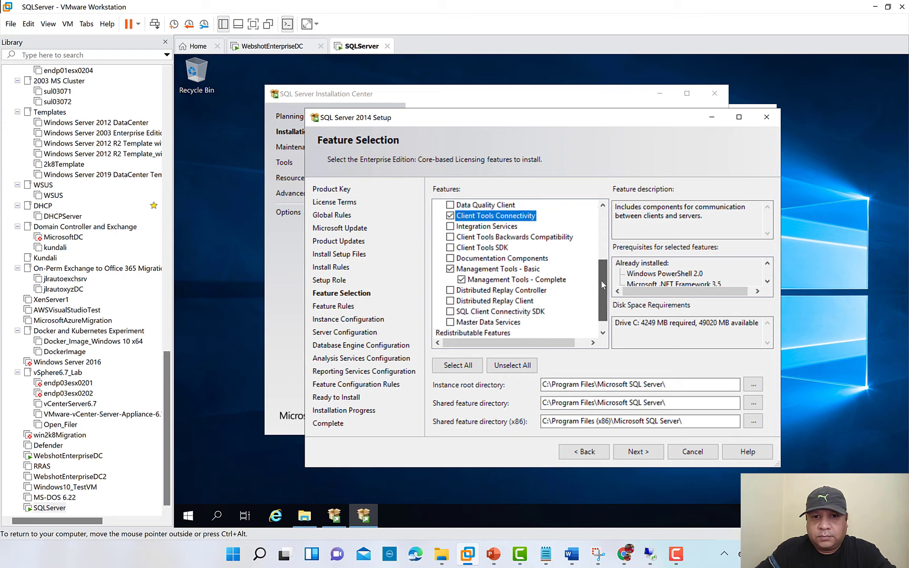
{"action": "left_click", "coordinate": [450, 311]}
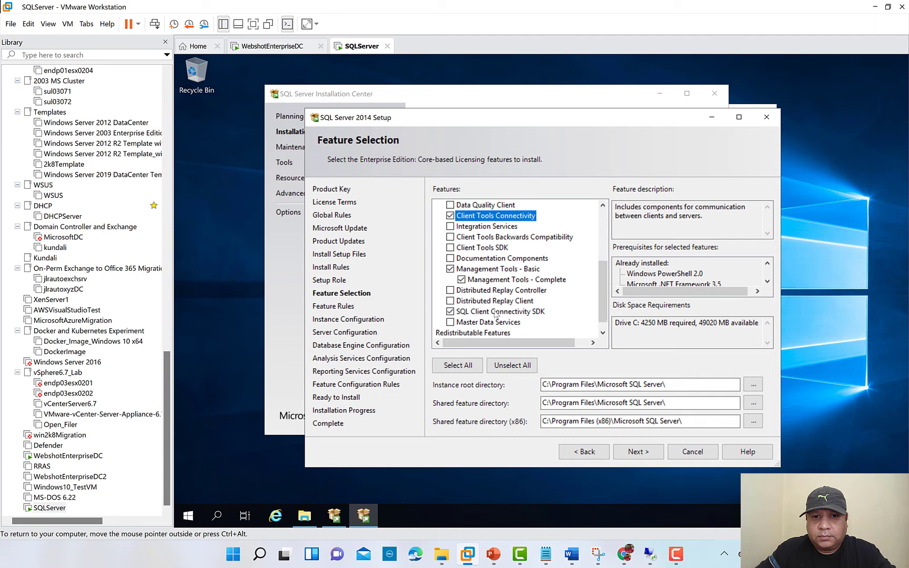
{"action": "mouse_move", "coordinate": [600, 284]}
{"action": "left_mouse_down"}
{"action": "mouse_move", "coordinate": [600, 300]}
{"action": "mouse_move", "coordinate": [604, 283]}
{"action": "left_mouse_up"}
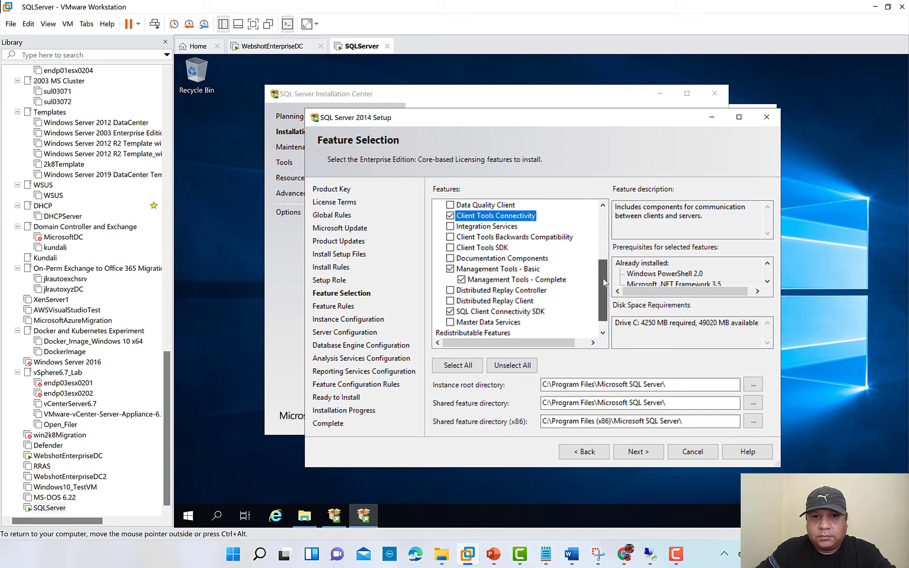
{"action": "left_click_drag", "start_coordinate": [604, 282], "coordinate": [605, 280]}
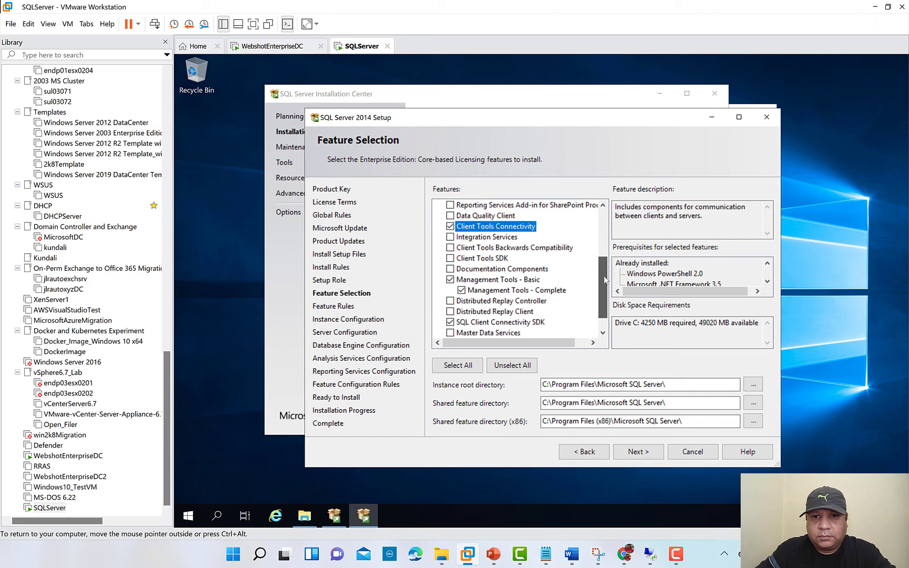
{"action": "left_click", "coordinate": [492, 238]}
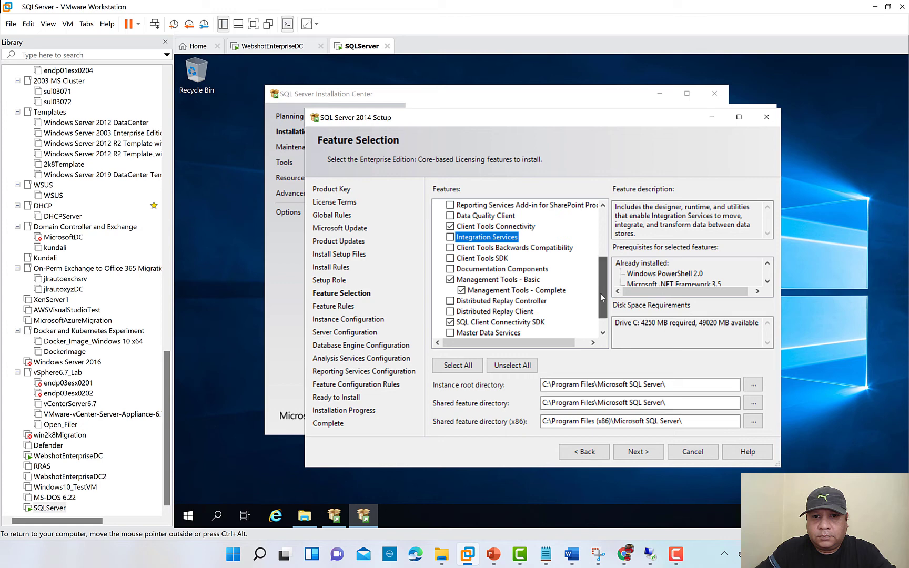
Step: Add Client Tools SDK, Client Tools Backwards Compatibility and Integration Services to the shared features, and proceed with the default instance MSSQLSERVER
{"action": "left_click_drag", "start_coordinate": [603, 293], "coordinate": [602, 304]}
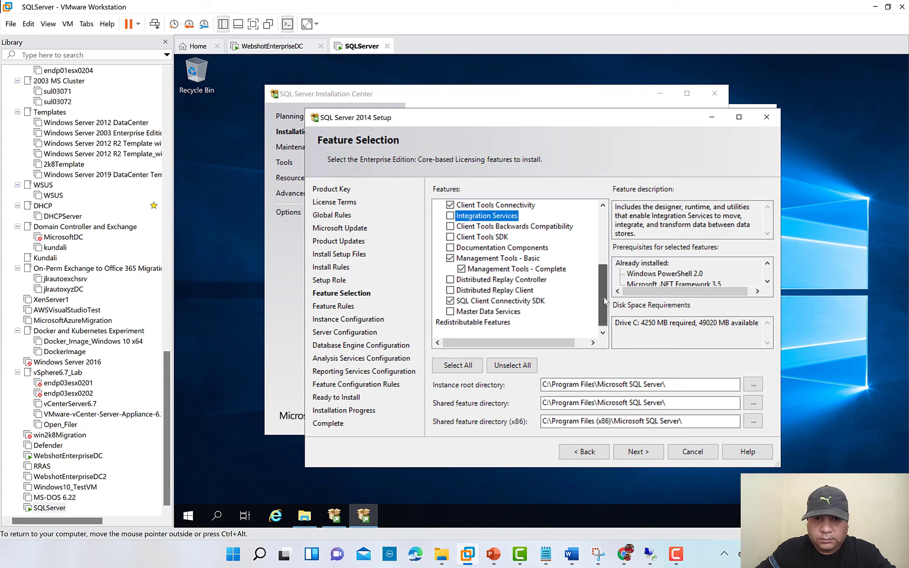
{"action": "left_click_drag", "start_coordinate": [604, 297], "coordinate": [605, 301]}
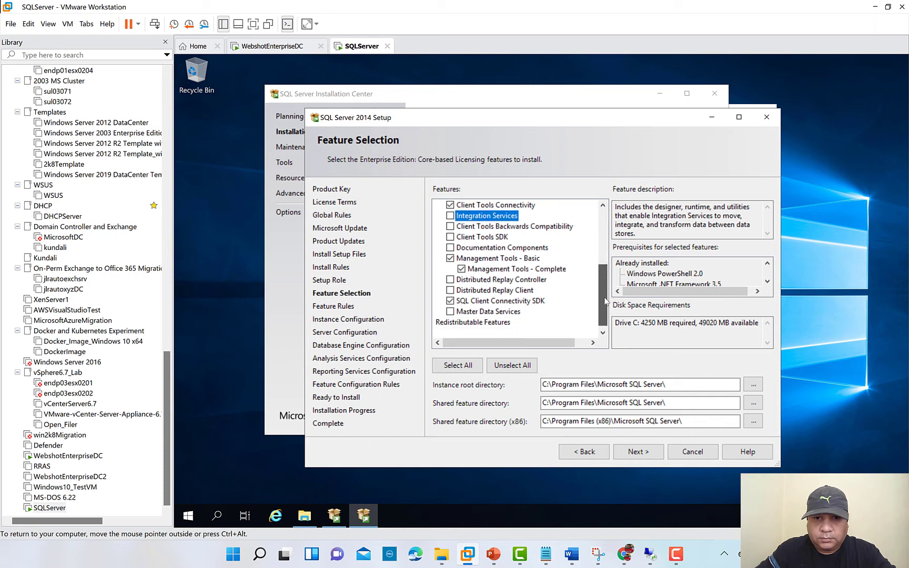
{"action": "left_click_drag", "start_coordinate": [606, 299], "coordinate": [613, 277]}
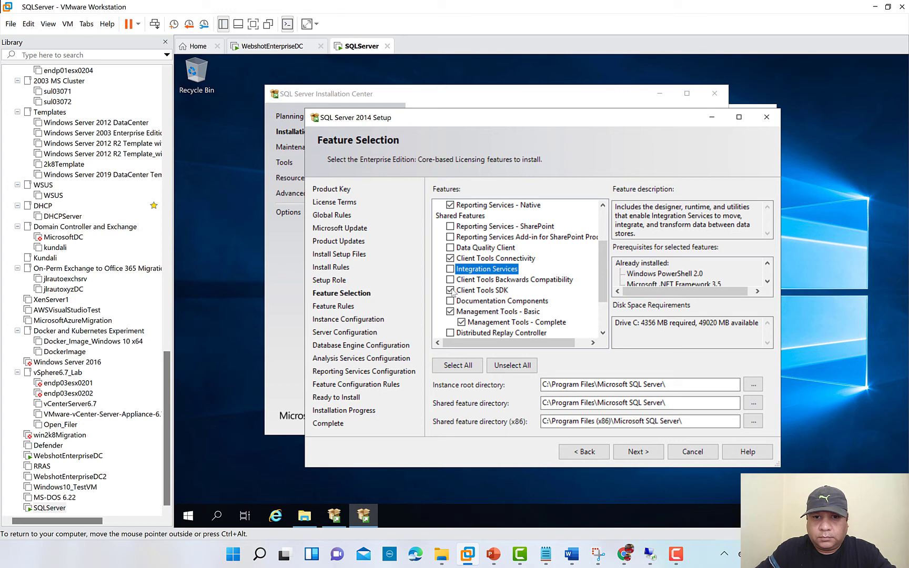
{"action": "left_click", "coordinate": [449, 280]}
{"action": "left_click", "coordinate": [450, 269]}
{"action": "left_click_drag", "start_coordinate": [603, 264], "coordinate": [604, 232]}
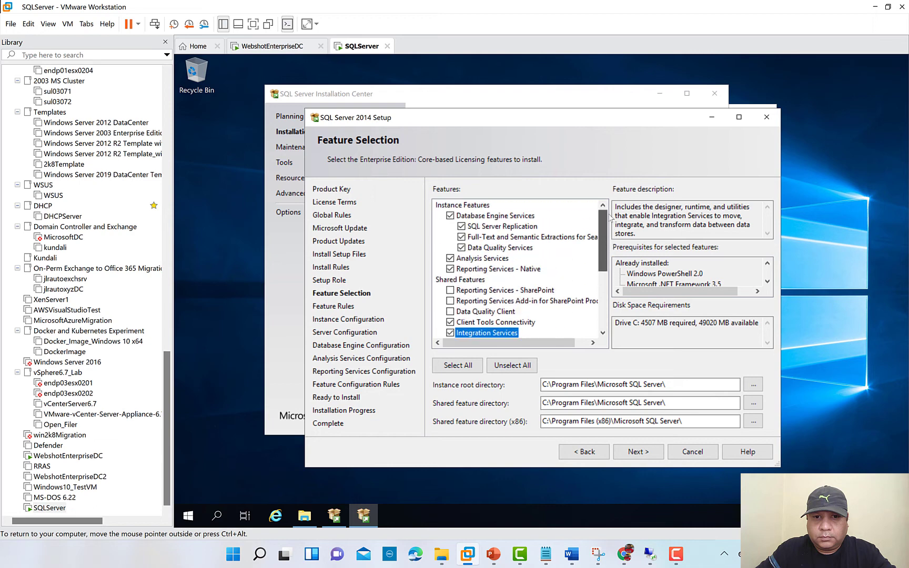
{"action": "left_click", "coordinate": [639, 455]}
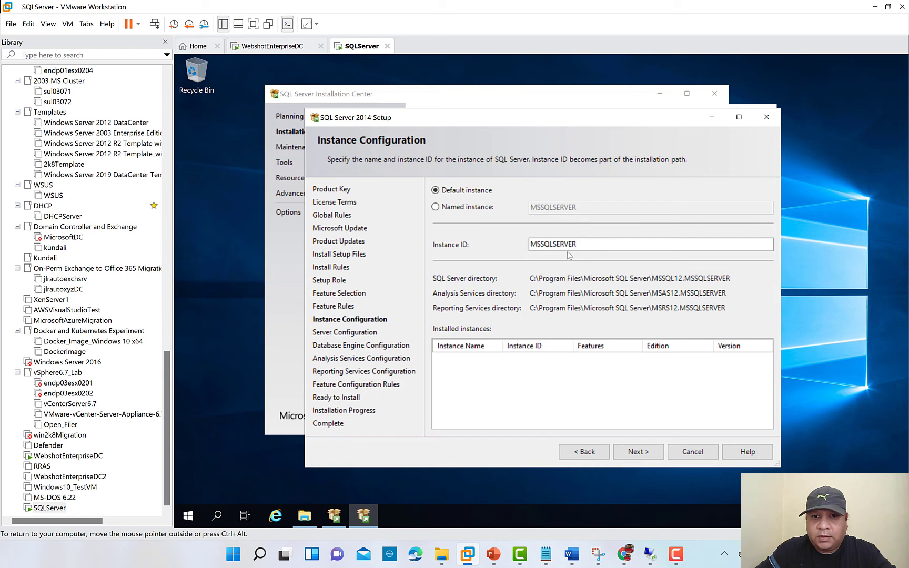
{"action": "left_click", "coordinate": [640, 452]}
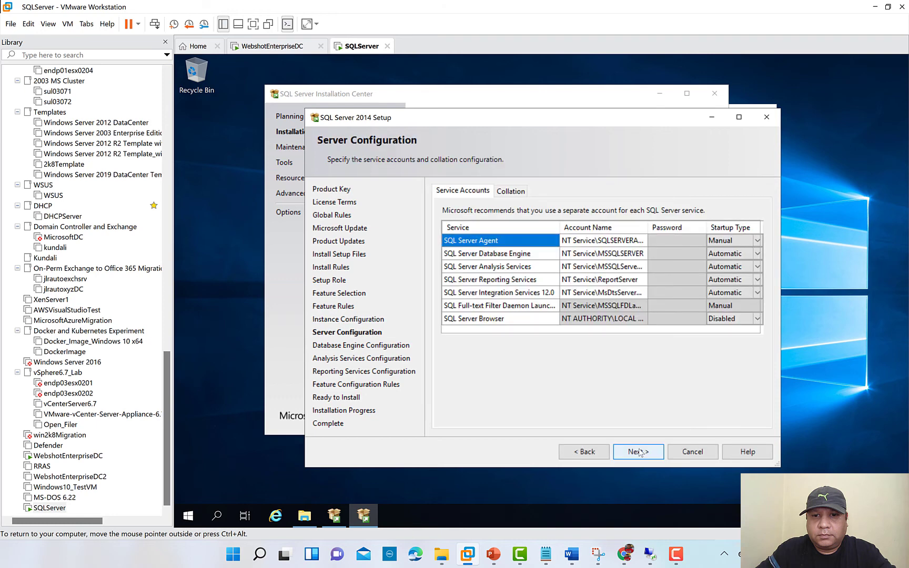
Step: Assign the directory account WEBSHOT\Administrator to the SQL Server Agent service and enter the account password
{"action": "left_click", "coordinate": [644, 242]}
{"action": "left_click", "coordinate": [642, 241]}
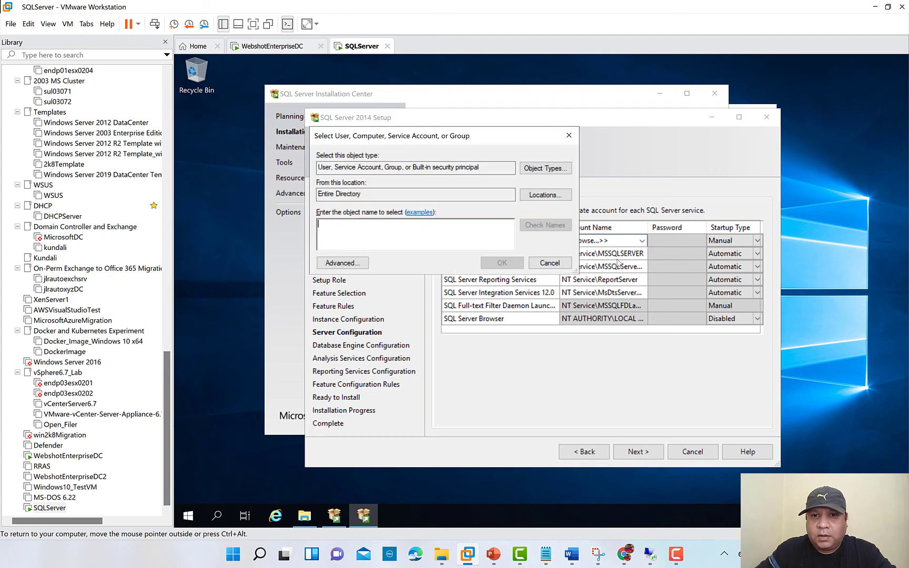
{"action": "left_click", "coordinate": [343, 263]}
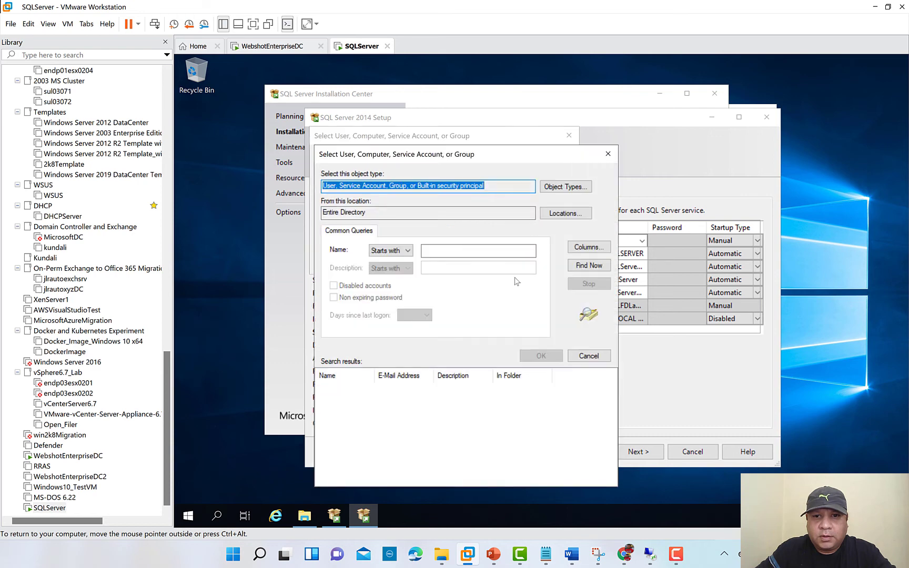
{"action": "left_click", "coordinate": [585, 266]}
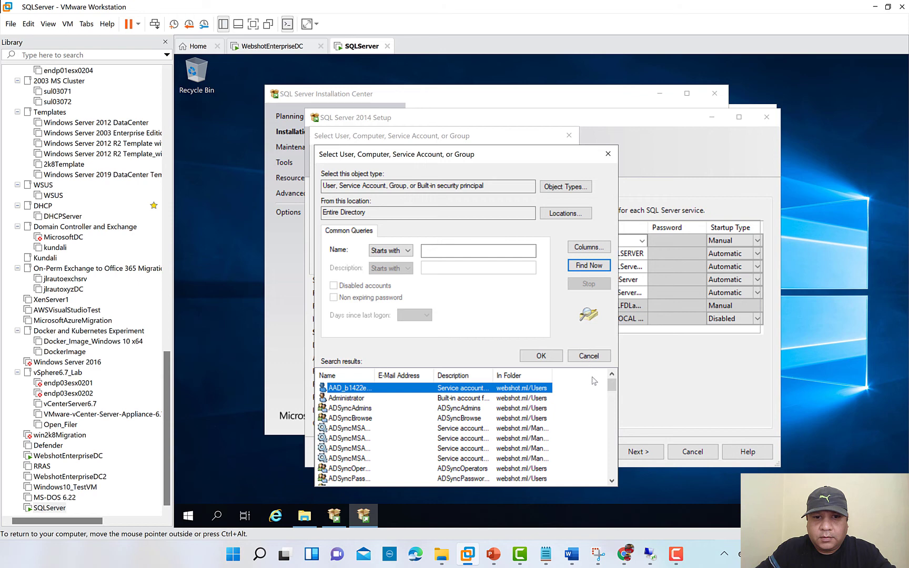
{"action": "double_click", "coordinate": [348, 399]}
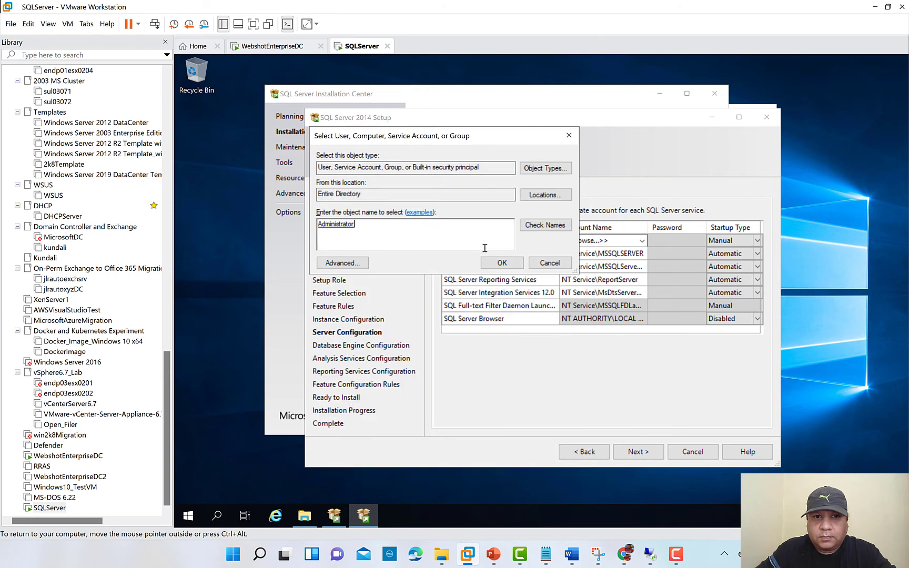
{"action": "left_click", "coordinate": [501, 263]}
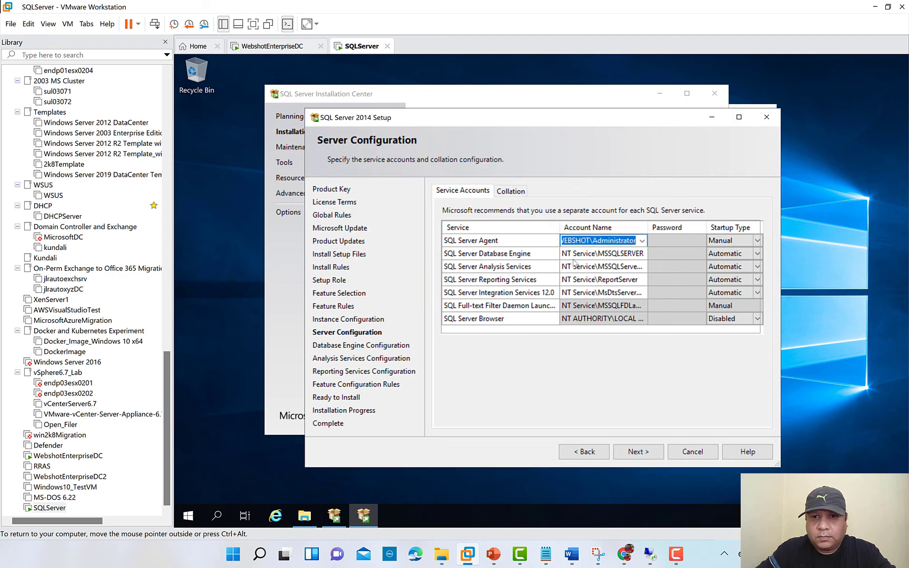
{"action": "left_click", "coordinate": [676, 240]}
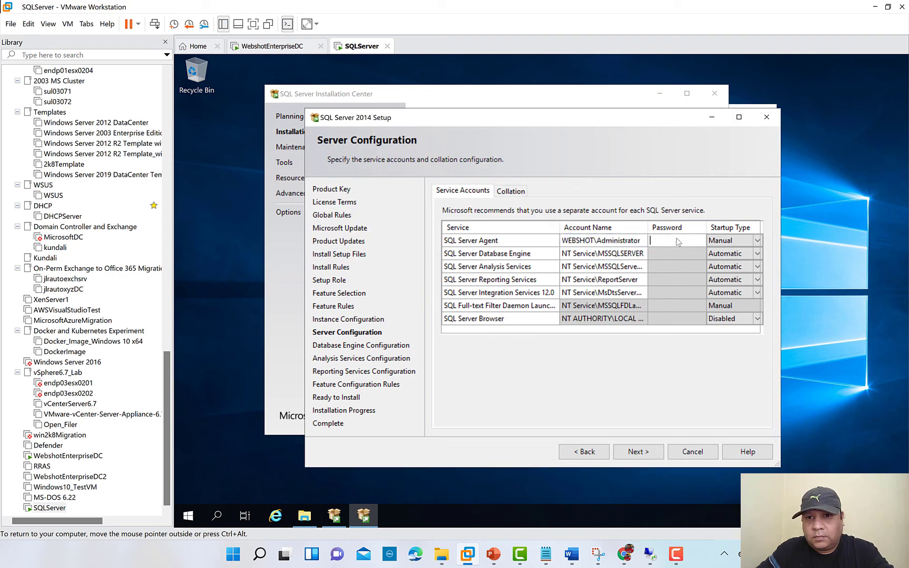
{"action": "type", "text": "******"}
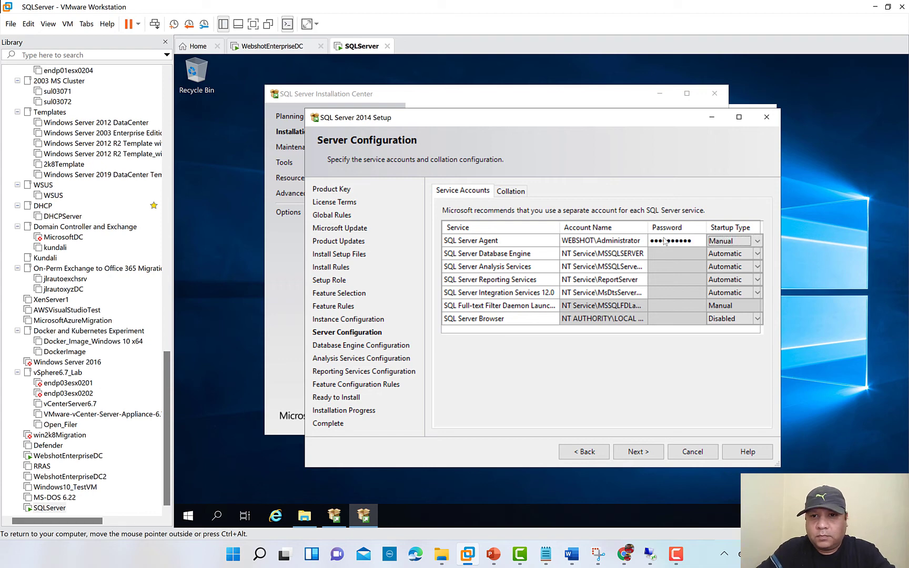
Step: Assign the WEBSHOT\Administrator account with its password to the SQL Server Database Engine and SQL Server Analysis Services
{"action": "left_click", "coordinate": [634, 242]}
{"action": "key", "text": "ctrl+c"}
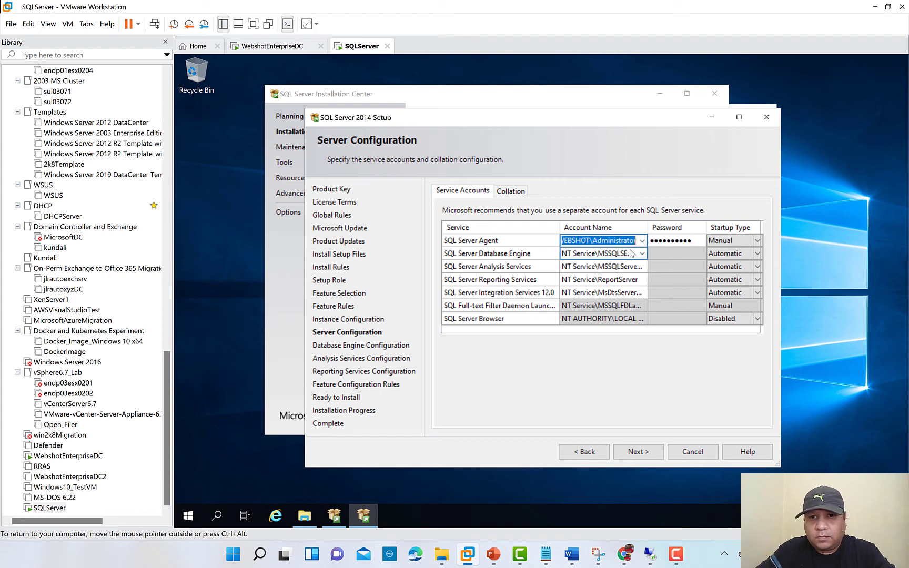
{"action": "left_click", "coordinate": [631, 255]}
{"action": "key", "text": "ctrl+v"}
{"action": "left_click", "coordinate": [668, 252]}
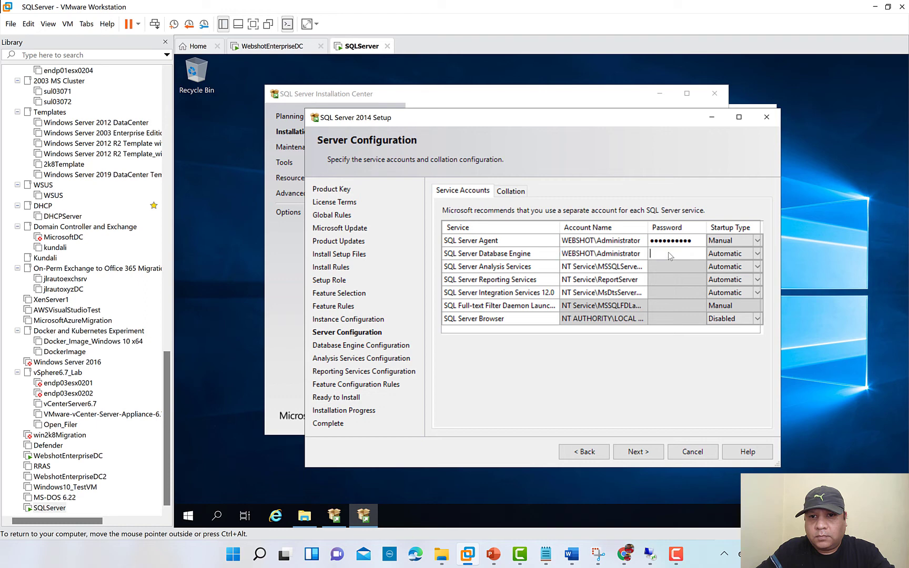
{"action": "type", "text": "••••••••••"}
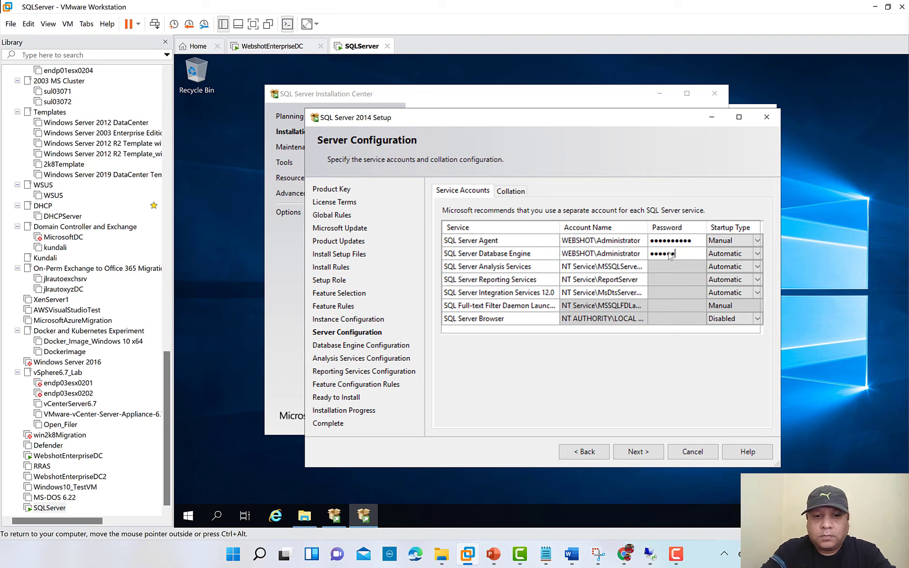
{"action": "left_click", "coordinate": [617, 268]}
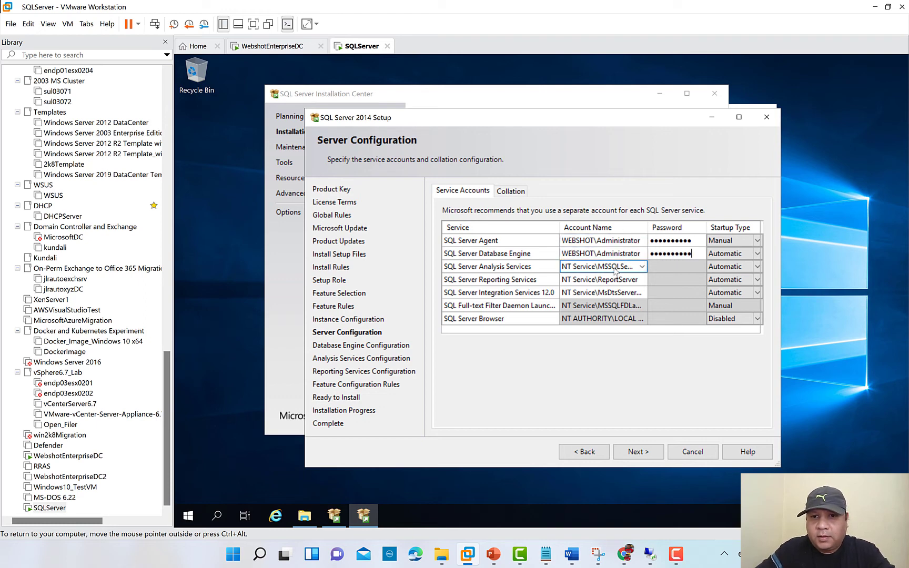
{"action": "key", "text": "ctrl+v"}
{"action": "key", "text": "Tab"}
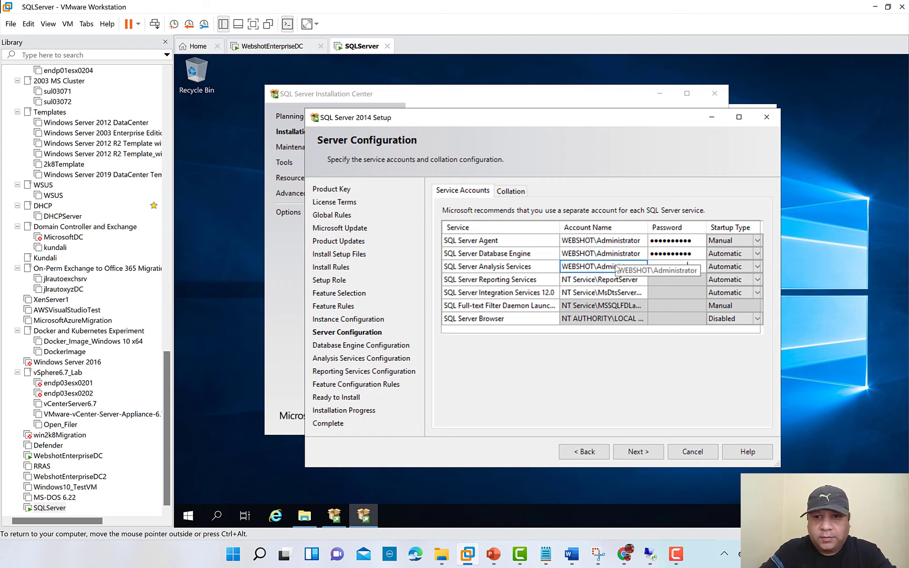
{"action": "key", "text": "ctrl+v"}
Step: Assign the WEBSHOT\Administrator account with its password to SQL Server Reporting Services and SQL Server Integration Services 12.0
{"action": "left_click", "coordinate": [602, 284]}
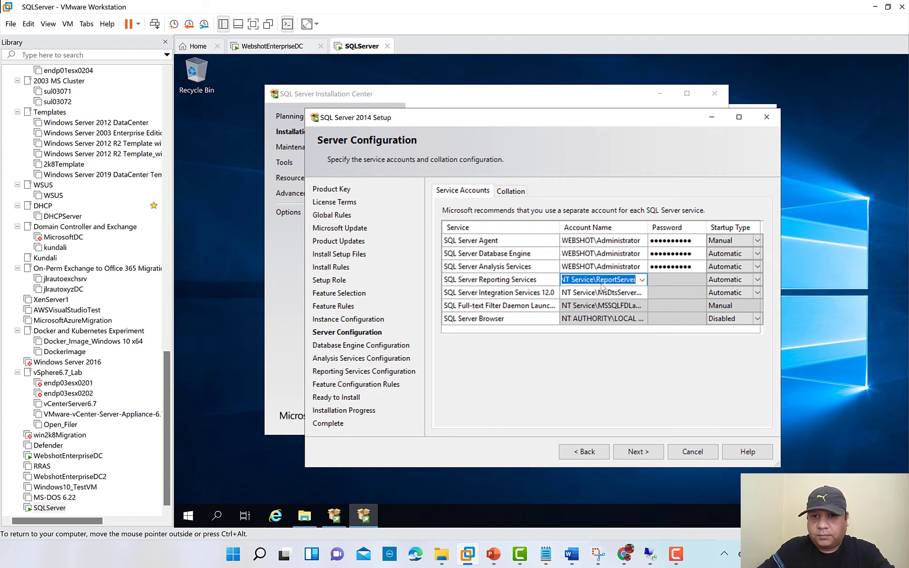
{"action": "key", "text": "ctrl+v"}
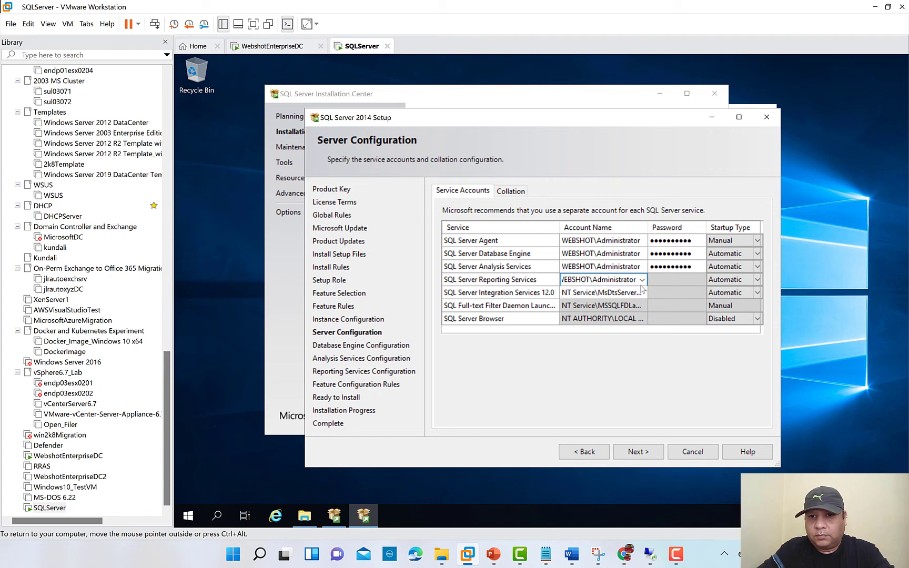
{"action": "left_click", "coordinate": [668, 283]}
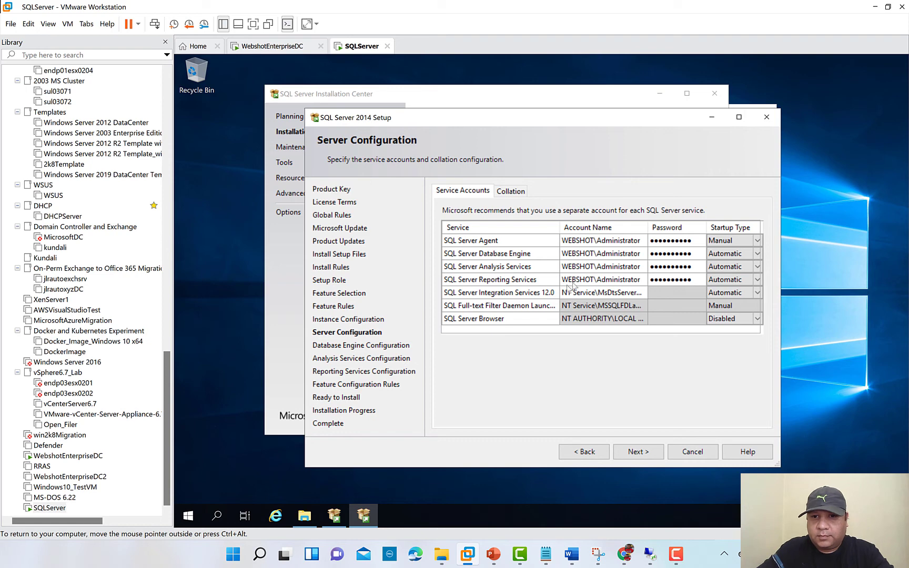
{"action": "left_click", "coordinate": [582, 296]}
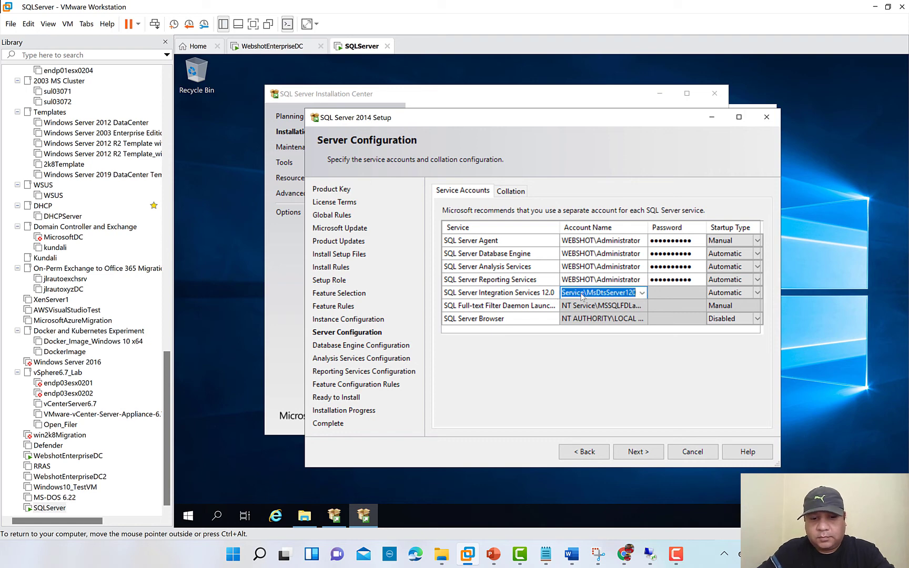
{"action": "key", "text": "ctrl+v"}
{"action": "key", "text": "Tab"}
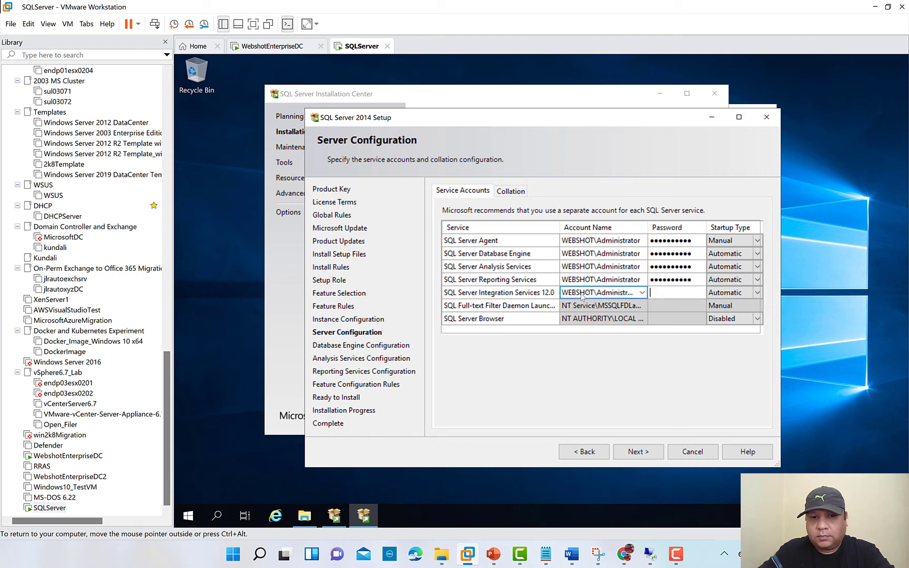
{"action": "type", "text": "••••••••••"}
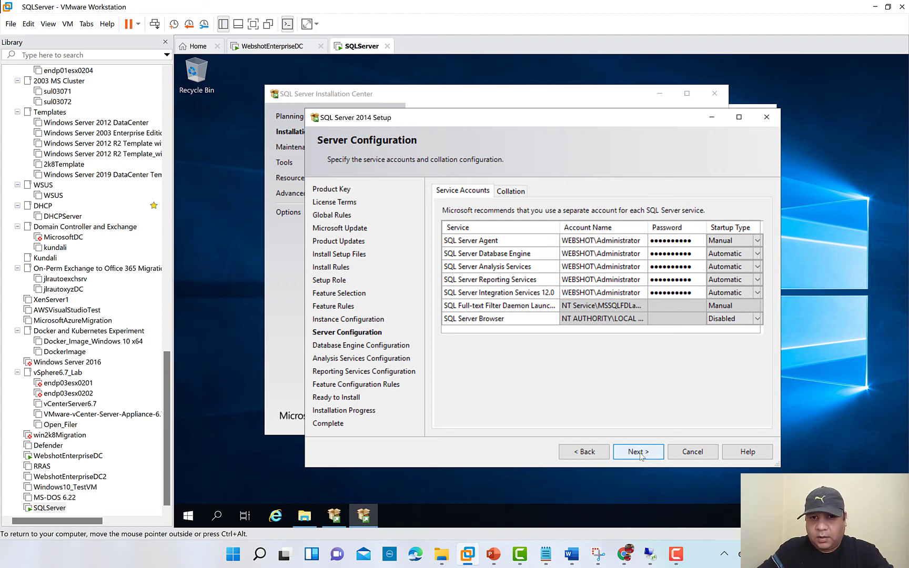
Step: Review the collation settings without changing them and continue to Database Engine Configuration
{"action": "left_click", "coordinate": [519, 192]}
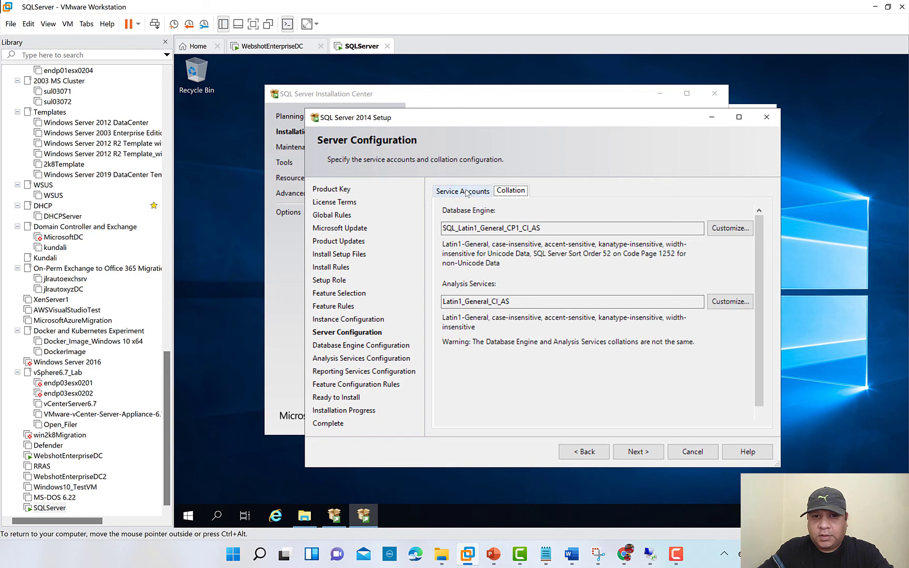
{"action": "left_click", "coordinate": [467, 193]}
{"action": "left_click", "coordinate": [635, 452]}
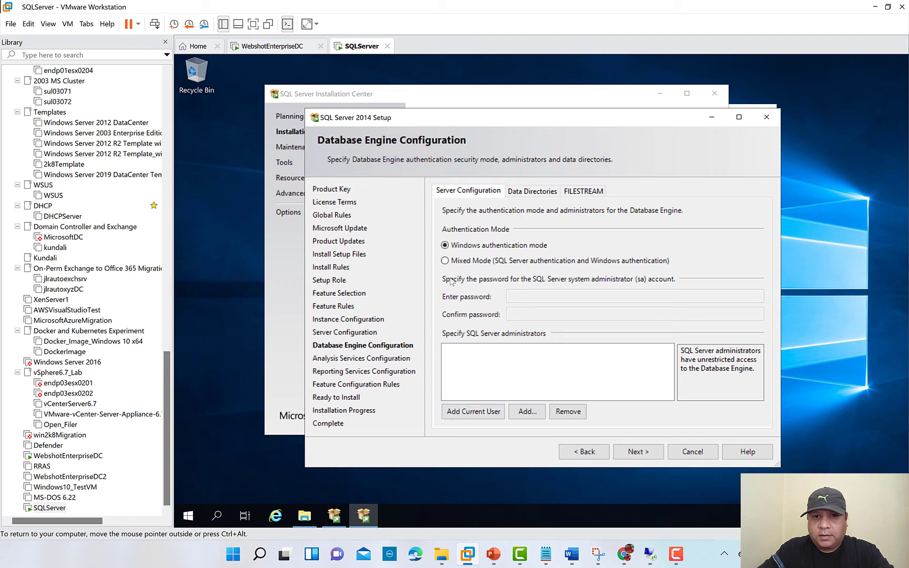
Step: Add the current user as SQL Server administrator and enable Mixed Mode authentication, entering and confirming the sa account password
{"action": "left_click", "coordinate": [460, 414]}
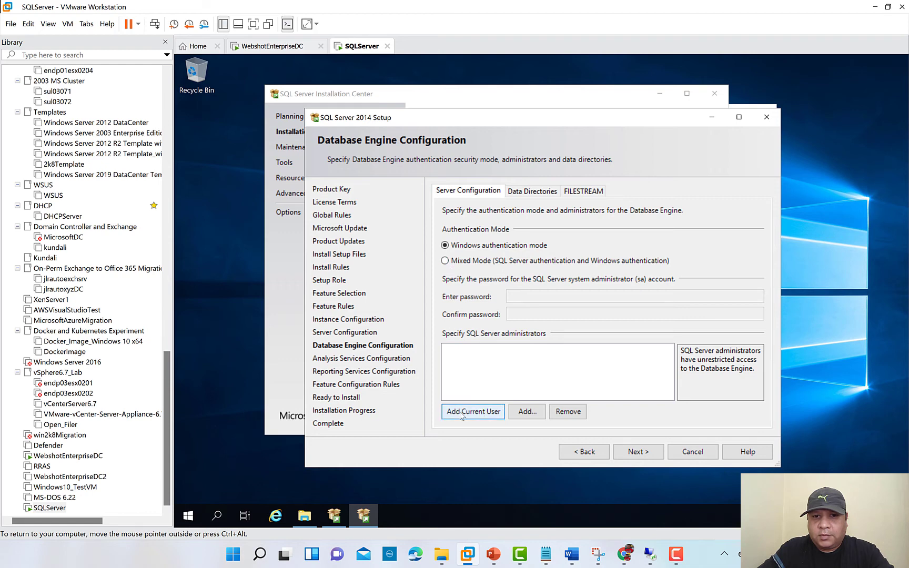
{"action": "left_click", "coordinate": [445, 261]}
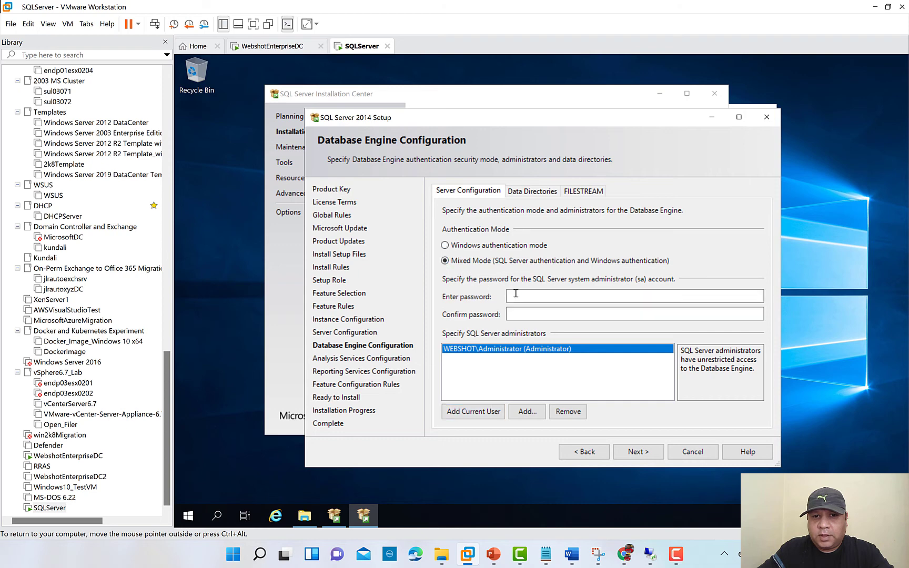
{"action": "left_click", "coordinate": [523, 295]}
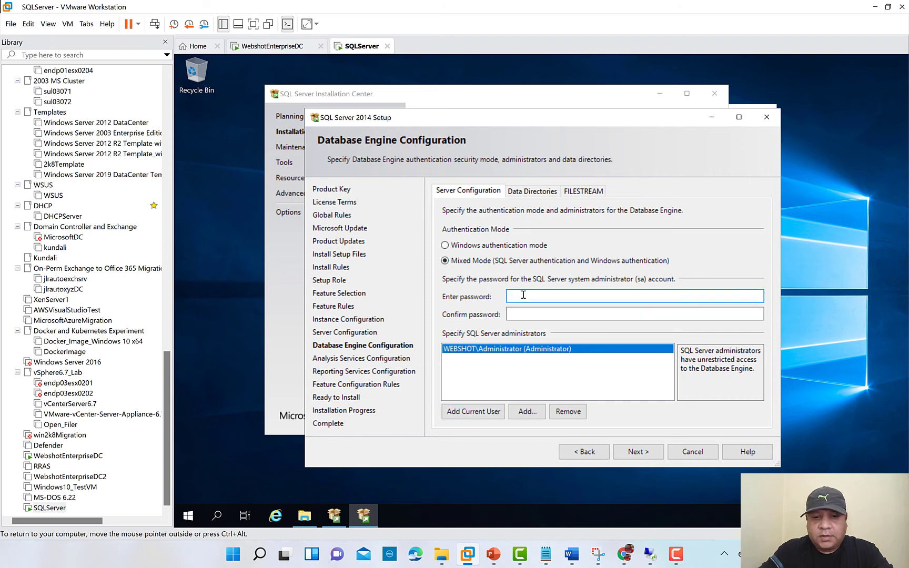
{"action": "type", "text": "••••••••••••"}
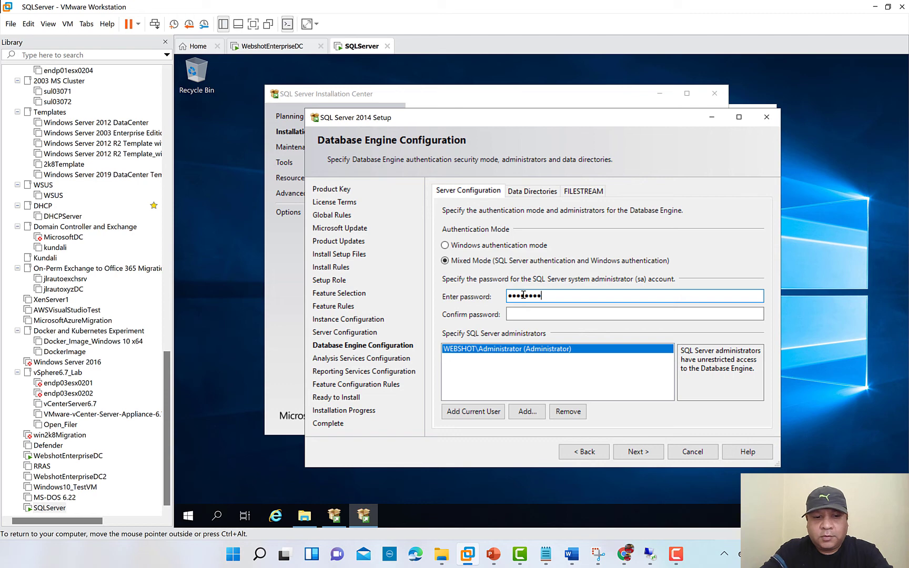
{"action": "key", "text": "Tab"}
{"action": "type", "text": "••••••••"}
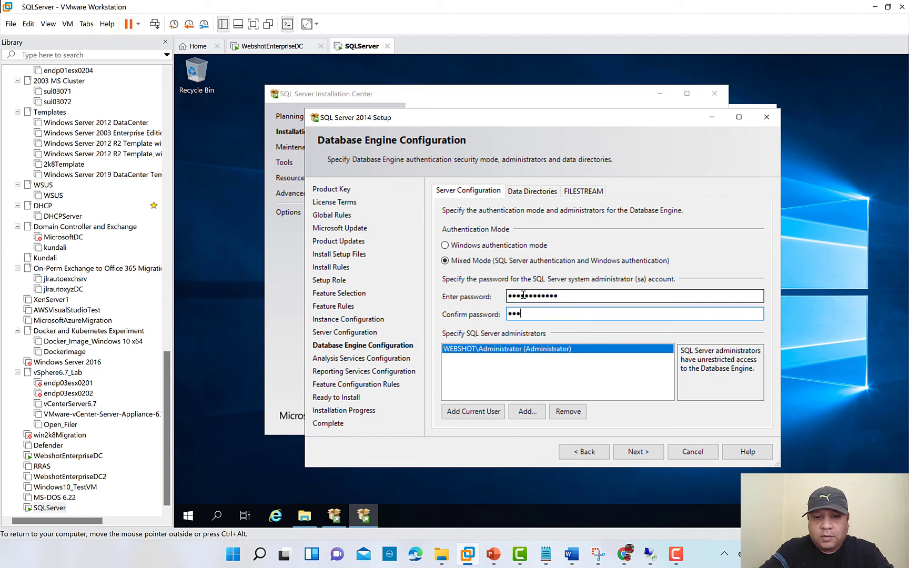
{"action": "type", "text": "••••"}
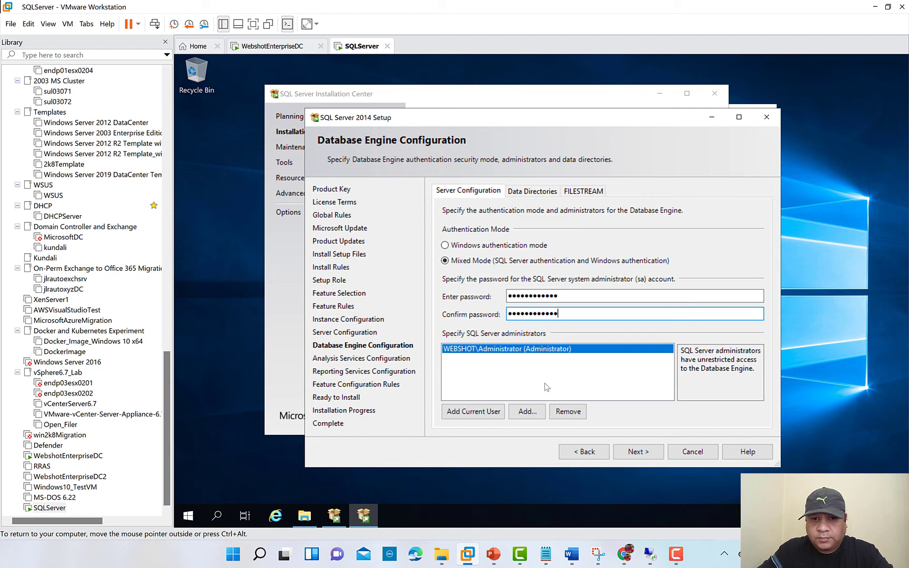
Step: Look at the picker for additional SQL Server administrators without adding any, and review the Database Engine's data directories
{"action": "left_click", "coordinate": [527, 412]}
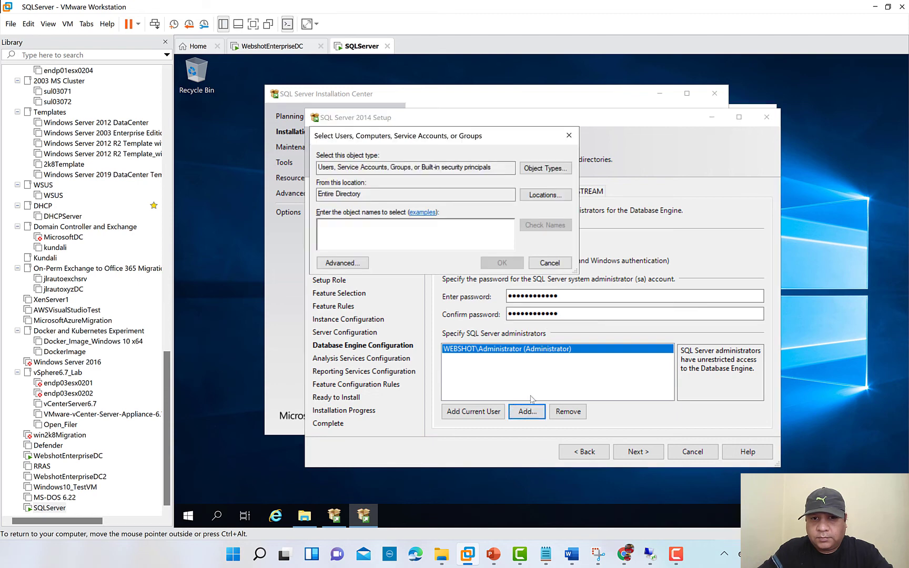
{"action": "left_click", "coordinate": [542, 263]}
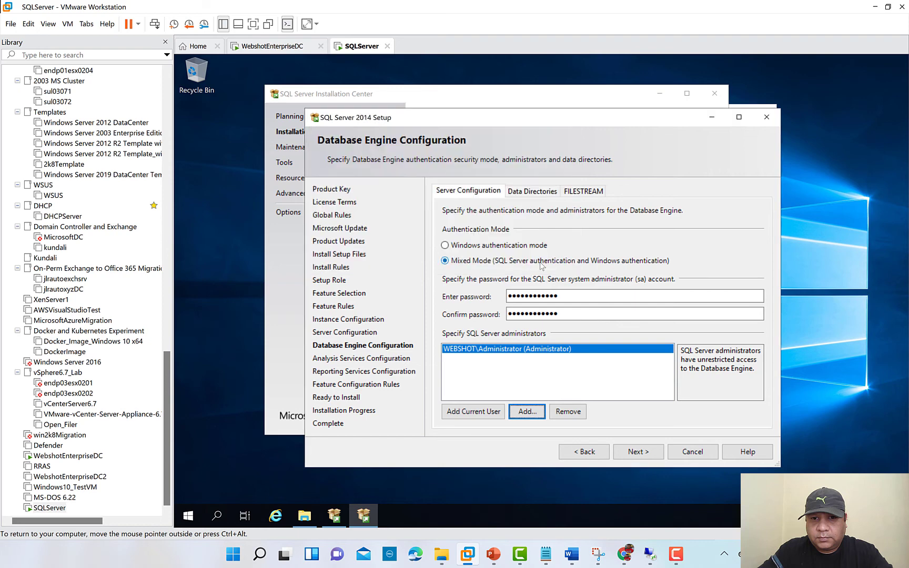
{"action": "left_click", "coordinate": [630, 450]}
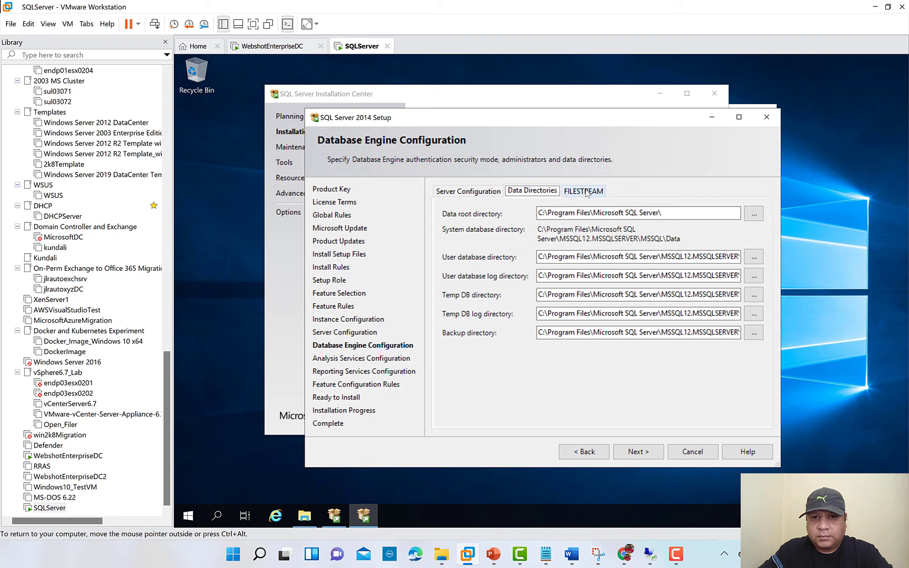
Step: Add the current user as Analysis Services administrator in Multidimensional and Data Mining Mode and continue to Reporting Services Configuration
{"action": "left_click", "coordinate": [492, 190]}
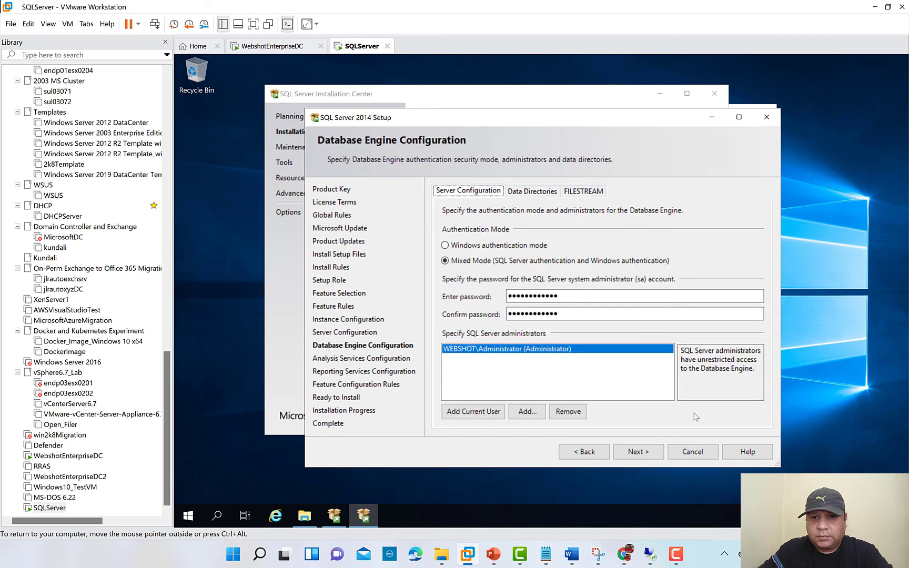
{"action": "left_click", "coordinate": [638, 451]}
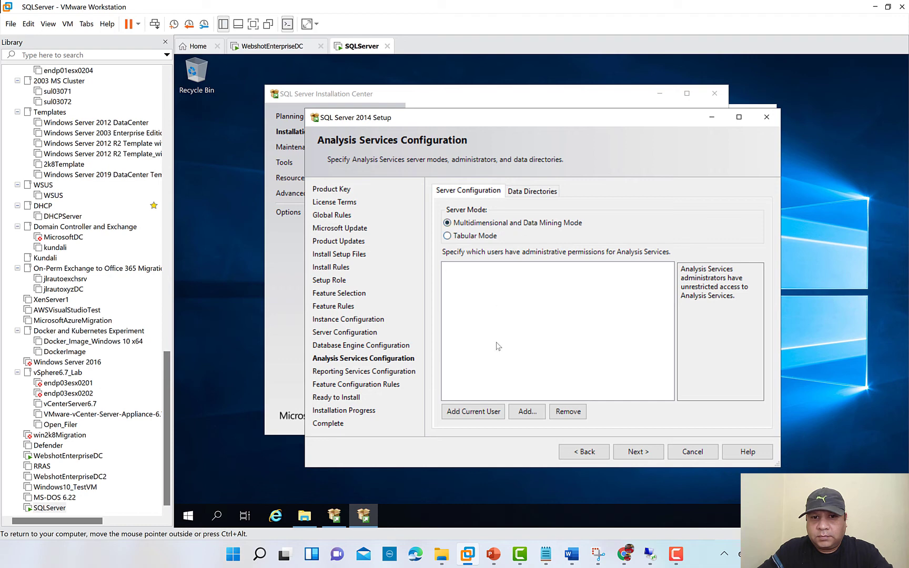
{"action": "left_click", "coordinate": [485, 412]}
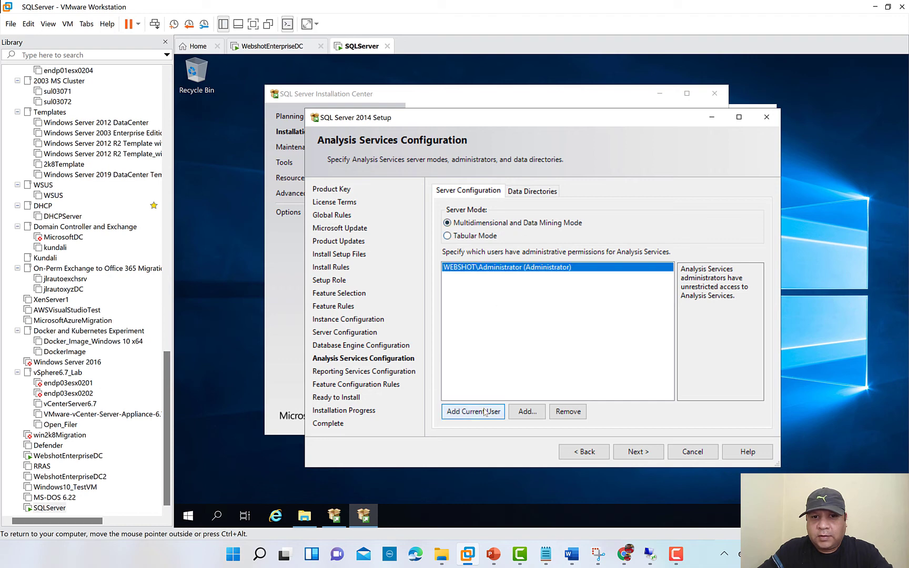
{"action": "left_click", "coordinate": [530, 192]}
{"action": "left_click", "coordinate": [470, 191]}
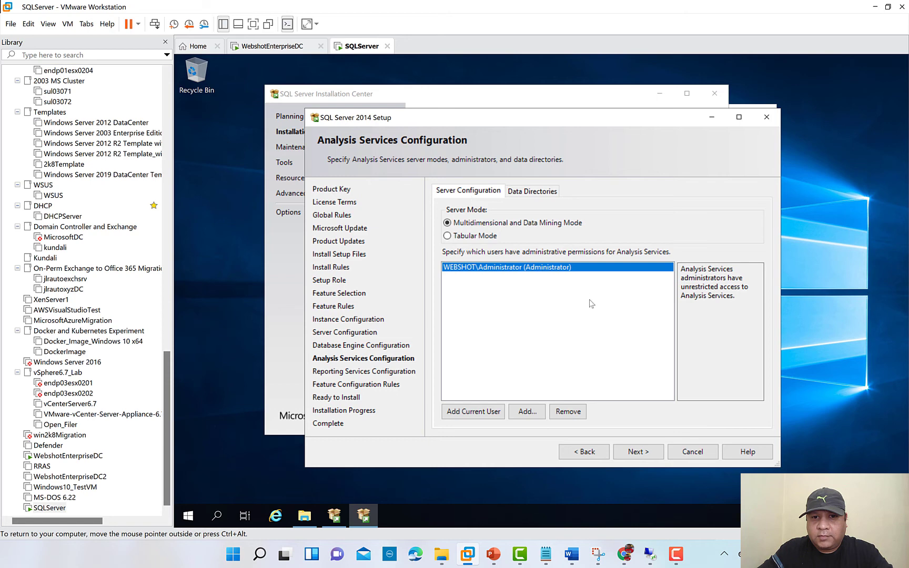
{"action": "left_click", "coordinate": [625, 453]}
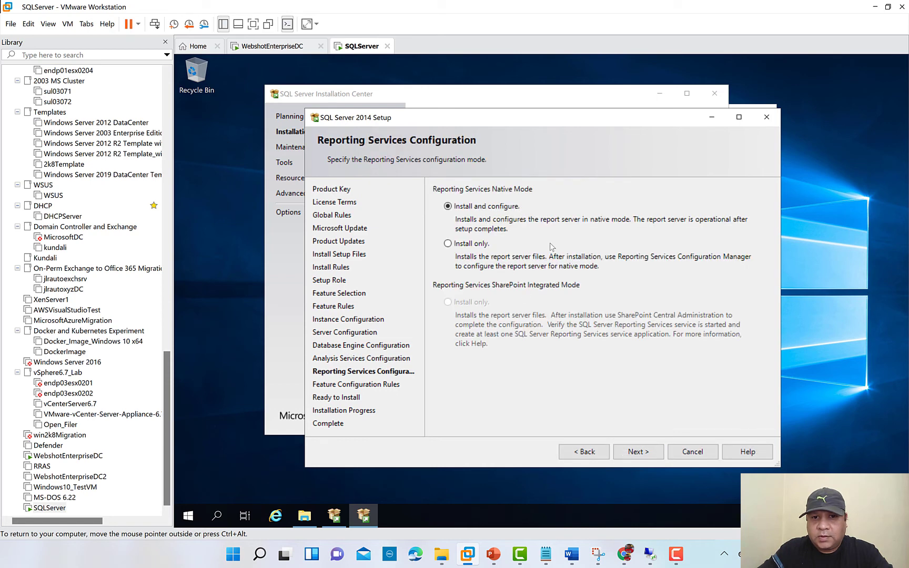
Step: Keep the Install and configure mode for Reporting Services and run the SQL Server 2014 installation
{"action": "left_click", "coordinate": [646, 458]}
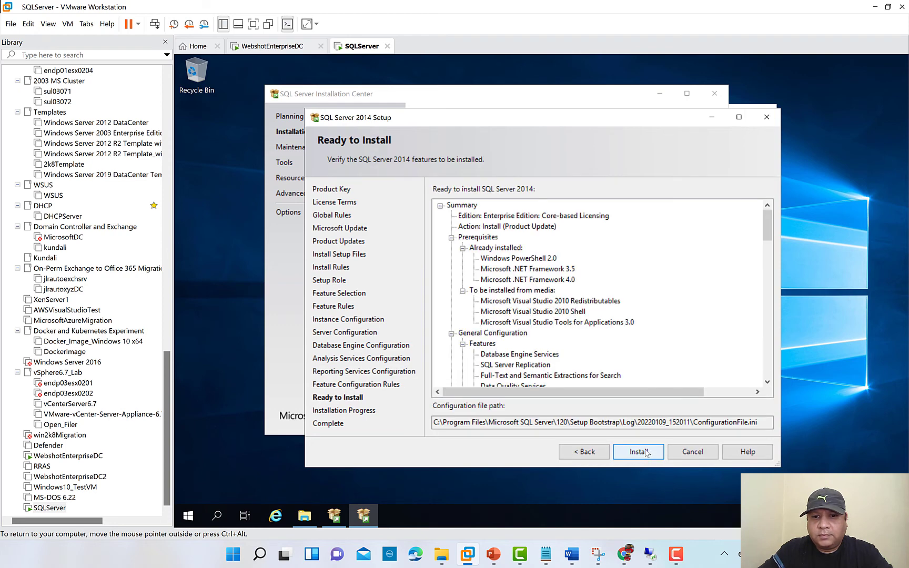
{"action": "left_click", "coordinate": [646, 454]}
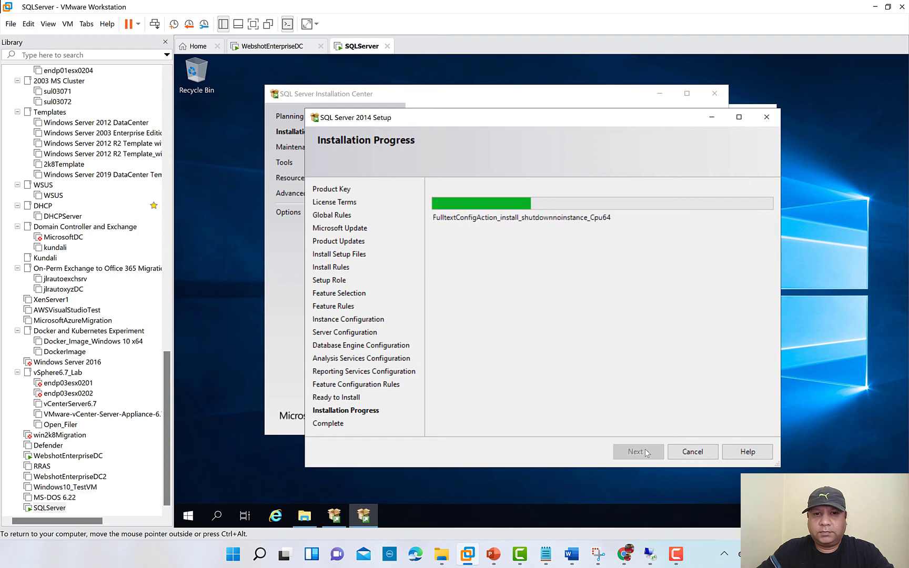
{"action": "left_click_drag", "start_coordinate": [554, 125], "coordinate": [564, 121]}
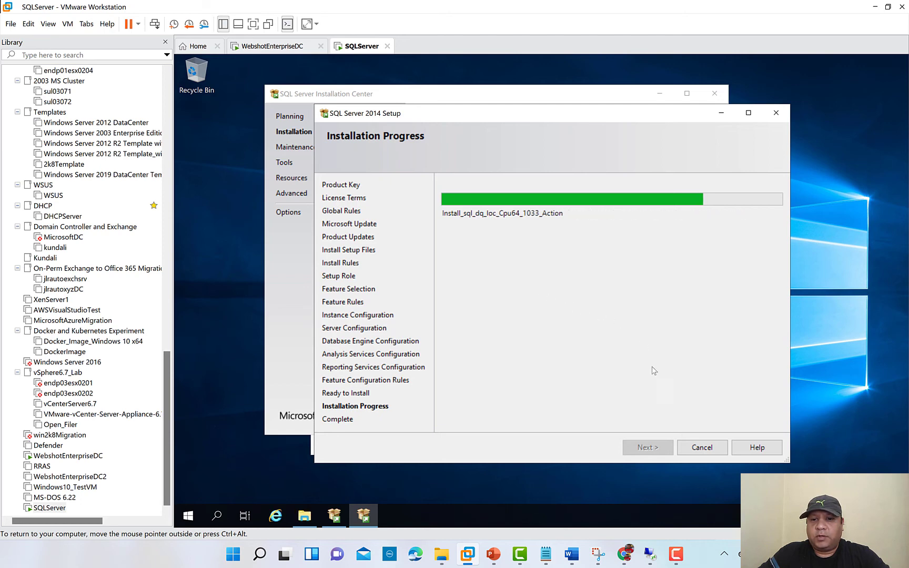
{"action": "left_click", "coordinate": [677, 554]}
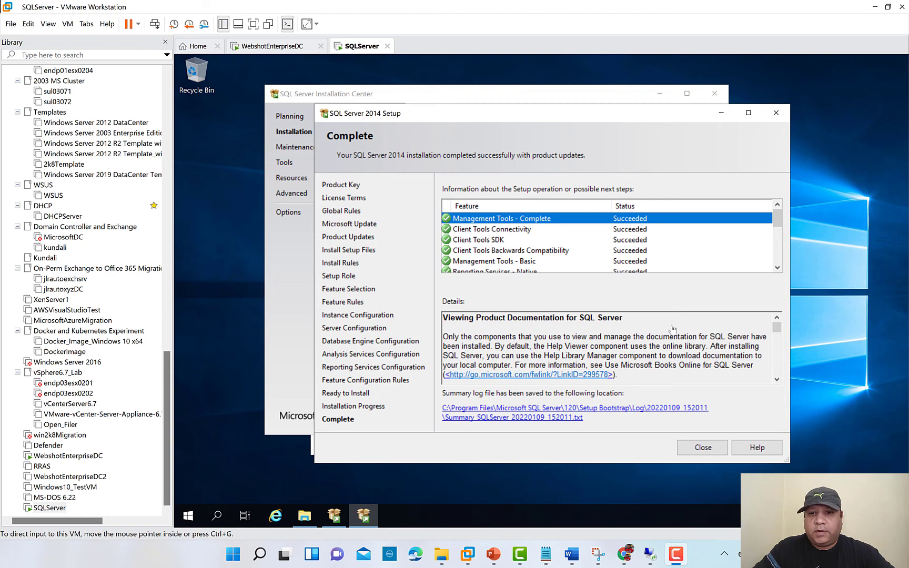
Step: Close the completed SQL Server 2014 setup, the Installation Center and the installation files window
{"action": "left_click", "coordinate": [701, 447]}
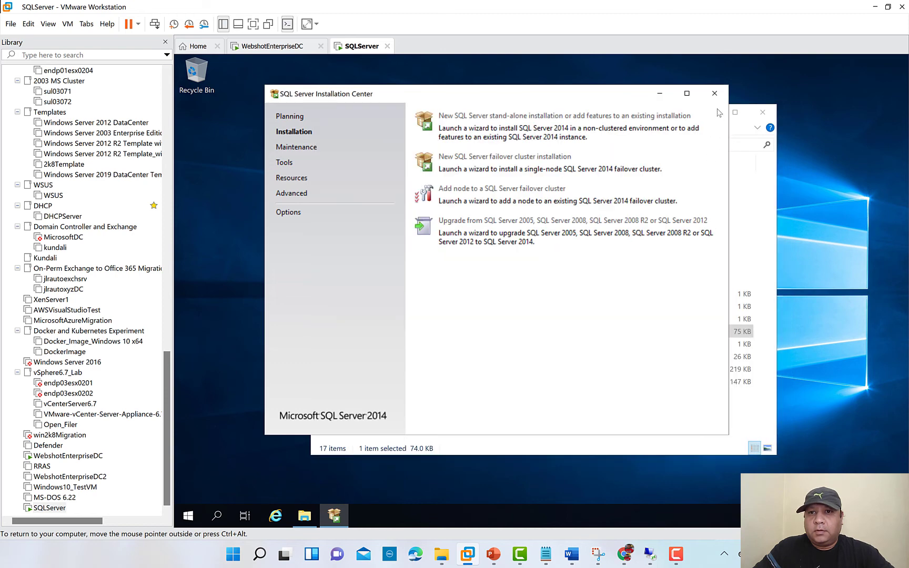
{"action": "left_click", "coordinate": [714, 93]}
{"action": "left_click", "coordinate": [763, 113]}
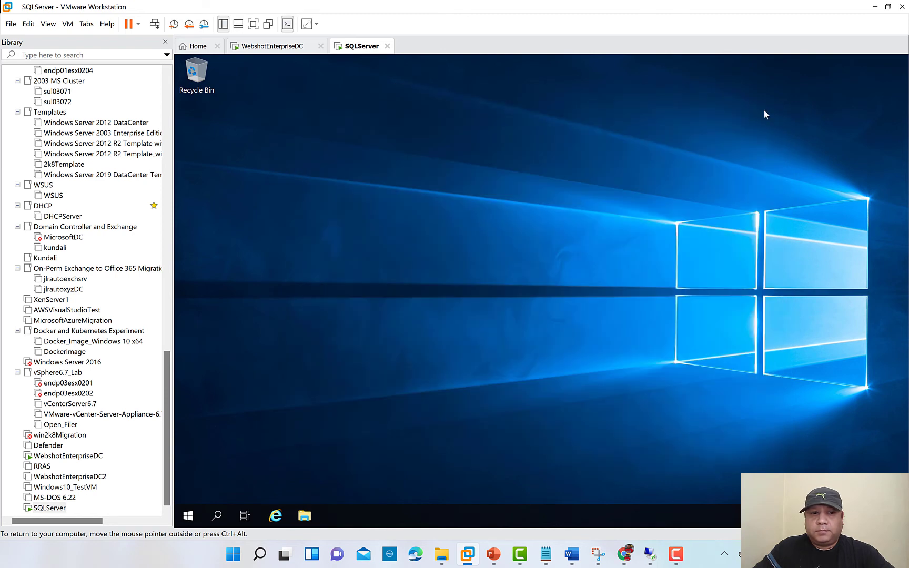
Step: Open SQL Server 2014 Management Studio and connect to the SQLSERVER Database Engine with Windows Authentication
{"action": "left_click", "coordinate": [190, 516]}
{"action": "left_click", "coordinate": [192, 517]}
{"action": "left_click", "coordinate": [192, 517]}
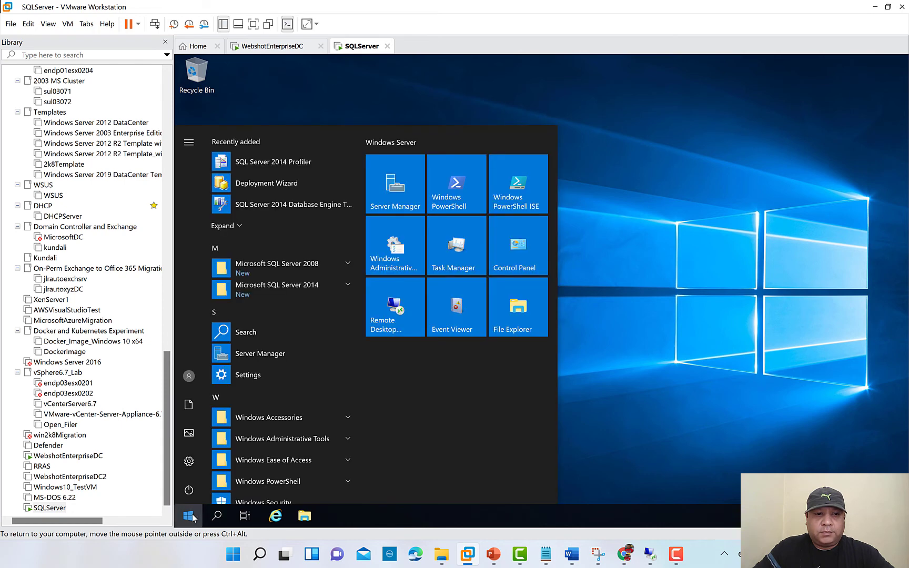
{"action": "left_click", "coordinate": [349, 285]}
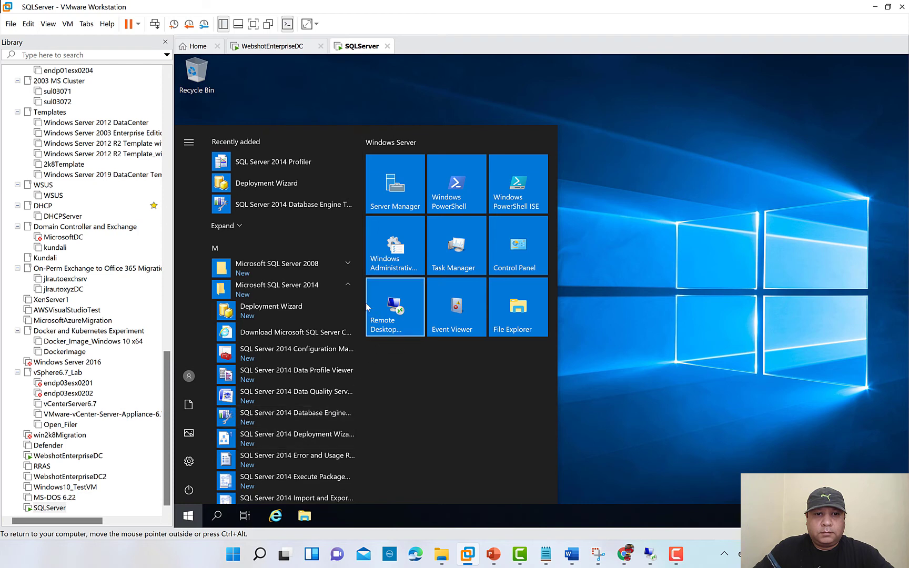
{"action": "scroll", "coordinate": [362, 304], "scroll_direction": "down", "scroll_amount": 5}
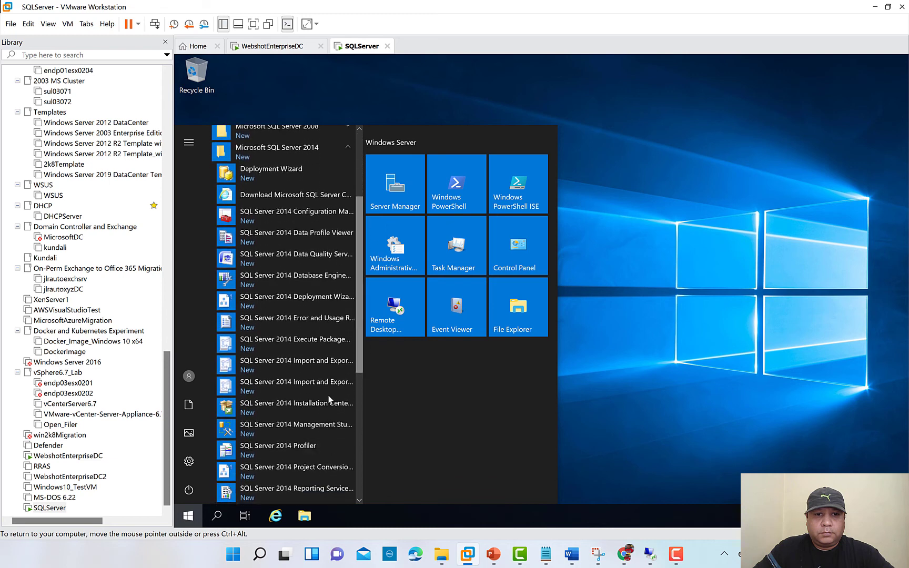
{"action": "left_click", "coordinate": [308, 425]}
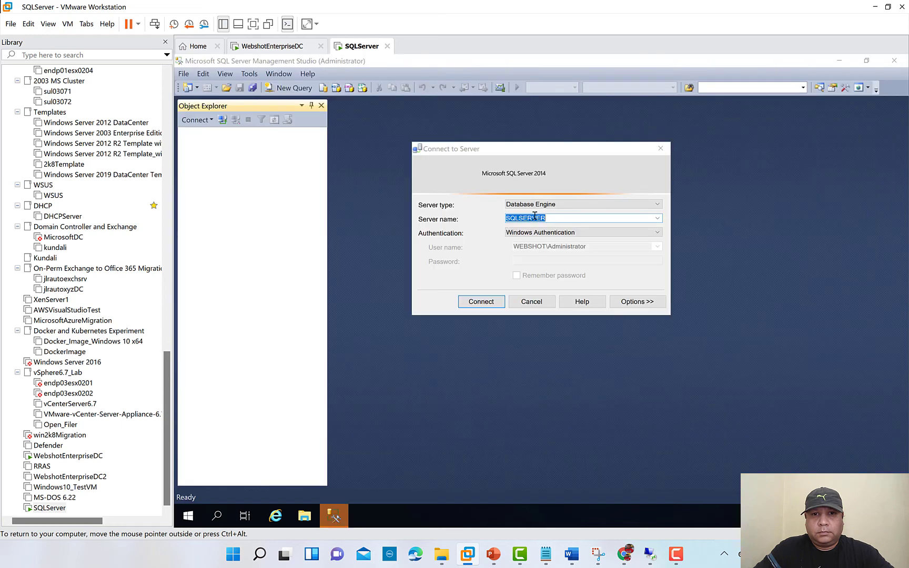
{"action": "left_click", "coordinate": [467, 304]}
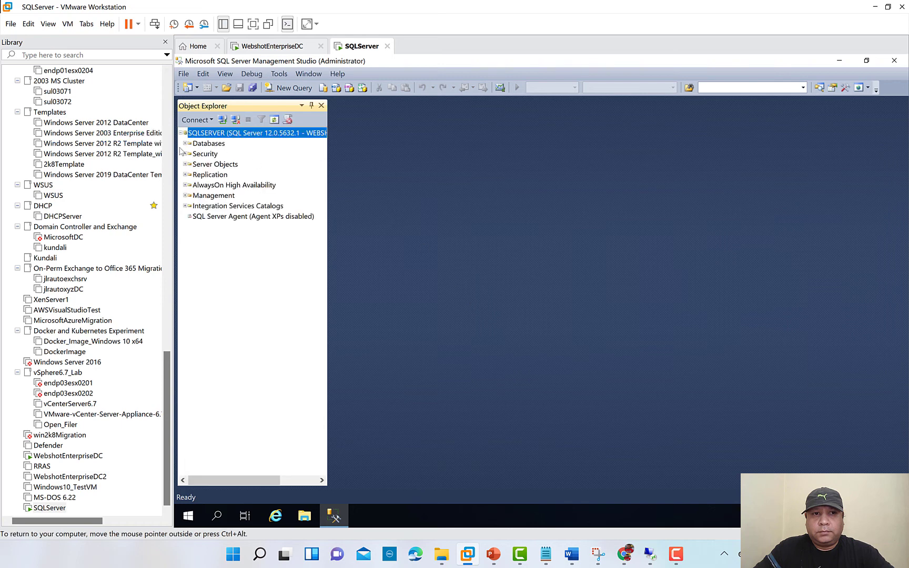
Step: Start a new database on SQLSERVER, enlarge its dialog to make the fields readable, and name the database SAPProduction
{"action": "left_click", "coordinate": [186, 143]}
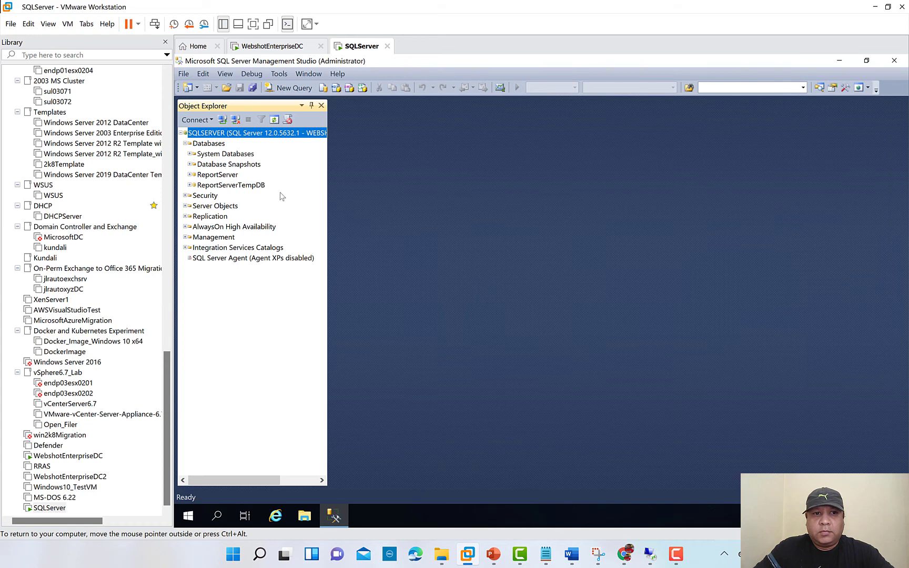
{"action": "right_click", "coordinate": [216, 144]}
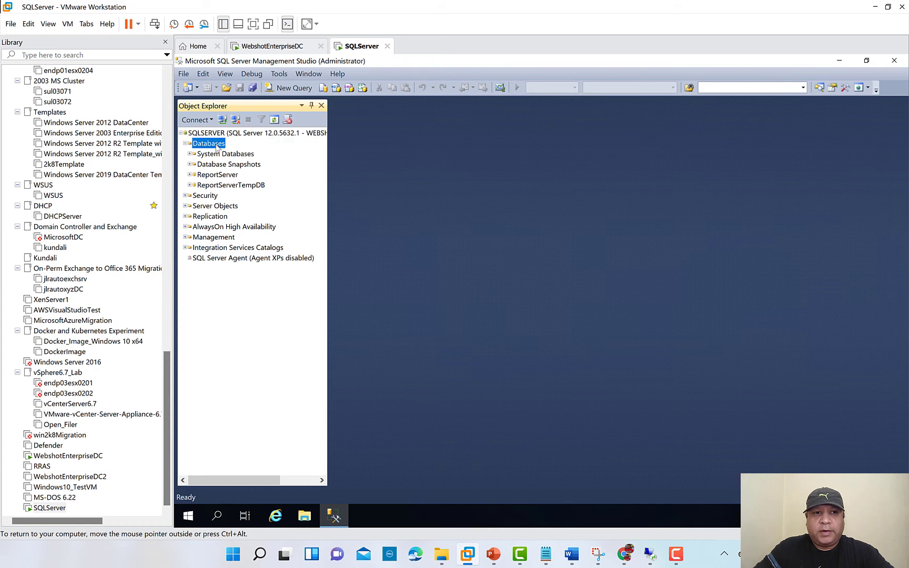
{"action": "left_click", "coordinate": [226, 151]}
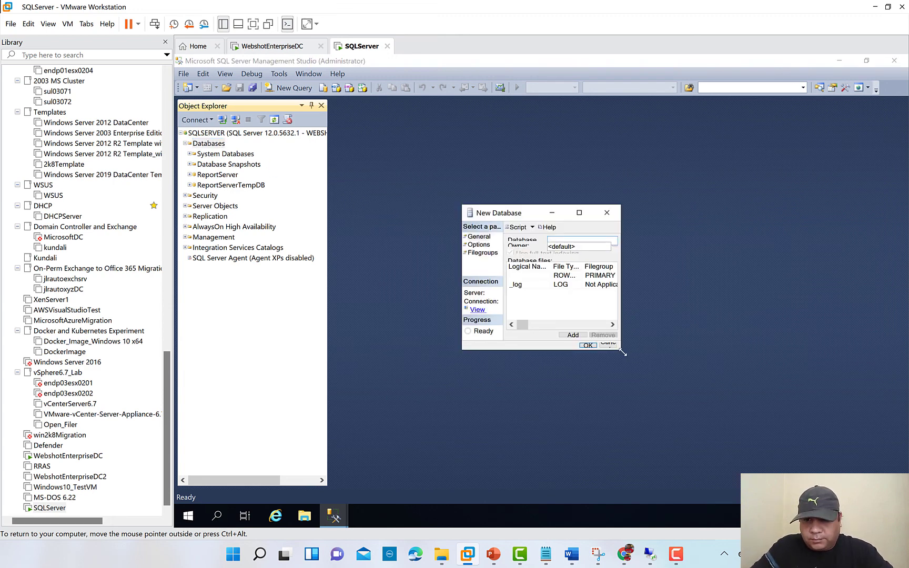
{"action": "left_click_drag", "start_coordinate": [622, 353], "coordinate": [853, 471]}
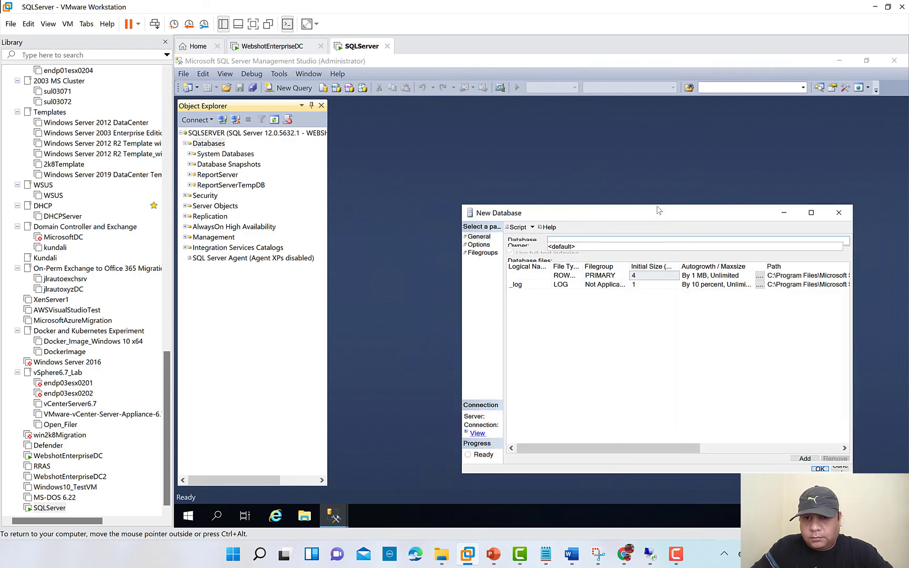
{"action": "left_click_drag", "start_coordinate": [657, 205], "coordinate": [658, 158]}
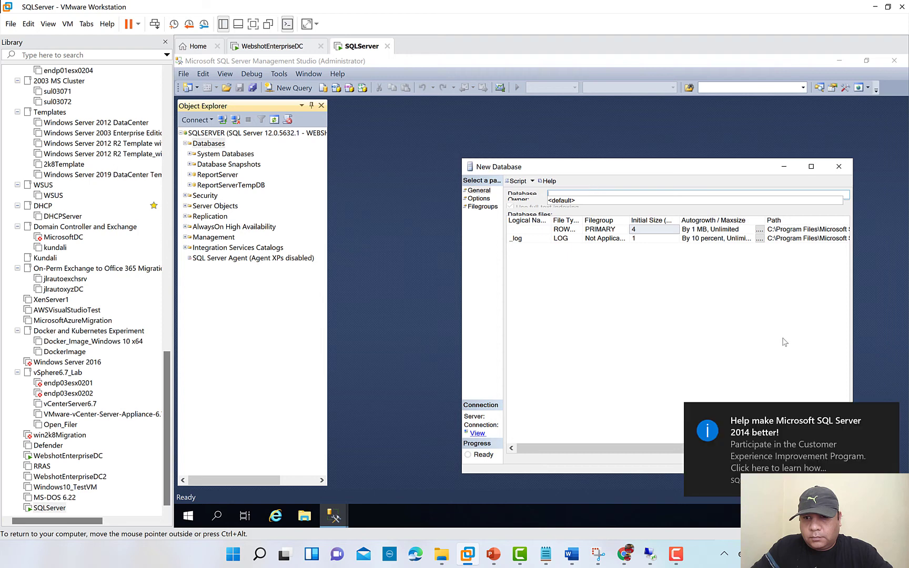
{"action": "left_click", "coordinate": [888, 416]}
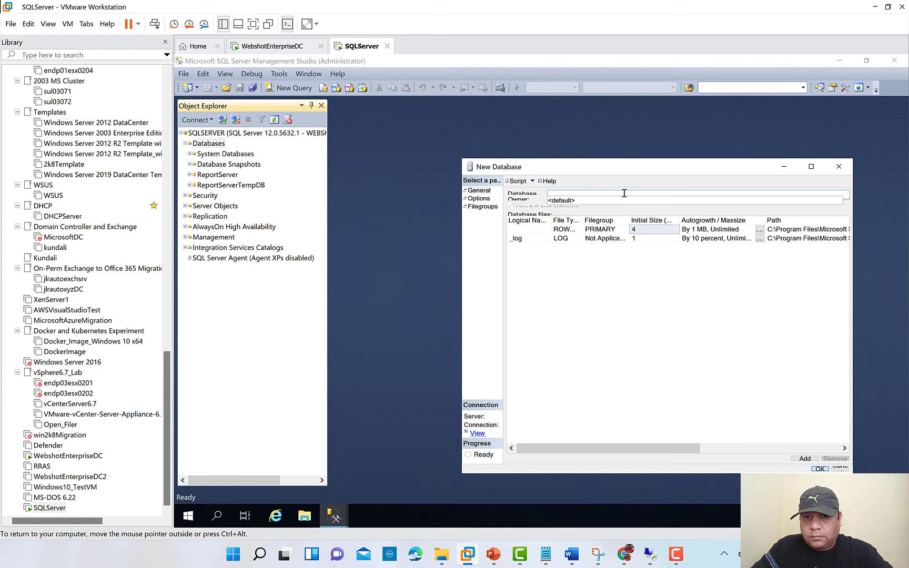
{"action": "type", "text": "SA"}
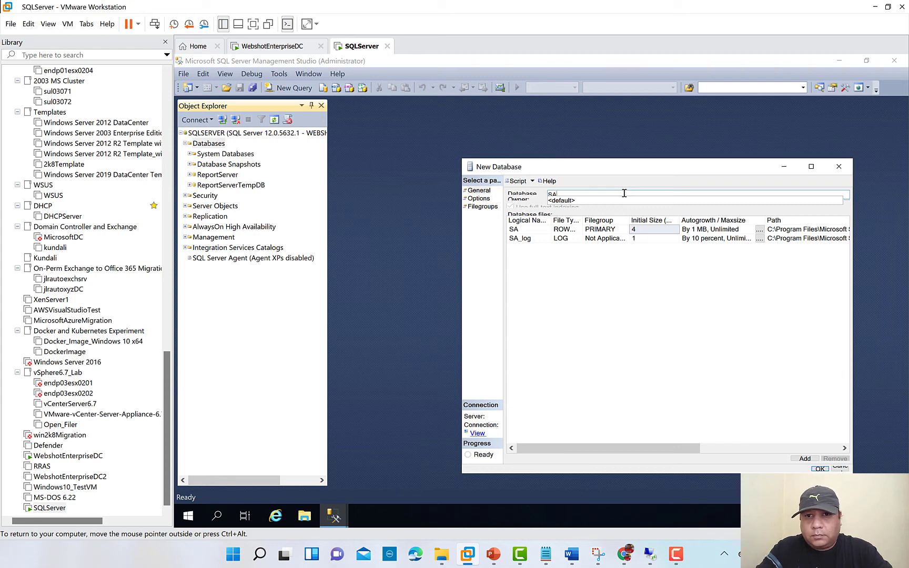
{"action": "type", "text": "PProdu"}
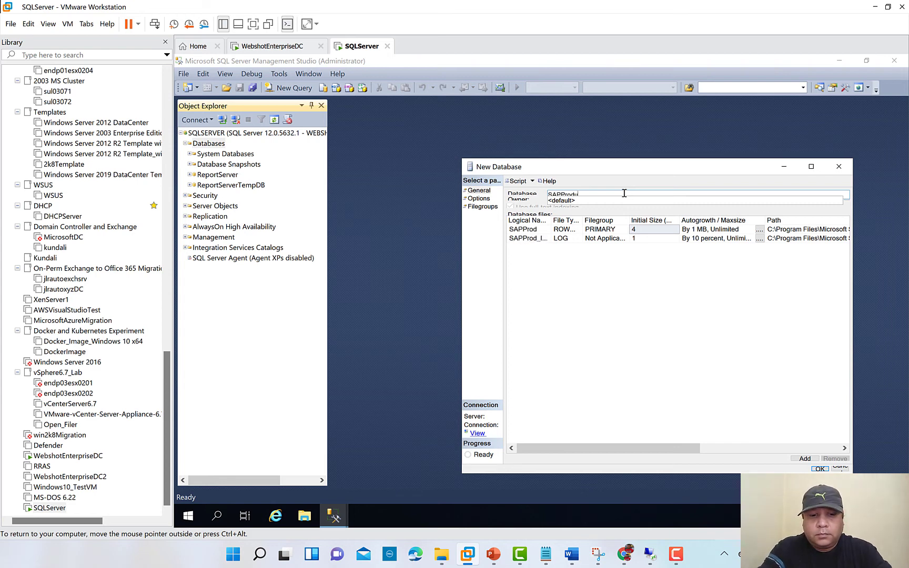
{"action": "type", "text": "ction"}
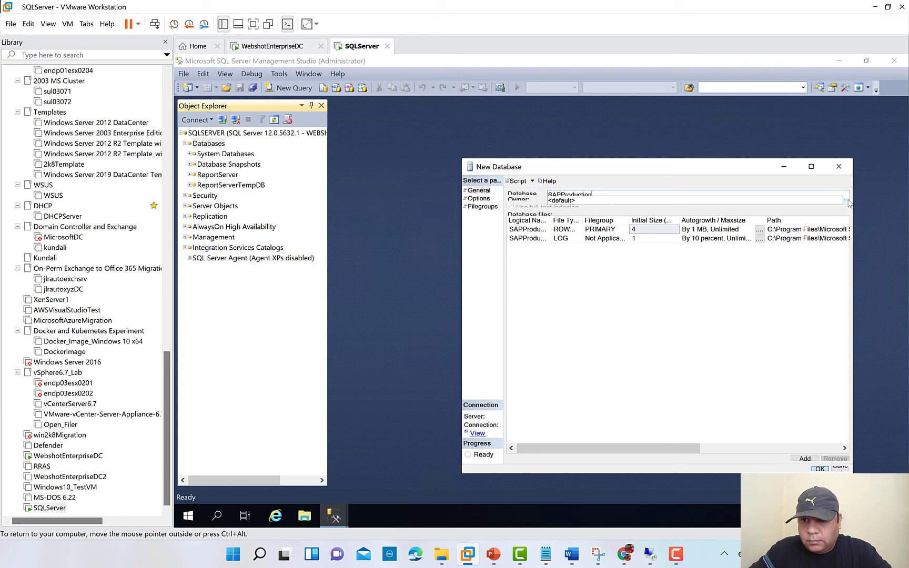
Step: Select the sa and WEBSHOT\Administrator logins in the database owner picker and create the SAPProduction database
{"action": "left_click", "coordinate": [848, 201]}
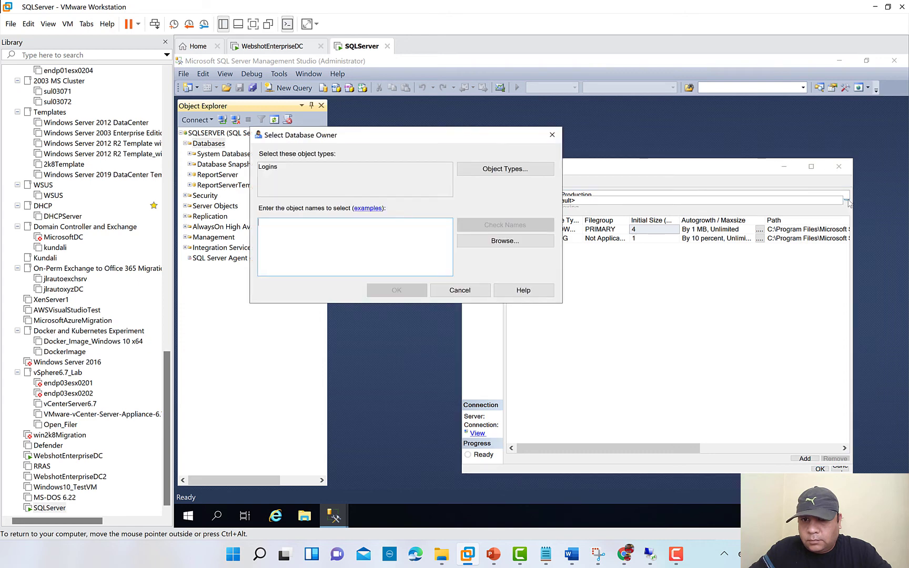
{"action": "left_click", "coordinate": [537, 240]}
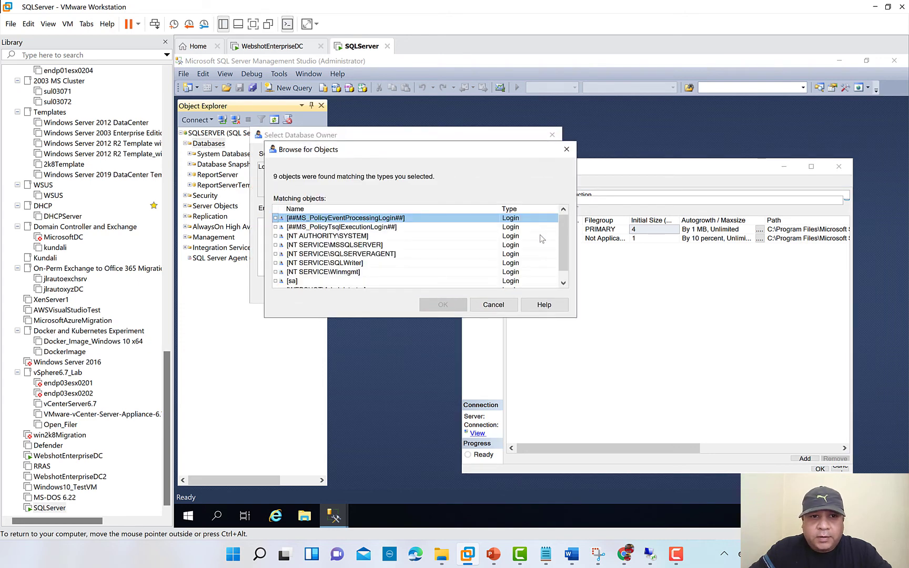
{"action": "left_click", "coordinate": [275, 282]}
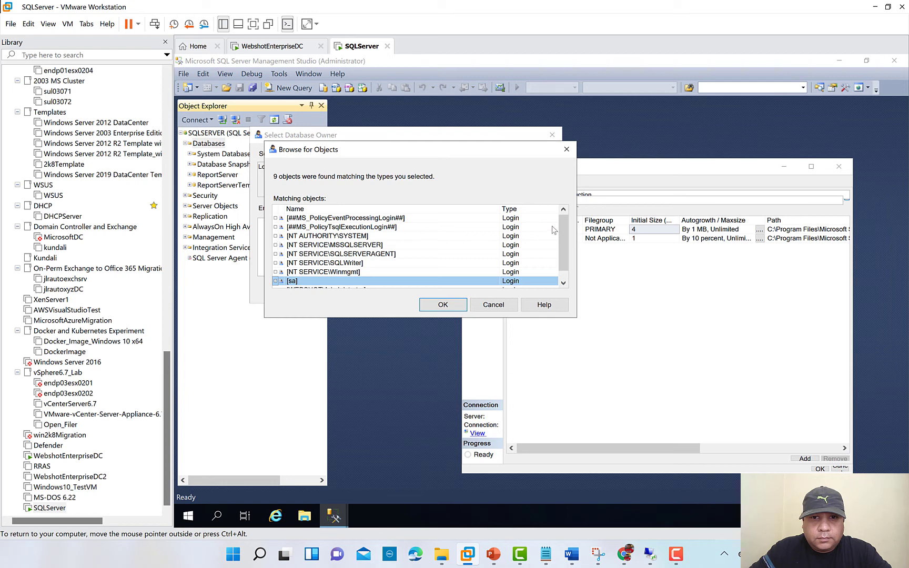
{"action": "left_click_drag", "start_coordinate": [565, 239], "coordinate": [565, 281]}
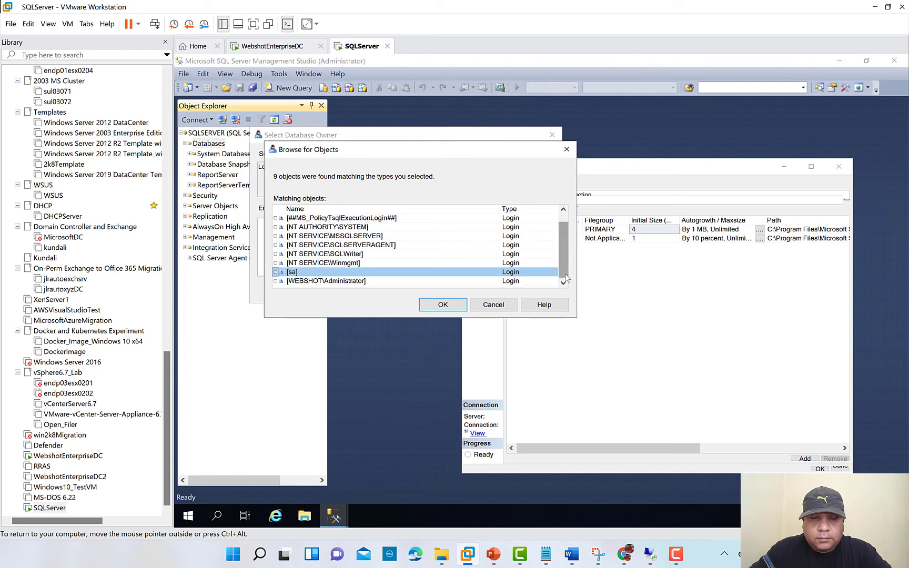
{"action": "left_click", "coordinate": [276, 282]}
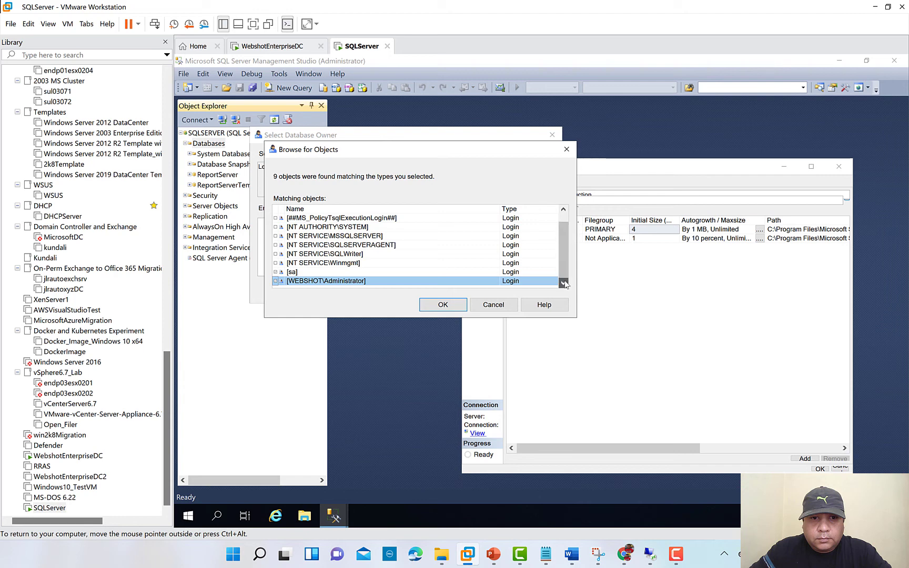
{"action": "left_click", "coordinate": [441, 306]}
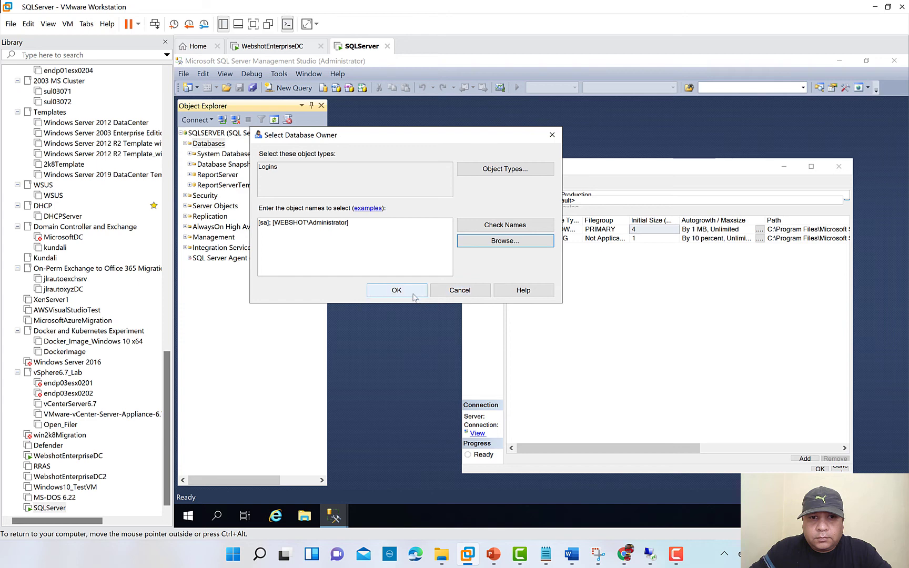
{"action": "left_click", "coordinate": [397, 291]}
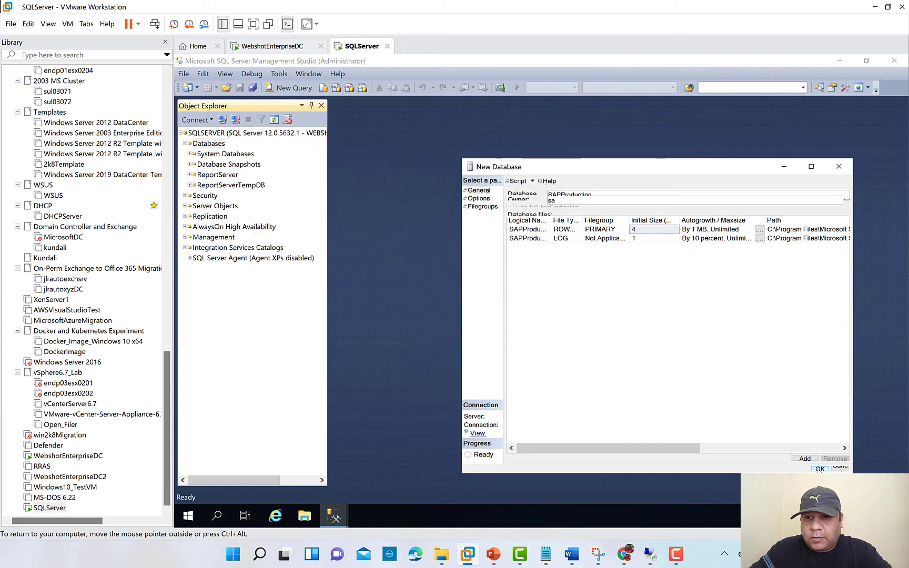
{"action": "left_click", "coordinate": [819, 469]}
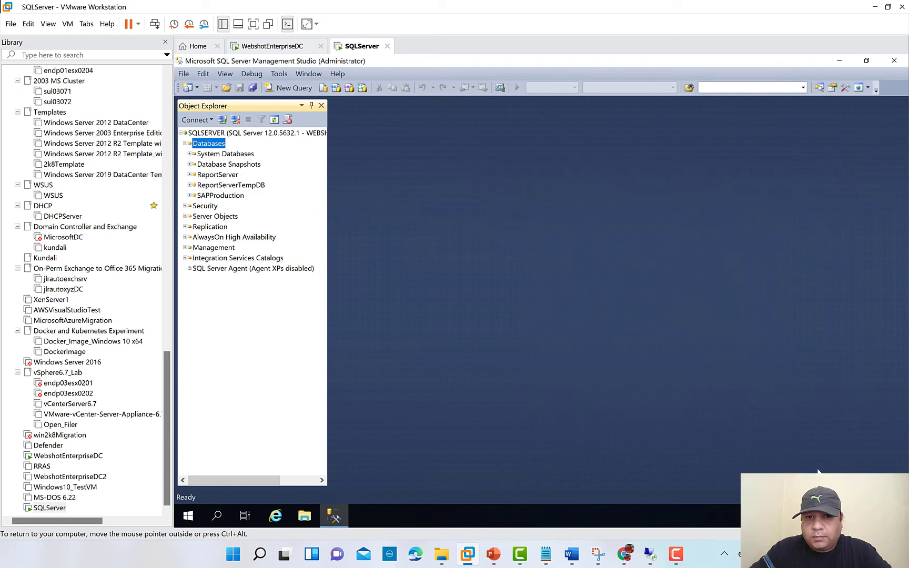
Step: Open a new query on the SAPProduction database and switch to the Azure_SQL_Database presentation in PowerPoint
{"action": "left_click", "coordinate": [235, 196]}
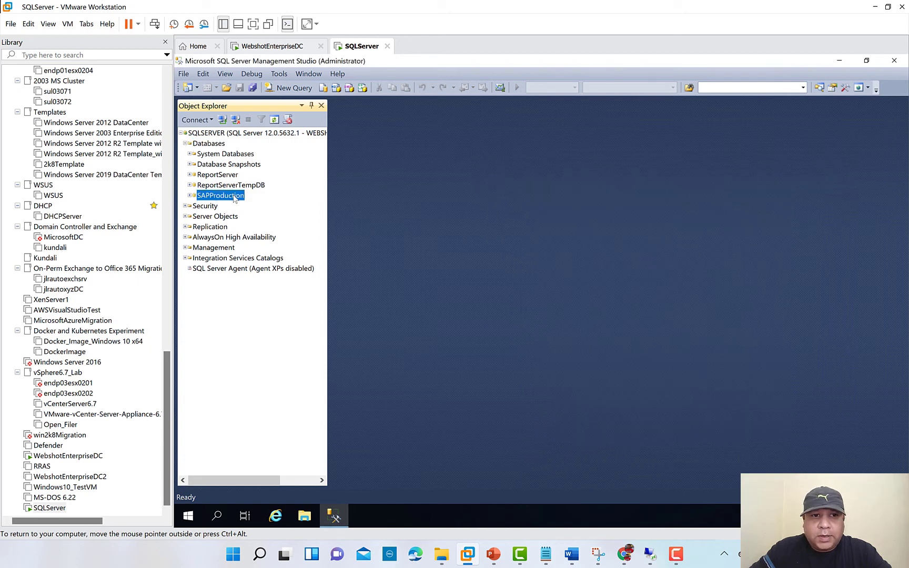
{"action": "left_click", "coordinate": [287, 92]}
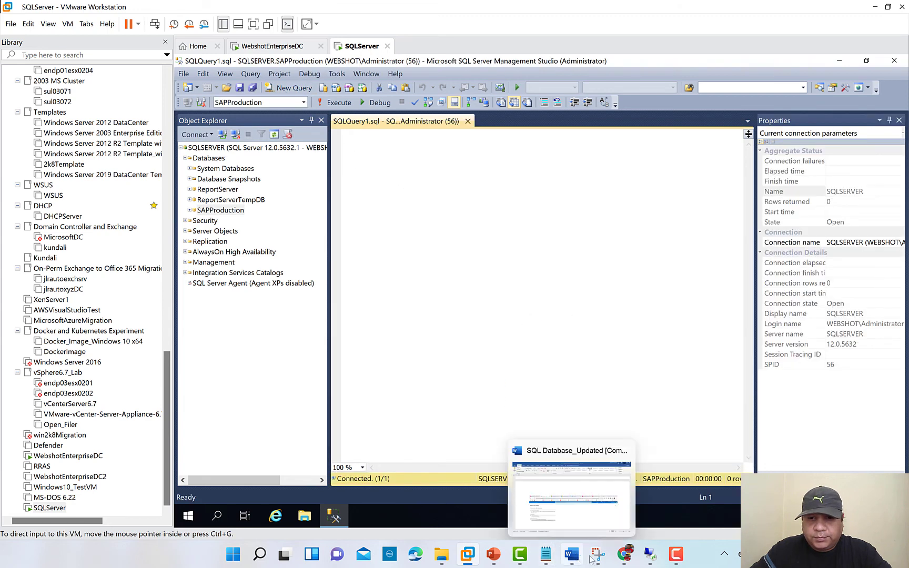
{"action": "mouse_move", "coordinate": [675, 561]}
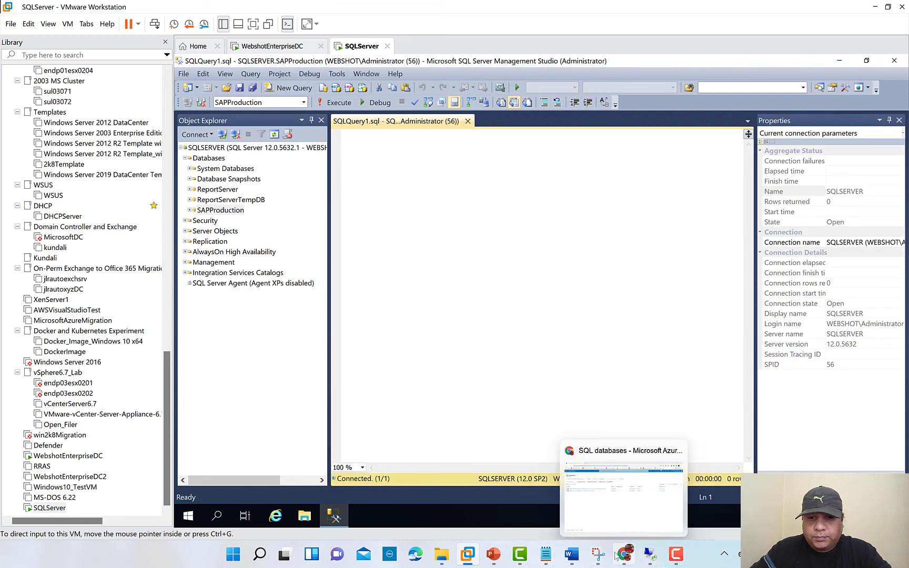
{"action": "left_click", "coordinate": [490, 556]}
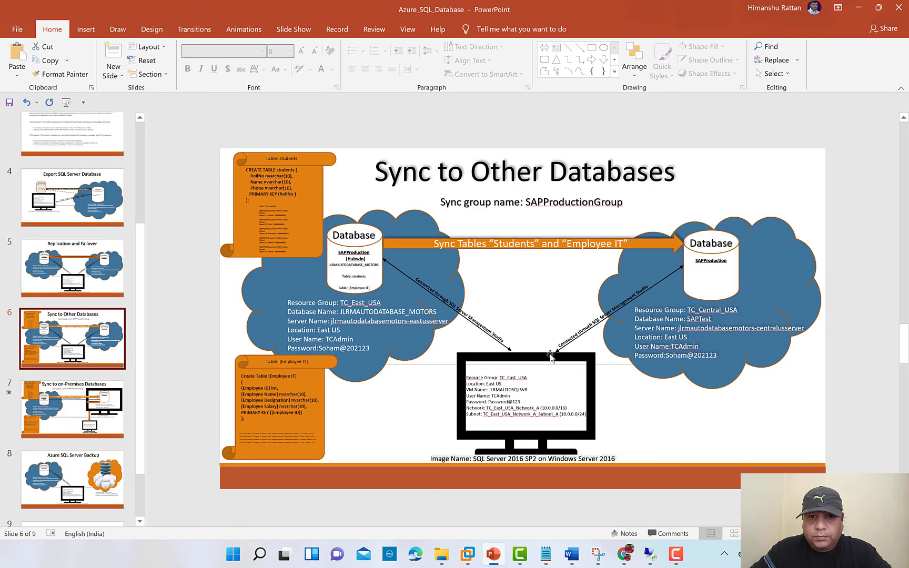
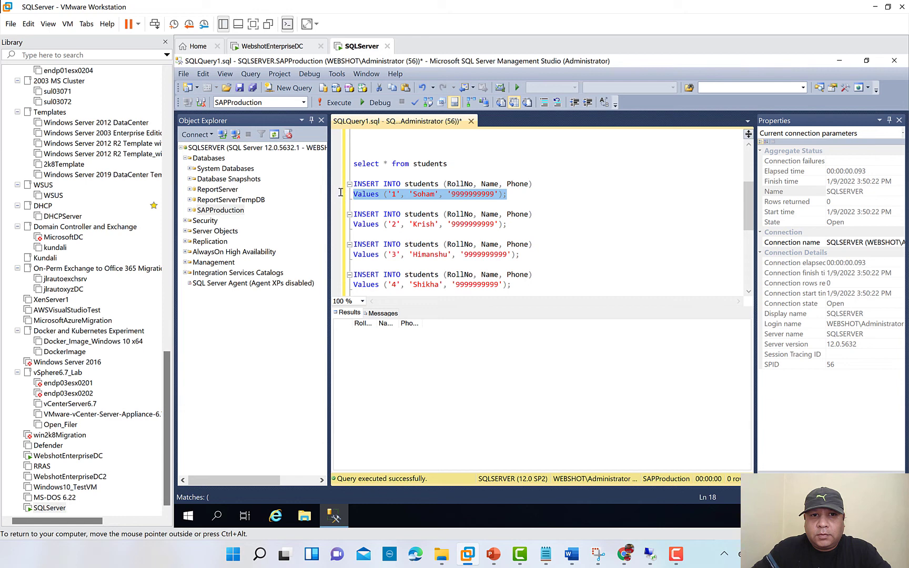
Step: Insert the students records with RollNo 1 and 2 into the on-premises SAPProduction database and query all rows of the students table
{"action": "left_click_drag", "start_coordinate": [343, 190], "coordinate": [345, 188]}
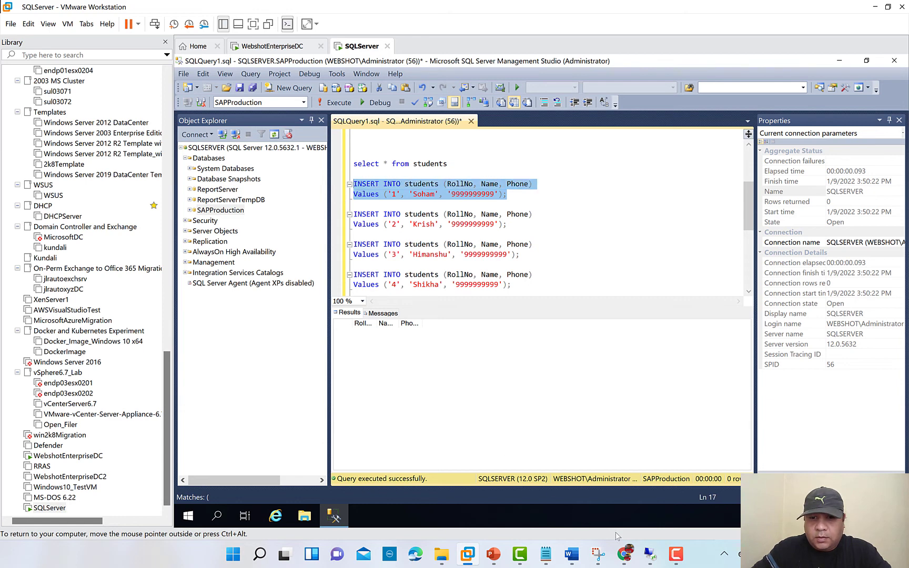
{"action": "left_click", "coordinate": [649, 554]}
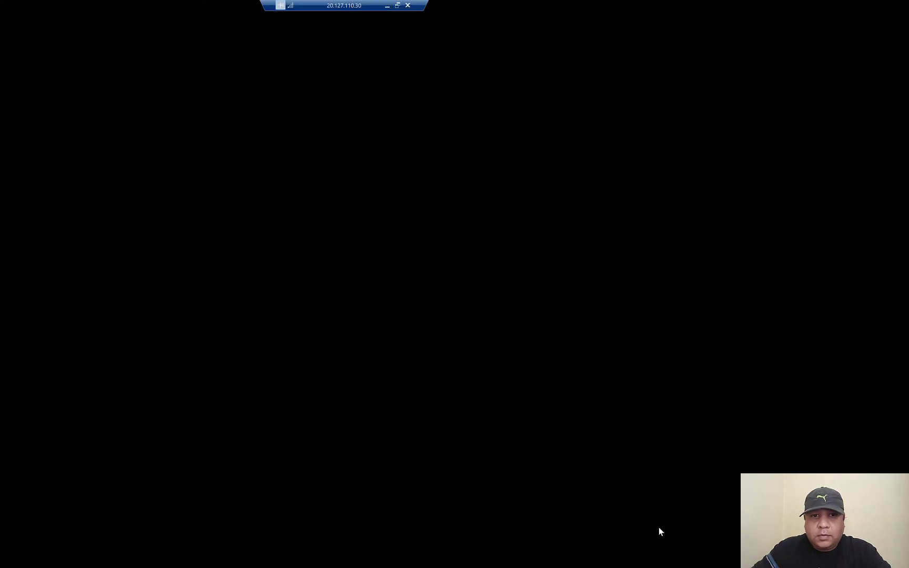
{"action": "left_click", "coordinate": [387, 6]}
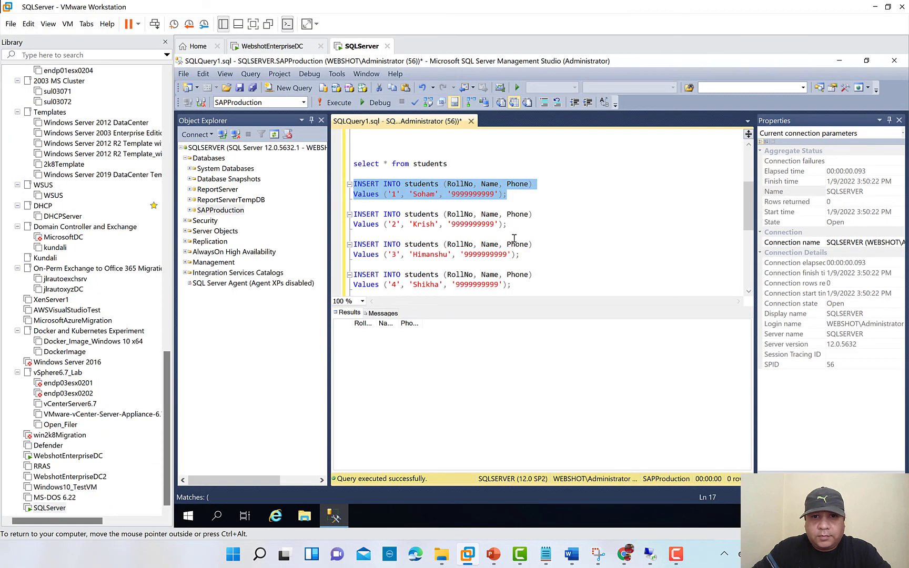
{"action": "left_click_drag", "start_coordinate": [519, 225], "coordinate": [326, 187]}
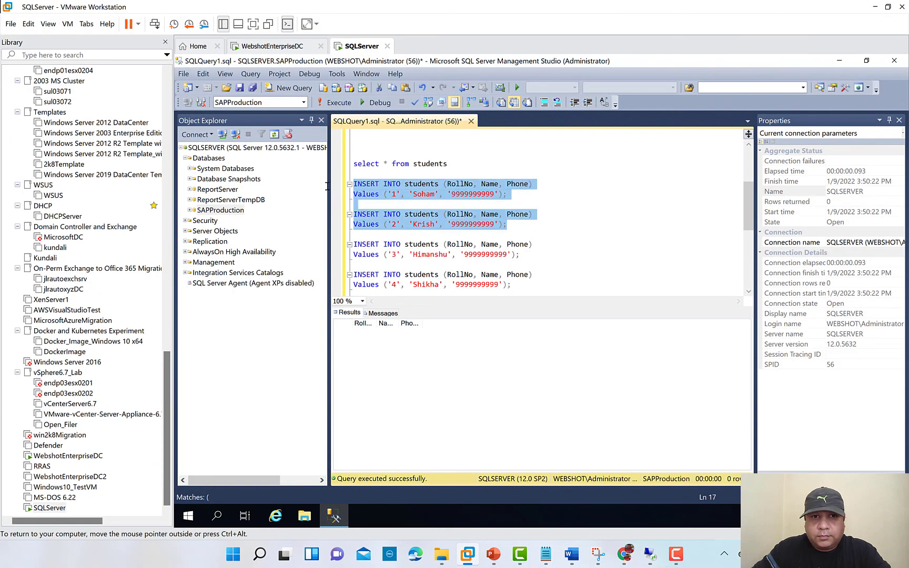
{"action": "left_click", "coordinate": [334, 103]}
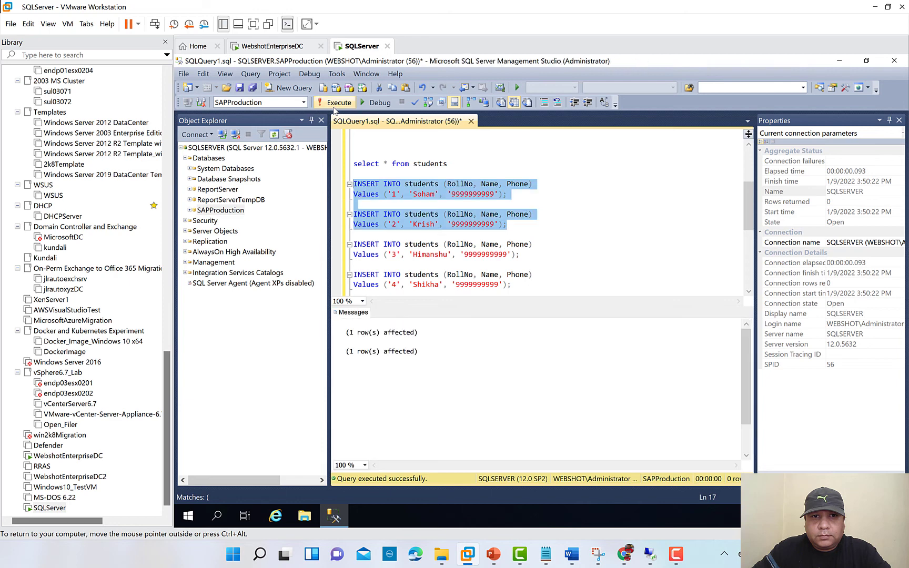
{"action": "left_click_drag", "start_coordinate": [451, 164], "coordinate": [348, 166]}
{"action": "key", "text": "F5"}
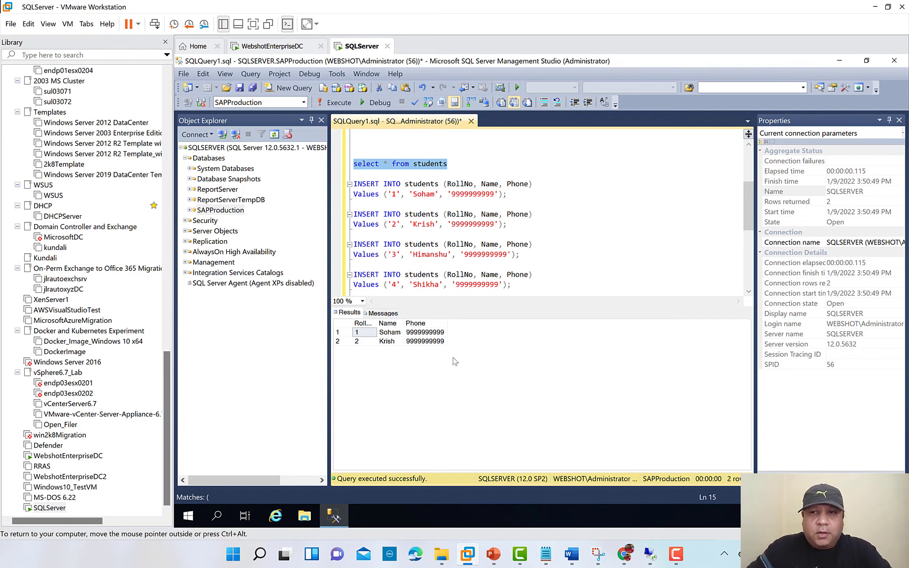
Step: Switch to the Azure portal in Chrome and start a new sync group for the SAPProduction database on jlrmautodatabasemotors-eastusserver
{"action": "left_click", "coordinate": [875, 7]}
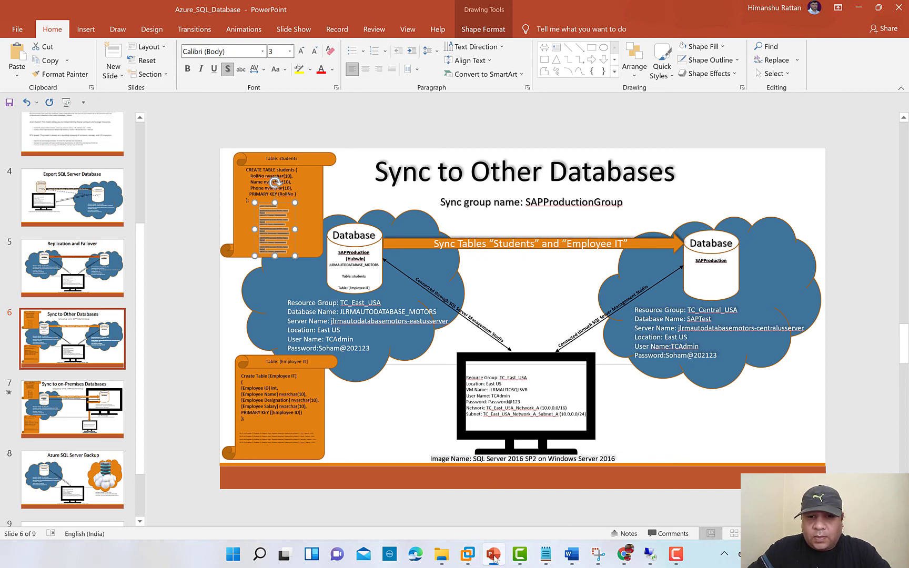
{"action": "left_click", "coordinate": [624, 553]}
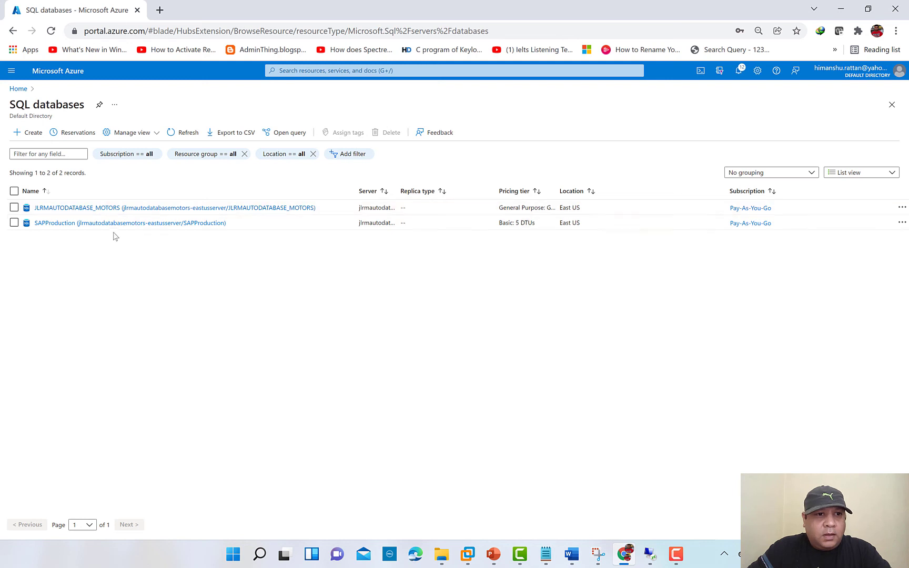
{"action": "left_click", "coordinate": [136, 226]}
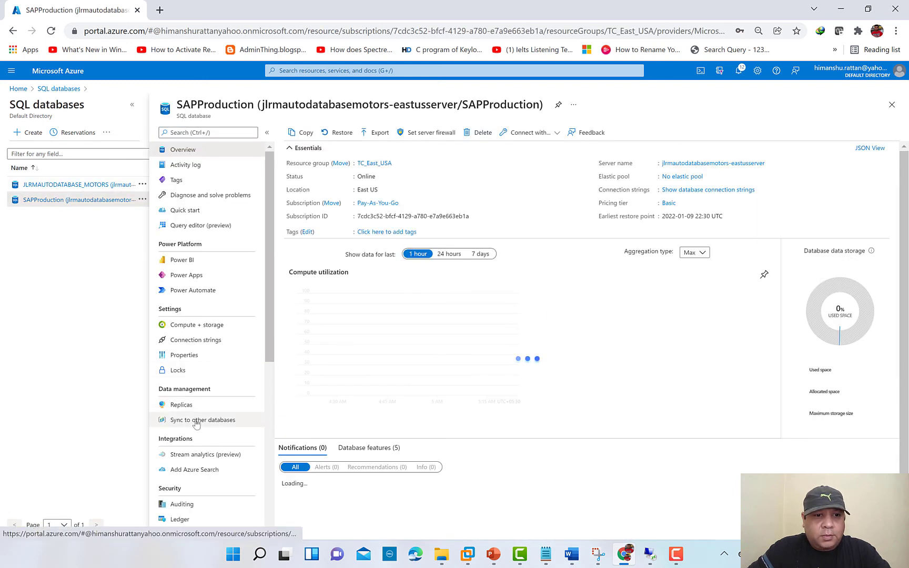
{"action": "left_click", "coordinate": [196, 421]}
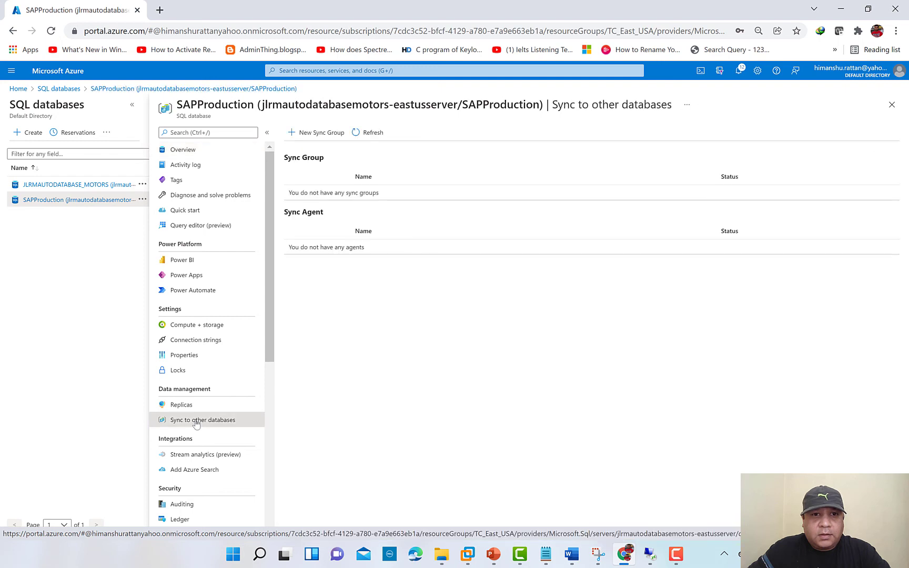
{"action": "left_click", "coordinate": [322, 134]}
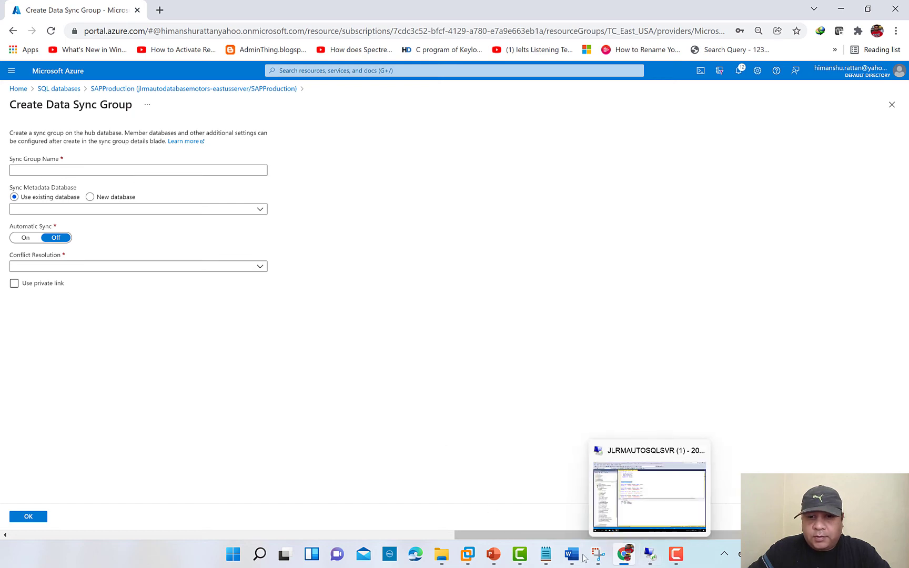
Step: Copy the sync group name from the Azure_SQL_Database presentation in PowerPoint and name the new Azure sync group SAPProductionGroup
{"action": "left_click", "coordinate": [494, 554]}
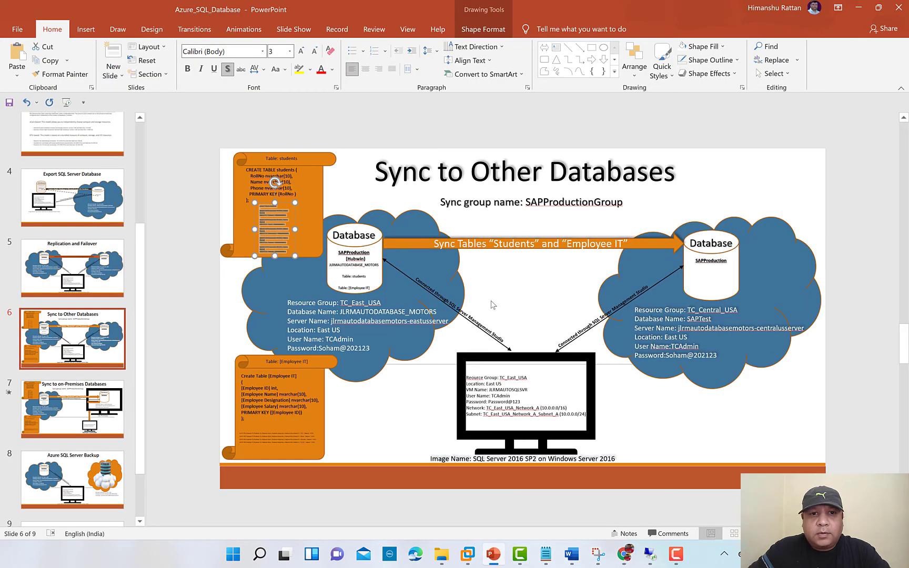
{"action": "left_click", "coordinate": [539, 201]}
{"action": "double_click", "coordinate": [540, 201]}
{"action": "key", "text": "ctrl+c"}
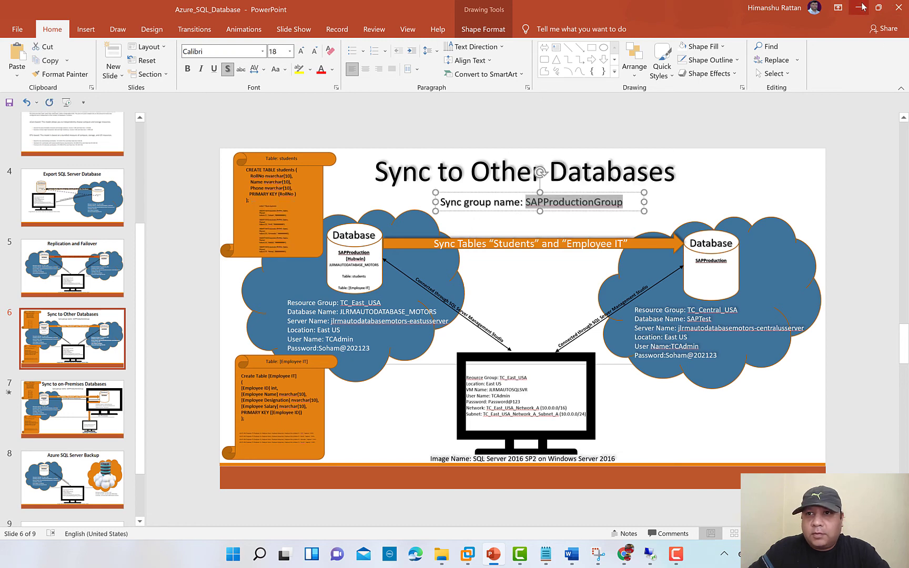
{"action": "double_click", "coordinate": [840, 12]}
{"action": "left_click", "coordinate": [92, 156]}
{"action": "left_click", "coordinate": [85, 172]}
{"action": "key", "text": "ctrl+v"}
Step: Use the existing SAPProduction database for sync metadata, set conflict resolution to Hub win, and create the sync group
{"action": "left_click", "coordinate": [69, 210]}
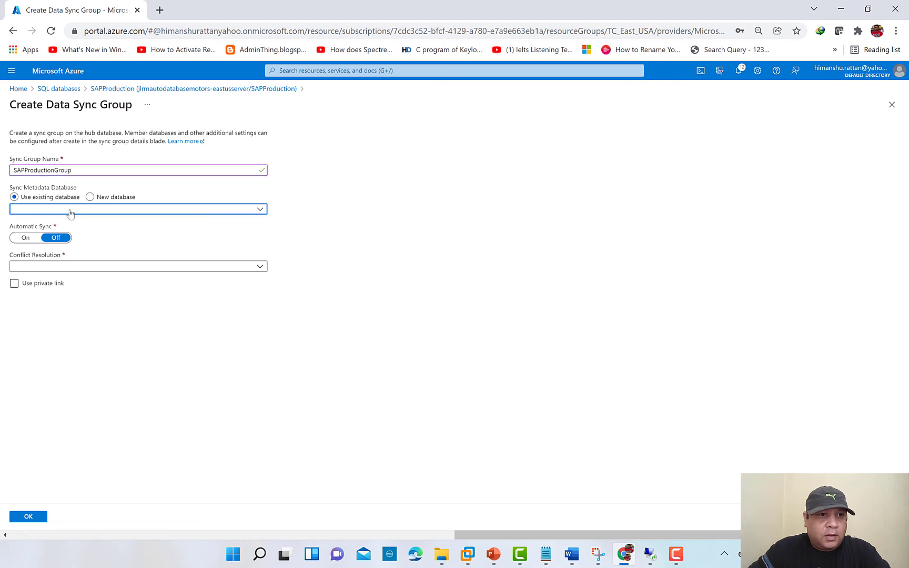
{"action": "left_click", "coordinate": [65, 237]}
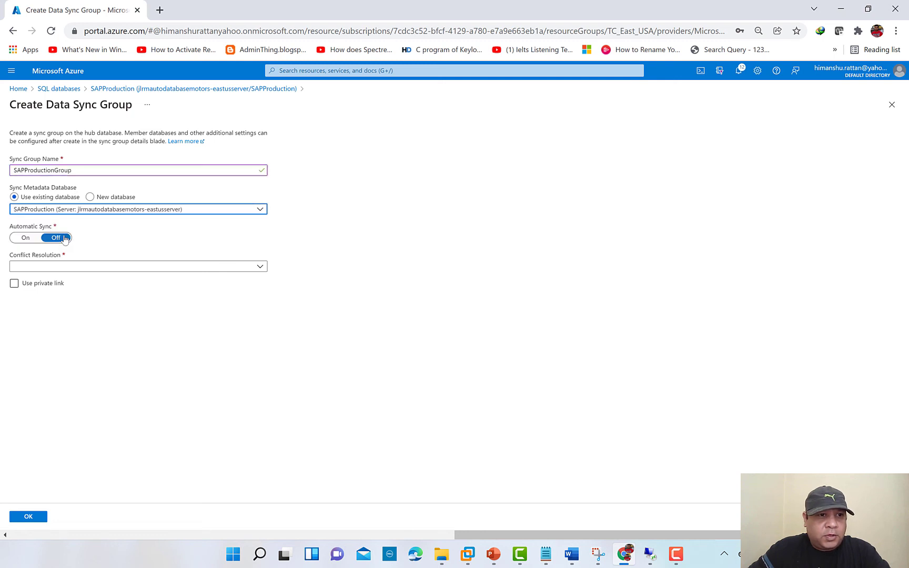
{"action": "left_click", "coordinate": [43, 268]}
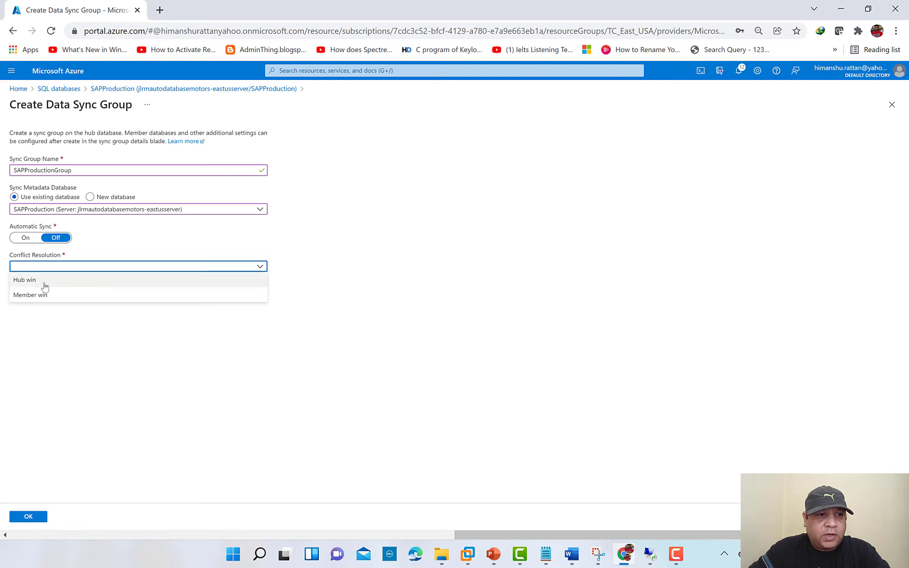
{"action": "left_click", "coordinate": [42, 285]}
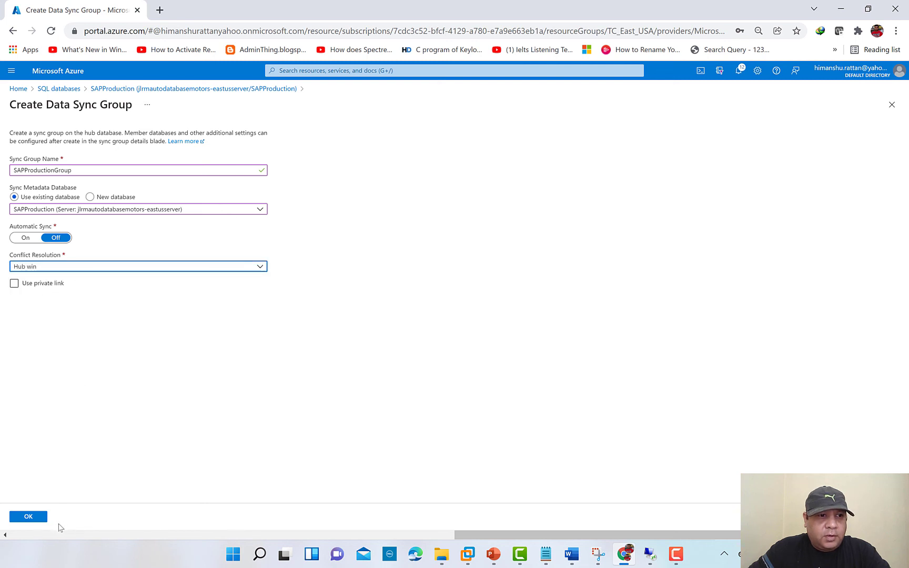
{"action": "left_click", "coordinate": [37, 520]}
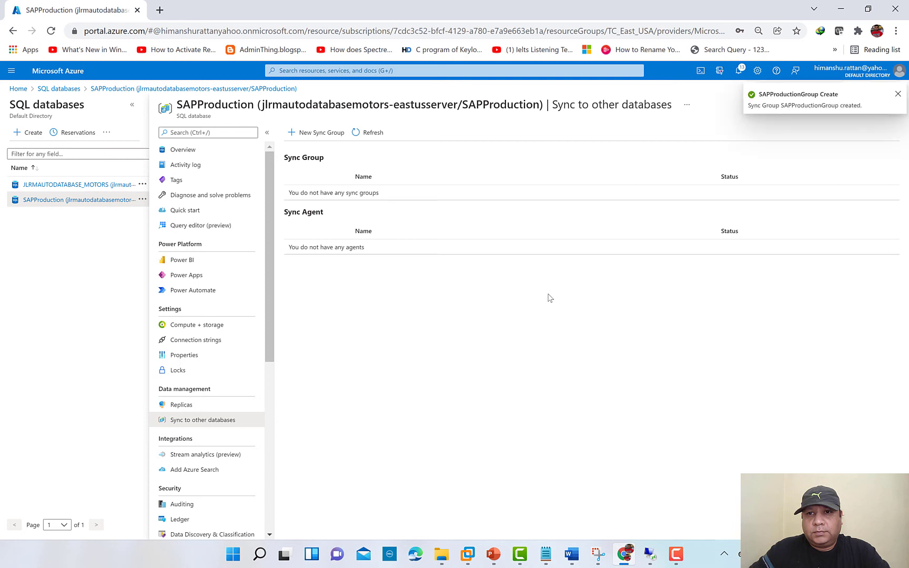
Step: Refresh the sync groups, start adding an on-premises member database to SAPProductionGroup, and choose to create a new sync agent
{"action": "left_click", "coordinate": [372, 135]}
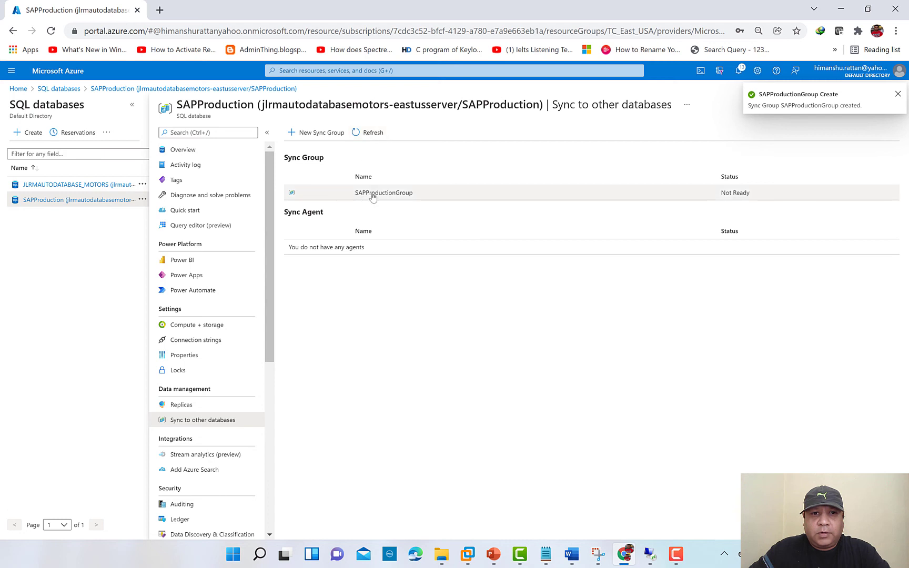
{"action": "left_click", "coordinate": [373, 195]}
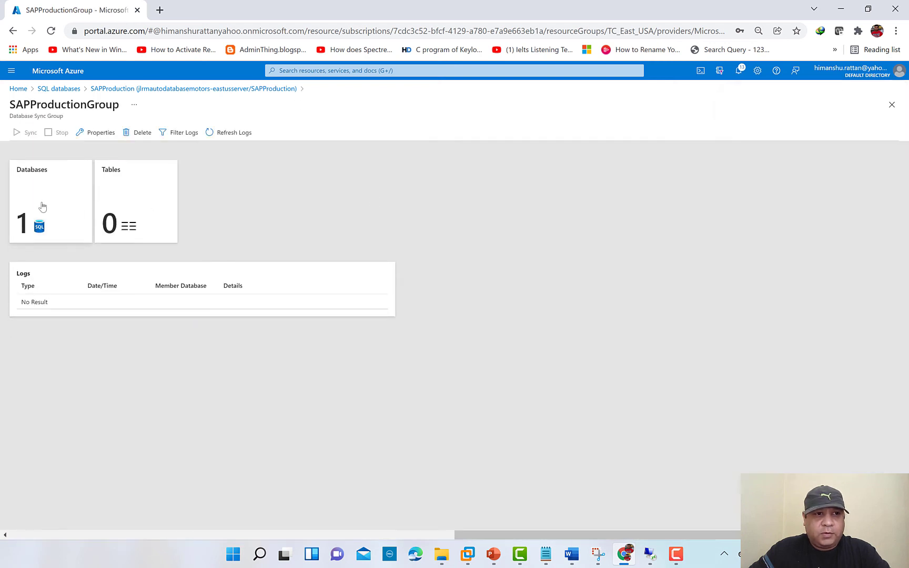
{"action": "left_click", "coordinate": [42, 206]}
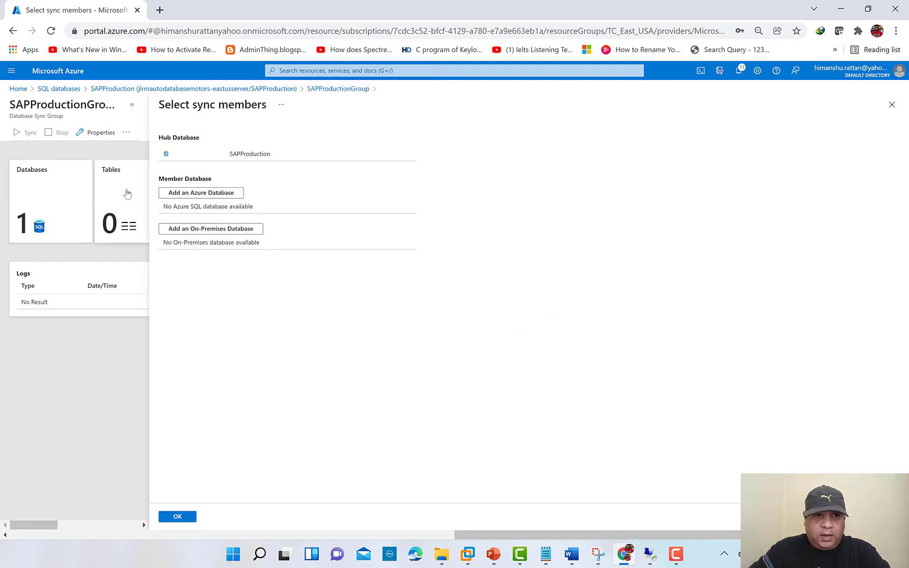
{"action": "left_click", "coordinate": [215, 233]}
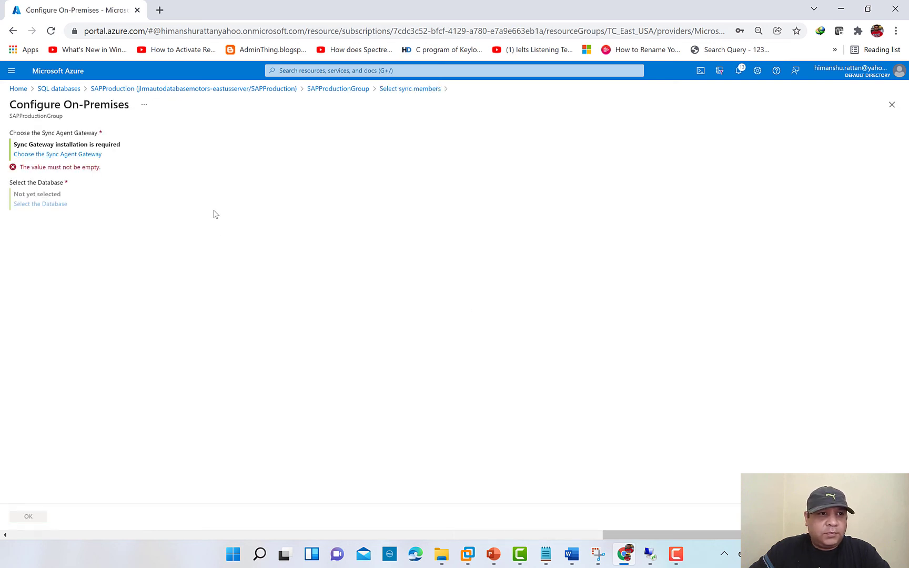
{"action": "left_click", "coordinate": [63, 154]}
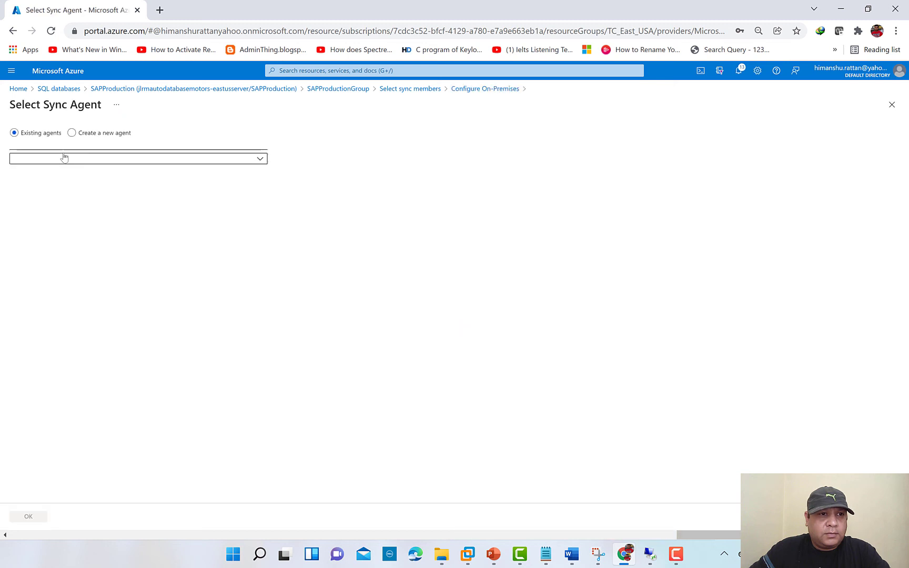
{"action": "left_click", "coordinate": [73, 134]}
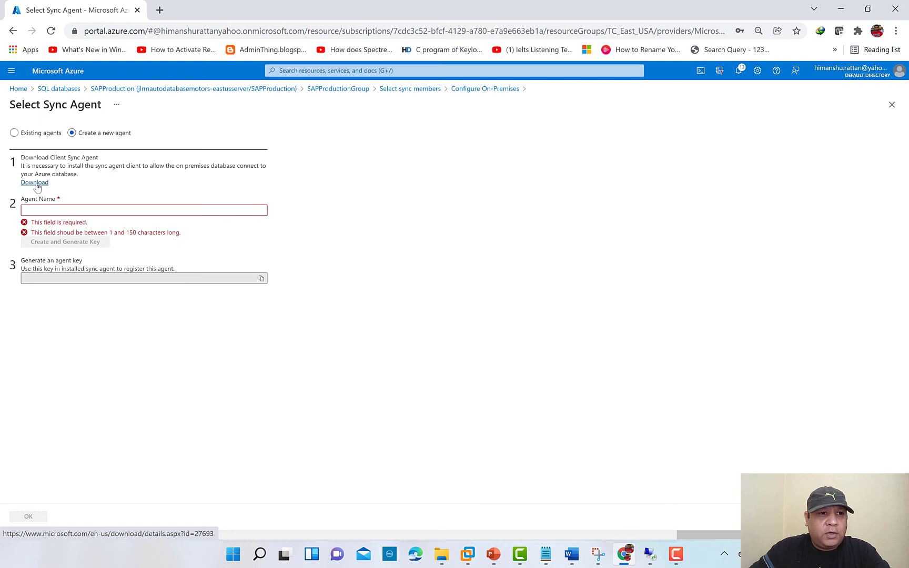
Step: Check the C: drive of the SQLServer virtual machine in VMware Workstation for the SQL Data Sync Agent installer, and return to the Azure portal
{"action": "left_click", "coordinate": [649, 555]}
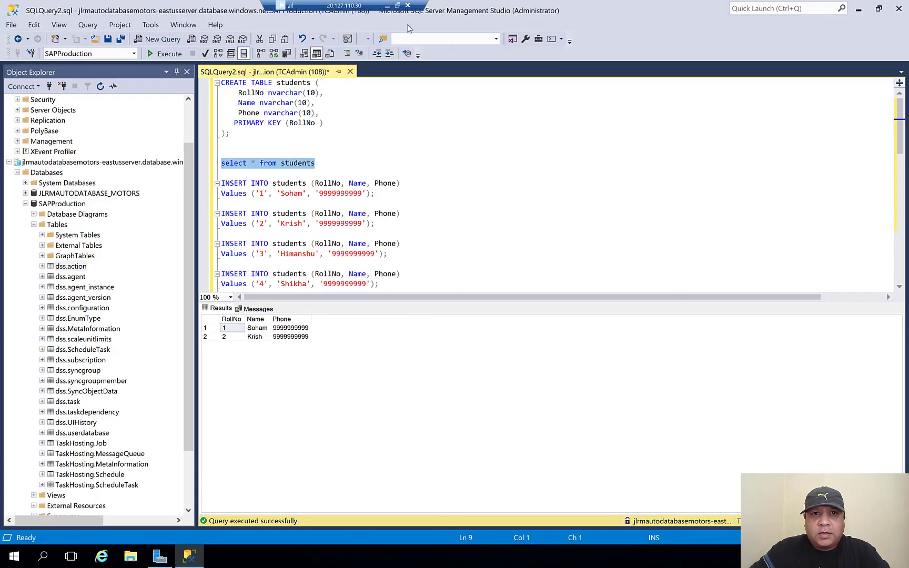
{"action": "left_click", "coordinate": [387, 6]}
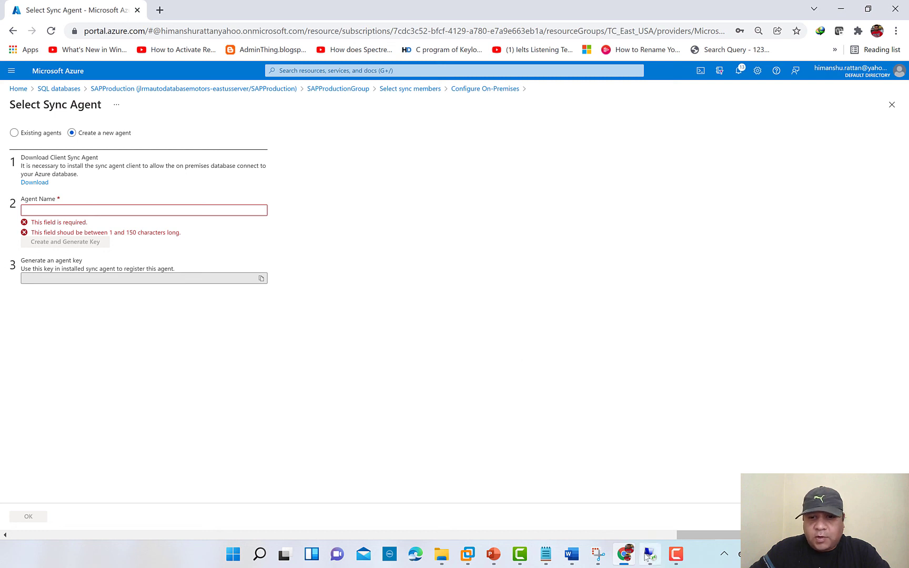
{"action": "left_click", "coordinate": [469, 560]}
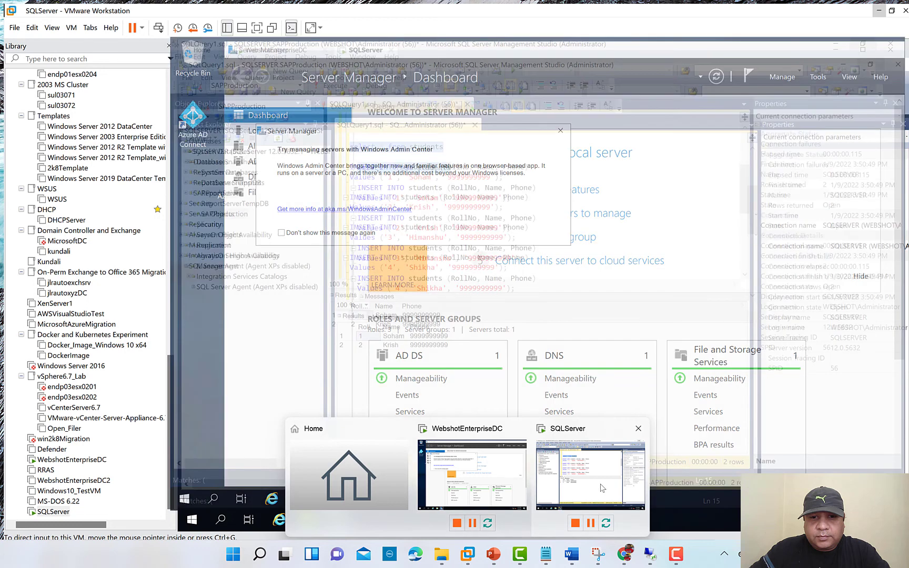
{"action": "left_click", "coordinate": [603, 488]}
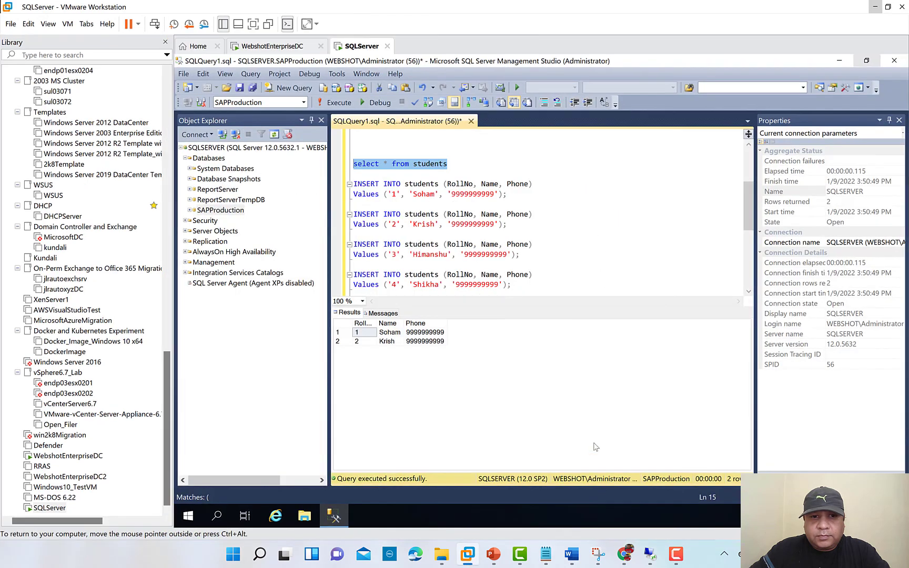
{"action": "left_click", "coordinate": [305, 517]}
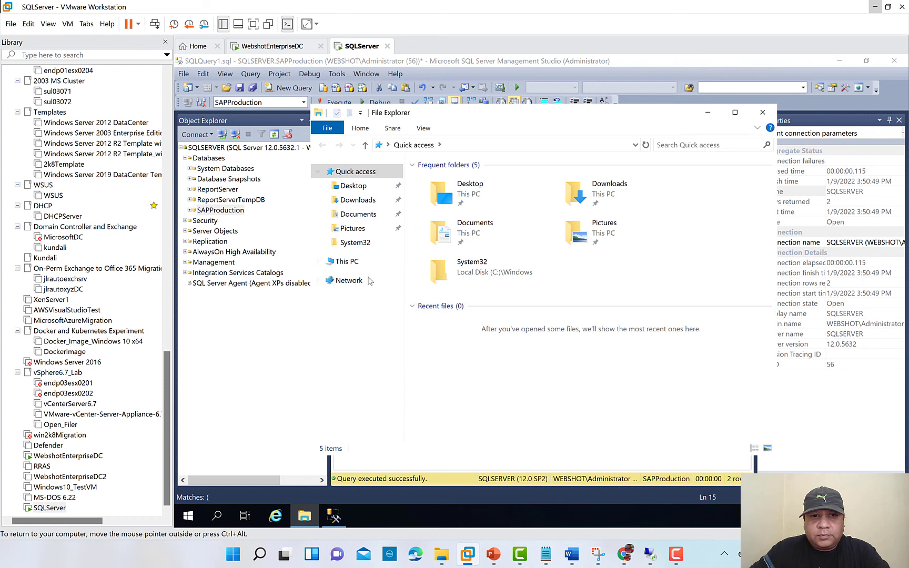
{"action": "left_click", "coordinate": [356, 266]}
{"action": "left_click", "coordinate": [503, 332]}
{"action": "double_click", "coordinate": [502, 333]}
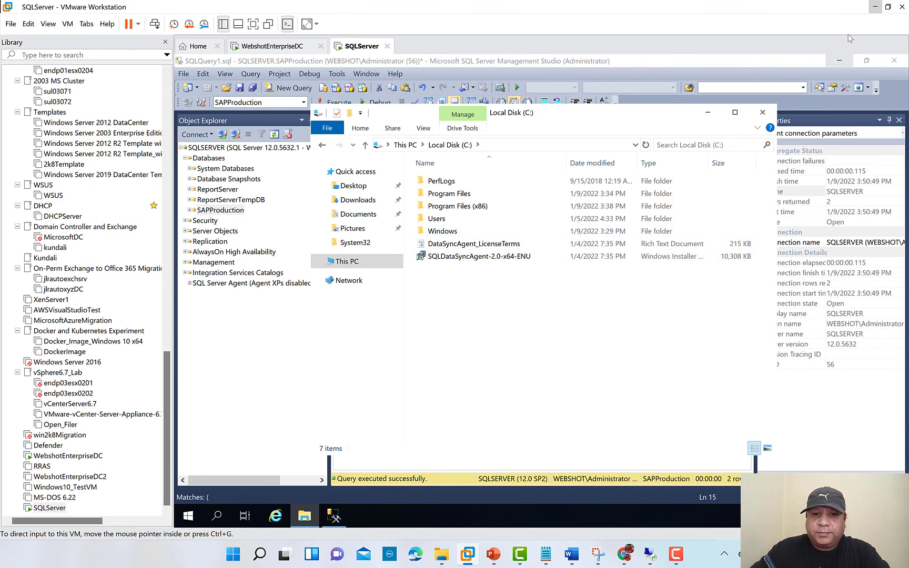
{"action": "left_click", "coordinate": [624, 554]}
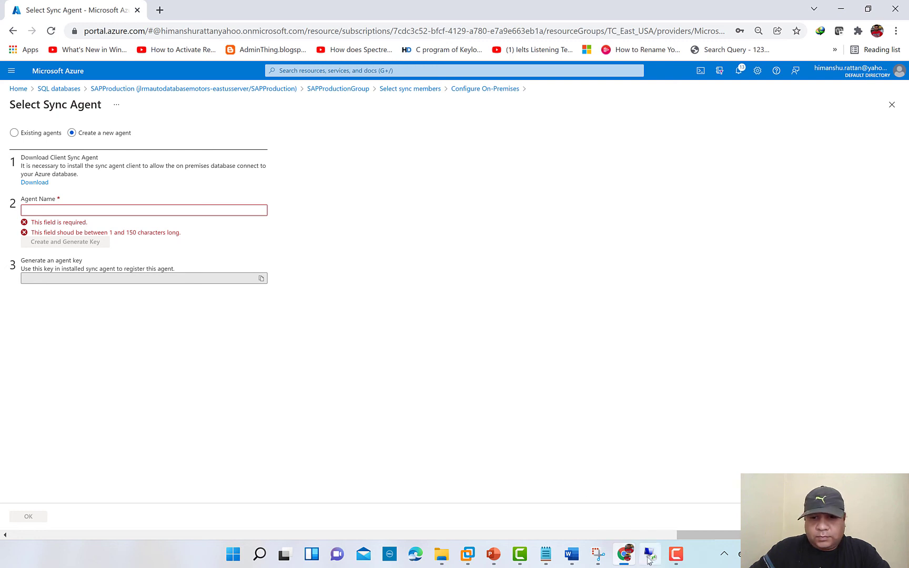
Step: Copy the sync agent name from the "Sync to on-Premises Databases" slide in PowerPoint and paste it as the agent name in the Azure portal
{"action": "left_click", "coordinate": [495, 555]}
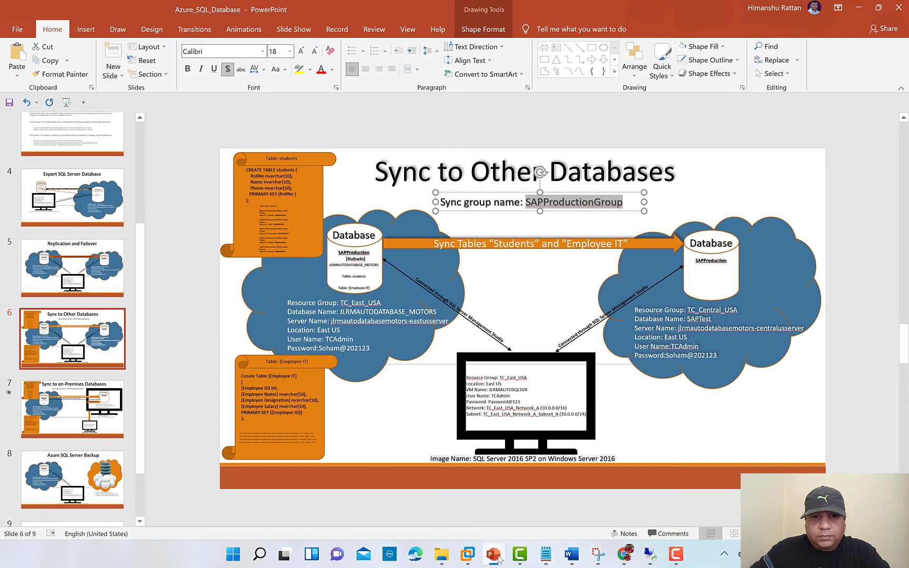
{"action": "left_click", "coordinate": [84, 410]}
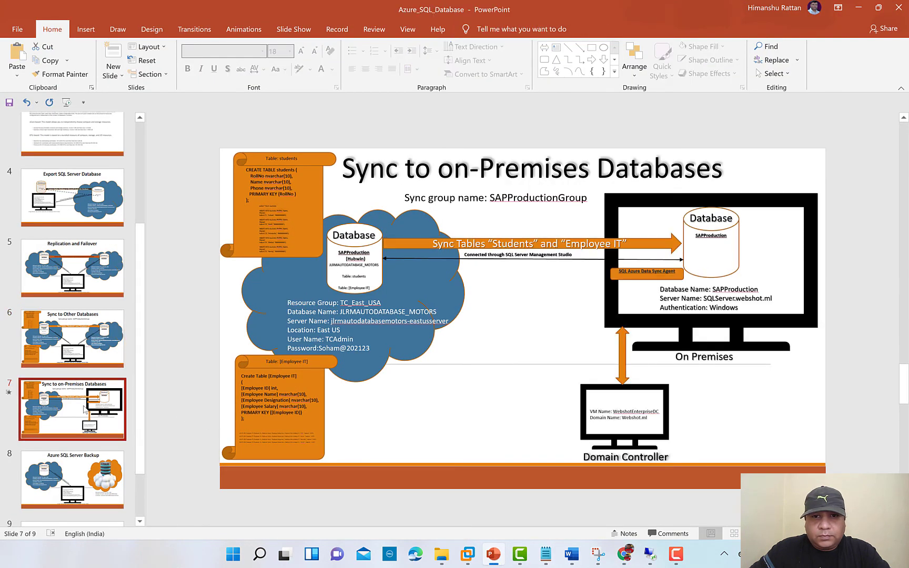
{"action": "left_click", "coordinate": [629, 274]}
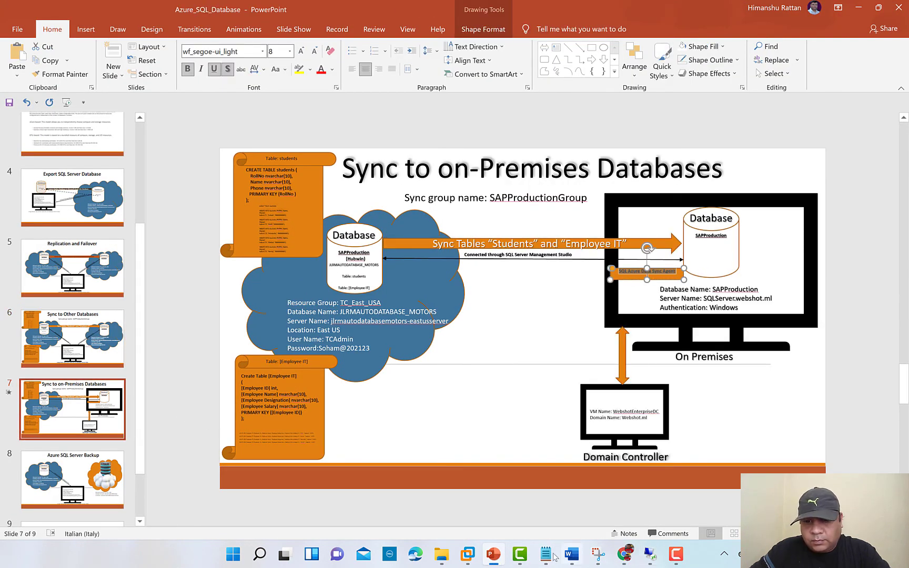
{"action": "left_click", "coordinate": [624, 554]}
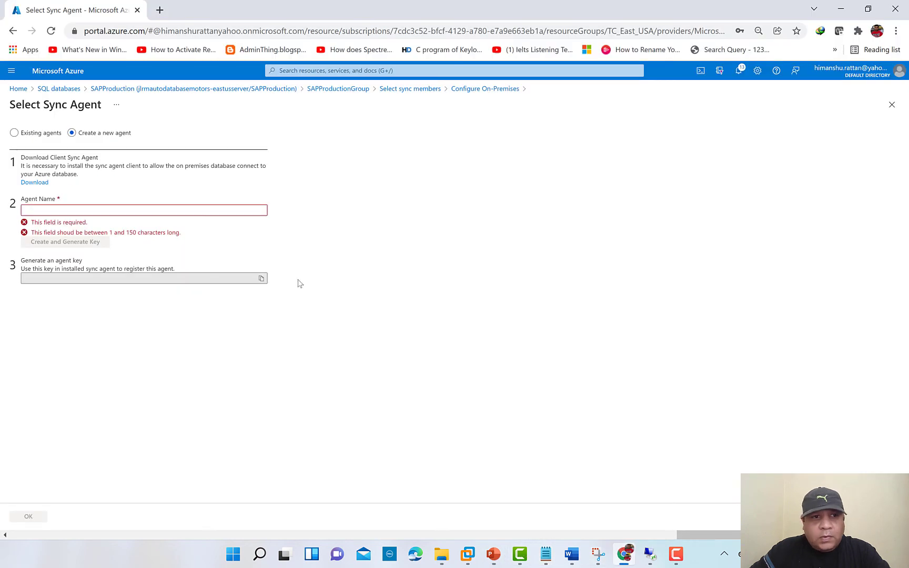
{"action": "left_click", "coordinate": [107, 211]}
{"action": "type", "text": "SQL Azure Data Sync Agent"}
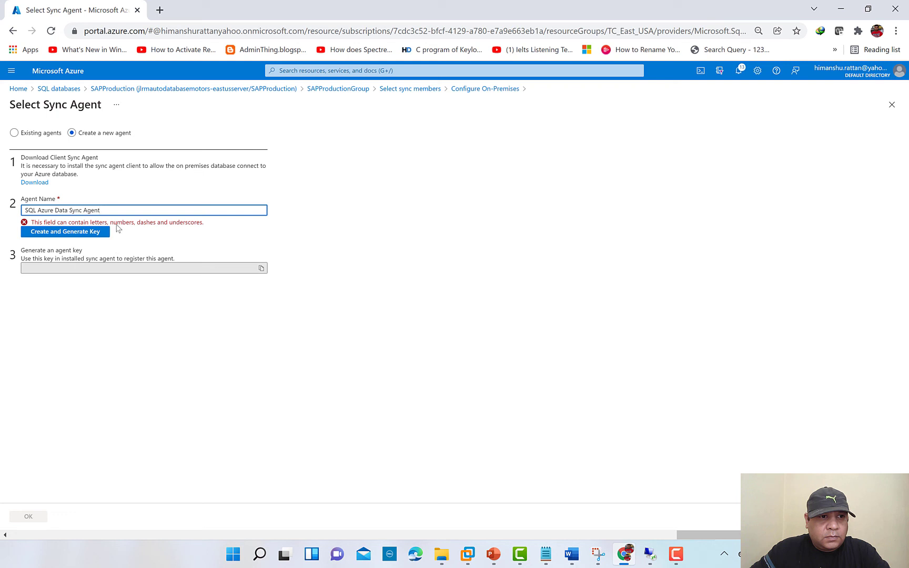
Step: Remove the spaces from the agent name so it reads SQLAzureDataSyncAgent
{"action": "key", "text": "Left"}
{"action": "key", "text": "Left"}
{"action": "key", "text": "Left"}
{"action": "key", "text": "Left"}
{"action": "key", "text": "Left"}
{"action": "key", "text": "Left"}
{"action": "key", "text": "Left"}
{"action": "key", "text": "Left"}
{"action": "key", "text": "Left"}
{"action": "key", "text": "Left"}
{"action": "key", "text": "Left"}
{"action": "key", "text": "Left"}
{"action": "key", "text": "Left"}
{"action": "key", "text": "Left"}
{"action": "key", "text": "Left"}
{"action": "key", "text": "Left"}
{"action": "key", "text": "Left"}
{"action": "key", "text": "Left"}
{"action": "key", "text": "Left"}
{"action": "key", "text": "Left"}
{"action": "key", "text": "BackSpace"}
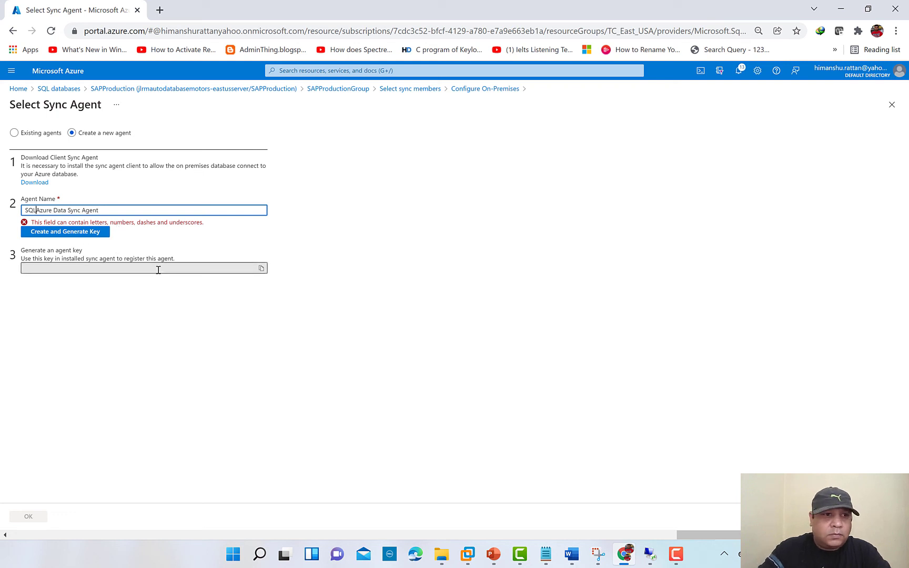
{"action": "key", "text": "Right"}
{"action": "key", "text": "Right"}
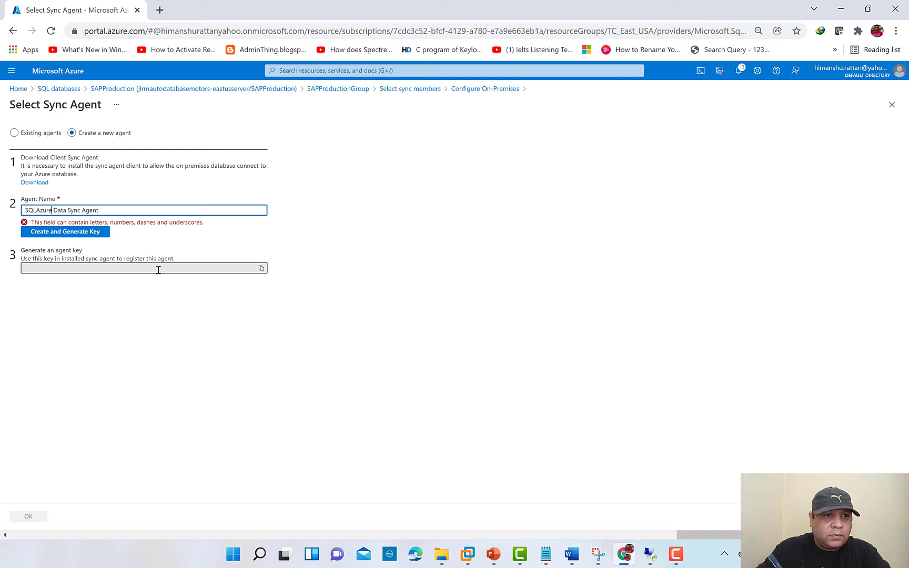
{"action": "key", "text": "BackSpace"}
{"action": "key", "text": "Right"}
{"action": "key", "text": "Right"}
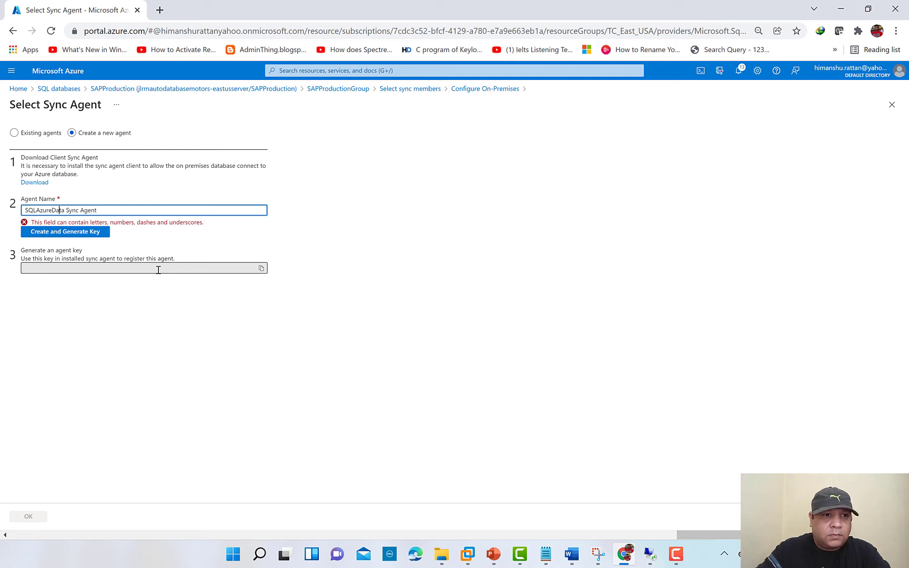
{"action": "key", "text": "BackSpace"}
{"action": "key", "text": "Right"}
{"action": "key", "text": "Delete"}
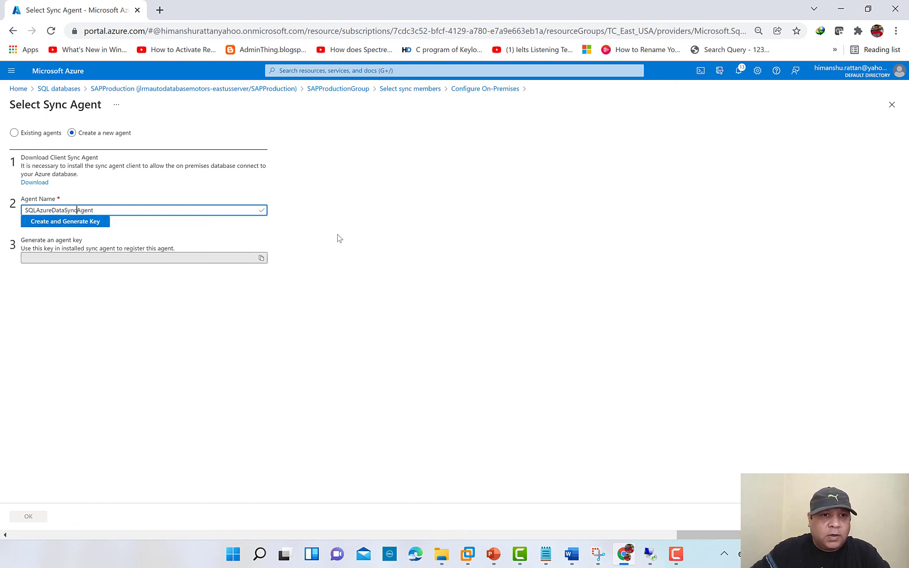
Step: Create the SQLAzureDataSyncAgent sync agent and generate its agent key
{"action": "left_click_drag", "start_coordinate": [100, 210], "coordinate": [18, 212]}
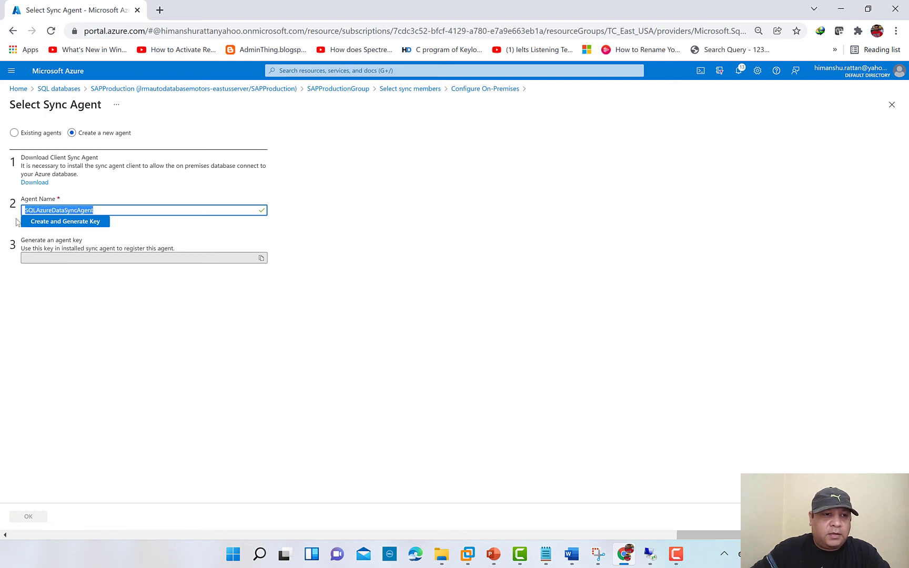
{"action": "left_click", "coordinate": [45, 227]}
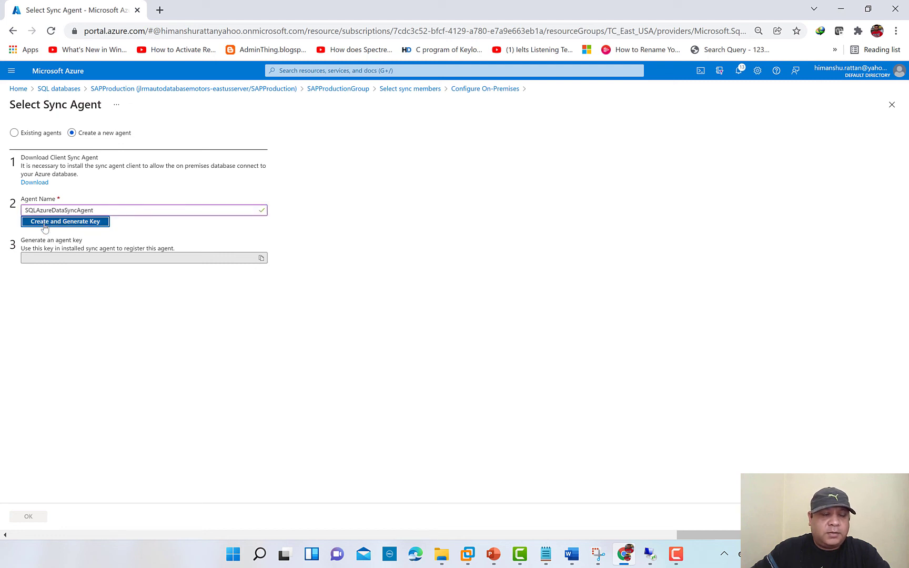
{"action": "left_click", "coordinate": [45, 226]}
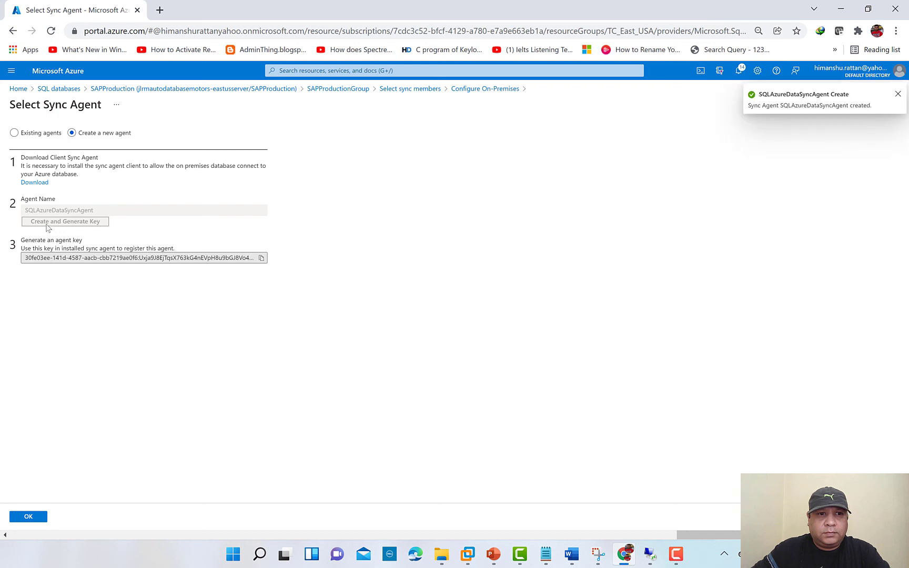
Step: Copy the generated agent key and replace all the text in the untitled Notepad file with it
{"action": "left_click", "coordinate": [261, 260]}
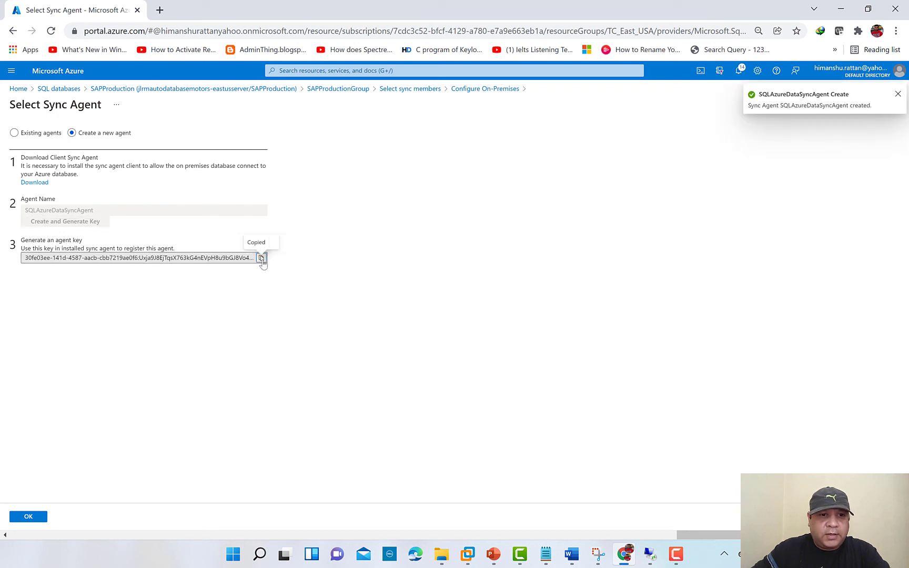
{"action": "left_click", "coordinate": [547, 555]}
{"action": "left_click", "coordinate": [597, 505]}
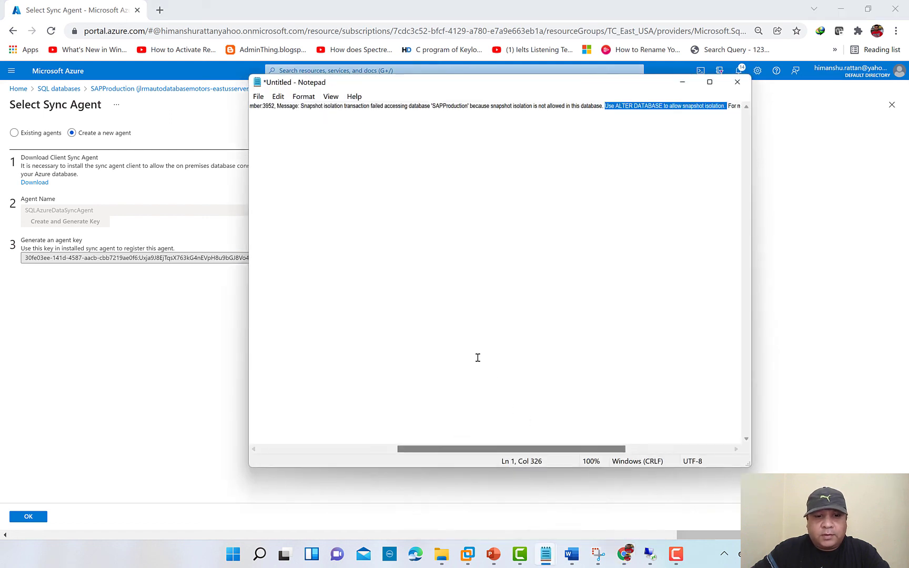
{"action": "key", "text": "ctrl+a"}
{"action": "key", "text": "ctrl+v"}
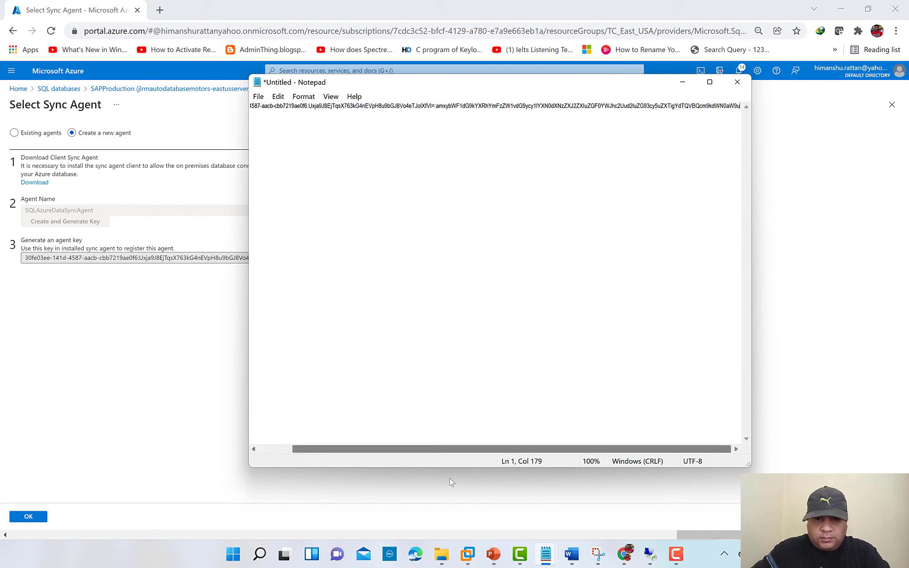
Step: Launch Word with the winword command, paste the agent key into a document, and minimize Word
{"action": "right_click", "coordinate": [234, 554]}
{"action": "left_click", "coordinate": [184, 488]}
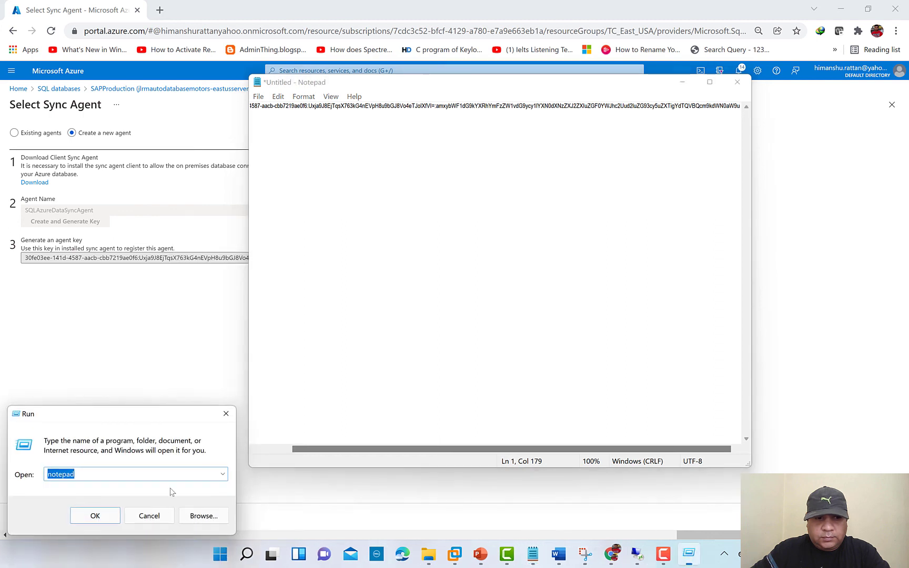
{"action": "left_click", "coordinate": [223, 474]}
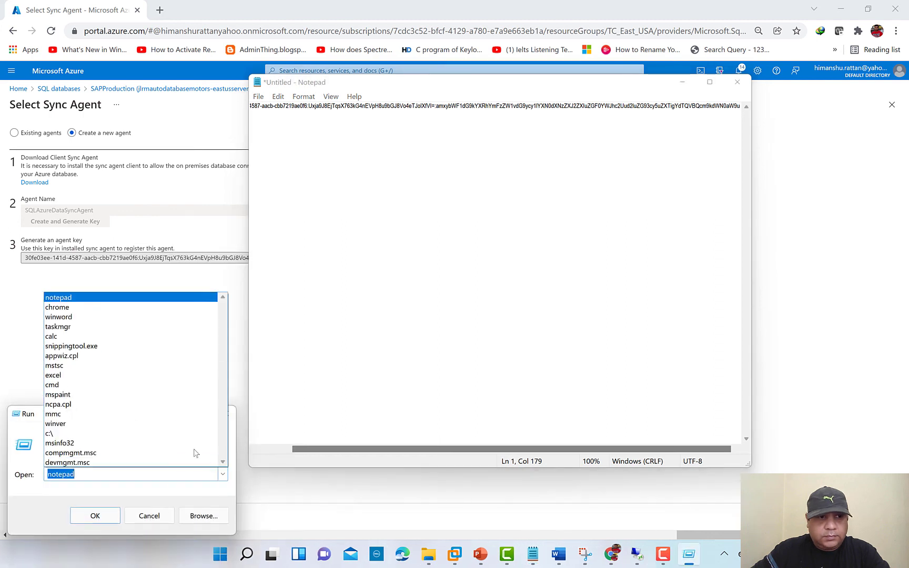
{"action": "left_click", "coordinate": [85, 317]}
{"action": "left_click", "coordinate": [91, 516]}
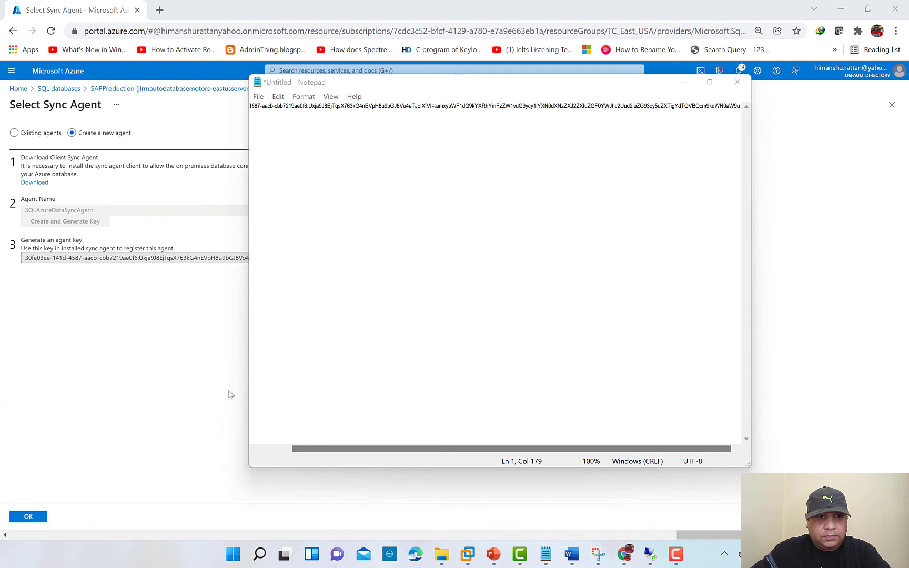
{"action": "left_click", "coordinate": [171, 144]}
{"action": "left_click", "coordinate": [337, 21]}
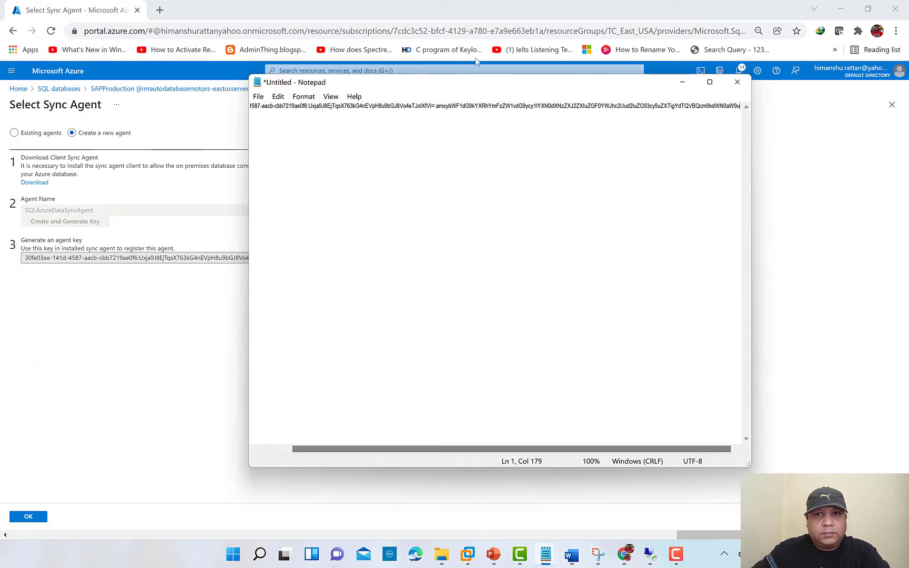
Step: Return to the Azure portal, copy the agent key again, and confirm the new sync agent for the on-premises configuration
{"action": "left_click", "coordinate": [683, 82]}
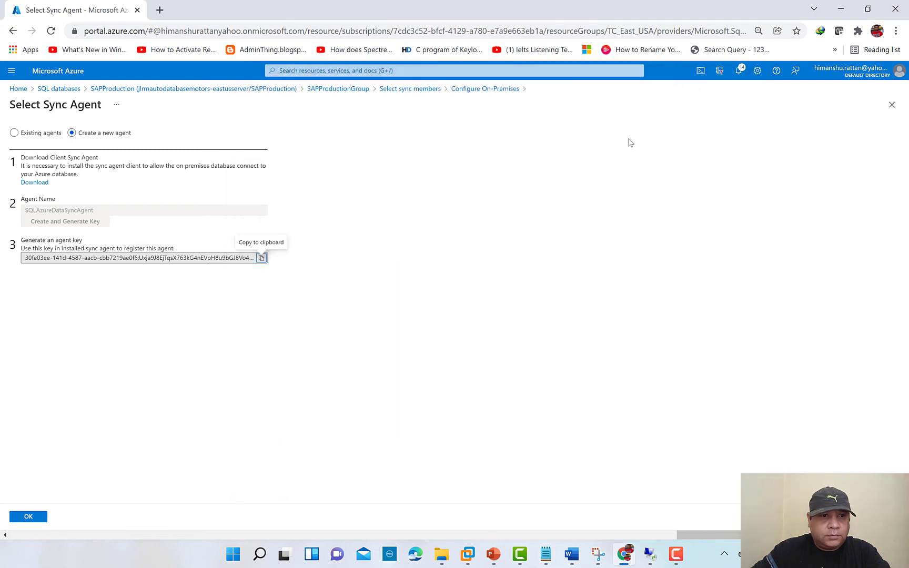
{"action": "left_click", "coordinate": [262, 258]}
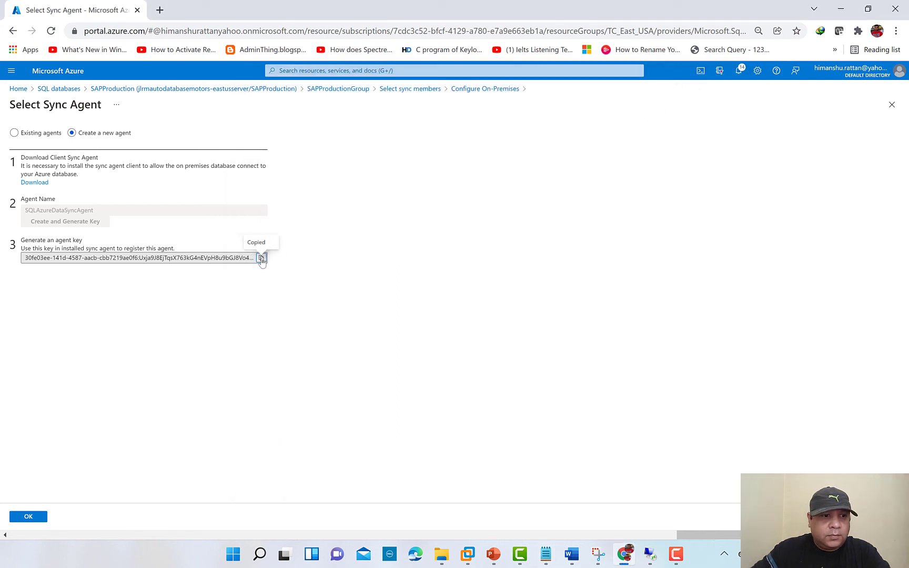
{"action": "left_click", "coordinate": [35, 517]}
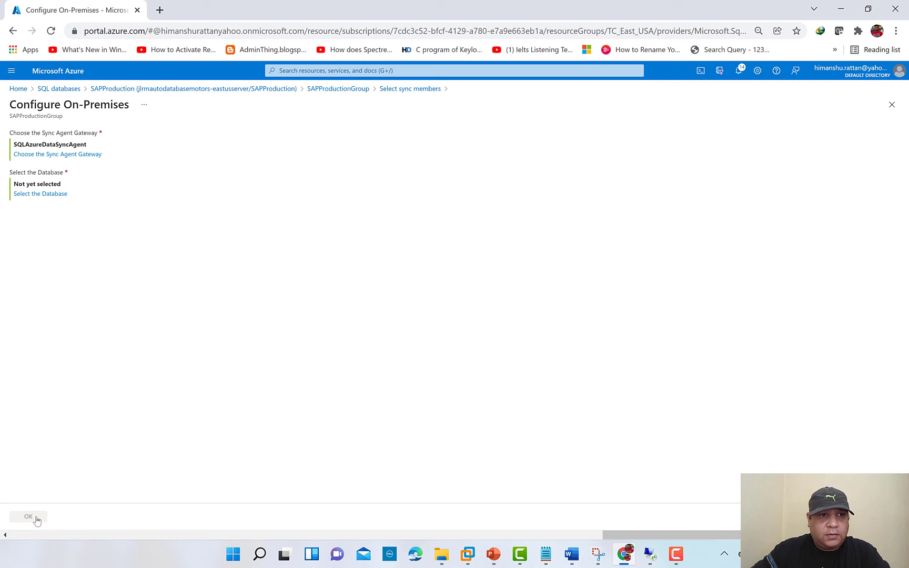
Step: In the SQLServer virtual machine in VMware Workstation, launch the SQLDataSyncAgent-2.0-x64-ENU installer and accept the license terms
{"action": "left_click", "coordinate": [650, 559]}
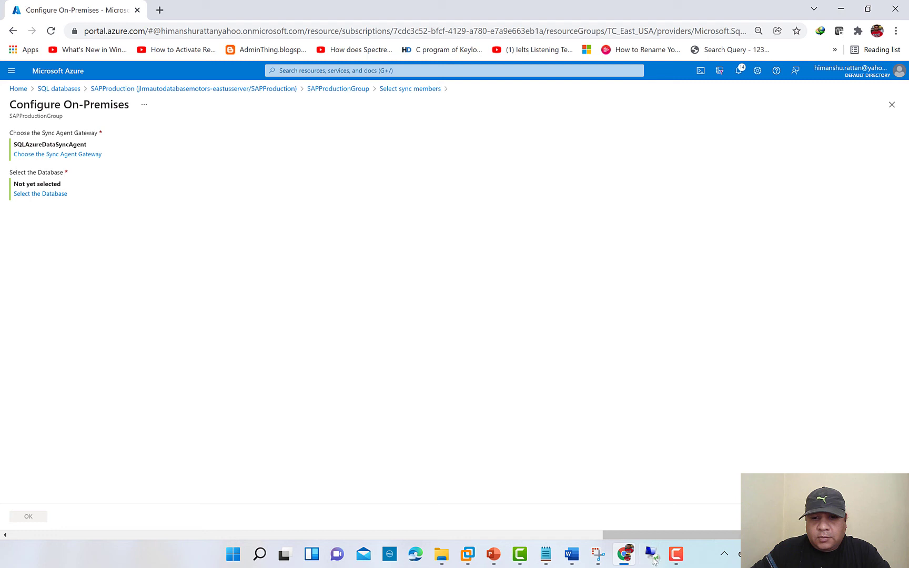
{"action": "mouse_move", "coordinate": [462, 558]}
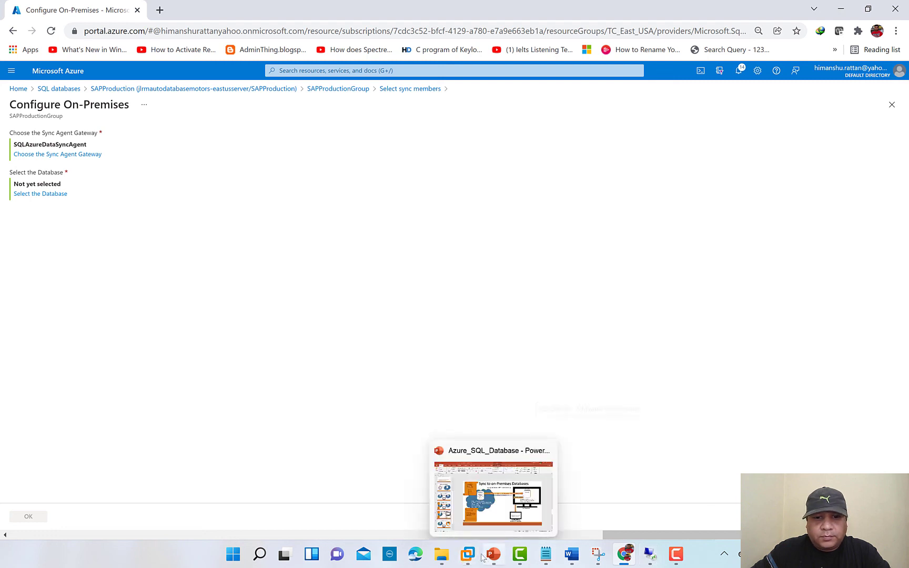
{"action": "left_click", "coordinate": [469, 557]}
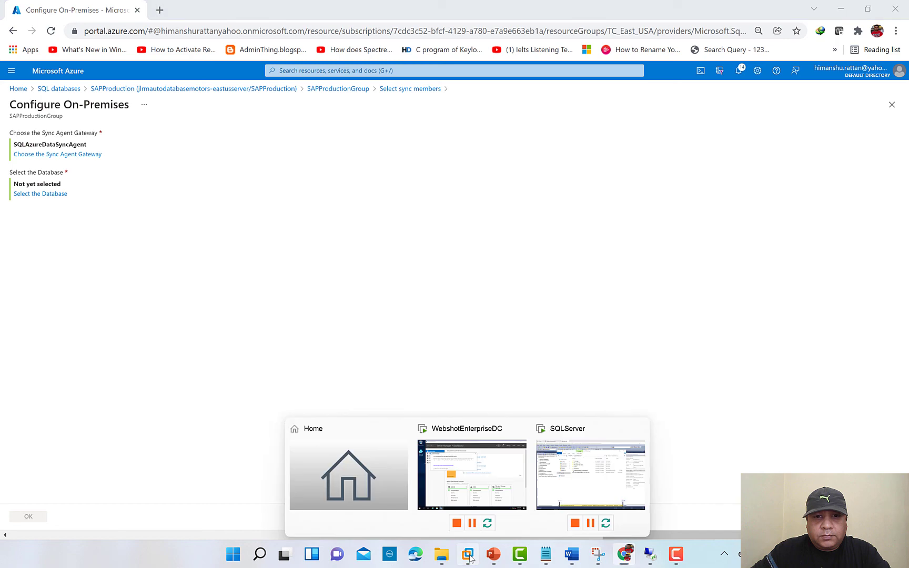
{"action": "left_click", "coordinate": [589, 483]}
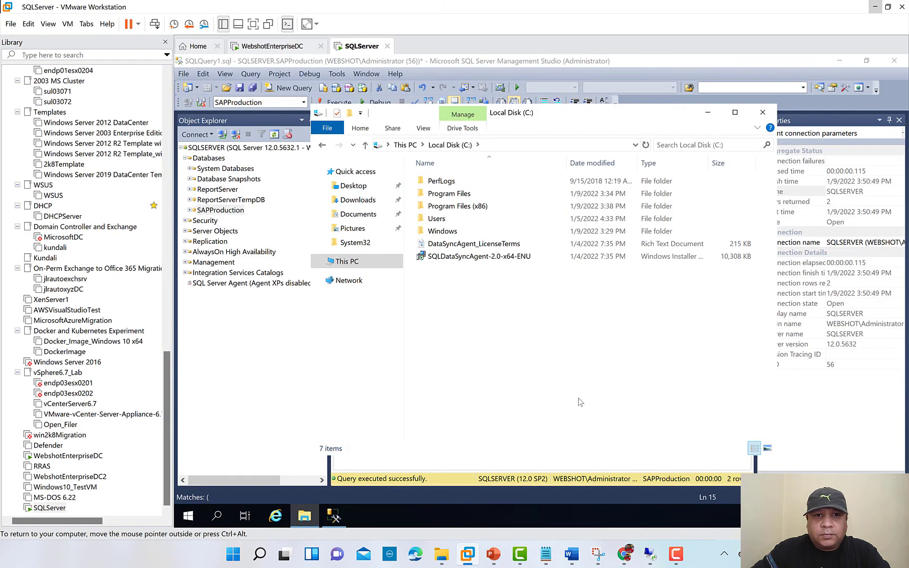
{"action": "double_click", "coordinate": [469, 258]}
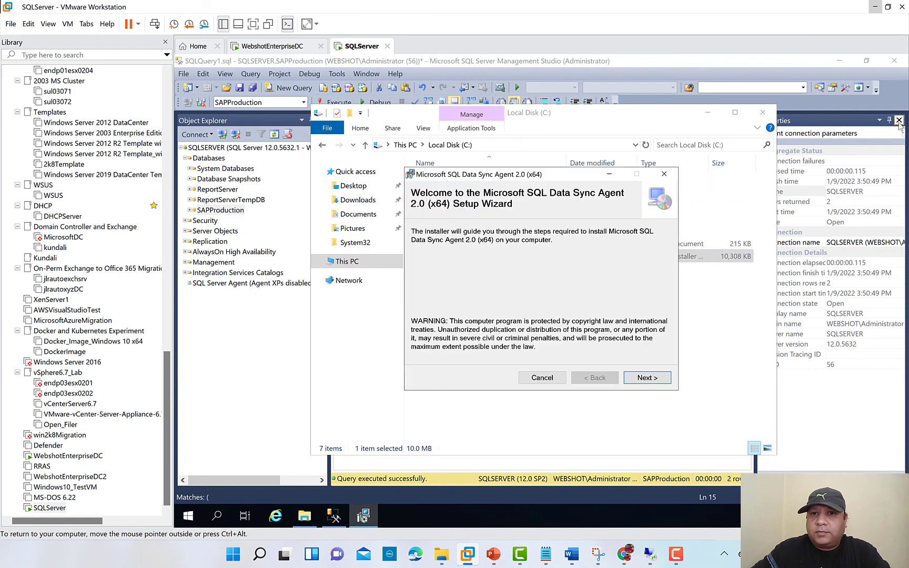
{"action": "left_click", "coordinate": [645, 378]}
{"action": "left_click", "coordinate": [433, 358]}
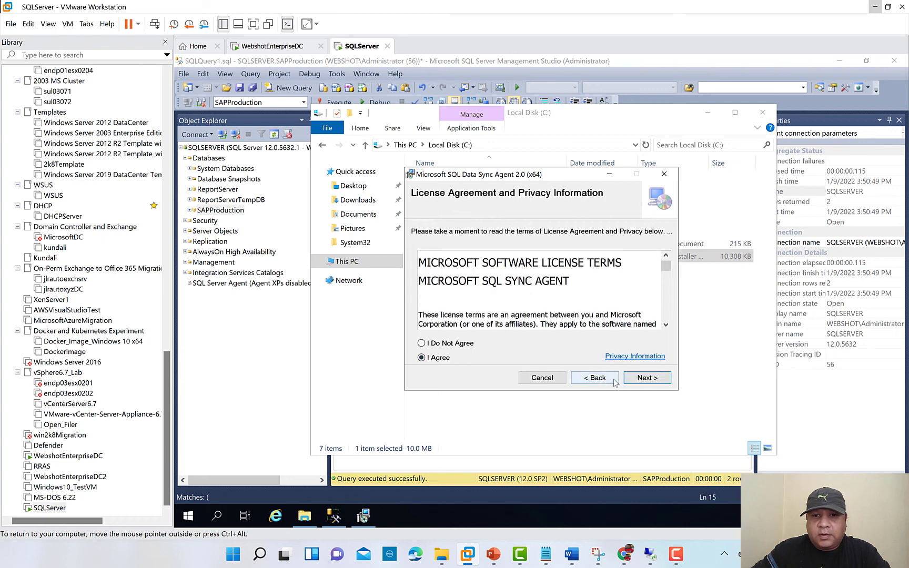
{"action": "left_click", "coordinate": [646, 378]}
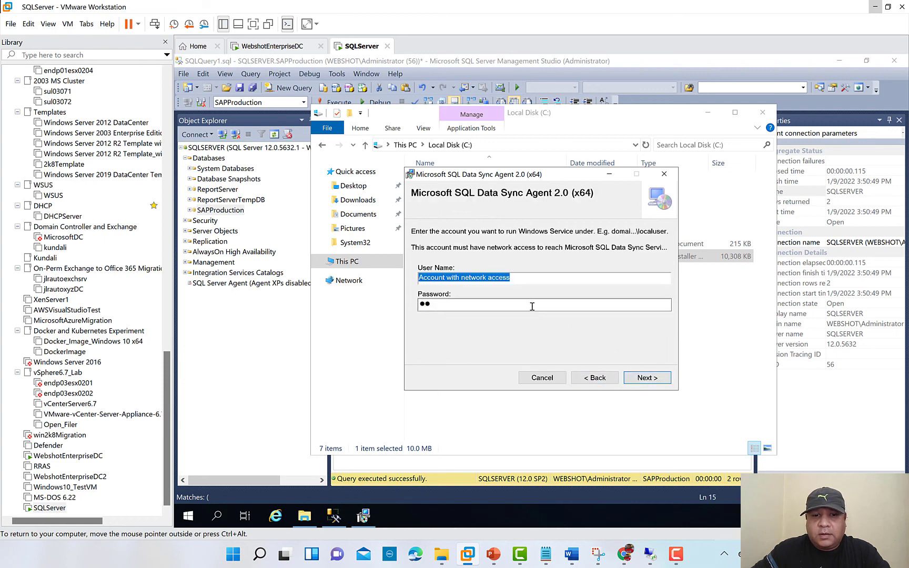
Step: Set the agent's service account to webshot\administrator and enter the account password
{"action": "type", "text": "webshot\\administrator"}
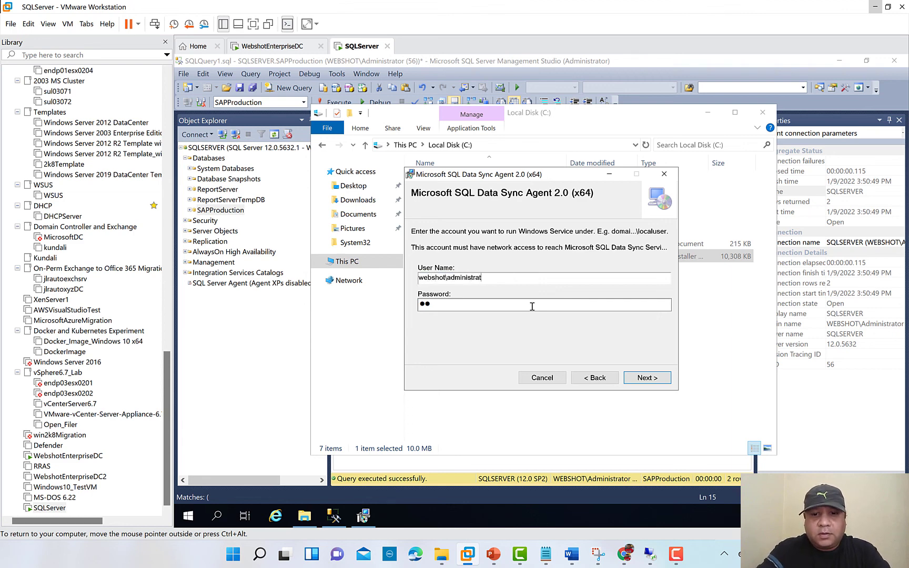
{"action": "key", "text": "Tab"}
{"action": "type", "text": "••••••••••"}
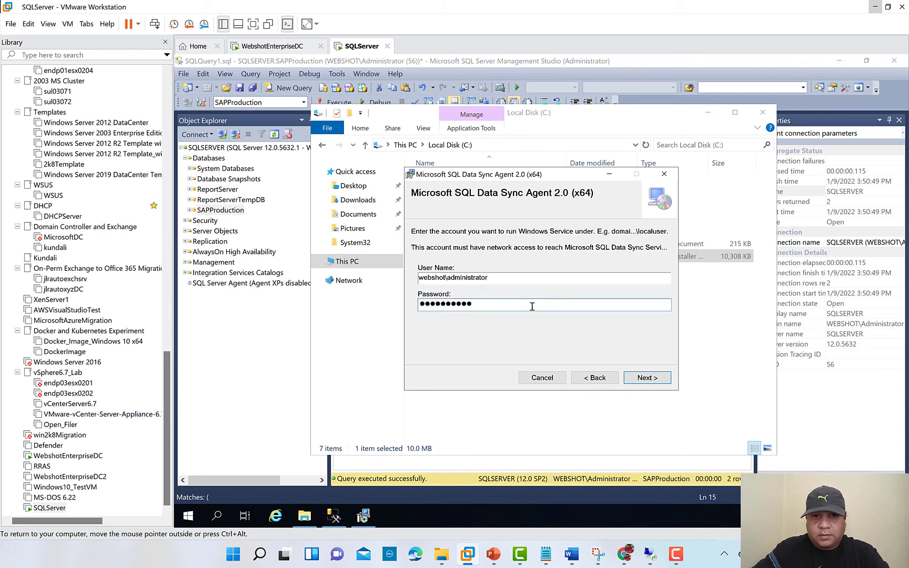
{"action": "left_click", "coordinate": [650, 383]}
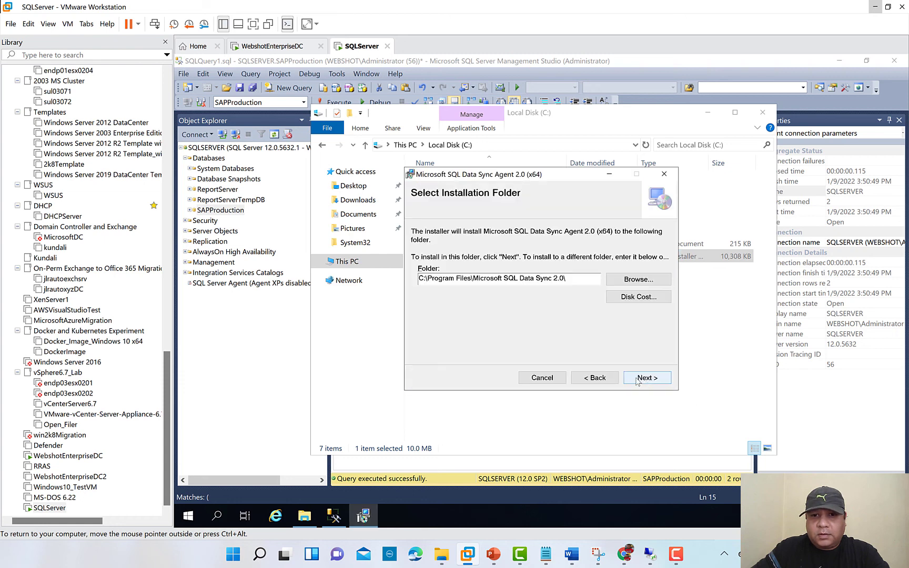
Step: Install the SQL Data Sync Agent in its default folder, minimize the C: drive window, and close the finished setup wizard
{"action": "left_click", "coordinate": [637, 380]}
{"action": "left_click", "coordinate": [636, 380]}
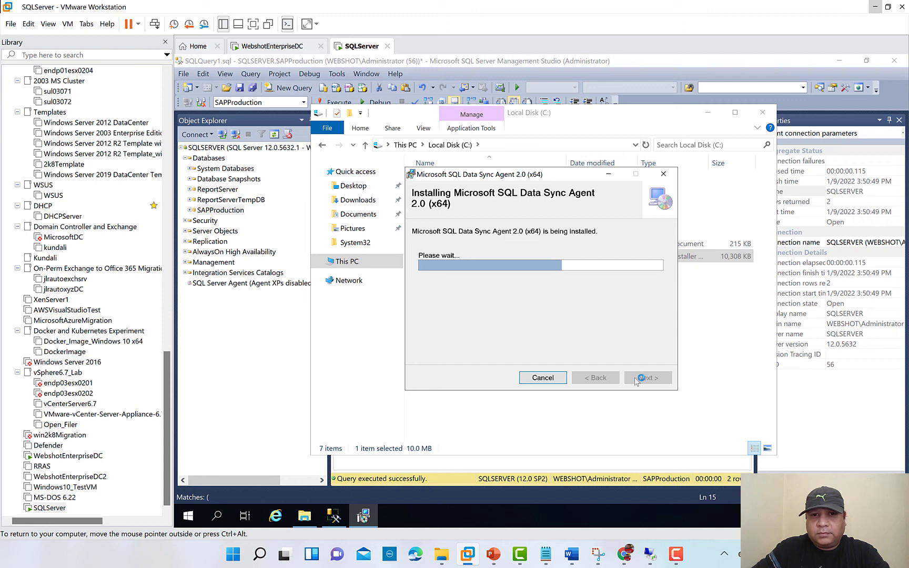
{"action": "left_click", "coordinate": [708, 114]}
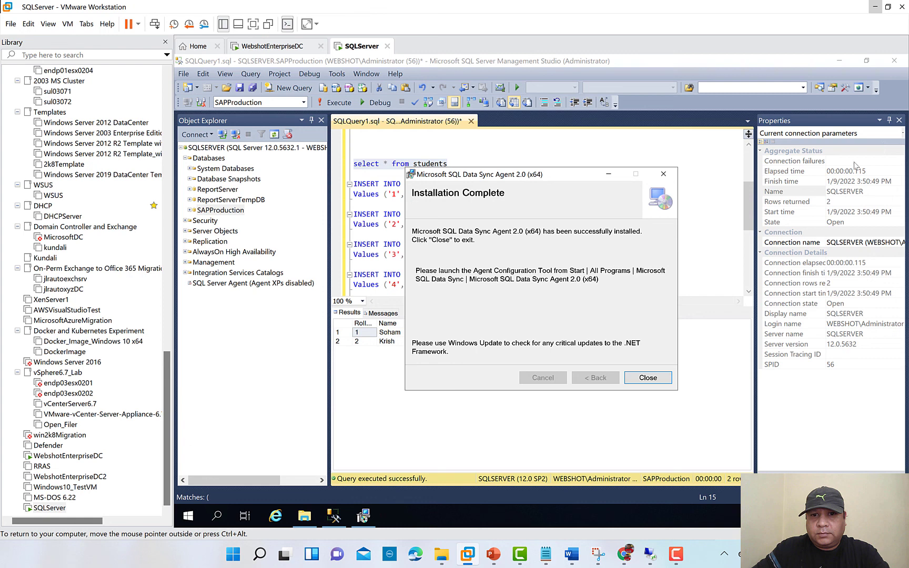
{"action": "left_click", "coordinate": [649, 378]}
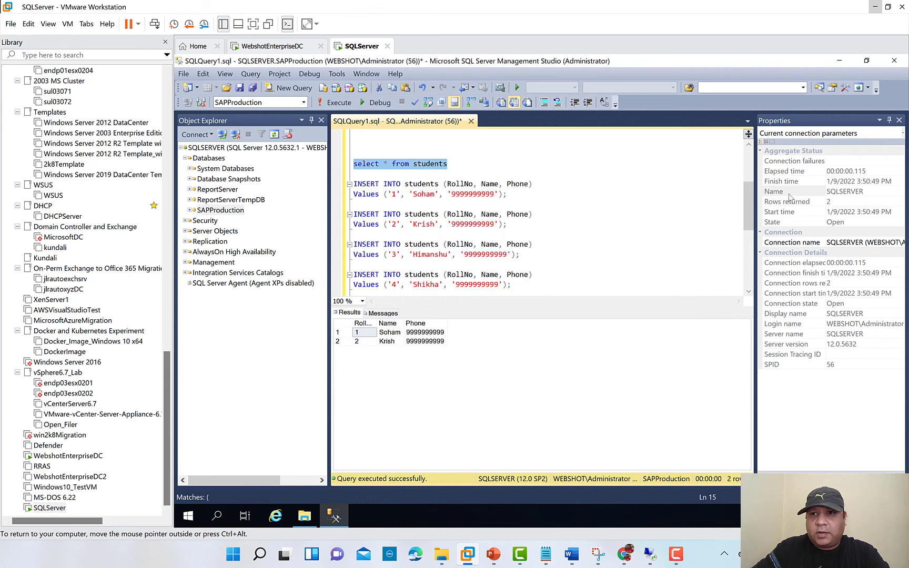
Step: Minimize SQL Server Management Studio and launch Microsoft SQL Data Sync Agent 2.0 in the SQLServer virtual machine
{"action": "left_click", "coordinate": [839, 60]}
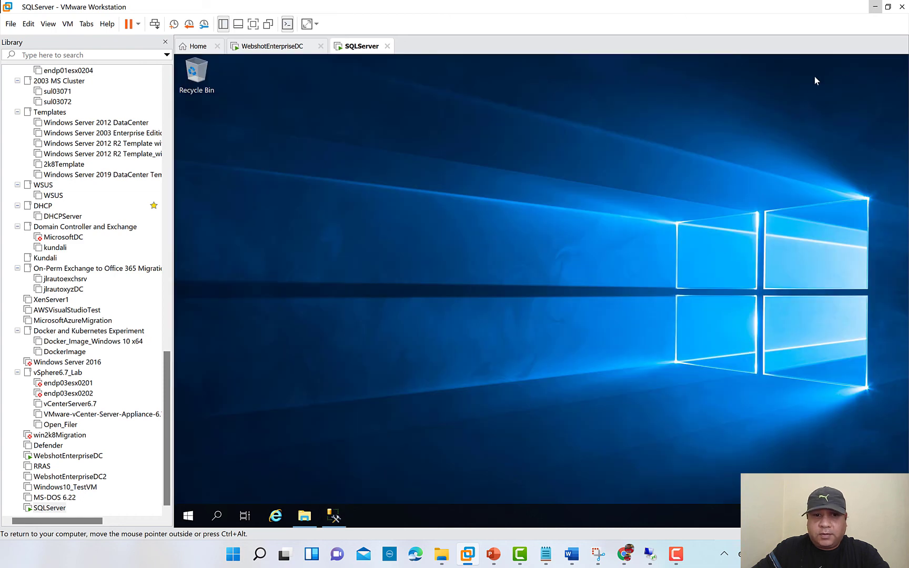
{"action": "left_click", "coordinate": [190, 516]}
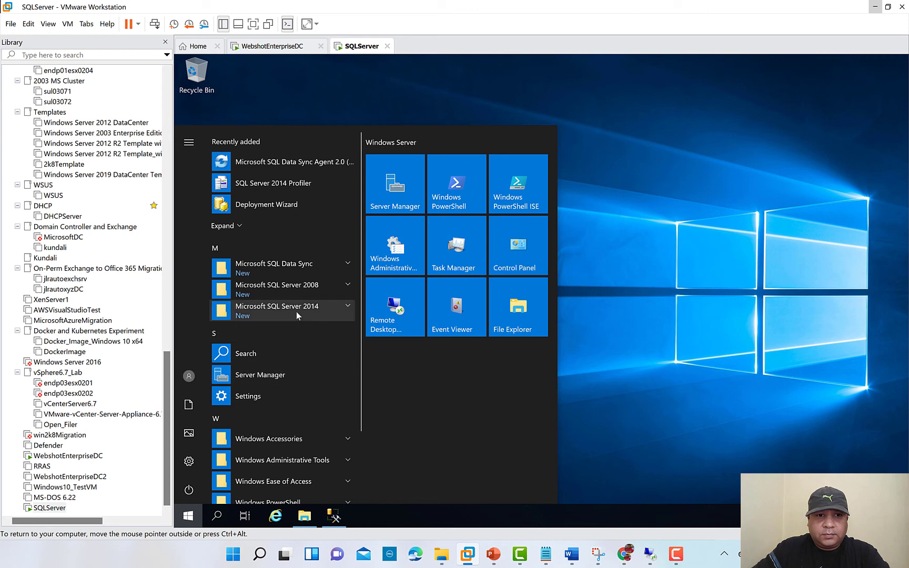
{"action": "left_click", "coordinate": [320, 164]}
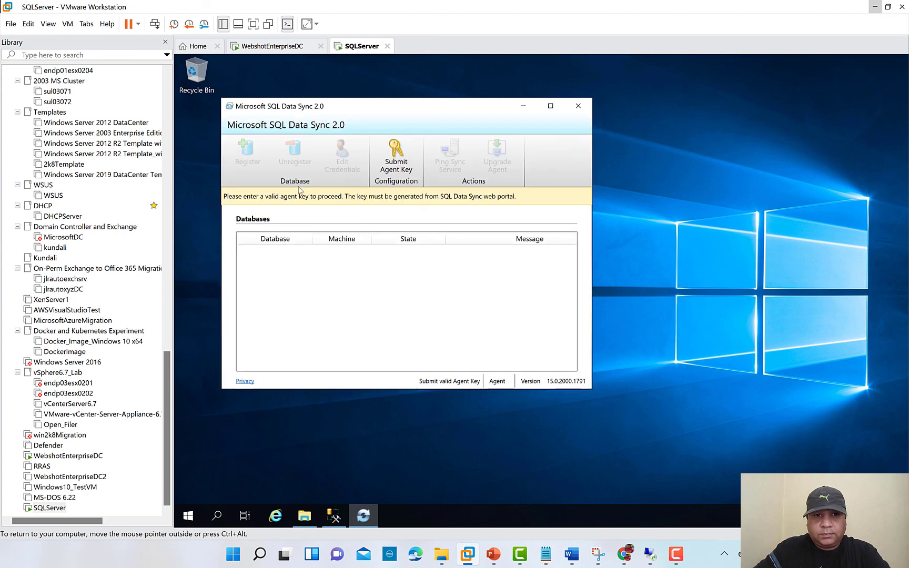
Step: Fill in the sync metadata database configuration with the copied agent key, the login TCAdmin and the account password
{"action": "left_click", "coordinate": [400, 167]}
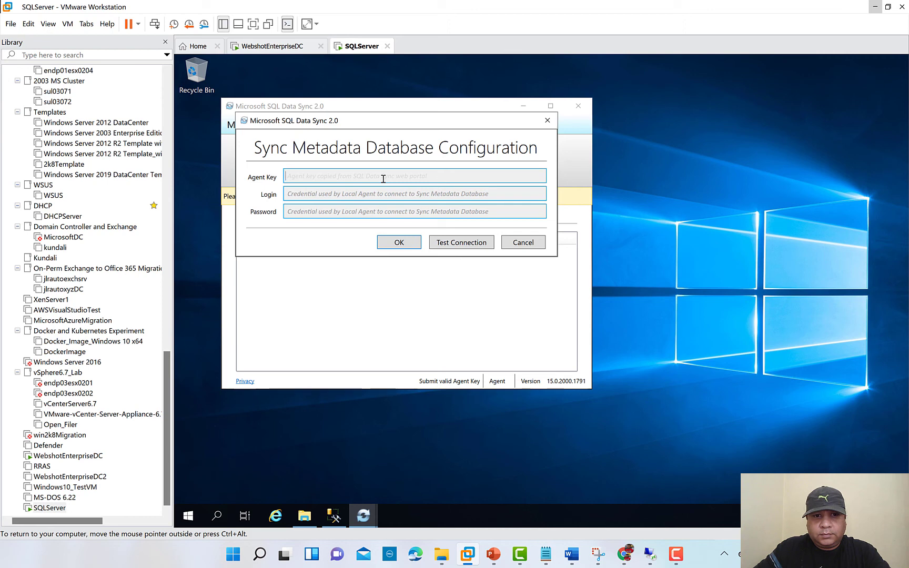
{"action": "key", "text": "ctrl+v"}
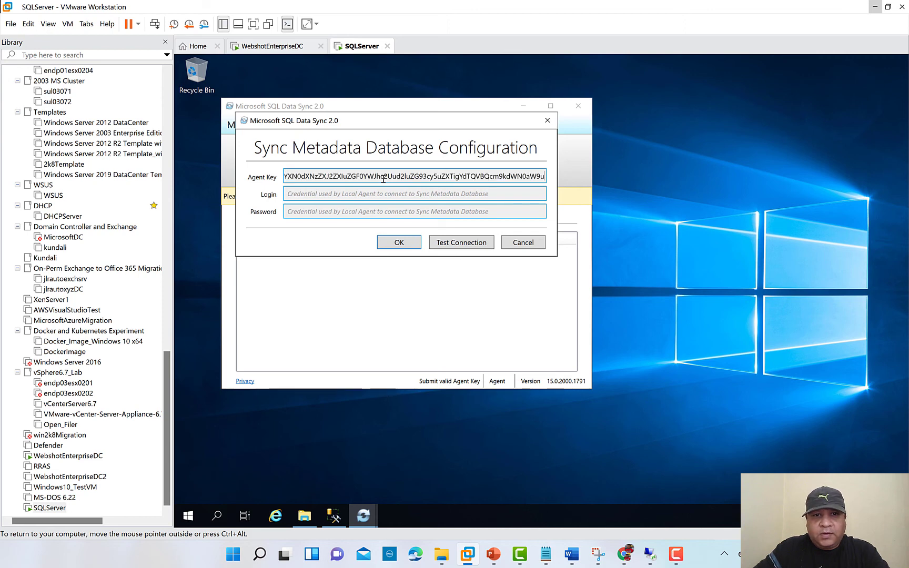
{"action": "left_click", "coordinate": [376, 190]}
{"action": "type", "text": "TCAdmin"}
{"action": "key", "text": "Tab"}
{"action": "type", "text": "************"}
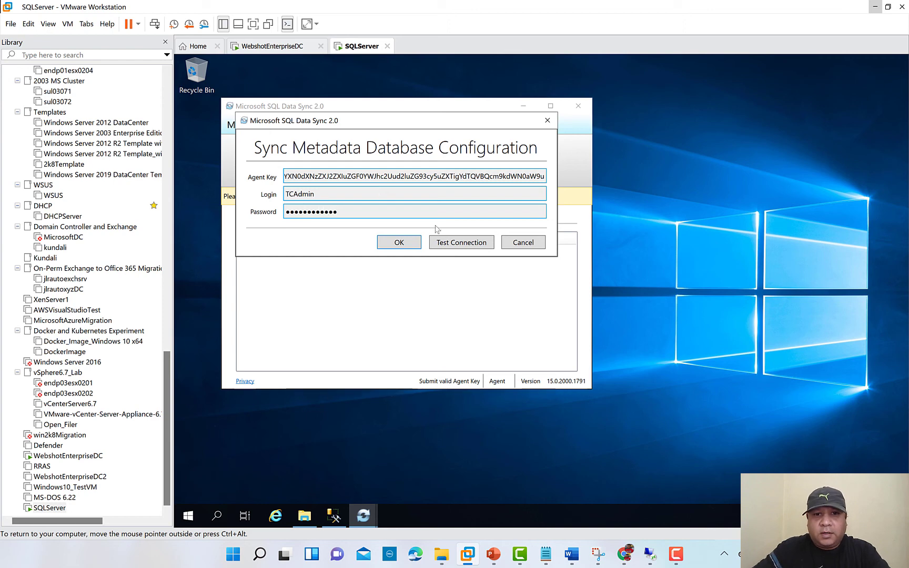
Step: Test the connection to the sync metadata database and submit the agent key configuration
{"action": "left_click", "coordinate": [442, 246]}
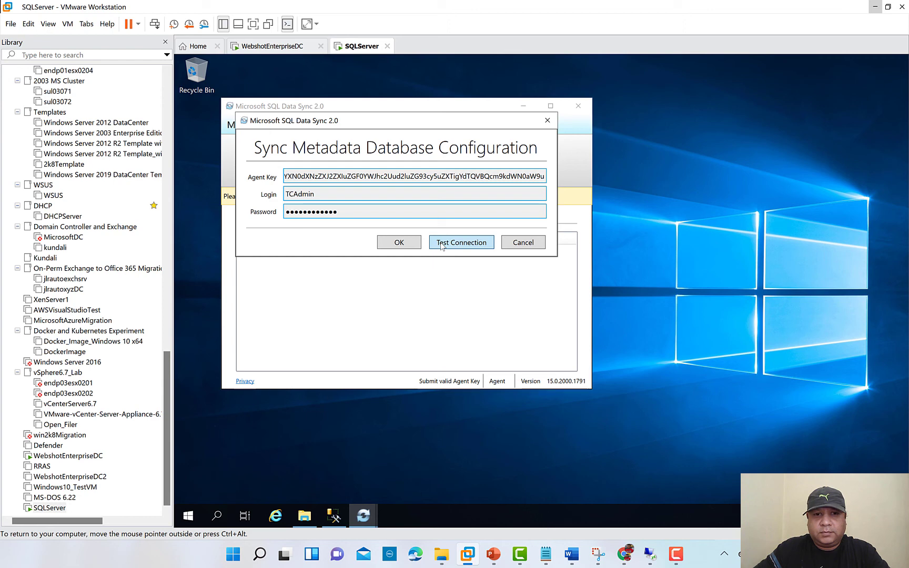
{"action": "left_click", "coordinate": [442, 243]}
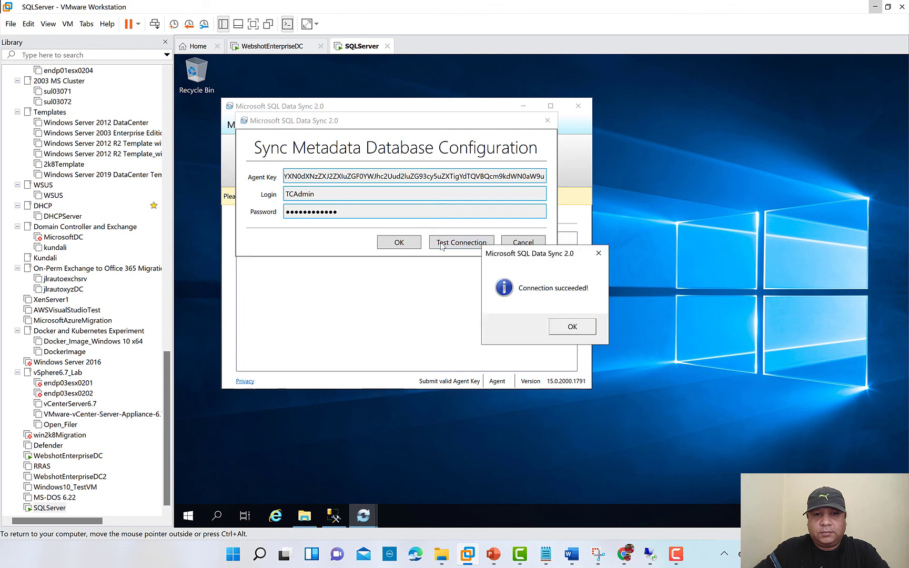
{"action": "left_click", "coordinate": [569, 327]}
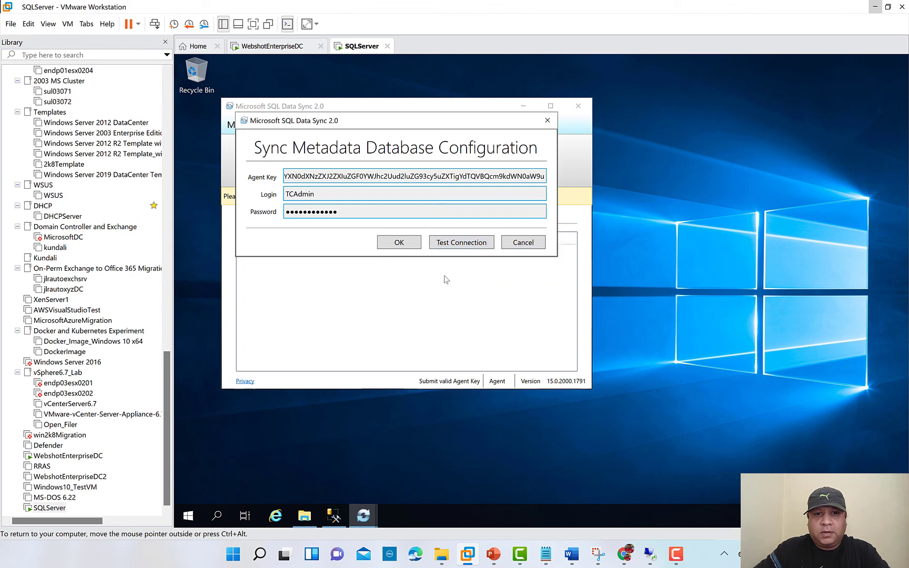
{"action": "left_click", "coordinate": [403, 246]}
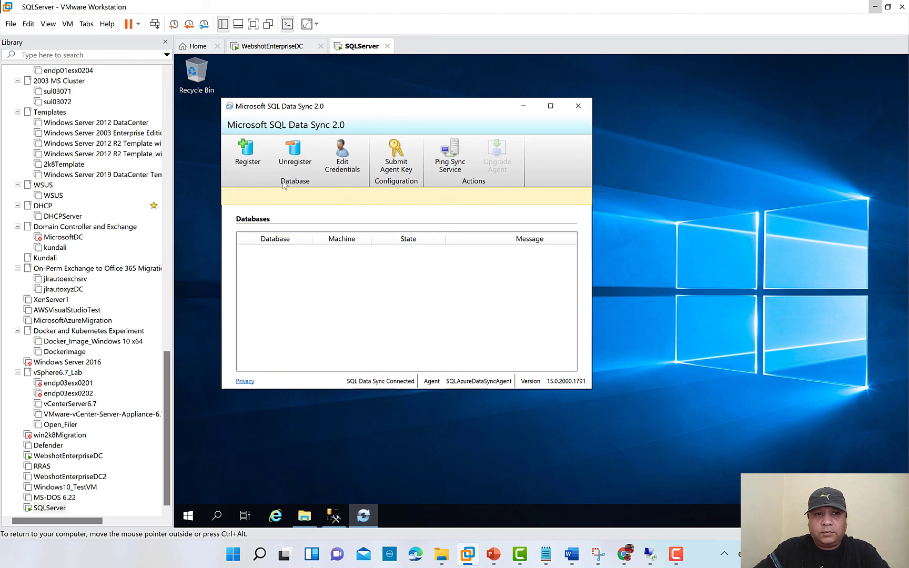
Step: Register the SAPProduction database on server SQLServer with Windows authentication, testing the connection before saving
{"action": "left_click", "coordinate": [244, 160]}
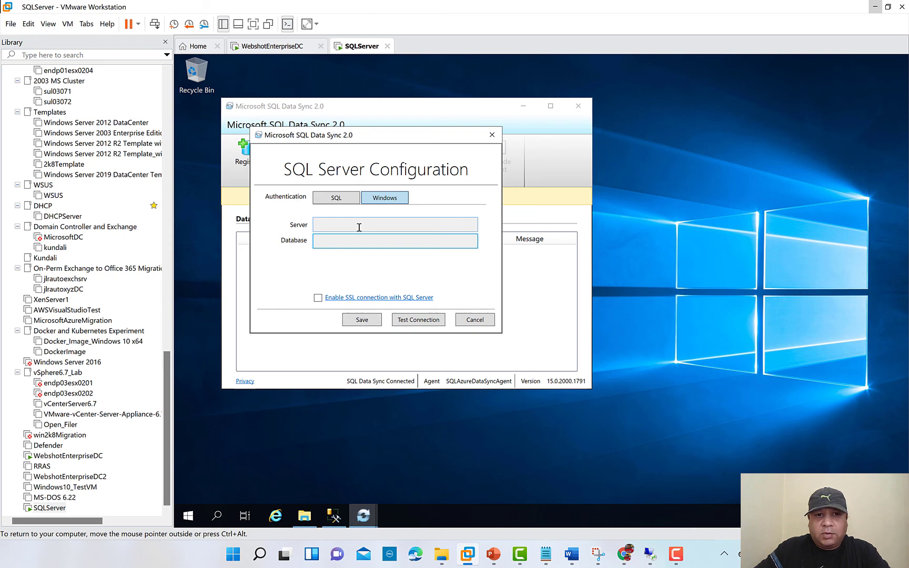
{"action": "left_click", "coordinate": [341, 226]}
{"action": "type", "text": "SQLServer"}
{"action": "key", "text": "Tab"}
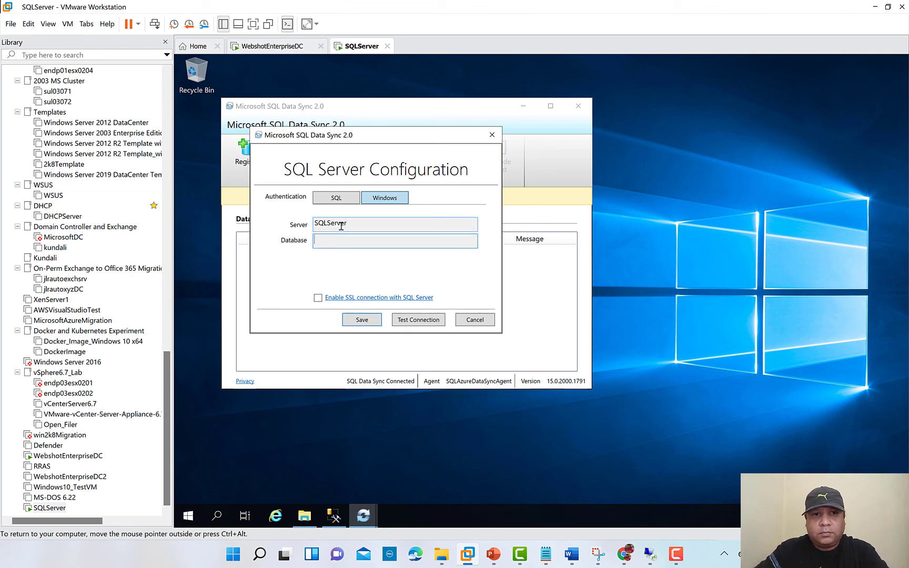
{"action": "type", "text": "SAPPr"}
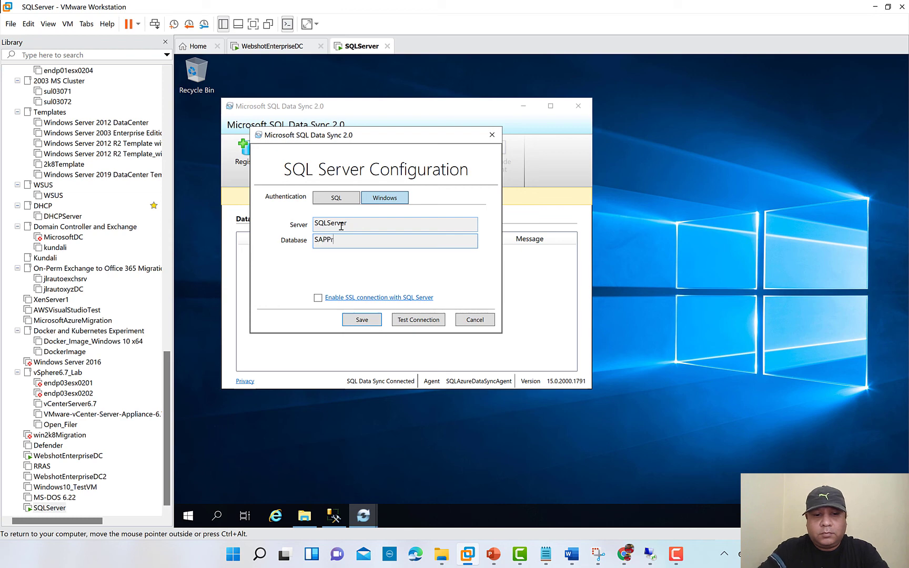
{"action": "type", "text": "oduction"}
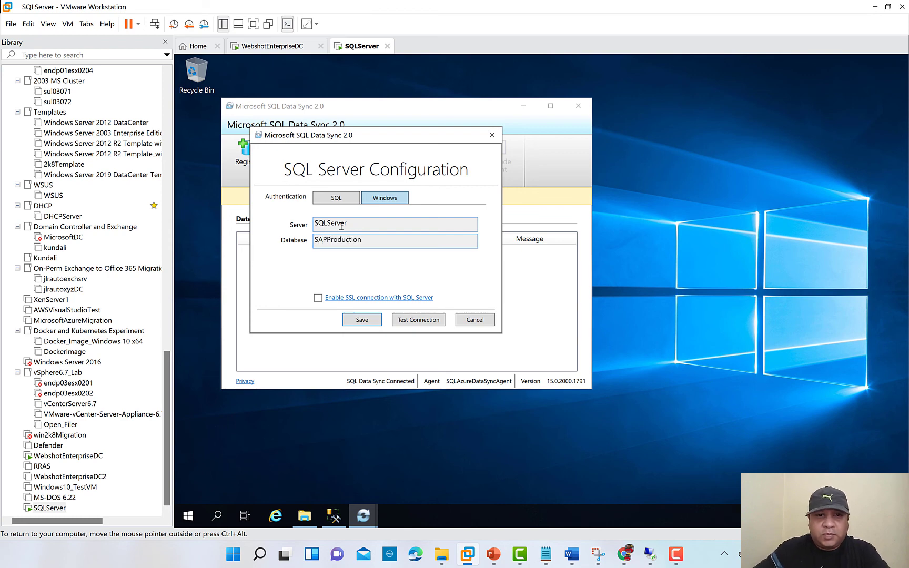
{"action": "left_click", "coordinate": [410, 323]}
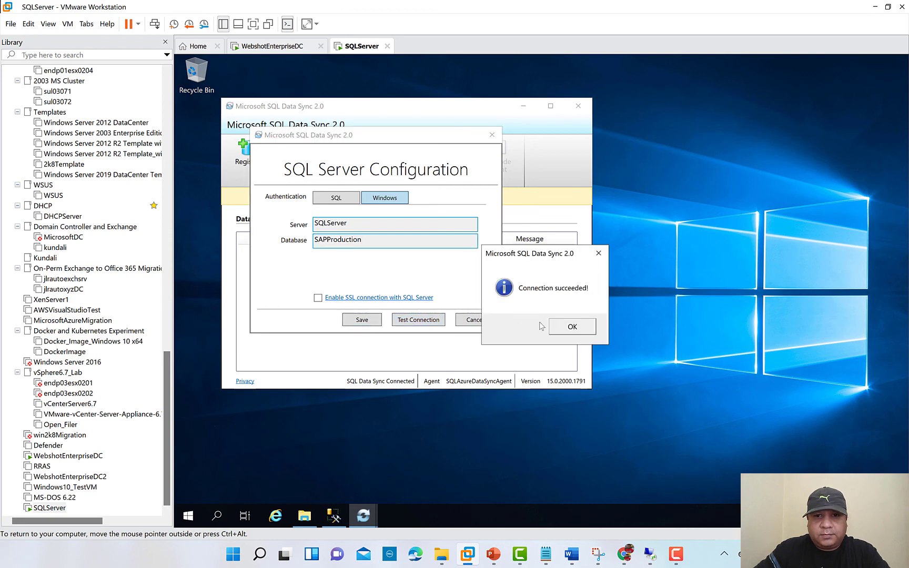
{"action": "left_click", "coordinate": [568, 328]}
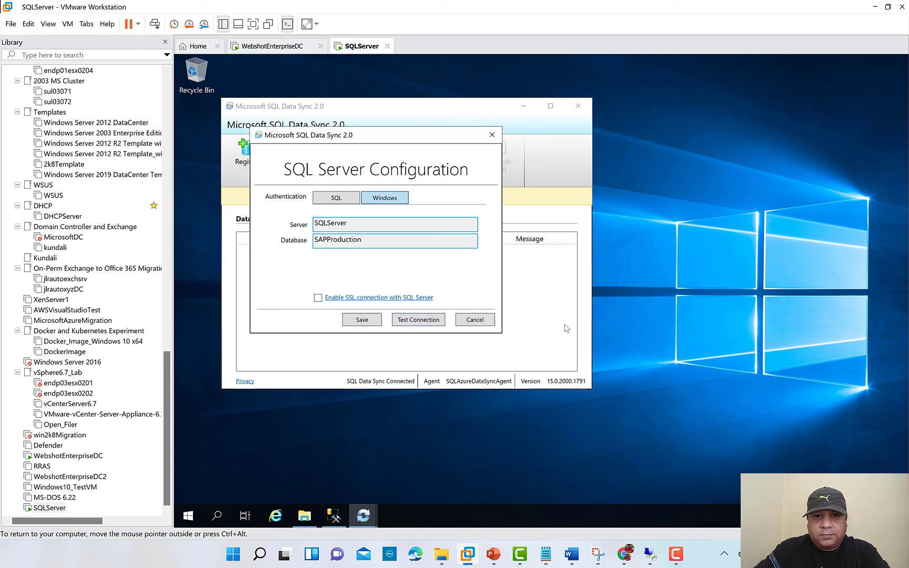
{"action": "left_click", "coordinate": [363, 322]}
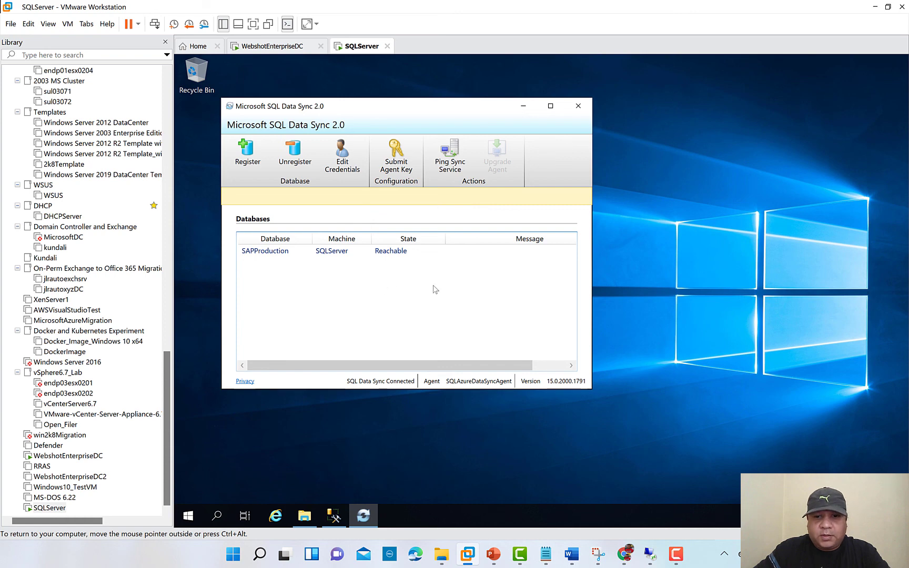
Step: In the Azure portal's on-premises configuration, define the sync member SyncMember with database SQLServer/SAPProduction and sync direction From the Hub
{"action": "left_click", "coordinate": [624, 554]}
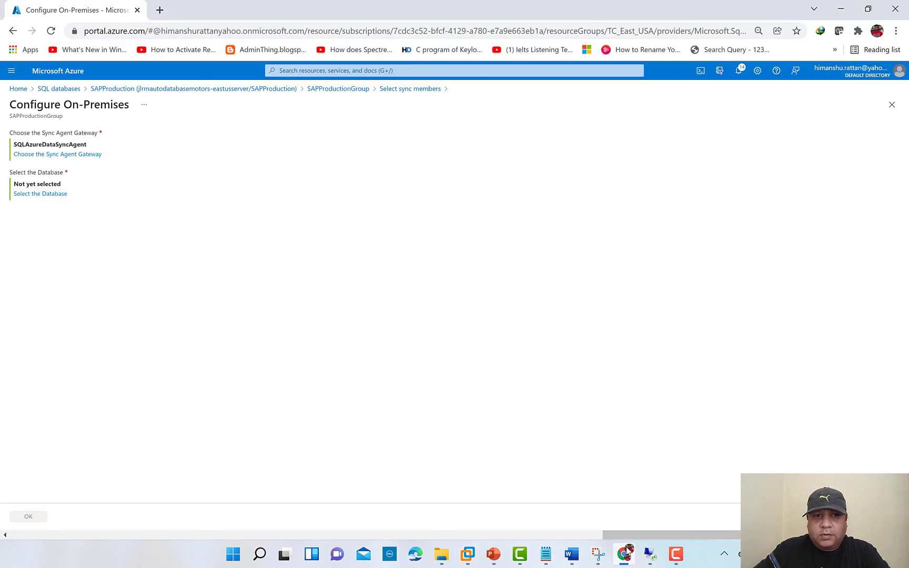
{"action": "left_click", "coordinate": [57, 194]}
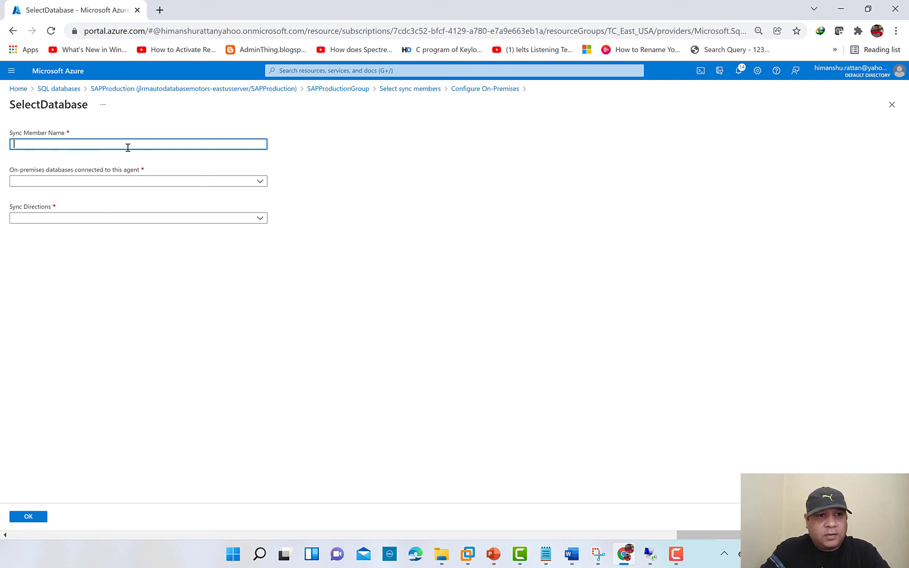
{"action": "type", "text": "Sync"}
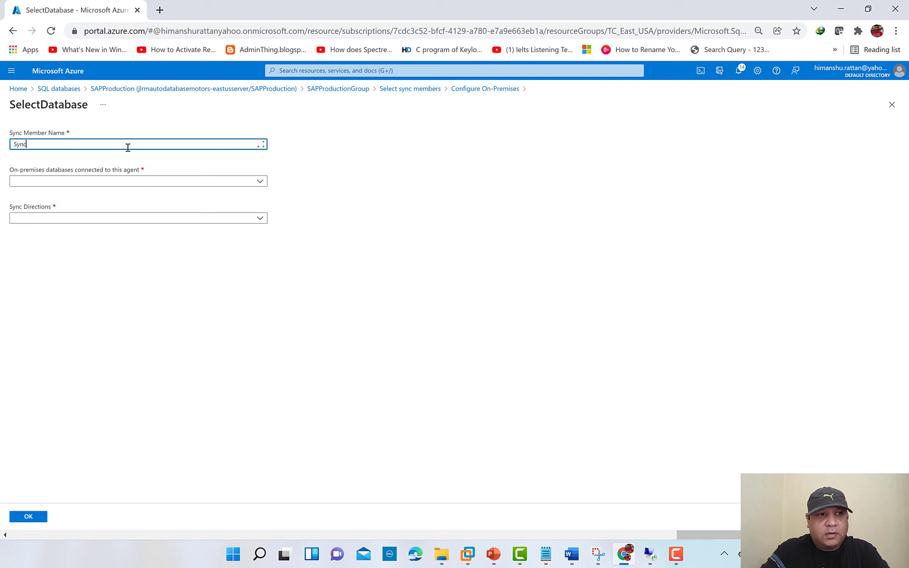
{"action": "type", "text": "Member"}
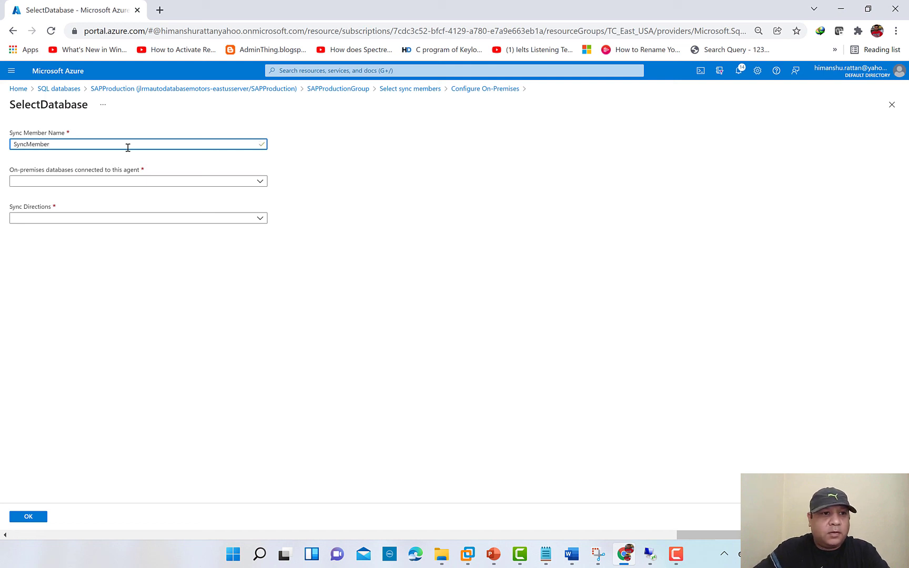
{"action": "left_click", "coordinate": [135, 182]}
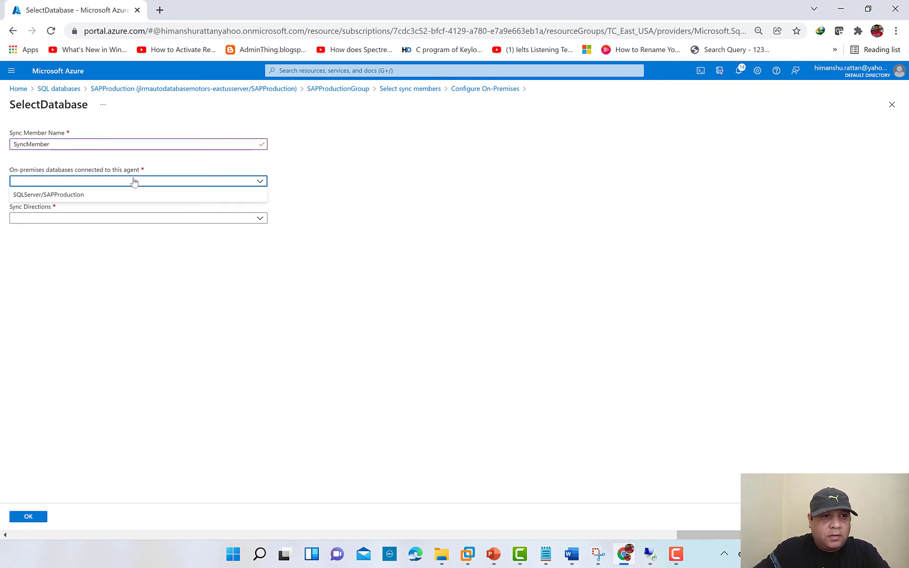
{"action": "left_click", "coordinate": [101, 195]}
{"action": "left_click", "coordinate": [88, 220]}
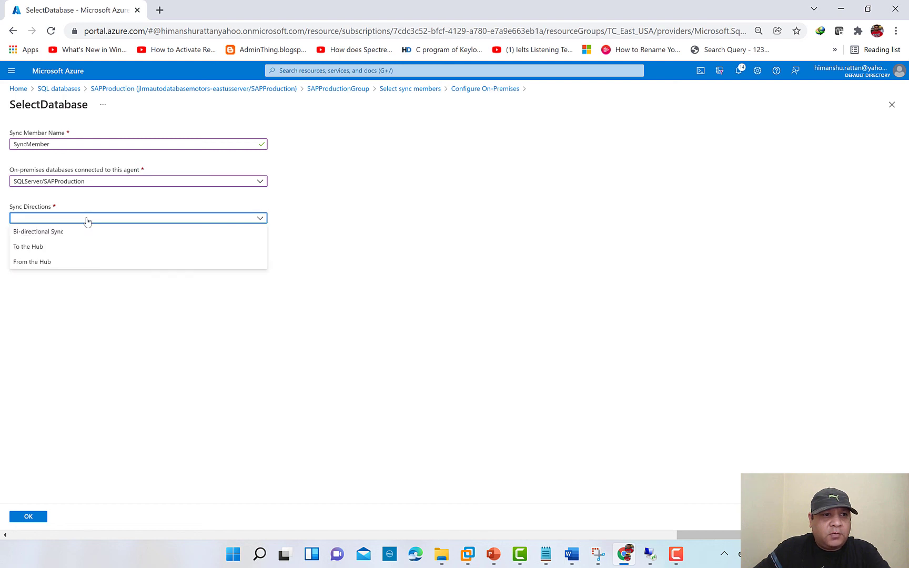
{"action": "left_click", "coordinate": [70, 262]}
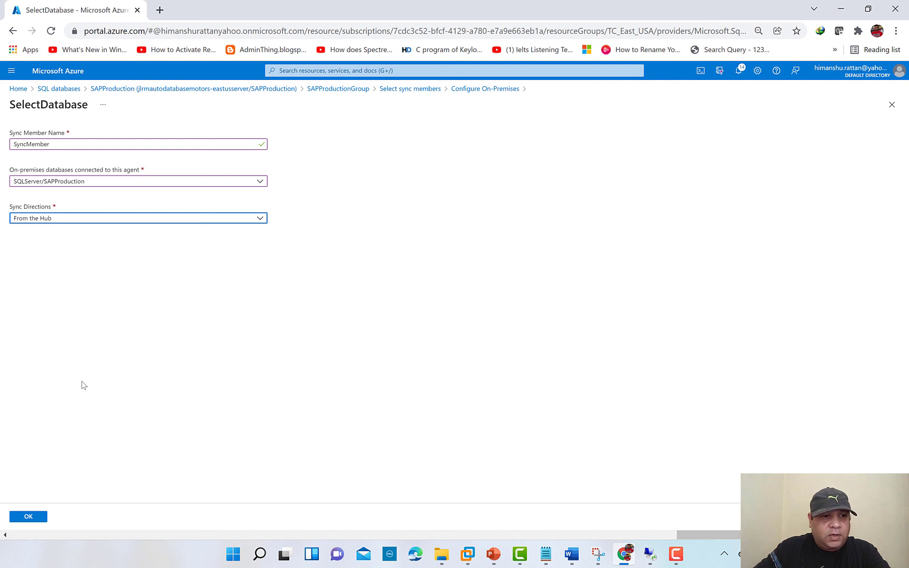
Step: Confirm the database selection and on-premises configuration, and accept the sync members of SAPProductionGroup
{"action": "left_click", "coordinate": [37, 518]}
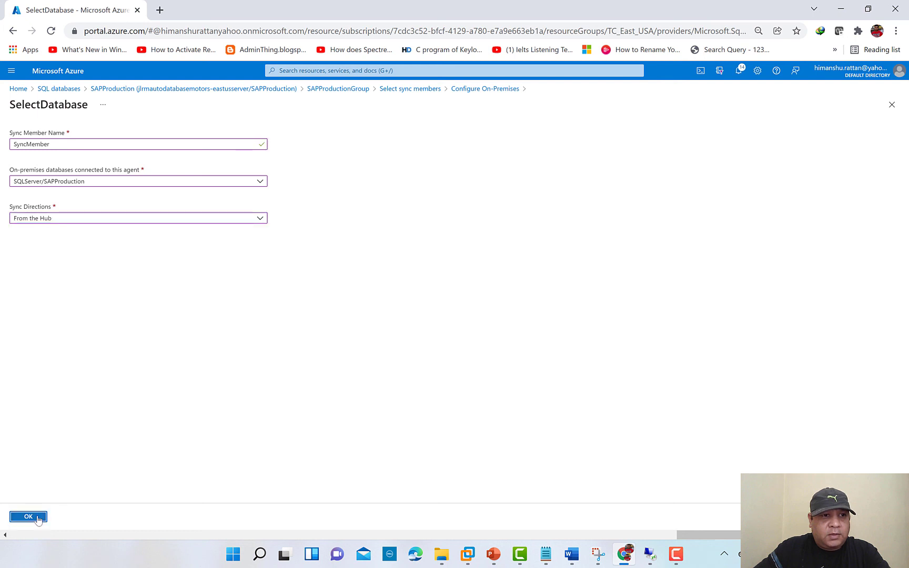
{"action": "left_click", "coordinate": [38, 519]}
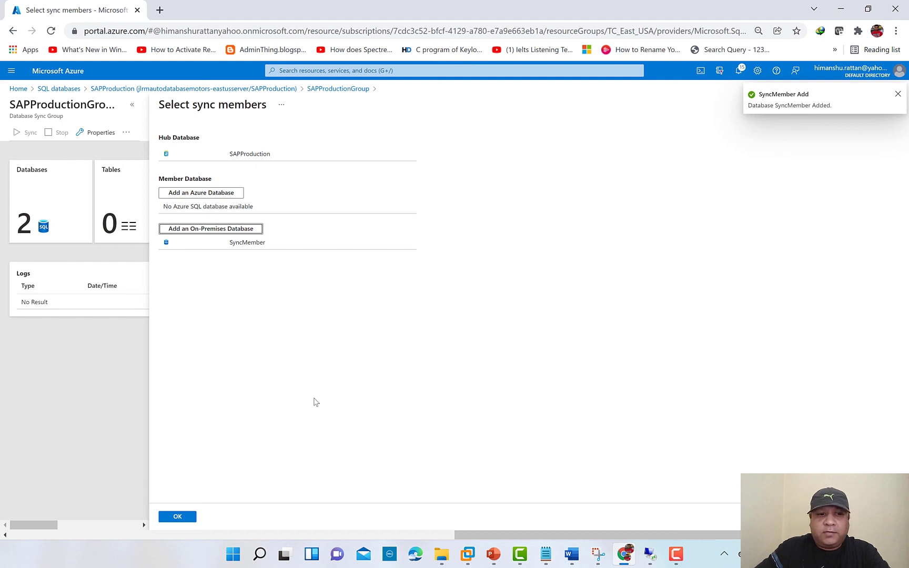
{"action": "left_click", "coordinate": [185, 516]}
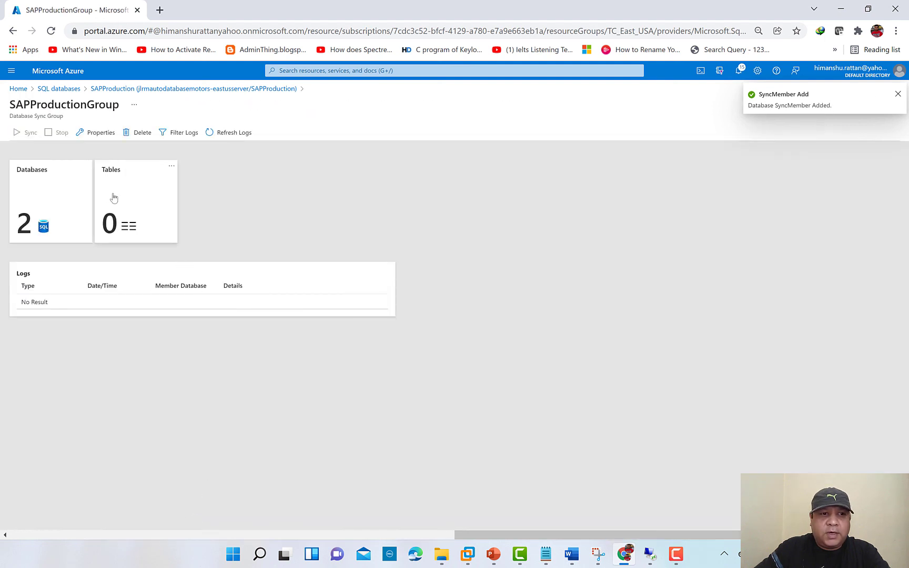
Step: Select the dbo.students table with all its fields from the SyncMember database for syncing and save the selection
{"action": "left_click", "coordinate": [132, 196]}
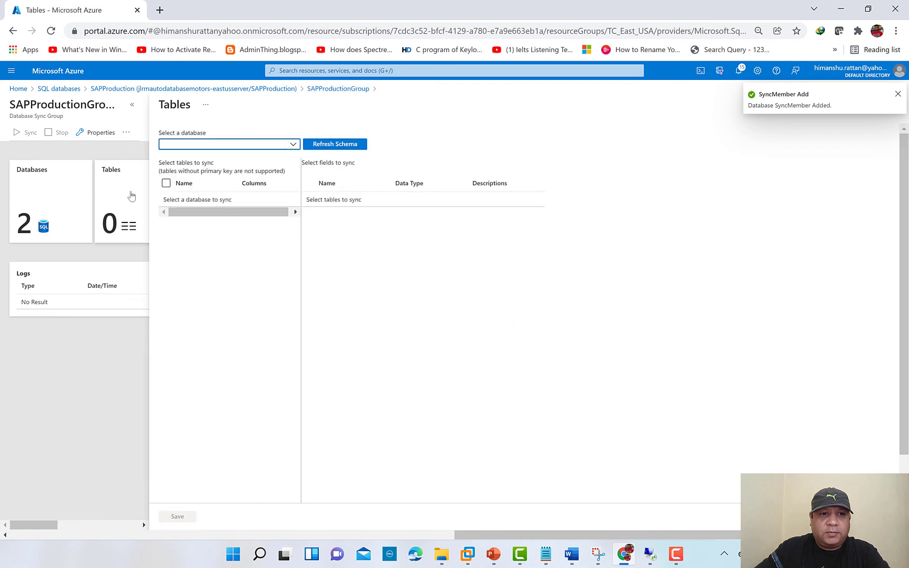
{"action": "left_click", "coordinate": [294, 144]}
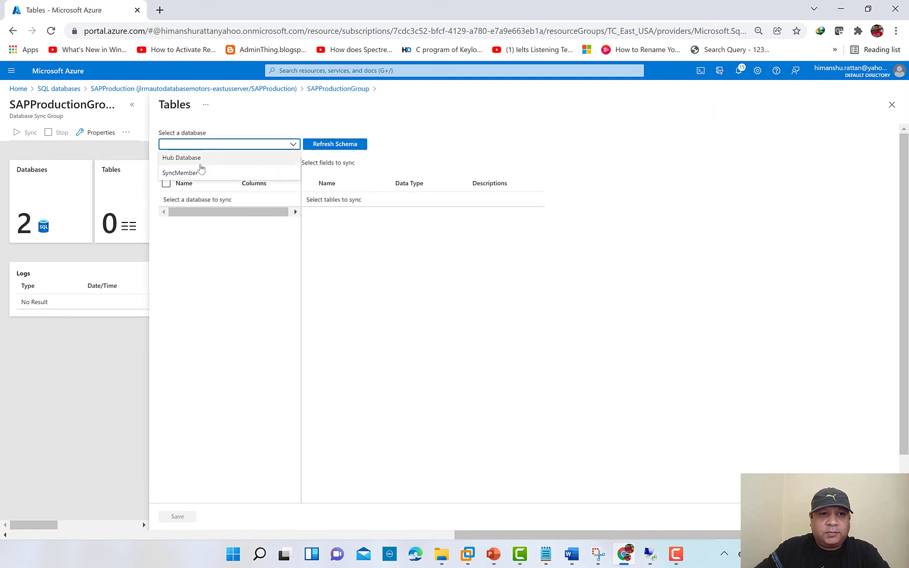
{"action": "left_click", "coordinate": [204, 159]}
{"action": "left_click", "coordinate": [201, 174]}
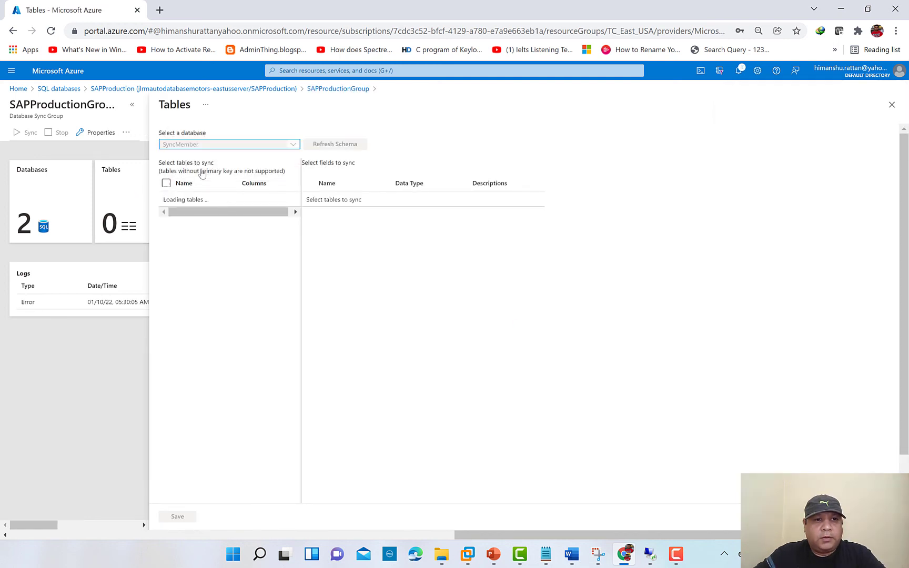
{"action": "left_click", "coordinate": [165, 199]}
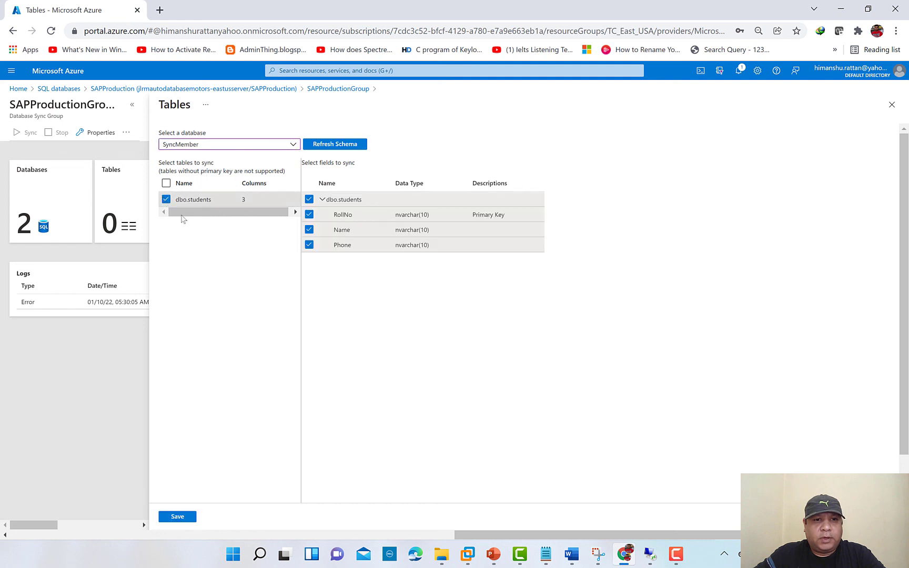
{"action": "left_click", "coordinate": [187, 518]}
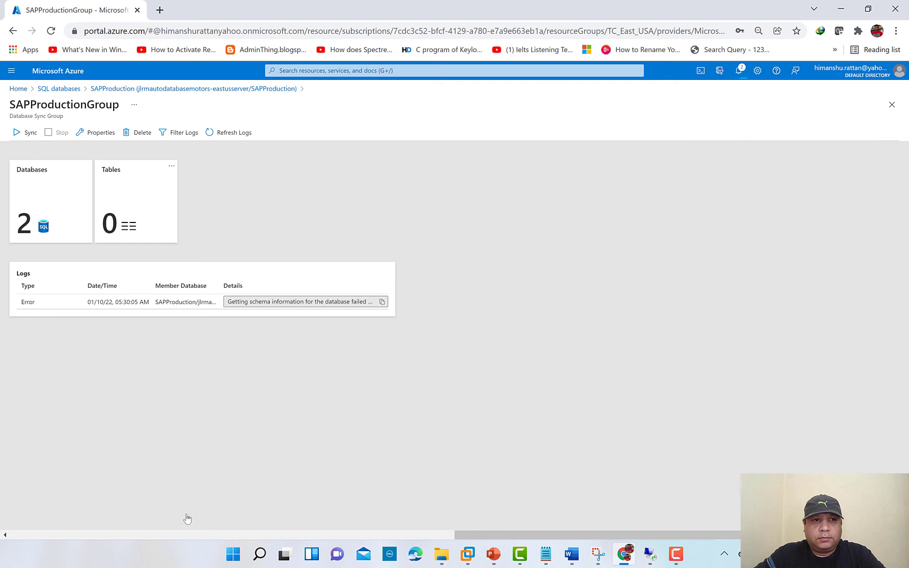
Step: Review the hub database's connection settings in SAPProductionGroup's sync members, close them without changes, and refresh the sync logs
{"action": "left_click", "coordinate": [69, 222]}
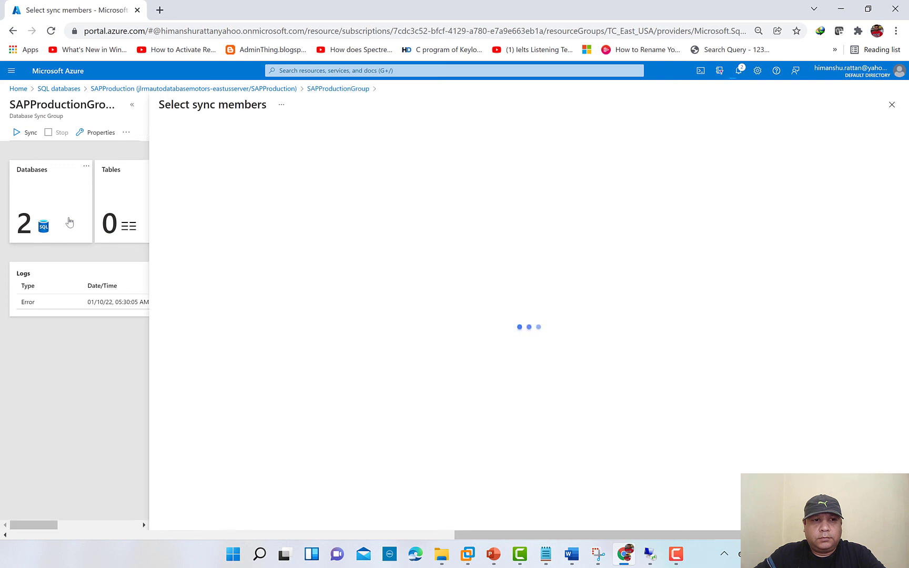
{"action": "left_click", "coordinate": [225, 153]}
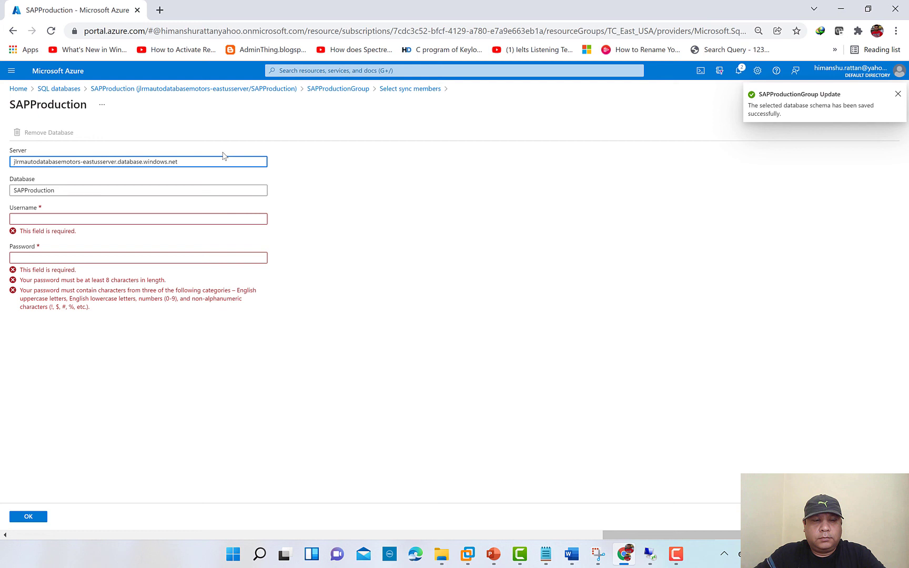
{"action": "left_click", "coordinate": [183, 193]}
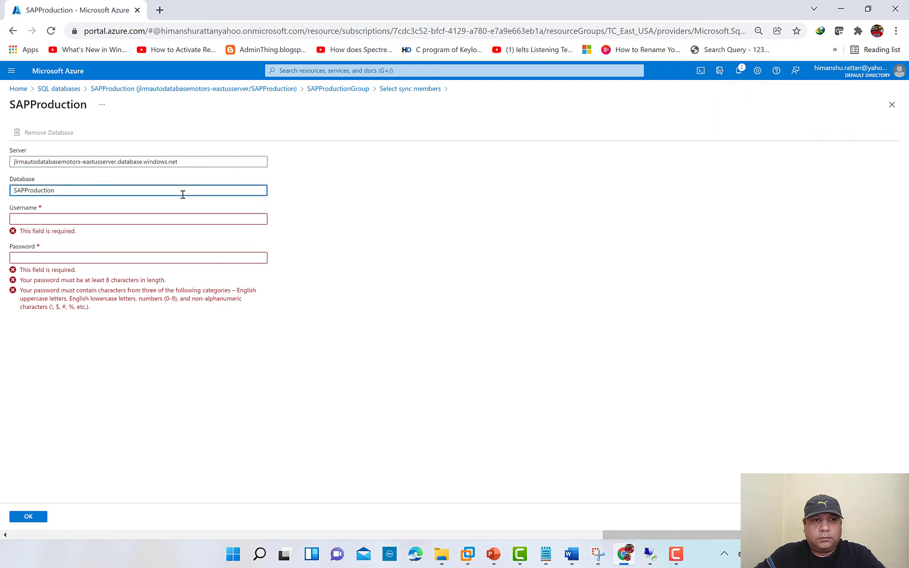
{"action": "left_click", "coordinate": [891, 105]}
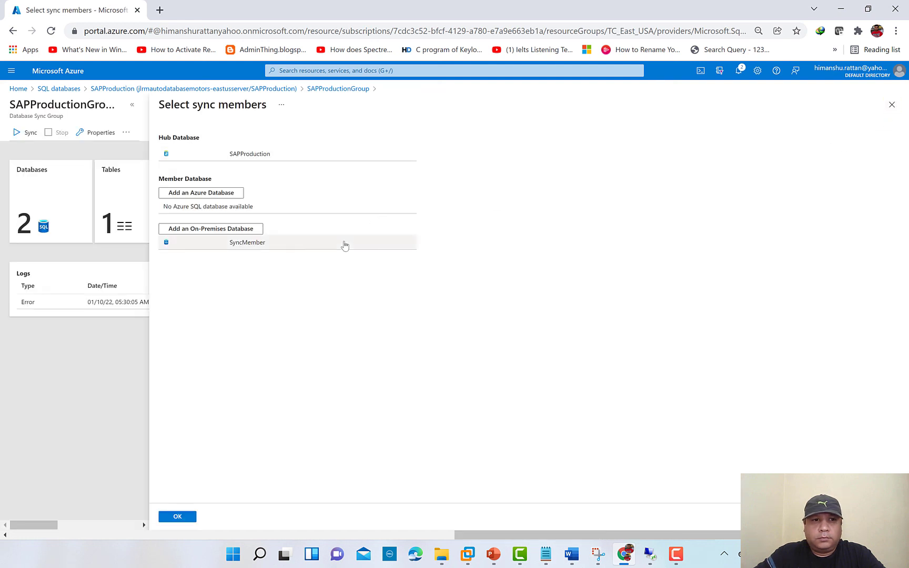
{"action": "left_click", "coordinate": [182, 519]}
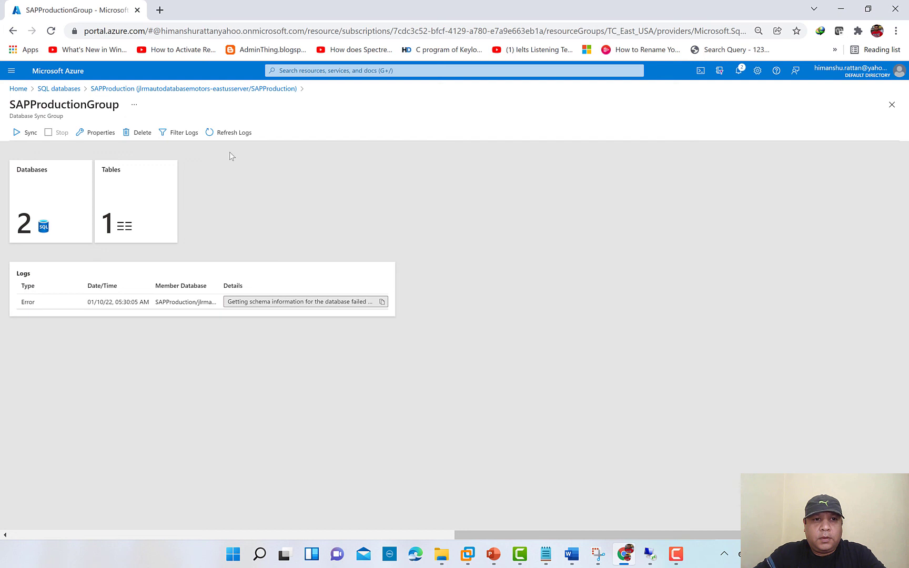
{"action": "left_click", "coordinate": [243, 135]}
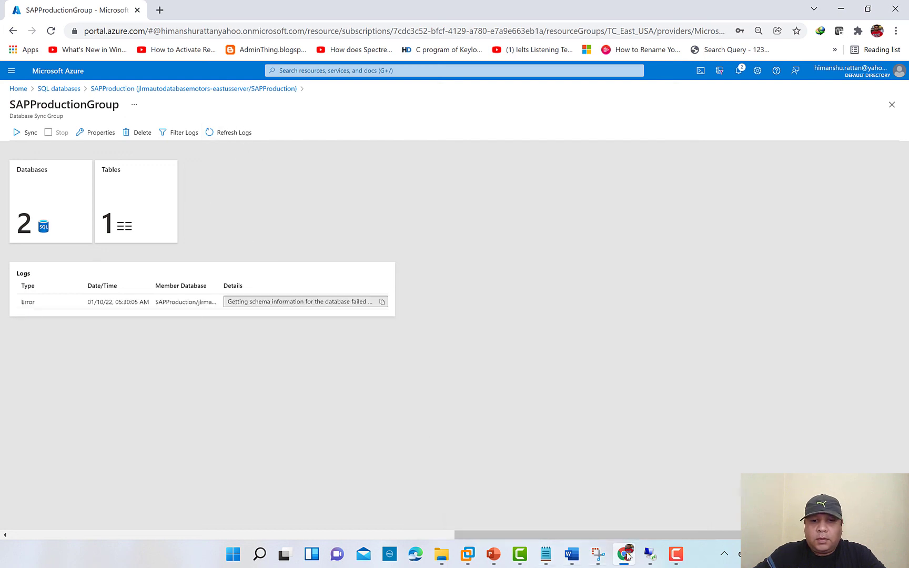
Step: In SQL Server Management Studio on the Azure VM, run the INSERT for RollNo 3 and query all rows of students
{"action": "left_click", "coordinate": [647, 554]}
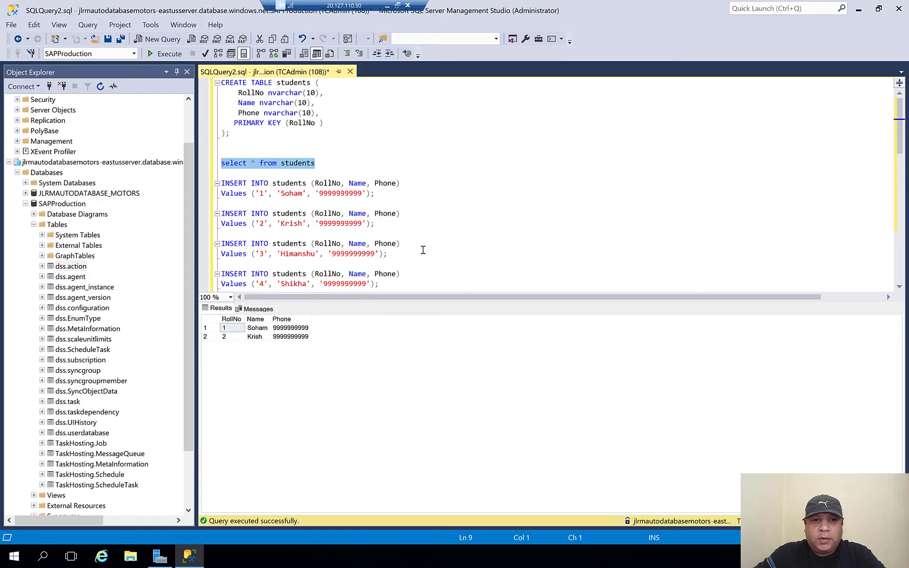
{"action": "left_click_drag", "start_coordinate": [384, 254], "coordinate": [198, 245]}
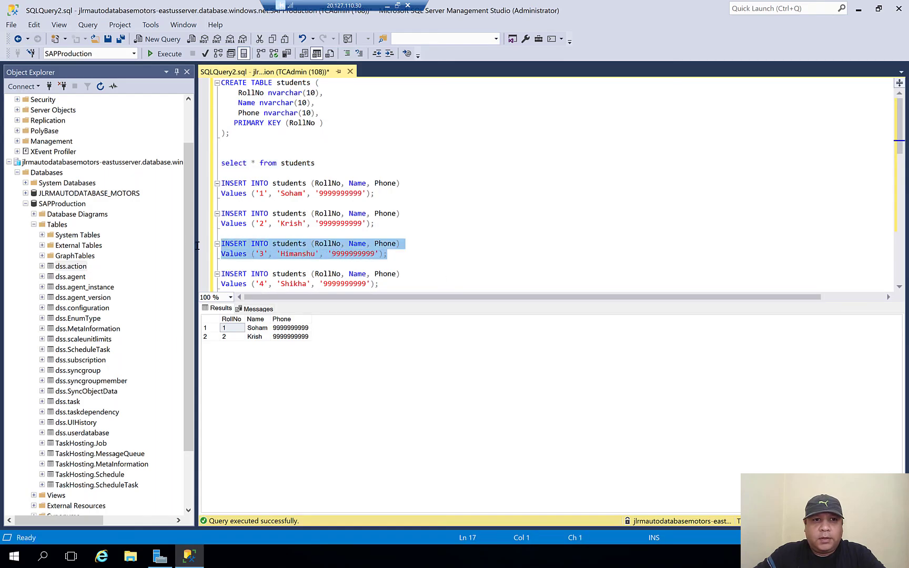
{"action": "left_click", "coordinate": [165, 55]}
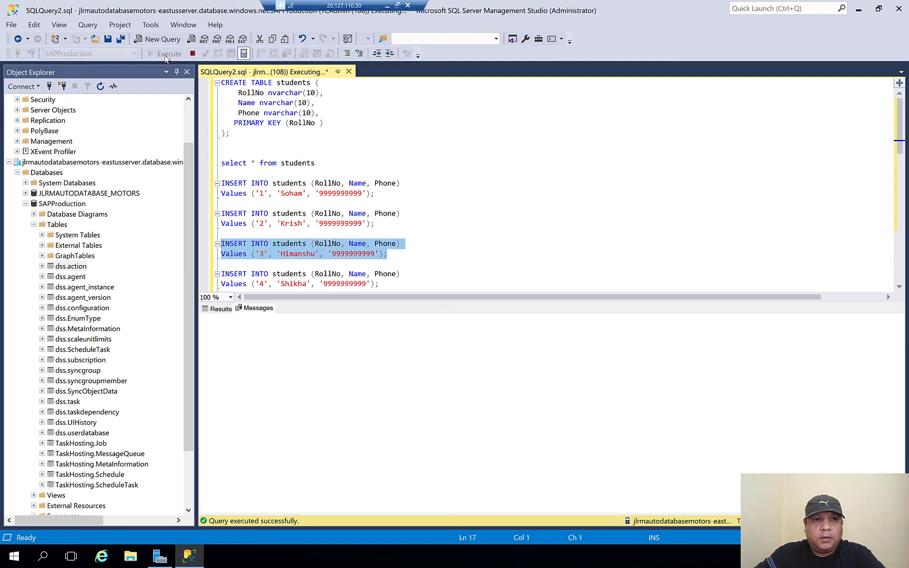
{"action": "left_click_drag", "start_coordinate": [318, 163], "coordinate": [213, 163]}
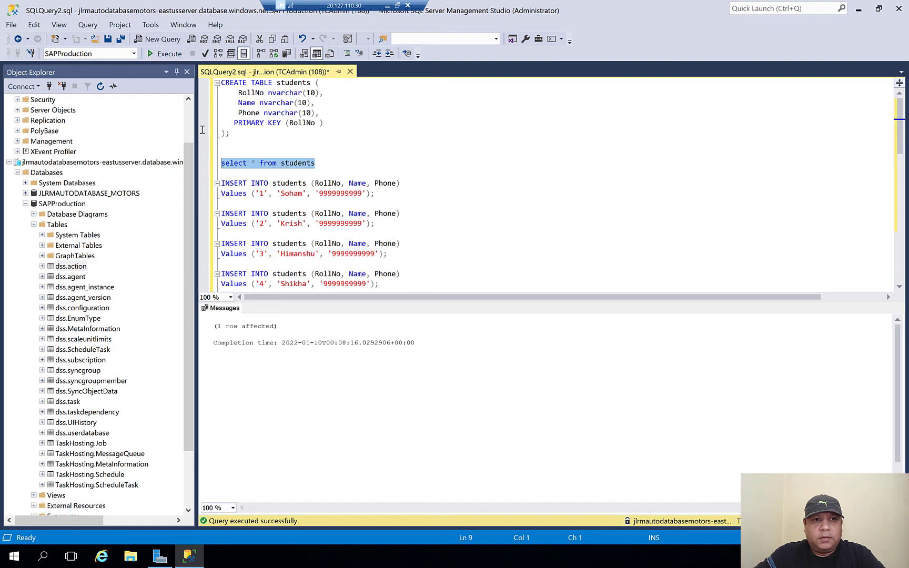
{"action": "left_click", "coordinate": [177, 55]}
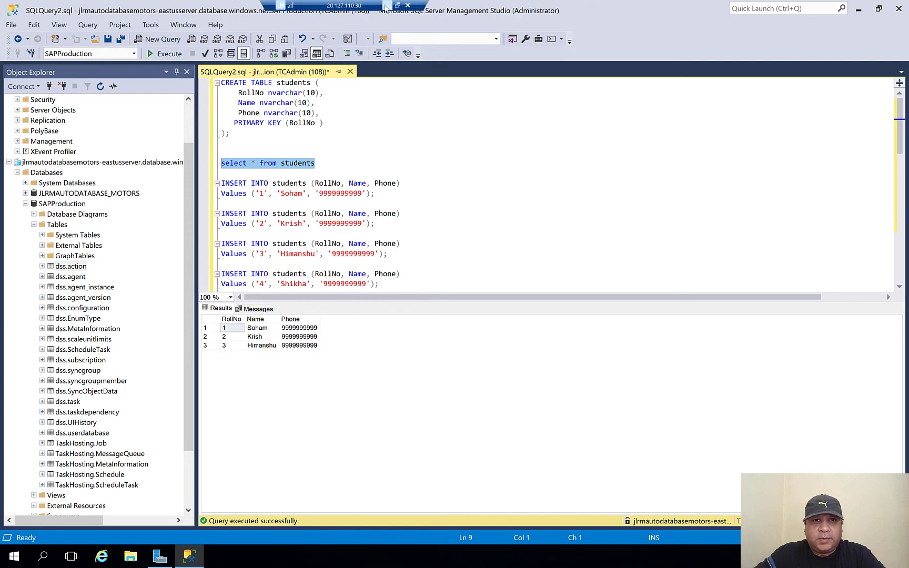
{"action": "key", "text": "F5"}
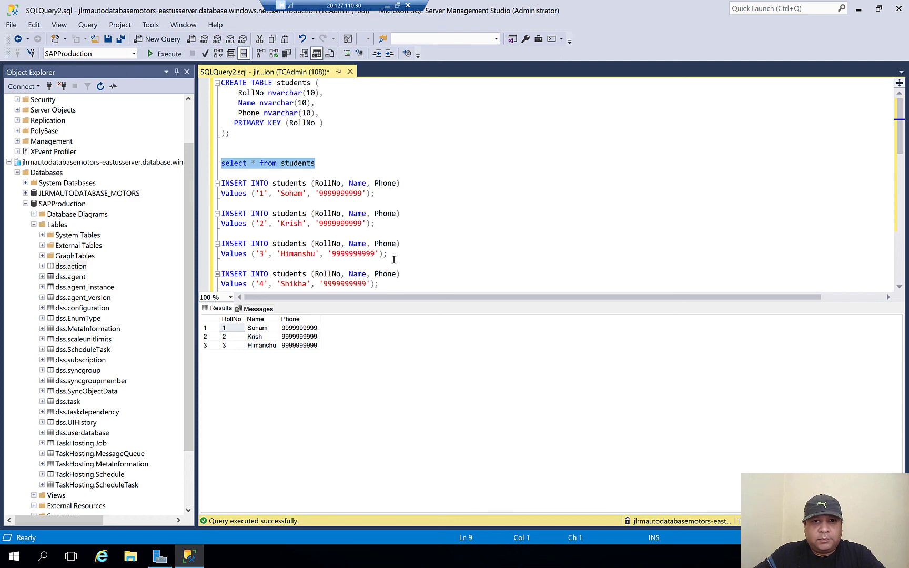
Step: Run the INSERT statement for the student with RollNo 4 and query the students table again
{"action": "left_click_drag", "start_coordinate": [392, 283], "coordinate": [220, 277]}
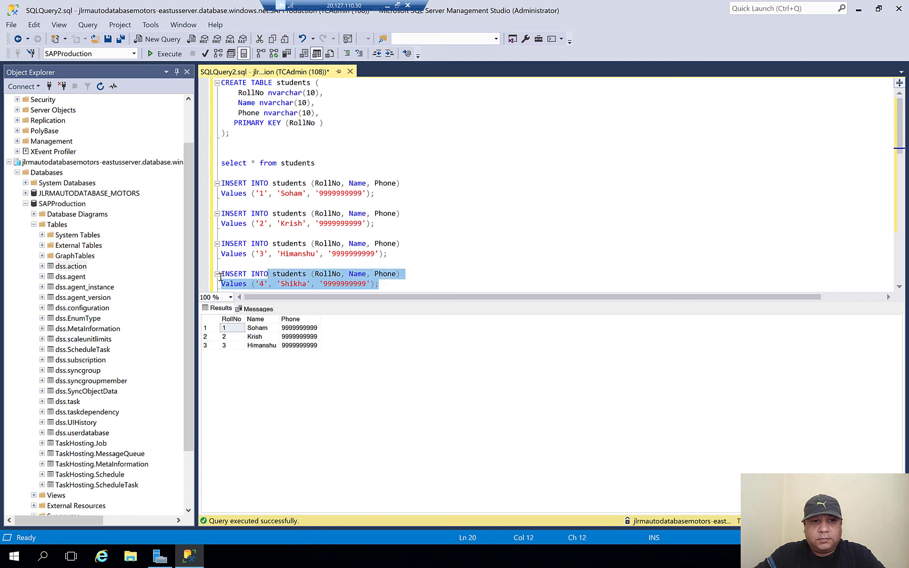
{"action": "left_click", "coordinate": [170, 57]}
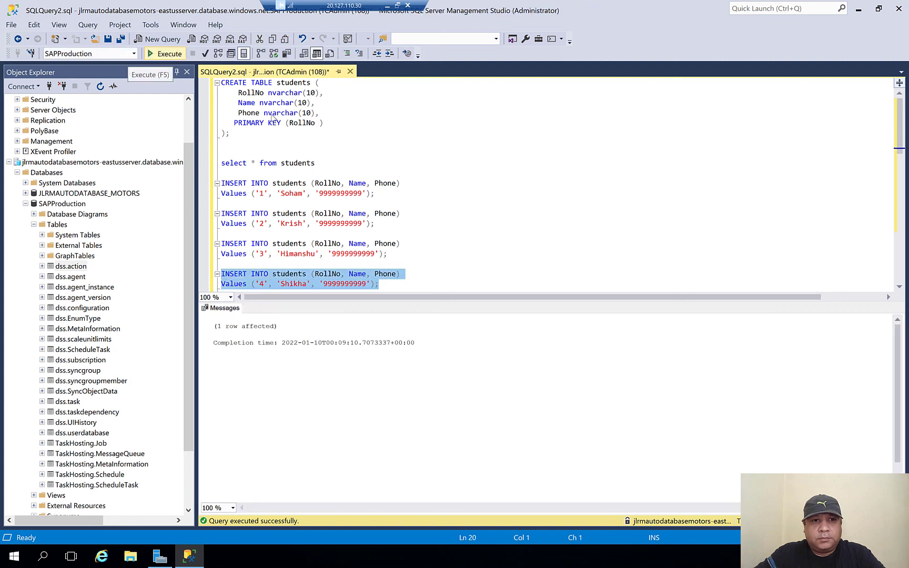
{"action": "left_click_drag", "start_coordinate": [315, 164], "coordinate": [220, 163]}
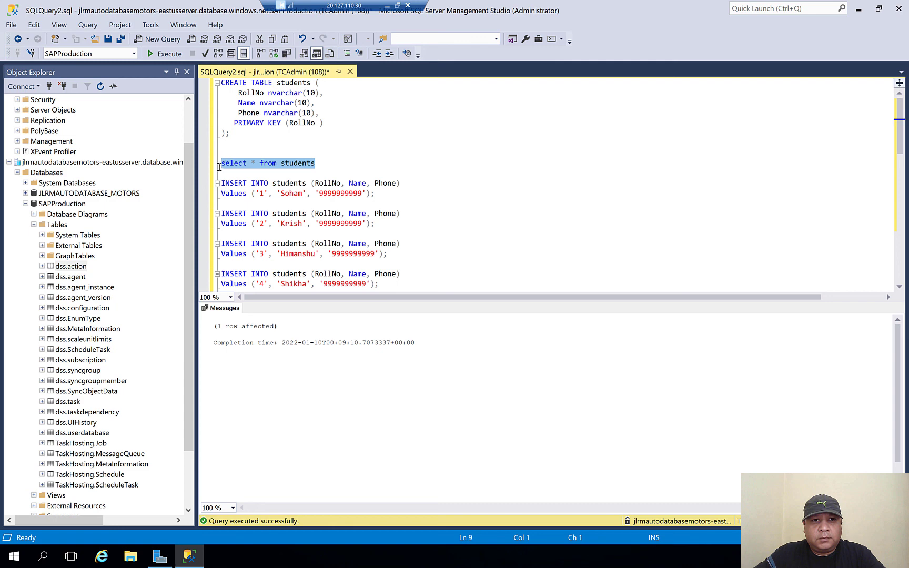
{"action": "left_click", "coordinate": [170, 53]}
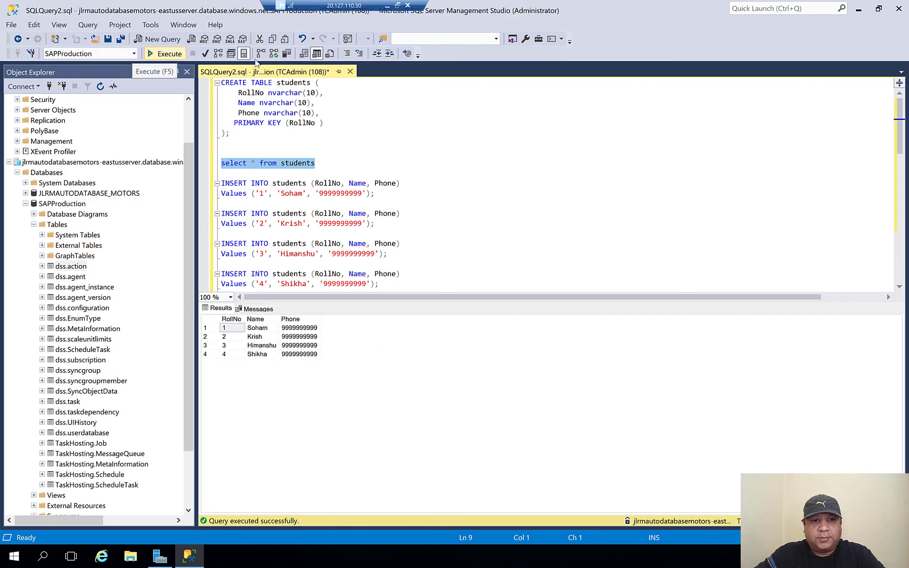
Step: Switch to the SQLServer virtual machine in VMware Workstation and run select * from students on the on-premises SAPProduction database
{"action": "left_click", "coordinate": [388, 5]}
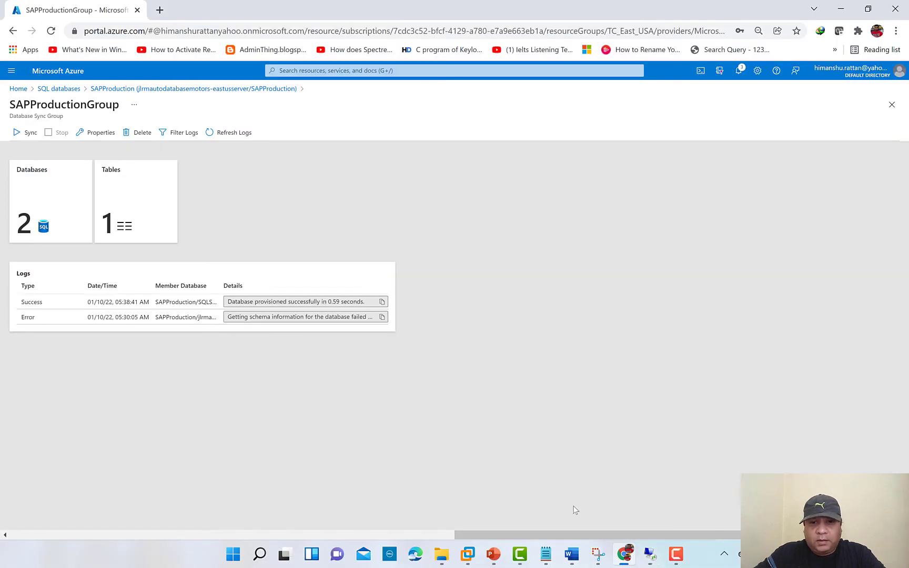
{"action": "mouse_move", "coordinate": [467, 561]}
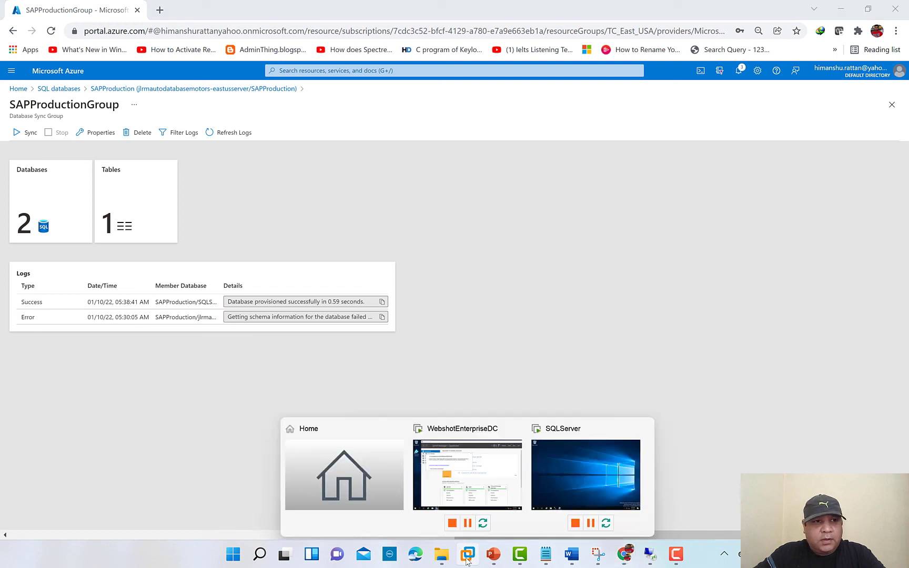
{"action": "left_click", "coordinate": [471, 506]}
{"action": "left_click", "coordinate": [471, 506]}
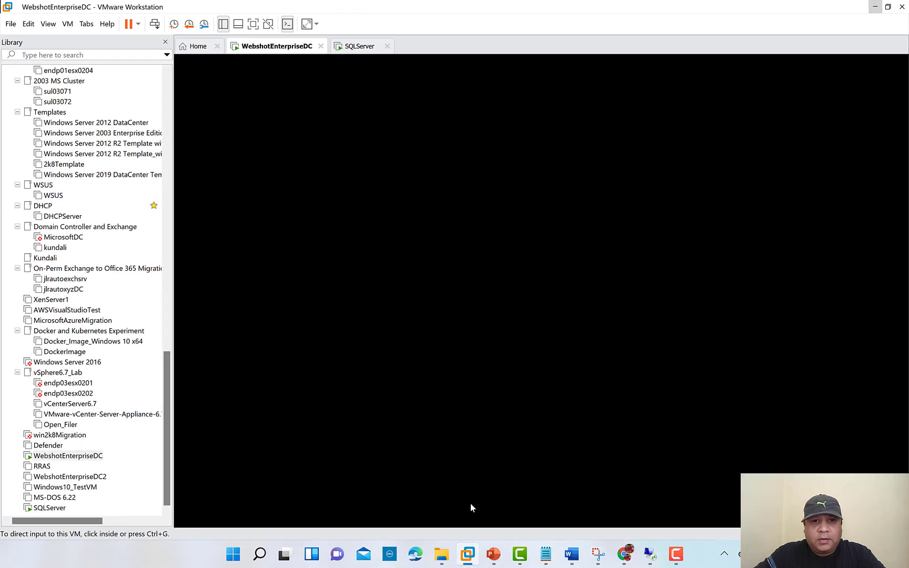
{"action": "left_click", "coordinate": [361, 48]}
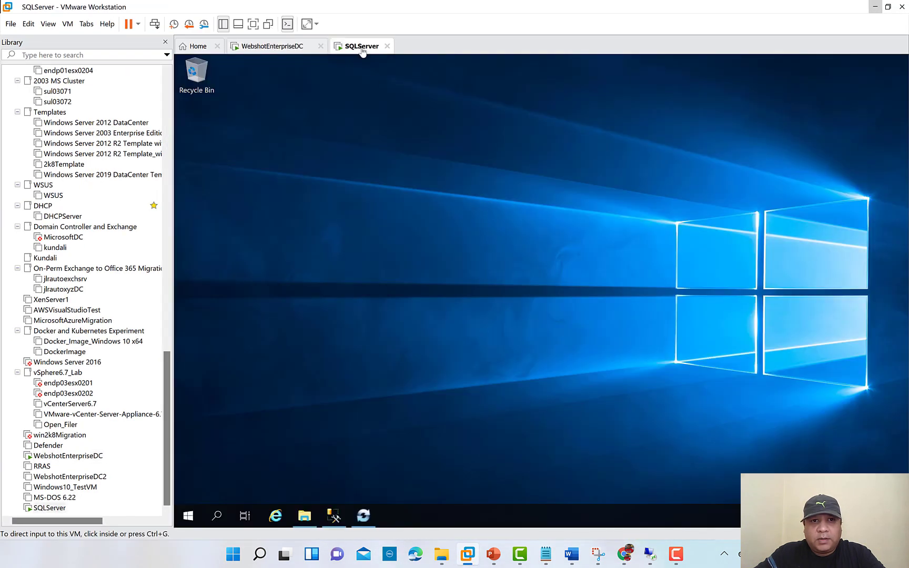
{"action": "left_click", "coordinate": [340, 520]}
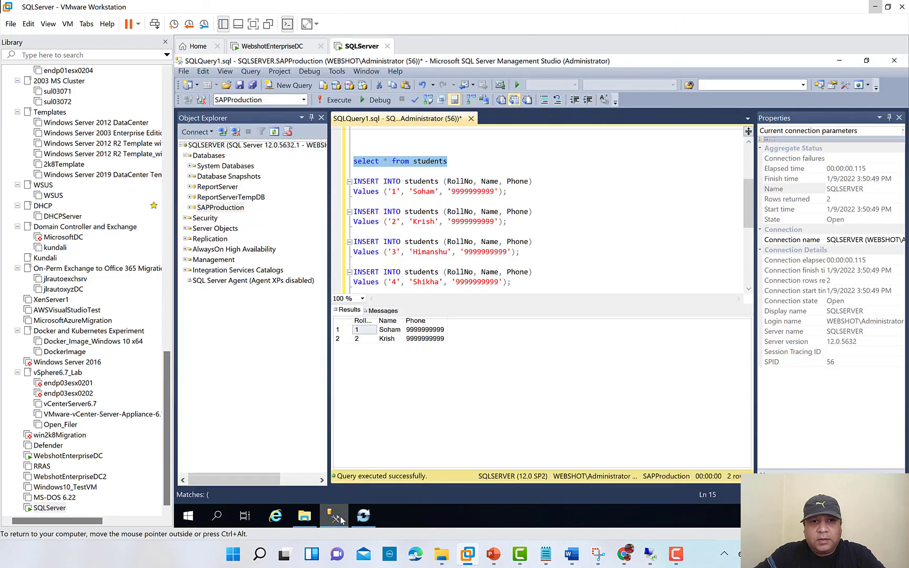
{"action": "left_click", "coordinate": [337, 103]}
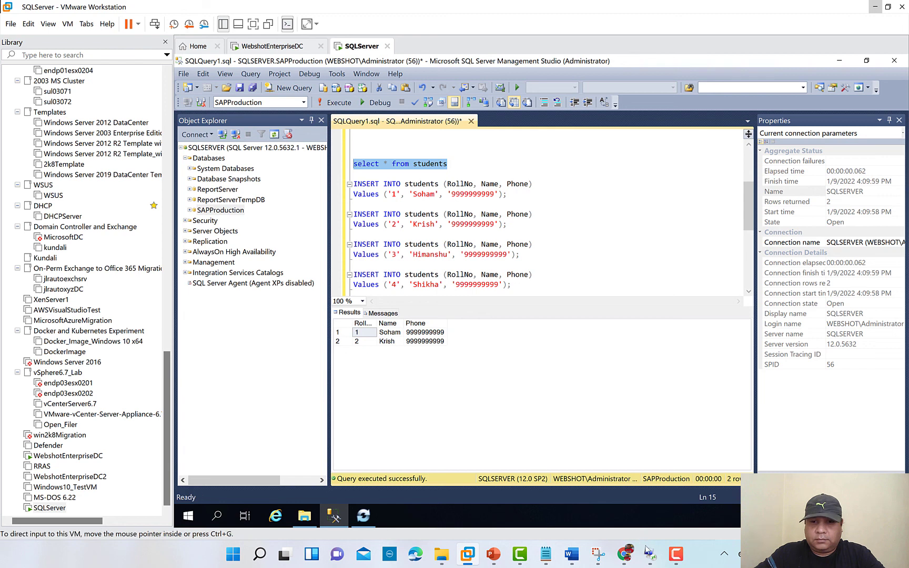
Step: Return to SAPProductionGroup in the Azure portal, refresh the logs, and read and copy the newest error's details
{"action": "mouse_move", "coordinate": [651, 554]}
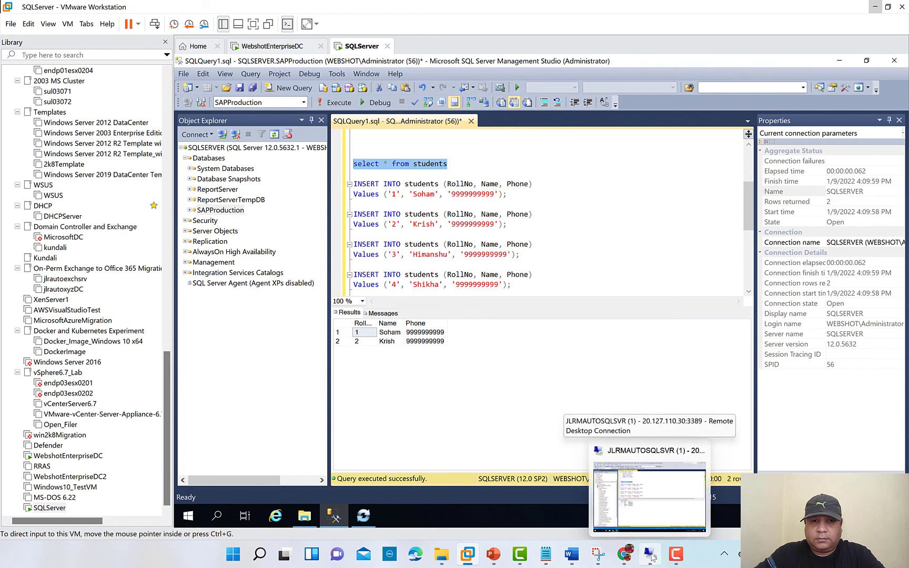
{"action": "left_click", "coordinate": [625, 554]}
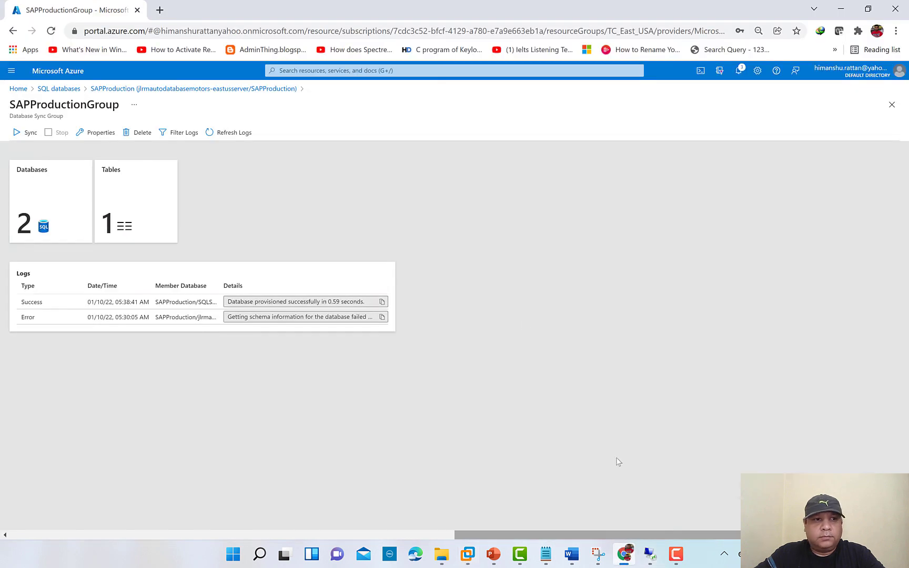
{"action": "left_click", "coordinate": [222, 136]}
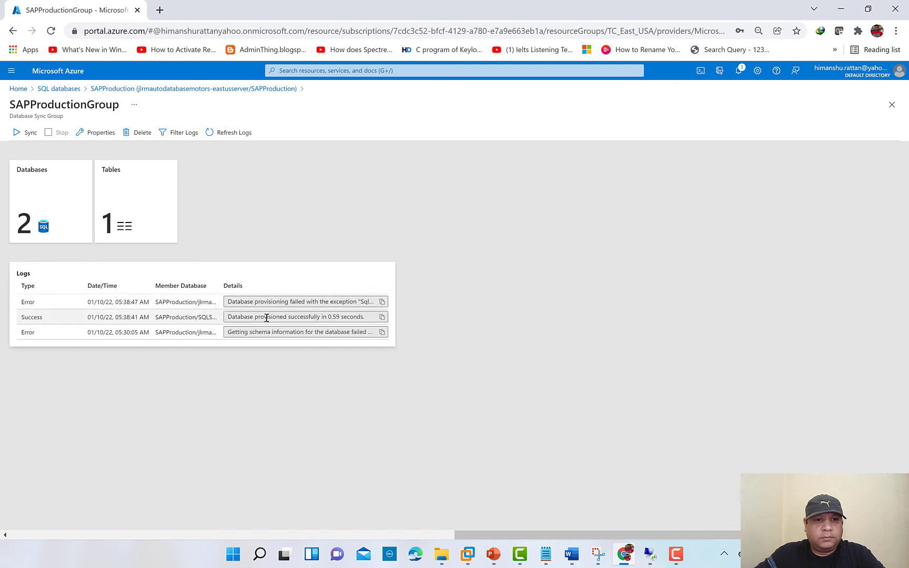
{"action": "left_click", "coordinate": [276, 304]}
{"action": "left_click_drag", "start_coordinate": [276, 305], "coordinate": [371, 303]}
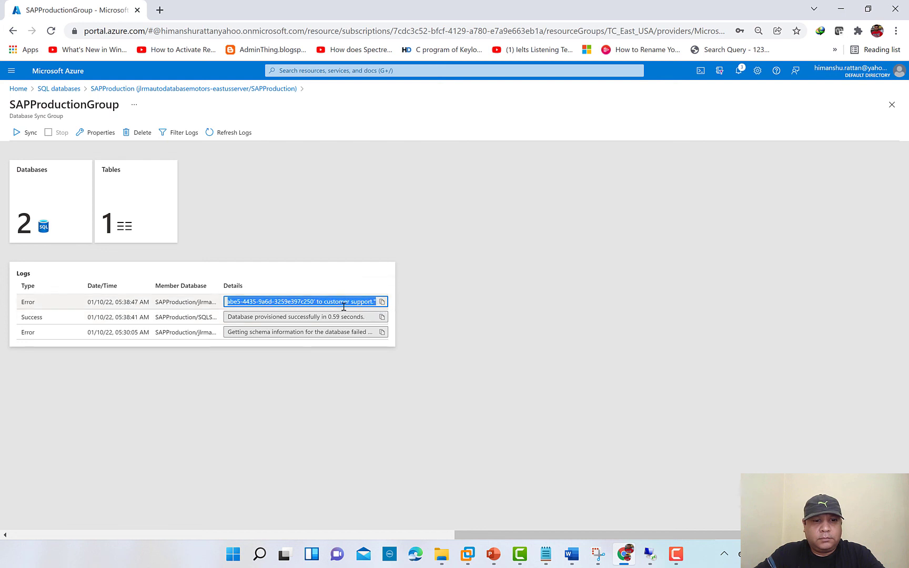
{"action": "left_click", "coordinate": [382, 302]}
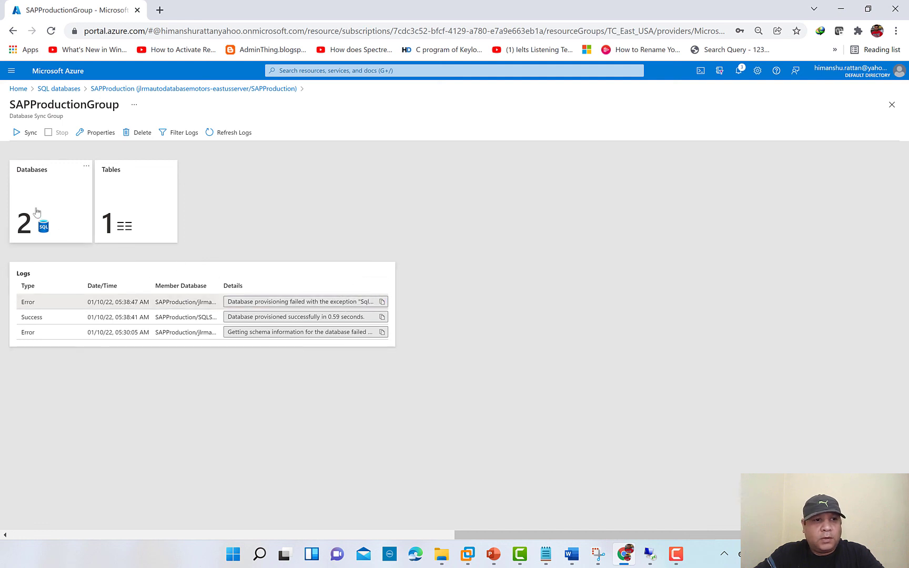
Step: Enter username TCAdmin and the account password for the SAPProduction hub database, save them, and accept the sync members
{"action": "left_click", "coordinate": [36, 212]}
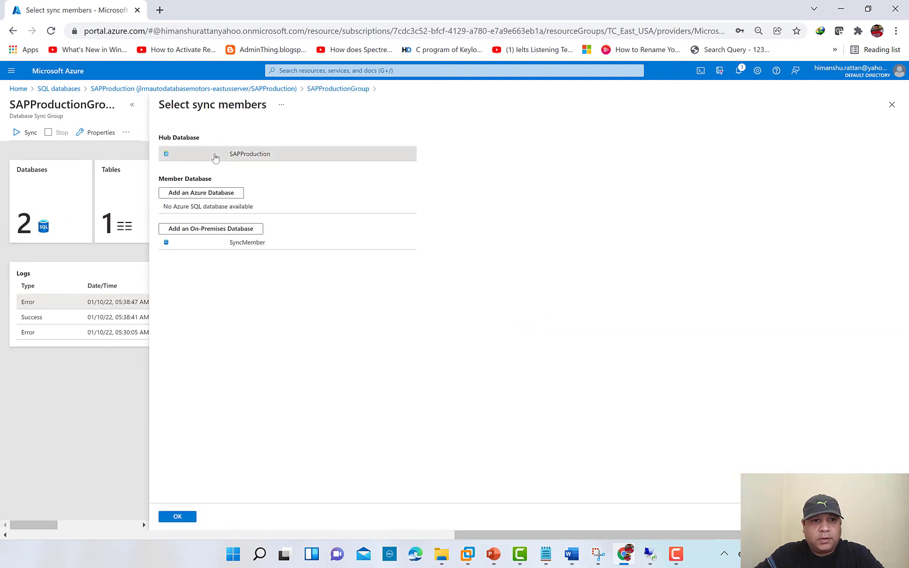
{"action": "left_click", "coordinate": [215, 155]}
{"action": "left_click", "coordinate": [62, 216]}
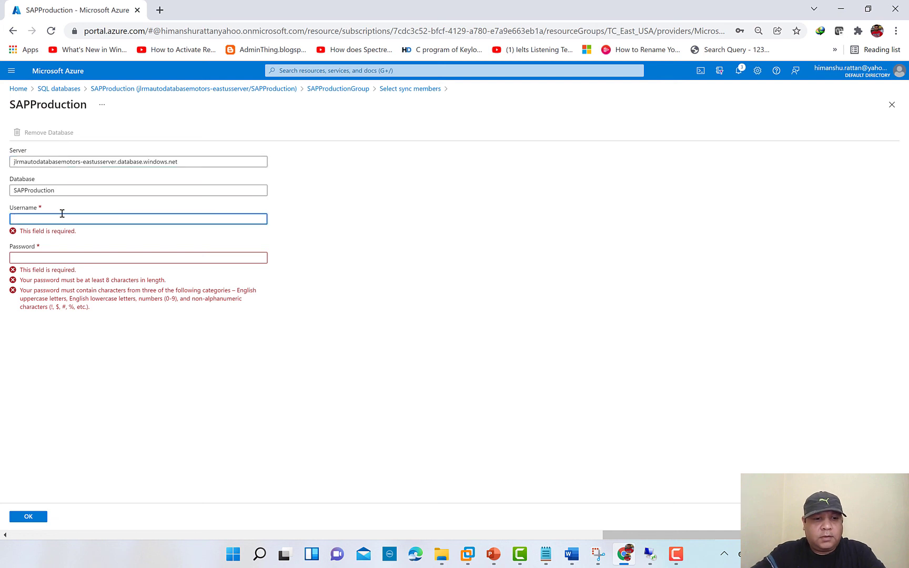
{"action": "type", "text": "TCAdmin"}
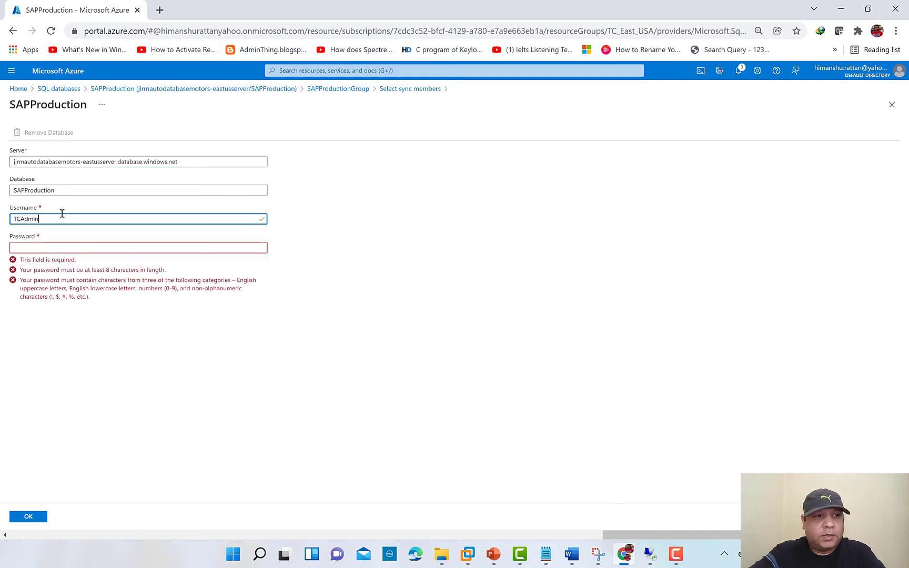
{"action": "key", "text": "Tab"}
{"action": "type", "text": "•••••••"}
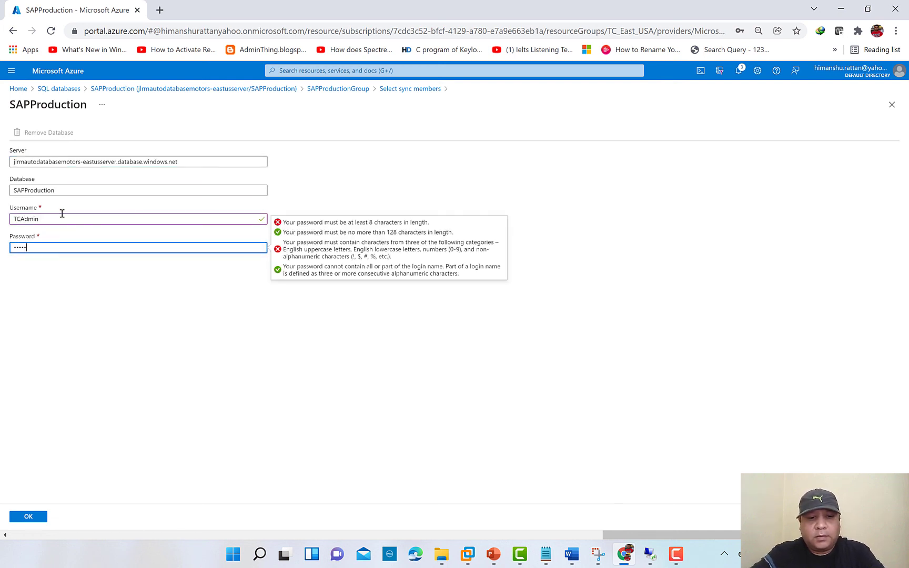
{"action": "type", "text": "•••"}
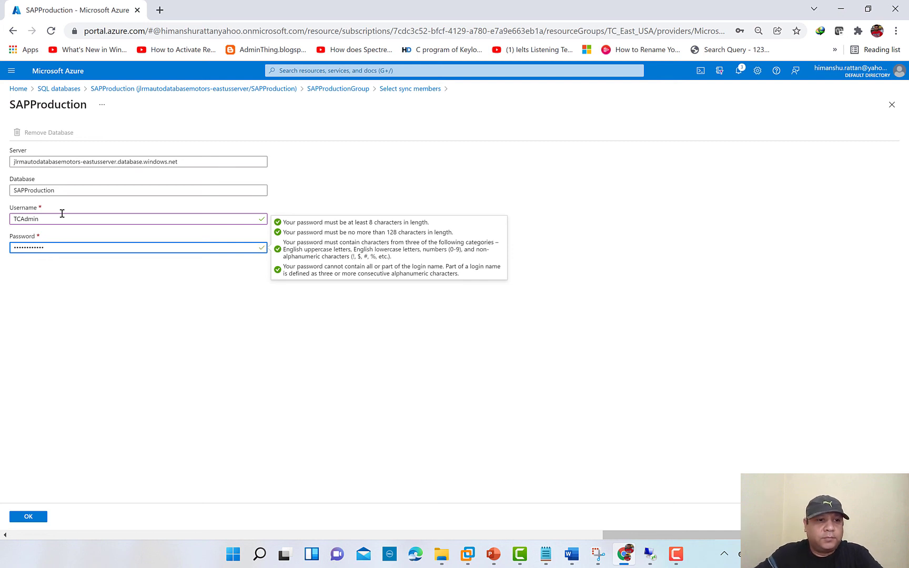
{"action": "left_click", "coordinate": [27, 517]}
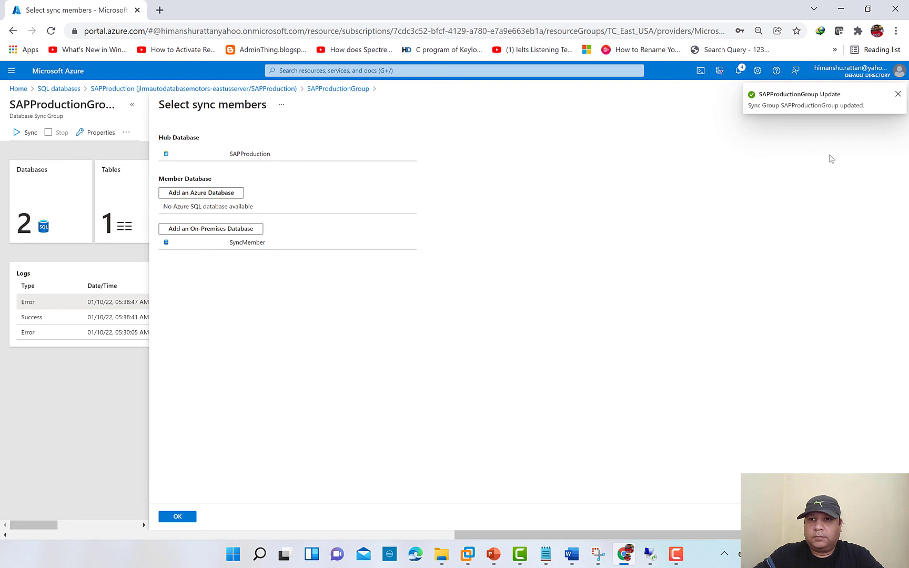
{"action": "left_click", "coordinate": [898, 95]}
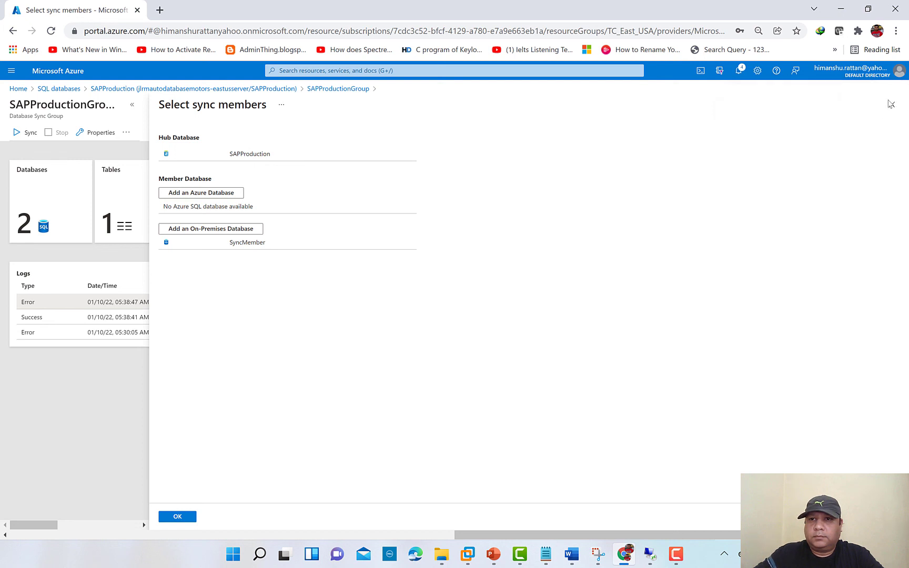
{"action": "left_click", "coordinate": [178, 517]}
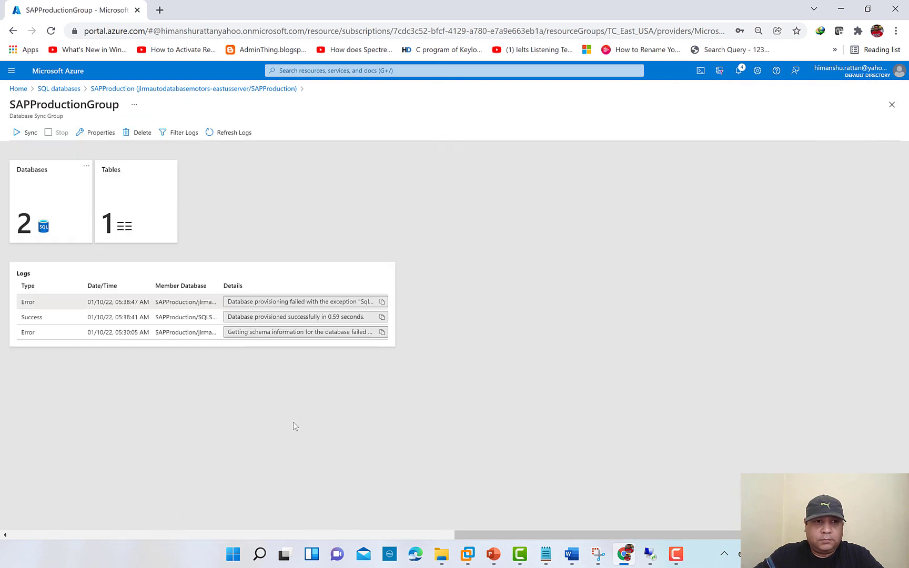
Step: Refresh the SAPProductionGroup logs, start a manual sync of the group, and refresh the logs again
{"action": "left_click", "coordinate": [229, 133]}
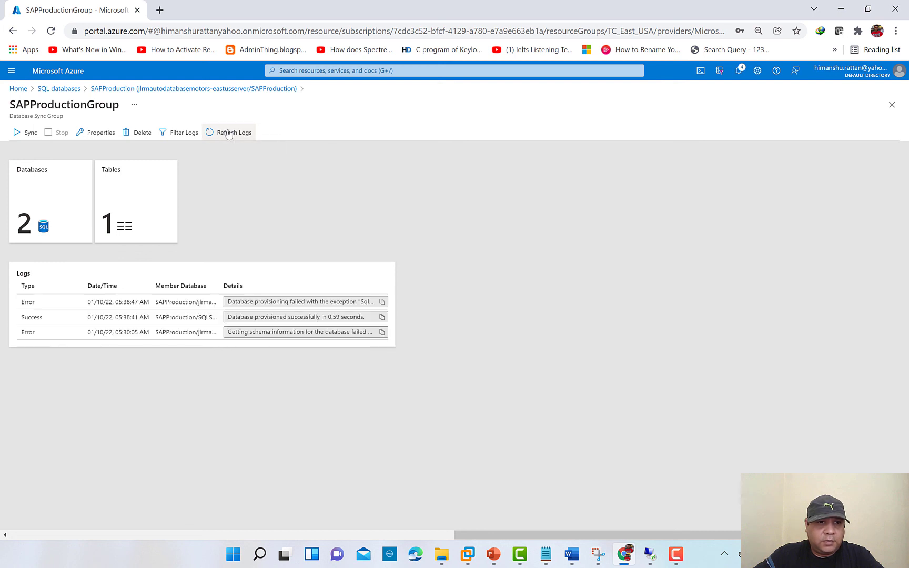
{"action": "left_click", "coordinate": [229, 133]}
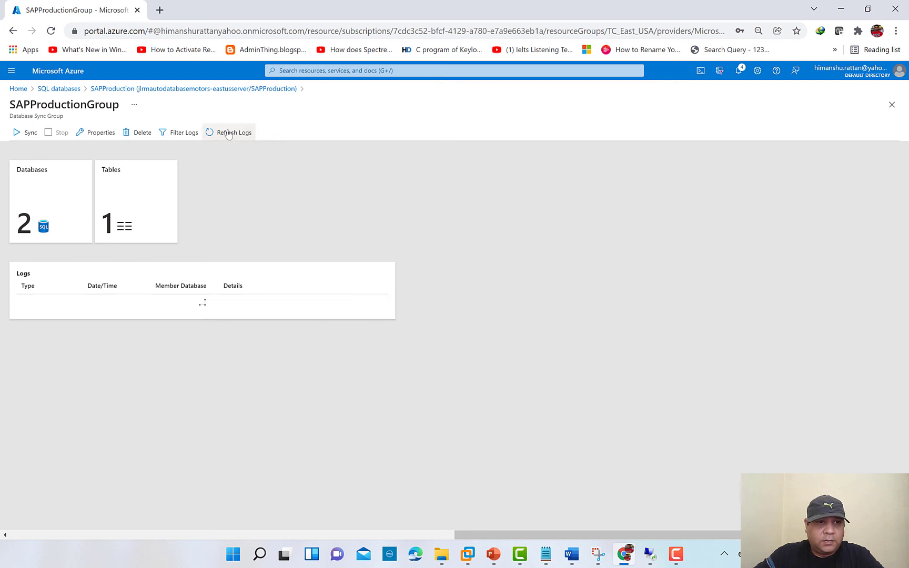
{"action": "left_click", "coordinate": [17, 138]}
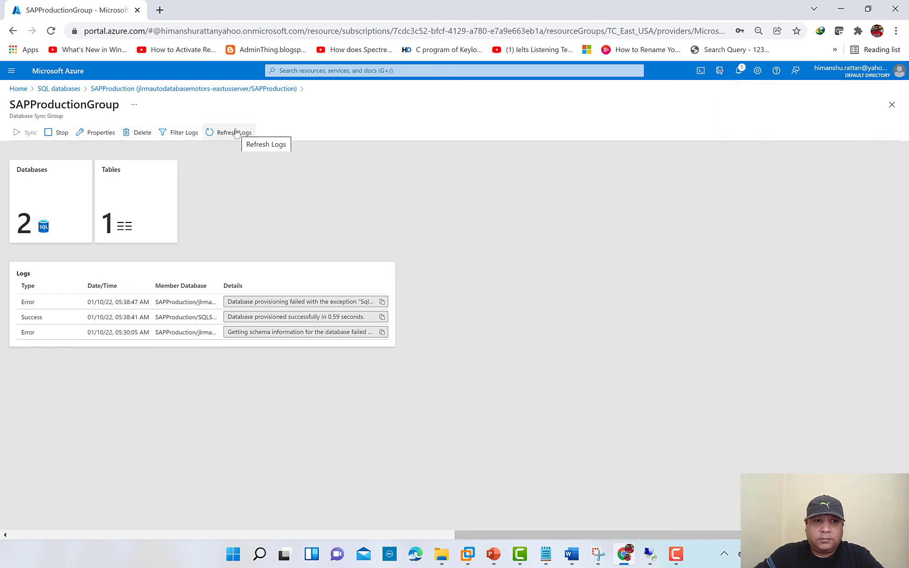
{"action": "left_click", "coordinate": [235, 133]}
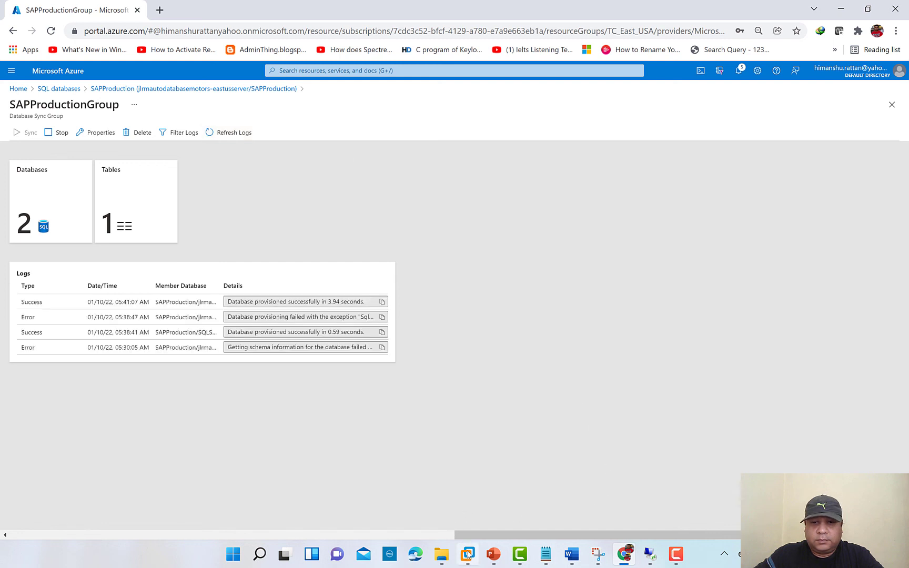
Step: Switch to the SQLServer virtual machine in VMware Workstation and rerun select * from students until the synced rows arrive
{"action": "mouse_move", "coordinate": [467, 554]}
{"action": "left_click", "coordinate": [554, 494]}
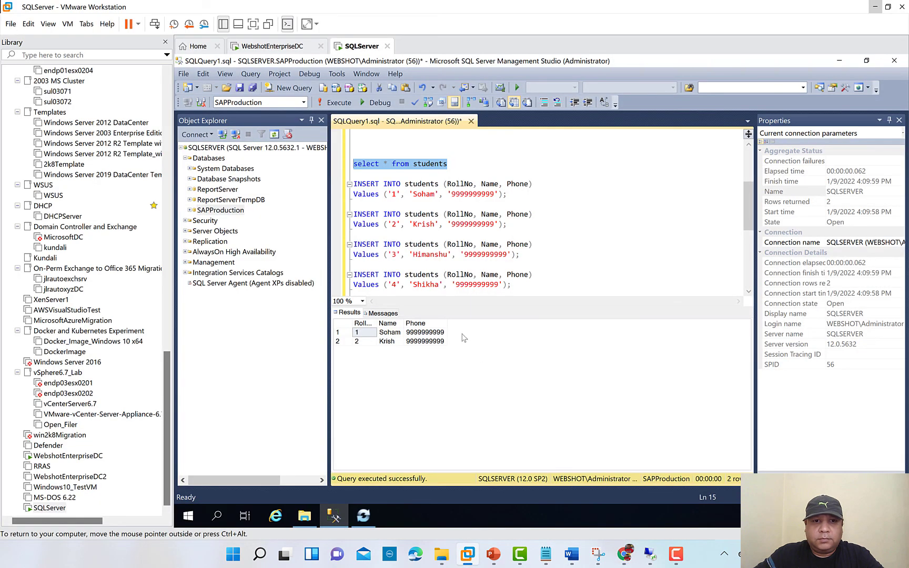
{"action": "left_click", "coordinate": [331, 102]}
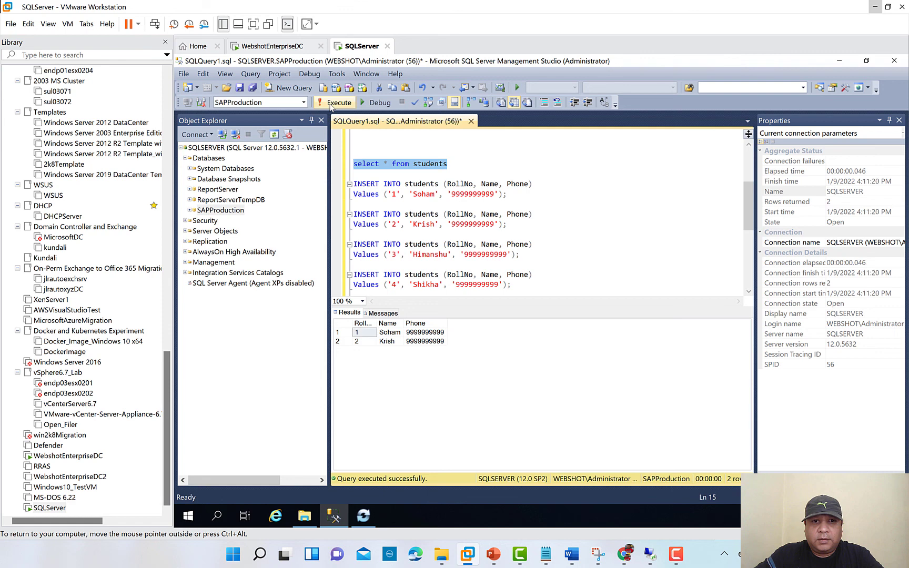
{"action": "left_click", "coordinate": [331, 103]}
{"action": "left_click", "coordinate": [331, 104]}
{"action": "left_click", "coordinate": [331, 104]}
{"action": "left_click", "coordinate": [331, 104]}
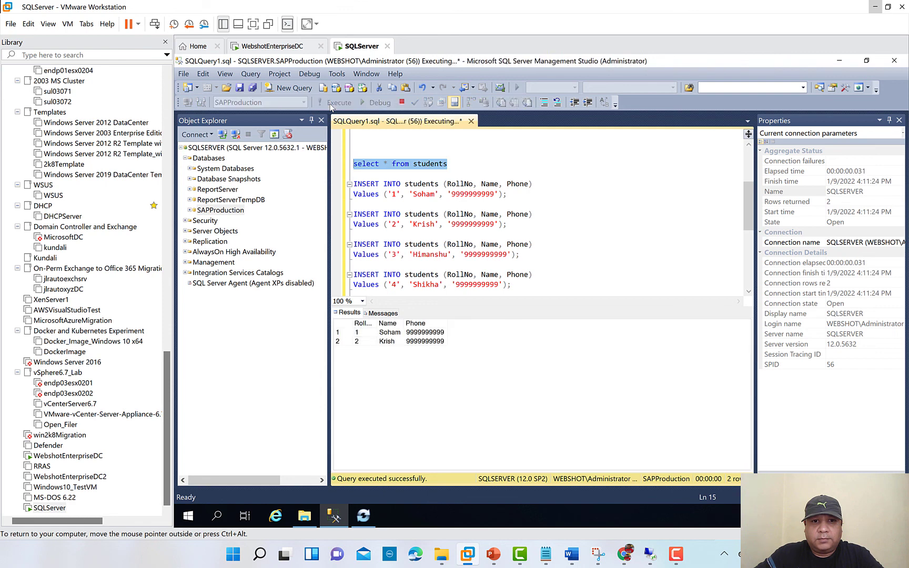
{"action": "left_click", "coordinate": [331, 103]}
{"action": "left_click", "coordinate": [331, 104]}
{"action": "left_click", "coordinate": [331, 104]}
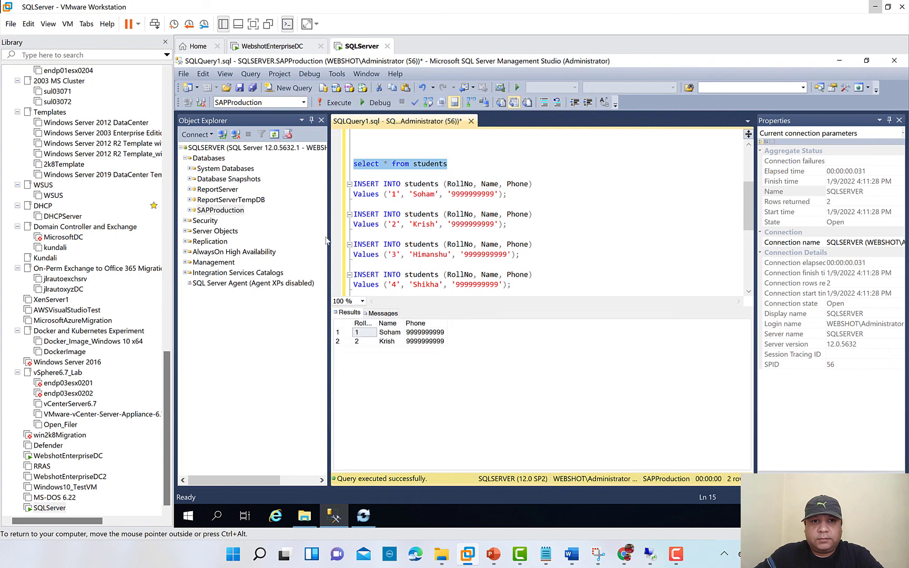
{"action": "left_click", "coordinate": [337, 104]}
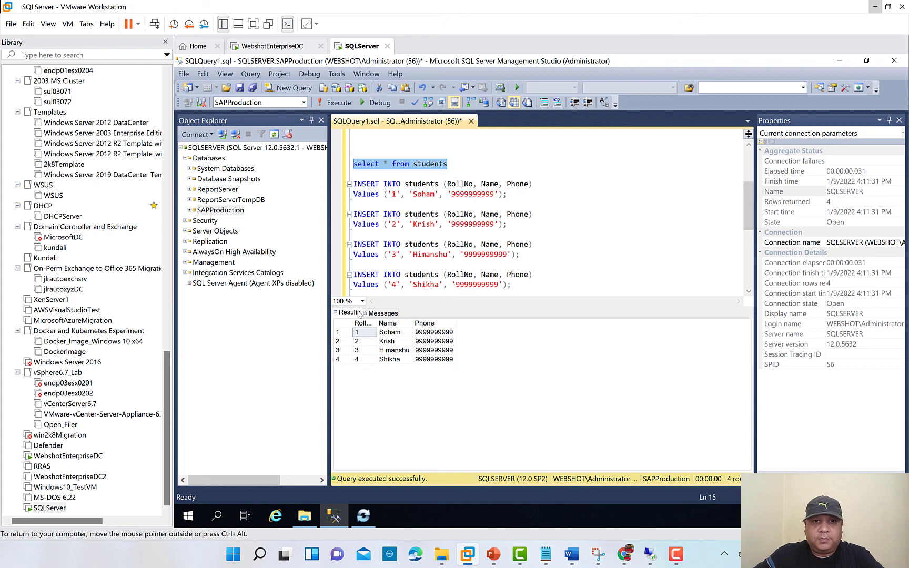
Step: Switch to the remote desktop session connected to the Azure SAPProduction database and run the INSERT statement for the student with RollNo 5
{"action": "mouse_move", "coordinate": [621, 560]}
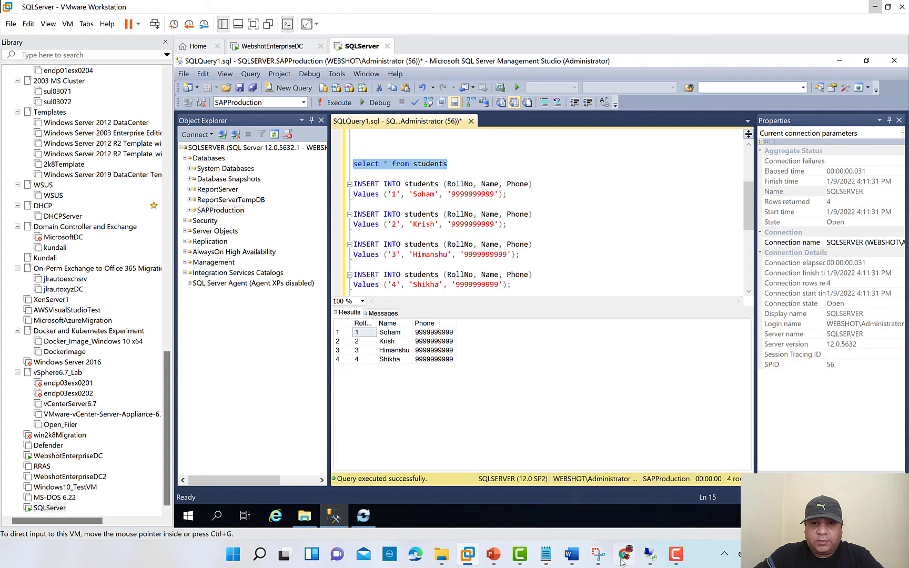
{"action": "left_click", "coordinate": [650, 554]}
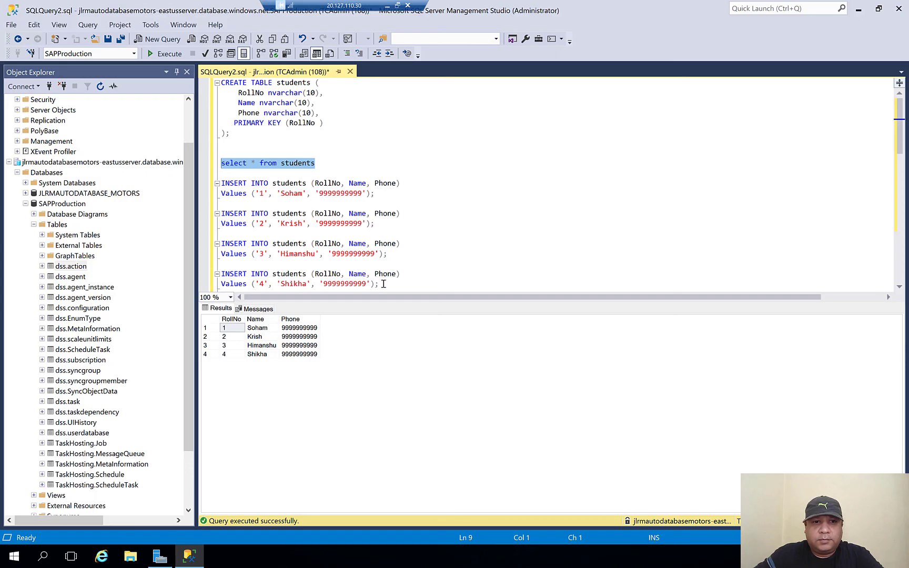
{"action": "left_click", "coordinate": [900, 287]}
{"action": "left_click", "coordinate": [900, 287]}
{"action": "left_click", "coordinate": [900, 287]}
{"action": "left_click", "coordinate": [900, 287]}
{"action": "left_click", "coordinate": [900, 287]}
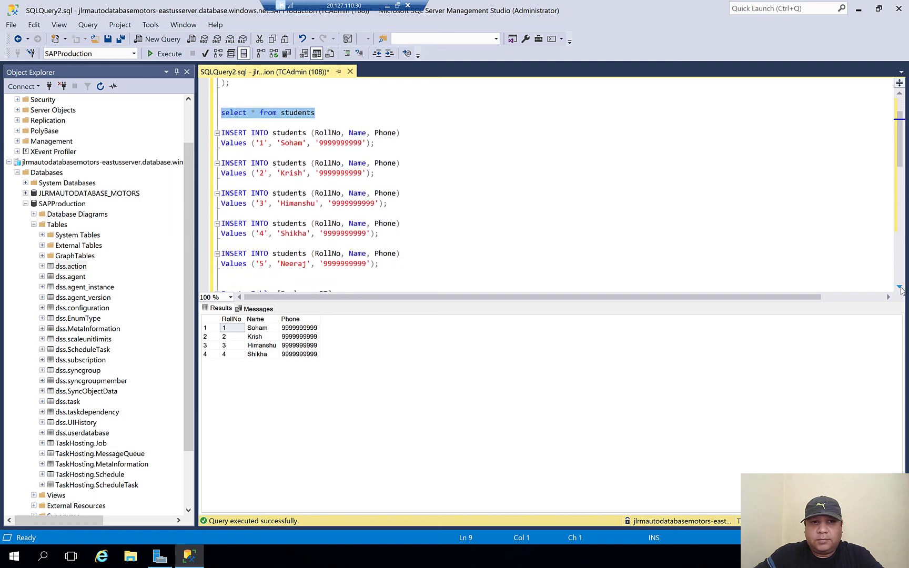
{"action": "left_click", "coordinate": [901, 287]}
{"action": "left_click_drag", "start_coordinate": [383, 261], "coordinate": [214, 246]}
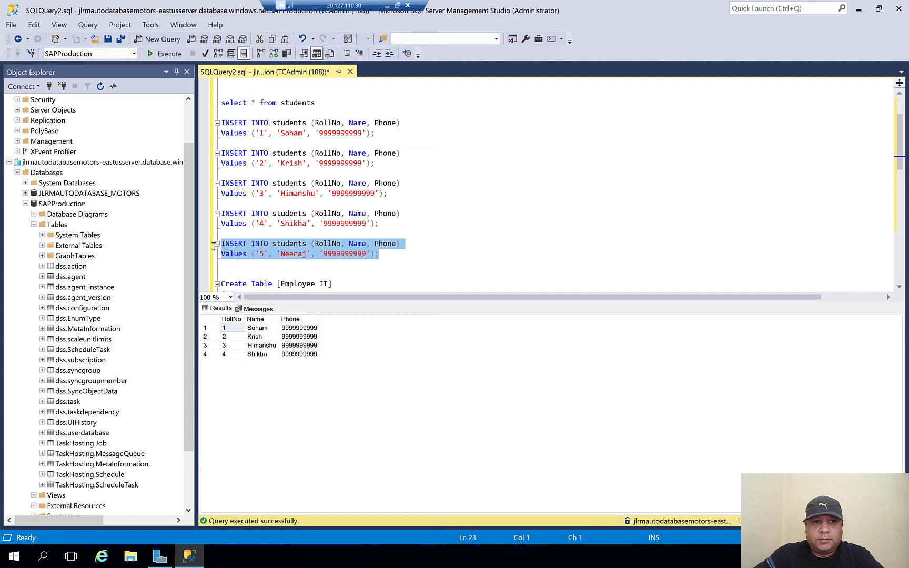
{"action": "left_click", "coordinate": [165, 55]}
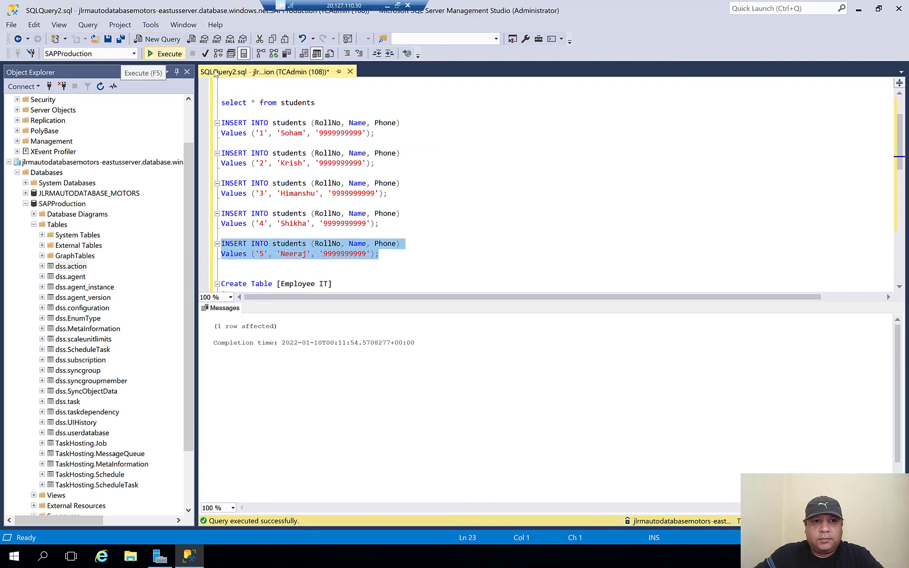
Step: Run select * from students on the Azure database and highlight the RollNo 5 row in the results
{"action": "left_click_drag", "start_coordinate": [316, 103], "coordinate": [210, 107]}
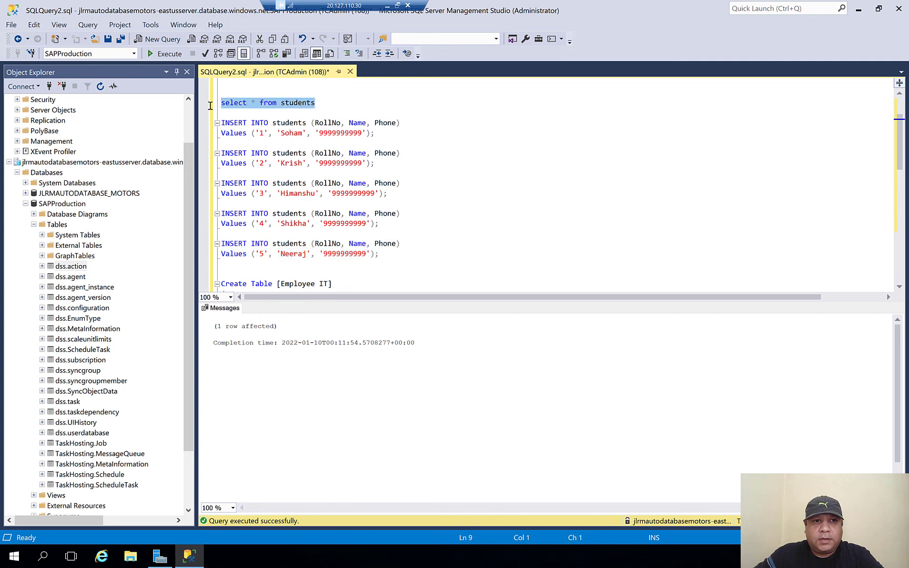
{"action": "left_click", "coordinate": [173, 55]}
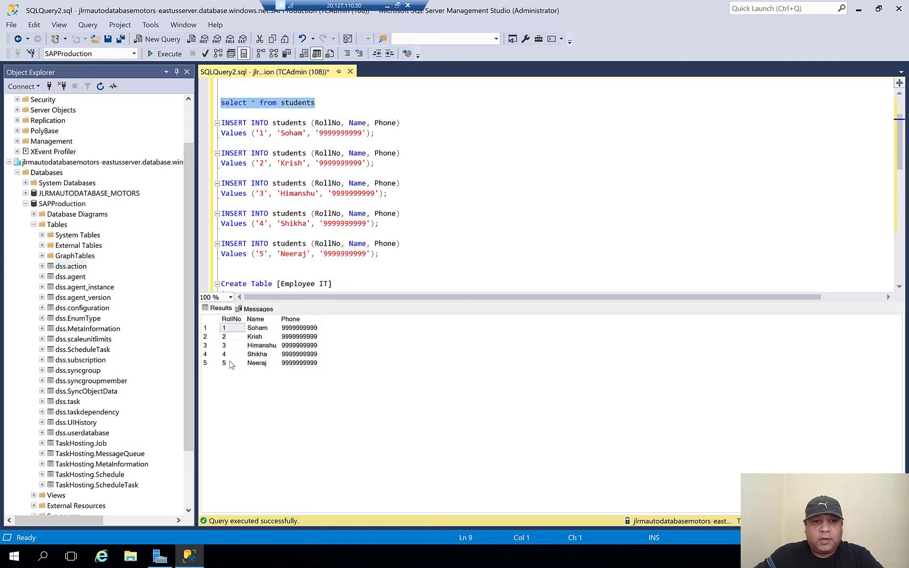
{"action": "left_click_drag", "start_coordinate": [299, 364], "coordinate": [226, 364]}
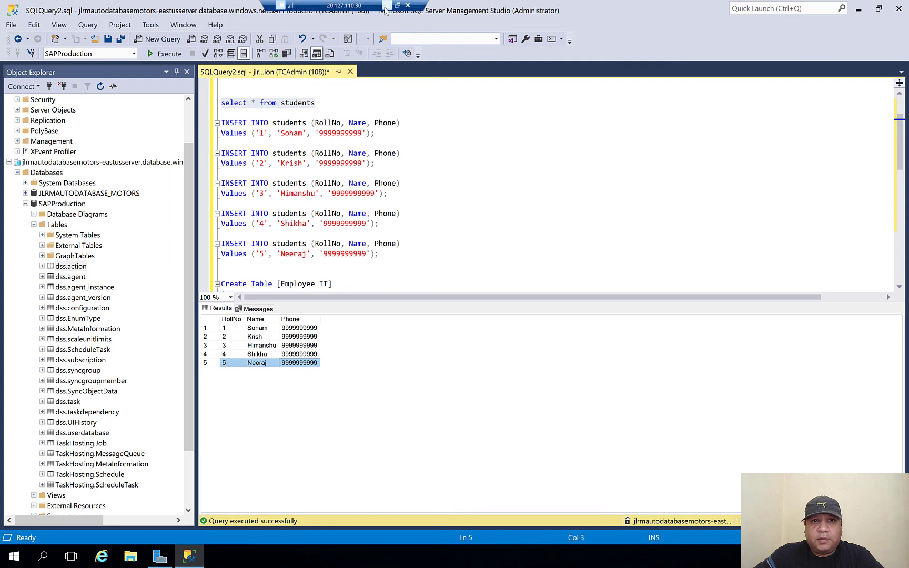
Step: Return to the SQLServer virtual machine and query the on-premises students table for the RollNo 5 row
{"action": "left_click", "coordinate": [385, 8]}
{"action": "left_click", "coordinate": [337, 102]}
{"action": "left_click", "coordinate": [337, 102]}
{"action": "left_click", "coordinate": [337, 102]}
{"action": "left_click", "coordinate": [337, 102]}
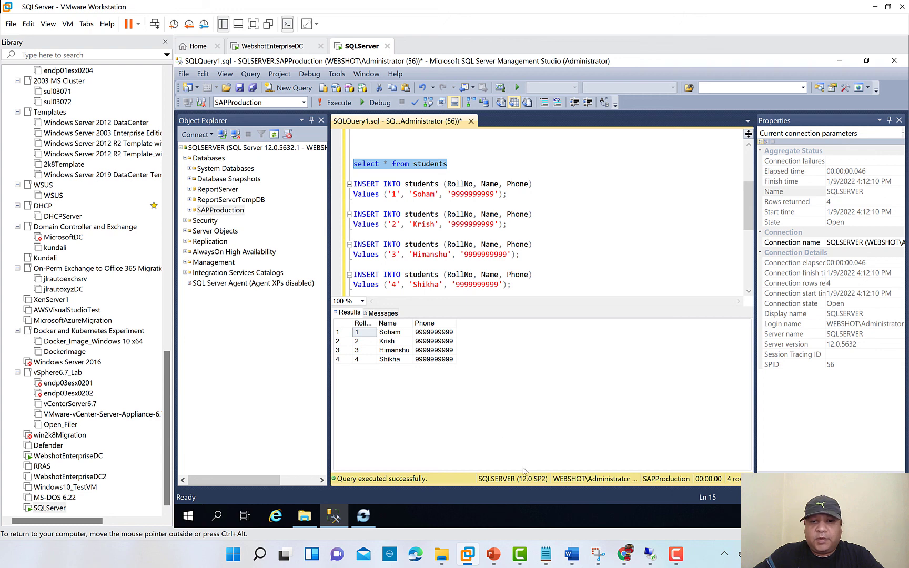
Step: Switch back to SAPProductionGroup in the Azure portal, trigger another sync, and refresh the logs
{"action": "left_click", "coordinate": [624, 553]}
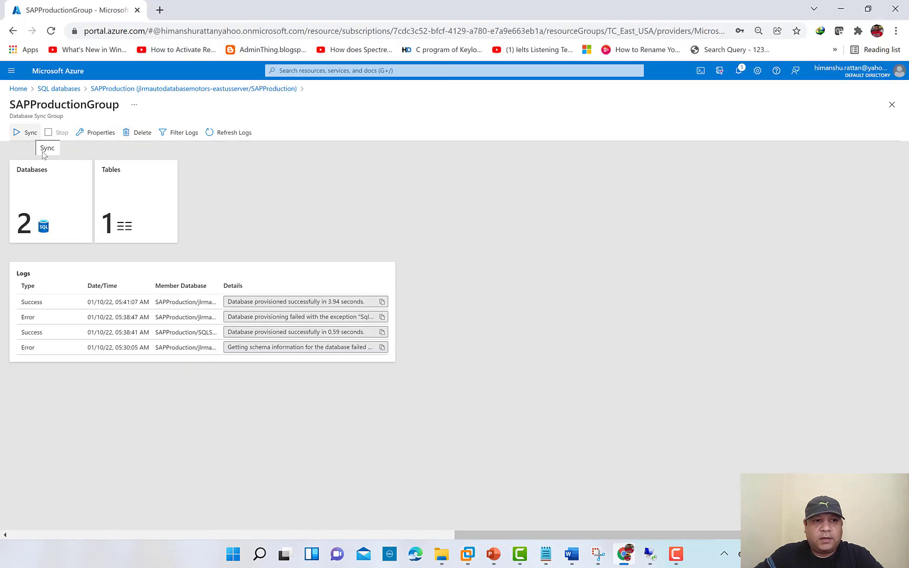
{"action": "left_click_drag", "start_coordinate": [151, 304], "coordinate": [81, 310]}
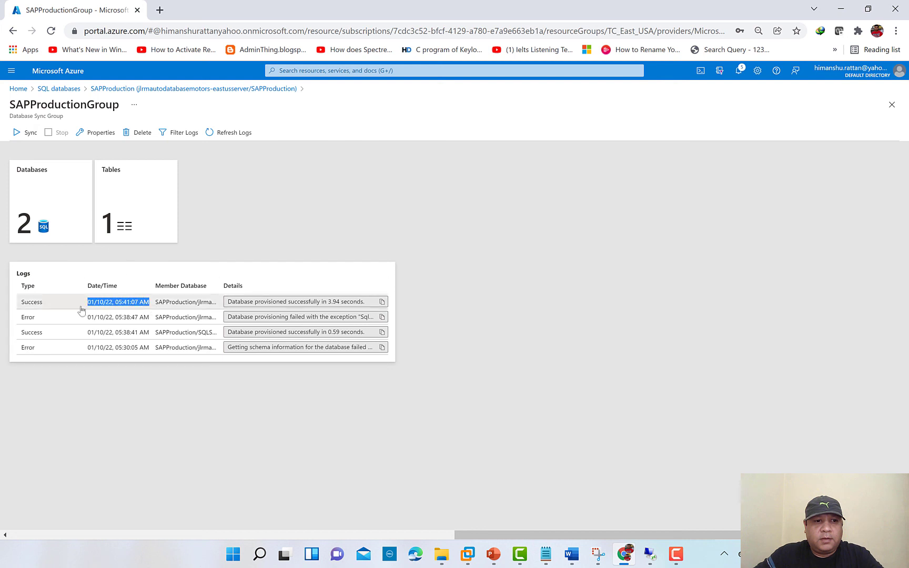
{"action": "left_click", "coordinate": [21, 135]}
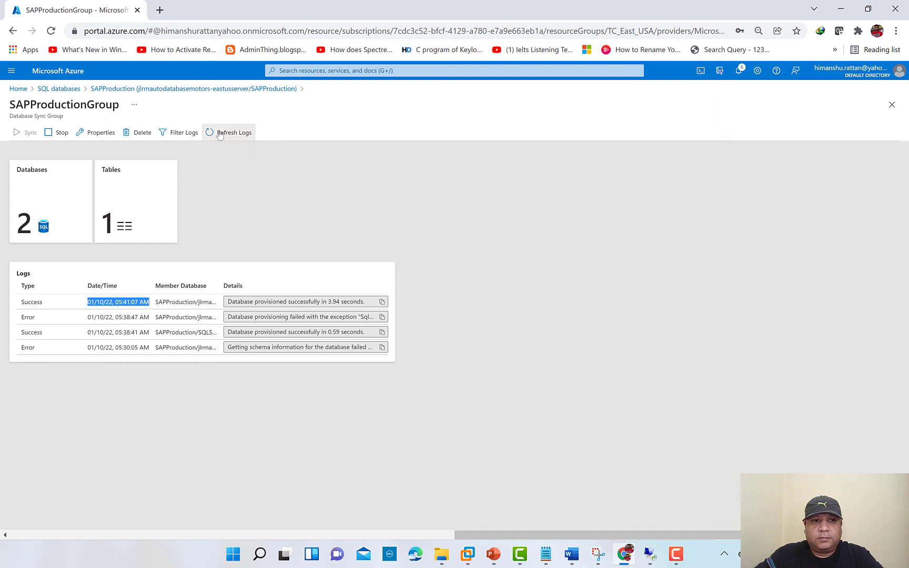
{"action": "left_click", "coordinate": [220, 134]}
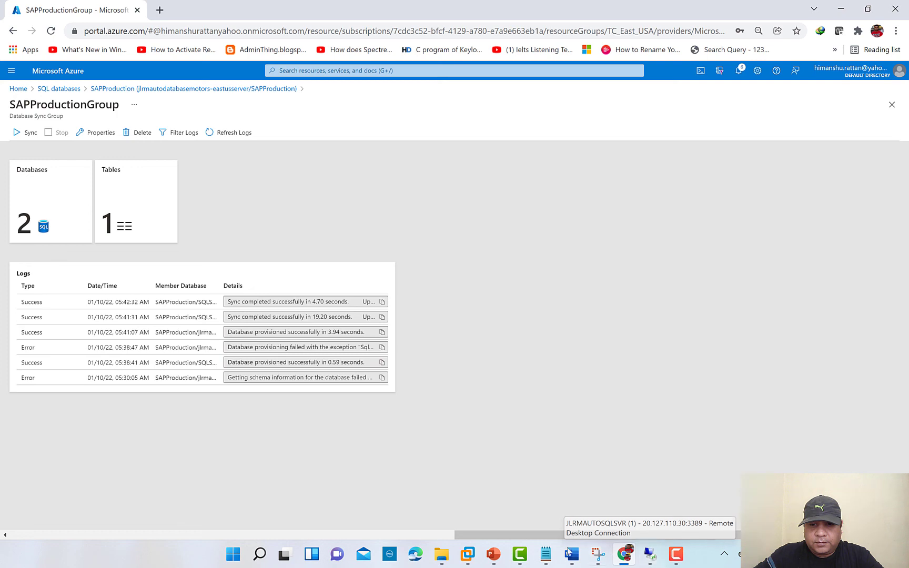
Step: Rerun the students query on the on-premises SQLServer virtual machine and select all returned rows
{"action": "left_click", "coordinate": [589, 466]}
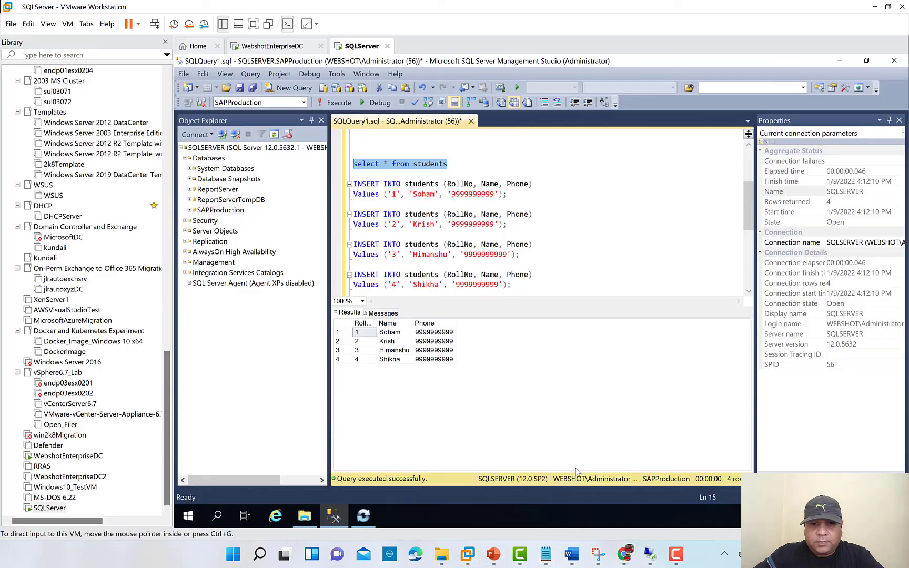
{"action": "left_click", "coordinate": [337, 107]}
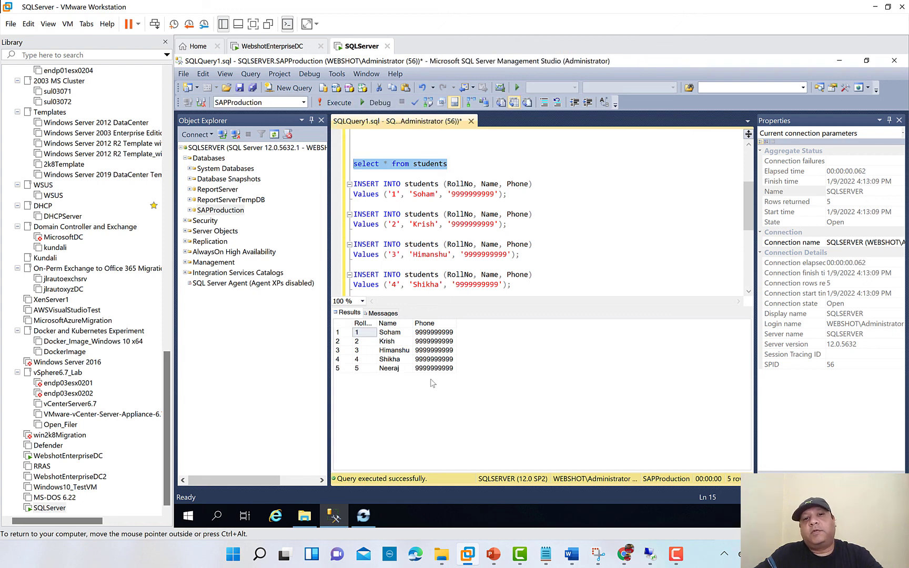
{"action": "left_click_drag", "start_coordinate": [453, 369], "coordinate": [332, 328]}
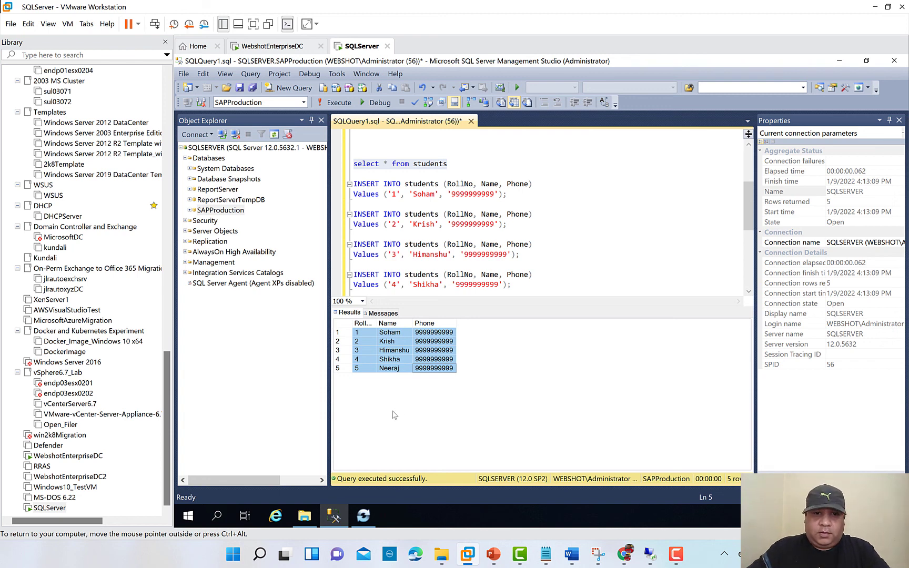
Step: Leave the sync group for the SQL databases list, switch to PowerPoint, and view the Azure SQL Server Backup slide
{"action": "left_click", "coordinate": [873, 7]}
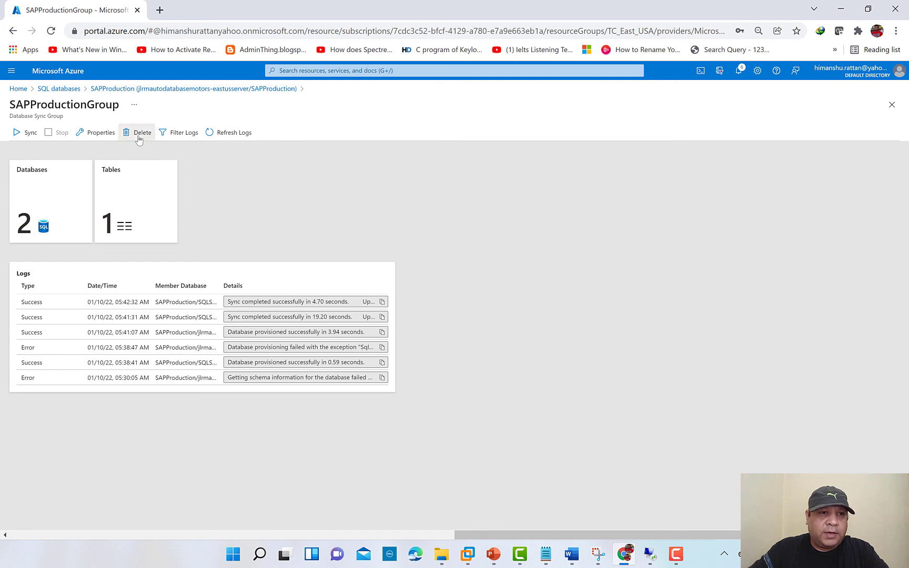
{"action": "left_click", "coordinate": [58, 88]}
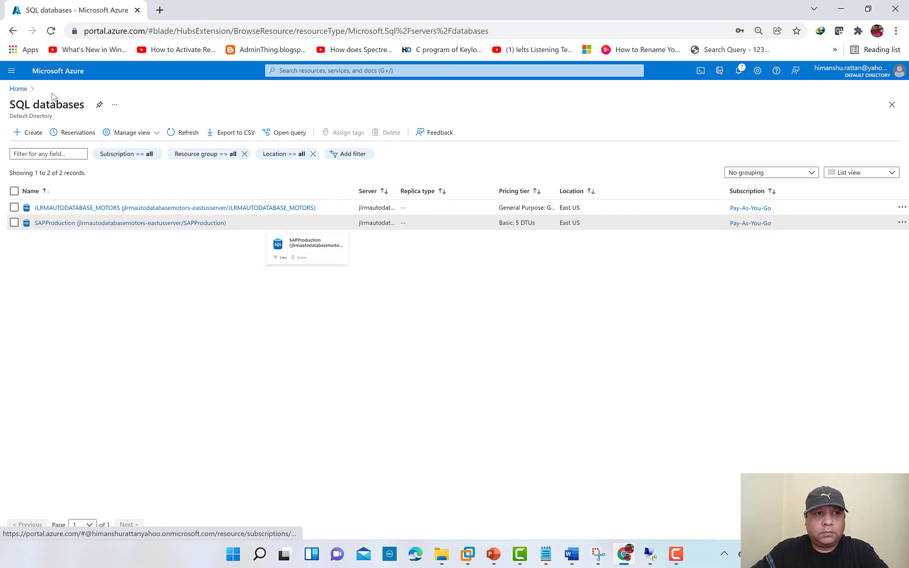
{"action": "left_click", "coordinate": [494, 554]}
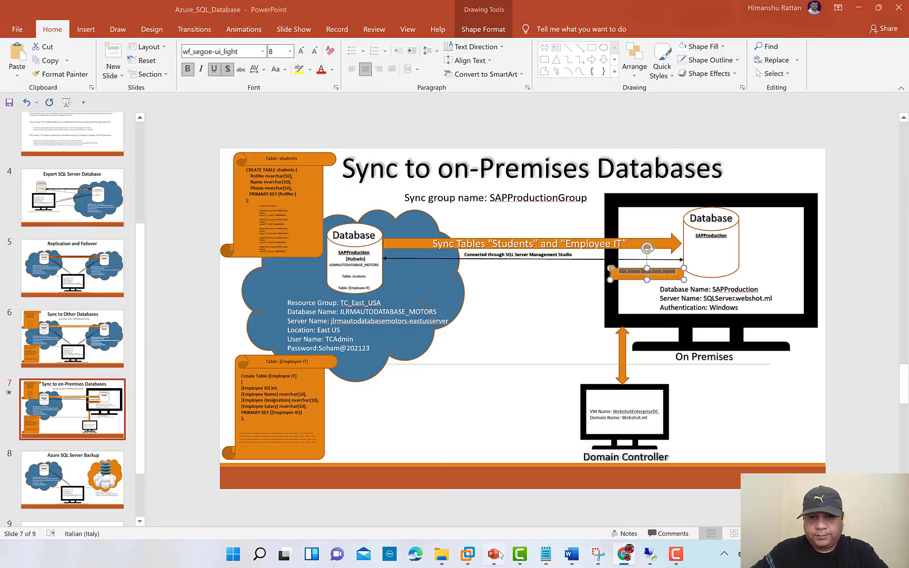
{"action": "left_click", "coordinate": [66, 468]}
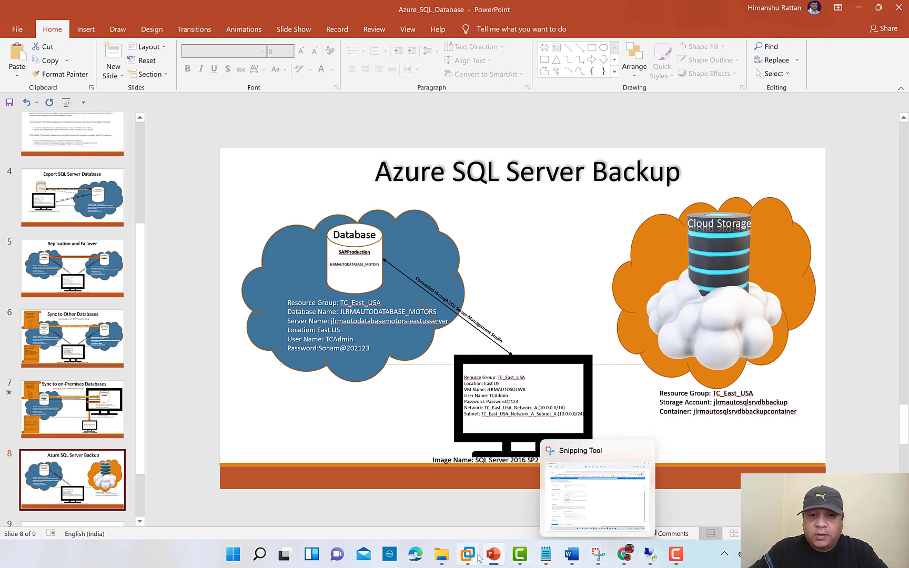
Step: Return to the Azure portal and start creating a new storage account from the Storage accounts list
{"action": "left_click", "coordinate": [626, 556]}
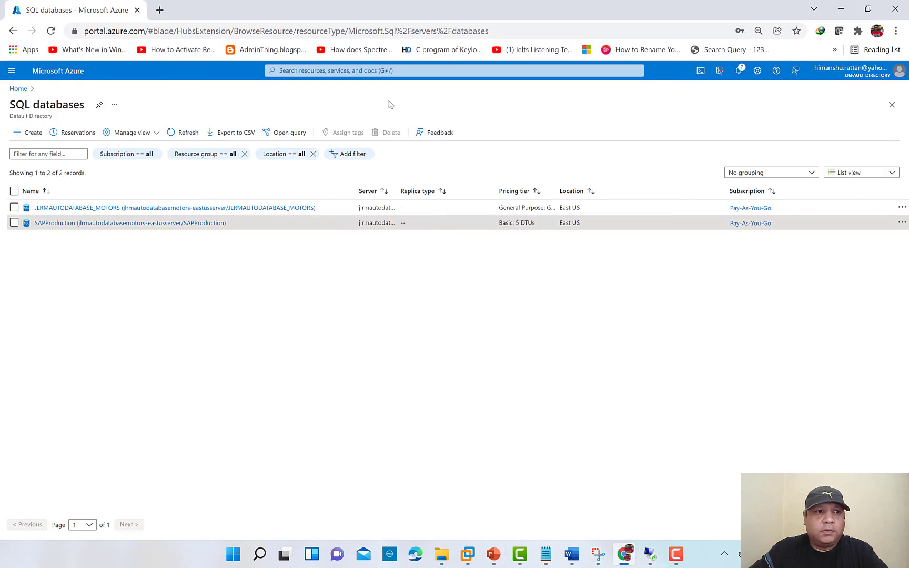
{"action": "left_click", "coordinate": [19, 88]}
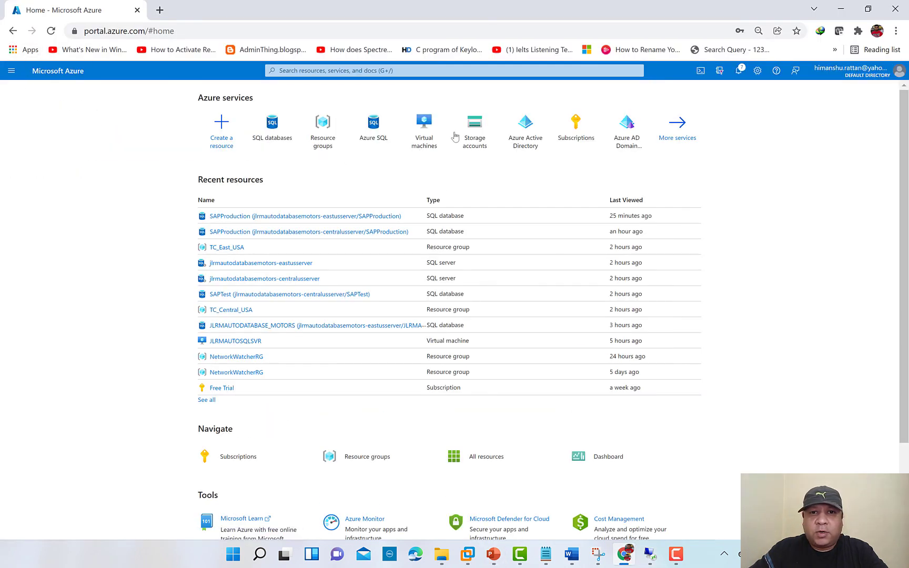
{"action": "left_click", "coordinate": [472, 132]}
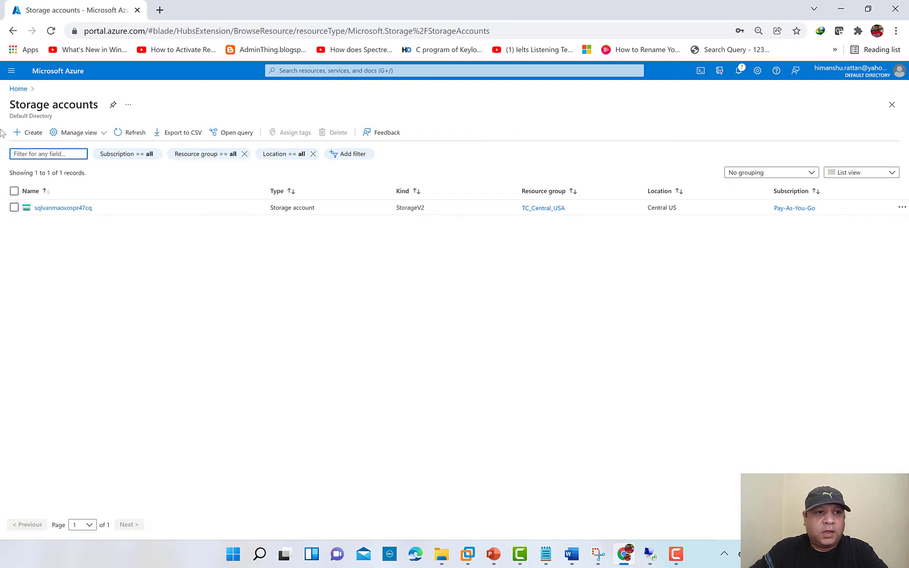
{"action": "left_click", "coordinate": [33, 133]}
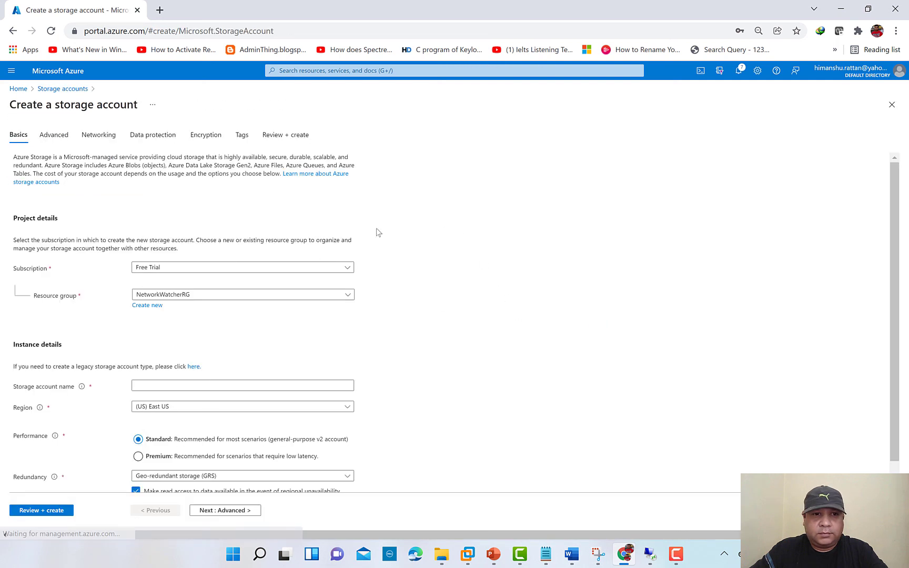
Step: Set the new storage account's subscription to Pay-As-You-Go and its resource group to TC_East_USA
{"action": "left_click", "coordinate": [291, 268]}
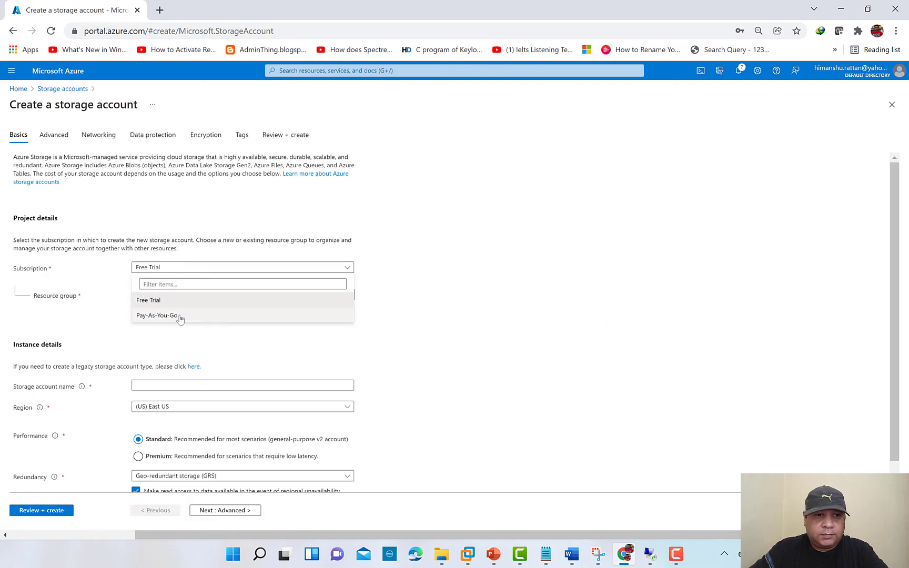
{"action": "left_click", "coordinate": [180, 316]}
{"action": "left_click", "coordinate": [198, 295]}
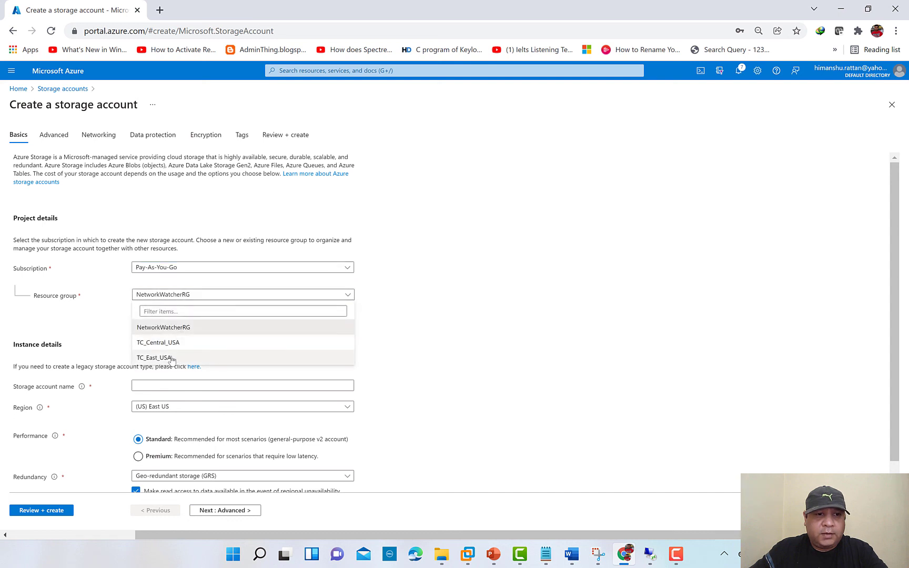
{"action": "left_click", "coordinate": [172, 358]}
Step: Name the storage account jlrmautosqlsrvdbbackup
{"action": "left_click", "coordinate": [160, 384]}
{"action": "type", "text": "jlrmautosqlsrvdbbackup"}
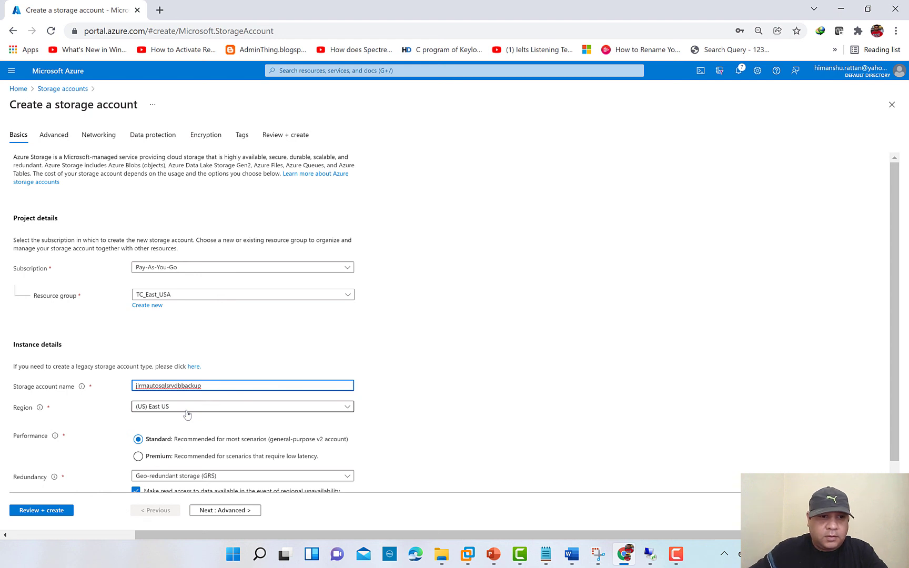
{"action": "left_click", "coordinate": [206, 385]}
{"action": "key", "text": "Home"}
{"action": "key", "text": "Delete"}
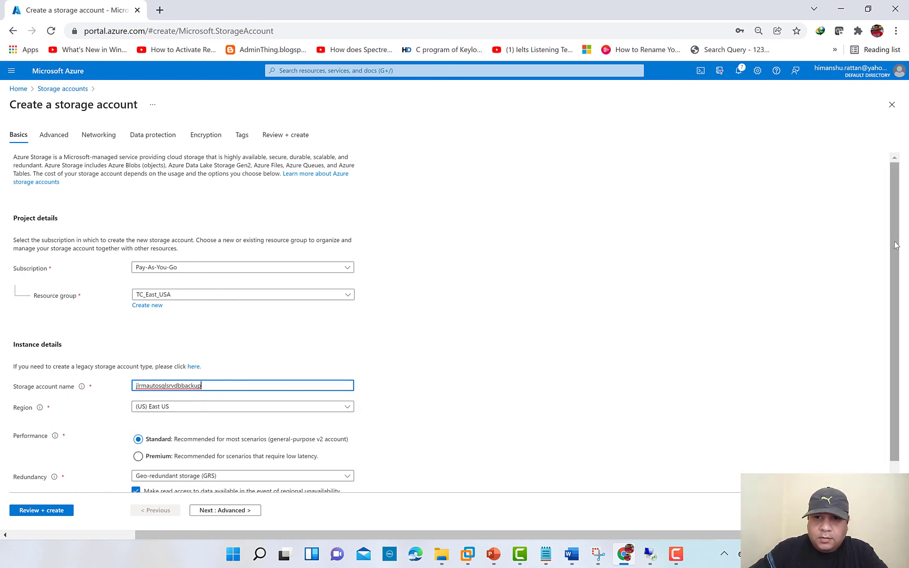
{"action": "scroll", "coordinate": [889, 341], "scroll_direction": "down", "scroll_amount": 1}
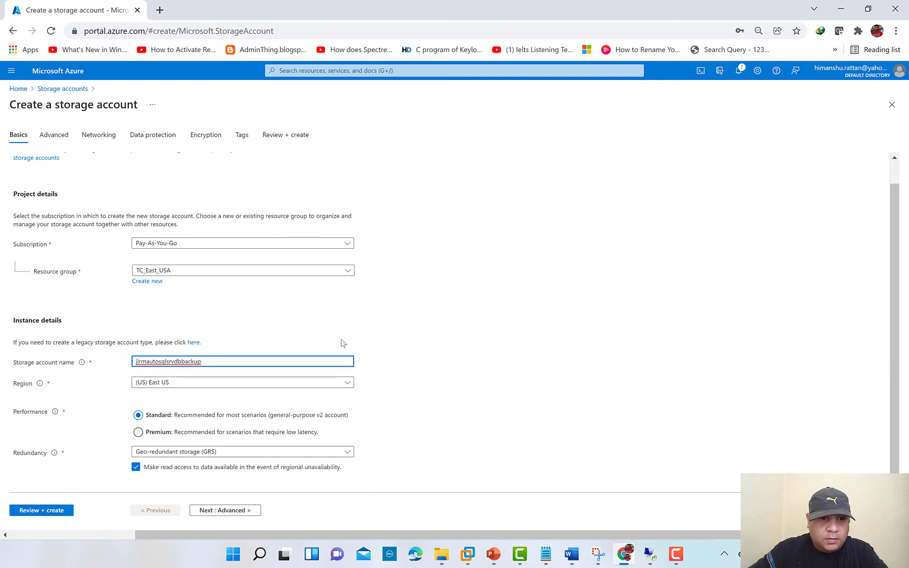
{"action": "key", "text": "Tab"}
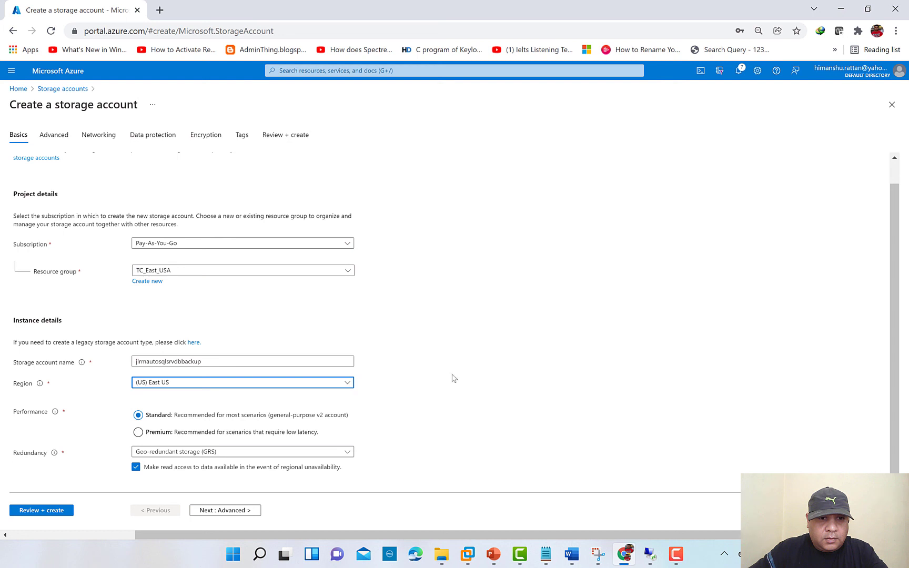
Step: Keep the default advanced settings and set the connectivity method to Public endpoint (all networks)
{"action": "left_click", "coordinate": [213, 514]}
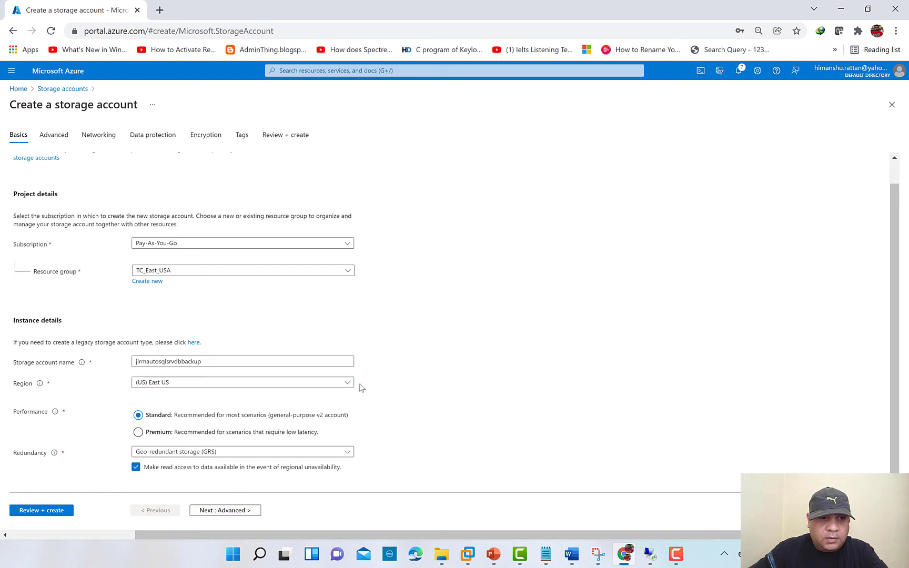
{"action": "left_click", "coordinate": [235, 512]}
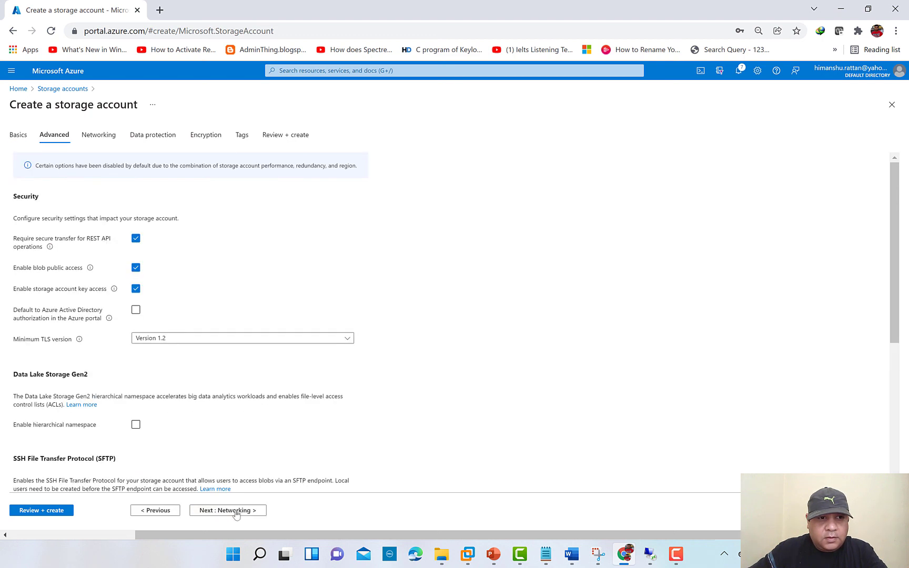
{"action": "left_click", "coordinate": [236, 513]}
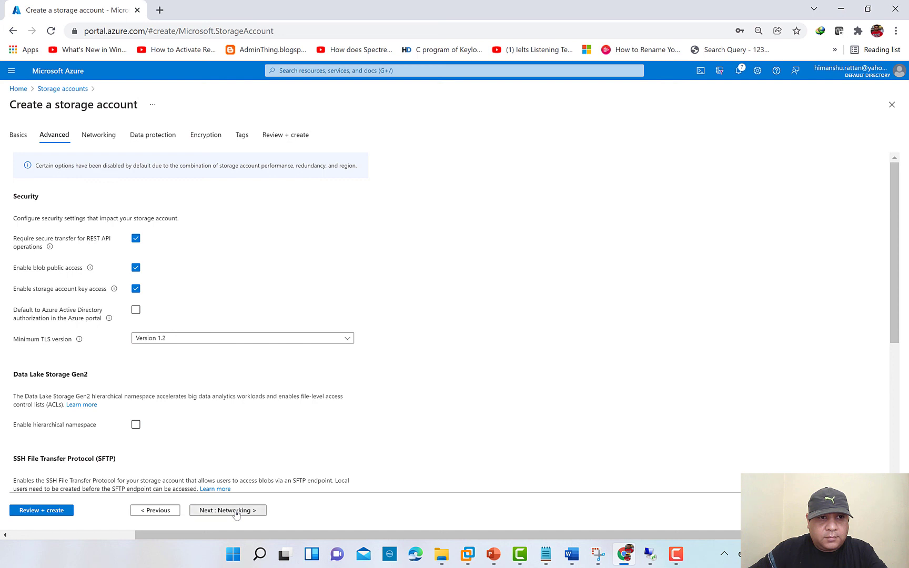
{"action": "left_click", "coordinate": [205, 237]}
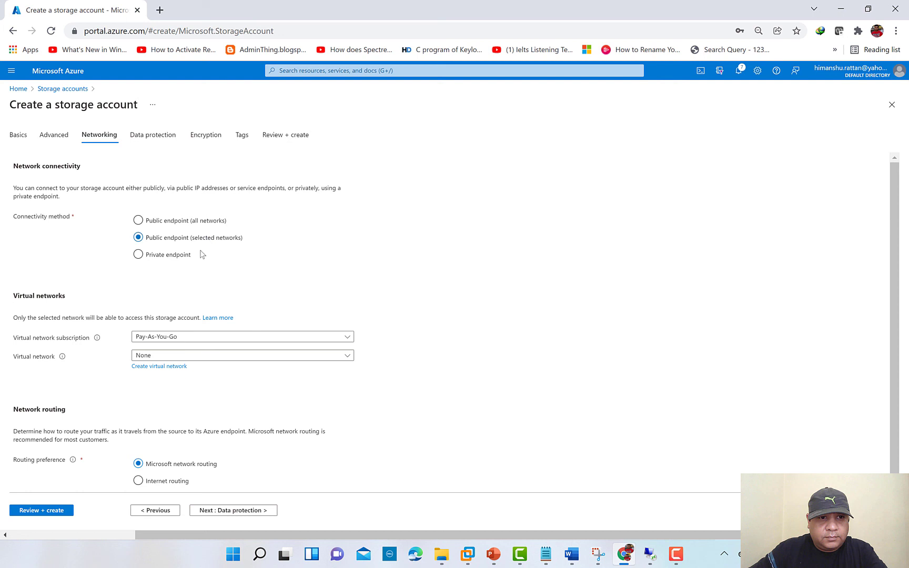
{"action": "left_click", "coordinate": [193, 223]}
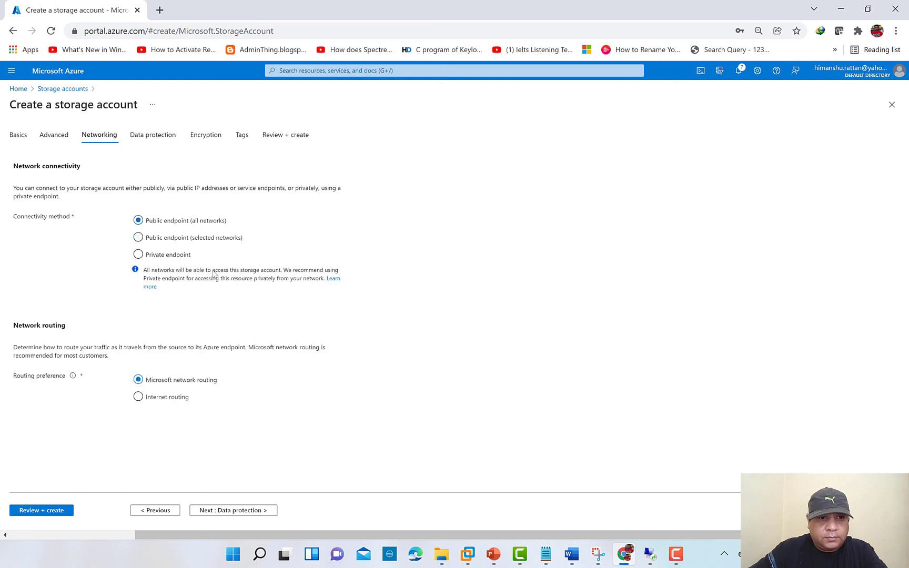
Step: Accept the default data protection and encryption settings without tags, and create the storage account
{"action": "left_click", "coordinate": [224, 511]}
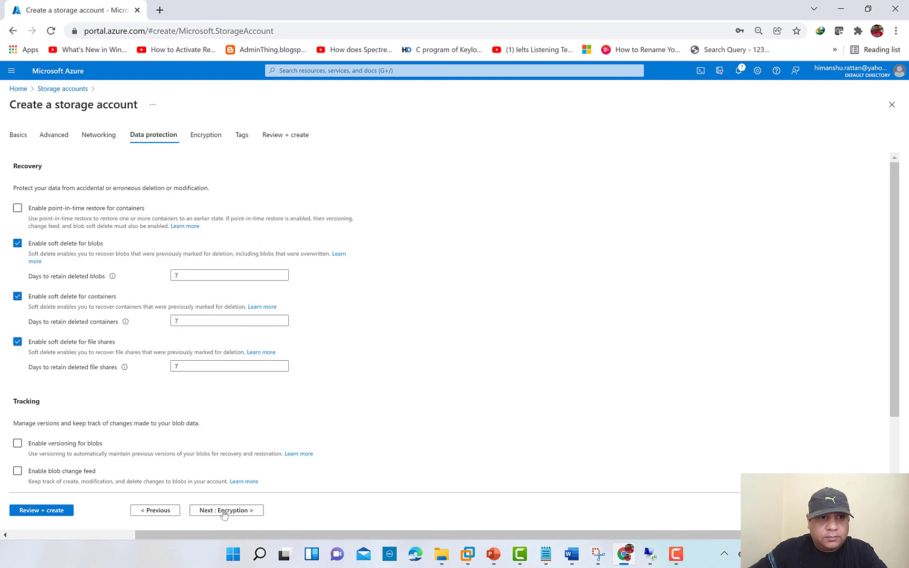
{"action": "left_click", "coordinate": [224, 511]}
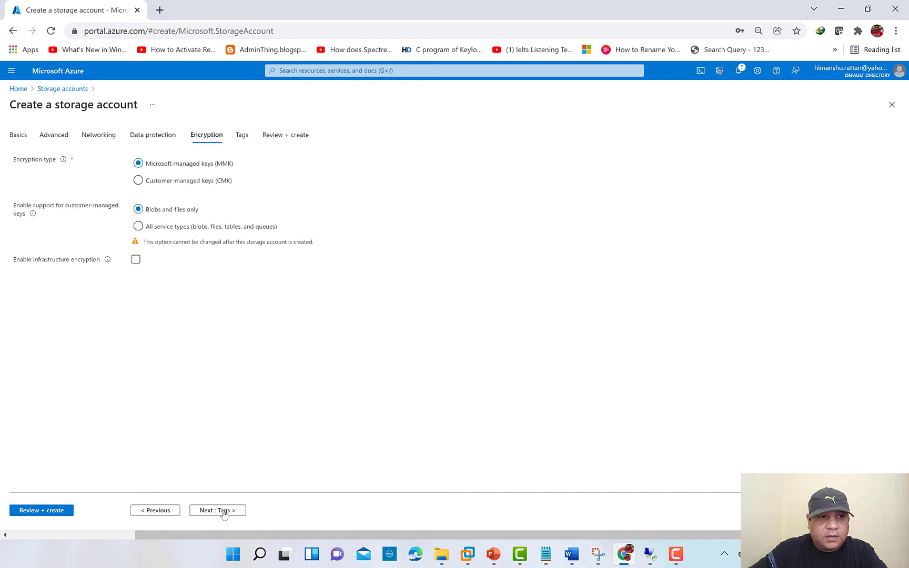
{"action": "left_click", "coordinate": [224, 510]}
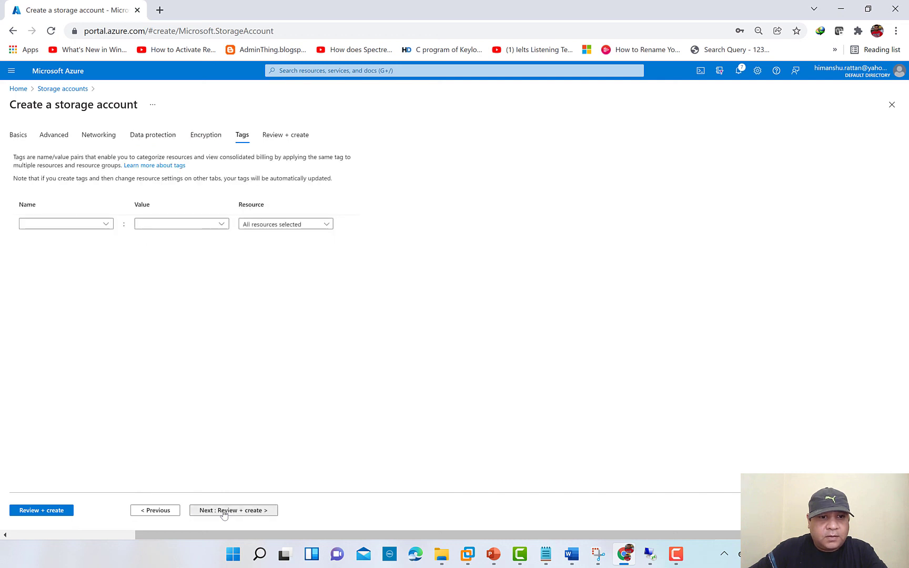
{"action": "left_click", "coordinate": [224, 511]}
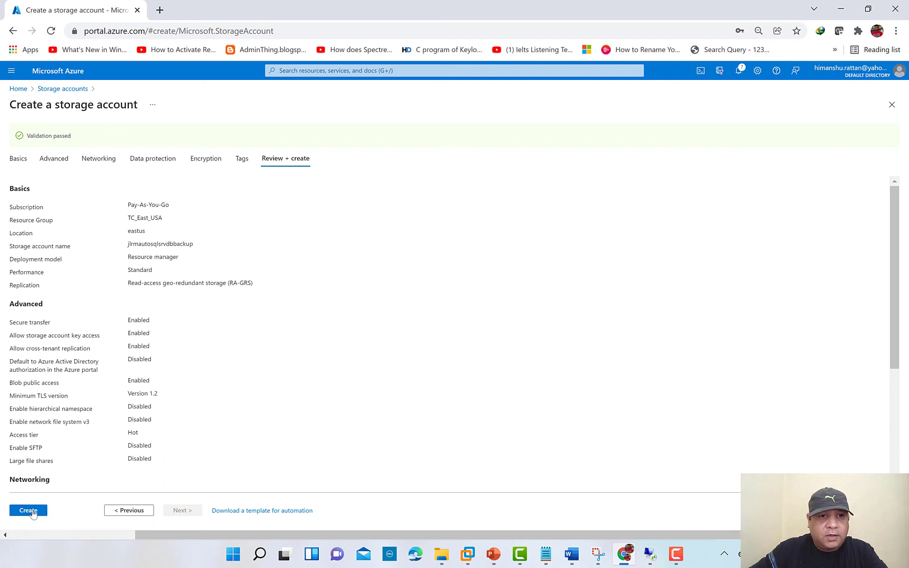
{"action": "left_click", "coordinate": [29, 511]}
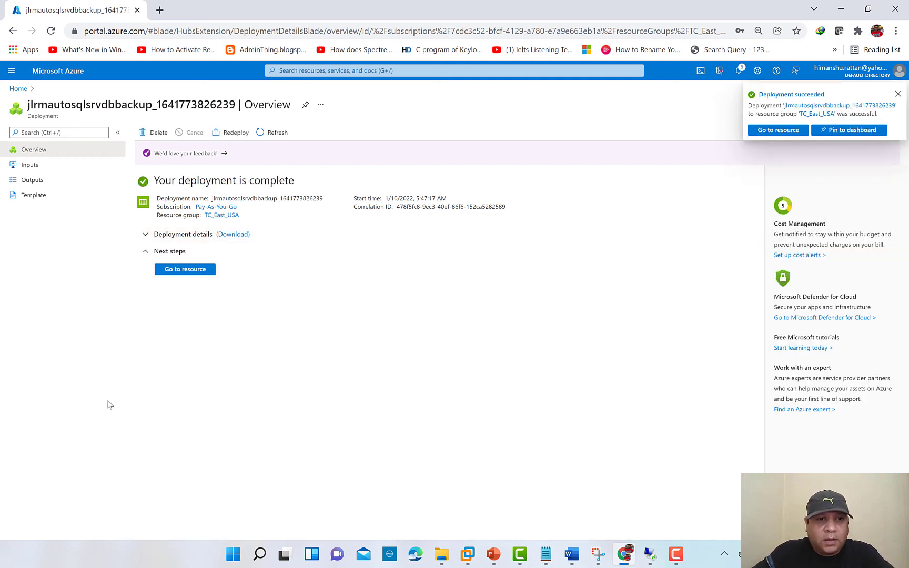
Step: Open the blob containers of the deployed storage account and start adding a new container
{"action": "left_click", "coordinate": [185, 272]}
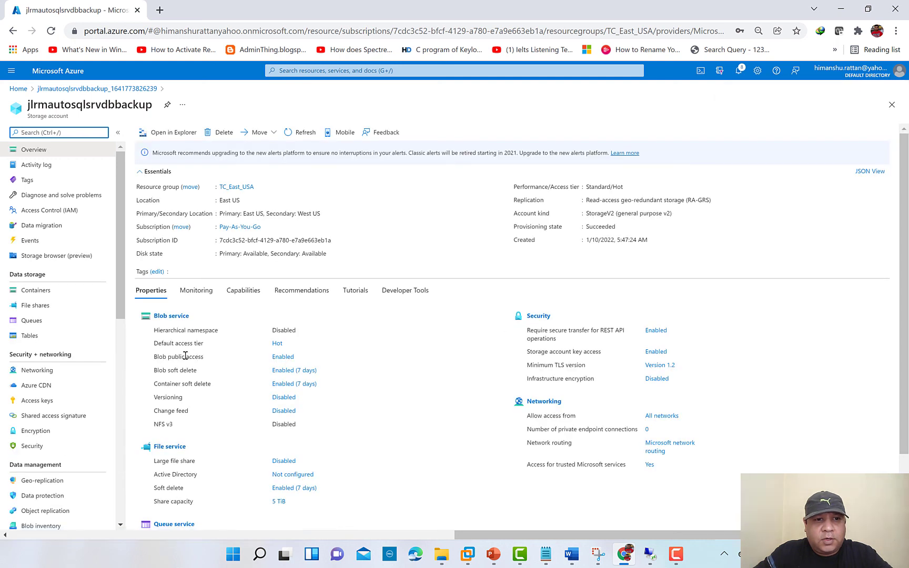
{"action": "left_click", "coordinate": [169, 318]}
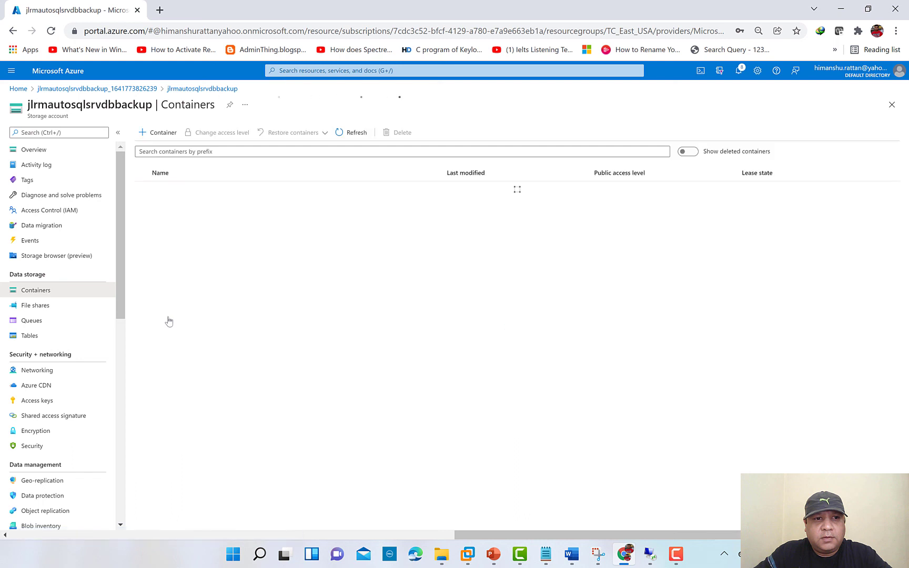
{"action": "left_click", "coordinate": [157, 133]}
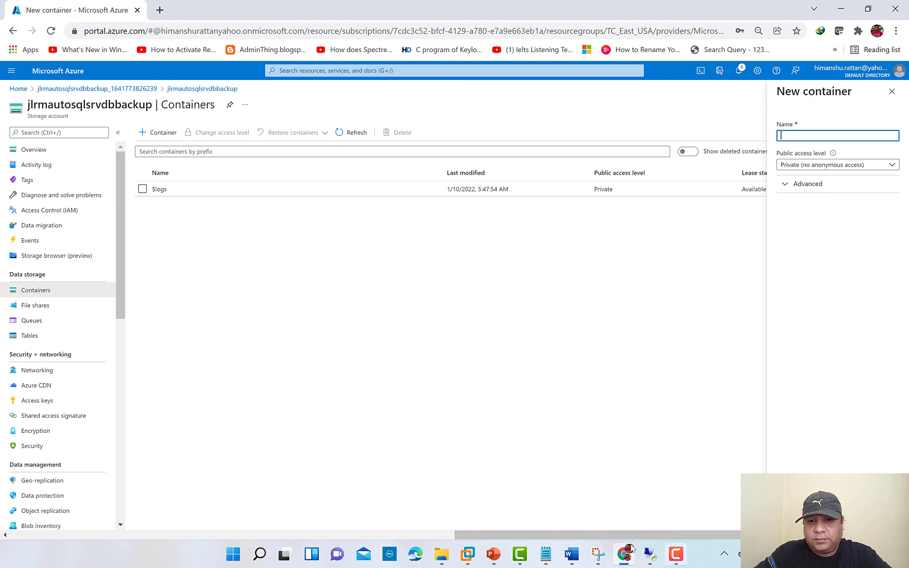
Step: Copy the container name from the PowerPoint backup slide and create the container jlrmautosqlsrvdbbackupcontainer in the Azure portal with private access
{"action": "left_click", "coordinate": [494, 554]}
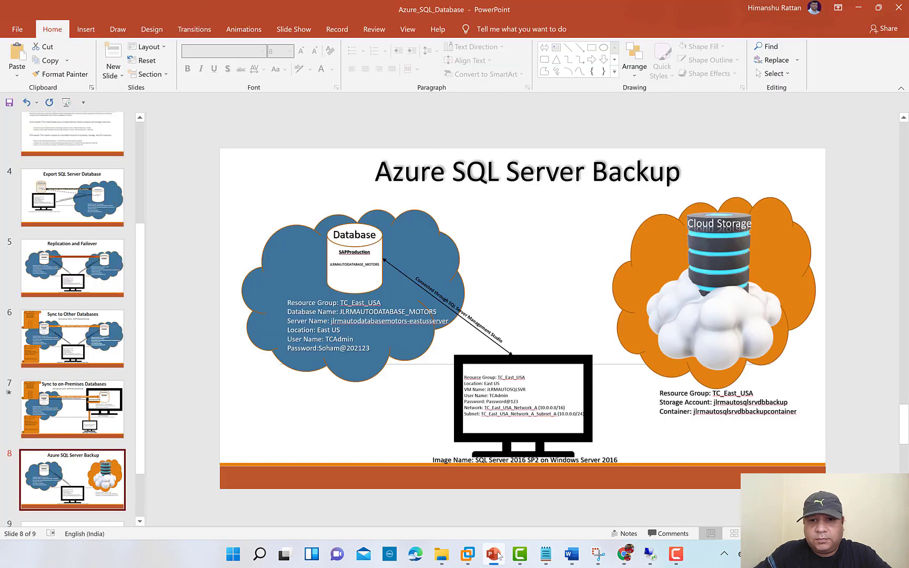
{"action": "double_click", "coordinate": [722, 412]}
{"action": "key", "text": "ctrl+c"}
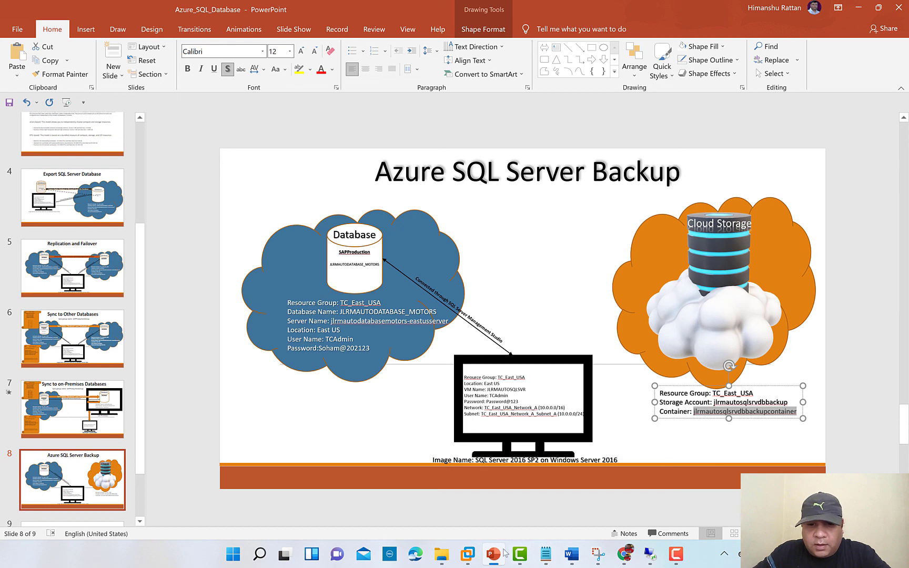
{"action": "left_click", "coordinate": [623, 554]}
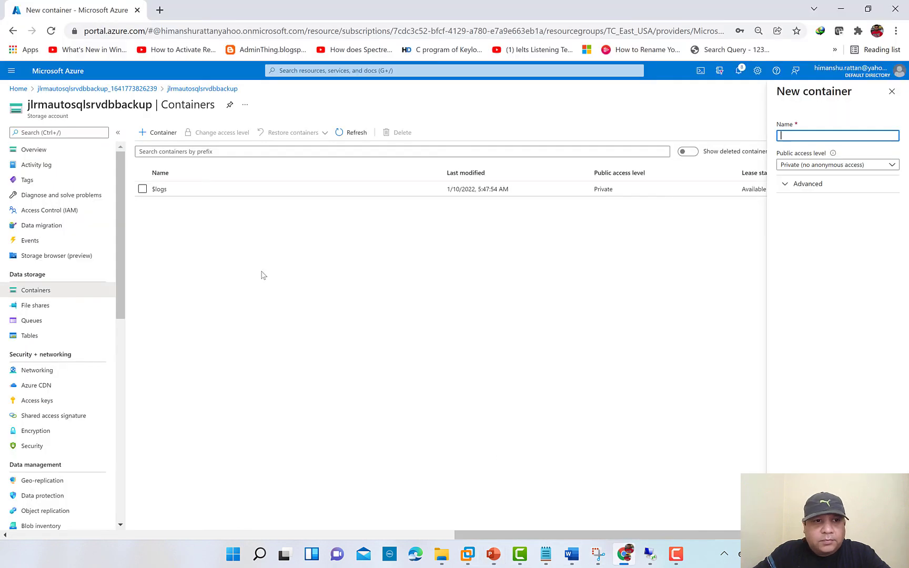
{"action": "key", "text": "ctrl+v"}
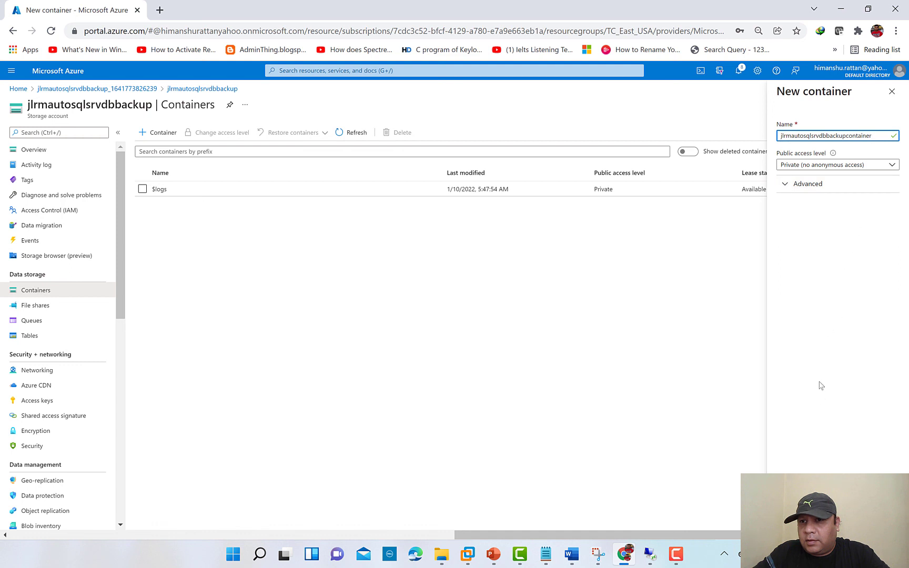
{"action": "left_click", "coordinate": [834, 167]}
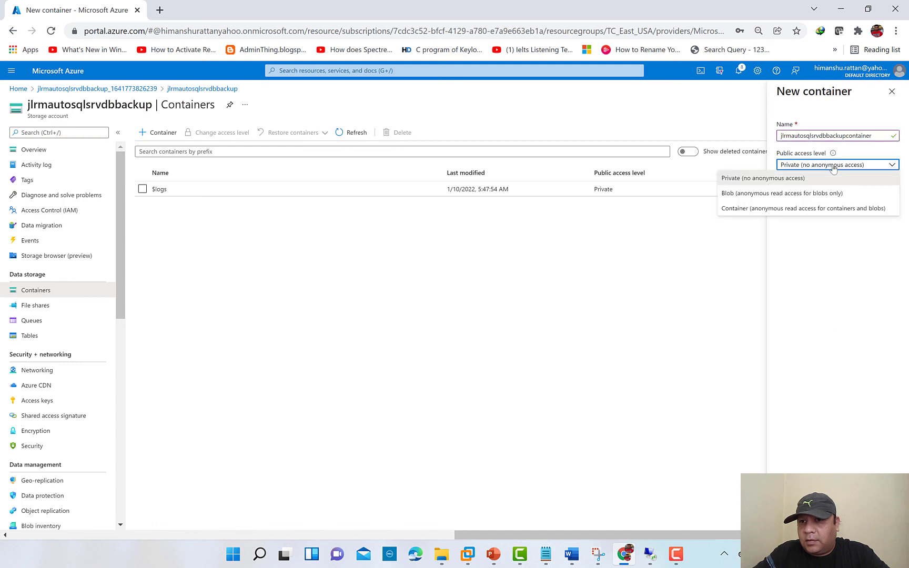
{"action": "left_click", "coordinate": [834, 166]}
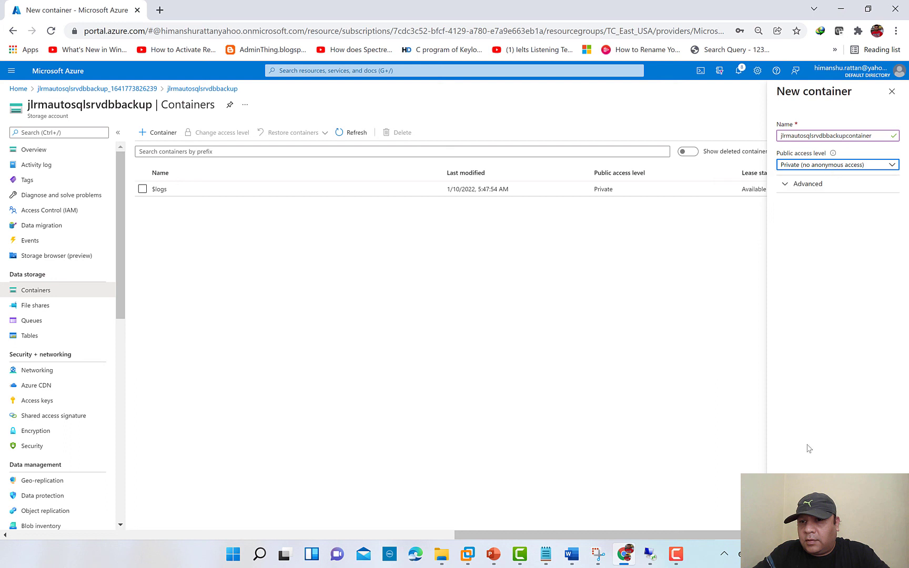
{"action": "left_click", "coordinate": [794, 517]}
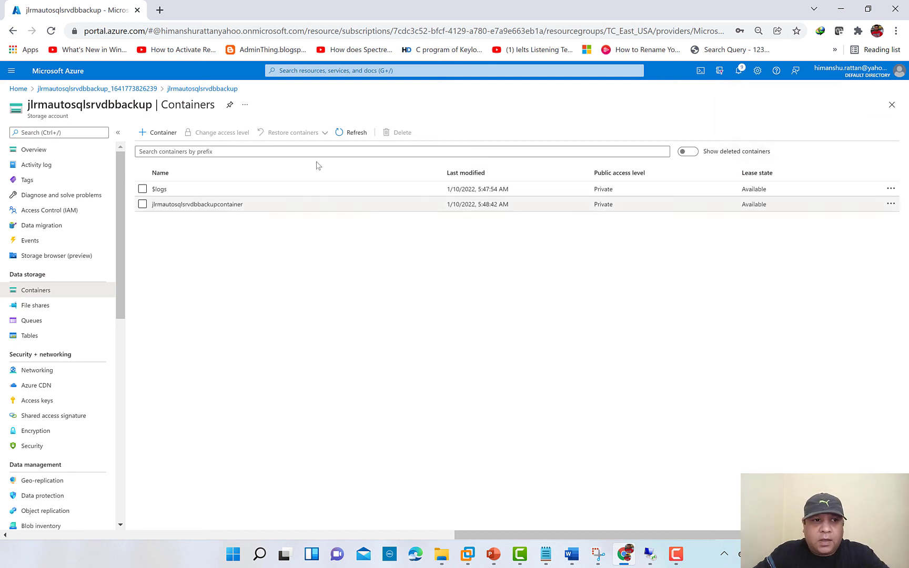
Step: Go to the SAPProduction database on jlrmautodatabasemotors-eastusserver and start a database export
{"action": "left_click", "coordinate": [18, 90]}
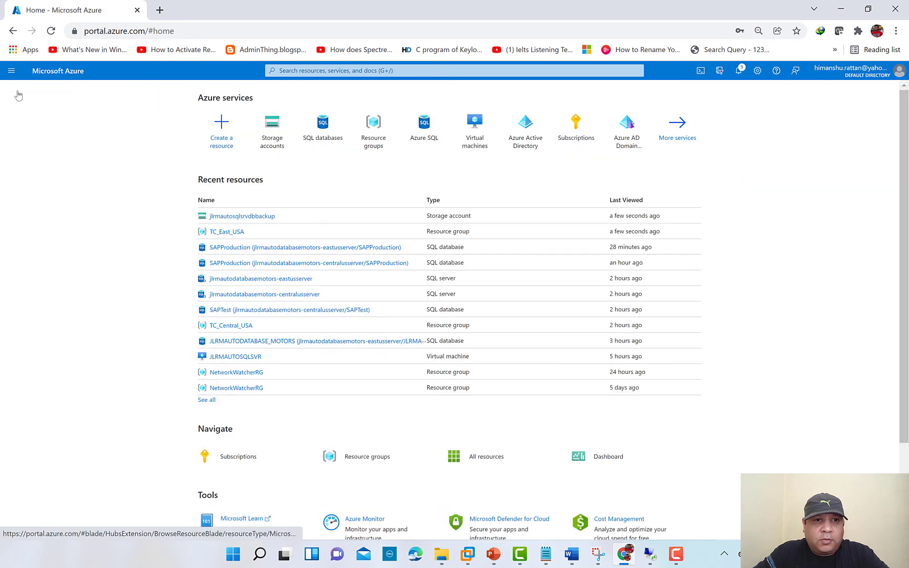
{"action": "left_click", "coordinate": [327, 137]}
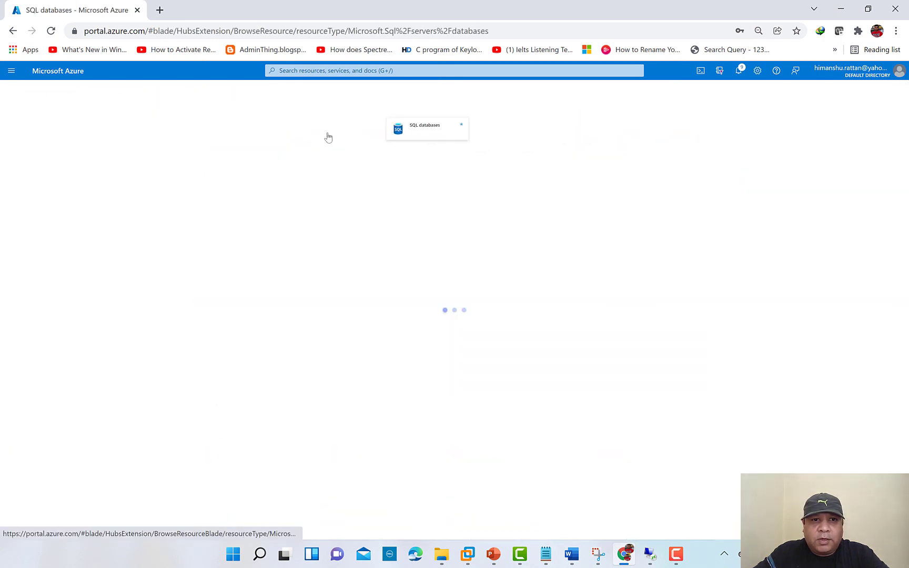
{"action": "left_click", "coordinate": [96, 223]}
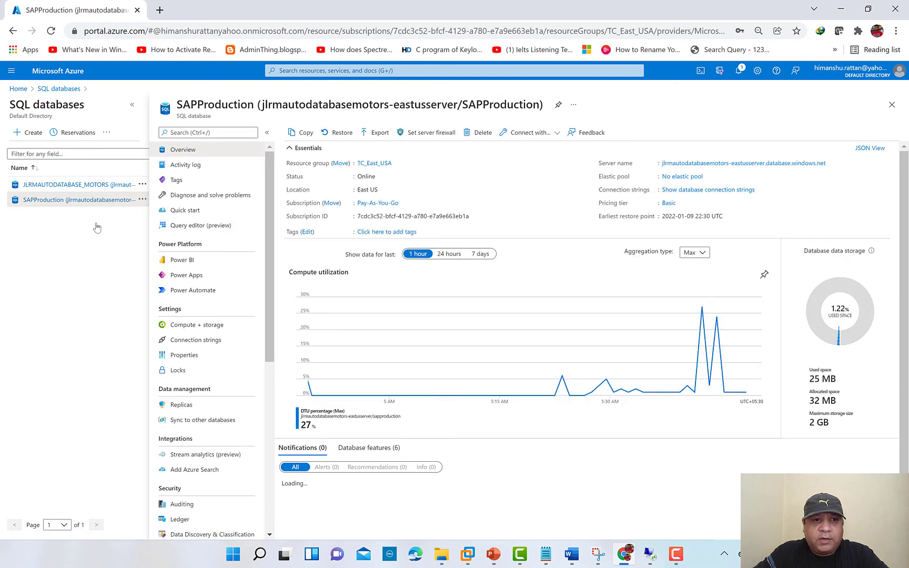
{"action": "left_click", "coordinate": [385, 139]}
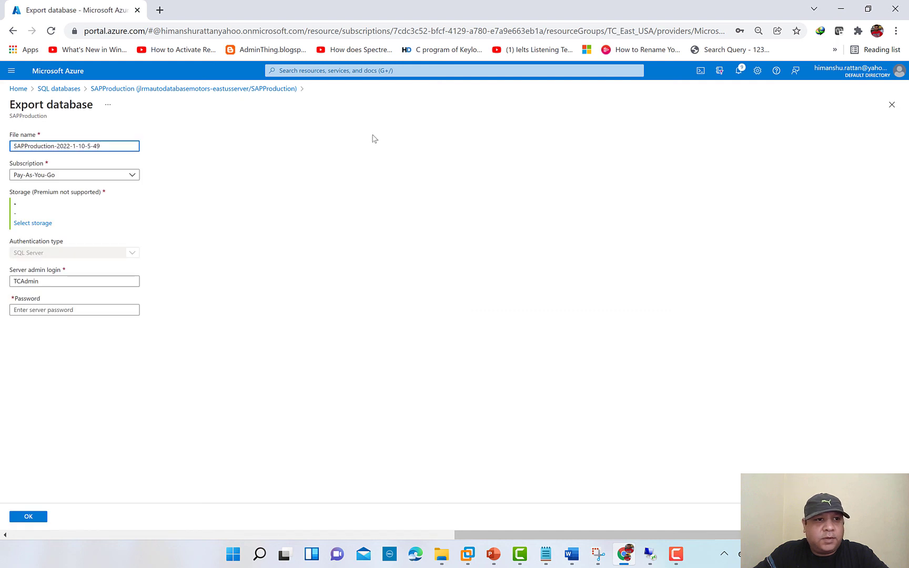
Step: Select jlrmautosqlsrvdbbackupcontainer in storage account jlrmautosqlsrvdbbackup as the export destination and enter the server admin password
{"action": "left_click", "coordinate": [32, 224]}
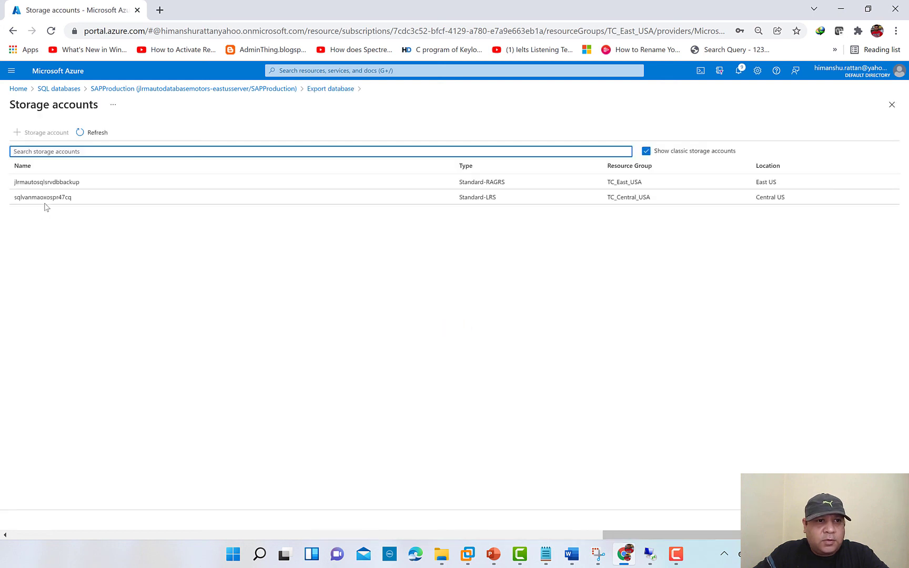
{"action": "left_click", "coordinate": [62, 183]}
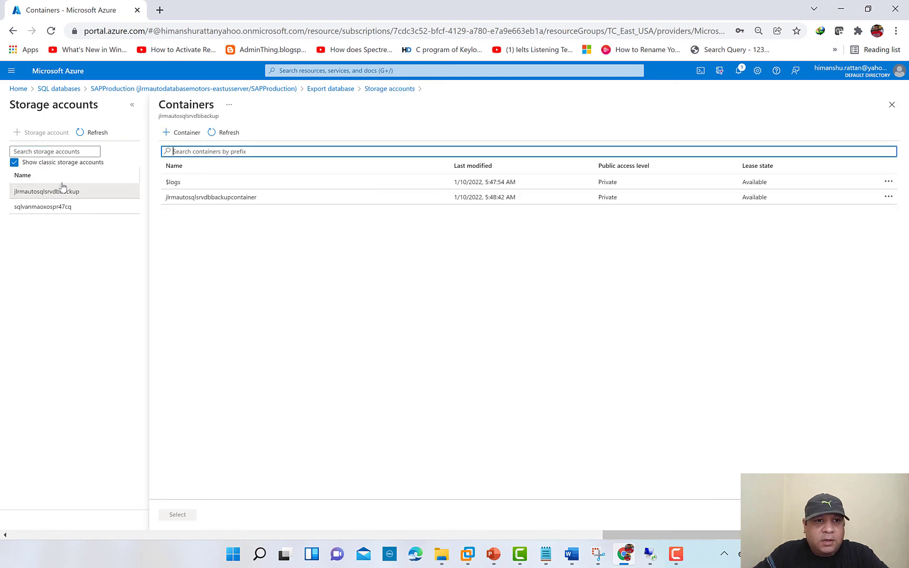
{"action": "left_click", "coordinate": [202, 199]}
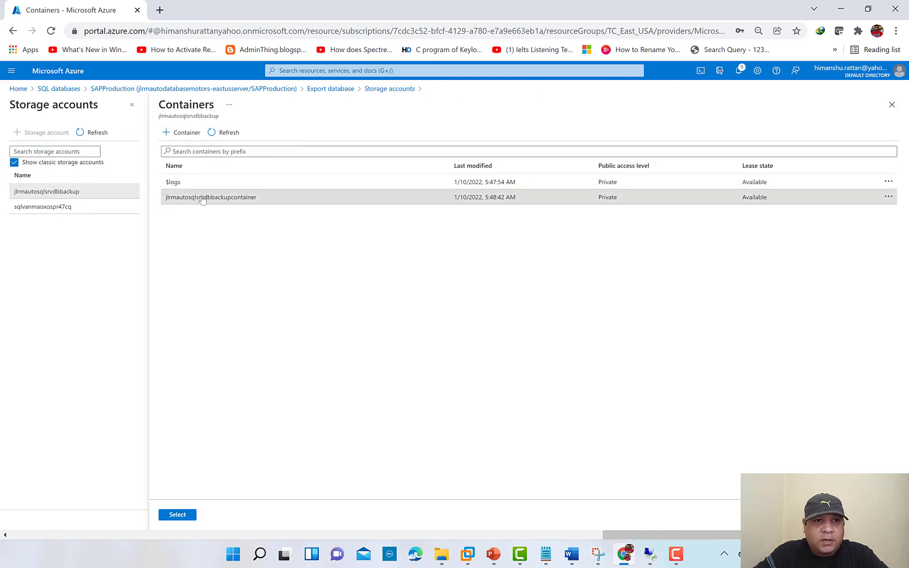
{"action": "left_click", "coordinate": [178, 515]}
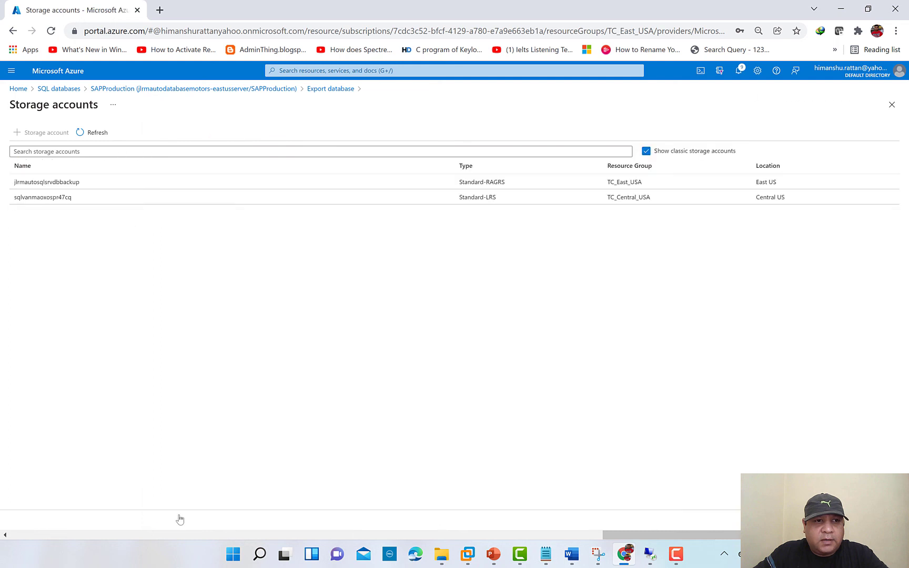
{"action": "left_click", "coordinate": [69, 309]}
{"action": "type", "text": "•••••"}
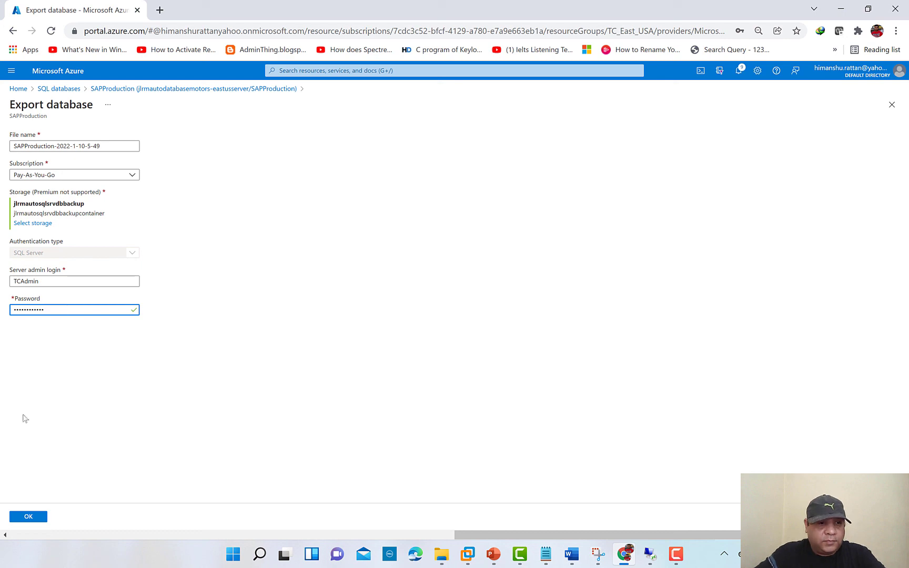
Step: Submit the SAPProduction database export and check its status in the portal notifications and the database's activity log
{"action": "left_click", "coordinate": [25, 516]}
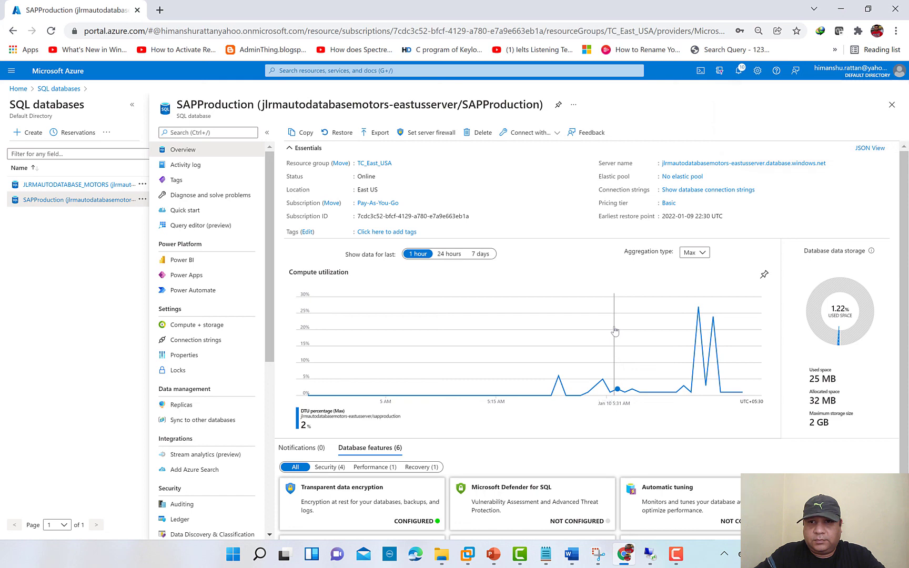
{"action": "left_click", "coordinate": [737, 71]}
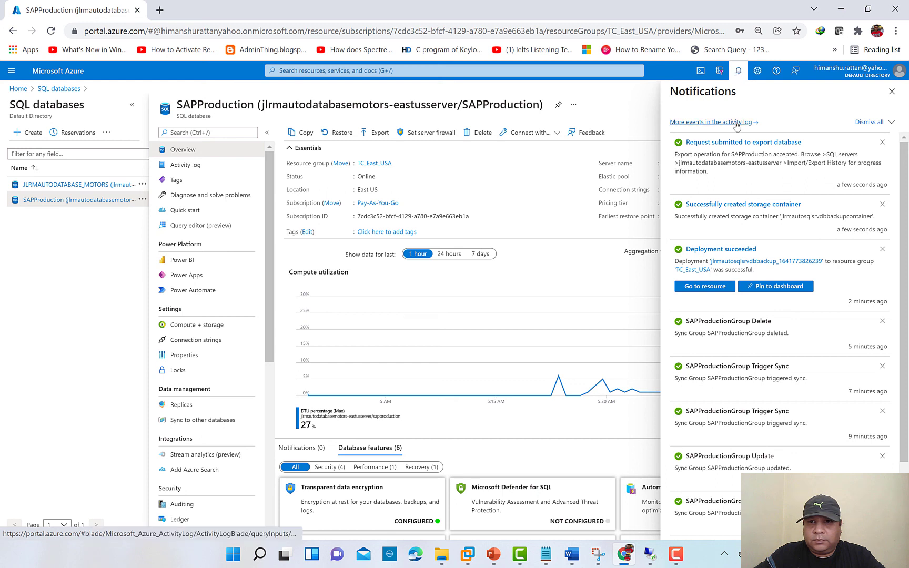
{"action": "left_click", "coordinate": [890, 94]}
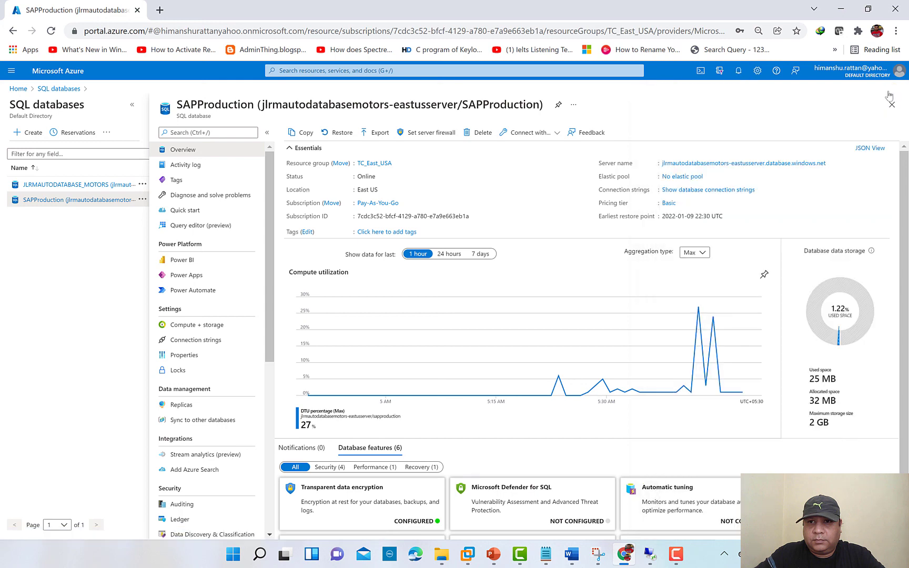
{"action": "left_click", "coordinate": [199, 168]}
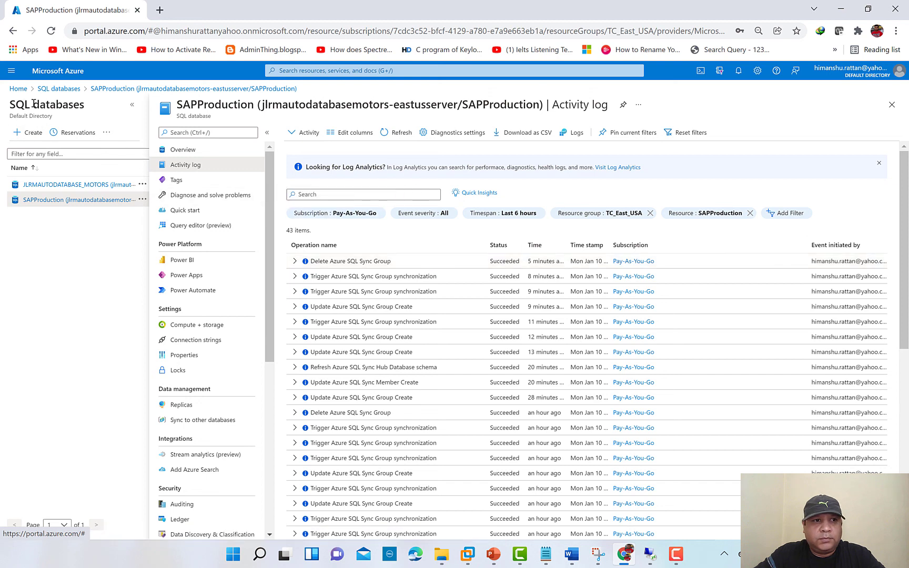
Step: Open jlrmautosqlsrvdbbackupcontainer in storage account jlrmautosqlsrvdbbackup to check for the exported SAPProduction file
{"action": "left_click", "coordinate": [17, 88]}
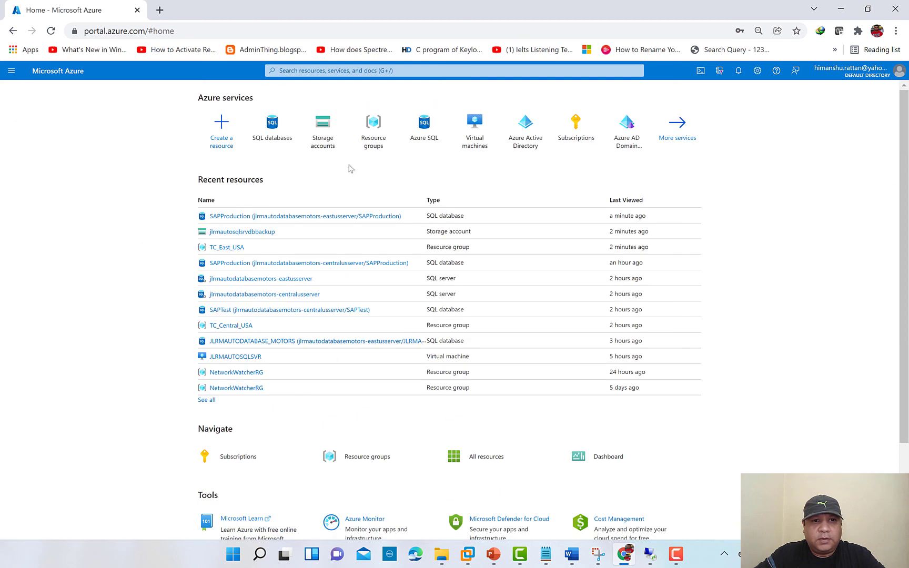
{"action": "left_click", "coordinate": [323, 125]}
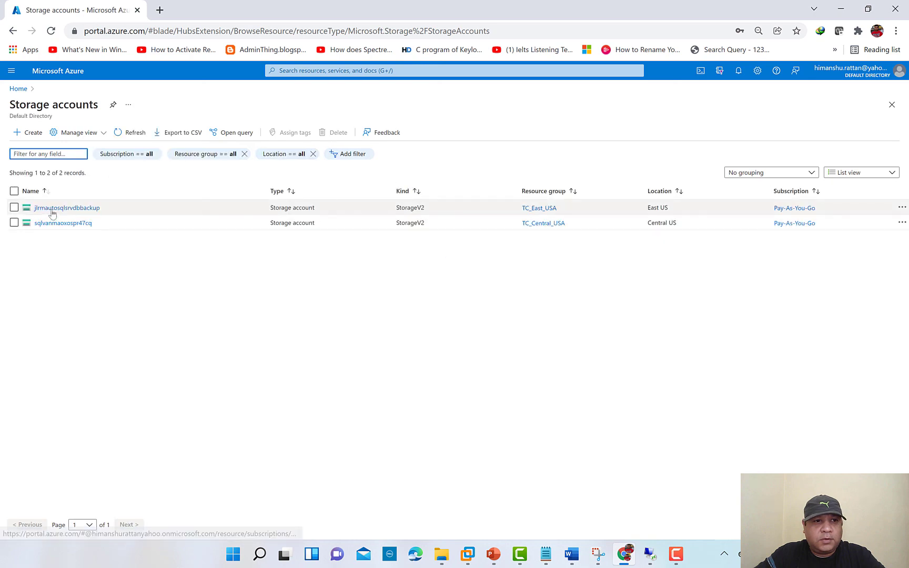
{"action": "left_click", "coordinate": [51, 209]}
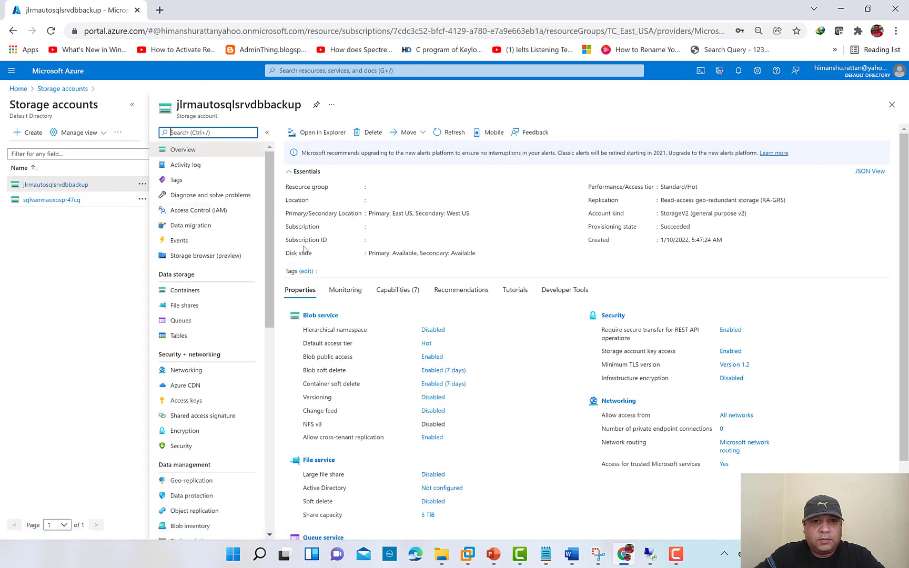
{"action": "left_click", "coordinate": [185, 290]}
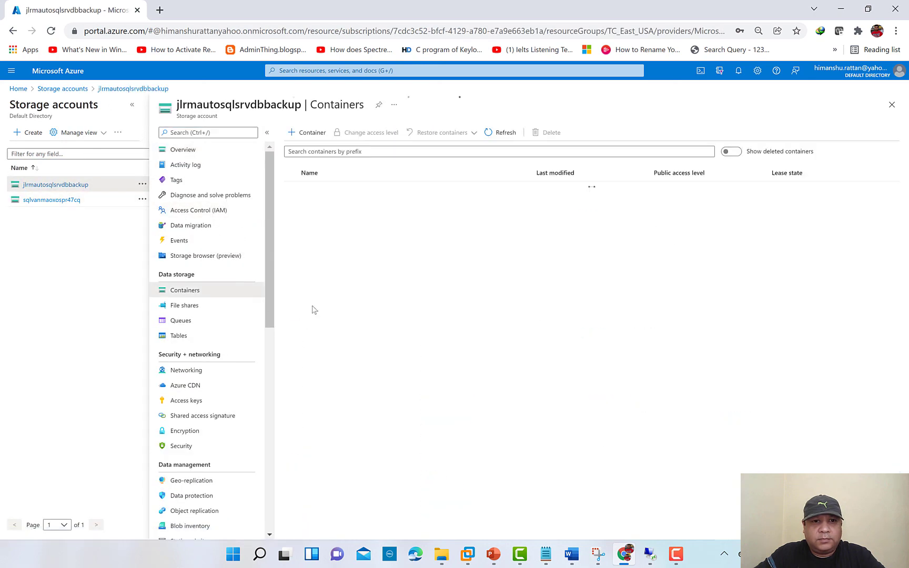
{"action": "left_click", "coordinate": [334, 205]}
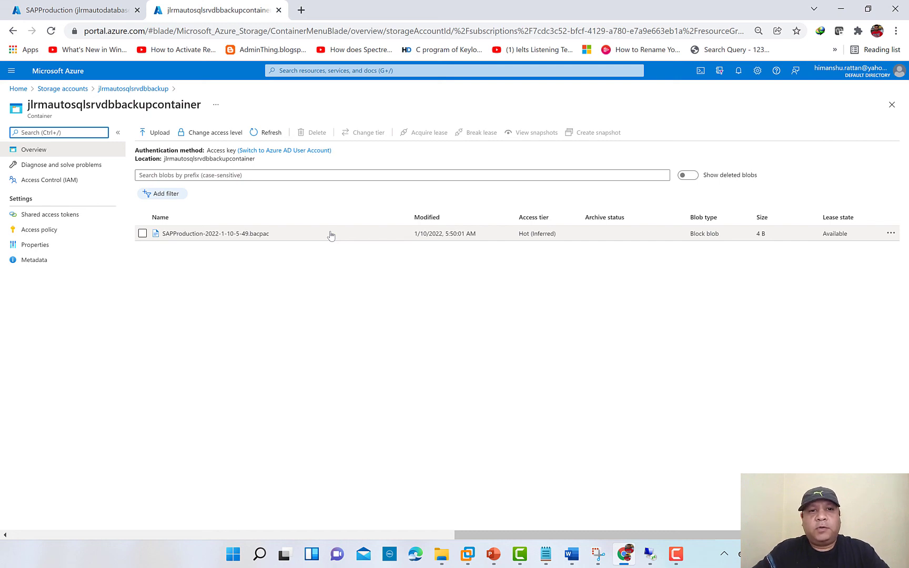
Step: Switch to the Azure_SQL_Database presentation in PowerPoint and show the closing Thank You slide
{"action": "left_click", "coordinate": [841, 9]}
{"action": "left_click", "coordinate": [840, 11]}
{"action": "left_click", "coordinate": [705, 20]}
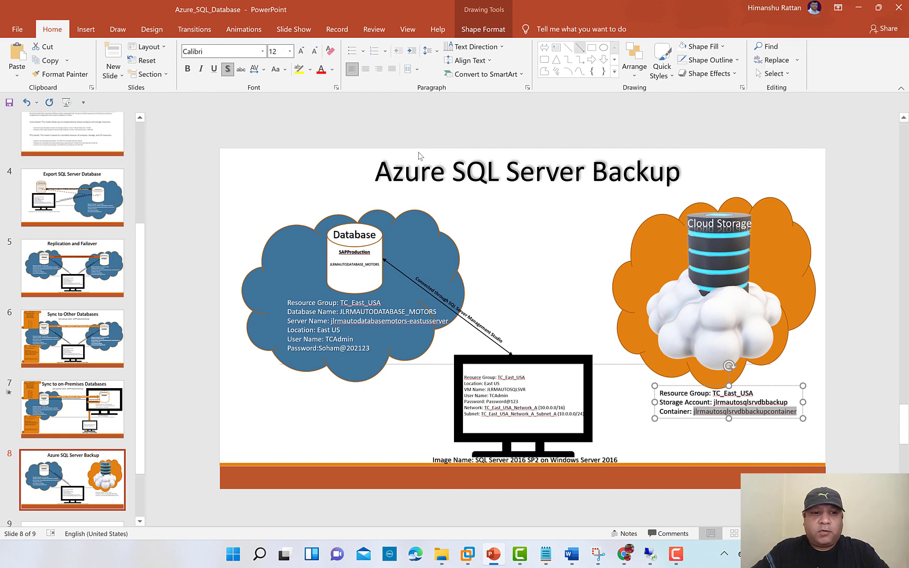
{"action": "left_click", "coordinate": [138, 492]}
{"action": "scroll", "coordinate": [138, 495], "scroll_direction": "down", "scroll_amount": 1}
{"action": "left_click", "coordinate": [83, 484]}
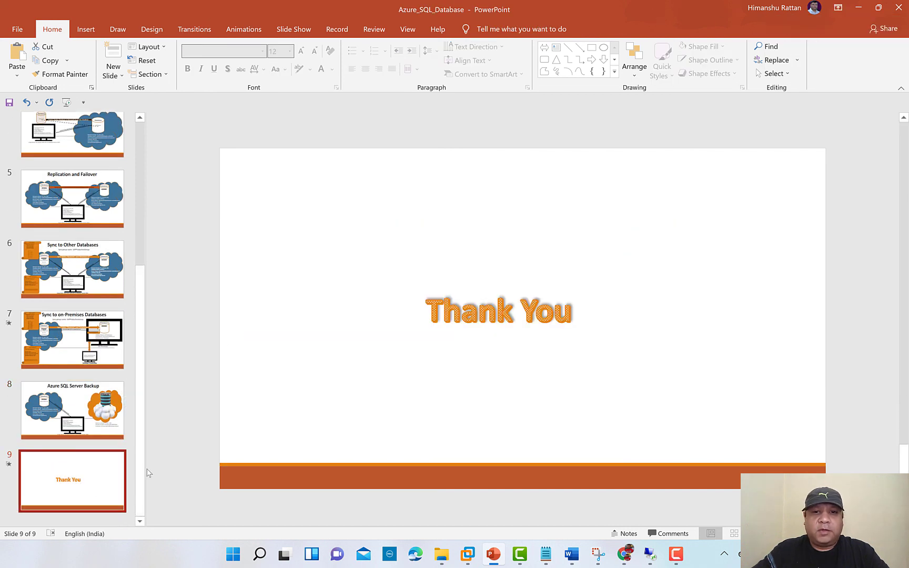